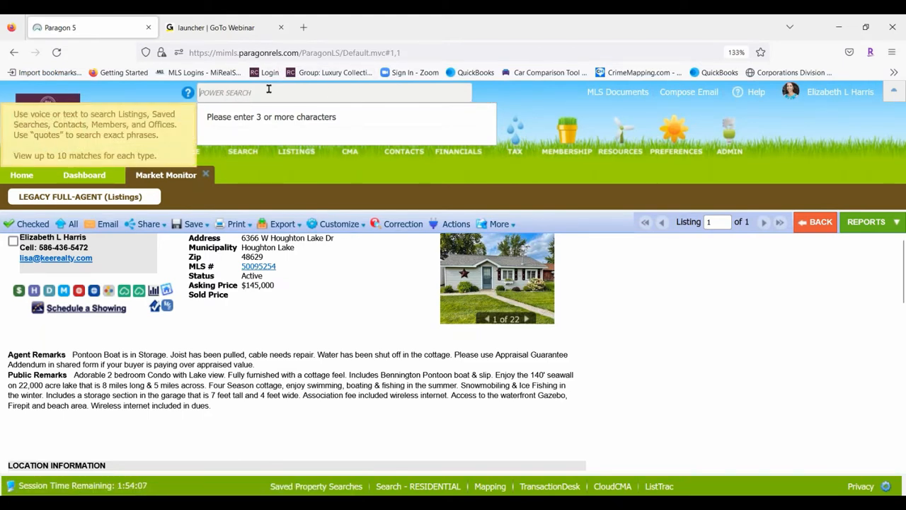
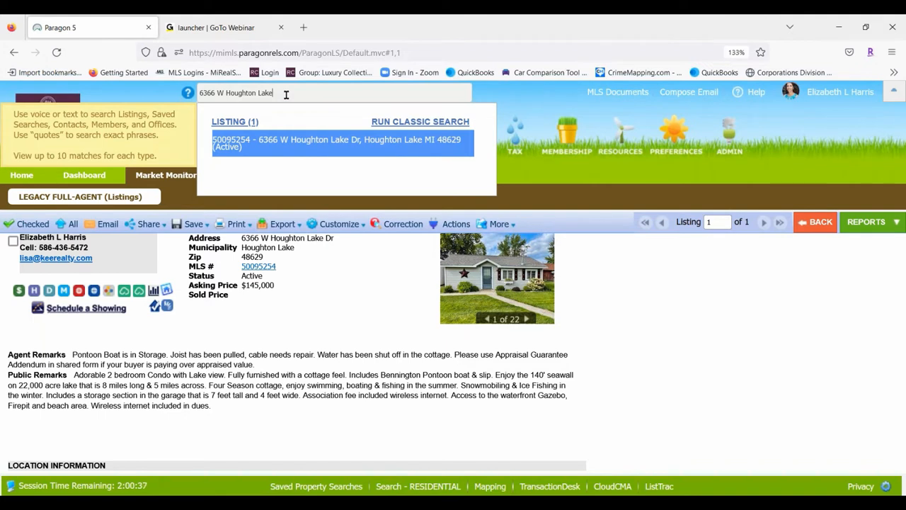
left_click(634, 312)
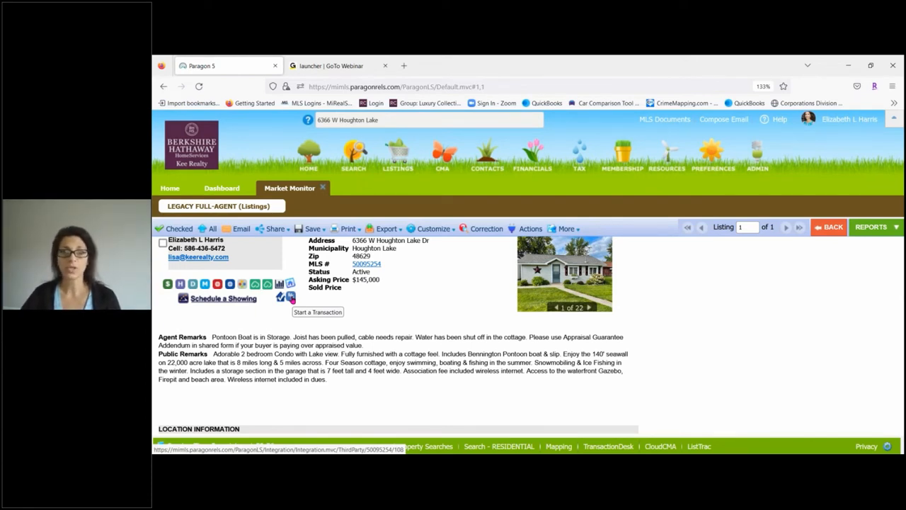
left_click(291, 298)
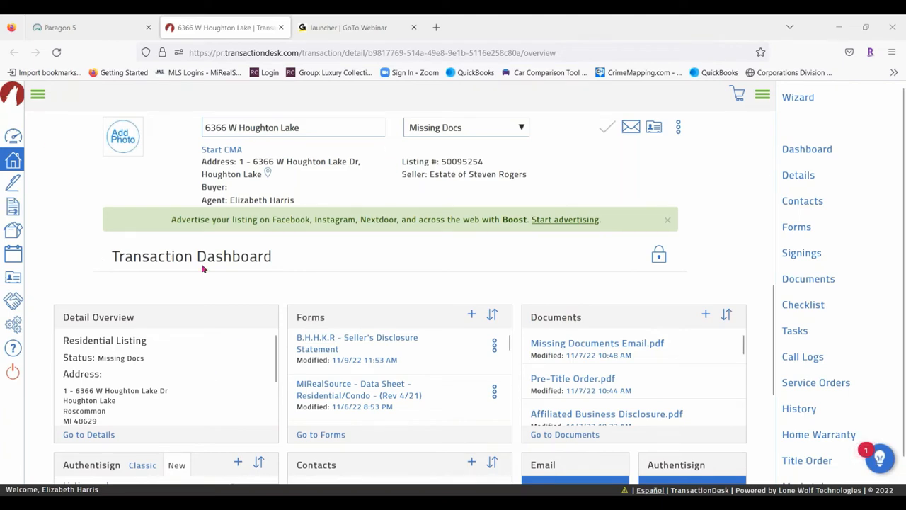
Go through the Transactions list to the Agent Dashboard
left_click(12, 160)
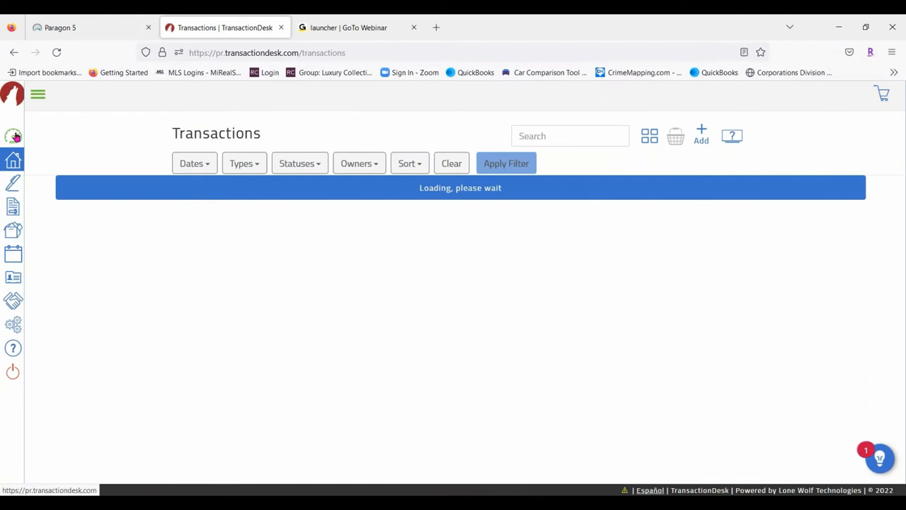
left_click(13, 136)
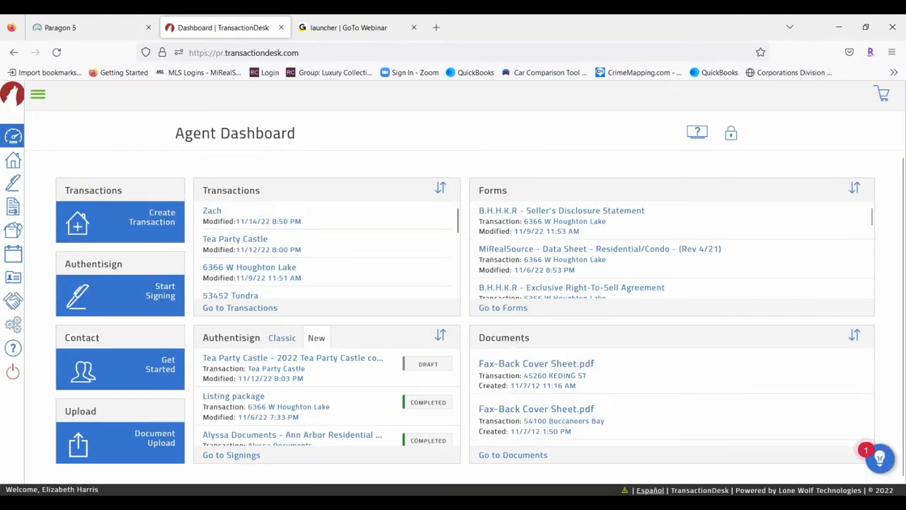
left_click(148, 222)
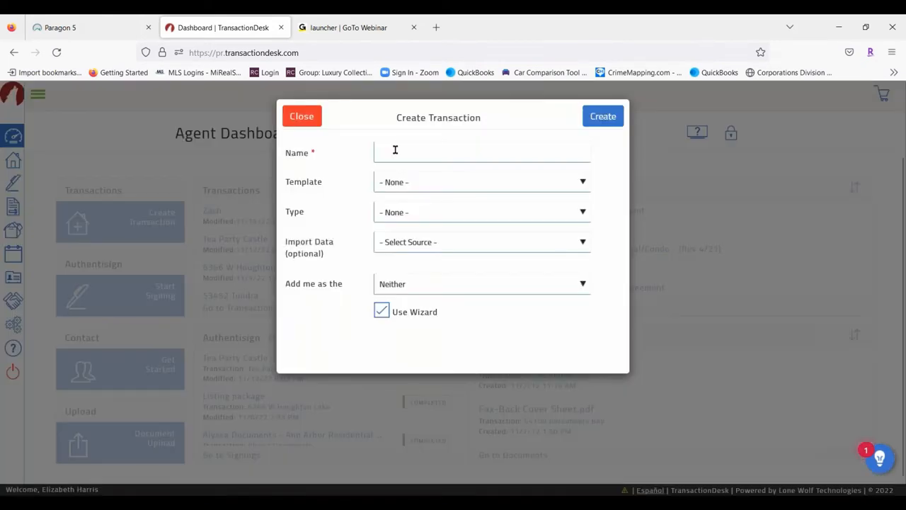
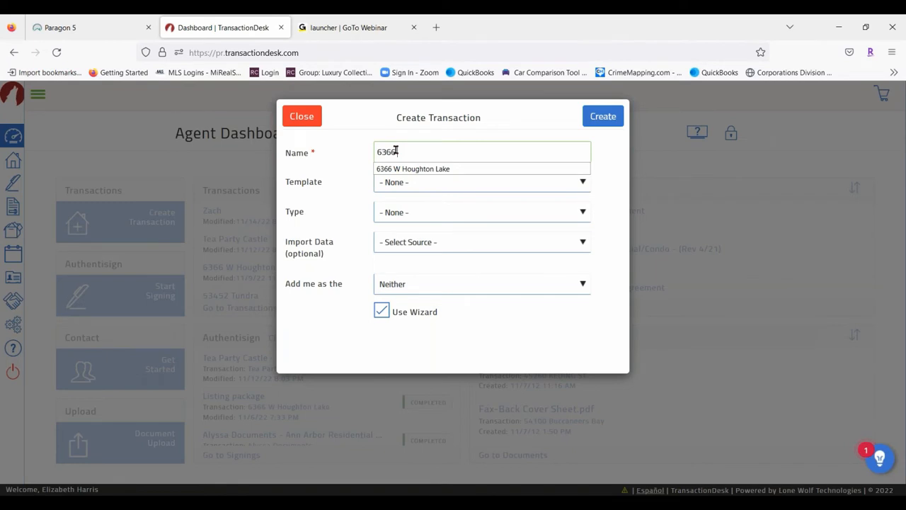
left_click(405, 168)
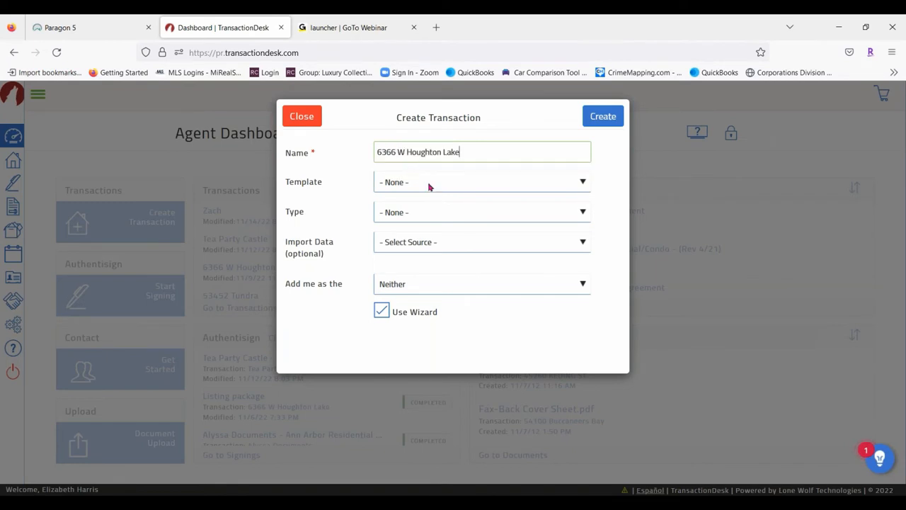
left_click(428, 187)
left_click(498, 152)
left_click(581, 186)
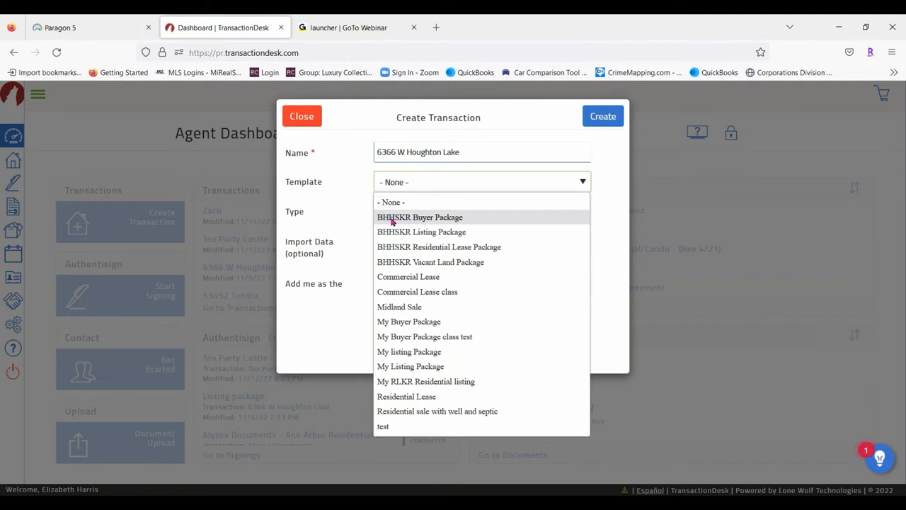
left_click(445, 218)
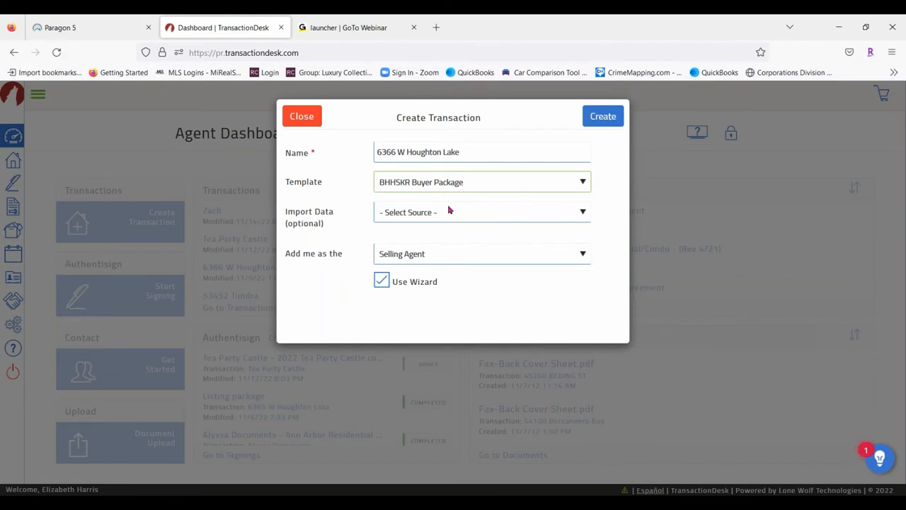
Set the import source to Realist (MiRealSource) with Roscommon as the county
left_click(481, 214)
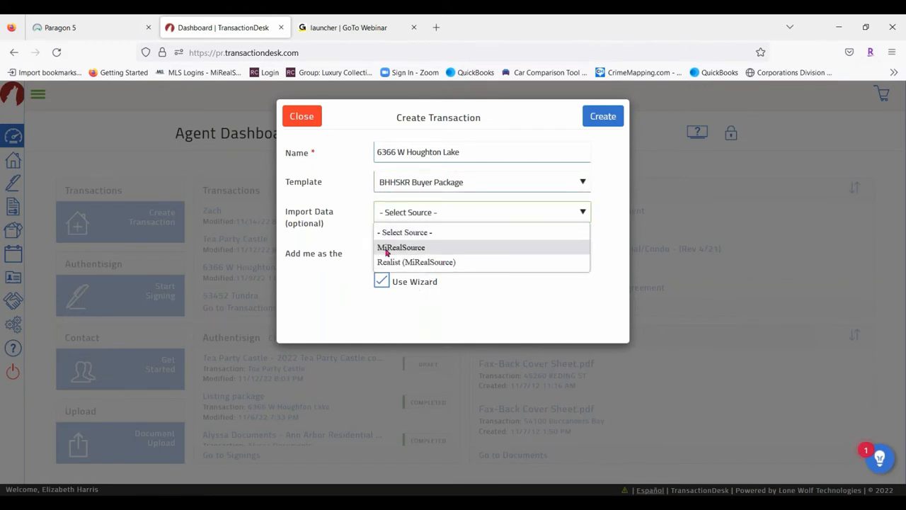
left_click(420, 263)
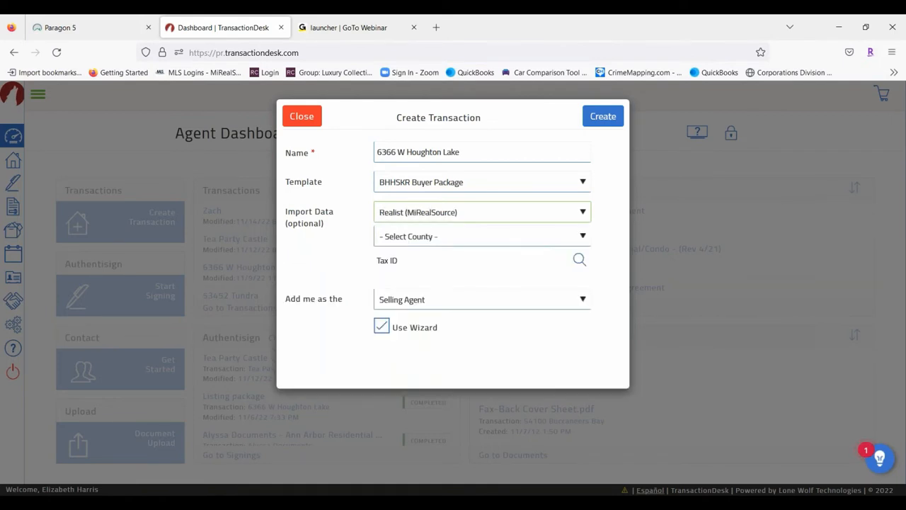
left_click(440, 237)
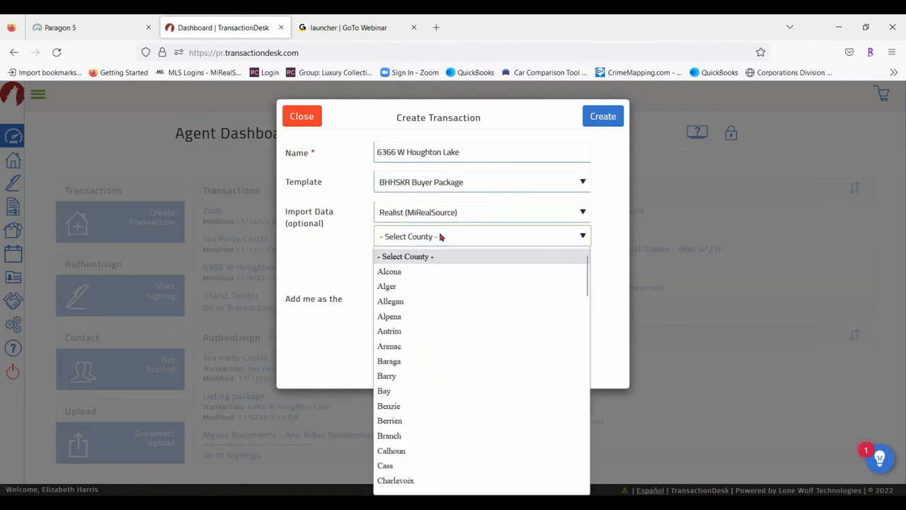
scroll(439, 347, "down", 5)
scroll(438, 352, "down", 5)
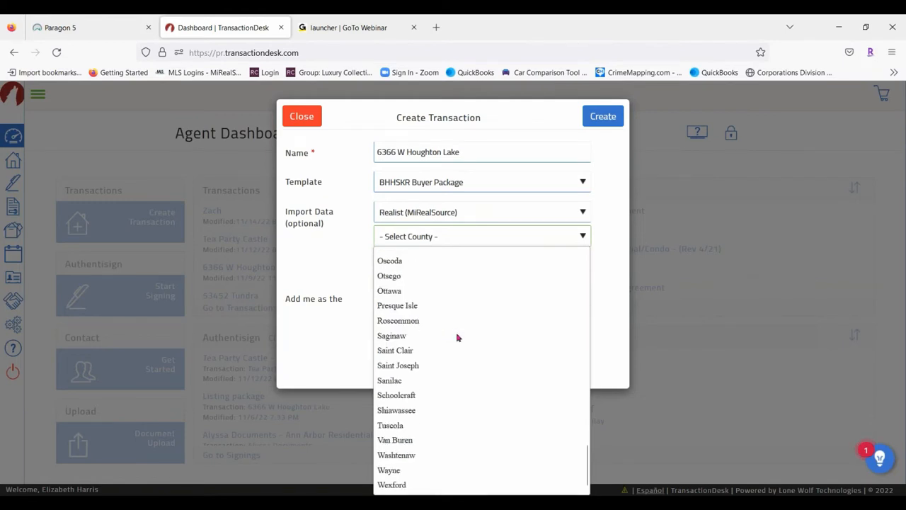
left_click(407, 321)
left_click(579, 262)
left_click(420, 245)
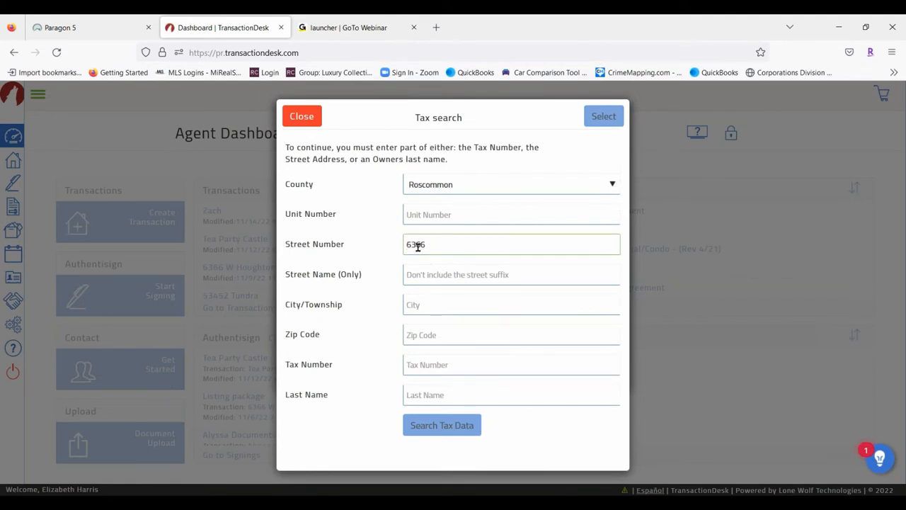
left_click(460, 274)
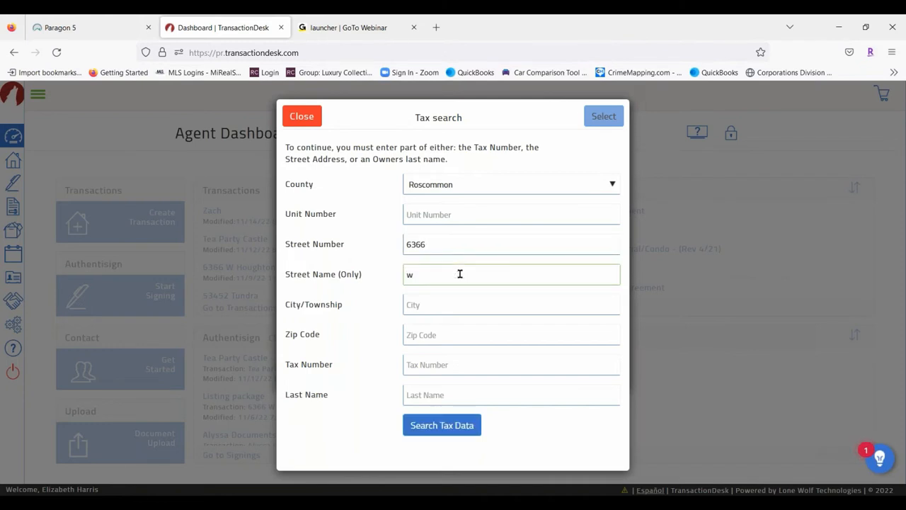
left_click(438, 432)
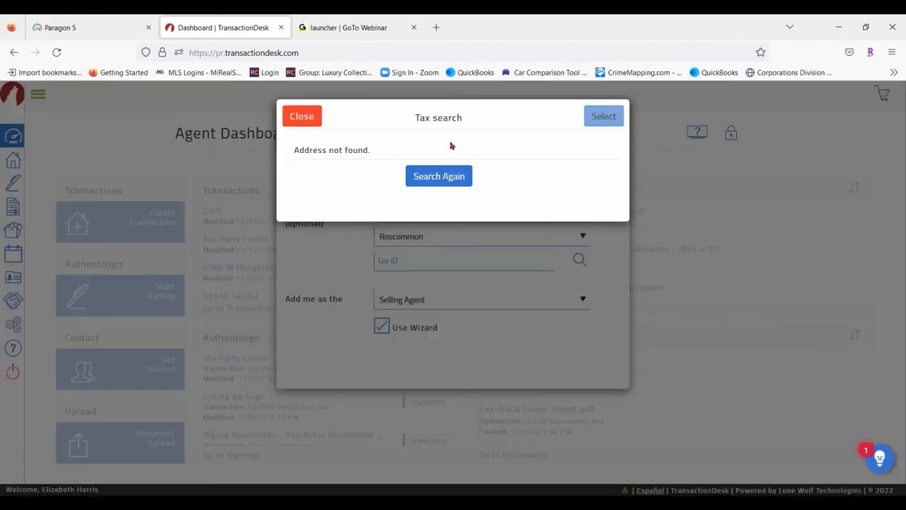
left_click(441, 177)
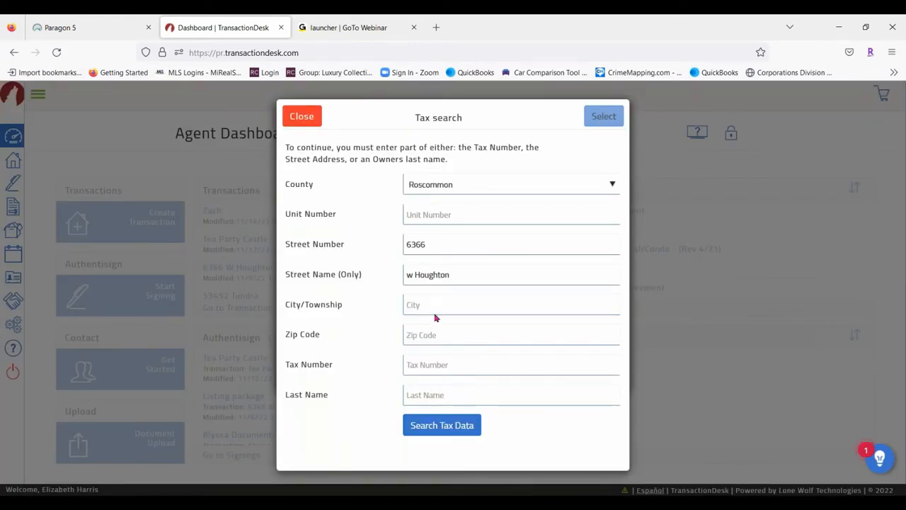
left_click(412, 277)
key("BackSpace")
key("BackSpace")
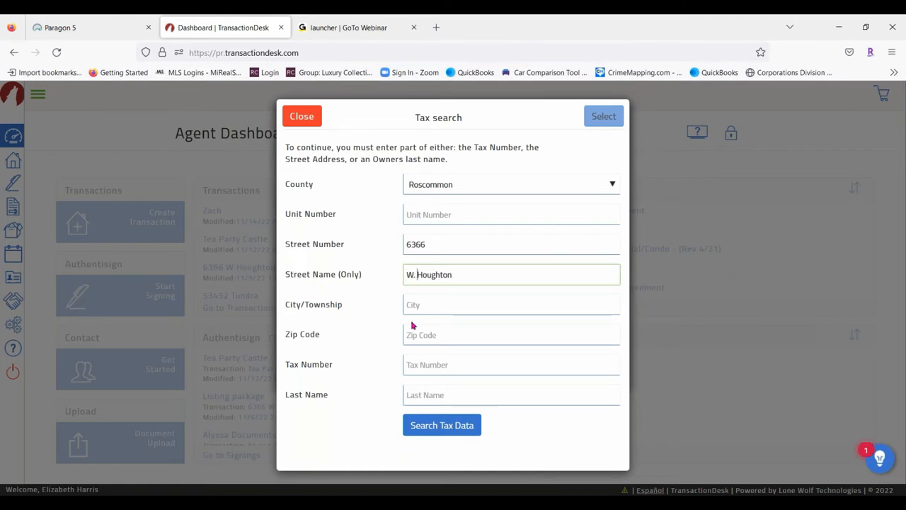
key("BackSpace")
key("BackSpace")
left_click(458, 434)
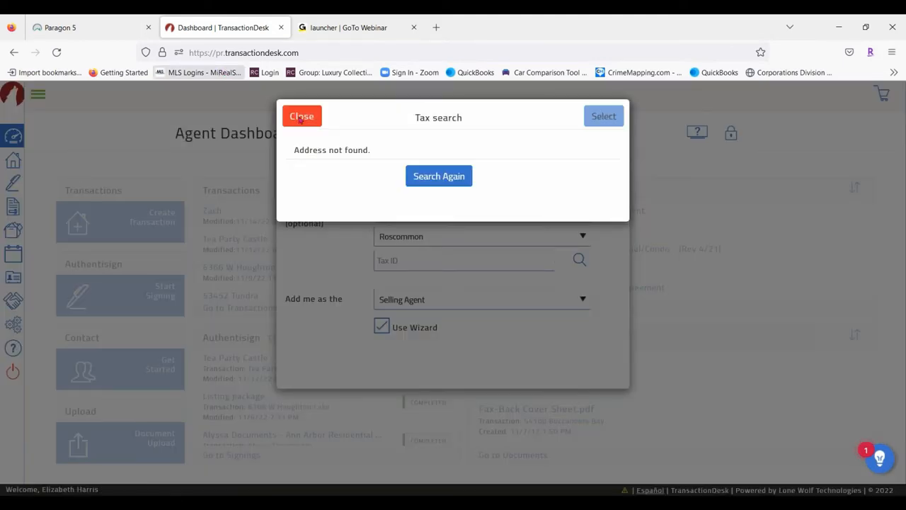
left_click(463, 178)
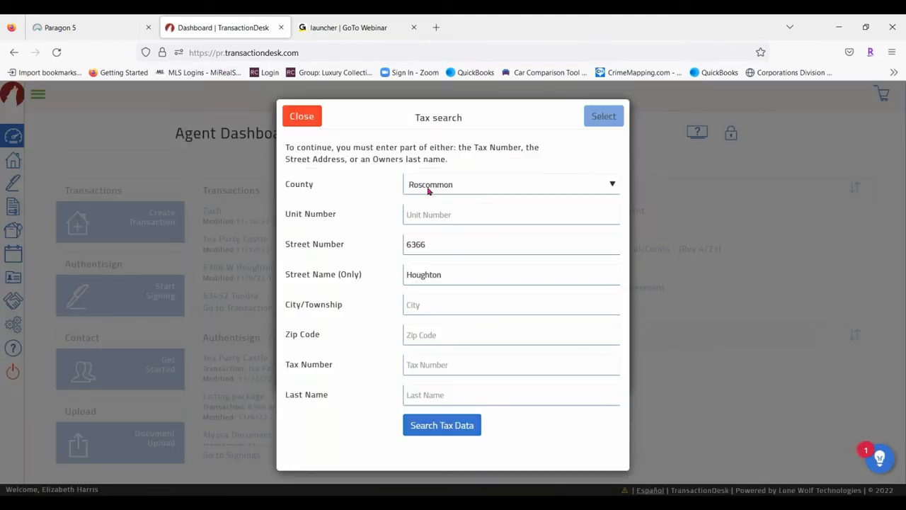
left_click(405, 276)
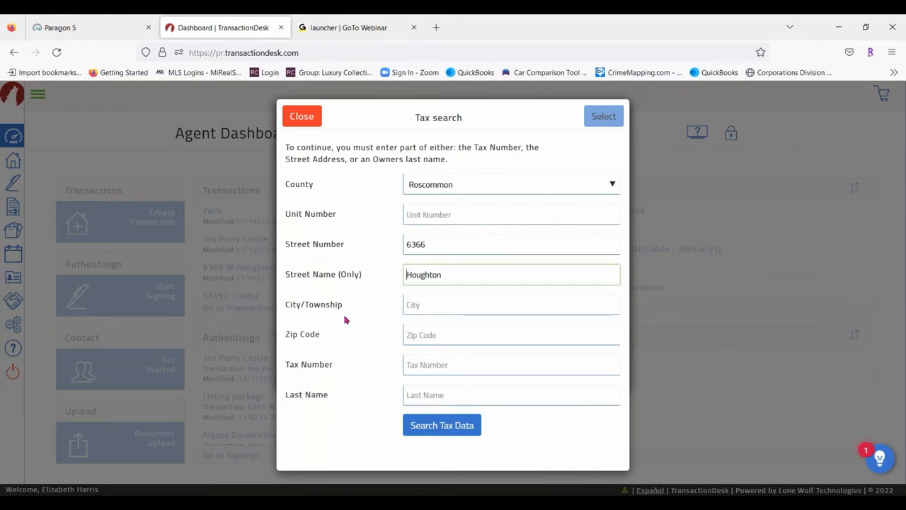
type("West")
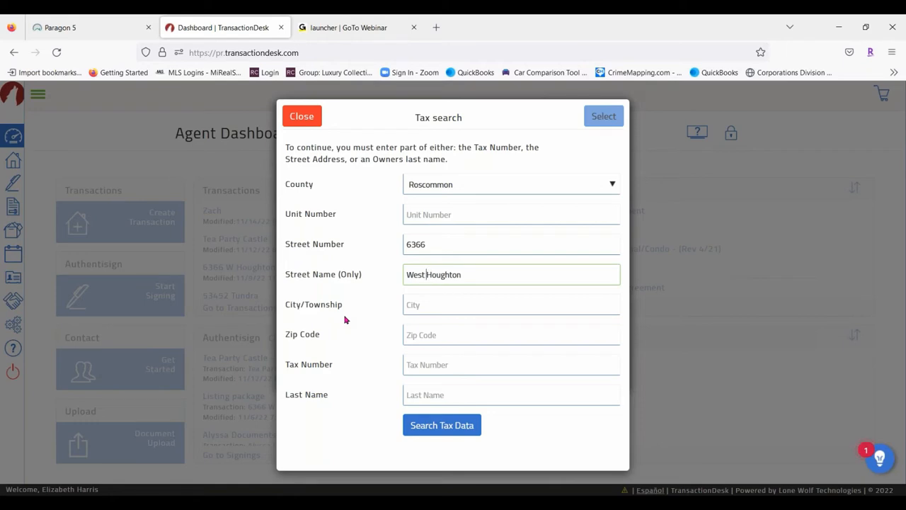
left_click(476, 424)
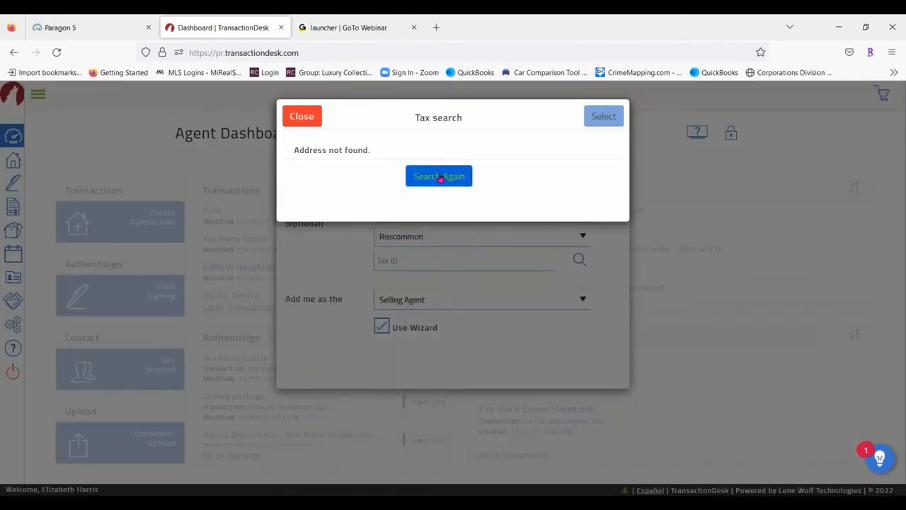
left_click(441, 176)
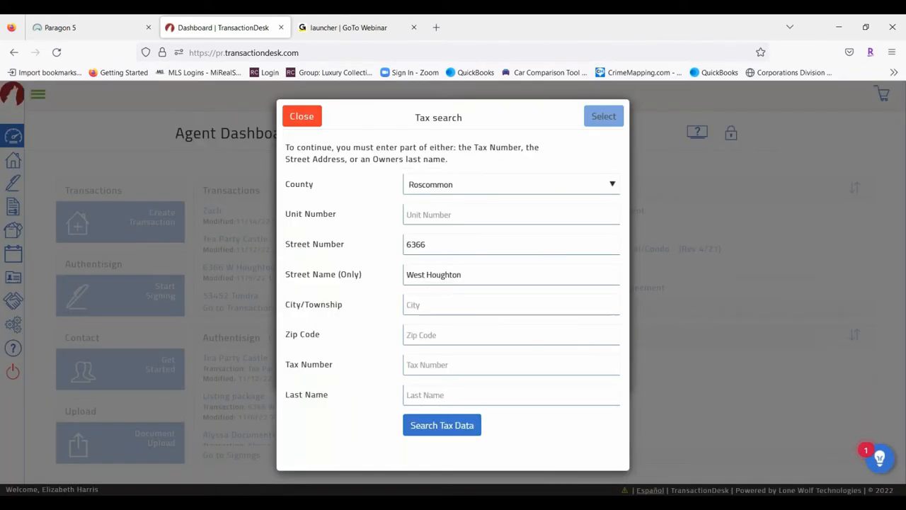
left_click(427, 275)
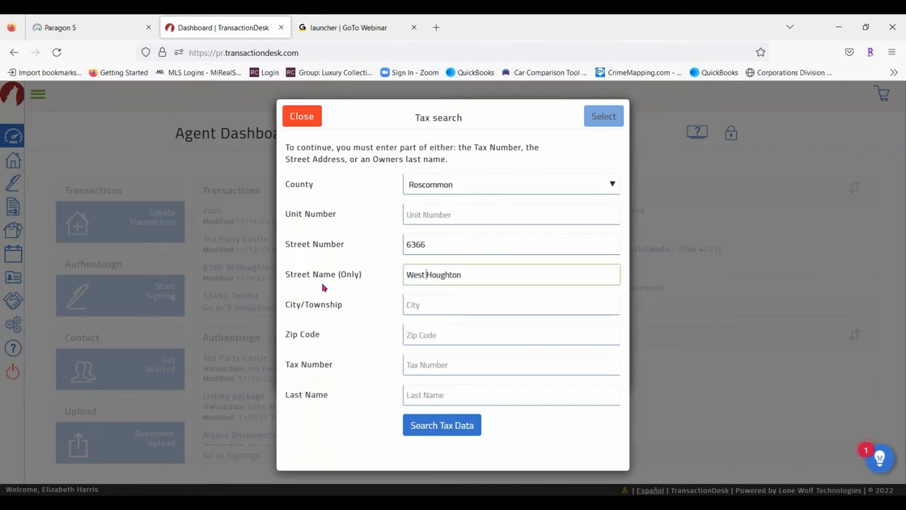
key("BackSpace")
key("BackSpace")
key("BackSpace")
key("BackSpace")
key("BackSpace")
type("W.")
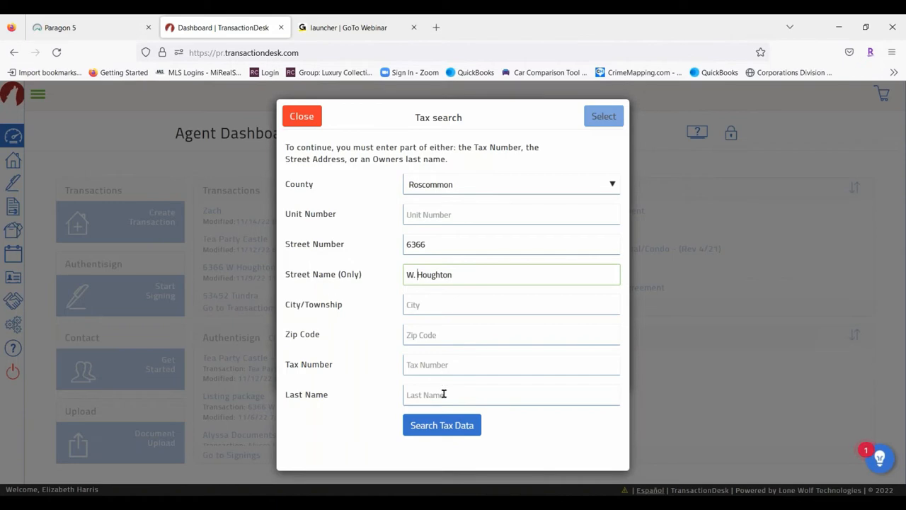
left_click(460, 428)
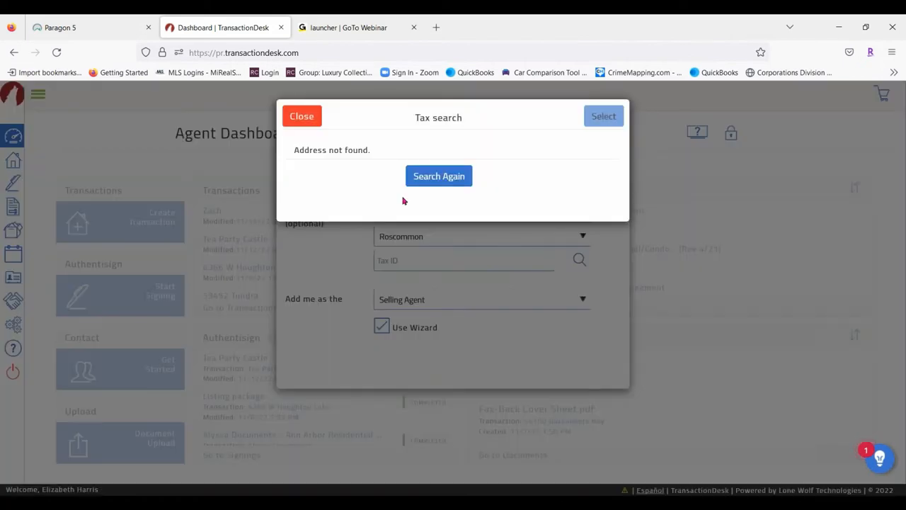
left_click(432, 177)
left_click(416, 275)
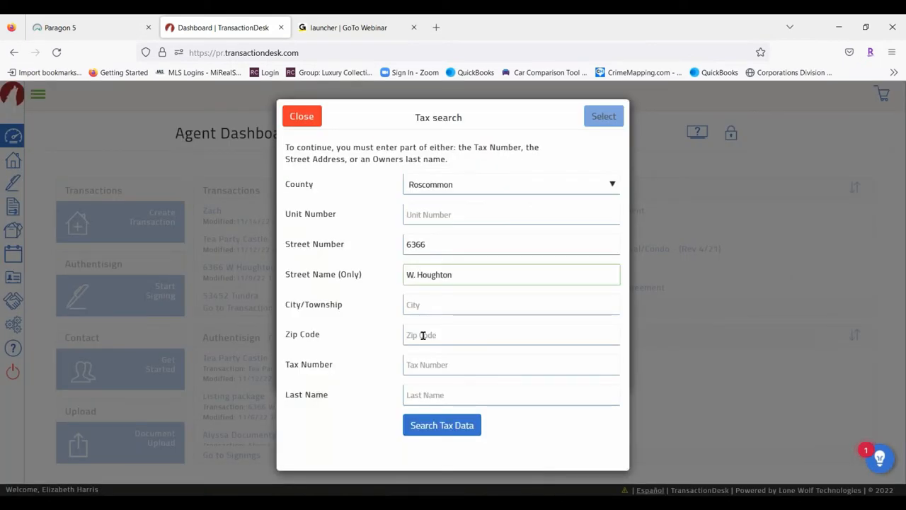
key("BackSpace")
left_click(441, 425)
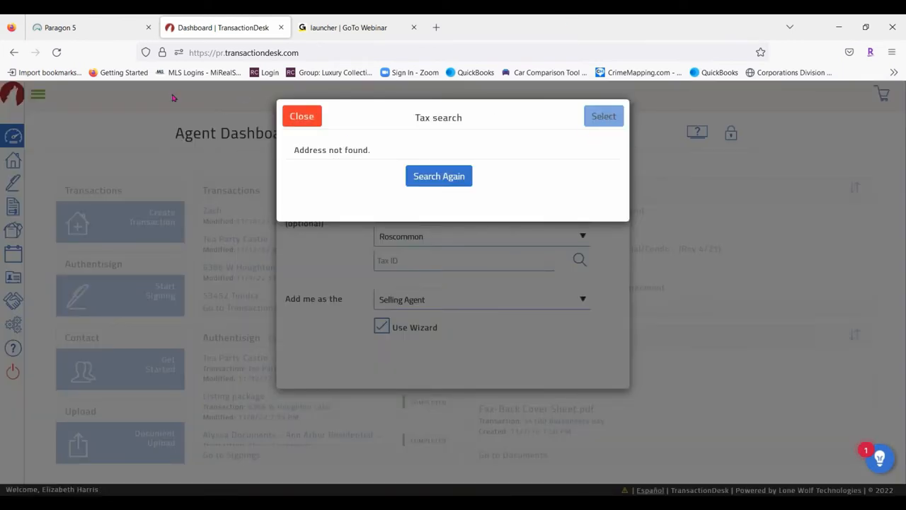
Abandon the unmatched tax search and choose MiRealSource as the import source
left_click(303, 121)
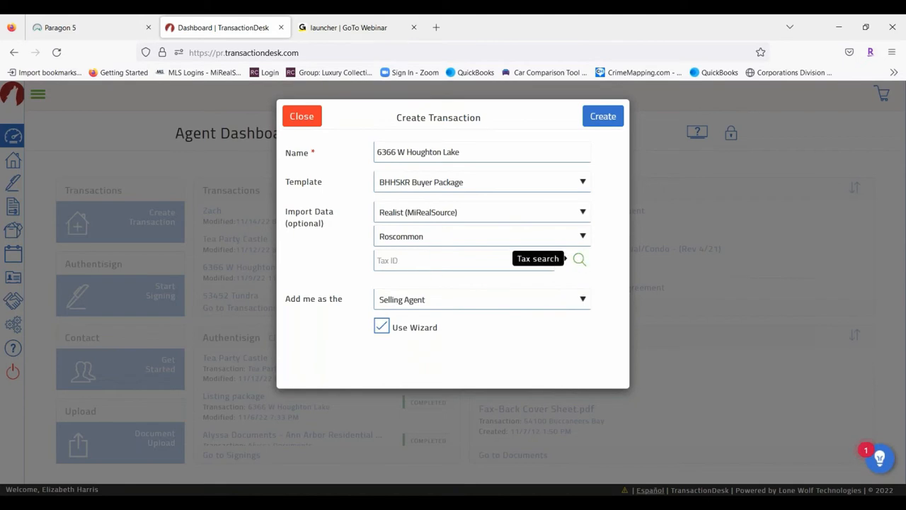
left_click(580, 260)
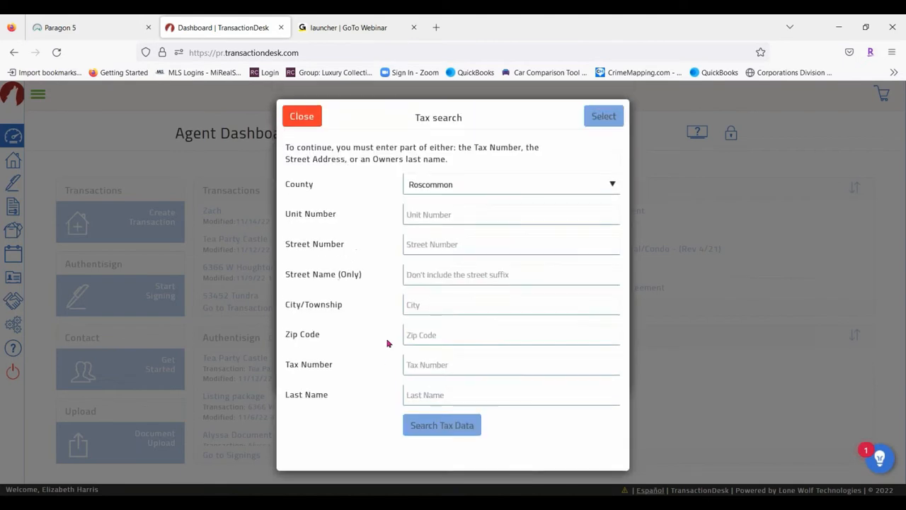
left_click(301, 117)
left_click(486, 216)
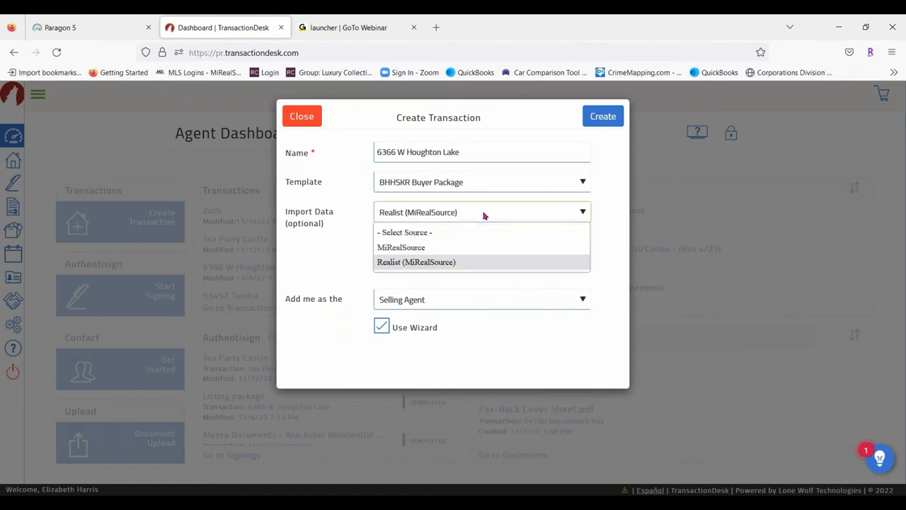
left_click(425, 248)
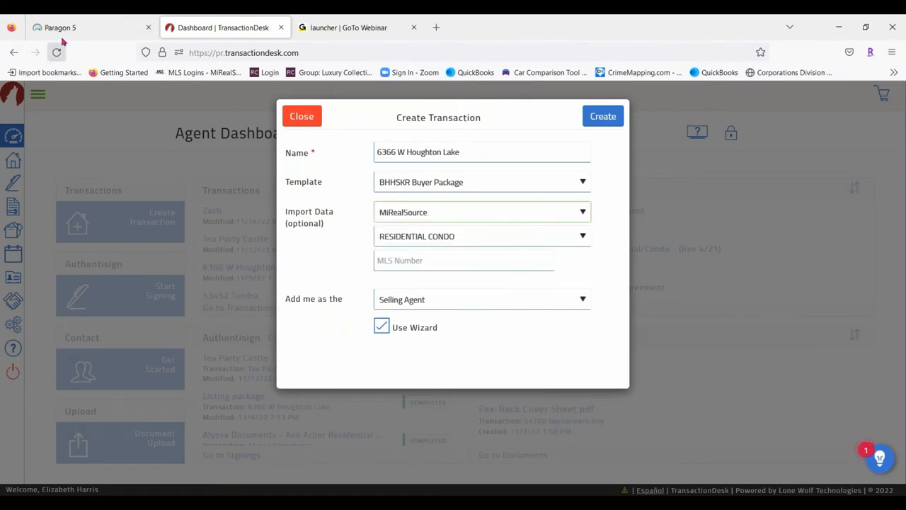
left_click(65, 29)
Copy the listing's MLS number from Paragon into the transaction's MLS Number field
left_click_drag(282, 268, 243, 272)
key("ctrl+c")
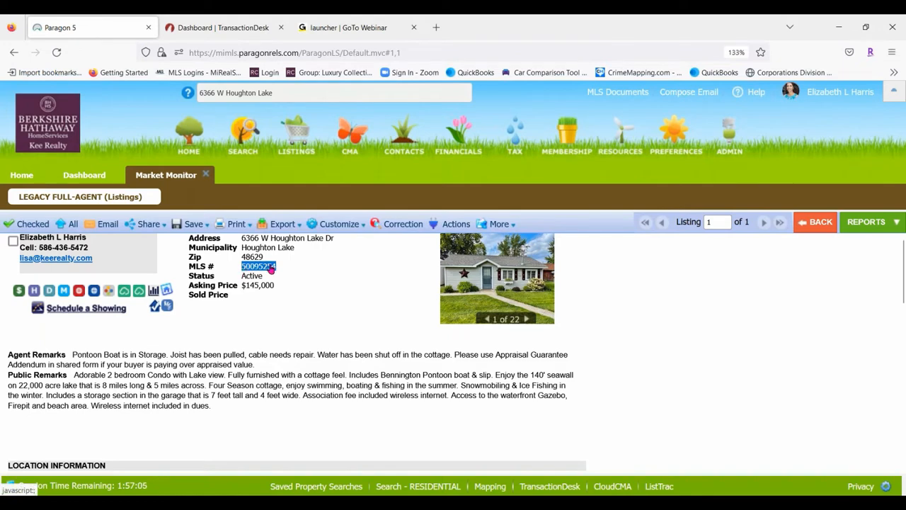
left_click(223, 28)
left_click(414, 262)
key("ctrl+v")
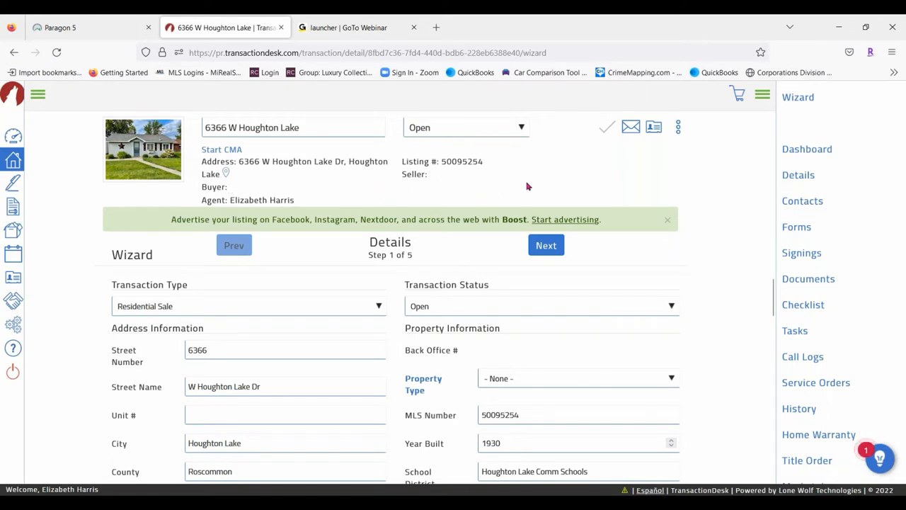
Scroll through the Details step to review imported fields such as the 145000 List Price
scroll(559, 373, "down", 5)
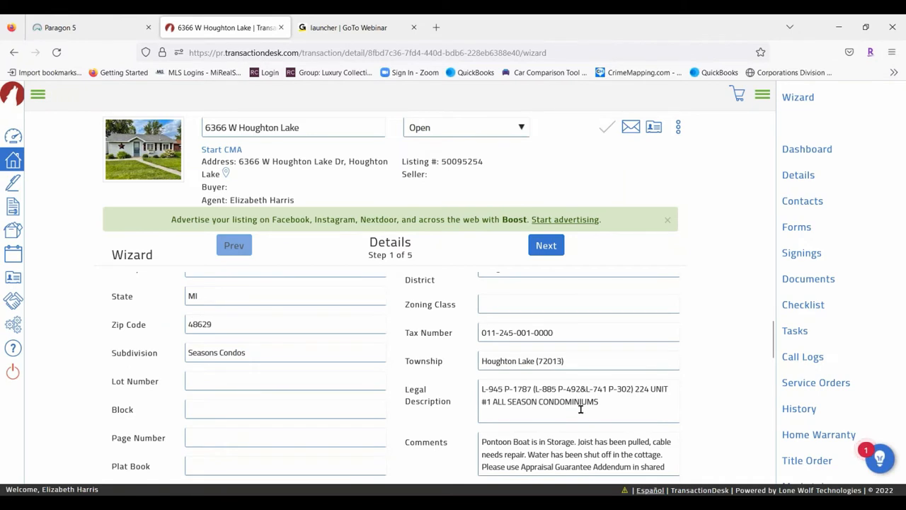
scroll(656, 294, "down", 2)
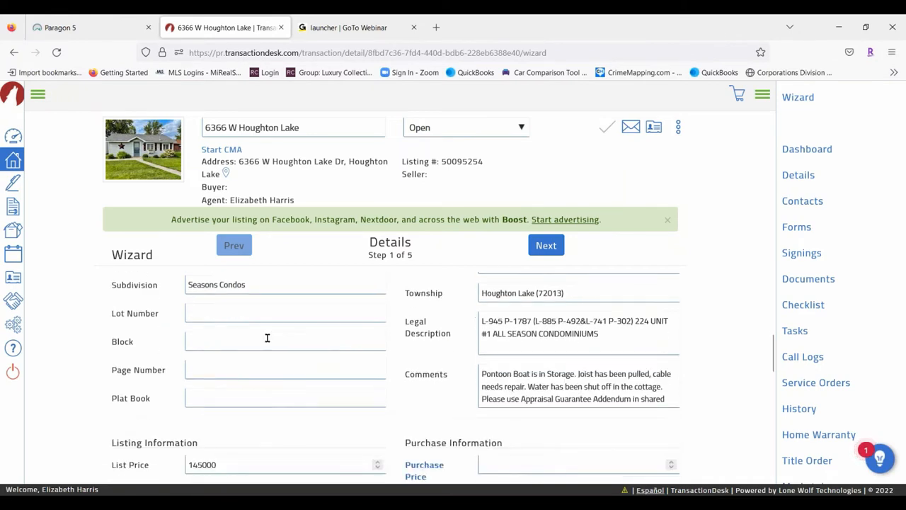
scroll(560, 338, "down", 2)
scroll(311, 346, "down", 2)
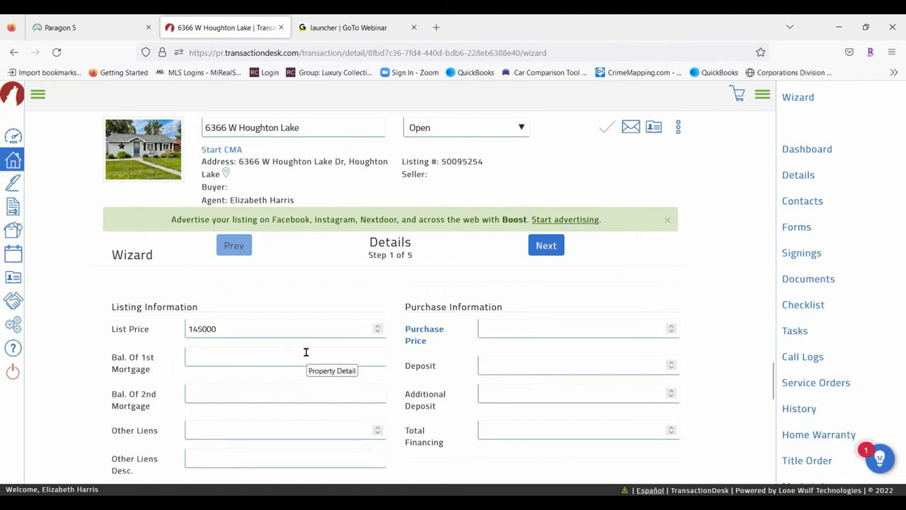
scroll(588, 362, "down", 4)
scroll(476, 417, "down", 6)
scroll(489, 354, "up", 15)
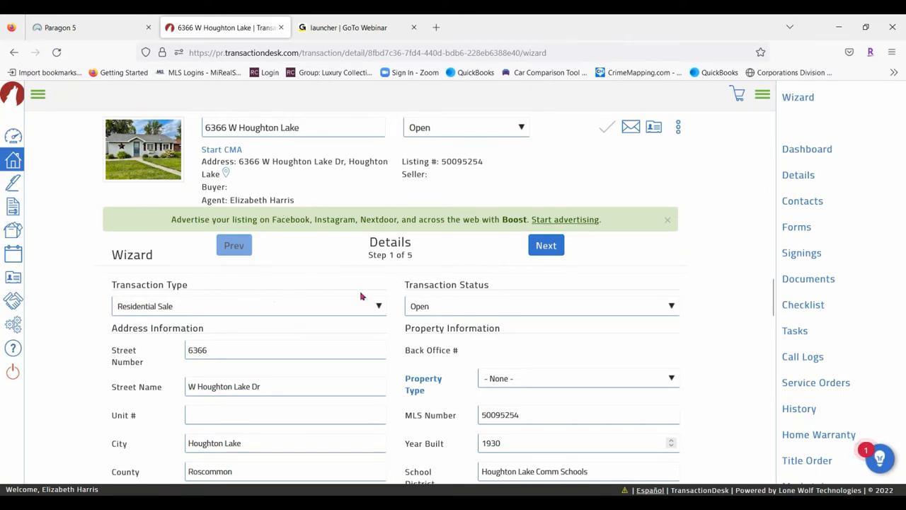
scroll(530, 306, "down", 2)
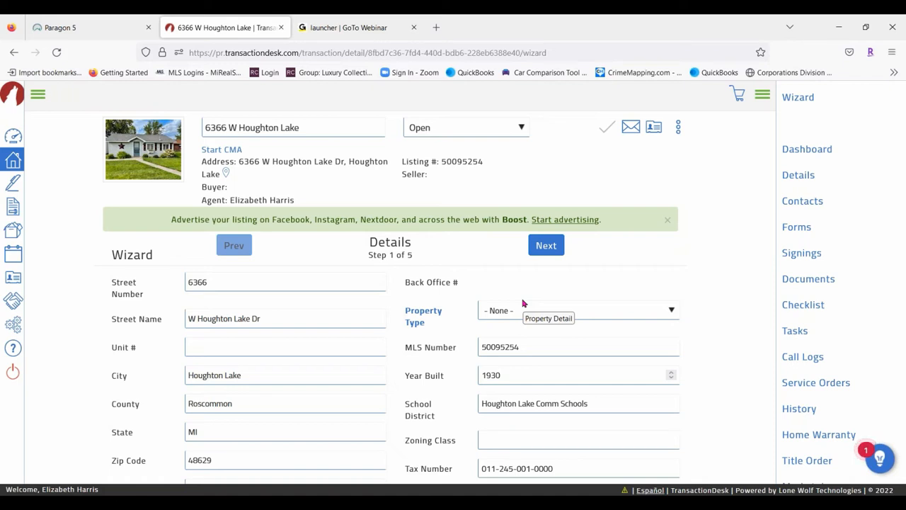
scroll(356, 392, "down", 5)
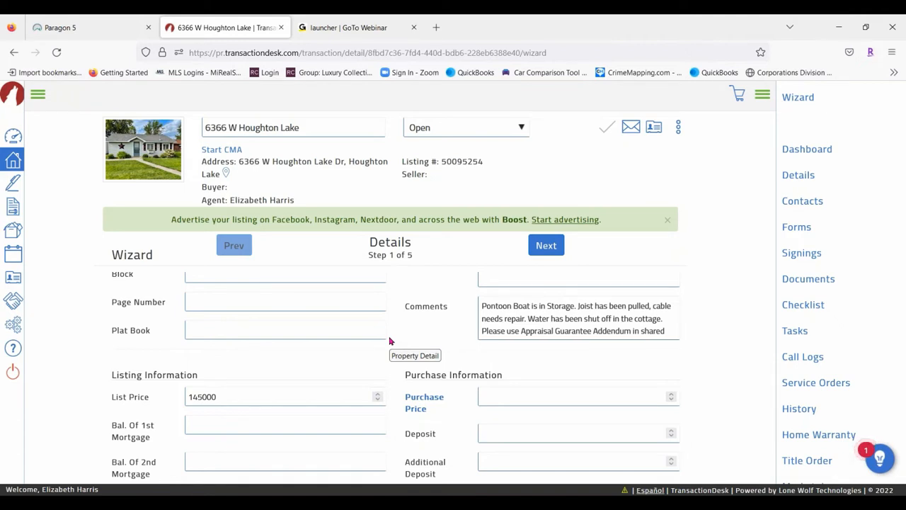
scroll(495, 327, "down", 1)
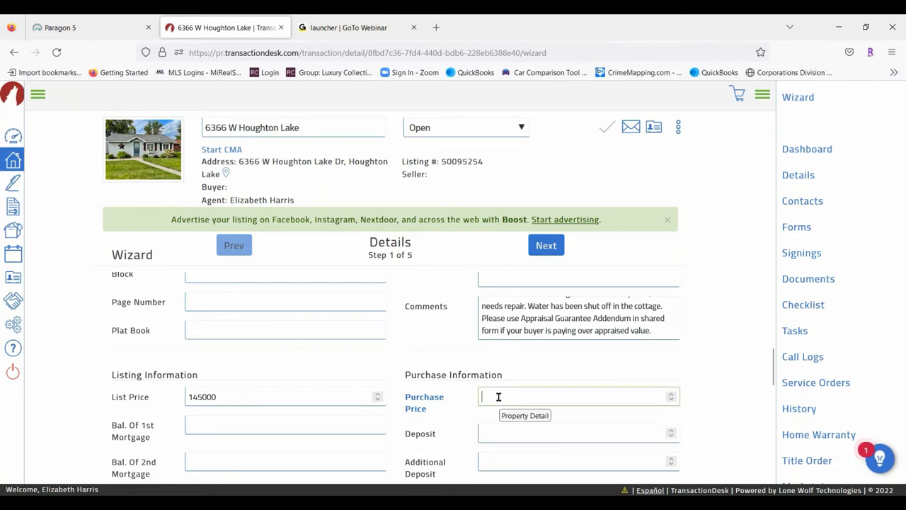
Enter a Purchase Price of 150000 and a Deposit of 5000
type("150000")
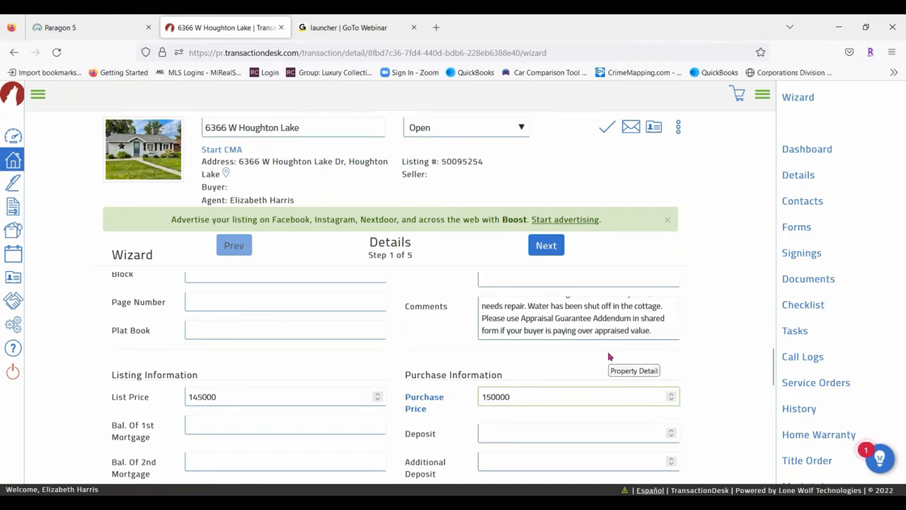
left_click(523, 433)
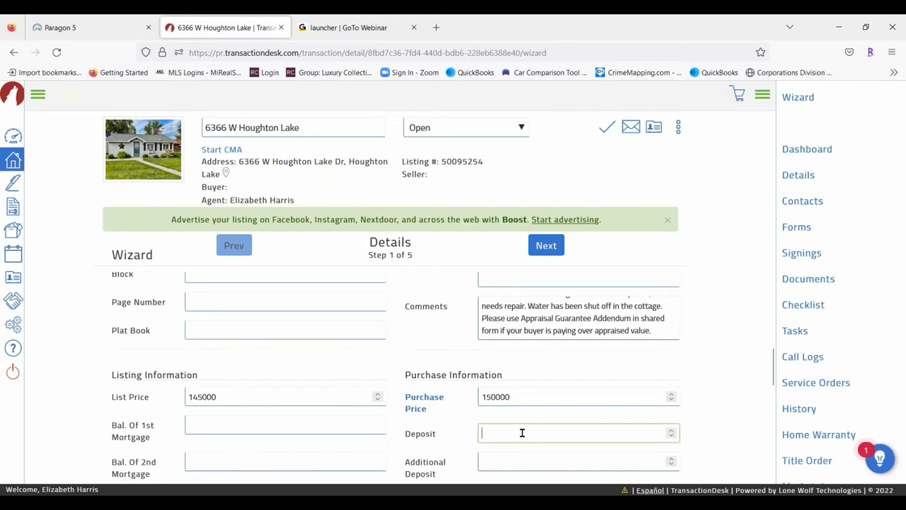
type("5000")
scroll(425, 318, "down", 4)
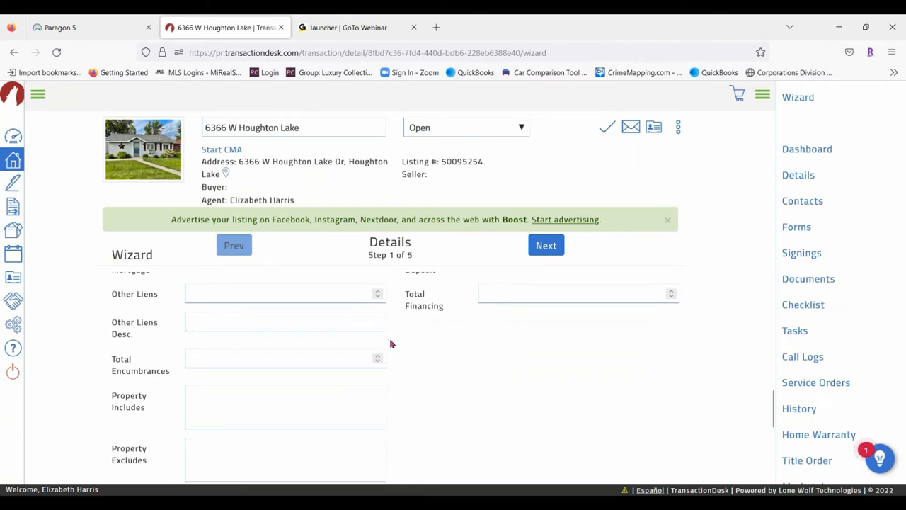
scroll(392, 343, "down", 2)
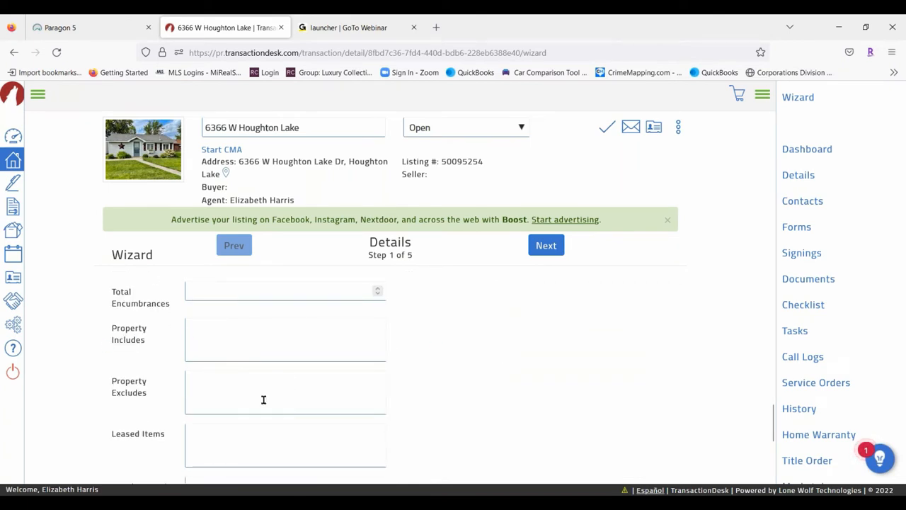
Include 'Pontoon Boat, all appliances and all furniture with zero -0- value'; exclude 'Master Bedroom Set'
left_click(233, 332)
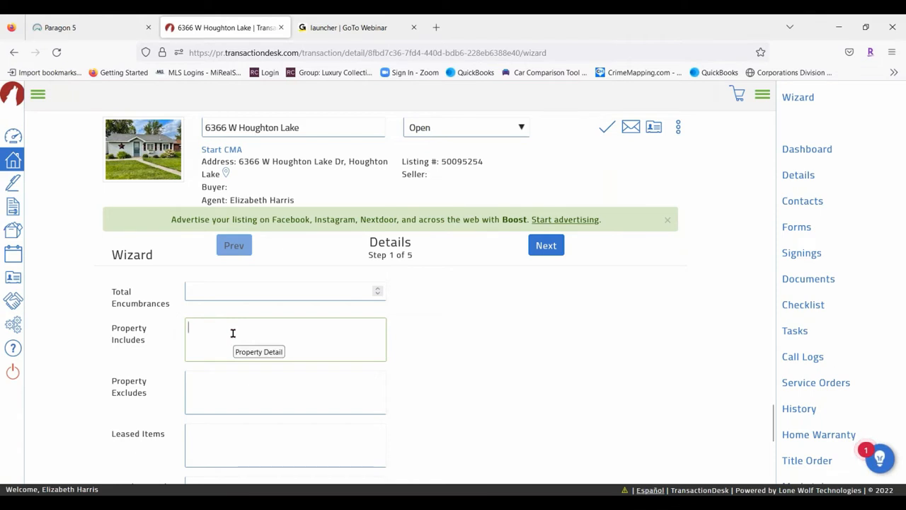
type("Pontoon Boat, all appliances and all ")
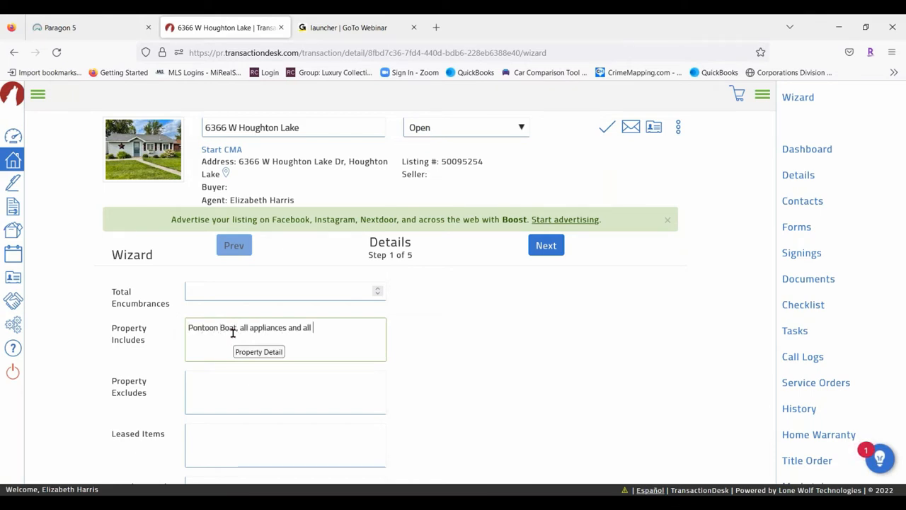
type("furniture with zero -0")
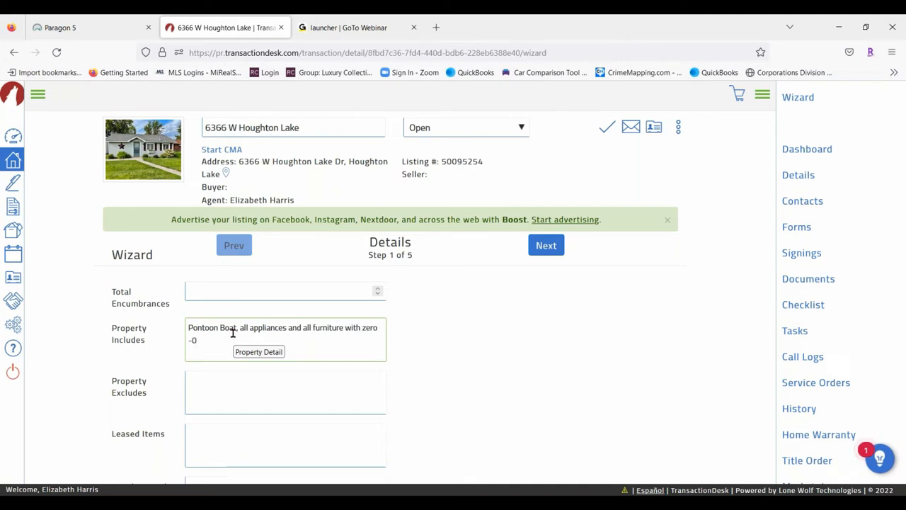
type("- value")
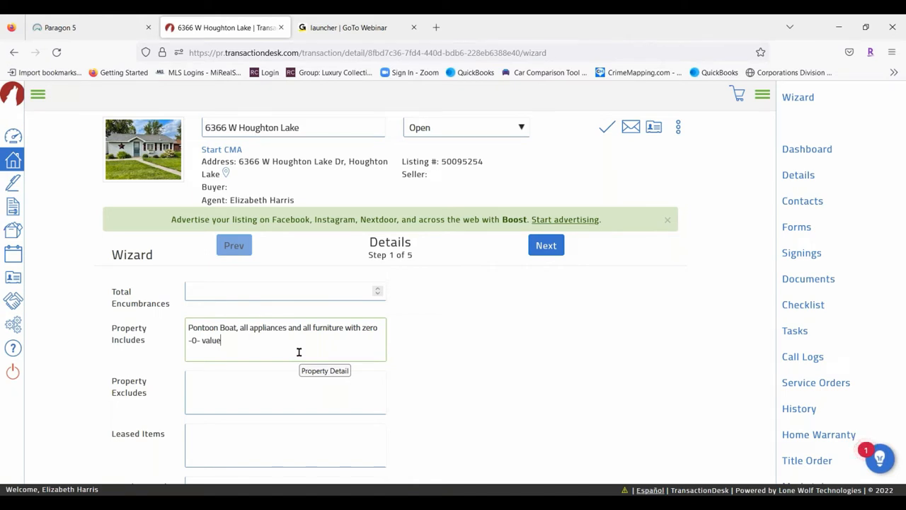
left_click(203, 379)
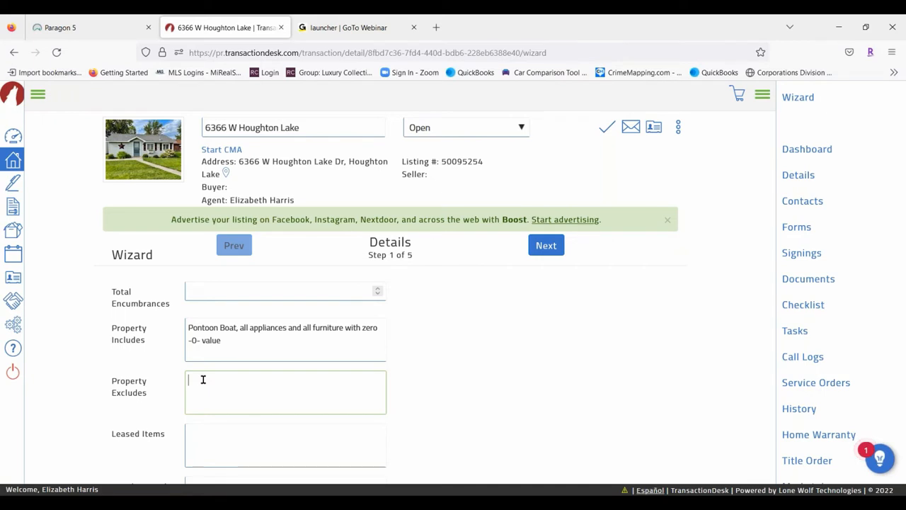
type("Master Bedroom Set")
Return to the top of the Details step and advance to Transaction Dates
scroll(472, 399, "up", 10)
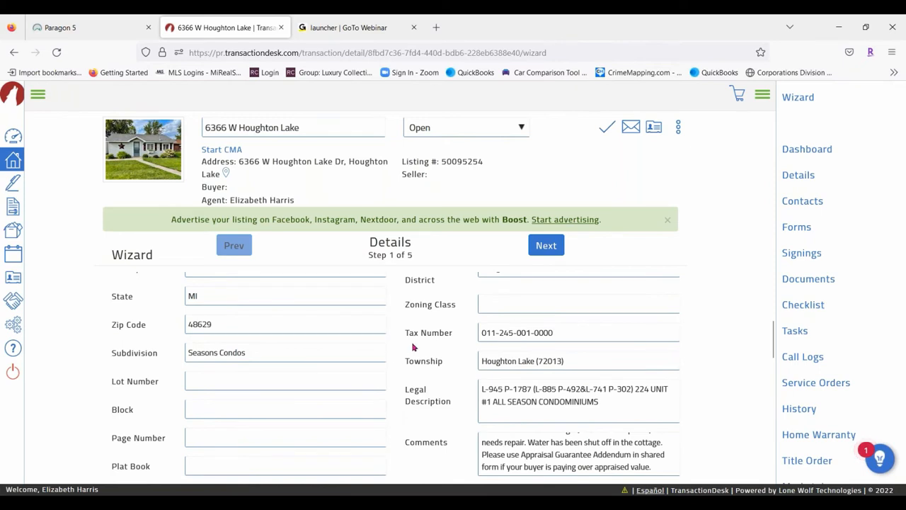
scroll(414, 347, "up", 2)
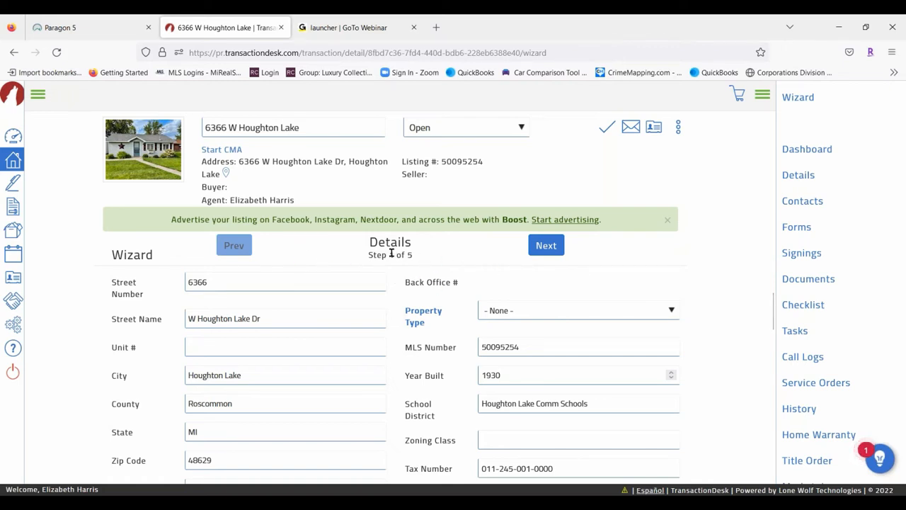
left_click(553, 248)
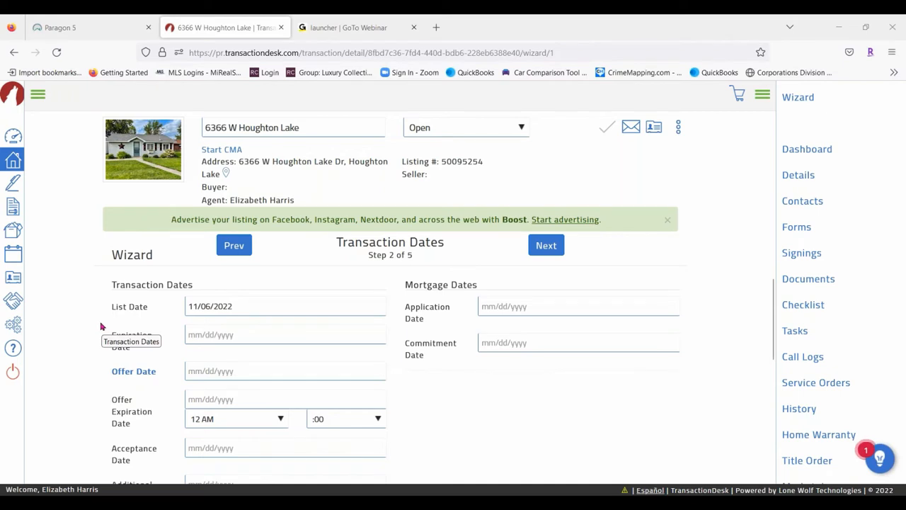
Set the Closing Date to 12/01/2022
scroll(114, 334, "down", 4)
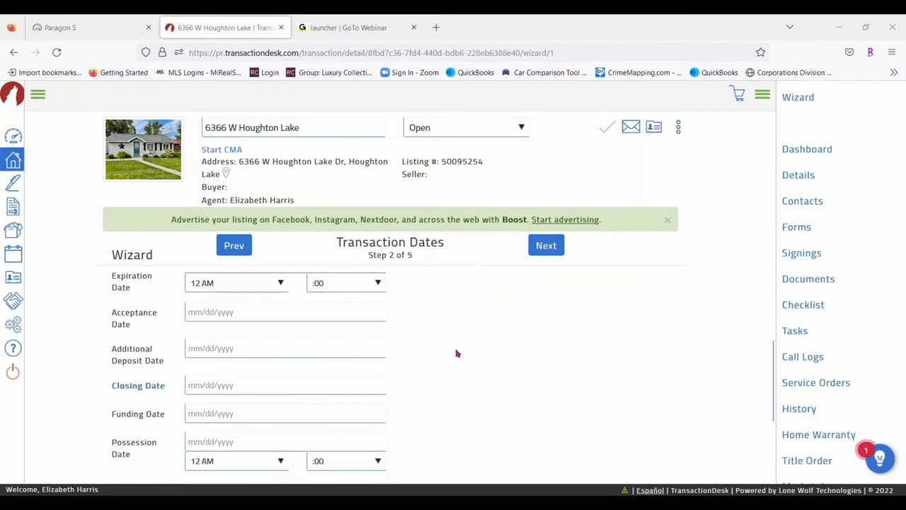
scroll(455, 353, "up", 2)
scroll(128, 340, "down", 4)
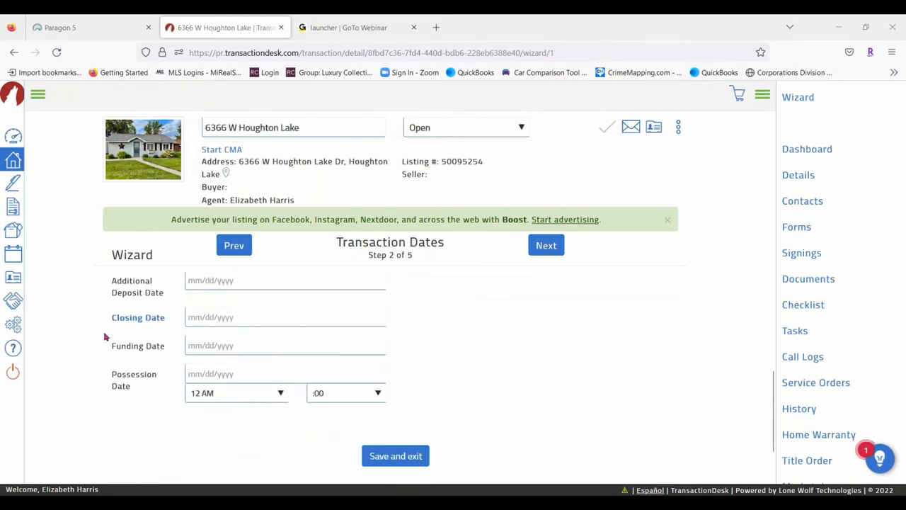
left_click(195, 318)
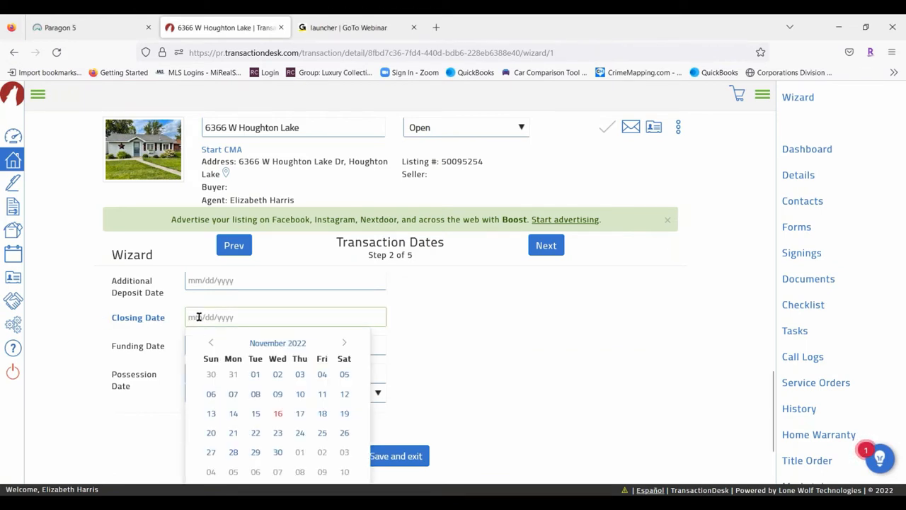
scroll(421, 321, "down", 2)
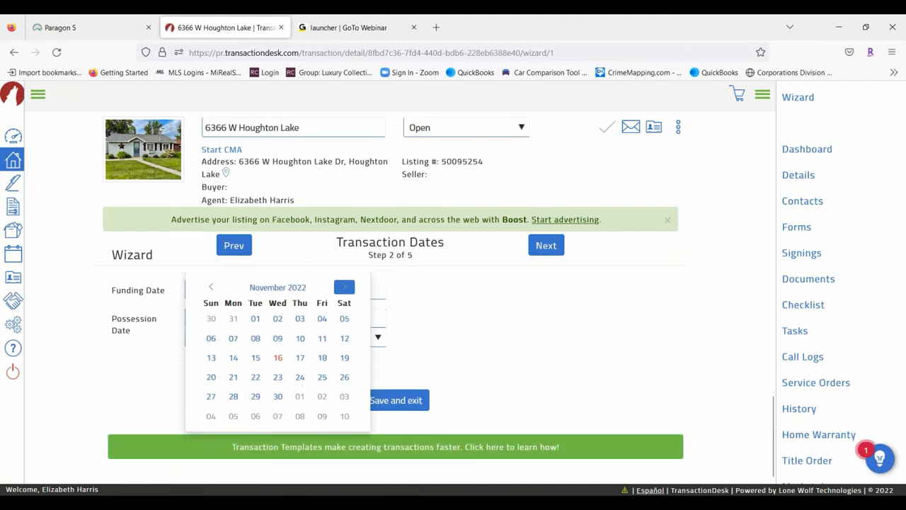
left_click(344, 287)
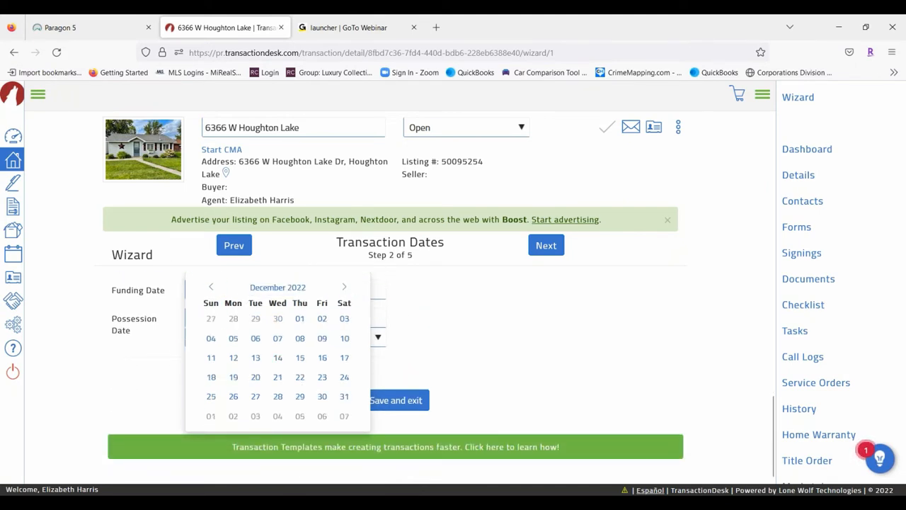
left_click(299, 318)
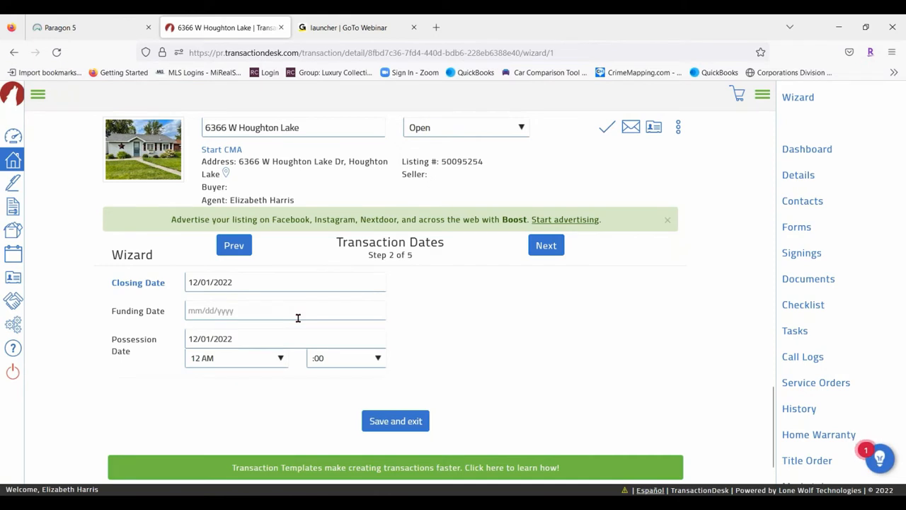
Set the Possession Date to 01/01/2023
left_click(265, 338)
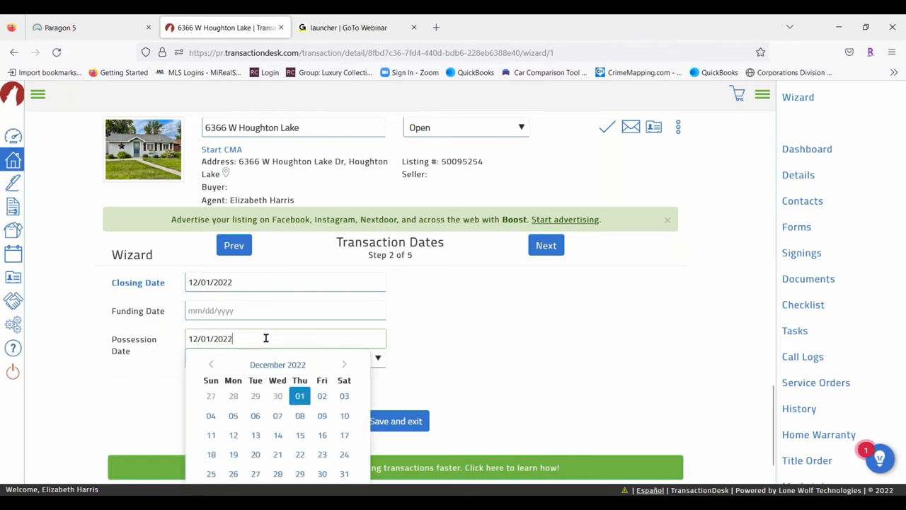
left_click(344, 364)
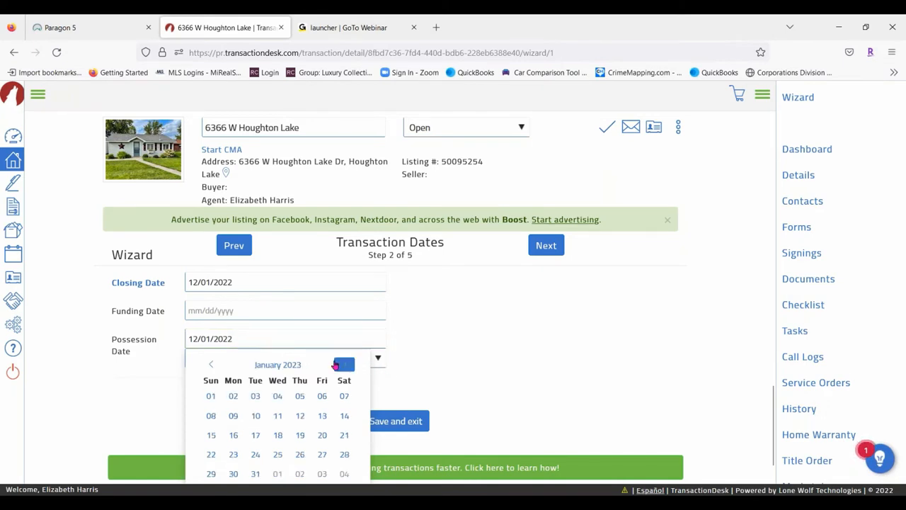
left_click(210, 396)
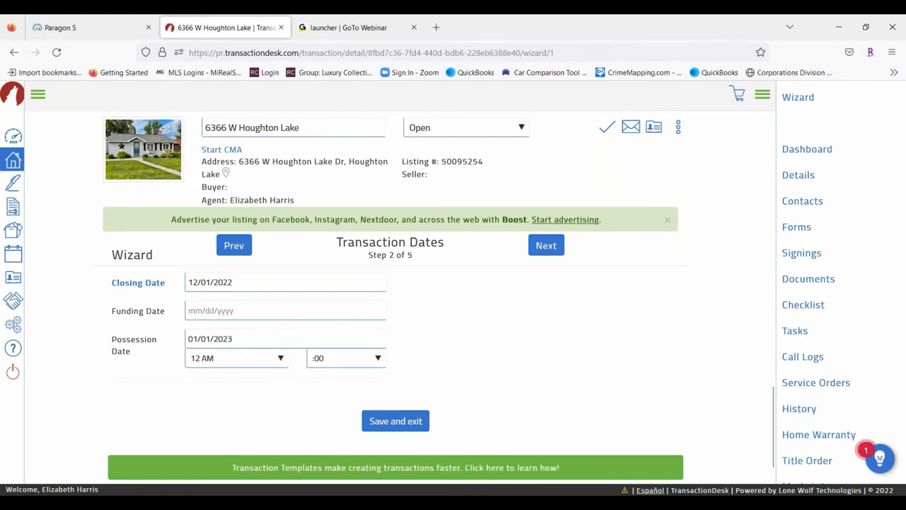
scroll(310, 330, "up", 3)
scroll(122, 342, "up", 2)
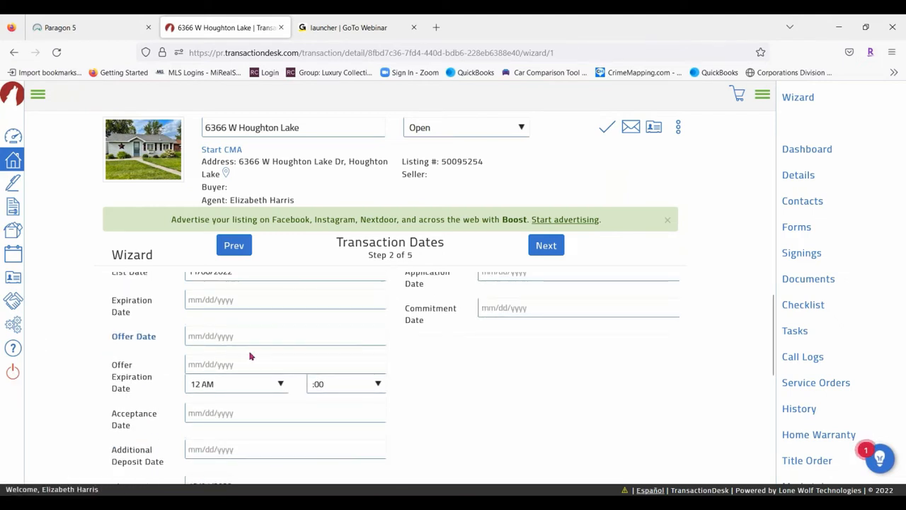
Set the offer expiration to November 17, 2022 at 9 PM
left_click(235, 362)
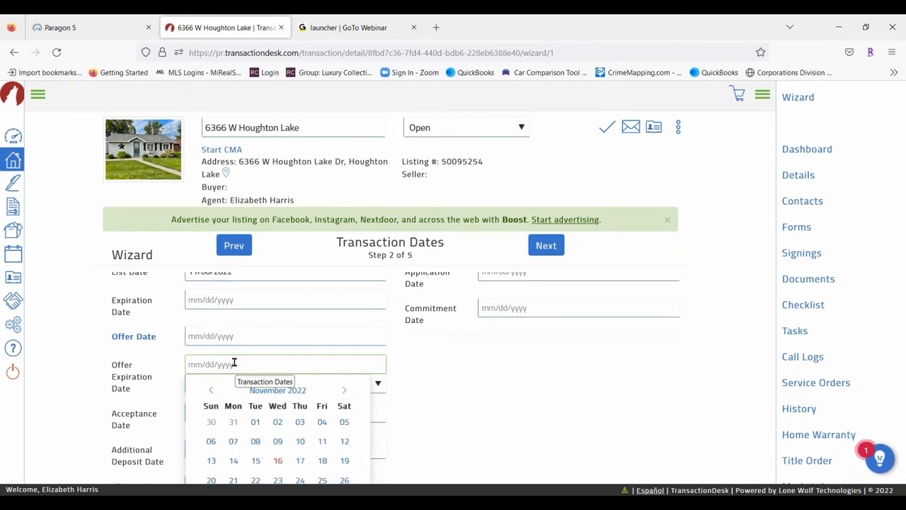
left_click(300, 461)
left_click(280, 386)
scroll(221, 276, "down", 2)
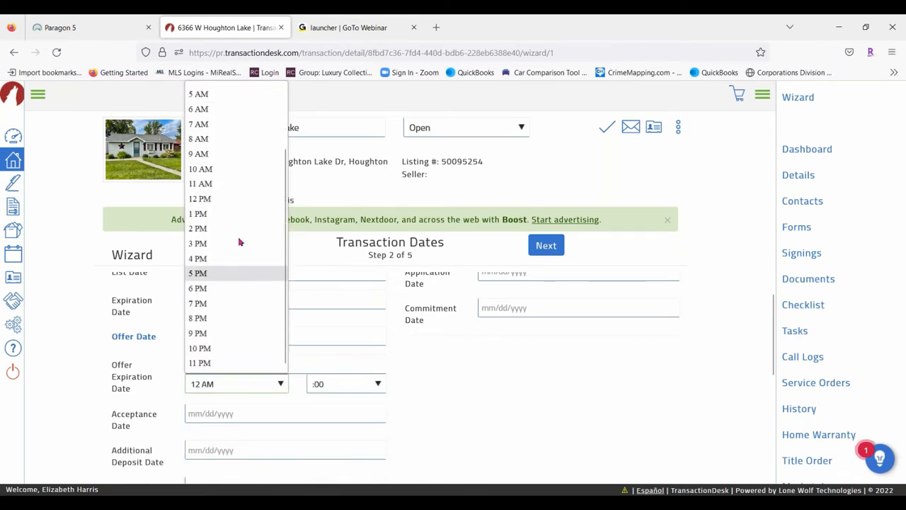
left_click(199, 333)
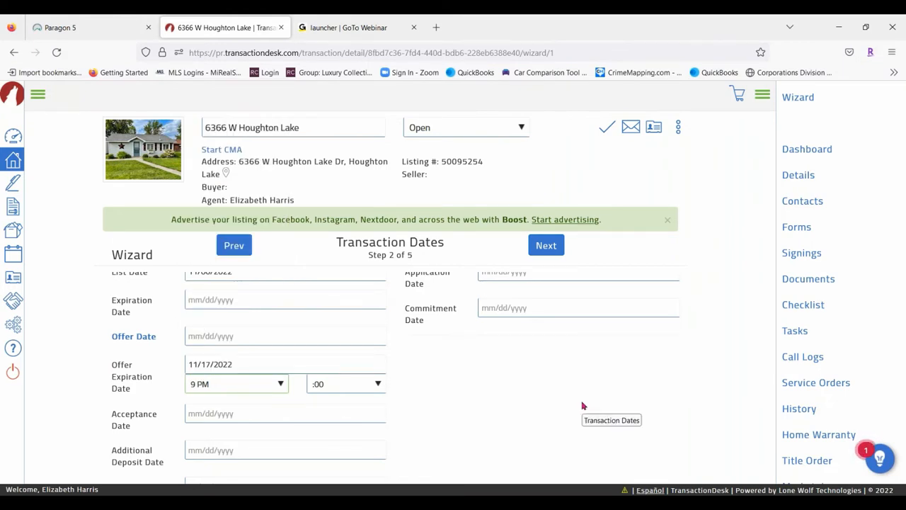
Set the offer date to November 16, 2022 and advance to the Contacts step
left_click(217, 335)
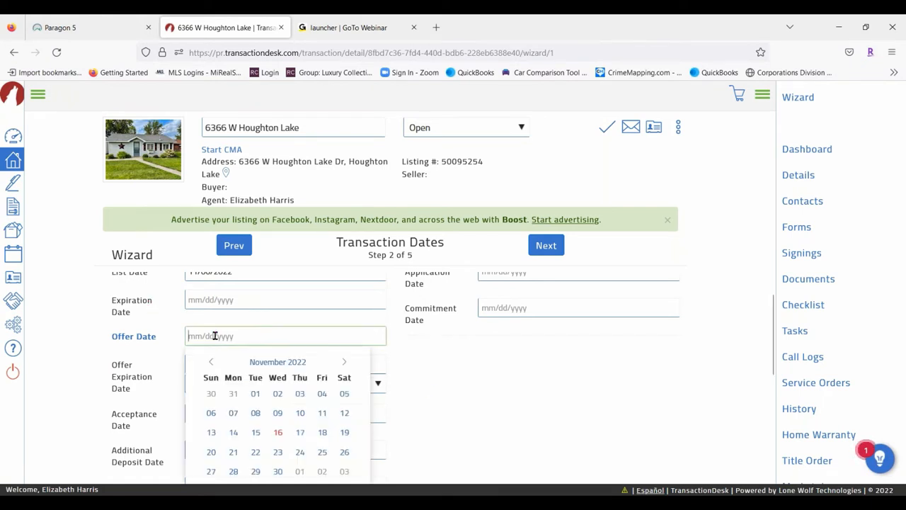
left_click(278, 432)
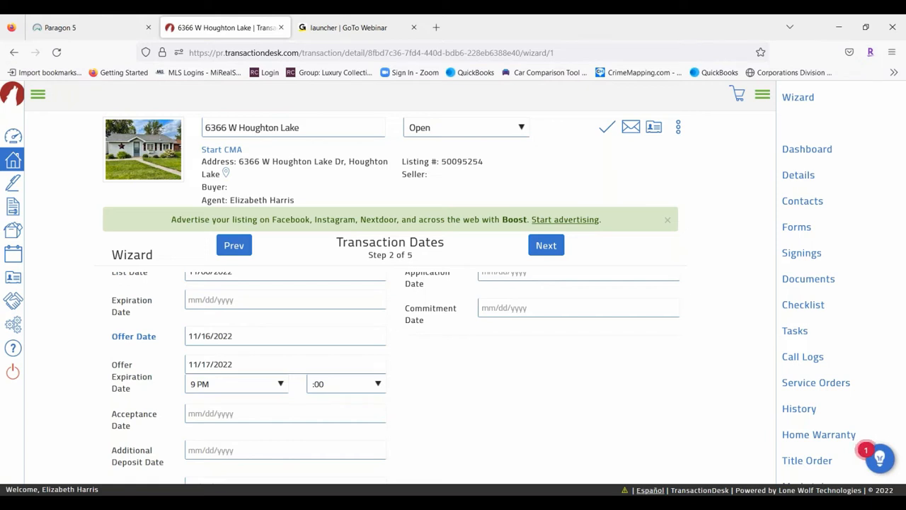
scroll(423, 383, "up", 1)
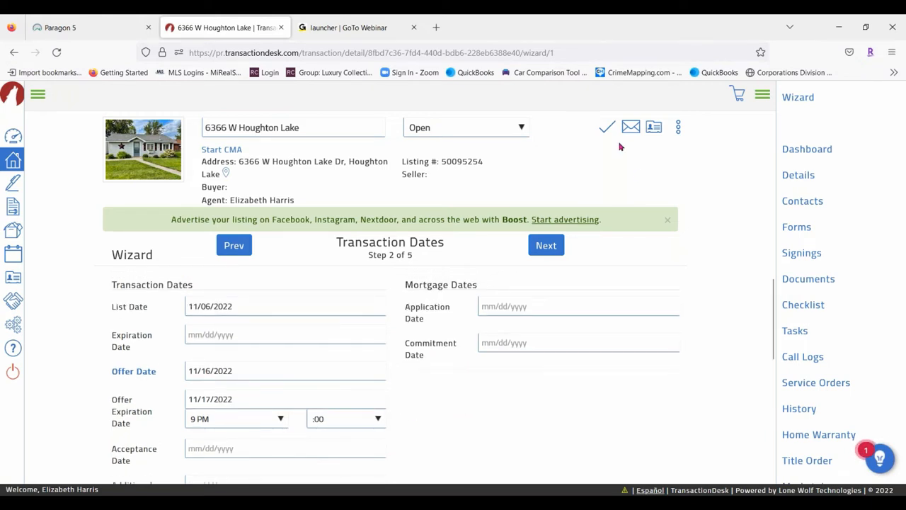
left_click(546, 249)
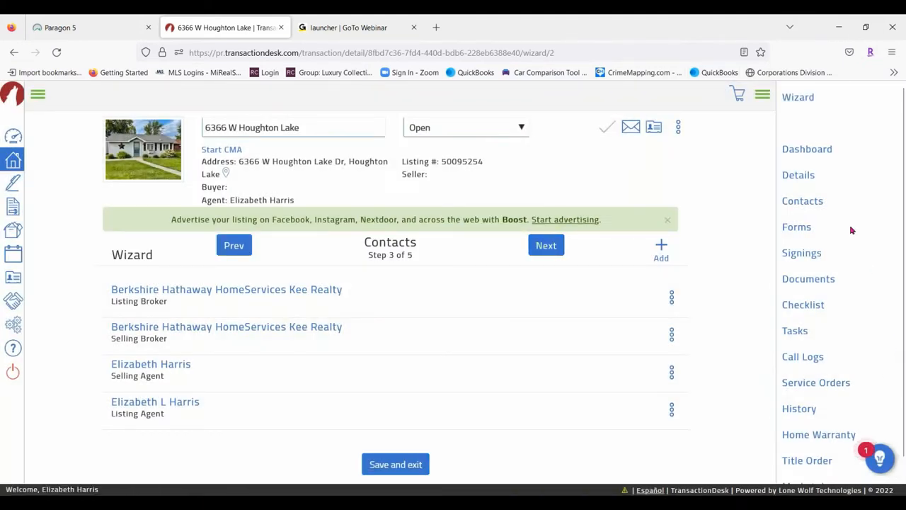
Refresh Contacts, toggle the navigation panel, then choose Create new transaction contact from + Add
left_click(821, 105)
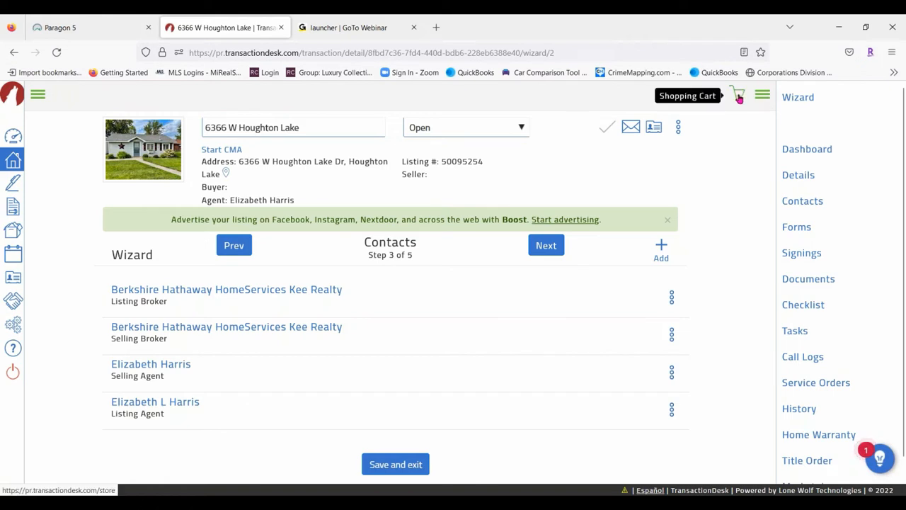
left_click(762, 94)
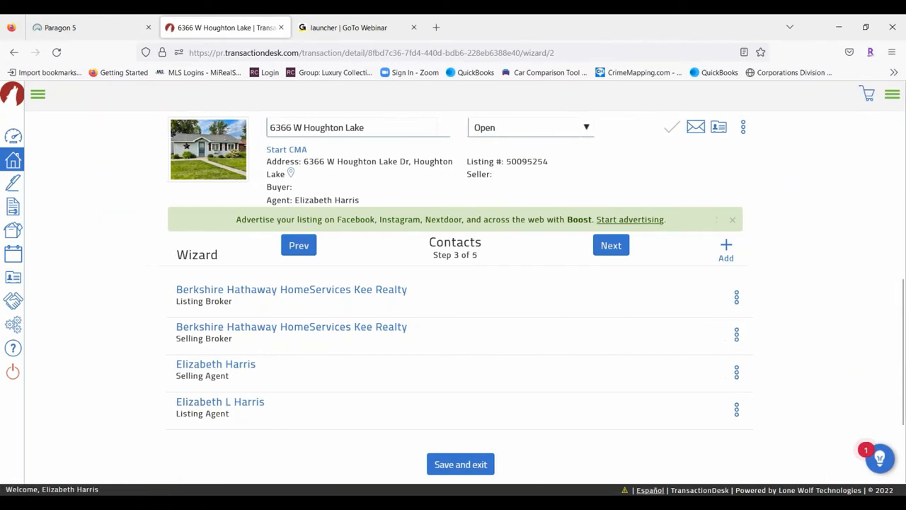
left_click(893, 96)
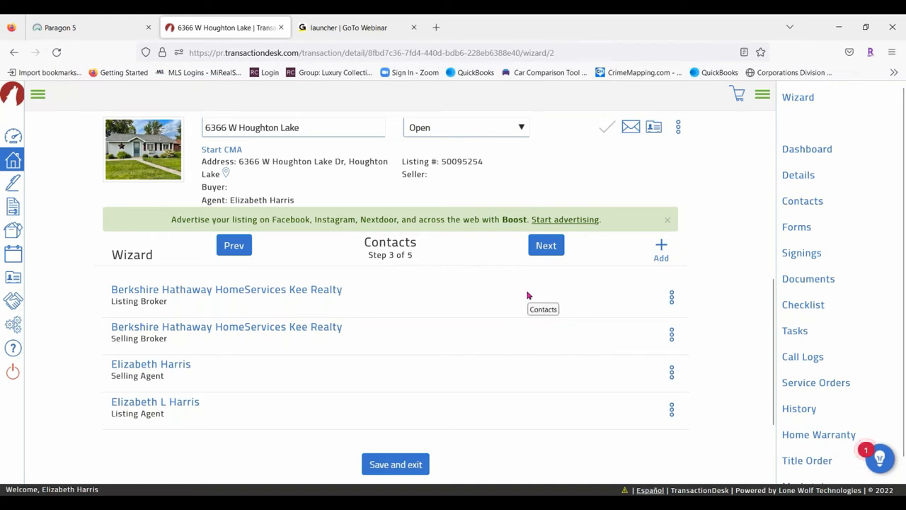
scroll(338, 449, "down", 2)
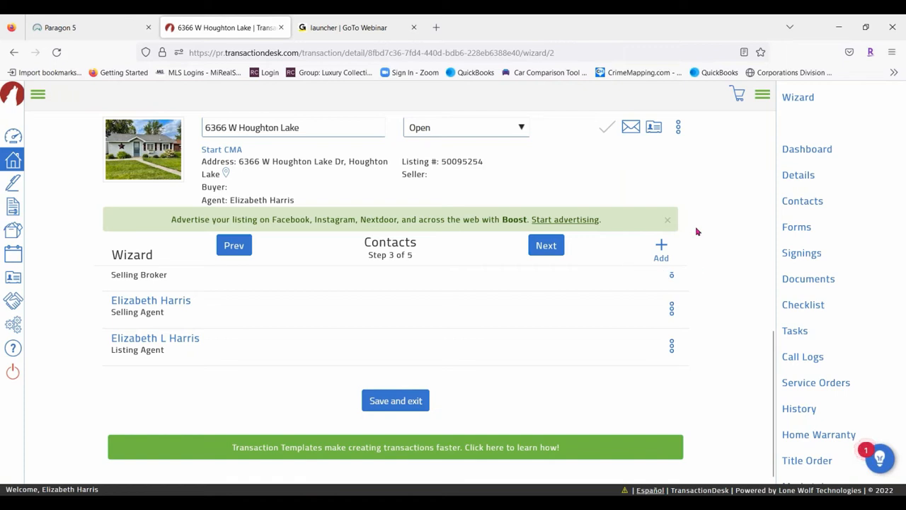
left_click(660, 250)
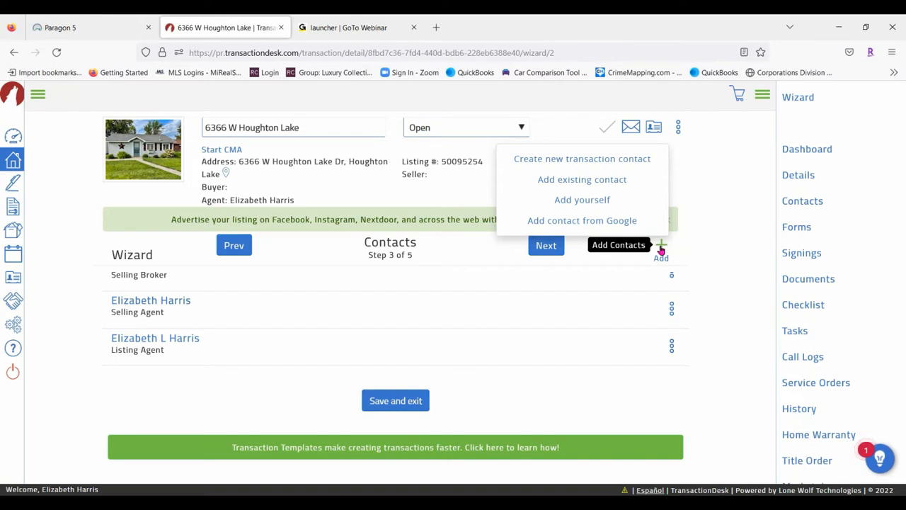
left_click(587, 160)
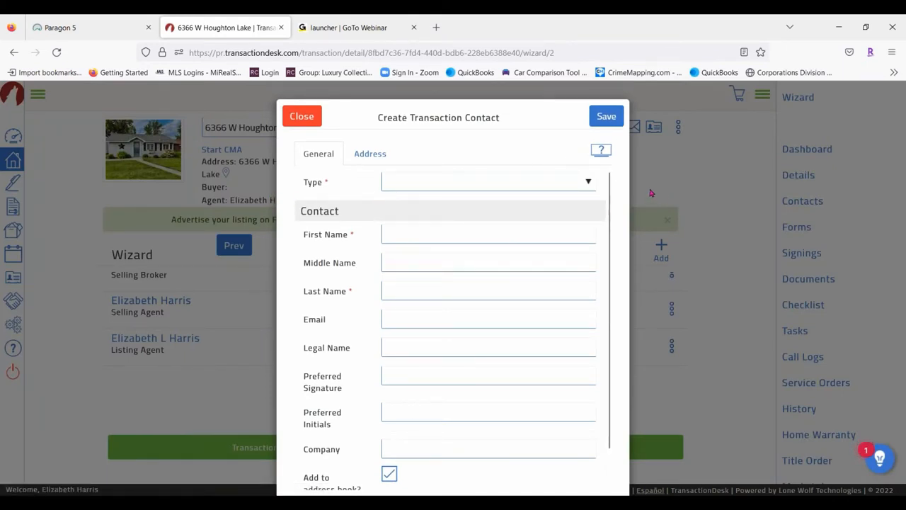
Set the contact type to Buyer and enter the buyer's first and last names
left_click(589, 183)
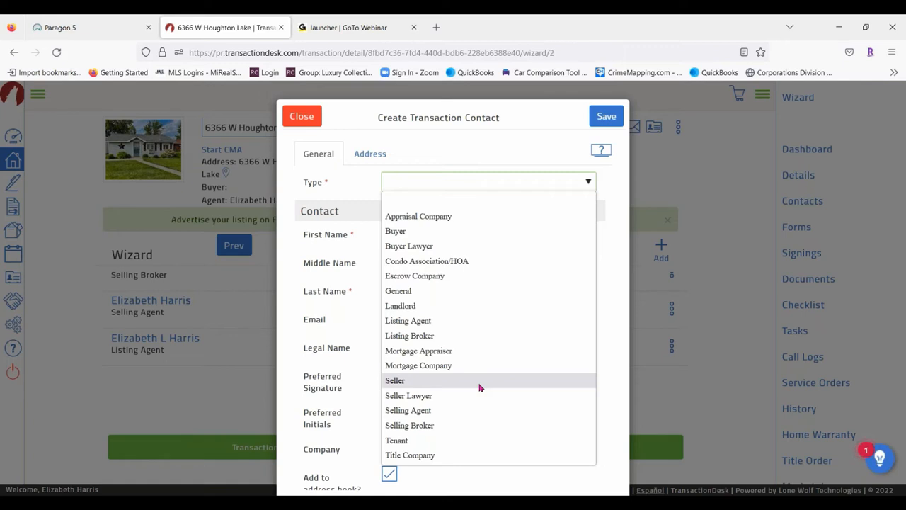
left_click(409, 237)
left_click(407, 233)
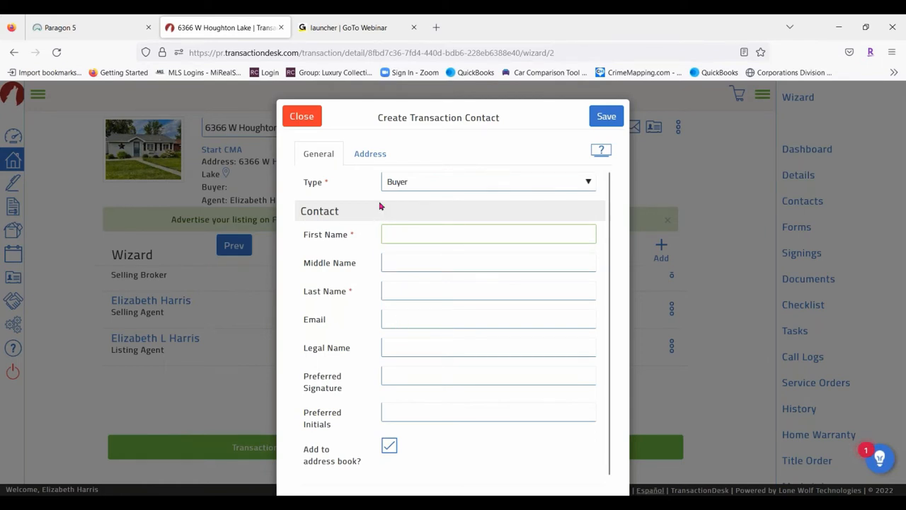
type("My")
key("Tab")
key("Tab")
type("Loaded")
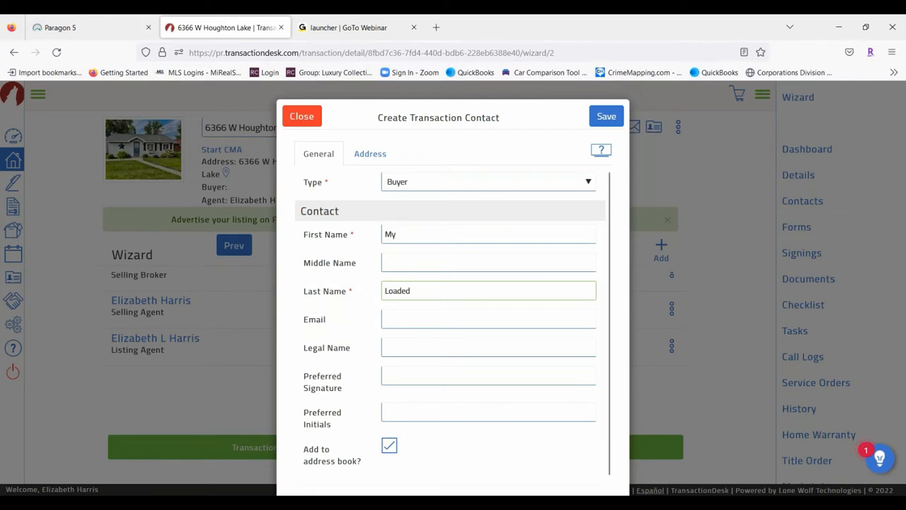
Fill in the buyer's e-mail from the suggestion and correct the first name's spelling
left_click(407, 316)
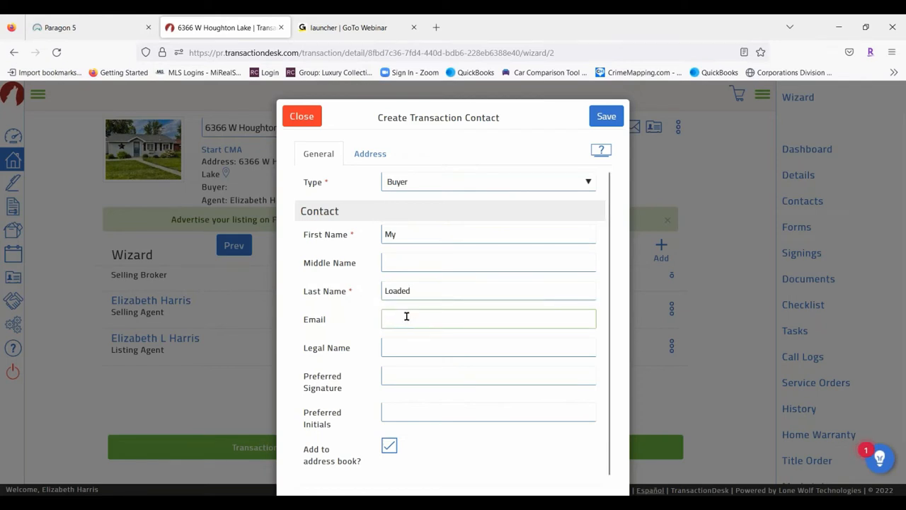
type("Lisa")
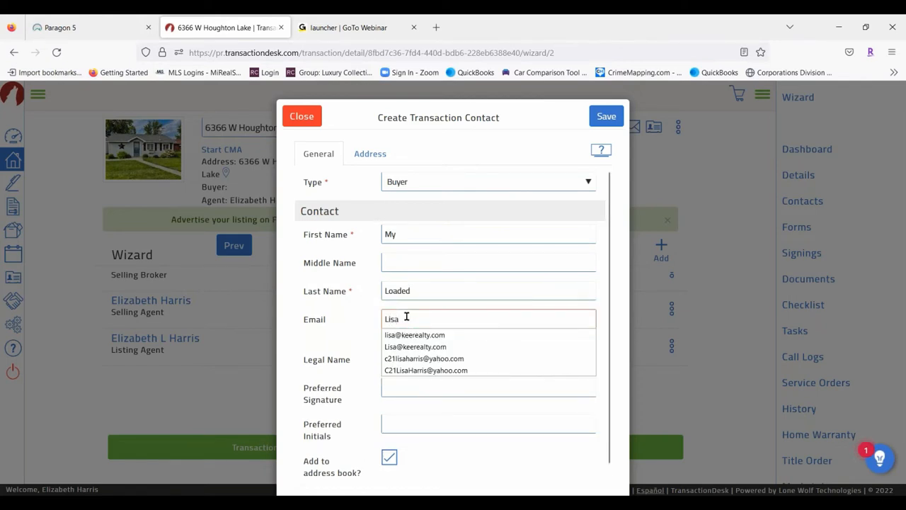
left_click(414, 347)
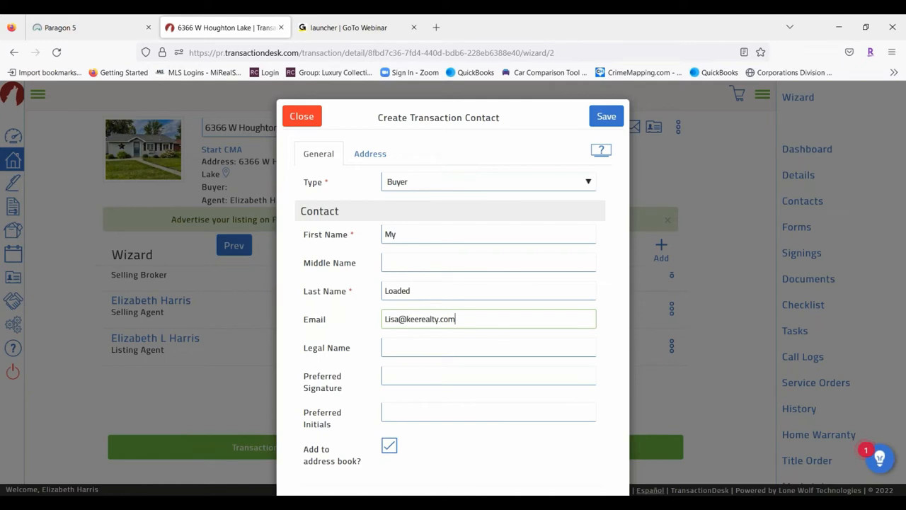
left_click(411, 346)
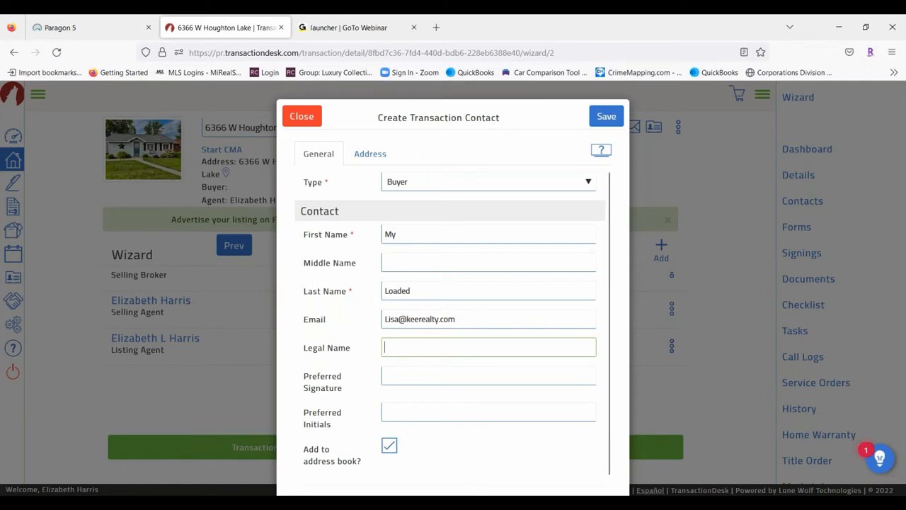
left_click(412, 235)
key("BackSpace")
type("r")
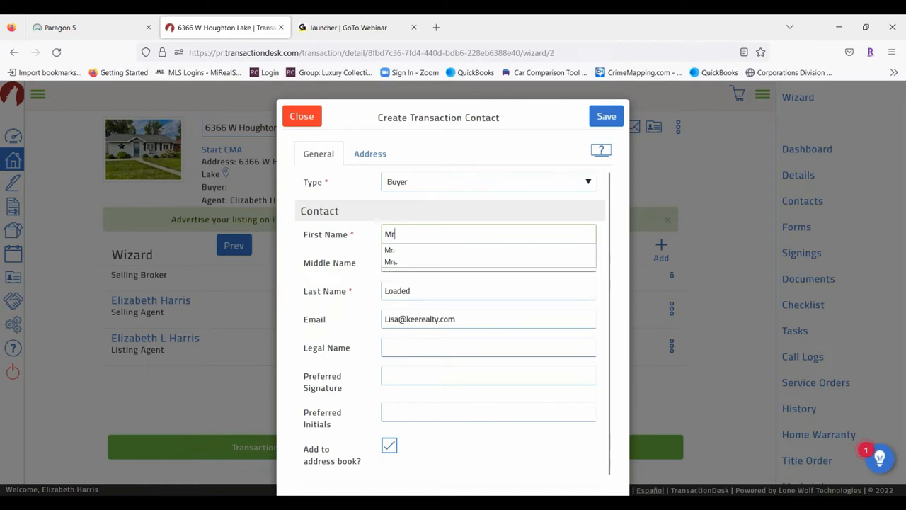
left_click(408, 251)
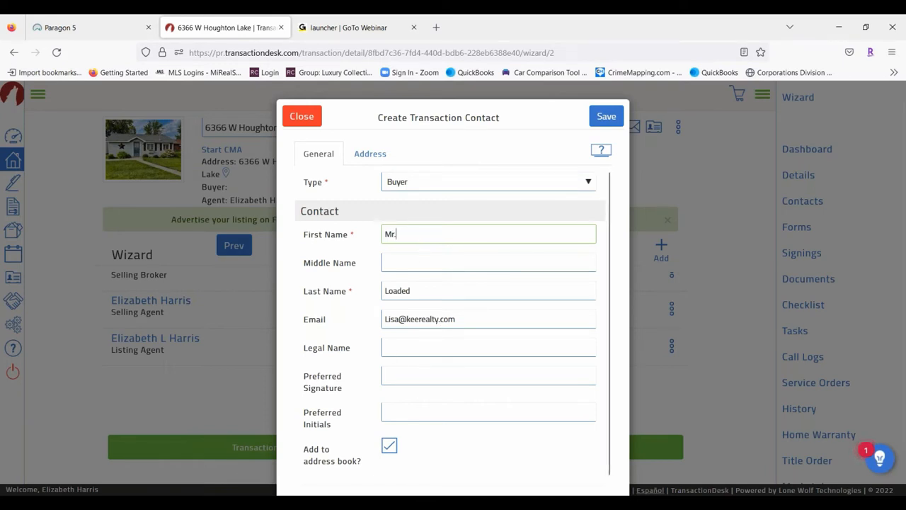
Enter the buyer's preferred signature and initials, then erase the initials again
left_click(408, 372)
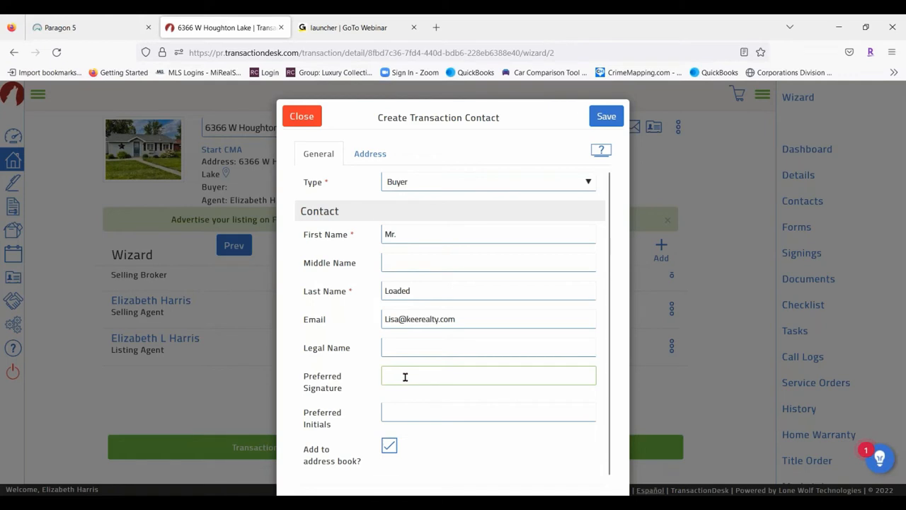
type("Bob Buyer")
left_click(418, 415)
type("BB")
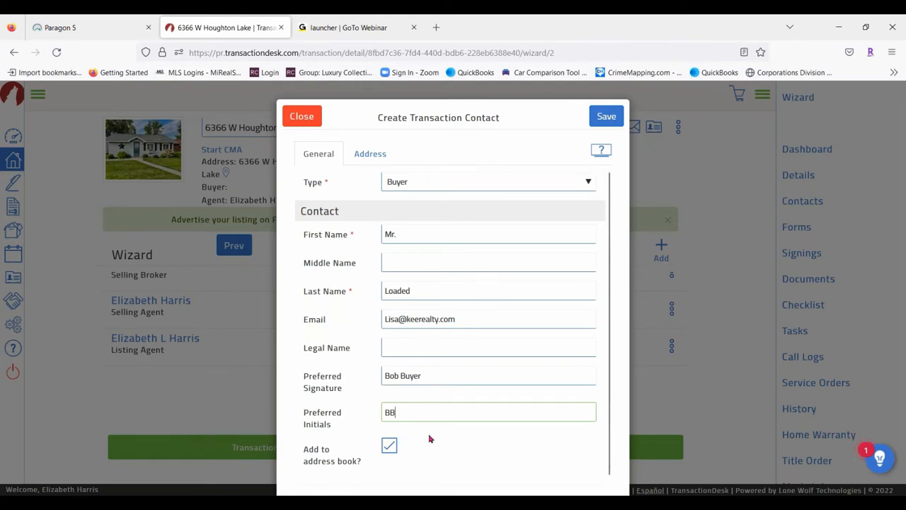
key("BackSpace")
key("BackSpace")
Clear the preferred signature, check the Address tab, and save the buyer contact
left_click(431, 375)
key("BackSpace")
key("BackSpace")
key("BackSpace")
key("BackSpace")
key("BackSpace")
key("BackSpace")
key("BackSpace")
key("BackSpace")
key("BackSpace")
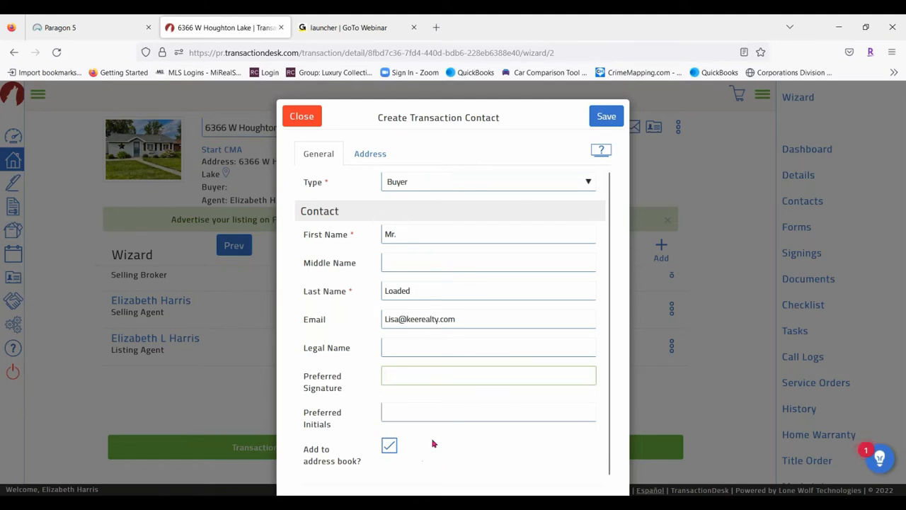
scroll(433, 432, "down", 1)
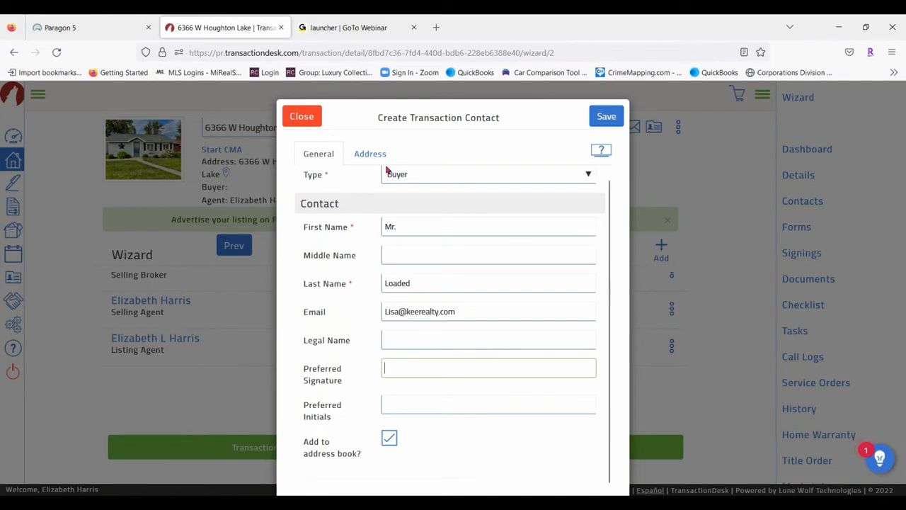
left_click(369, 153)
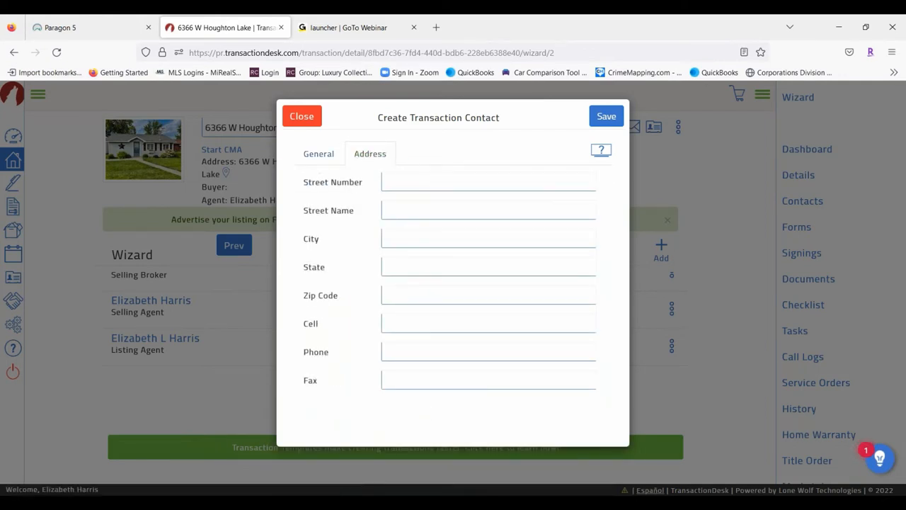
left_click(316, 153)
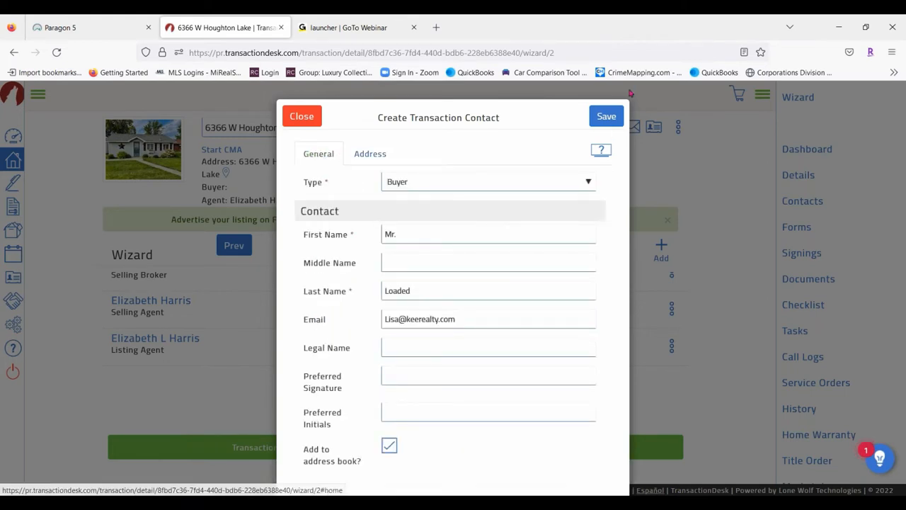
left_click(613, 118)
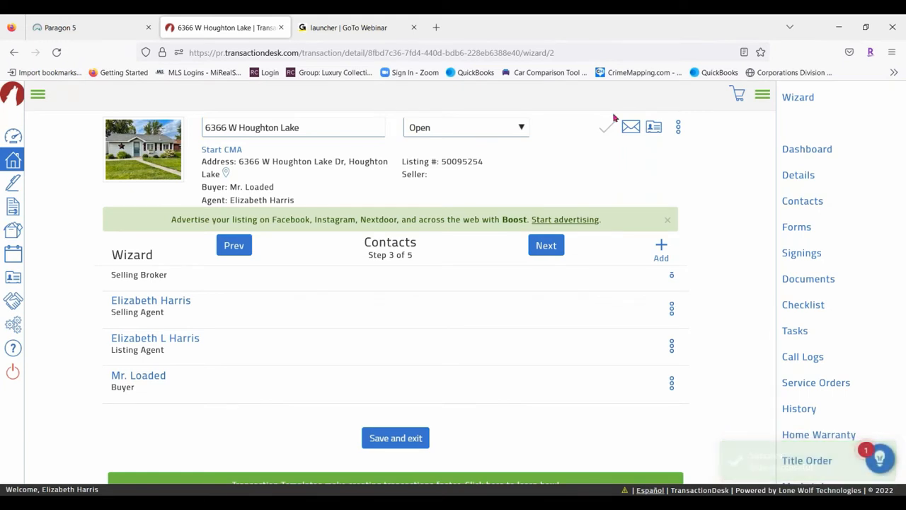
Start another new transaction contact with type Buyer
left_click(662, 246)
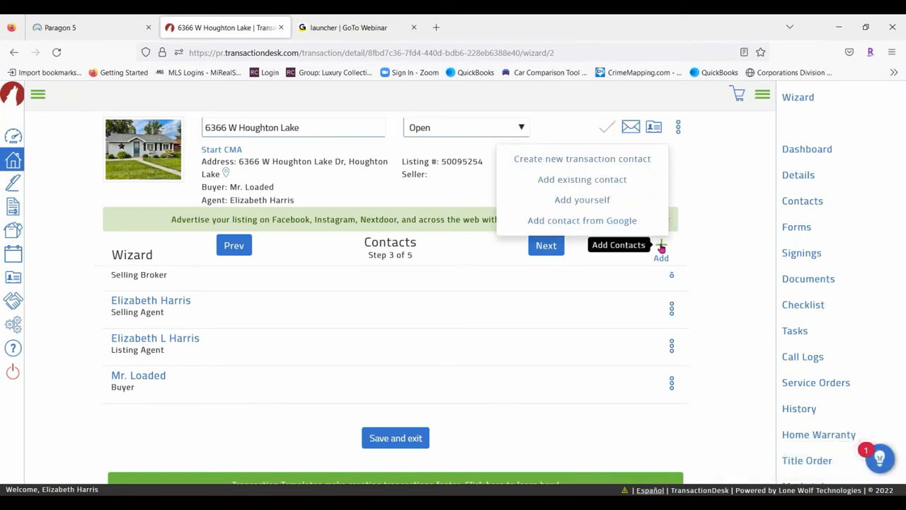
left_click(628, 160)
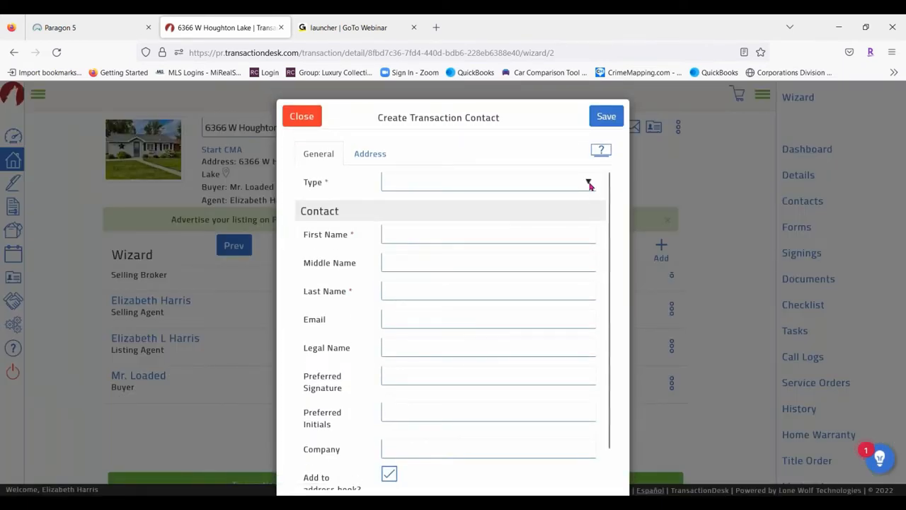
left_click(589, 184)
left_click(396, 232)
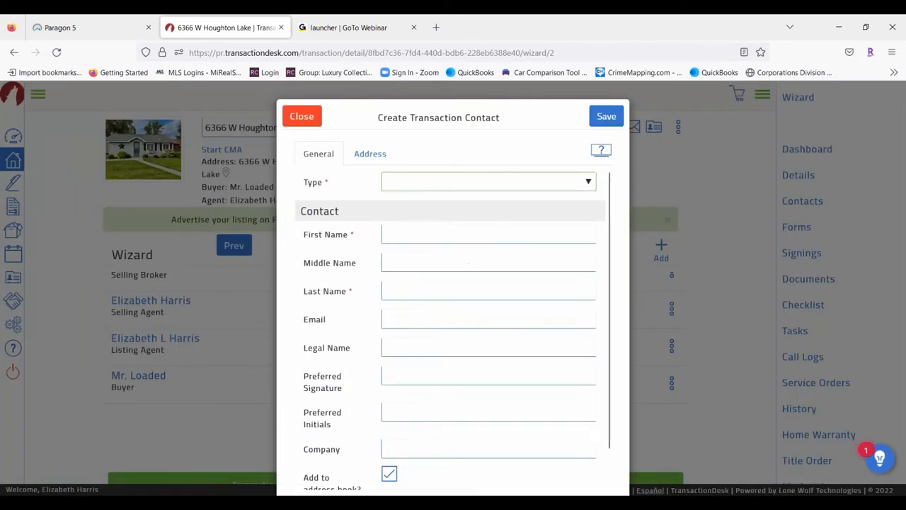
Enter the second buyer's first name, last name and e-mail address
left_click(403, 234)
type("Mrs")
key("Tab")
key("Tab")
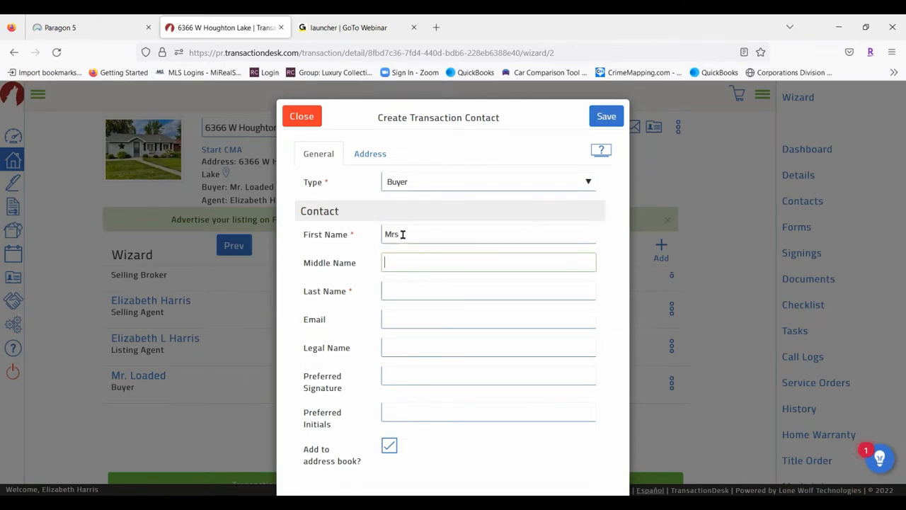
type("S")
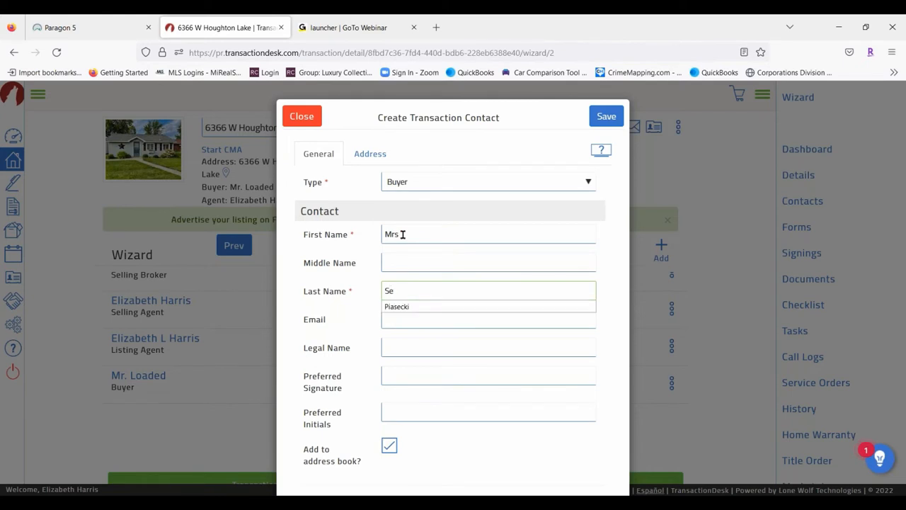
type("pendsalot")
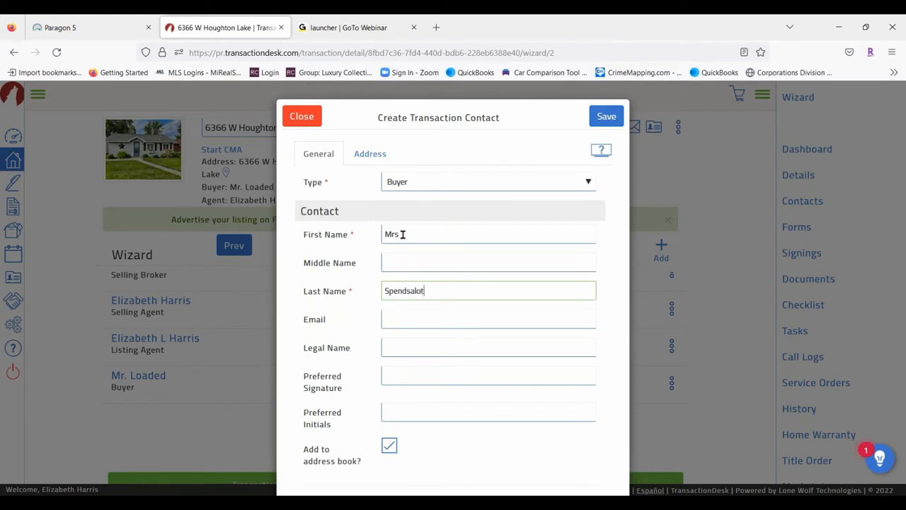
left_click(414, 318)
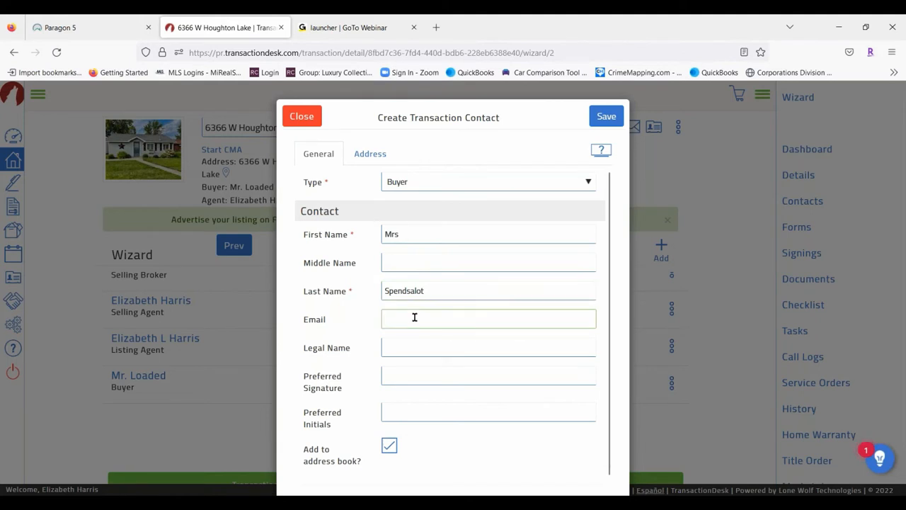
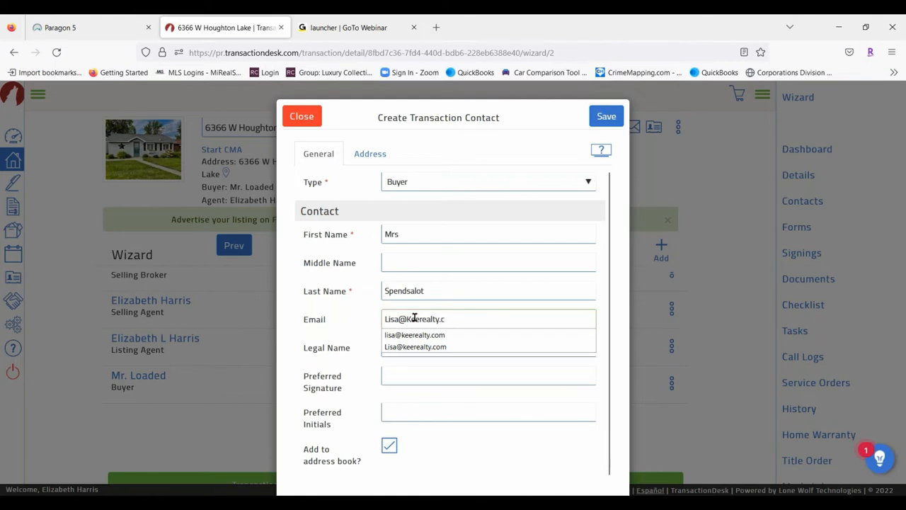
left_click(470, 326)
Save the second buyer and scroll the Contacts list to confirm both buyers appear
left_click(606, 116)
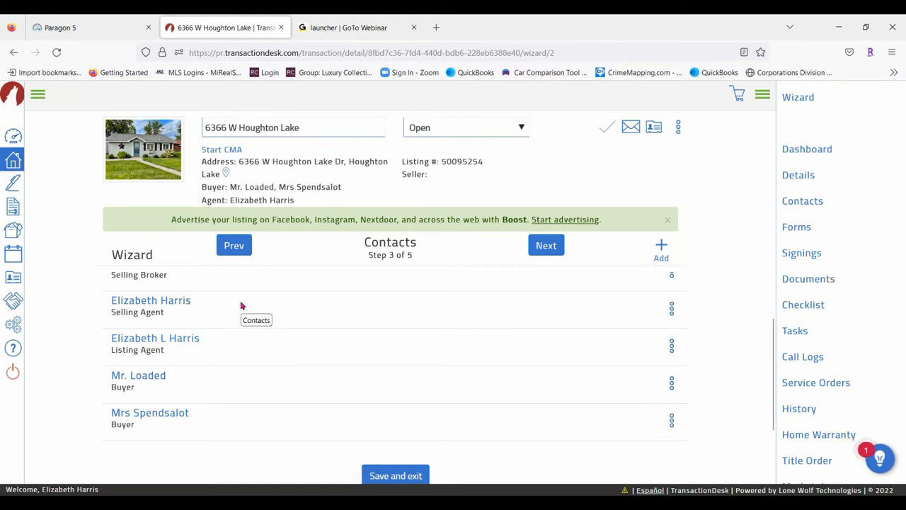
scroll(180, 297, "down", 2)
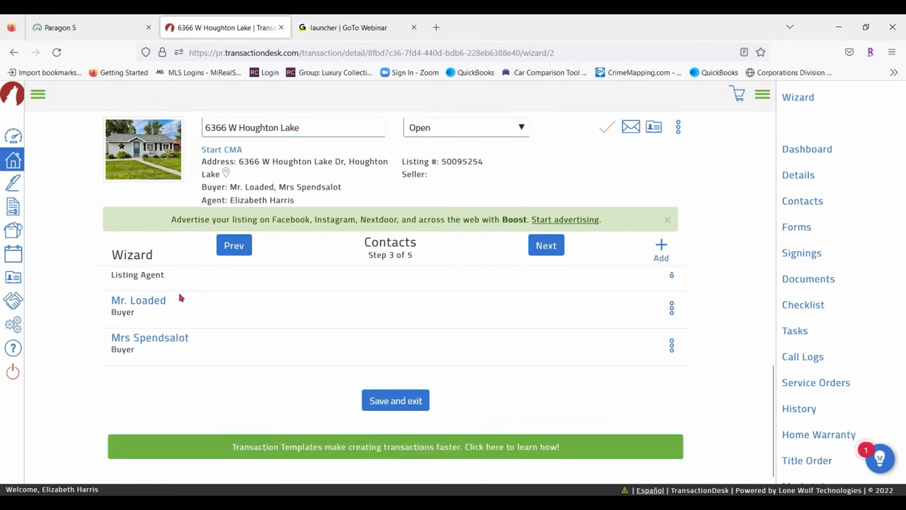
scroll(280, 348, "up", 4)
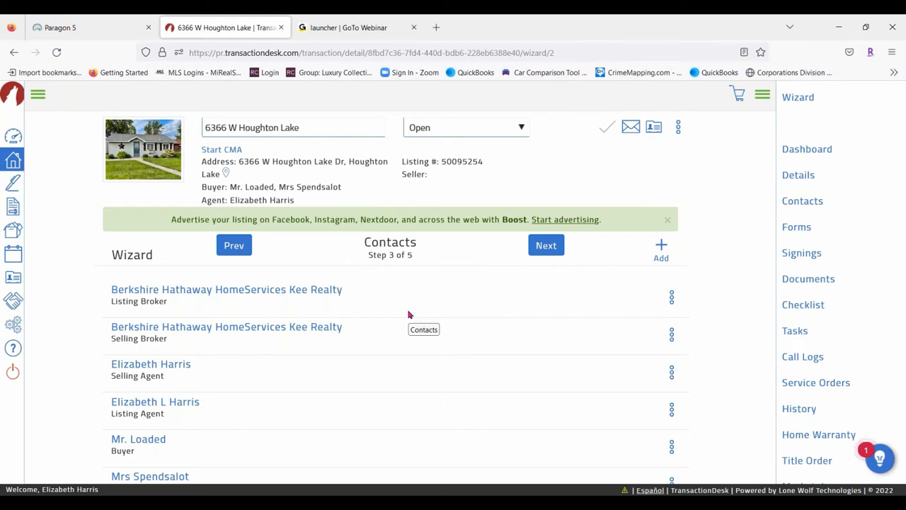
Advance the wizard to Forms, step 4 of 5, and open the form library
left_click(555, 248)
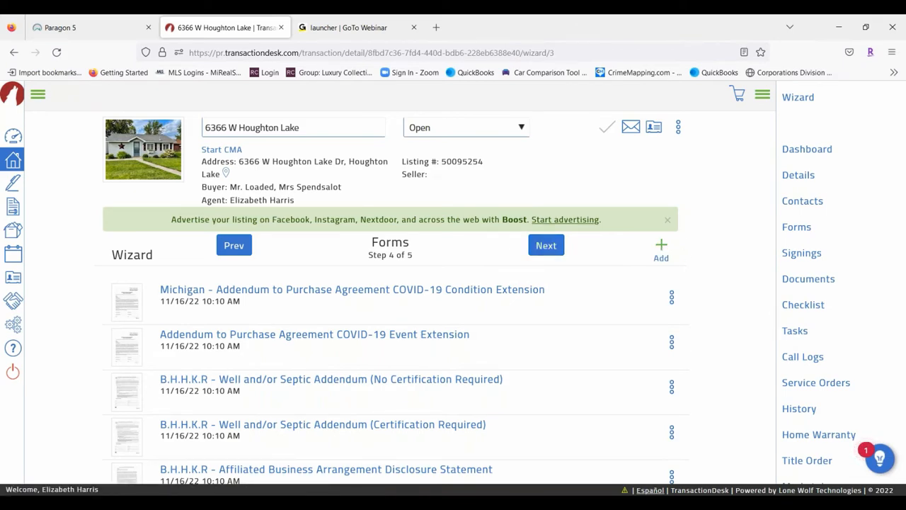
left_click(662, 250)
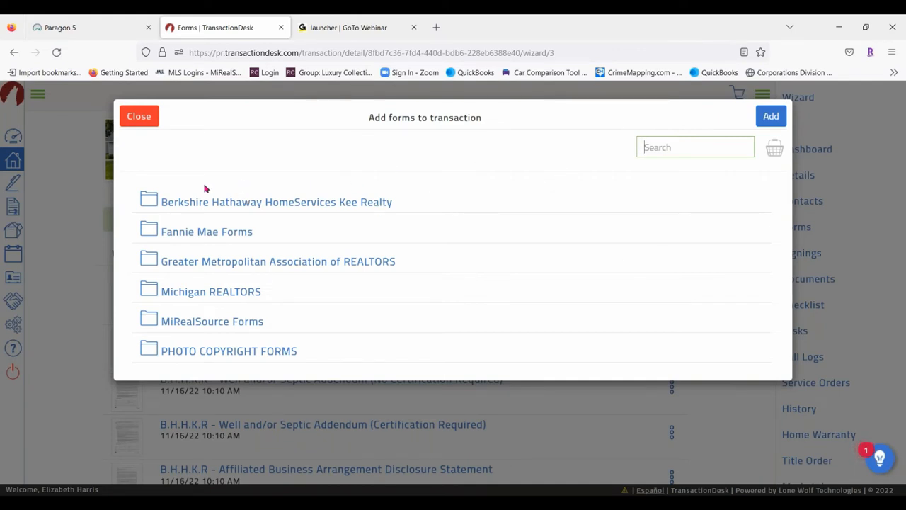
Queue the Affiliated Business Arrangement Disclosure Statement from the Kee Realty forms folder
left_click(219, 207)
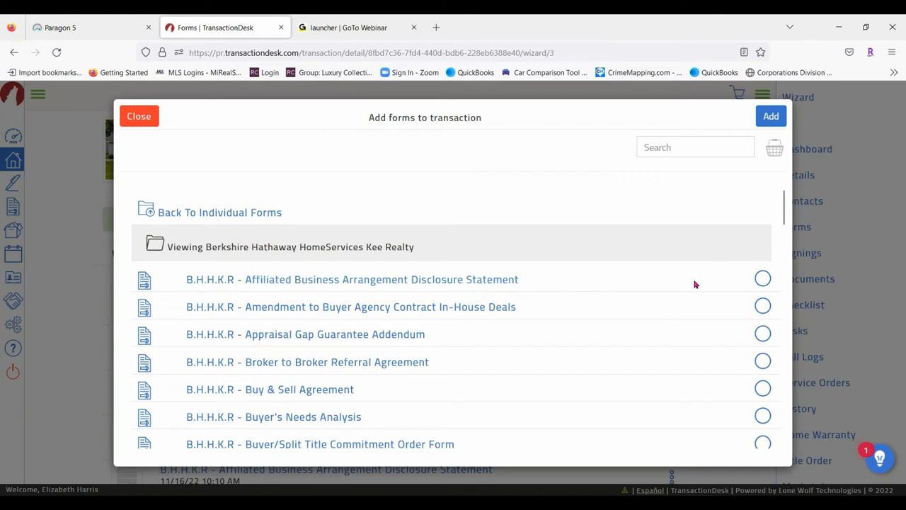
left_click(764, 280)
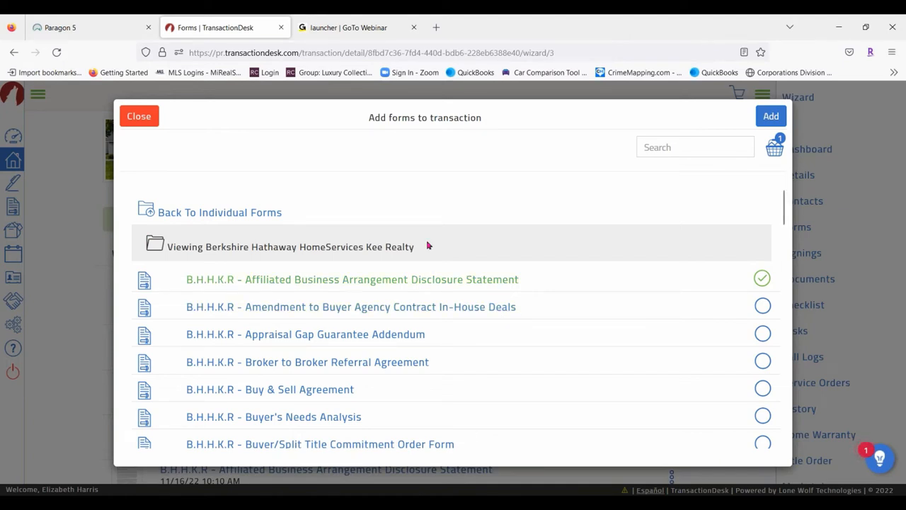
scroll(425, 283, "down", 1)
scroll(191, 234, "up", 2)
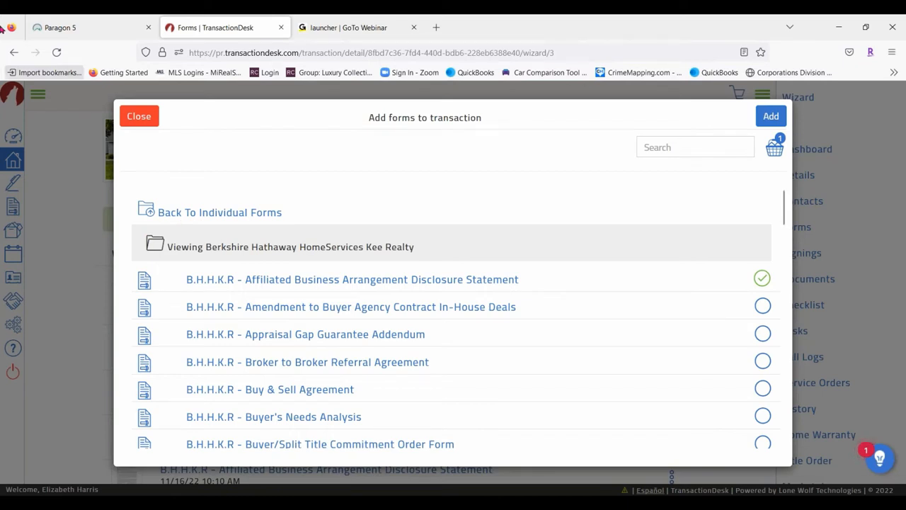
Browse the forms in the Michigan REALTORS folder
left_click(212, 214)
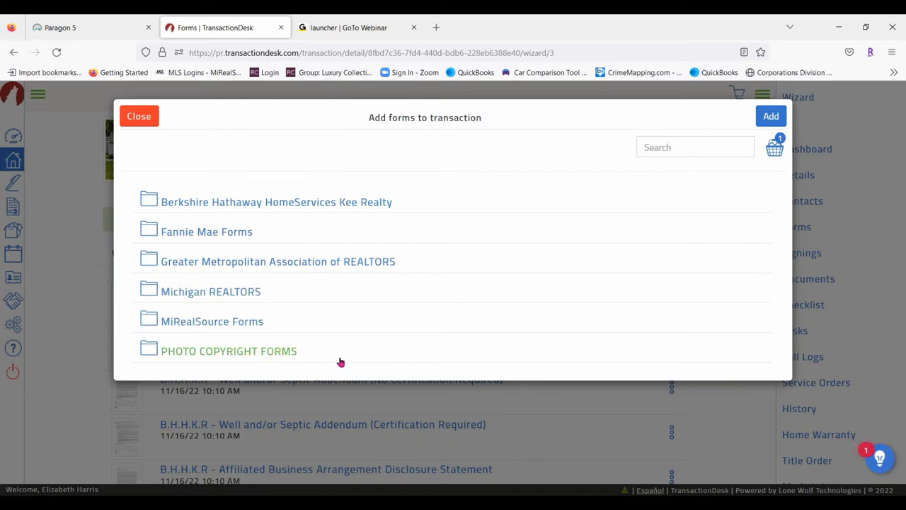
left_click(302, 287)
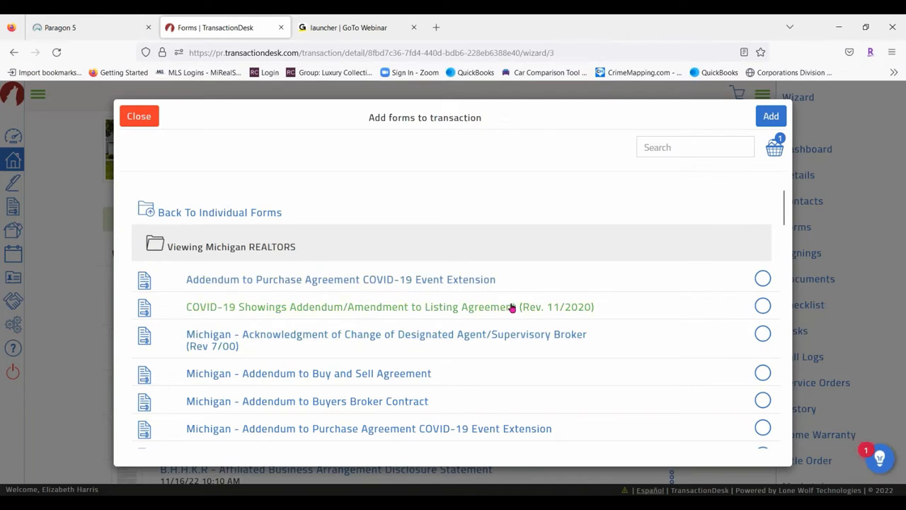
scroll(512, 308, "down", 5)
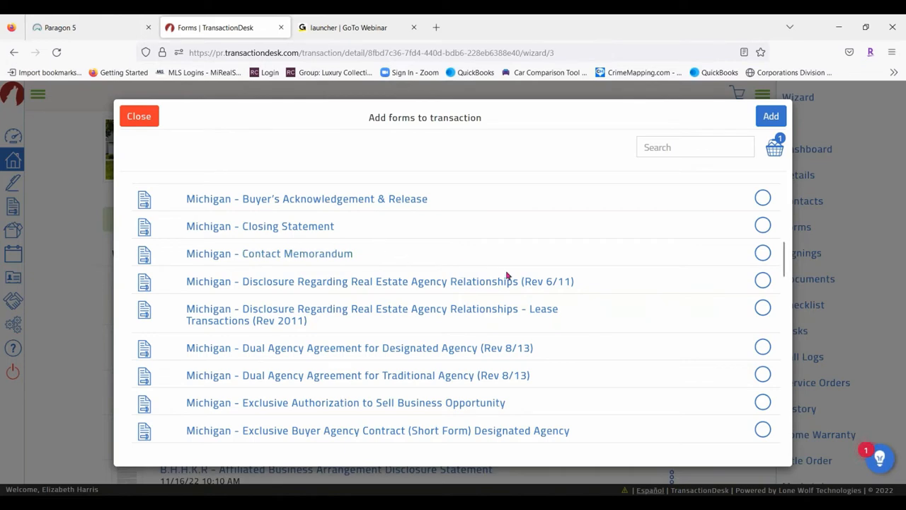
scroll(507, 275, "up", 1)
scroll(508, 275, "up", 3)
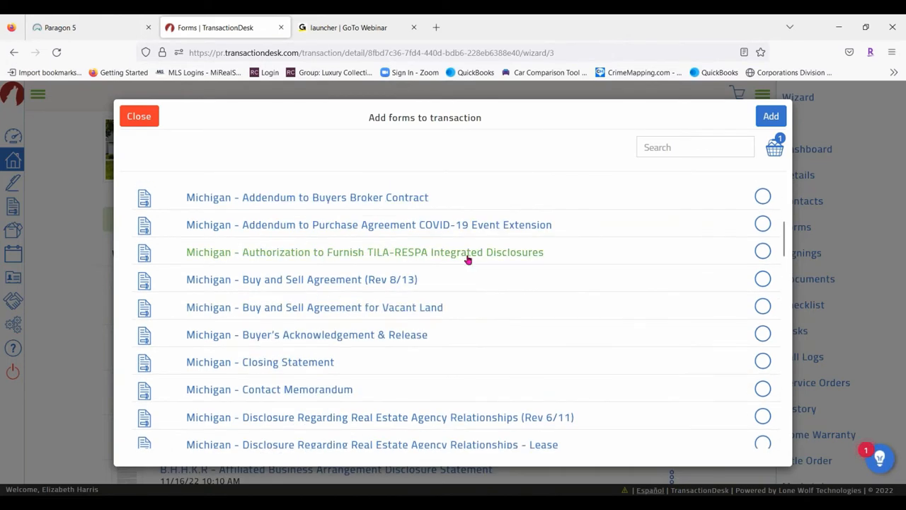
scroll(467, 260, "down", 3)
scroll(467, 237, "down", 2)
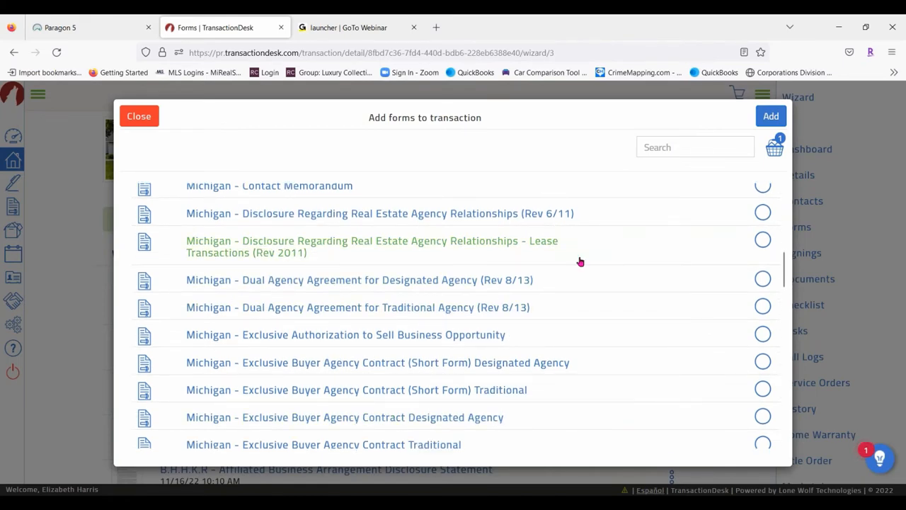
scroll(580, 260, "down", 3)
scroll(606, 269, "down", 7)
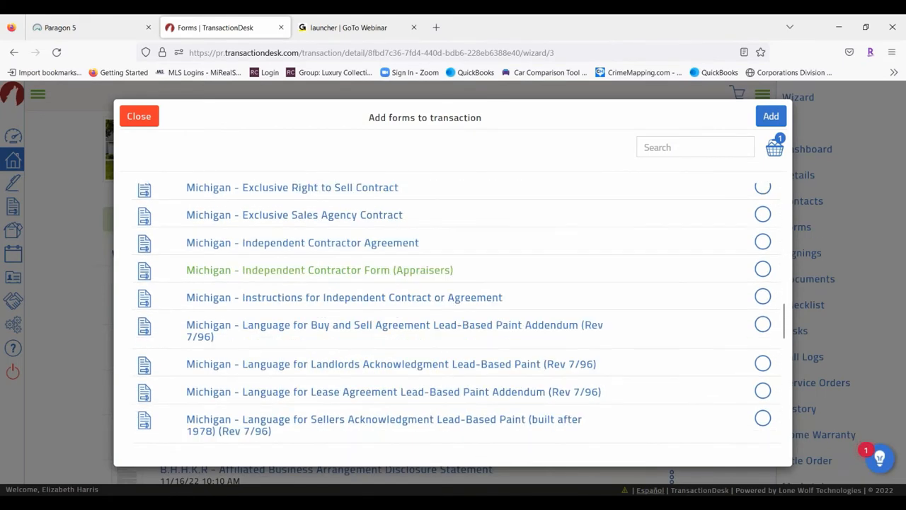
Search the form library for 'buy and' and scroll through the matching Buy and Sell Agreements
left_click(674, 148)
type("b")
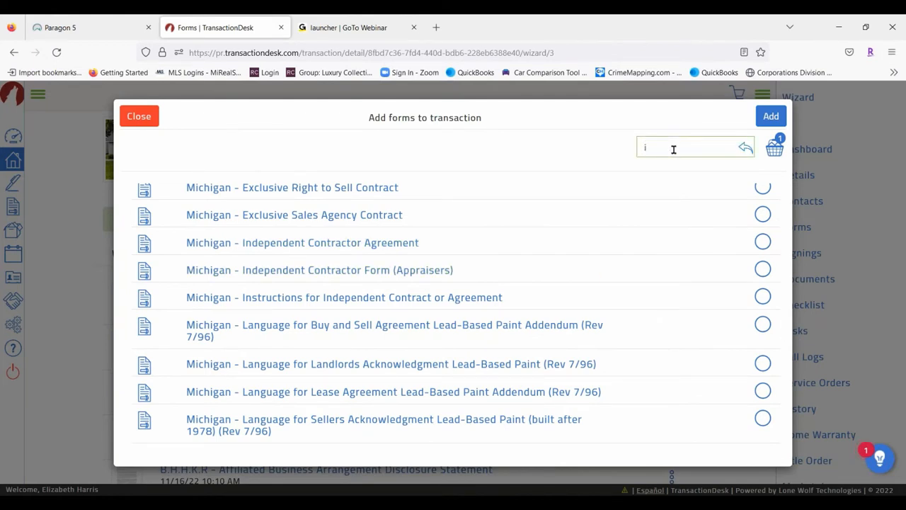
type("uy an")
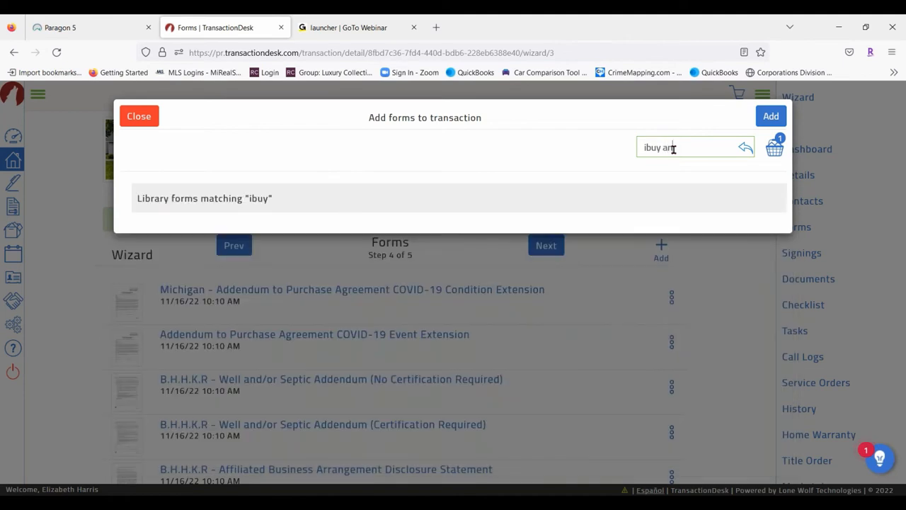
key("BackSpace")
key("BackSpace")
key("BackSpace")
key("BackSpace")
key("BackSpace")
key("BackSpace")
key("BackSpace")
key("BackSpace")
type("buy and s")
key("BackSpace")
key("BackSpace")
key("BackSpace")
key("BackSpace")
type("nd")
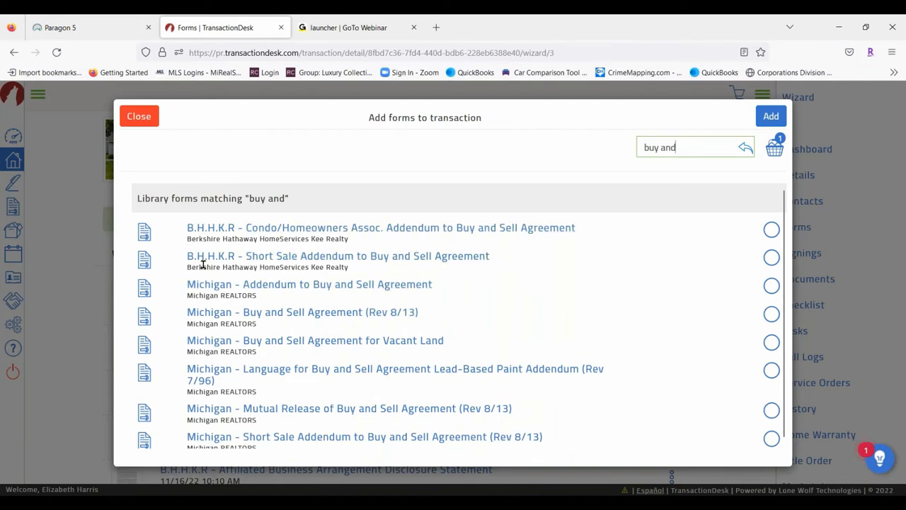
scroll(354, 368, "down", 1)
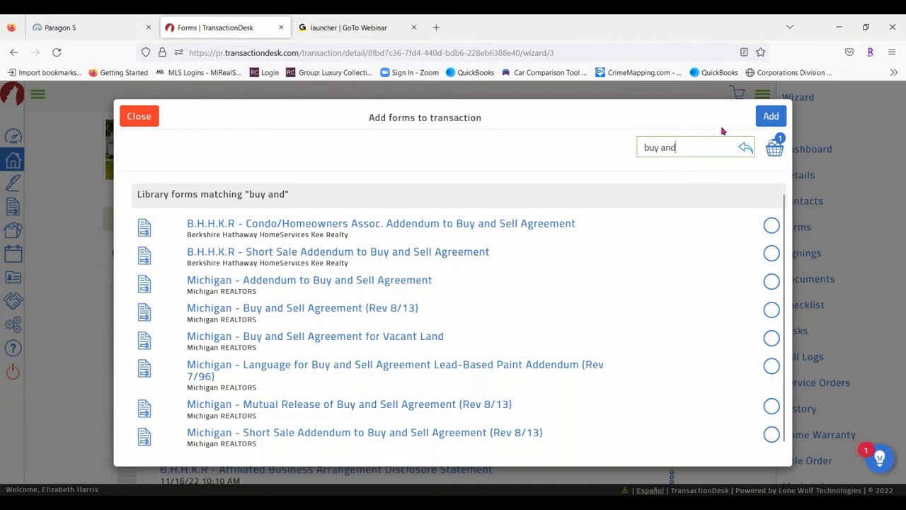
Review the basket, then add the Affiliated Business Arrangement Disclosure Statement to the transaction
left_click(774, 147)
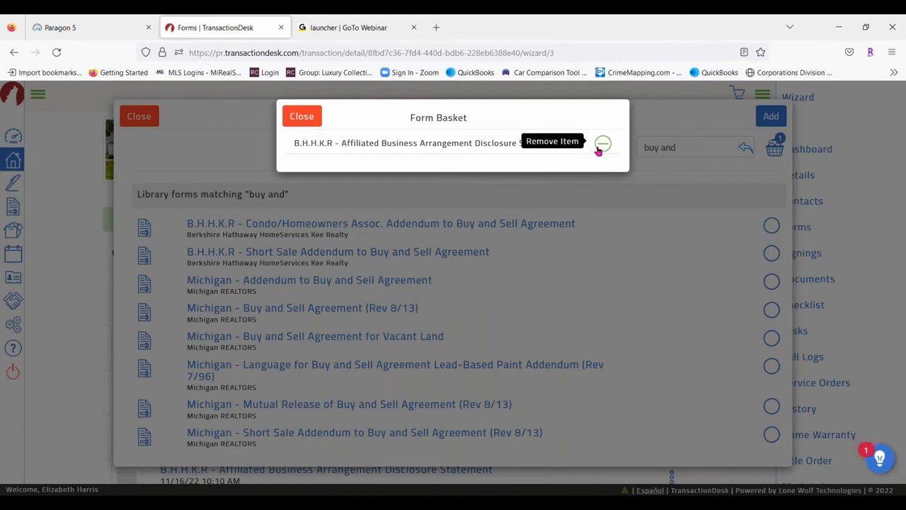
left_click(303, 117)
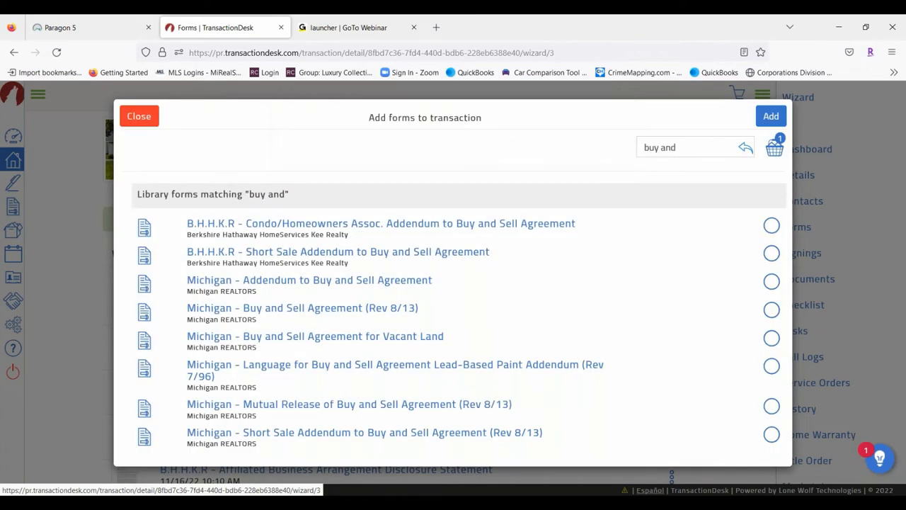
left_click(770, 117)
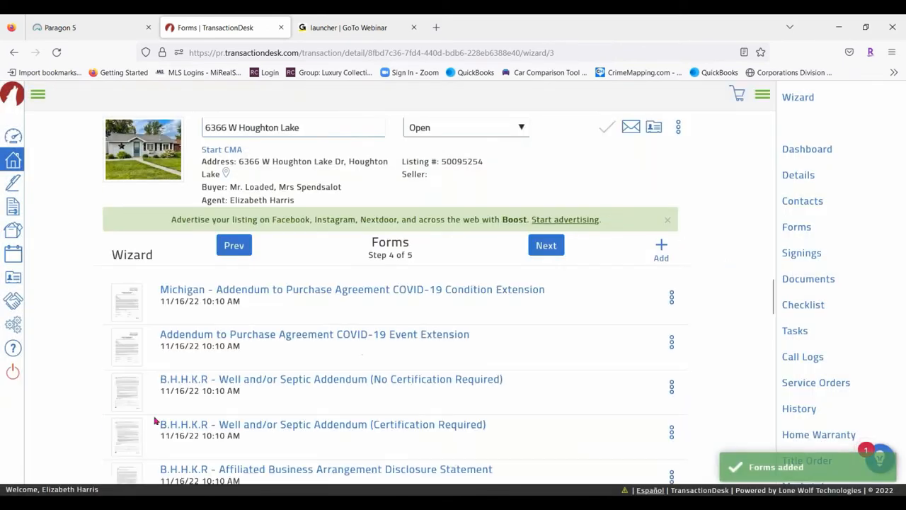
Review the rest of the Forms list and advance the wizard to the Documents step
scroll(218, 425, "down", 5)
scroll(218, 425, "down", 5)
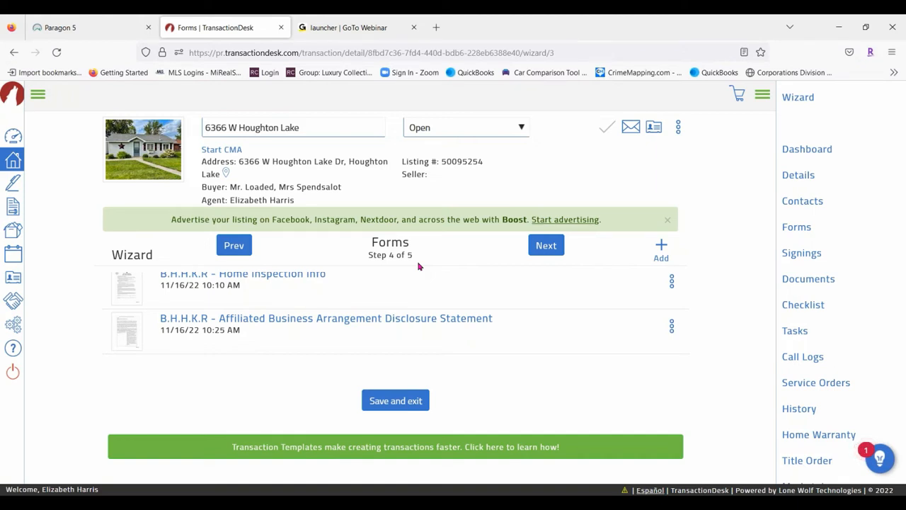
left_click(546, 246)
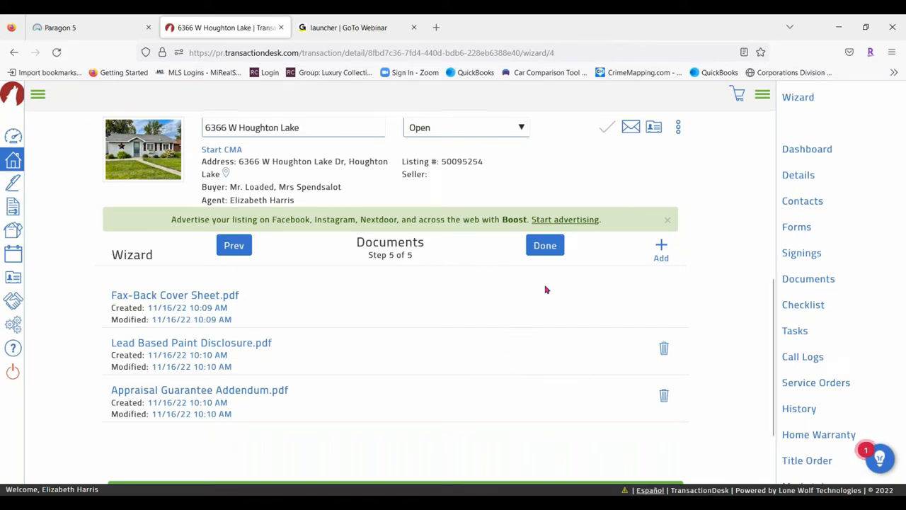
Add a document by searching Downloads for 'sellers disclosure' and selecting the Sellers_Disclosure PDF
left_click(663, 249)
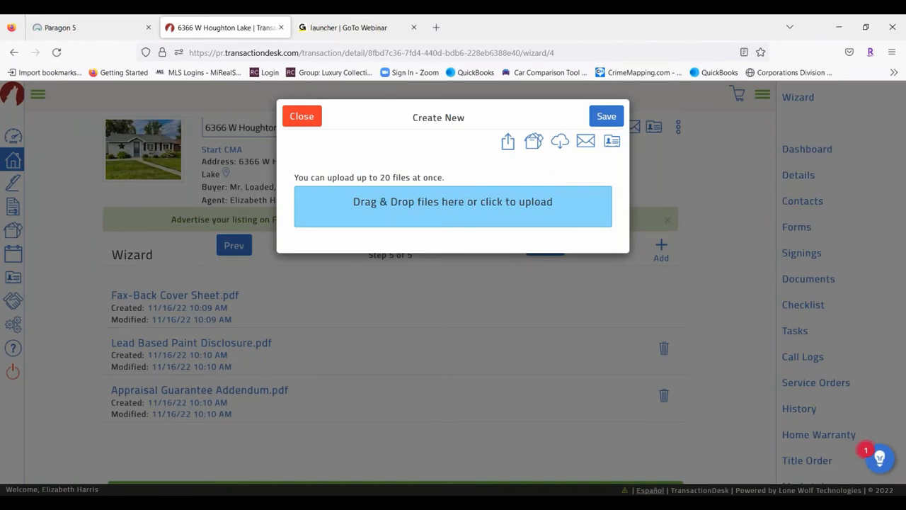
left_click(495, 207)
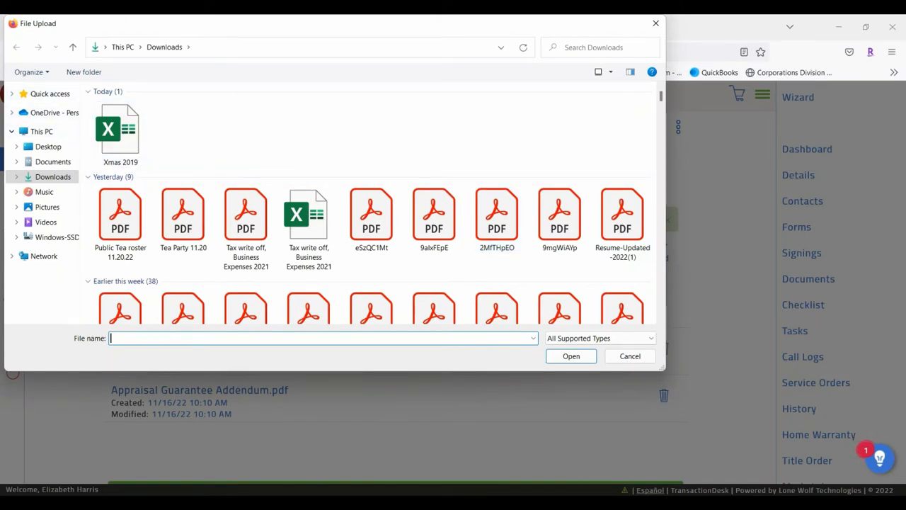
left_click(52, 178)
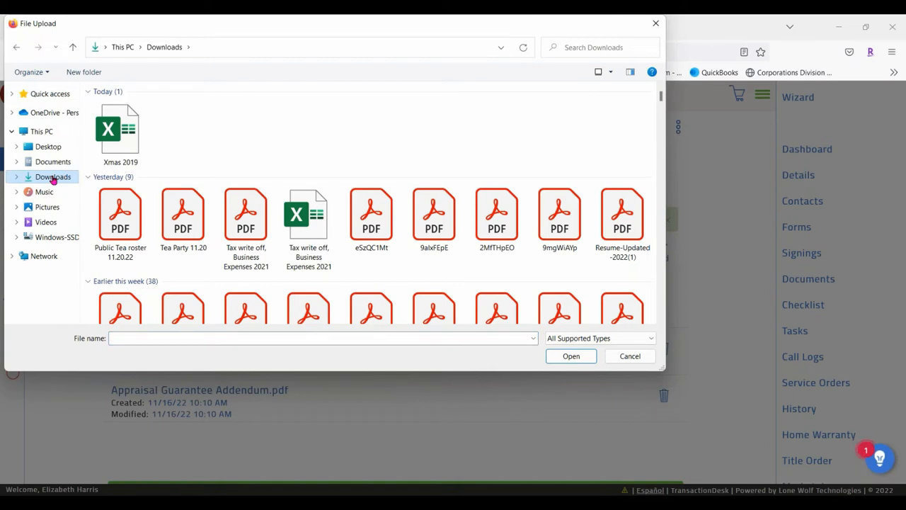
left_click(572, 48)
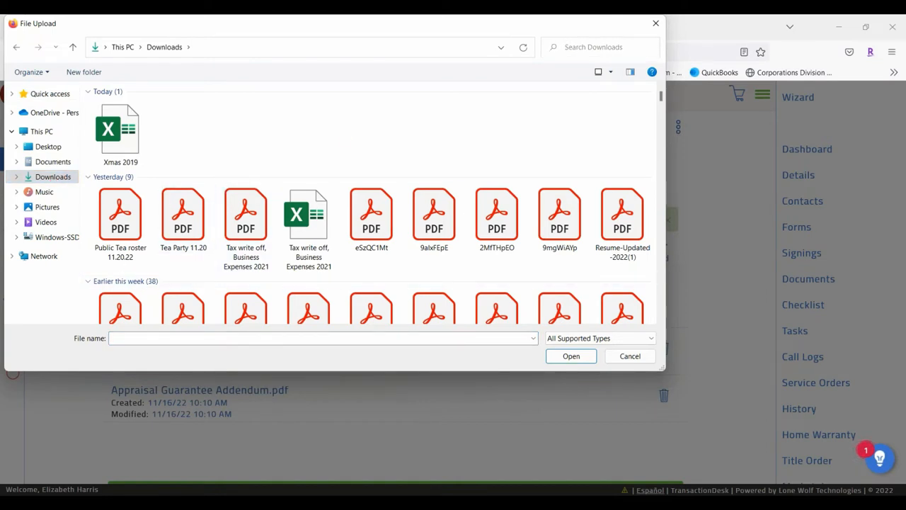
type("sellers di")
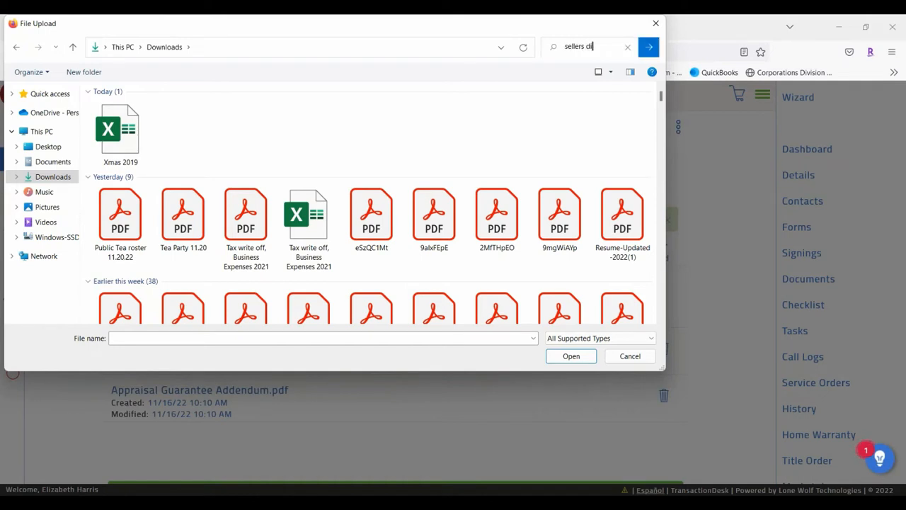
type("sclosure")
key("Return")
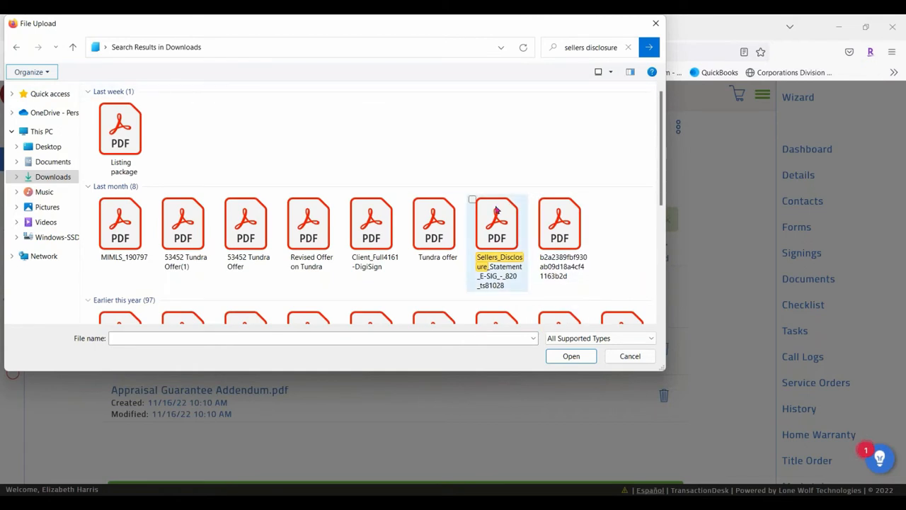
left_click(507, 239)
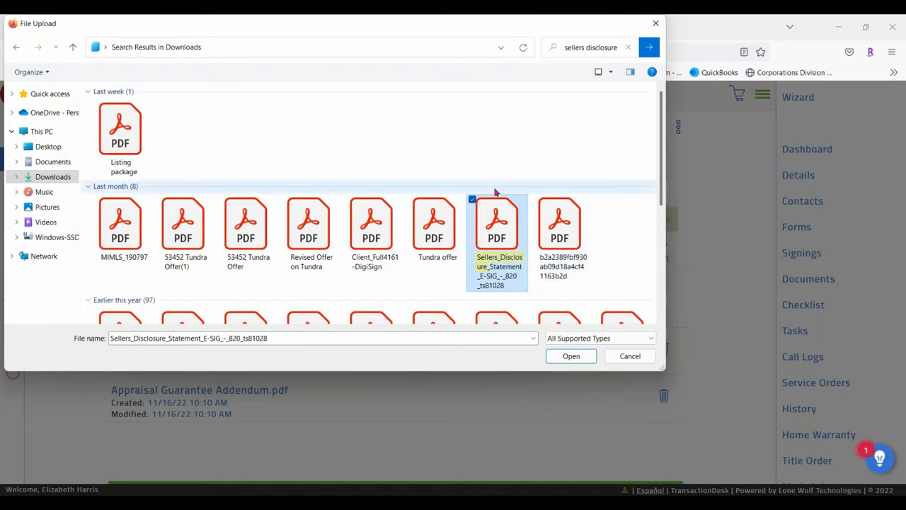
Upload only the Sellers_Disclosure PDF and finish the wizard to reach the dashboard
left_click(536, 199)
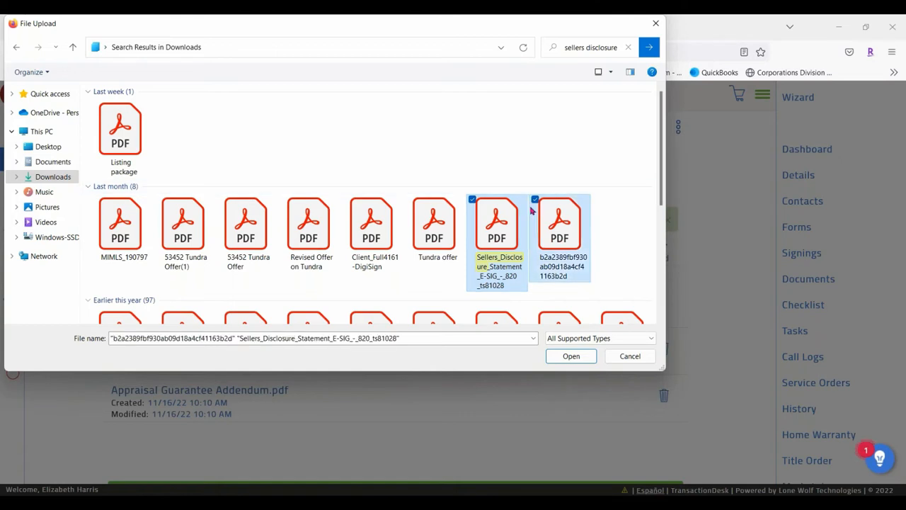
left_click(409, 200)
left_click(376, 220, "ctrl")
left_click(313, 220, "ctrl")
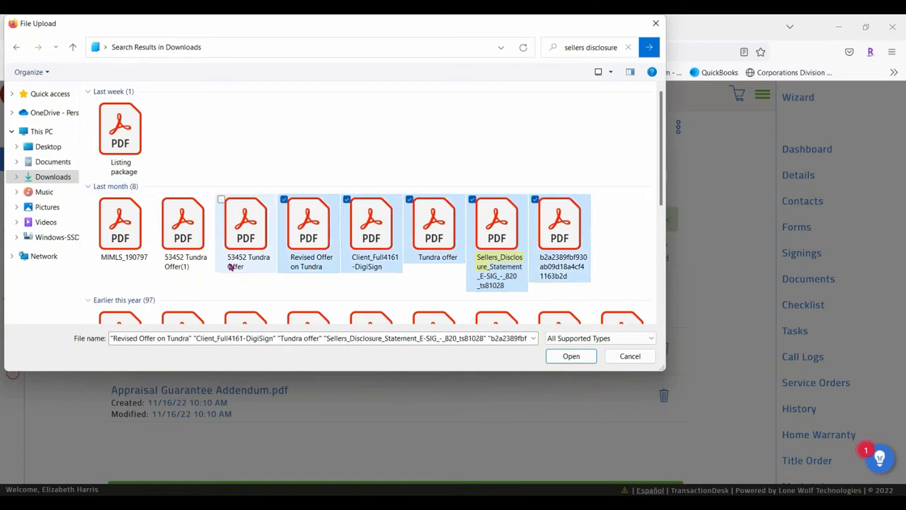
left_click(318, 231, "ctrl")
left_click(367, 239, "ctrl")
left_click(435, 226, "ctrl")
left_click(559, 227, "ctrl")
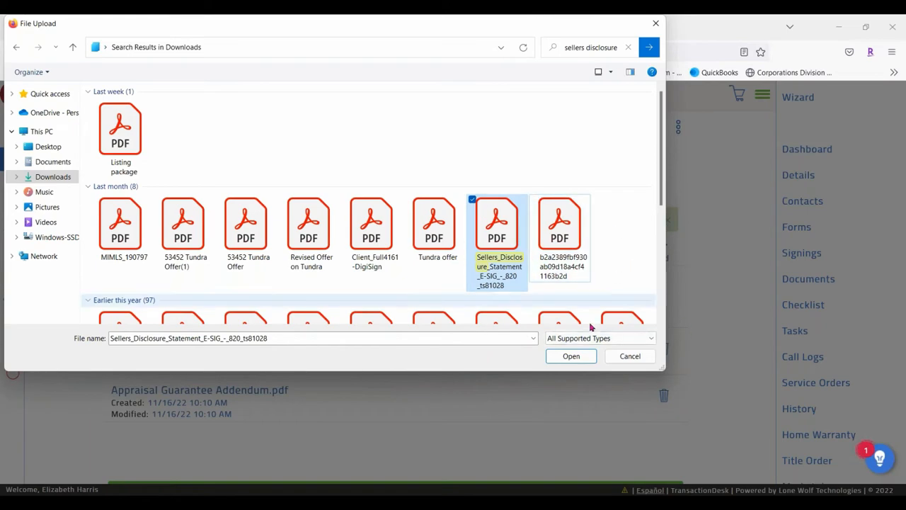
left_click(571, 357)
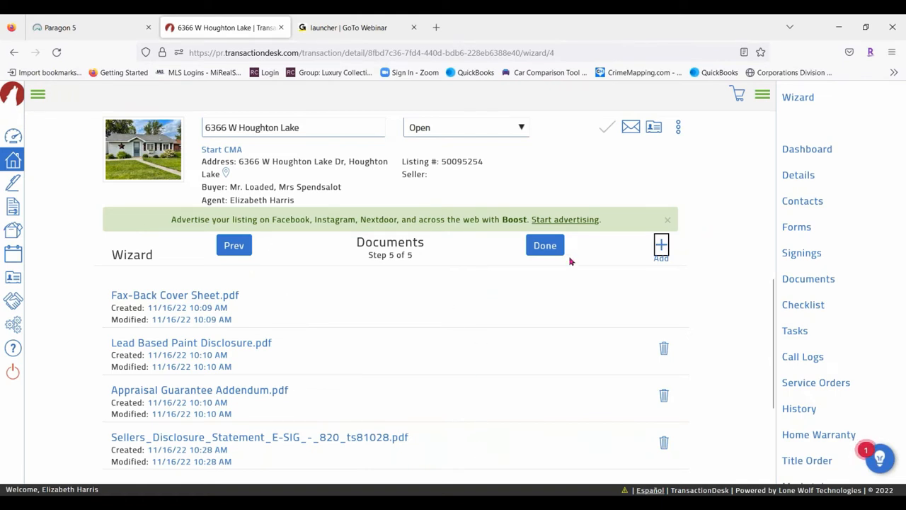
left_click(545, 246)
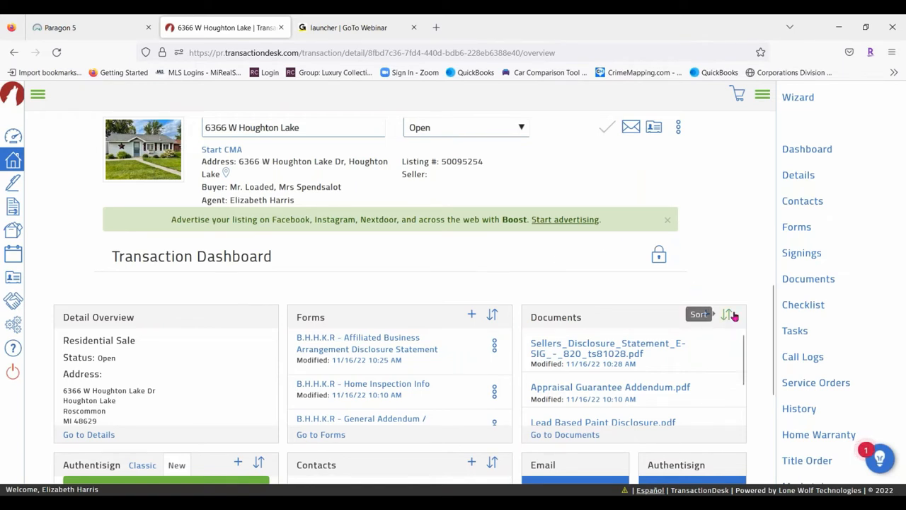
scroll(743, 320, "down", 2)
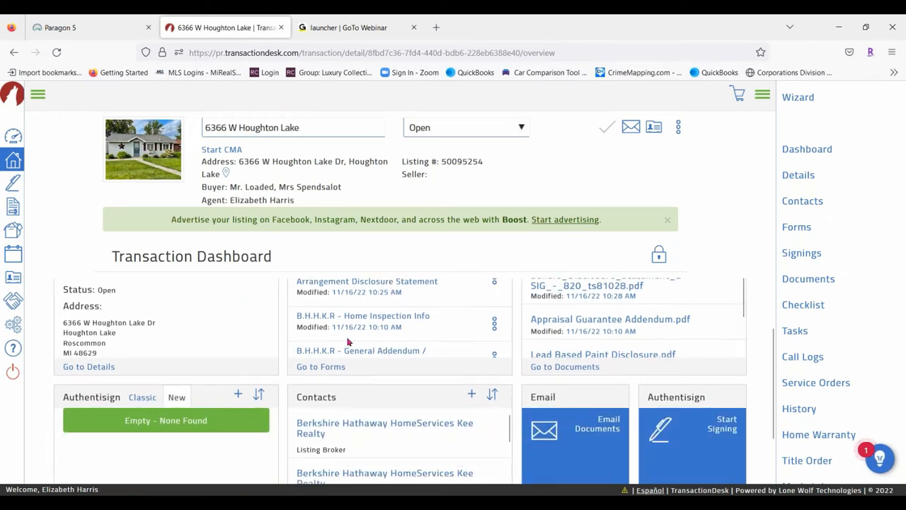
scroll(382, 418, "down", 2)
scroll(398, 403, "up", 4)
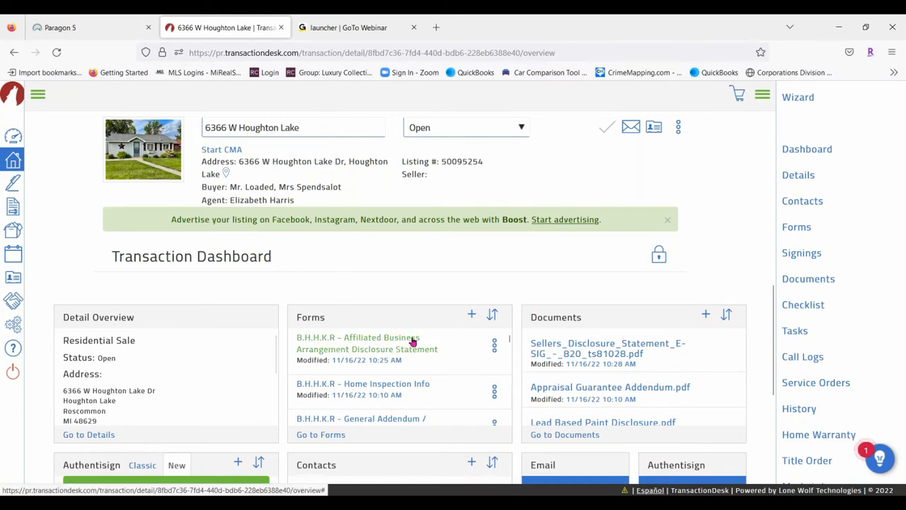
scroll(418, 396, "down", 2)
scroll(411, 356, "down", 2)
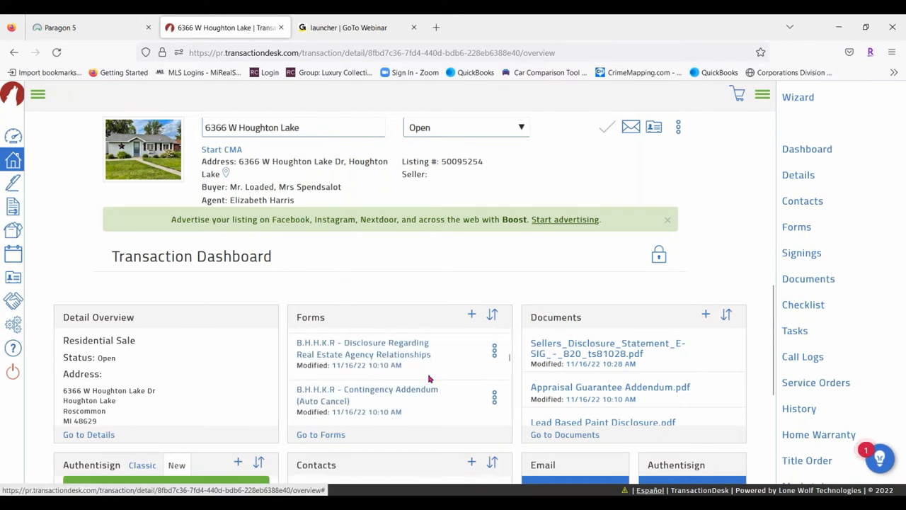
scroll(428, 379, "down", 4)
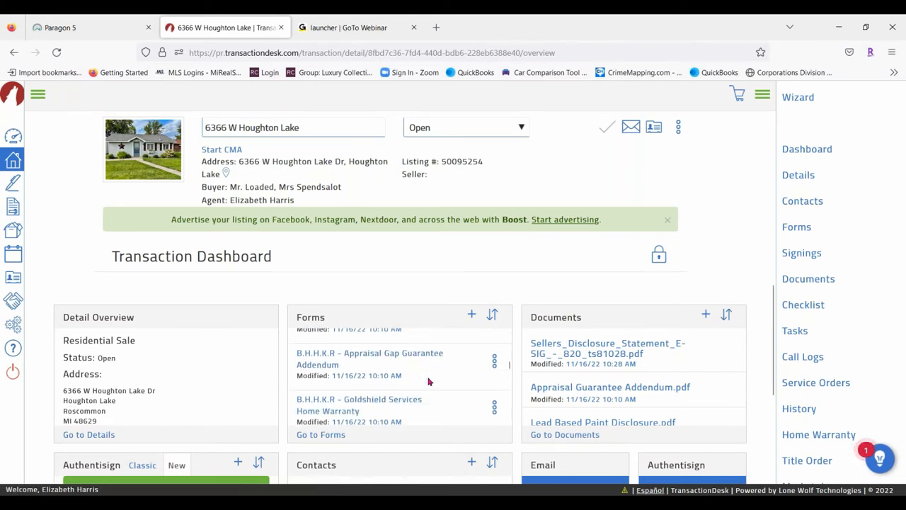
scroll(439, 365, "up", 1)
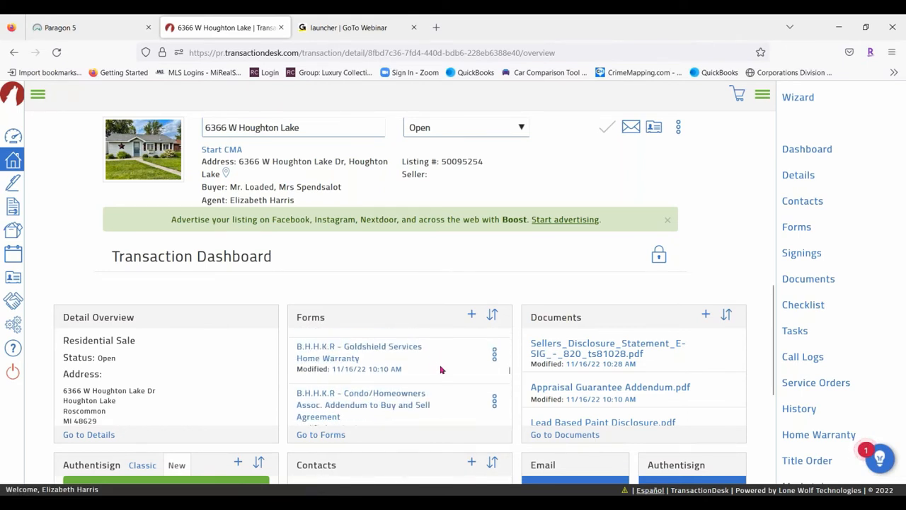
scroll(440, 370, "down", 4)
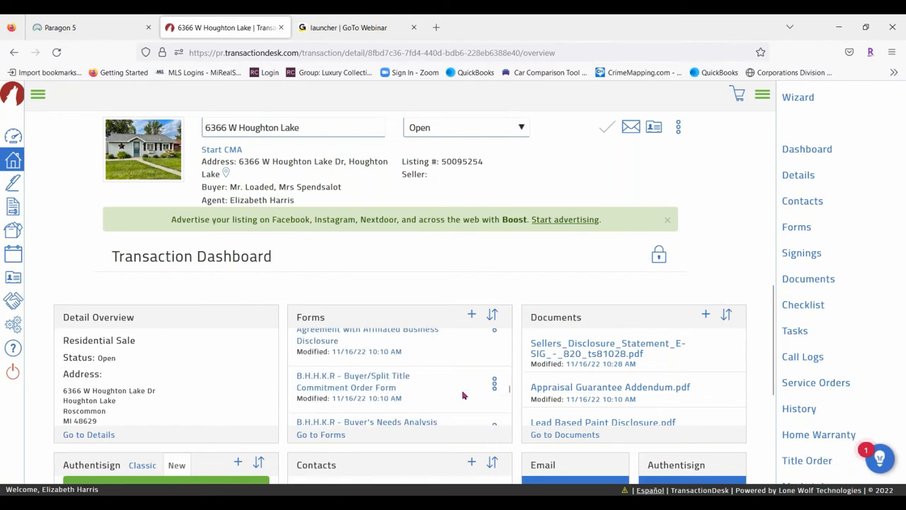
scroll(446, 379, "down", 3)
scroll(433, 381, "down", 4)
scroll(456, 388, "down", 2)
Open B.H.H.K.R - Buy and Sell Agreement from the transaction's full forms list
left_click(332, 370)
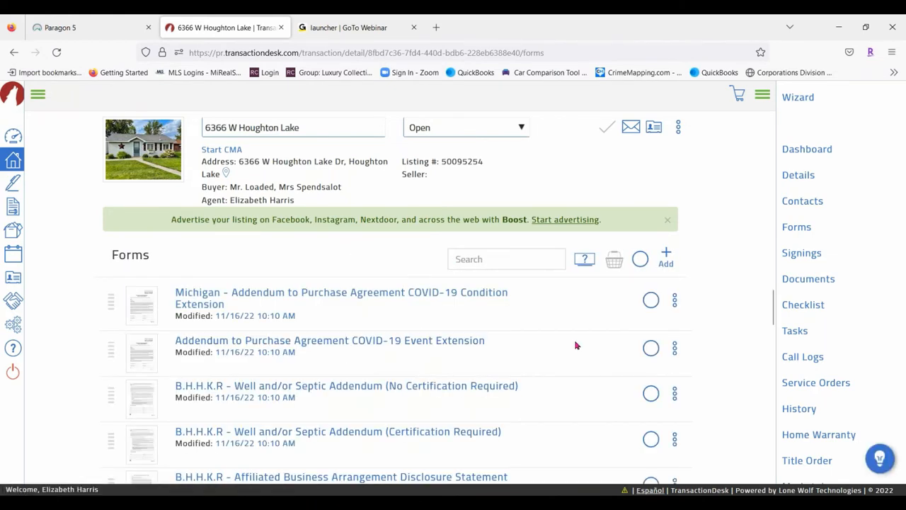
scroll(446, 319, "down", 5)
scroll(459, 330, "down", 2)
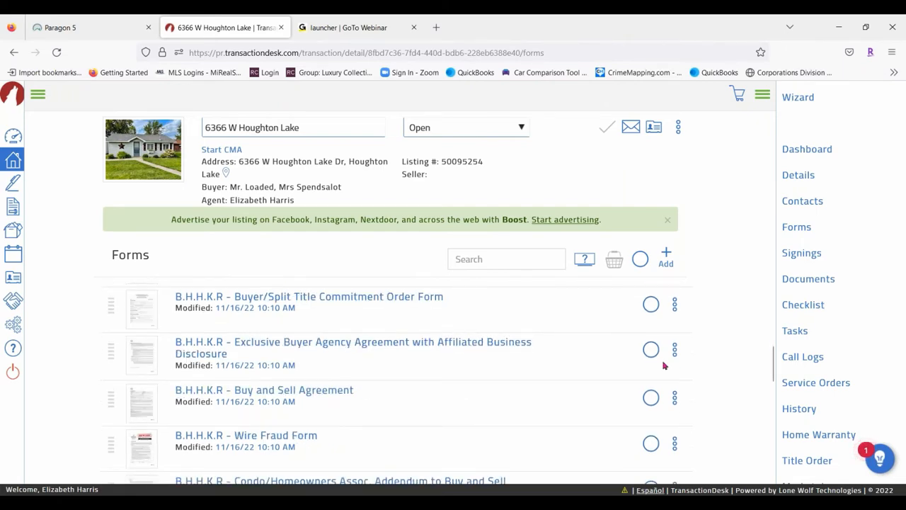
left_click(249, 392)
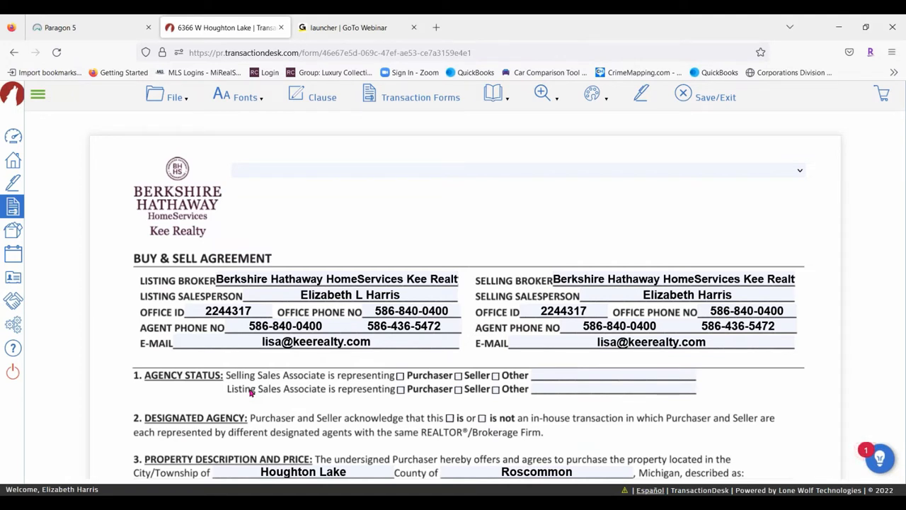
left_click(174, 99)
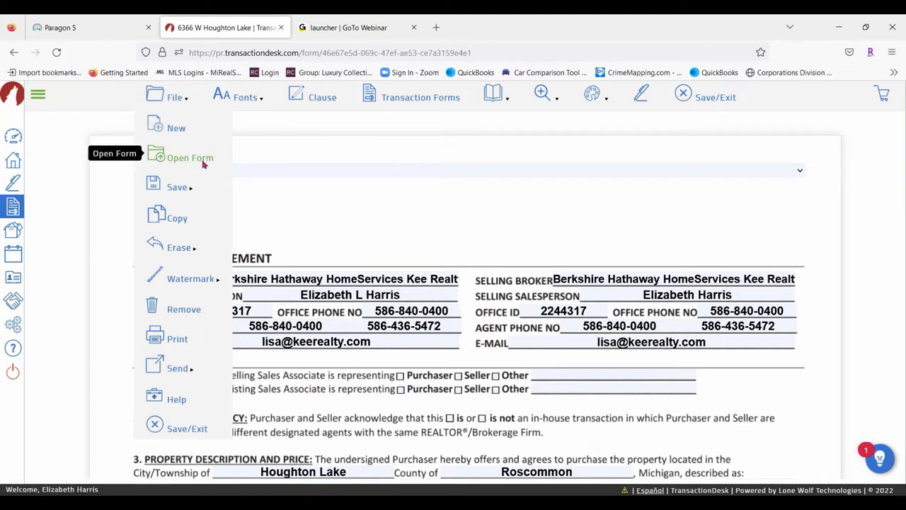
mouse_move(199, 192)
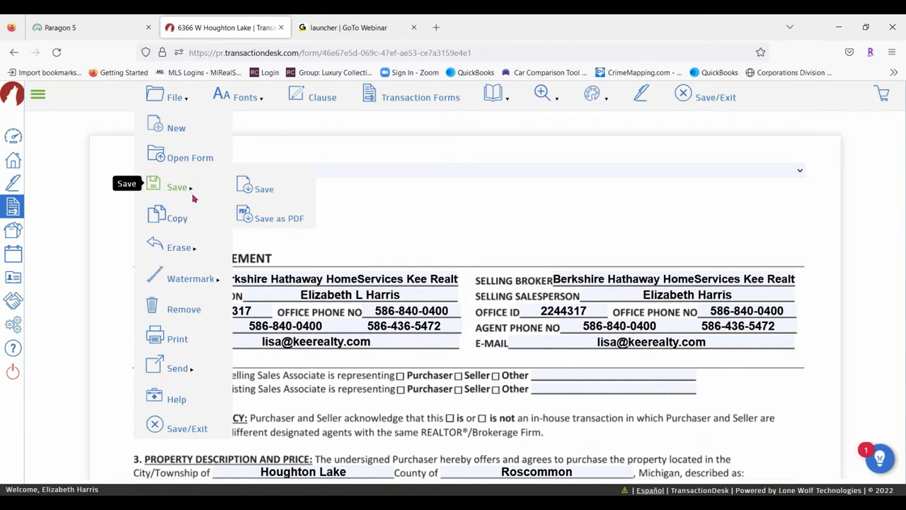
mouse_move(194, 254)
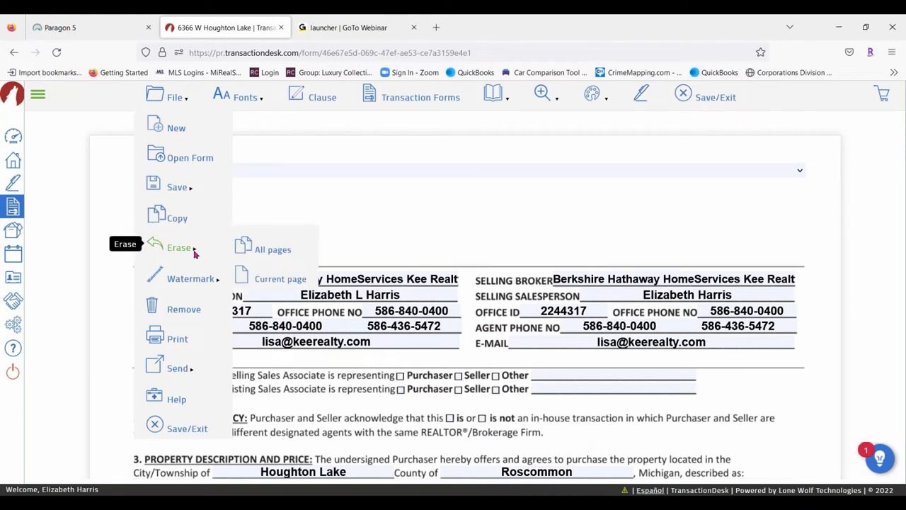
mouse_move(187, 278)
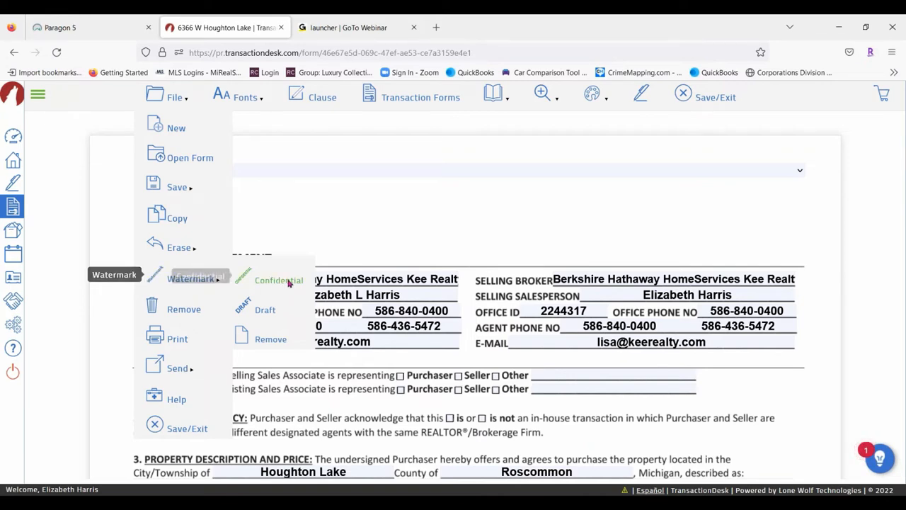
left_click(265, 310)
scroll(466, 296, "down", 5)
scroll(349, 273, "down", 2)
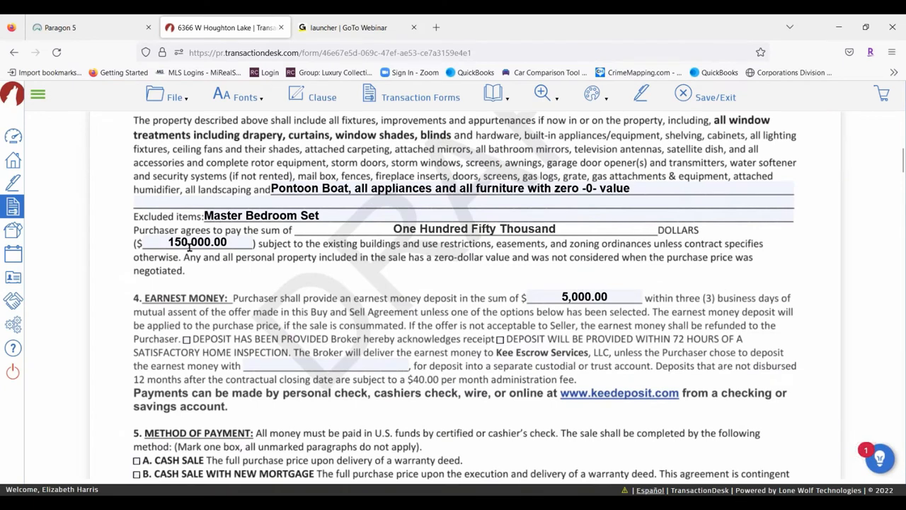
scroll(189, 246, "up", 3)
left_click(170, 96)
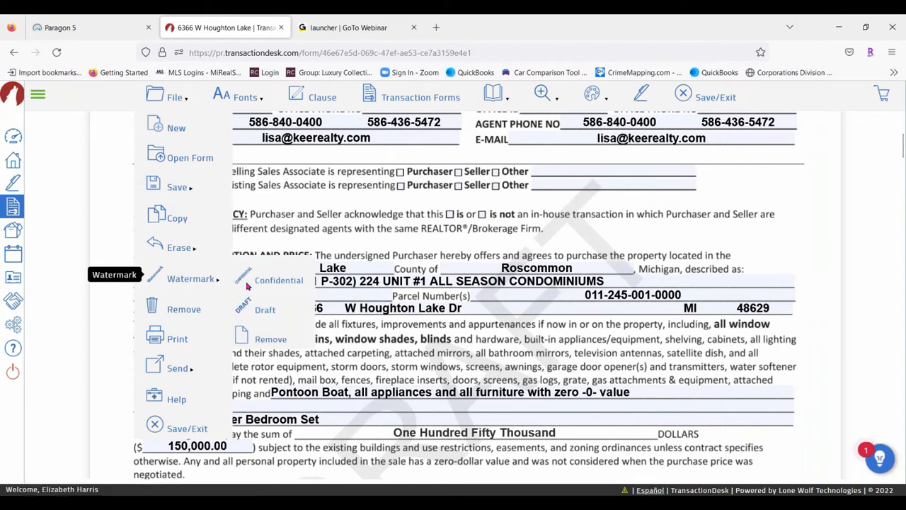
left_click(269, 339)
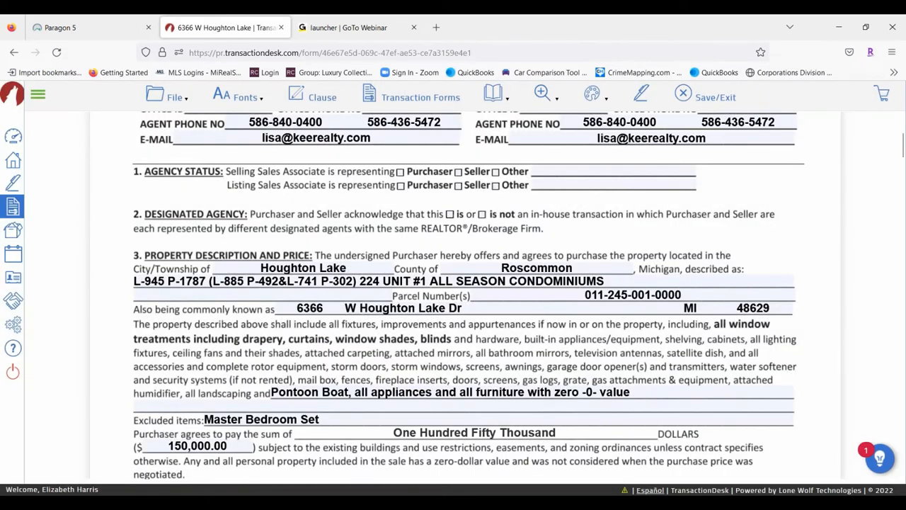
left_click(168, 101)
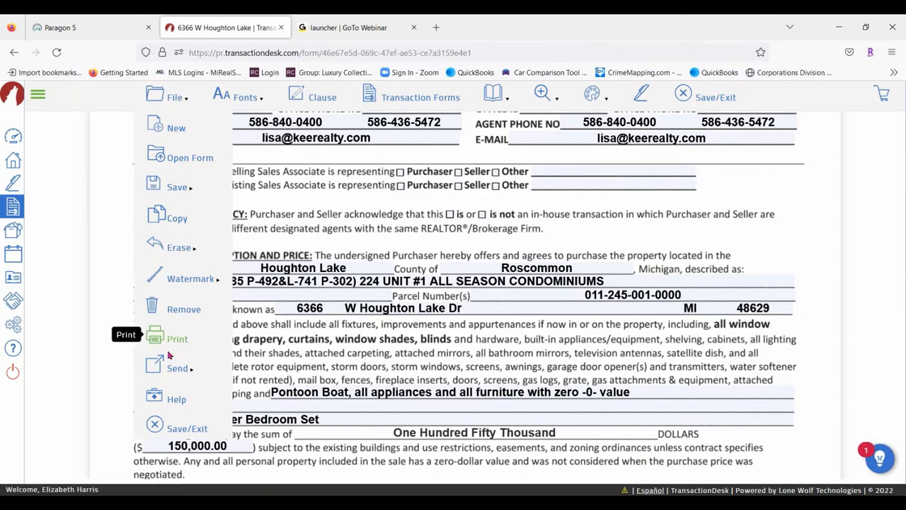
mouse_move(174, 366)
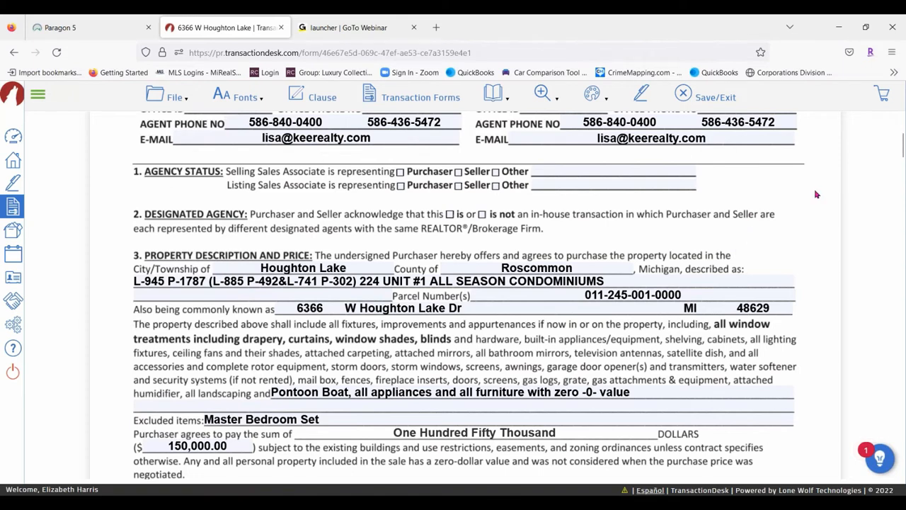
scroll(803, 197, "up", 3)
scroll(495, 166, "up", 2)
Set the office address to Clinton Township and mark Seller under Agency Status
left_click(478, 174)
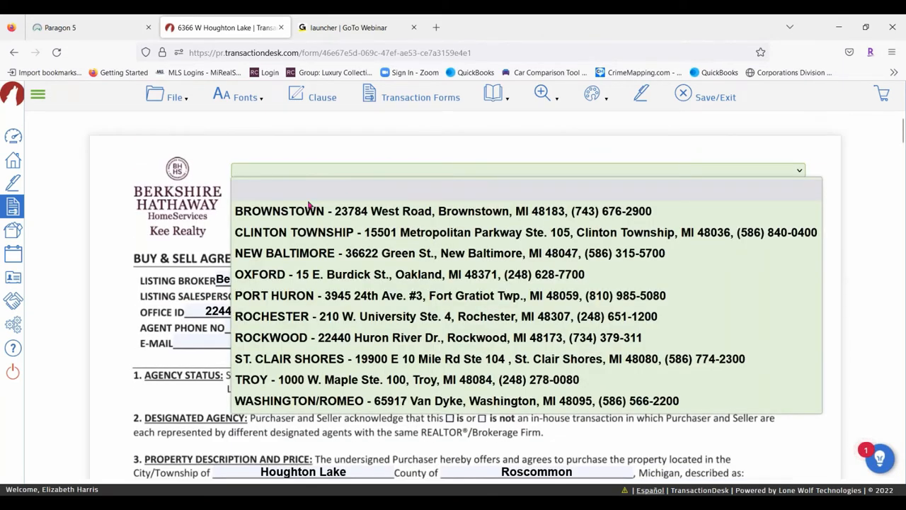
left_click(314, 236)
scroll(734, 207, "down", 3)
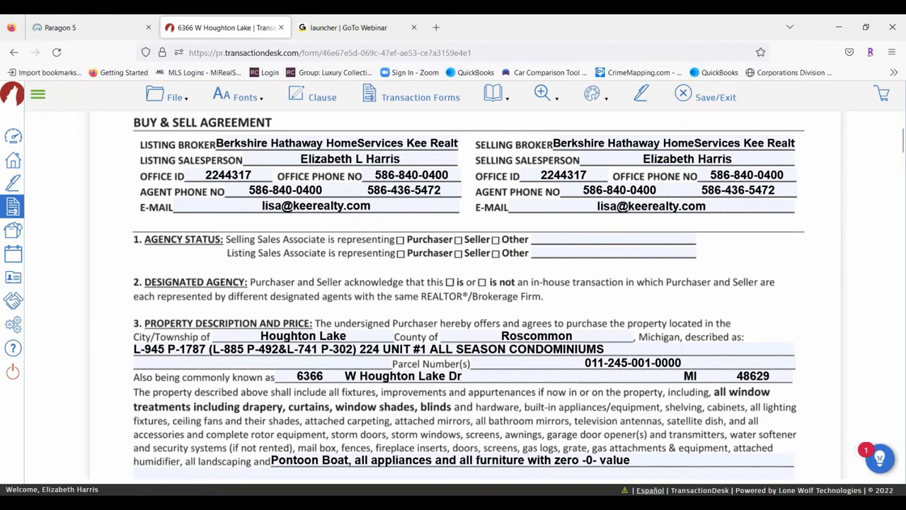
left_click(459, 240)
scroll(297, 283, "down", 3)
scroll(270, 263, "up", 1)
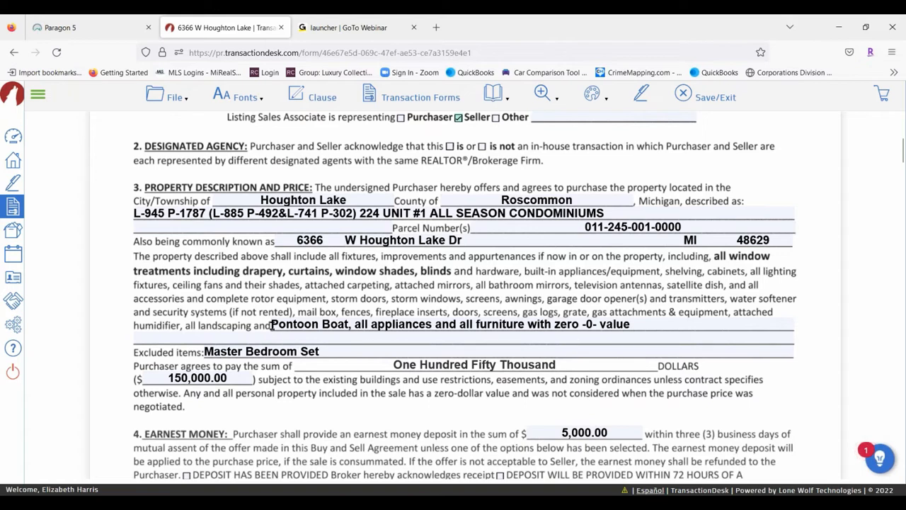
Select A. Cash Sale as the method of payment
left_click(272, 325)
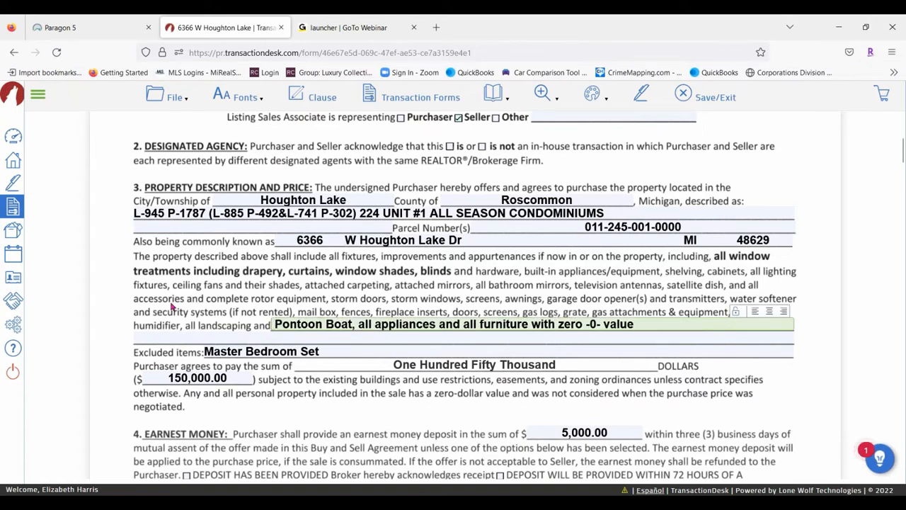
scroll(173, 307, "down", 2)
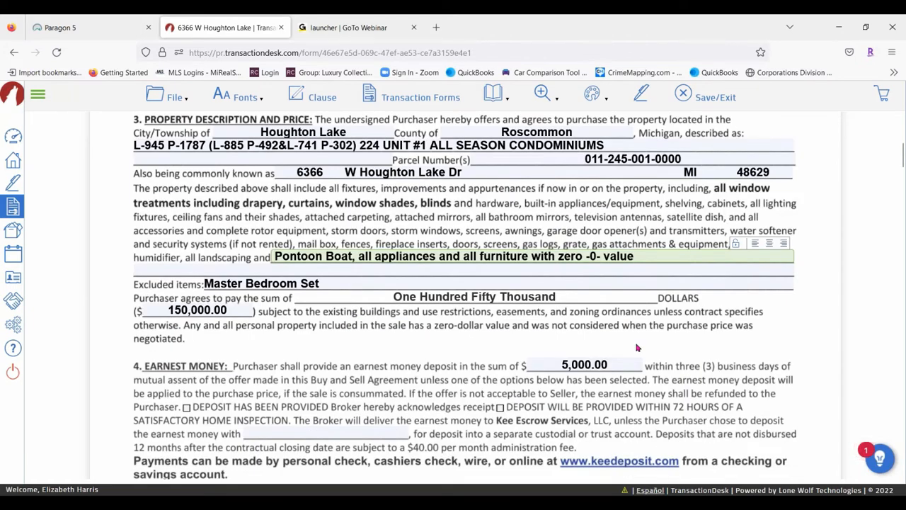
scroll(615, 248, "down", 4)
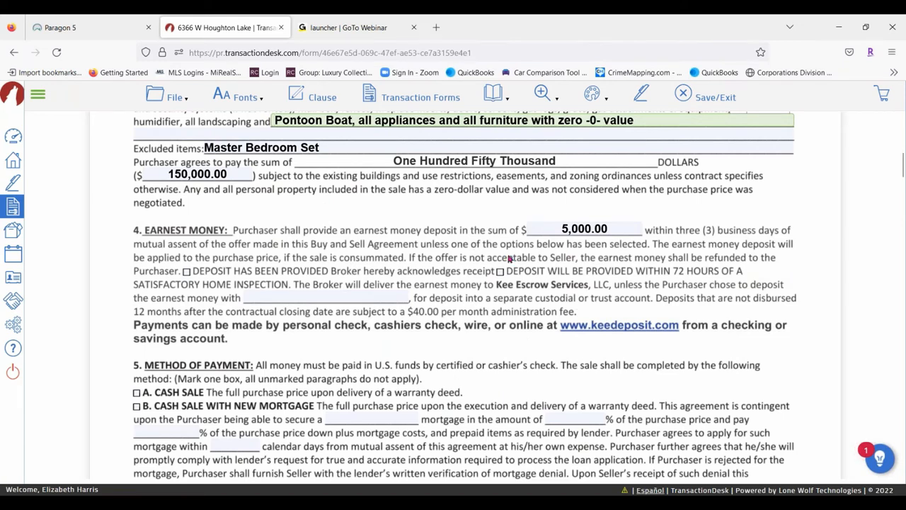
scroll(218, 258, "down", 2)
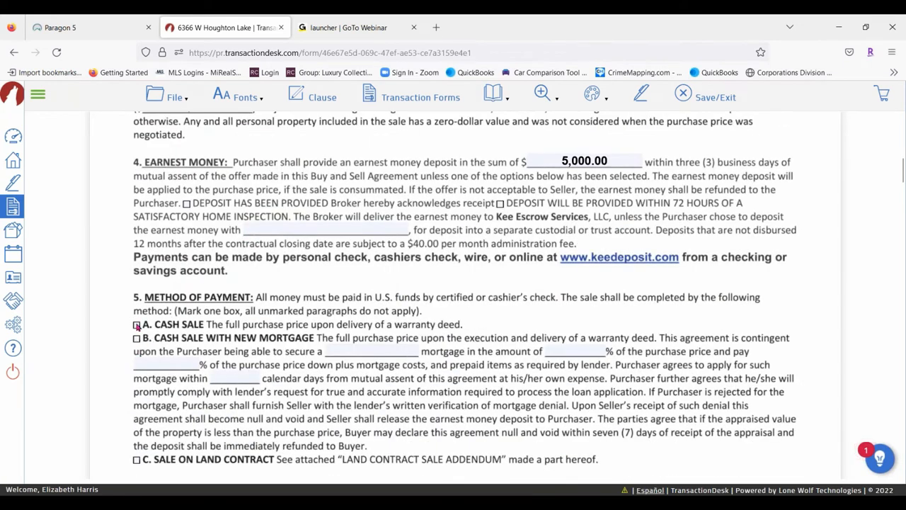
left_click(136, 325)
scroll(546, 255, "down", 13)
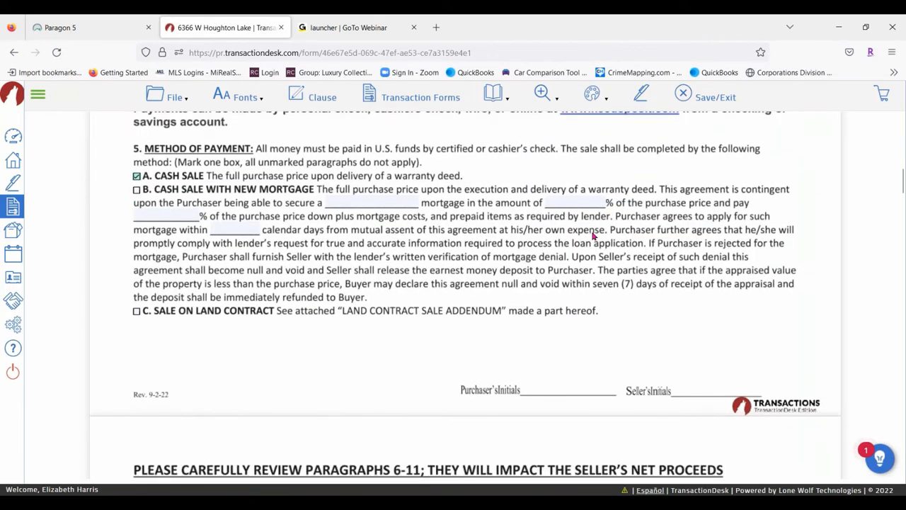
scroll(297, 212, "down", 1)
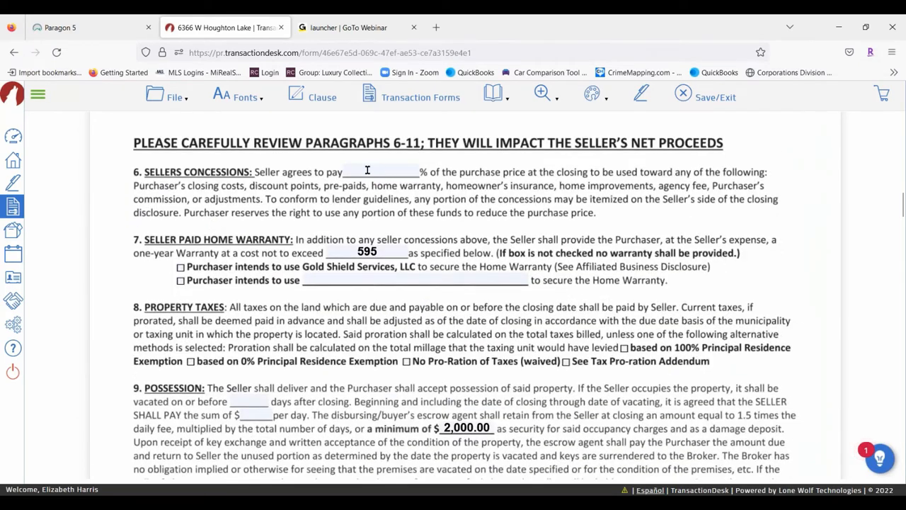
Check the seller's concessions field and the 595 seller-paid home warranty amount
left_click(384, 170)
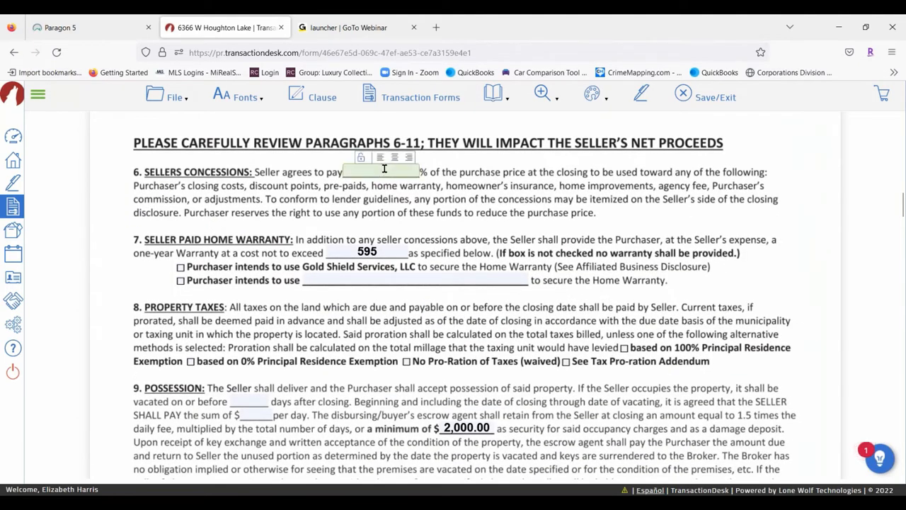
left_click(398, 253)
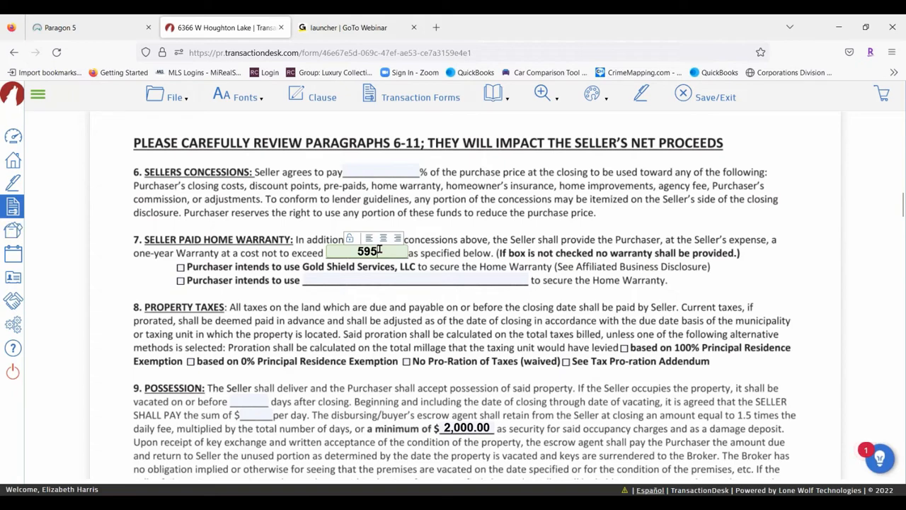
scroll(218, 246, "down", 3)
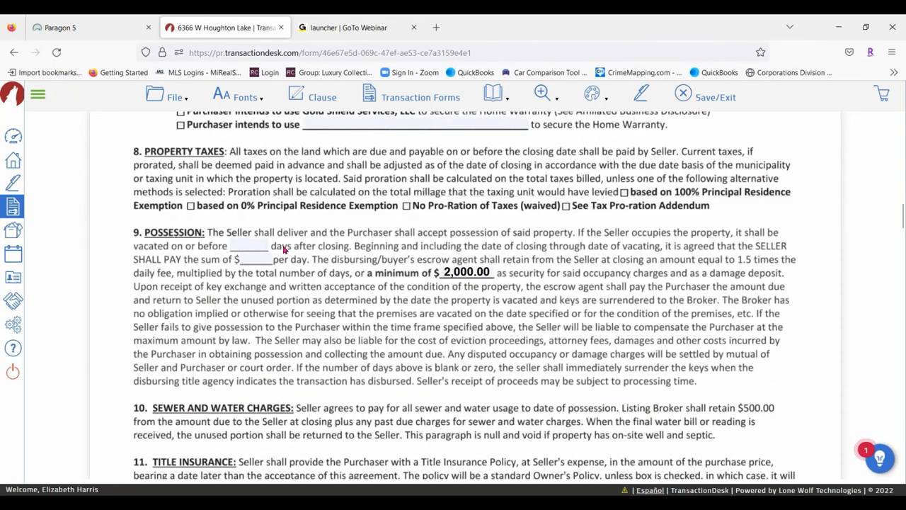
scroll(219, 246, "up", 2)
scroll(219, 245, "down", 1)
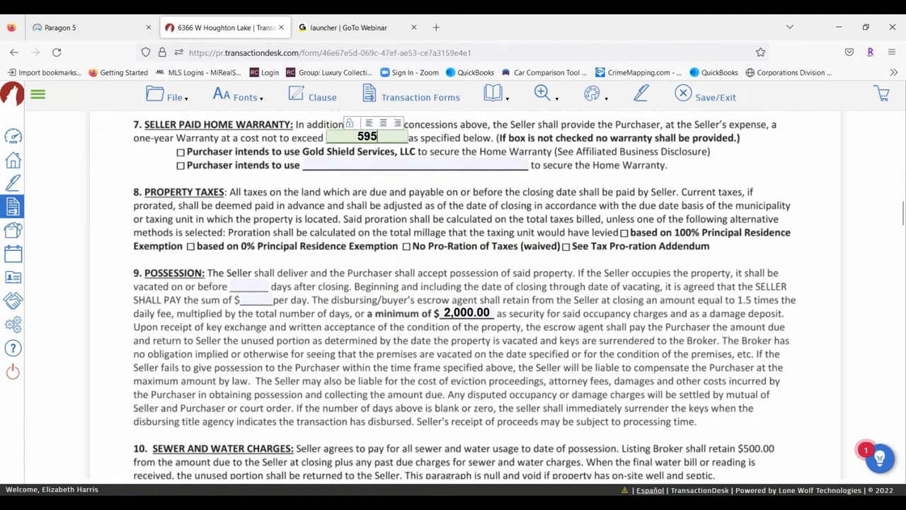
scroll(421, 270, "down", 6)
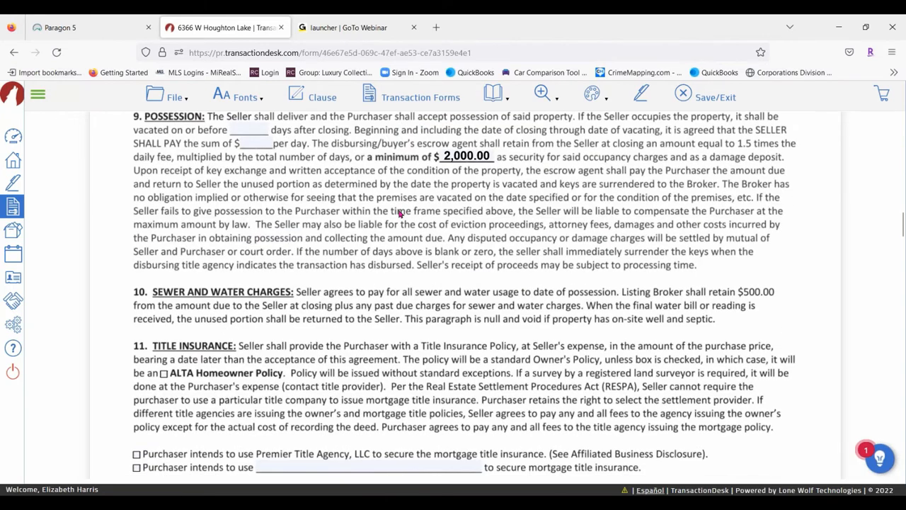
scroll(601, 312, "down", 6)
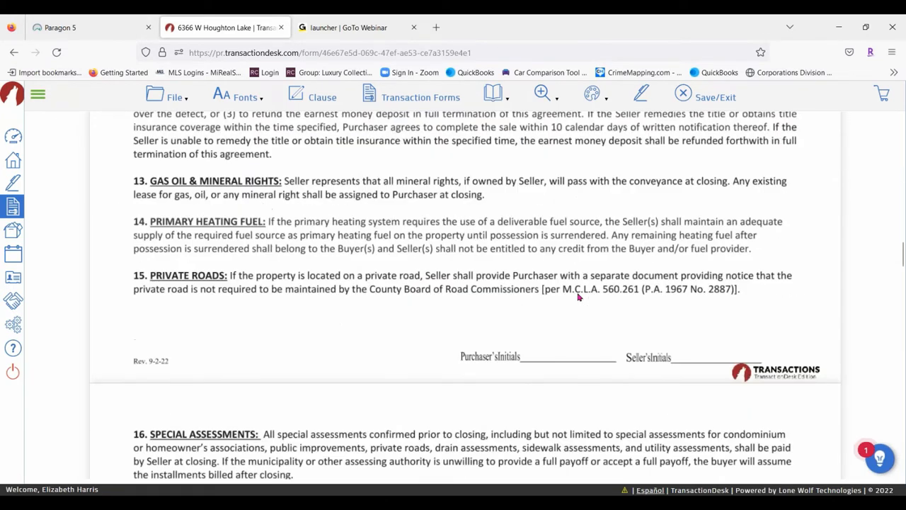
Save the Buy & Sell Agreement, then open the Well and/or Septic Addendum (No Certification Required)
left_click(180, 100)
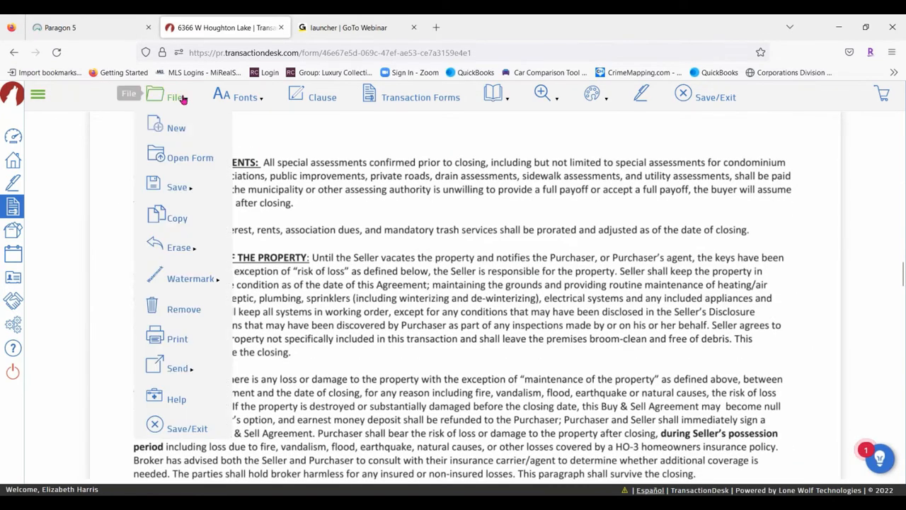
mouse_move(190, 192)
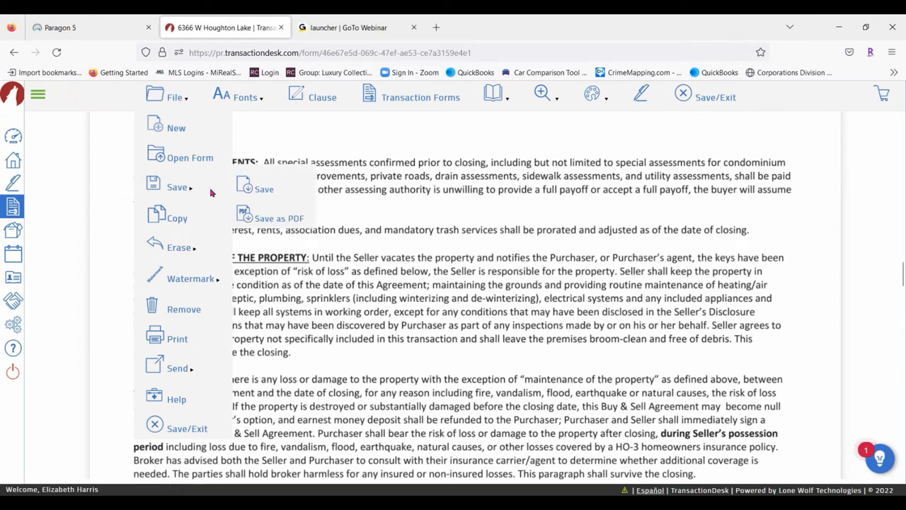
left_click(259, 191)
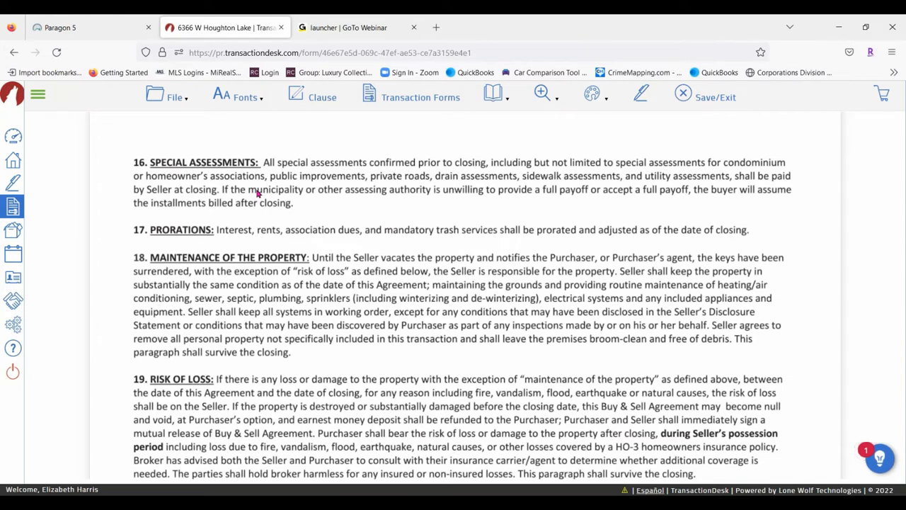
left_click(411, 99)
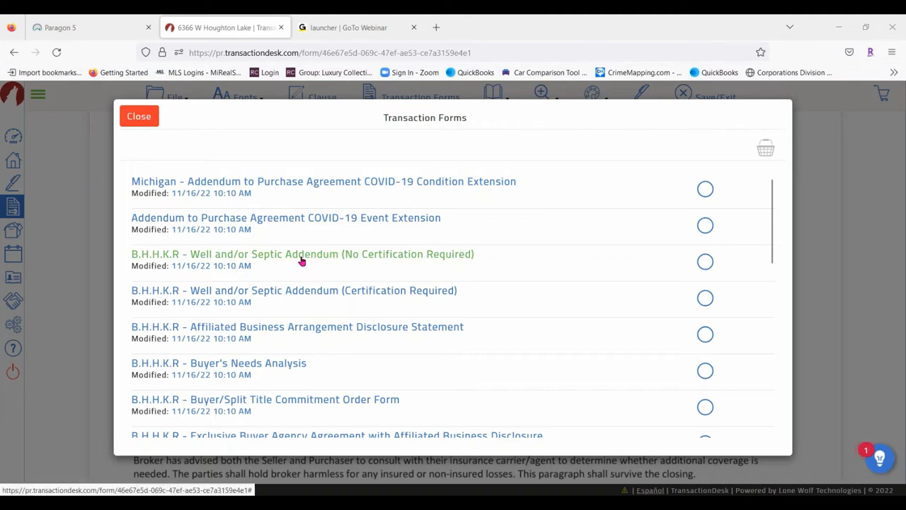
left_click(343, 256)
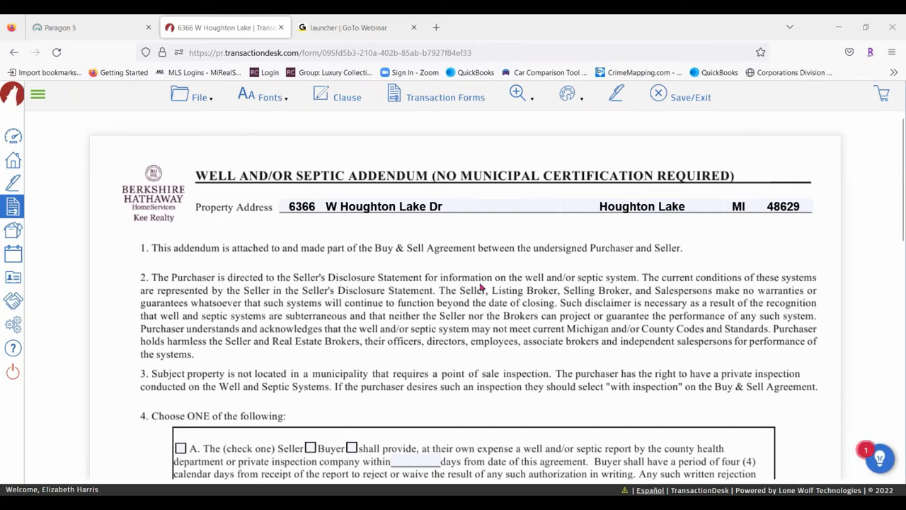
Enter the witness's full name in the Witness field and save the addendum
scroll(466, 251, "down", 5)
scroll(283, 241, "down", 4)
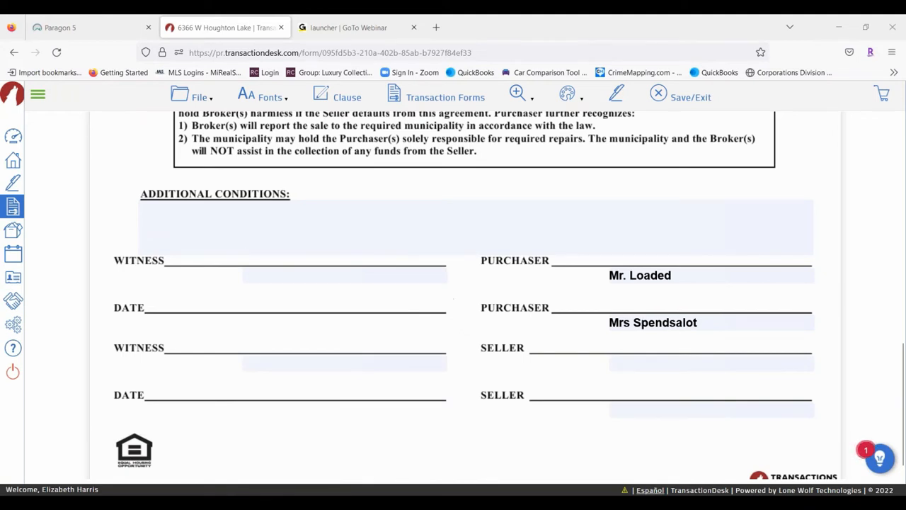
left_click(304, 271)
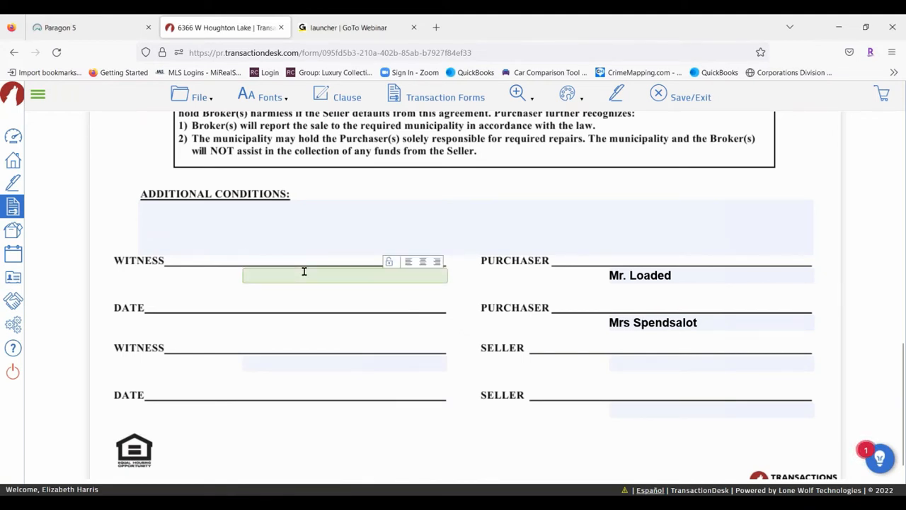
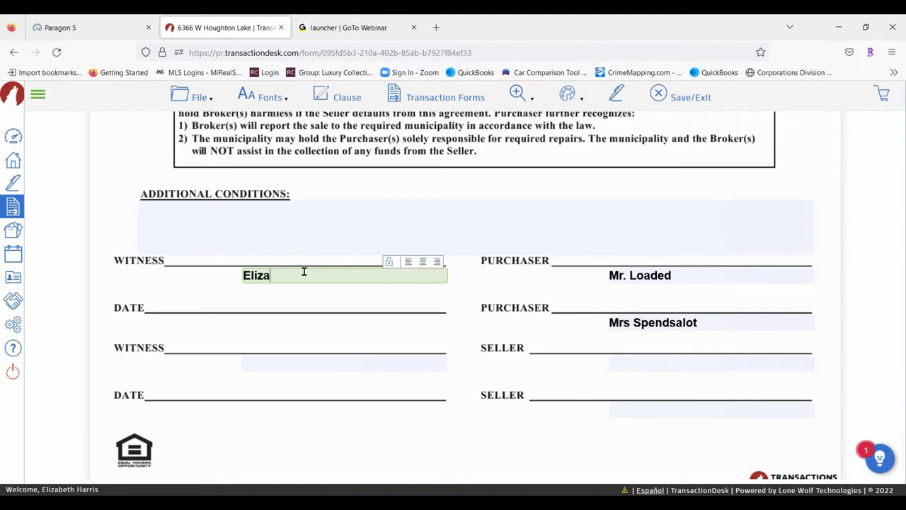
left_click(195, 97)
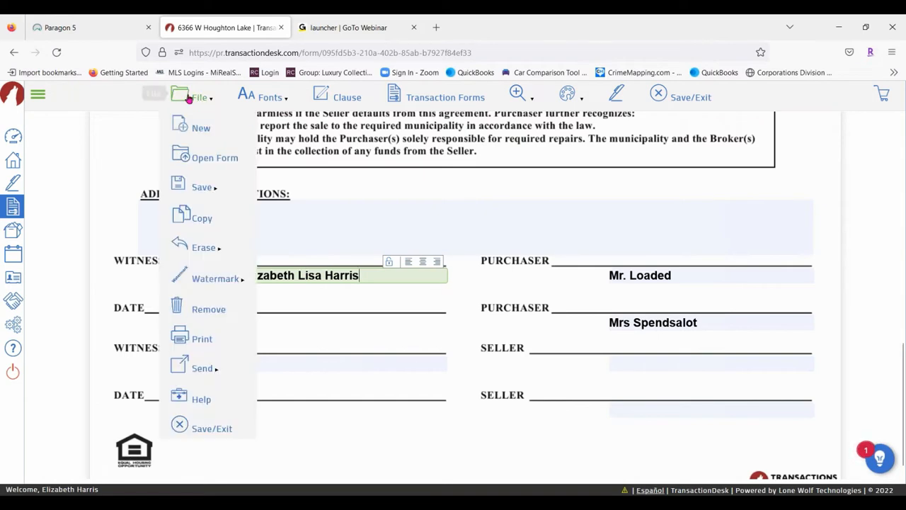
mouse_move(202, 186)
left_click(287, 188)
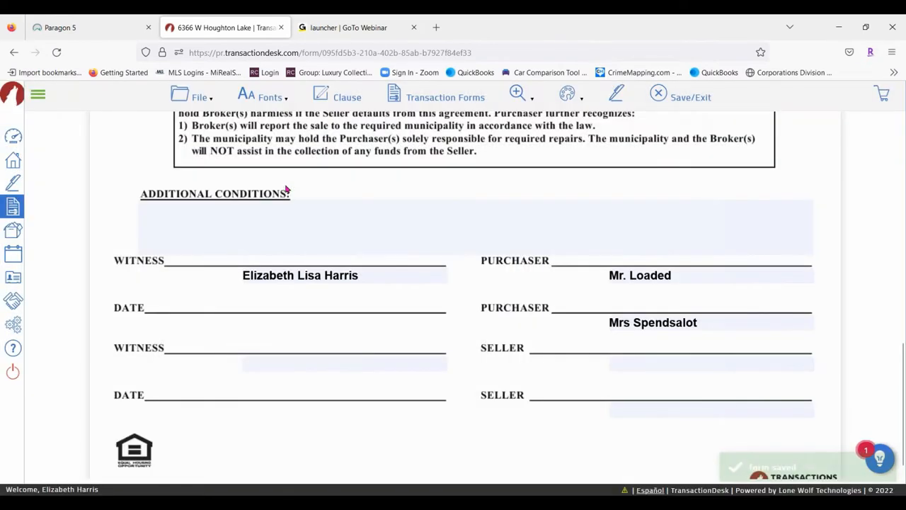
Reopen the Buy and Sell Agreement from the Transaction Forms list
left_click(438, 101)
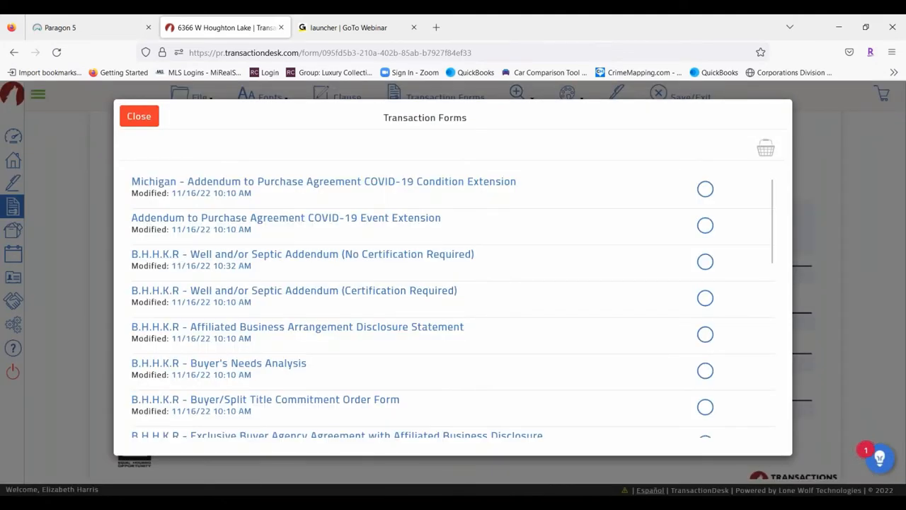
scroll(544, 255, "down", 6)
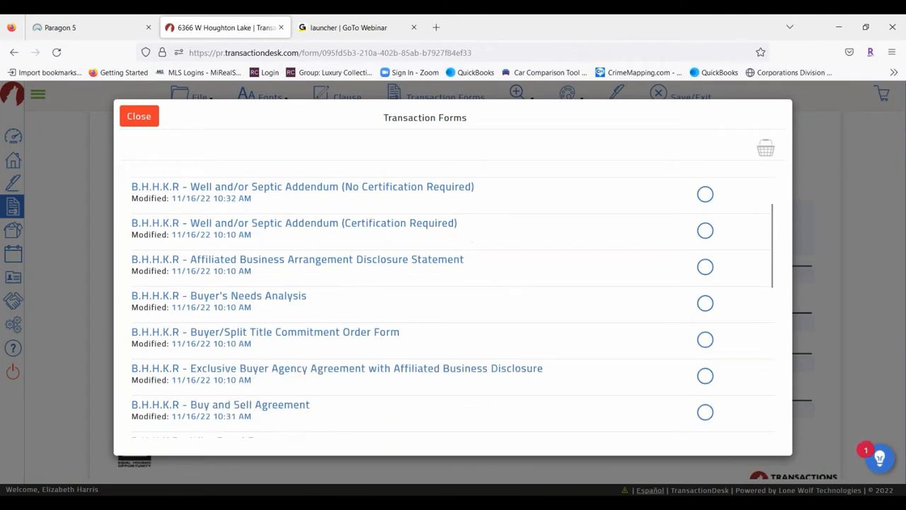
left_click(266, 204)
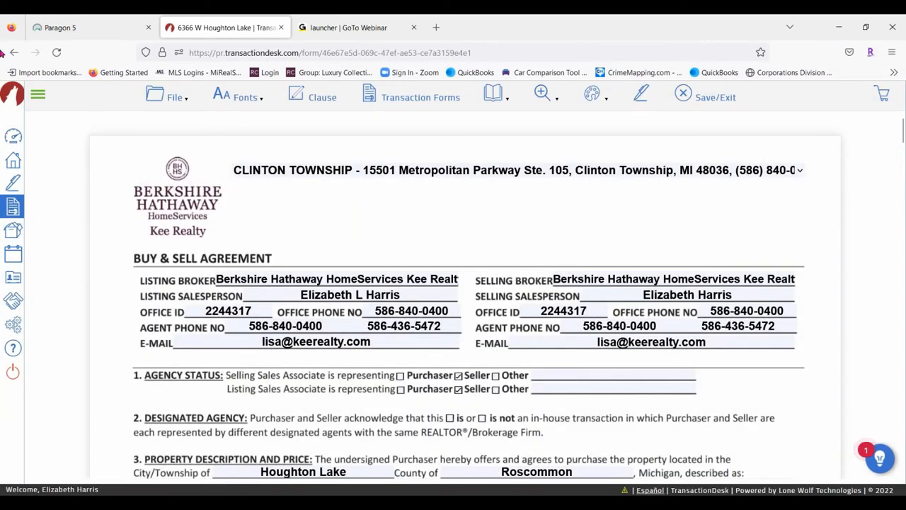
left_click(151, 99)
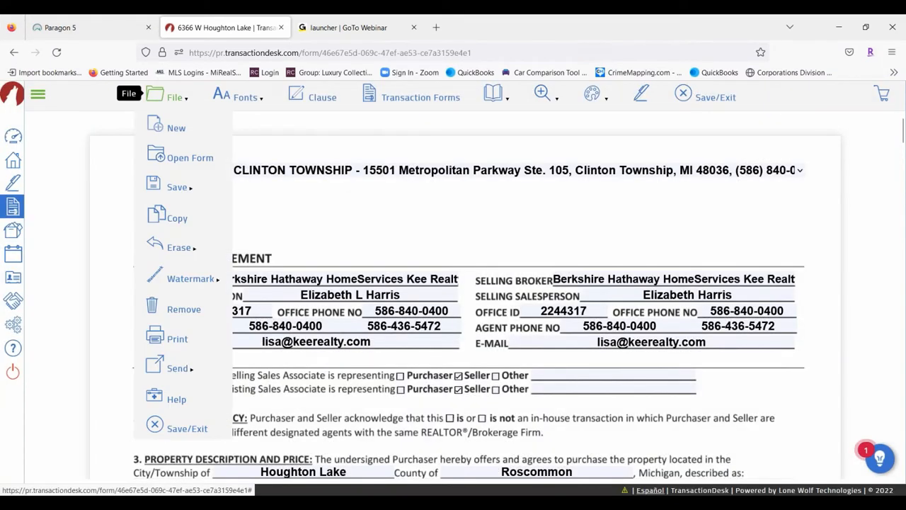
Change the filled-in text font through Times-Roman and Helvetica, ending on Helvetica-Bold
left_click(241, 98)
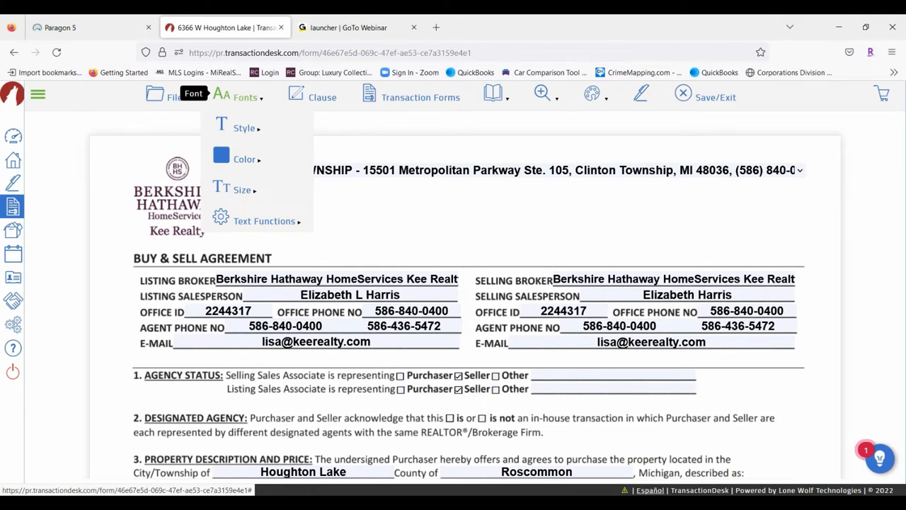
mouse_move(241, 130)
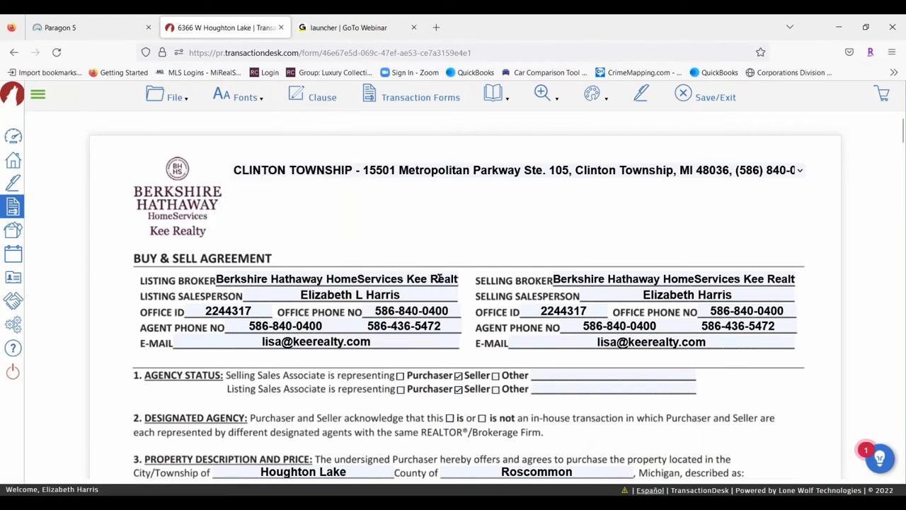
left_click(222, 105)
mouse_move(248, 129)
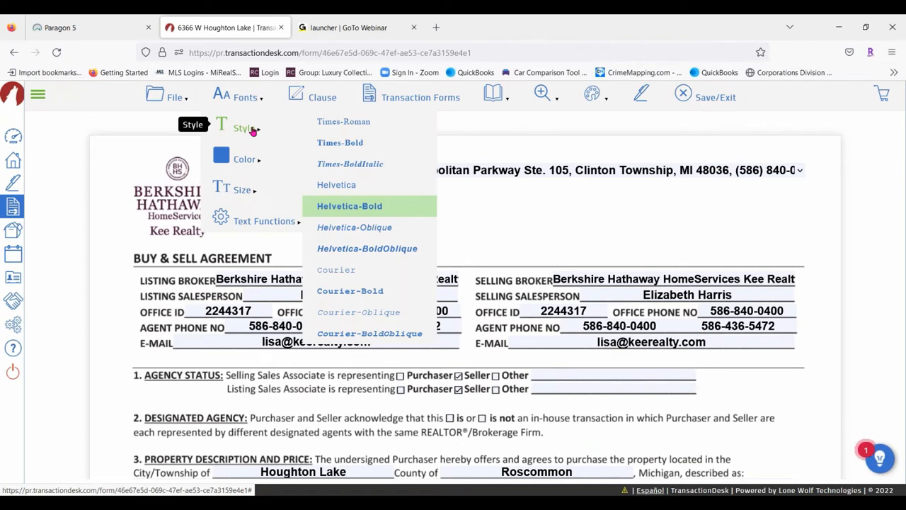
left_click(360, 123)
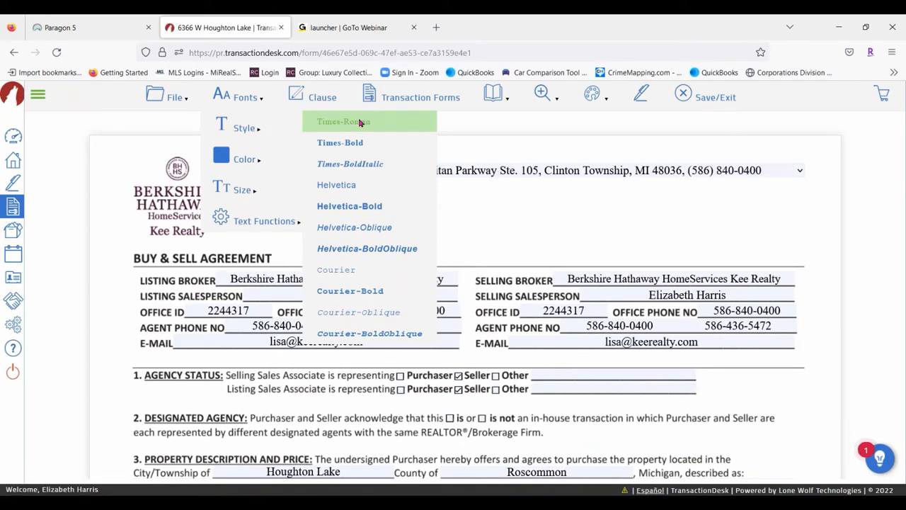
left_click(360, 187)
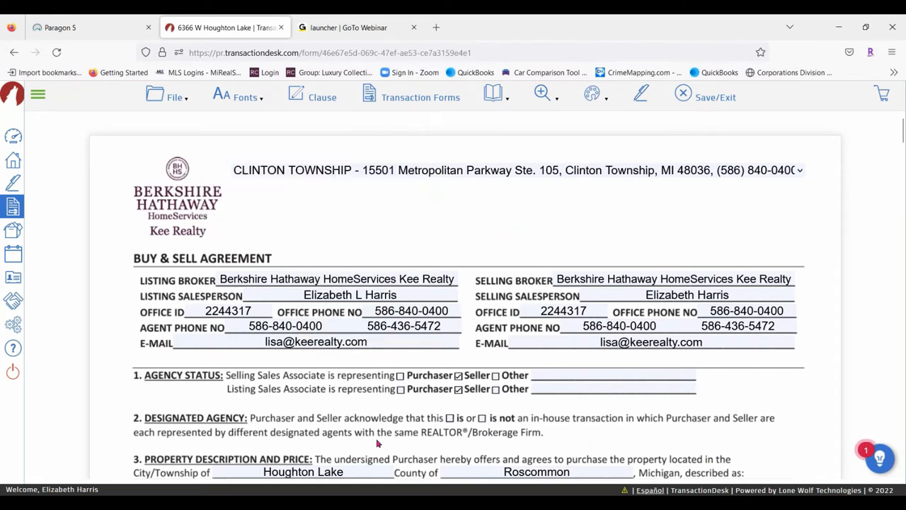
scroll(516, 343, "down", 15)
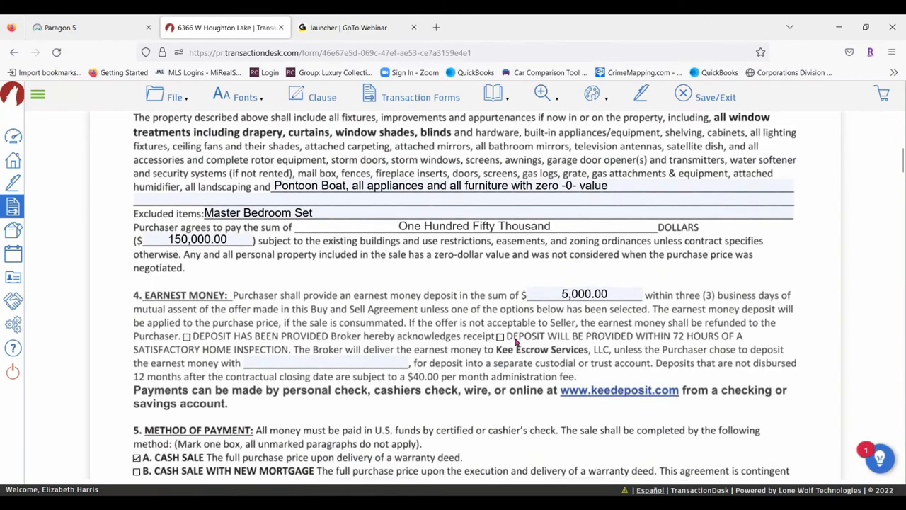
scroll(515, 343, "up", 15)
mouse_move(240, 99)
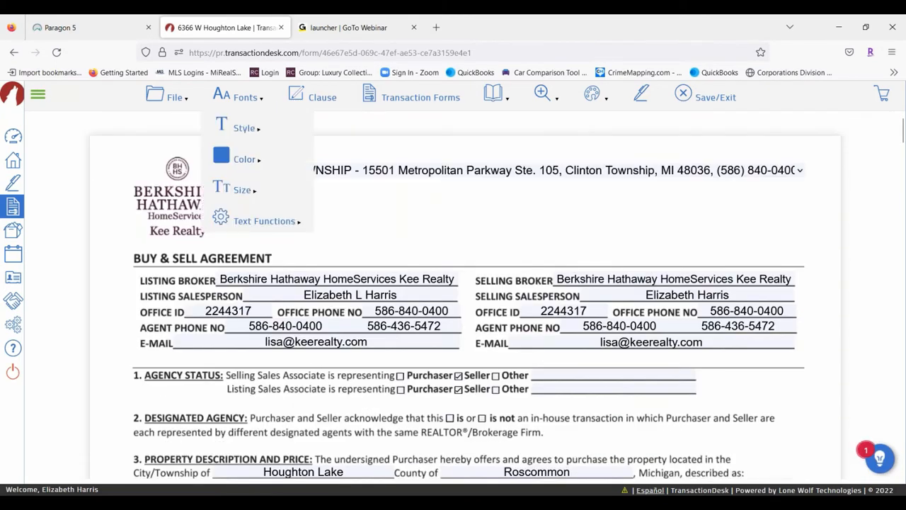
mouse_move(248, 129)
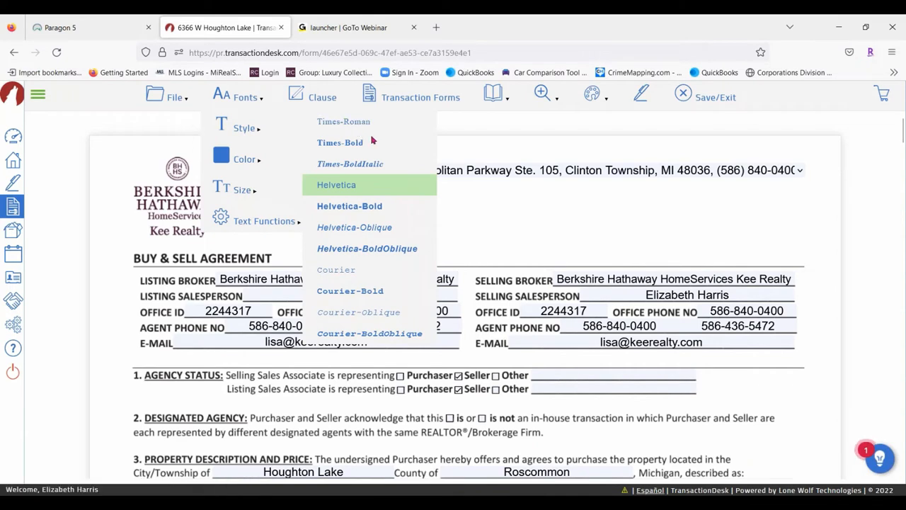
left_click(373, 208)
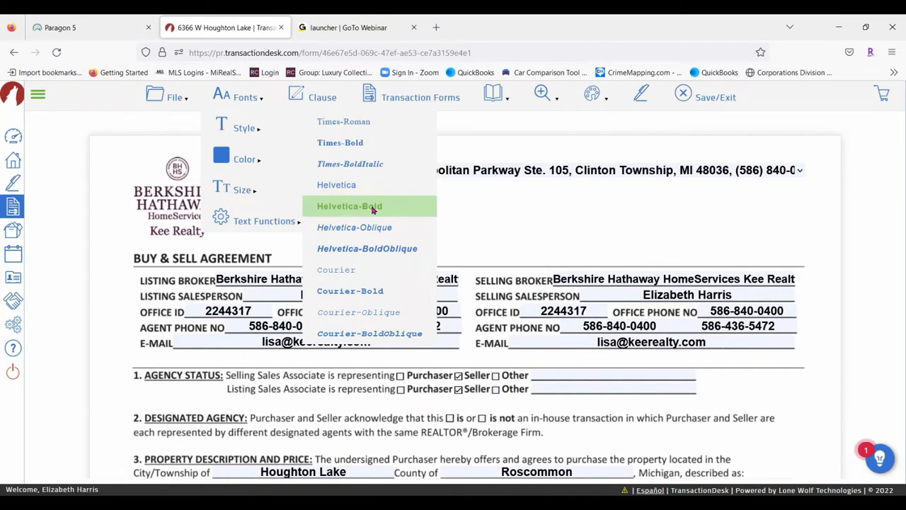
Set the filled-in text colour to magenta
mouse_move(241, 101)
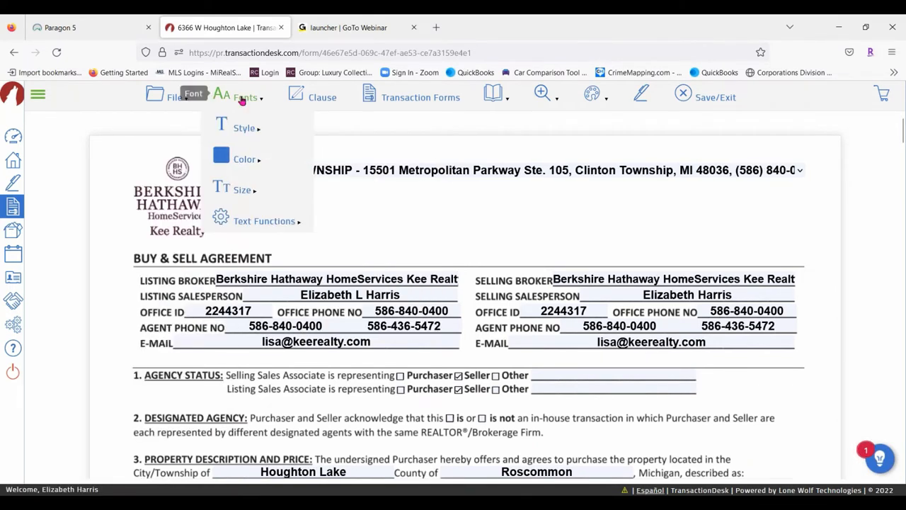
mouse_move(239, 161)
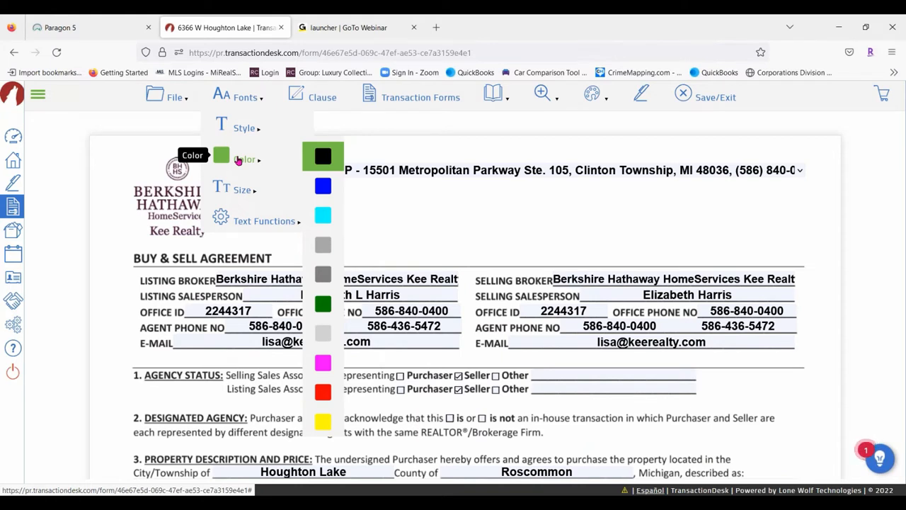
left_click(323, 185)
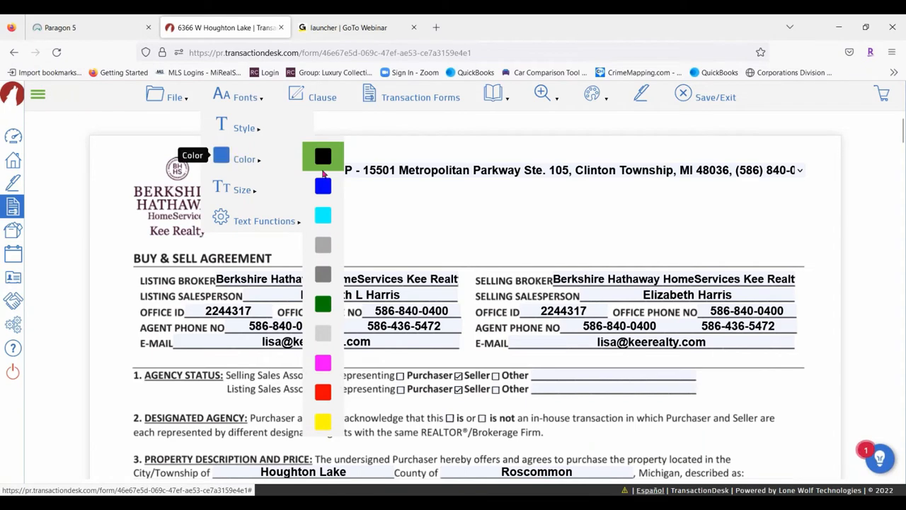
left_click(323, 364)
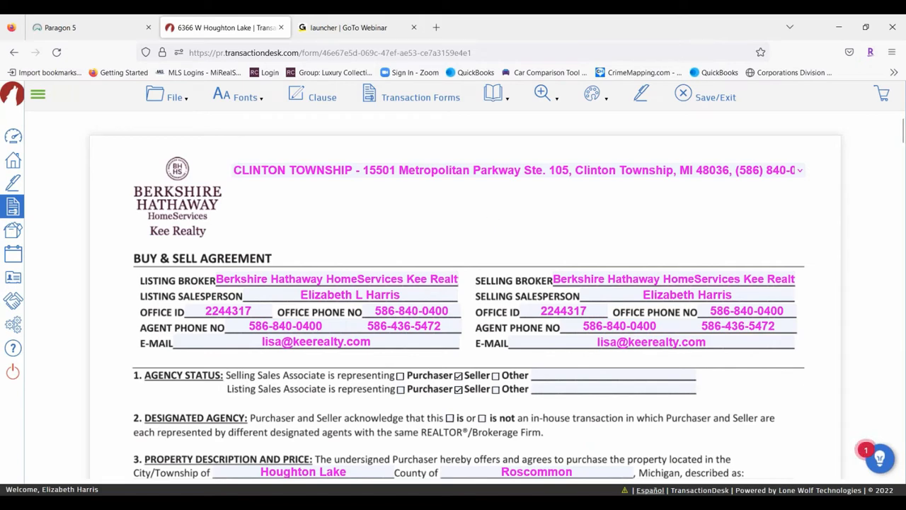
Set the filled-in text colour back to black and its font size to 9
left_click(243, 92)
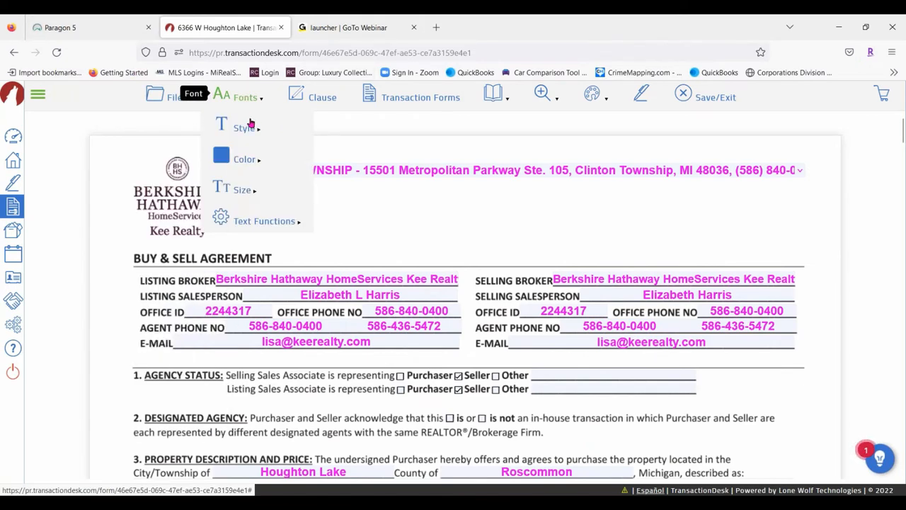
mouse_move(293, 158)
left_click(331, 160)
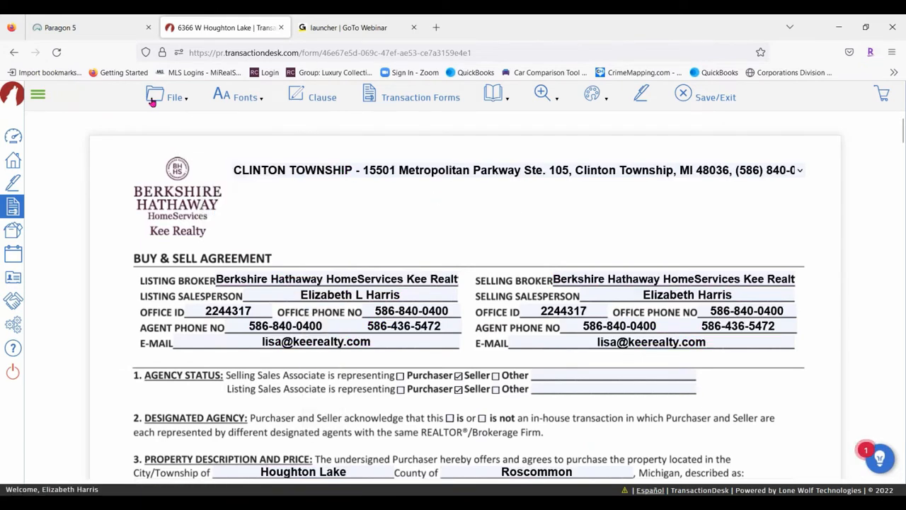
mouse_move(219, 94)
mouse_move(244, 190)
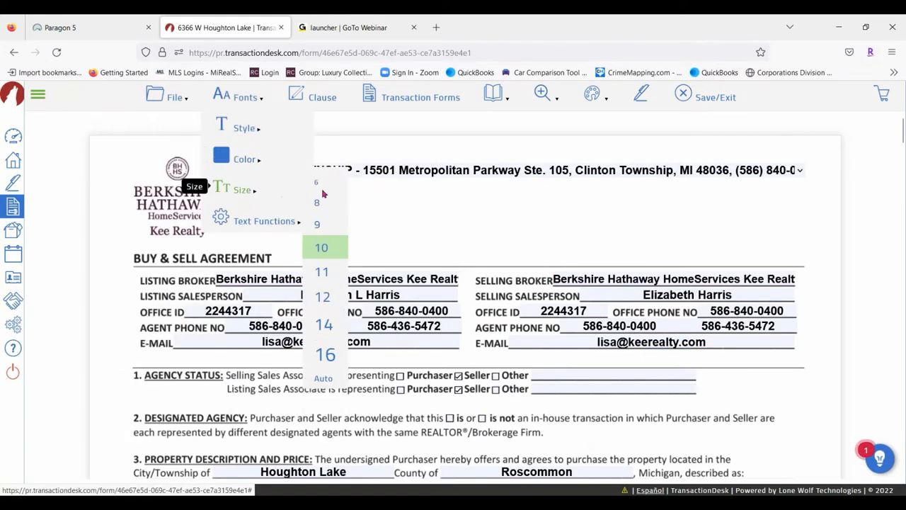
left_click(332, 228)
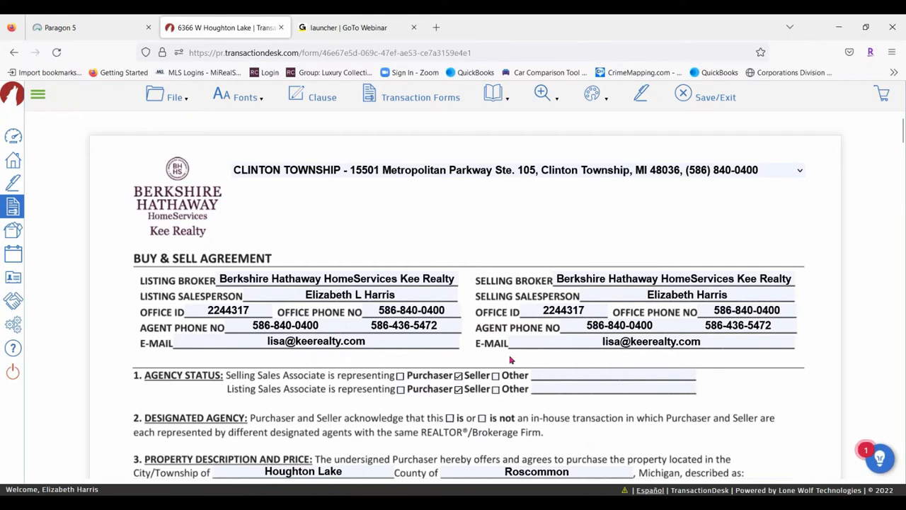
Scroll down the agreement and bring up the Fonts Text Functions menu
scroll(510, 359, "down", 3)
scroll(500, 358, "down", 3)
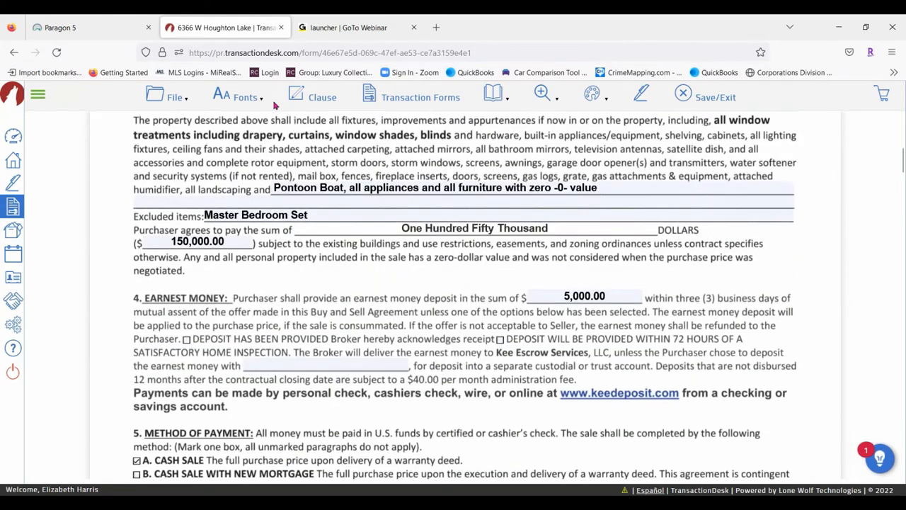
left_click(257, 97)
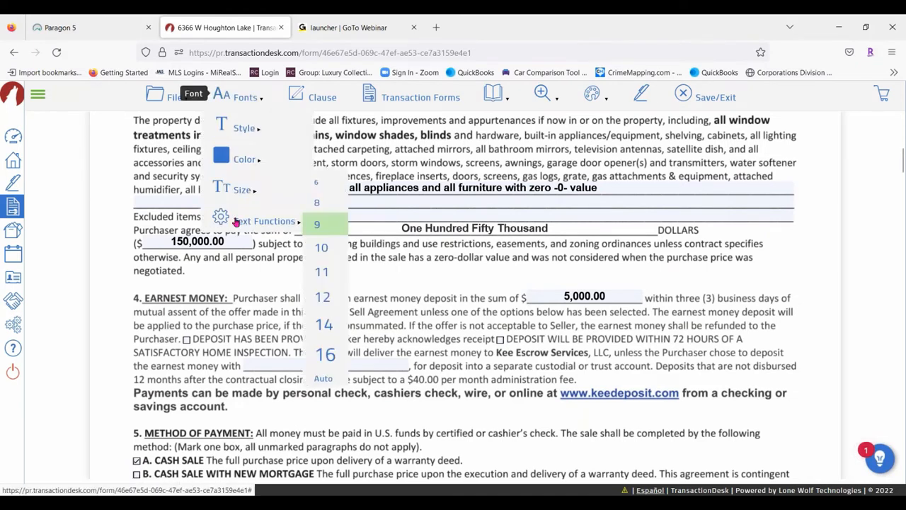
mouse_move(238, 224)
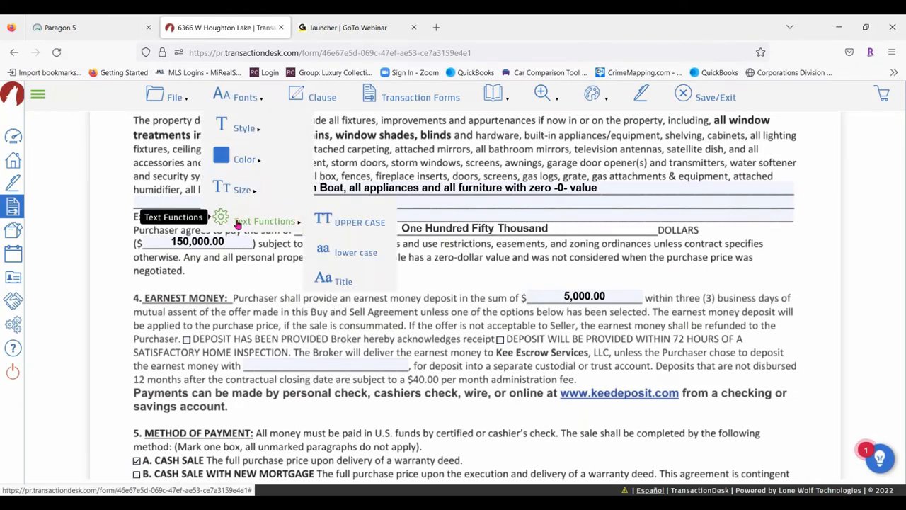
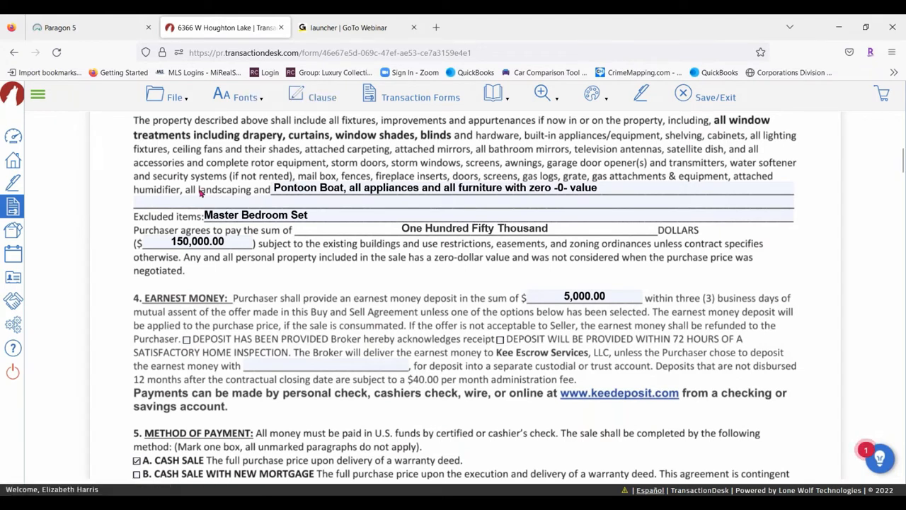
Try a clause on the line after the included items, then select section 40's Other Terms box
left_click(182, 203)
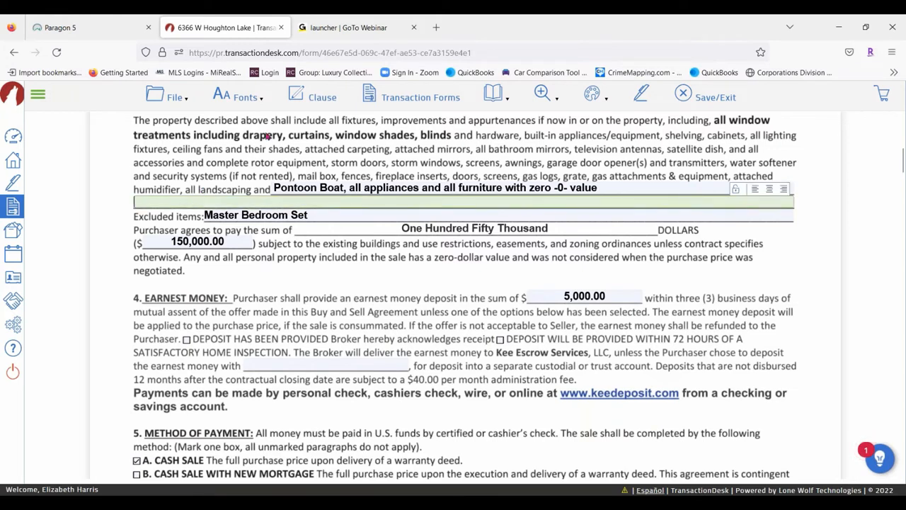
left_click(313, 95)
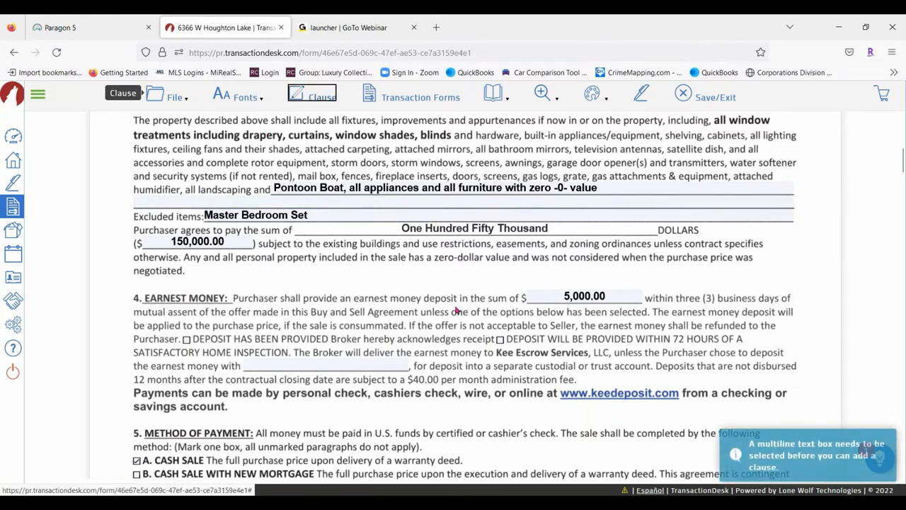
scroll(354, 222, "down", 1)
scroll(354, 222, "down", 8)
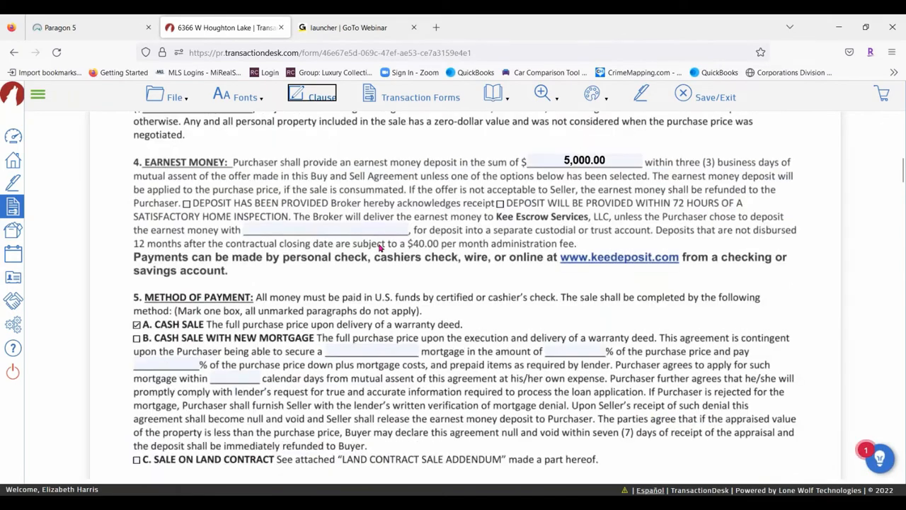
scroll(358, 256, "down", 15)
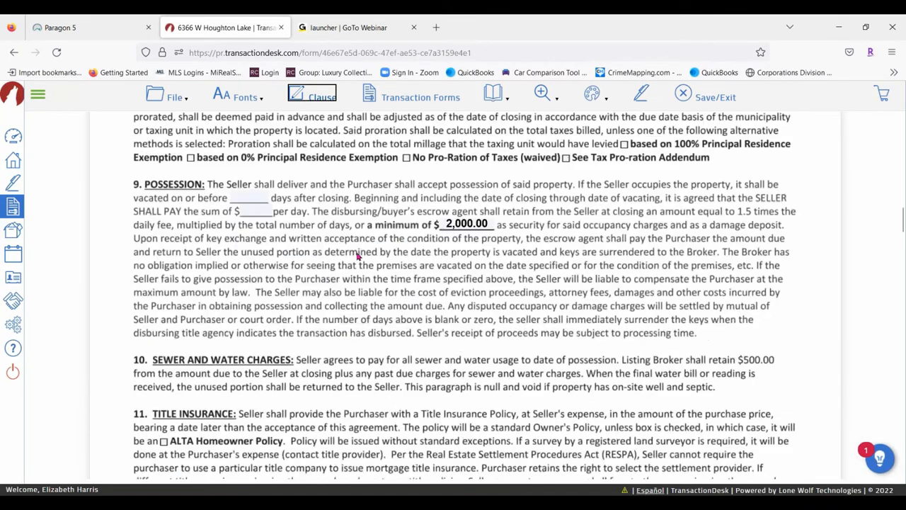
scroll(465, 295, "down", 15)
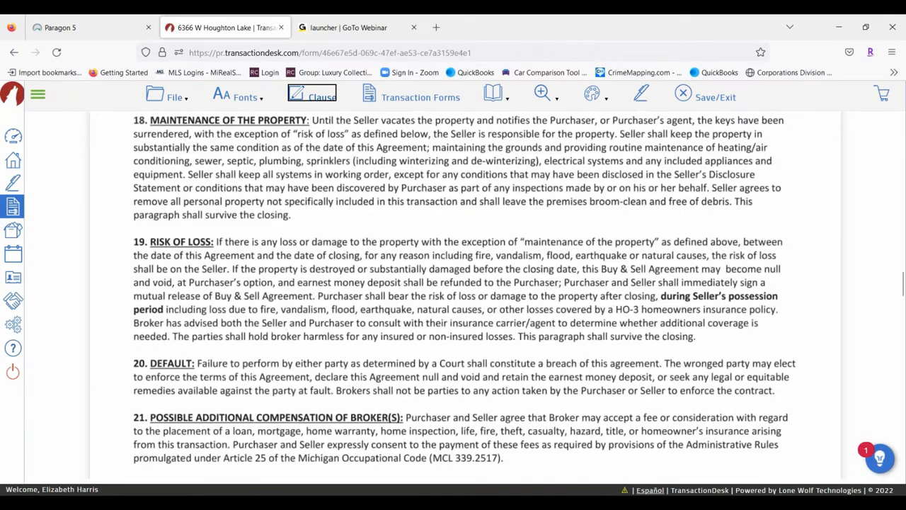
scroll(290, 259, "down", 12)
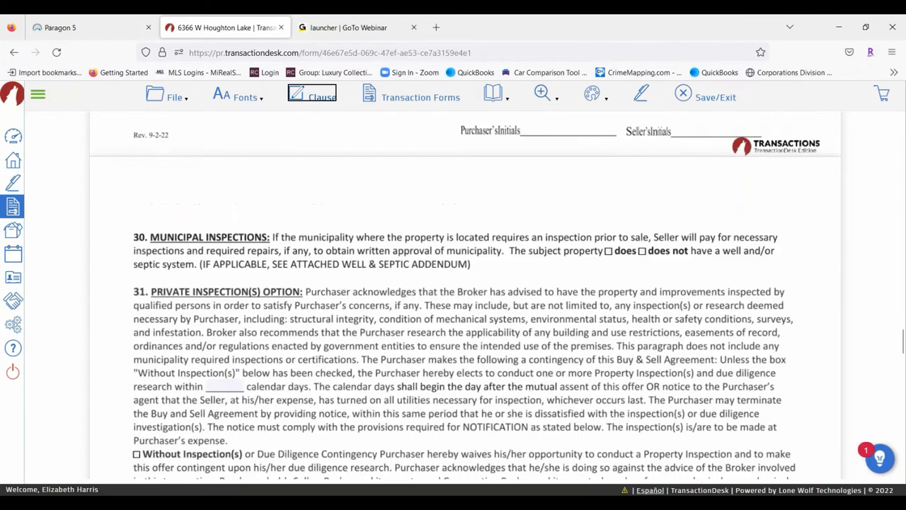
left_click(235, 258)
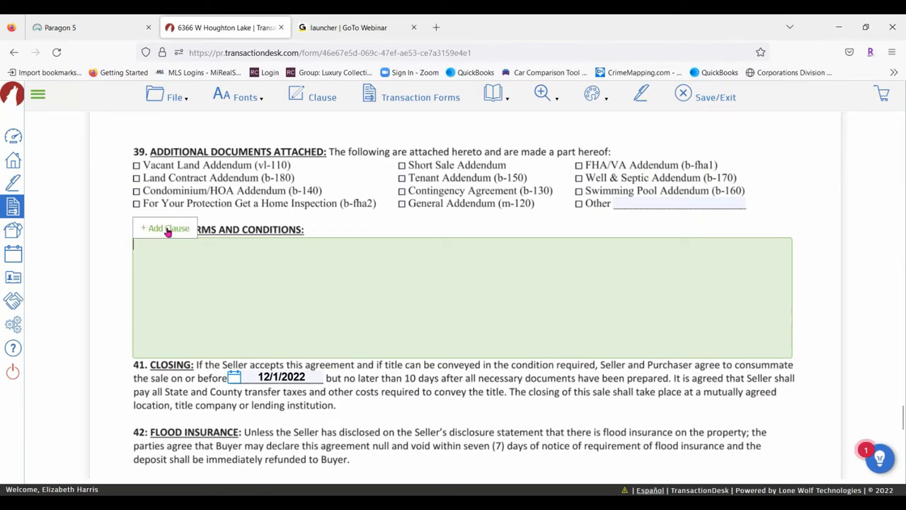
Insert the Concessions and Septic Clause personal clauses into section 40
left_click(311, 95)
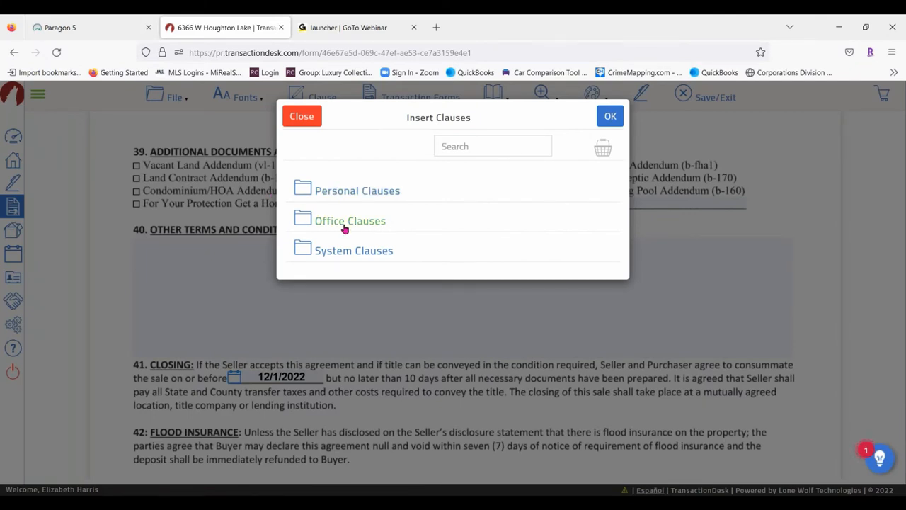
left_click(347, 253)
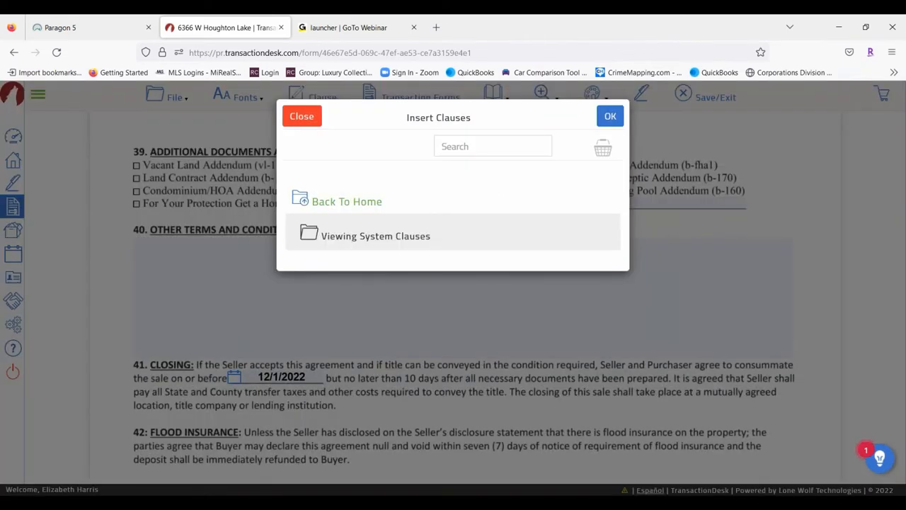
left_click(348, 202)
left_click(383, 192)
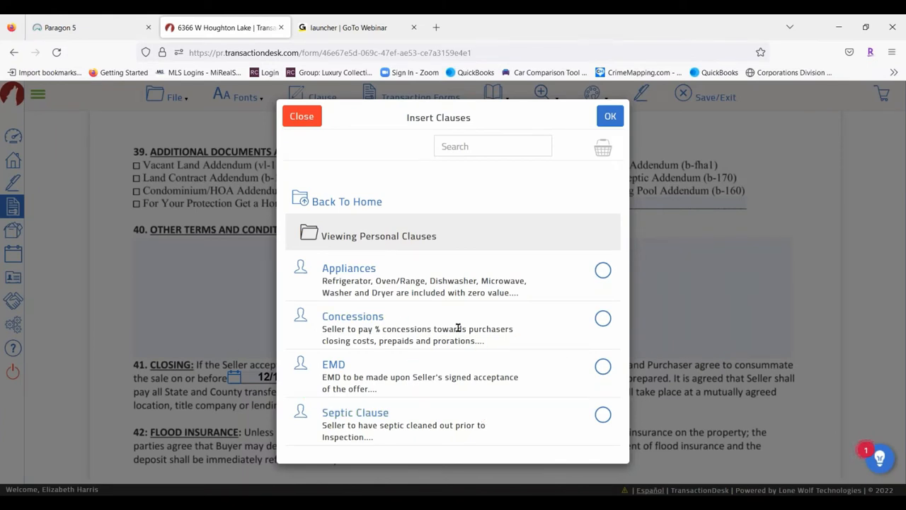
left_click(603, 318)
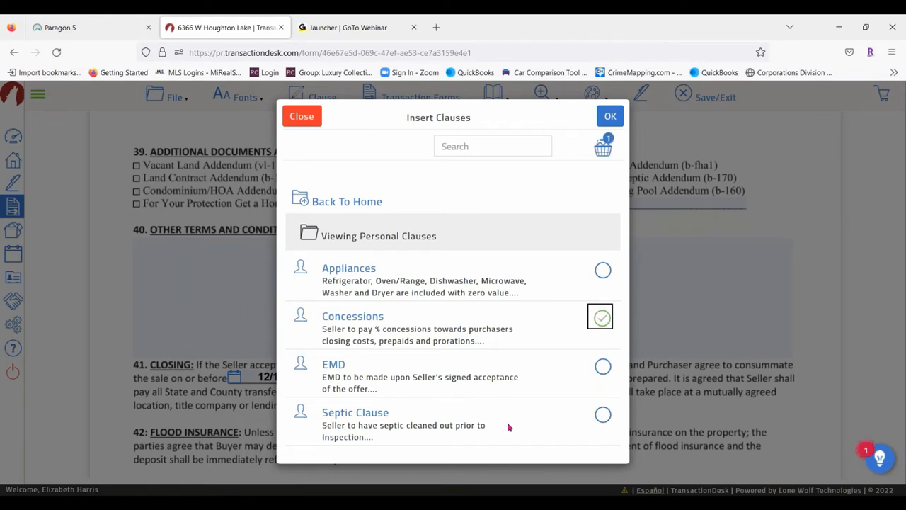
left_click(601, 413)
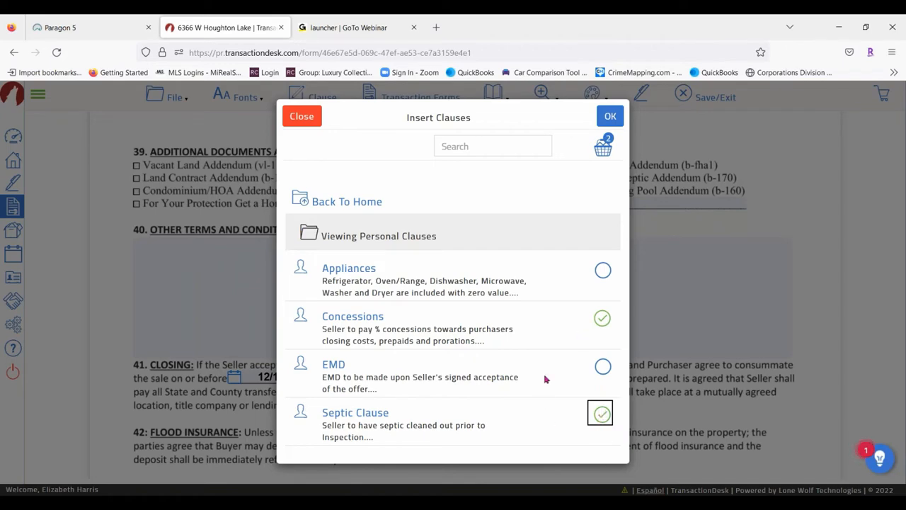
left_click(611, 120)
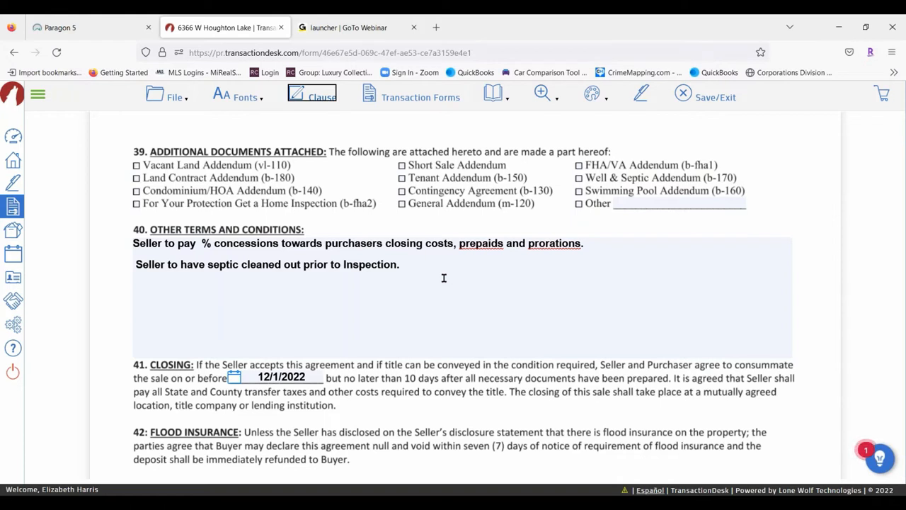
Enter 3 as the seller's concessions percentage in the clause
left_click(199, 243)
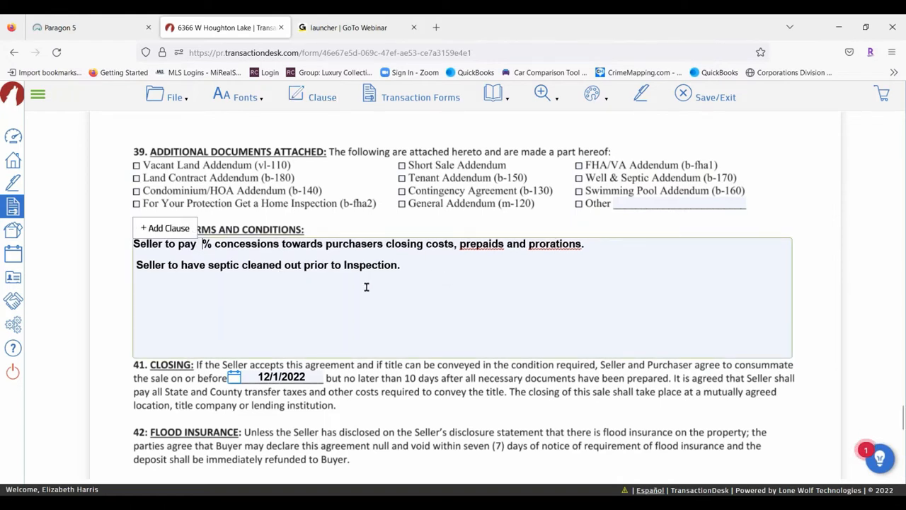
type("3")
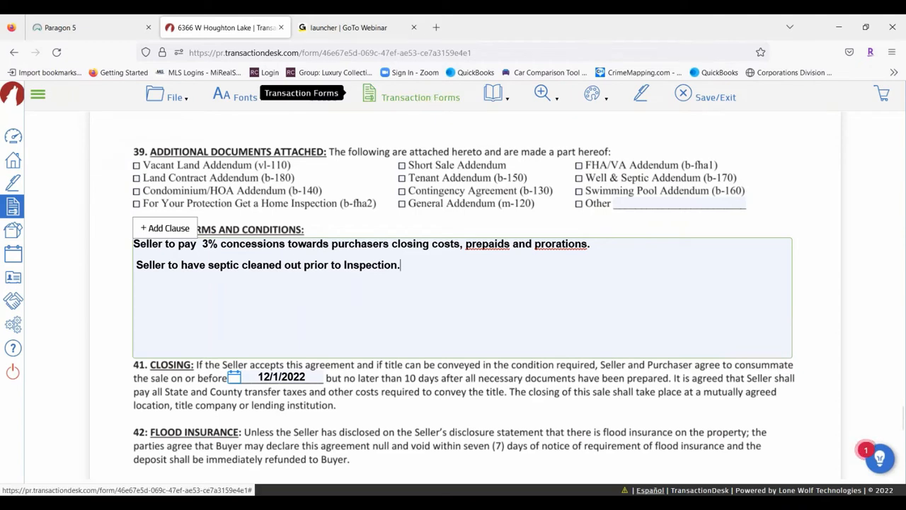
left_click(175, 97)
Save the agreement and briefly check the Transaction Forms list
mouse_move(203, 186)
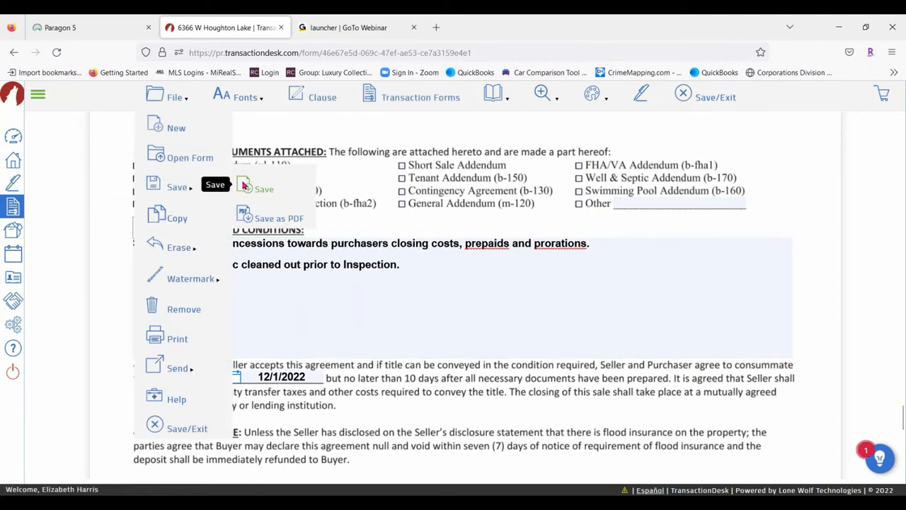
left_click(258, 188)
left_click(421, 98)
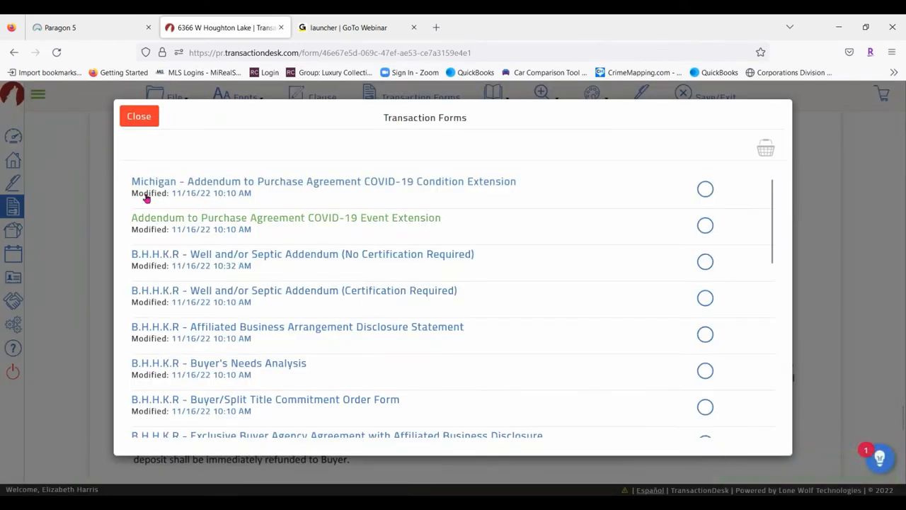
left_click(139, 116)
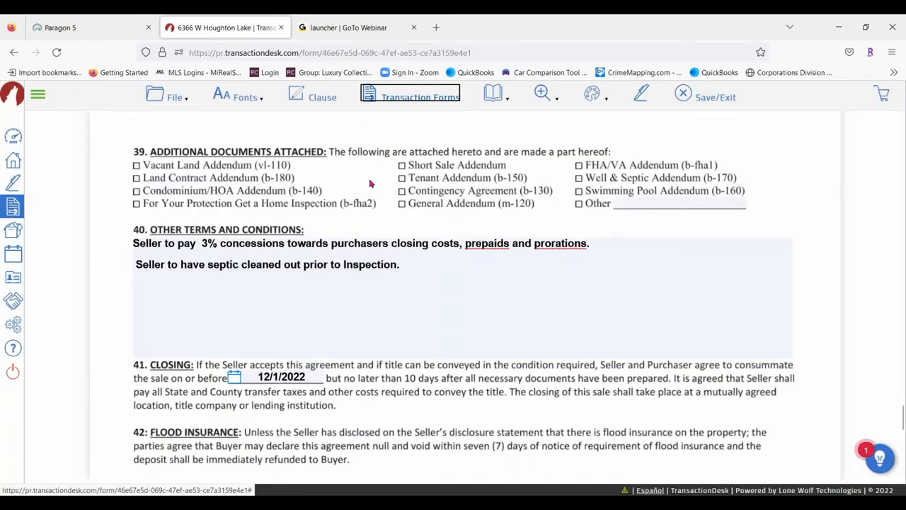
Jump to page 1 of the form and zoom in, then back out
left_click(494, 94)
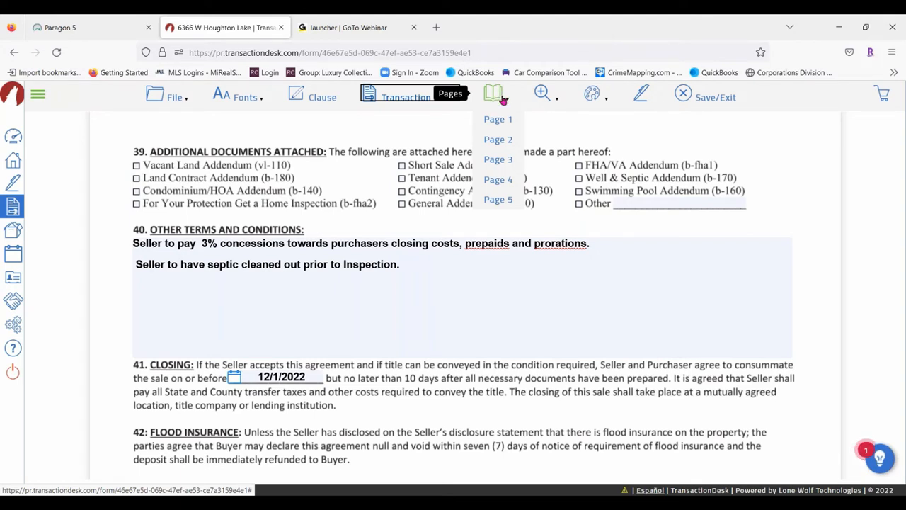
mouse_move(494, 93)
left_click(499, 121)
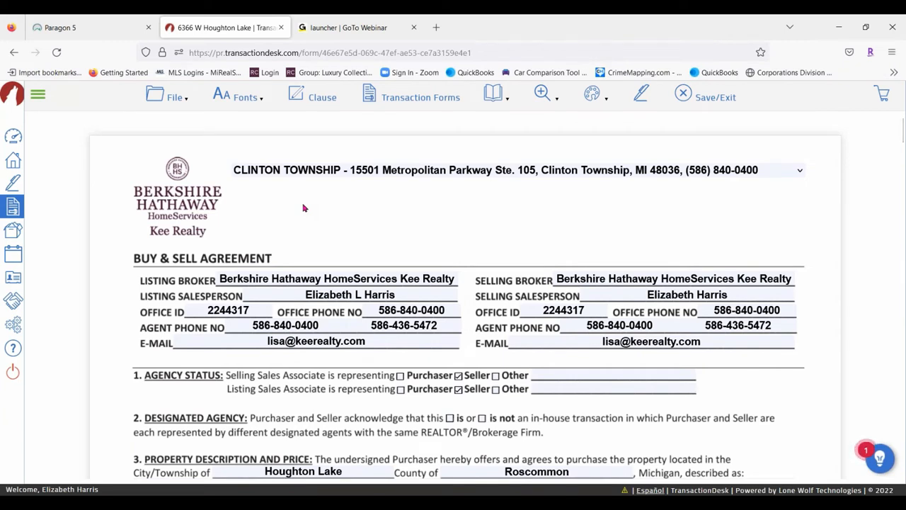
mouse_move(494, 93)
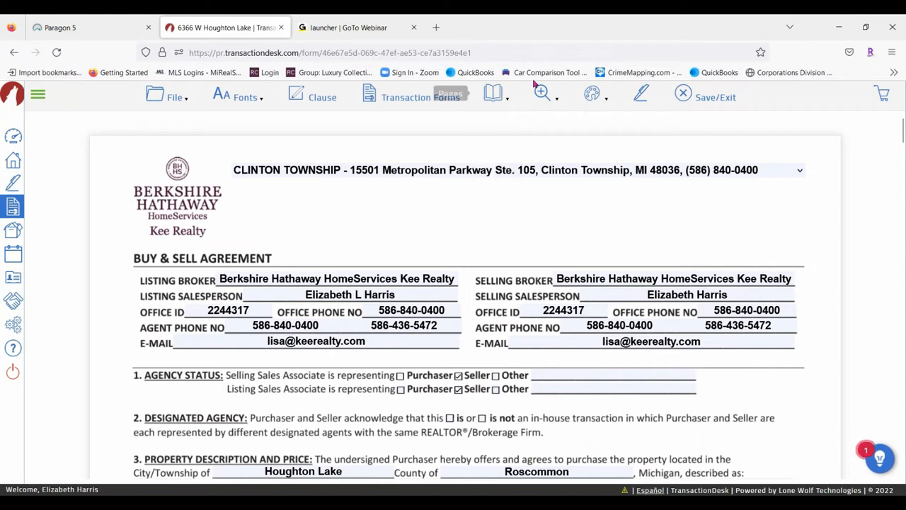
mouse_move(541, 94)
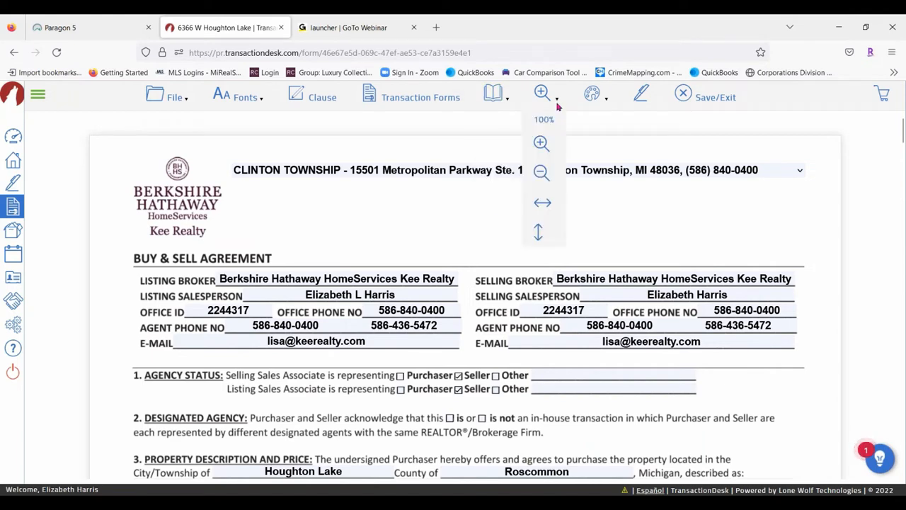
left_click(541, 144)
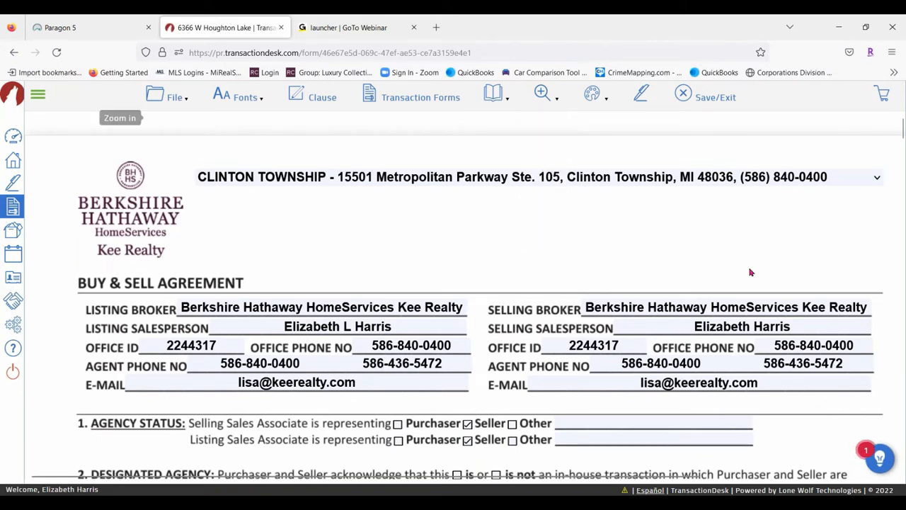
left_click(543, 175)
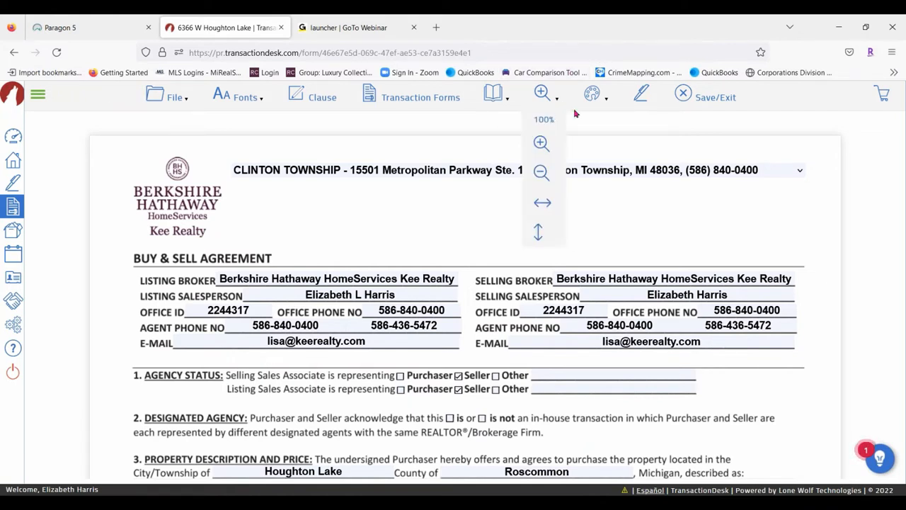
mouse_move(595, 95)
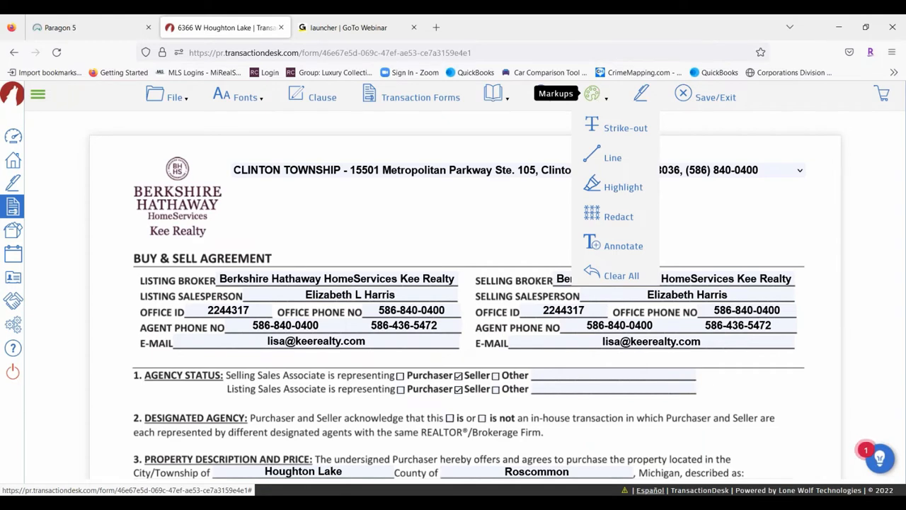
Draw a strike-out line across paragraph 7's first line
scroll(350, 229, "down", 5)
scroll(151, 321, "down", 2)
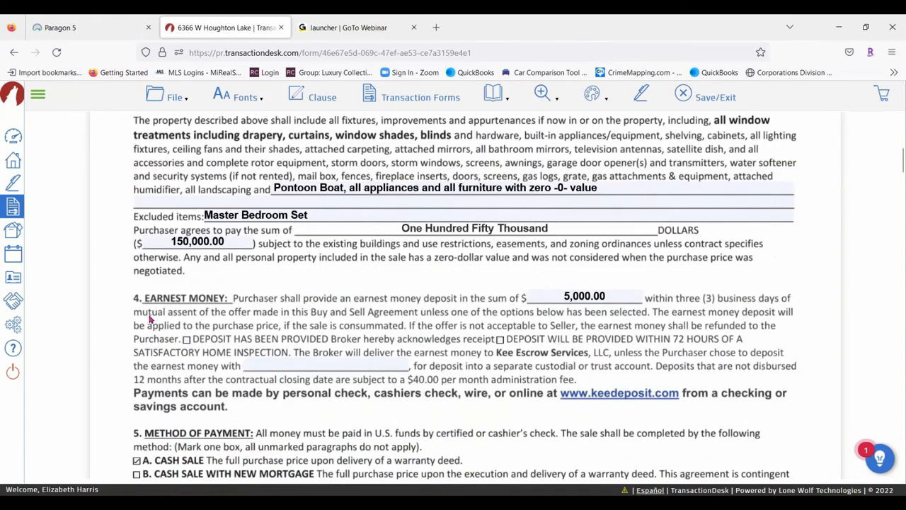
scroll(443, 293, "down", 2)
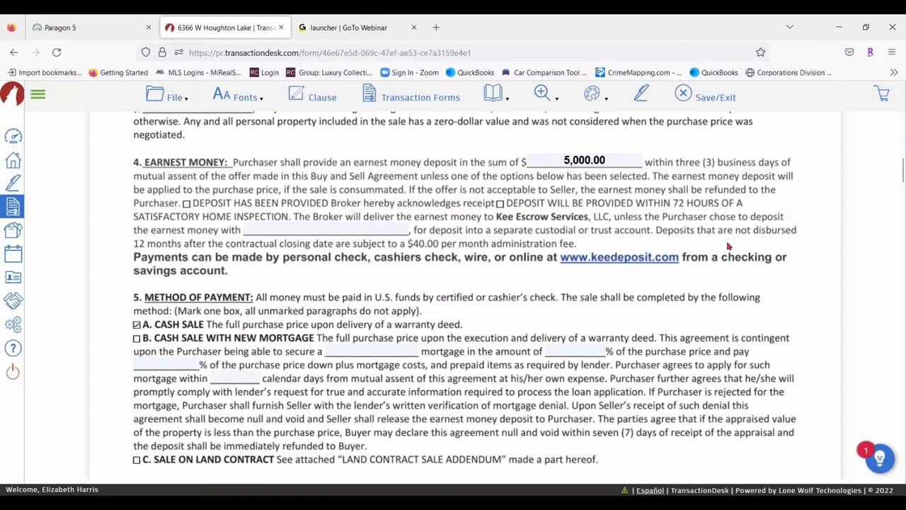
scroll(386, 278, "down", 1)
scroll(386, 278, "down", 7)
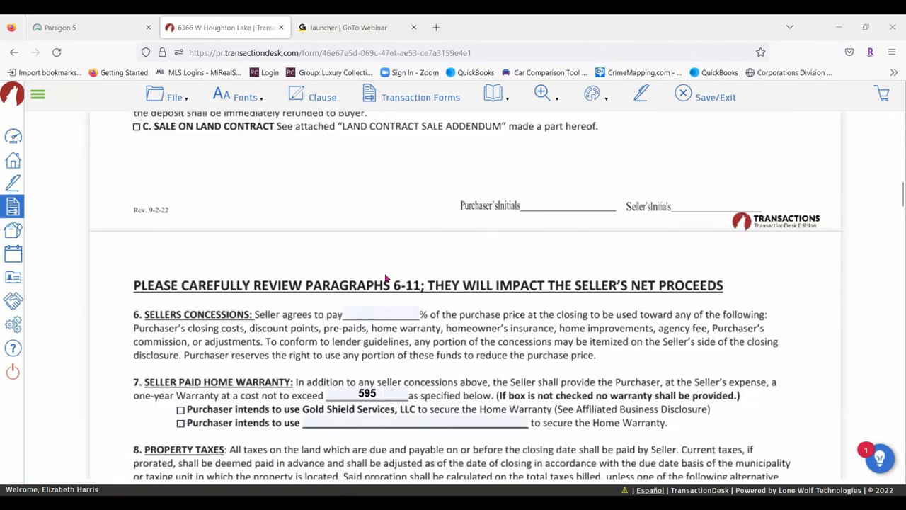
scroll(733, 249, "down", 2)
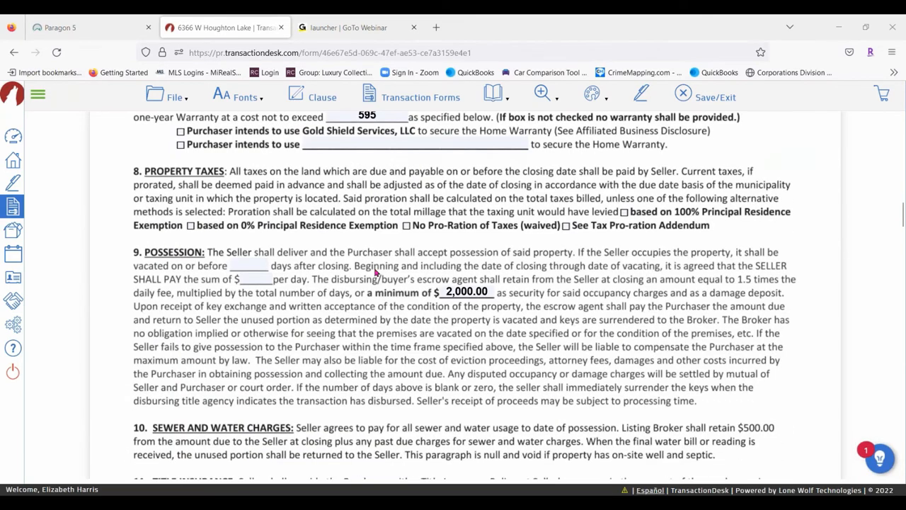
scroll(732, 250, "up", 3)
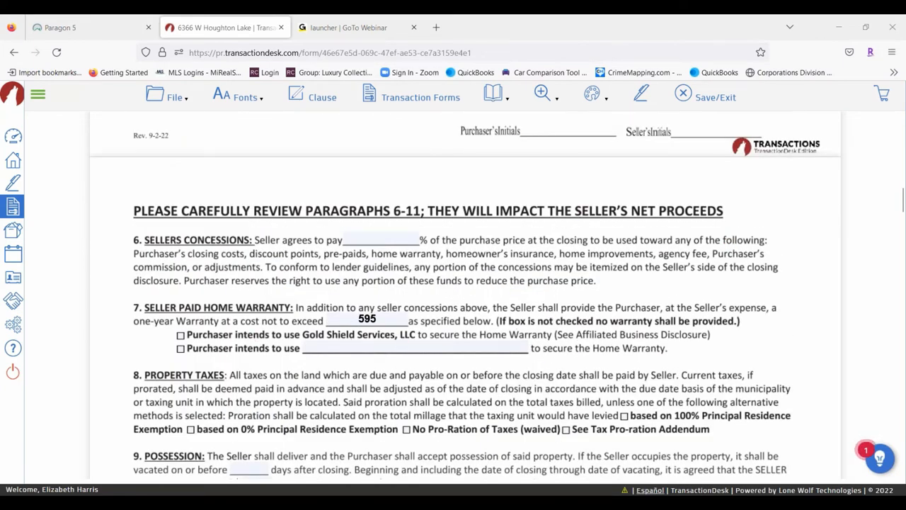
left_click(595, 95)
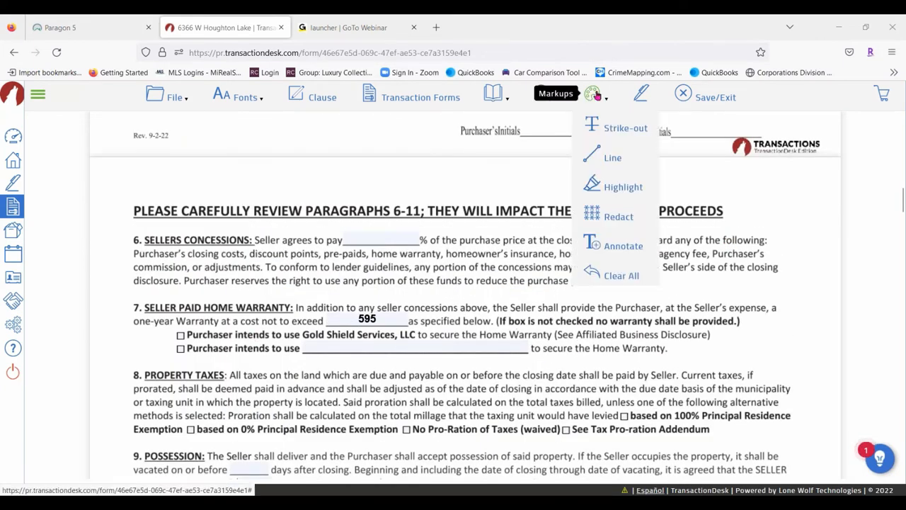
left_click(613, 128)
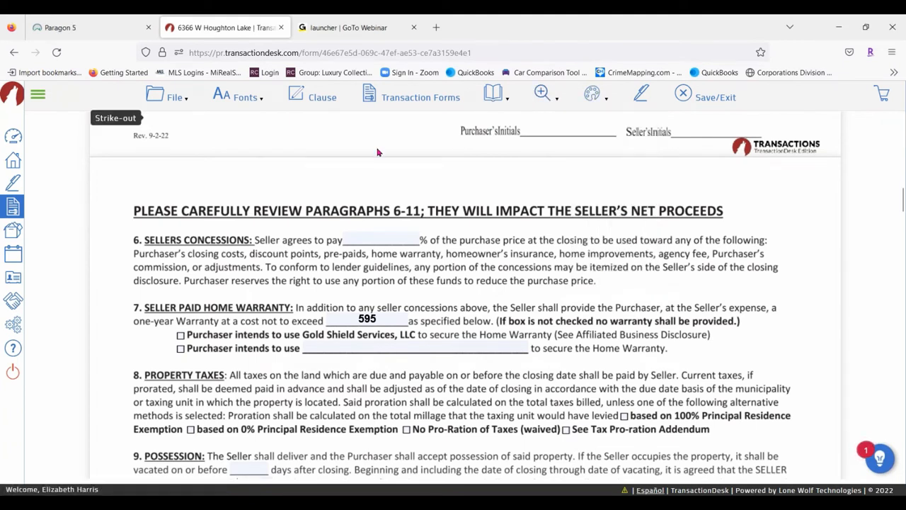
left_click(127, 312)
left_click_drag(127, 312, 524, 313)
left_click_drag(582, 315, 835, 309)
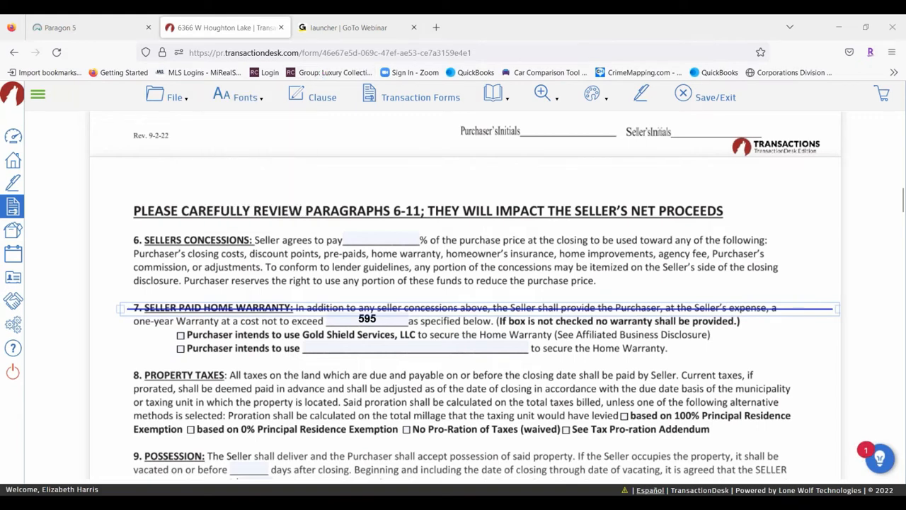
Make the strike-out line size 4 and red
mouse_move(592, 96)
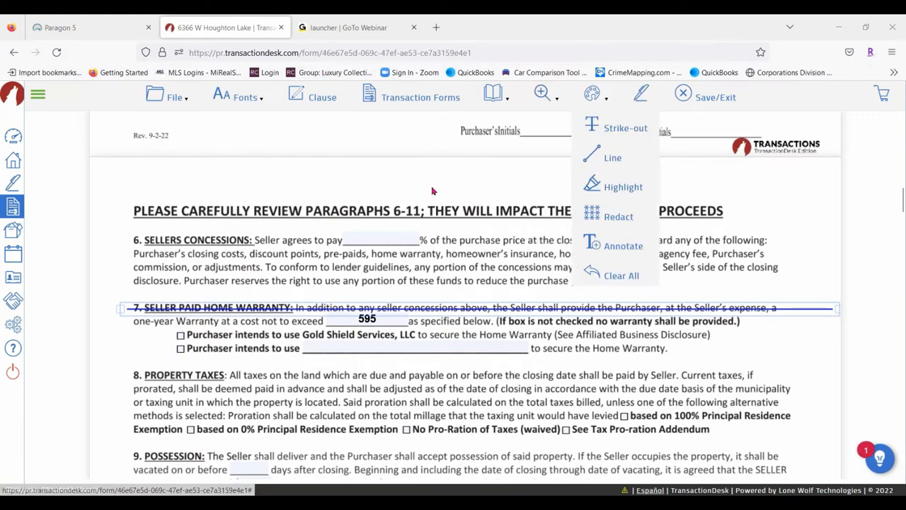
left_click(561, 274)
left_click(570, 308)
left_click(571, 307)
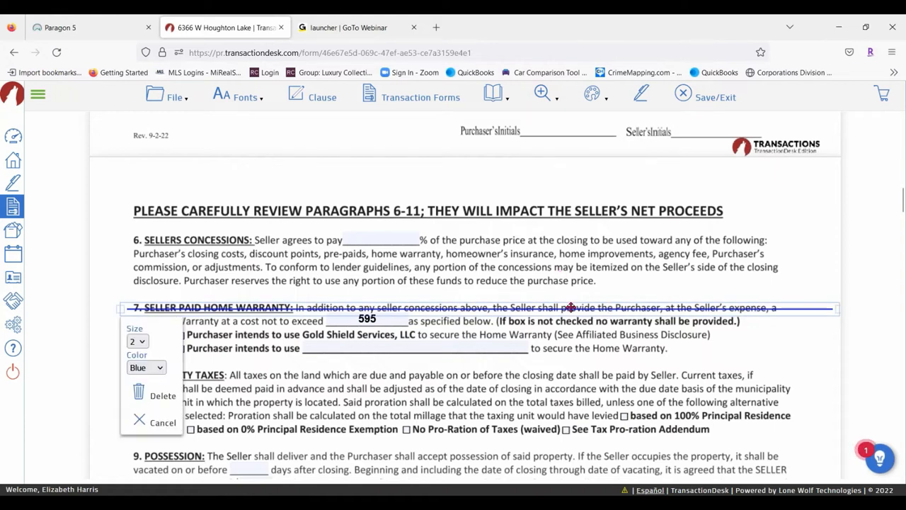
left_click(141, 342)
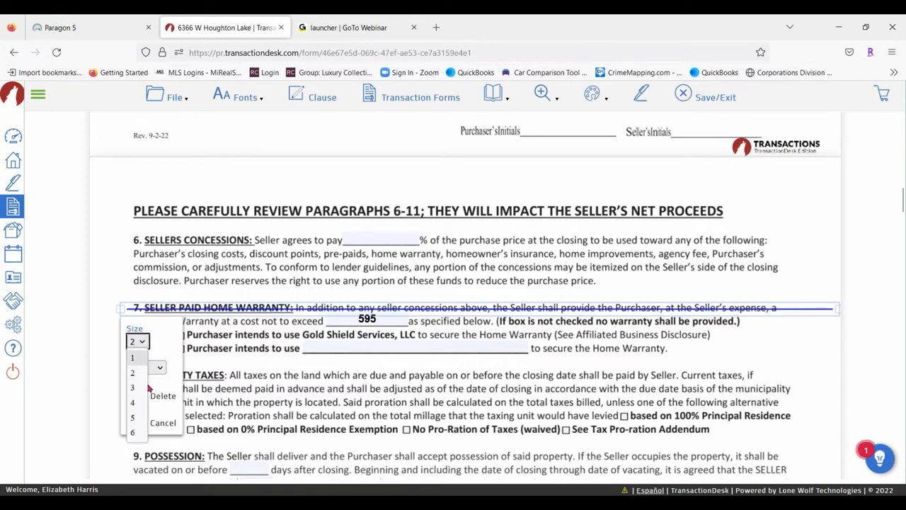
left_click(133, 403)
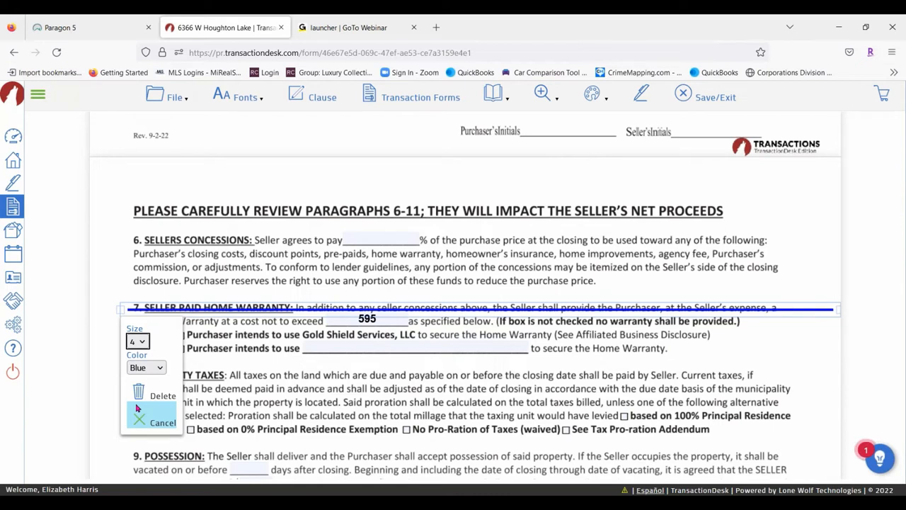
left_click(145, 367)
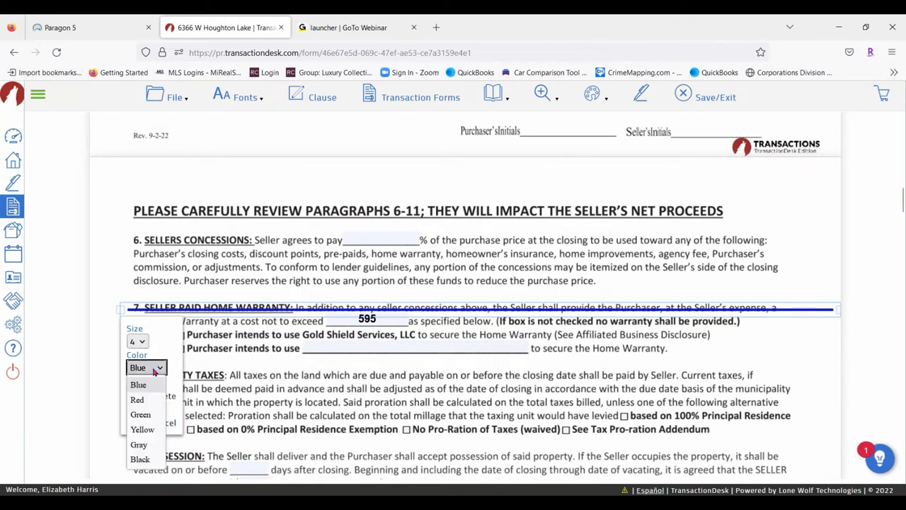
left_click(139, 400)
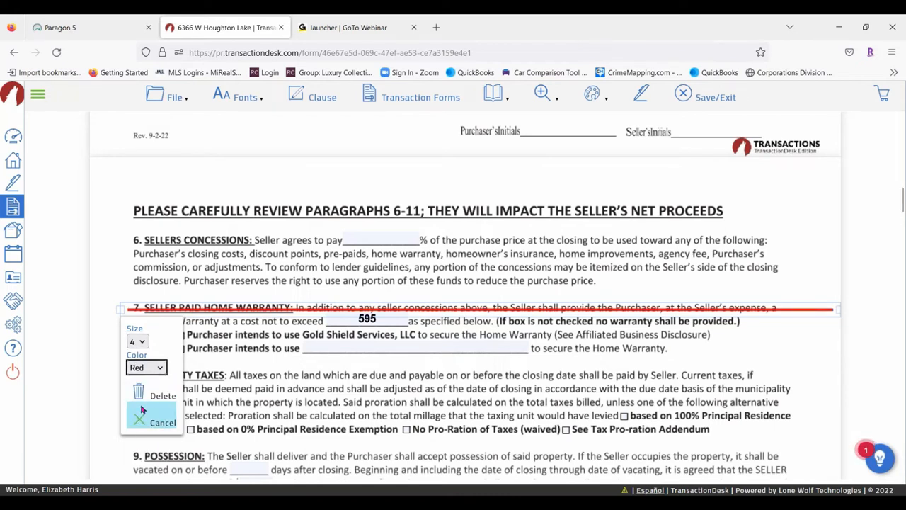
left_click(505, 363)
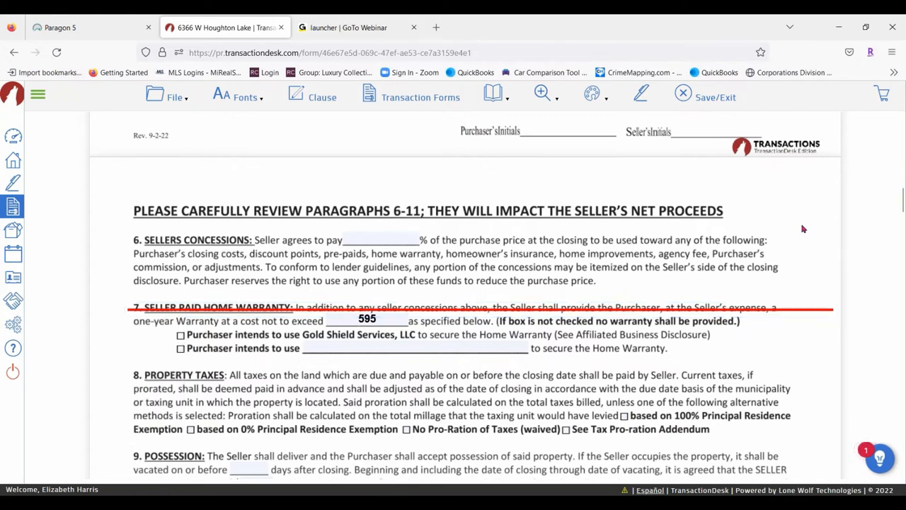
Shorten the red line's right end so it stops at the text
left_click(825, 313)
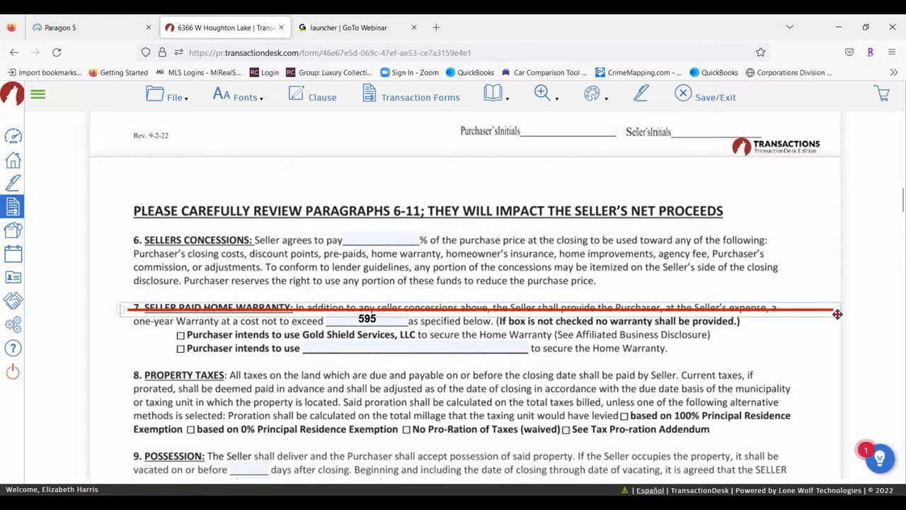
left_click_drag(842, 310, 781, 311)
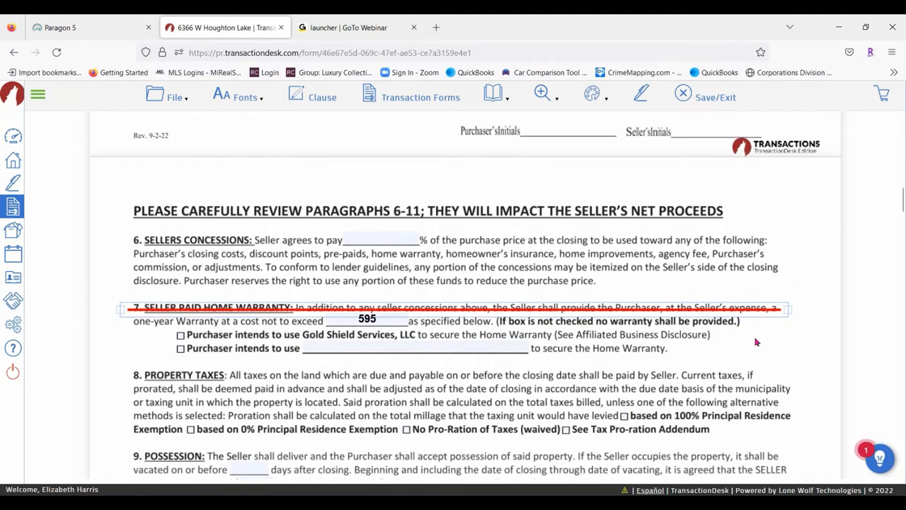
left_click(756, 259)
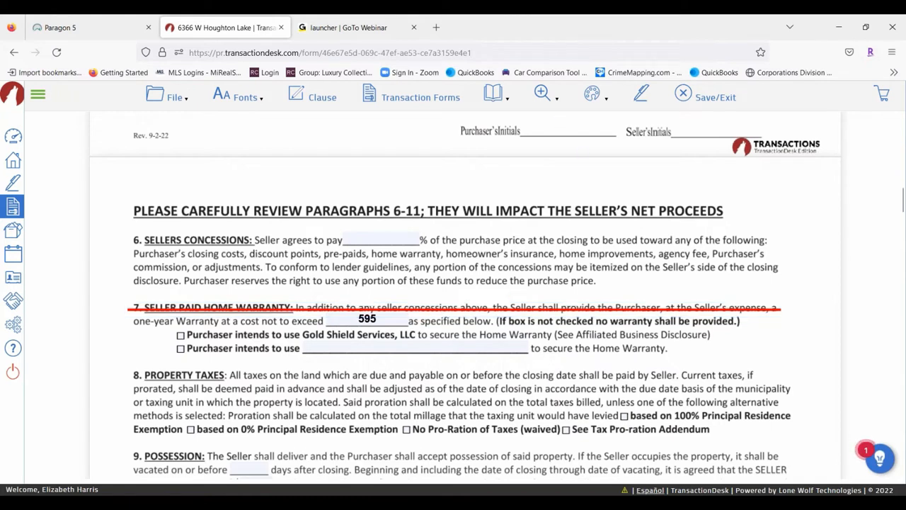
mouse_move(592, 94)
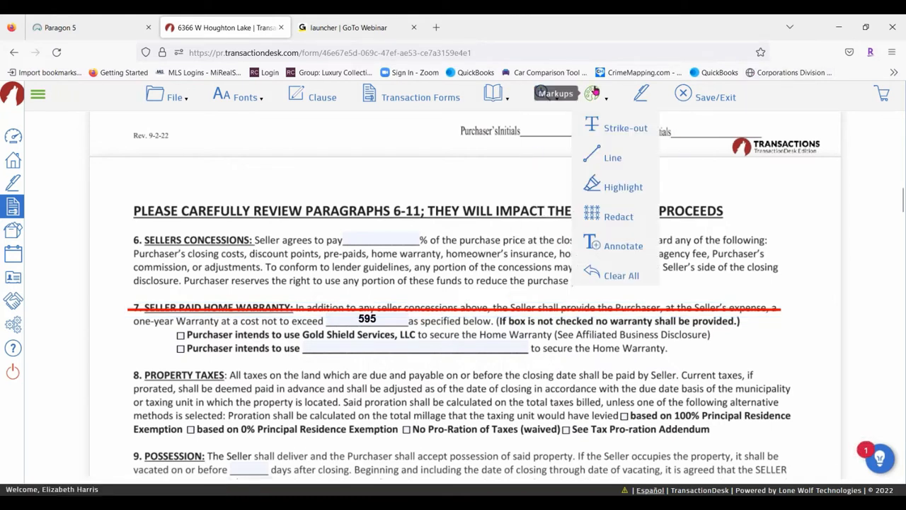
Draw a straight line across the one-year Warranty line of paragraph 7
left_click(608, 155)
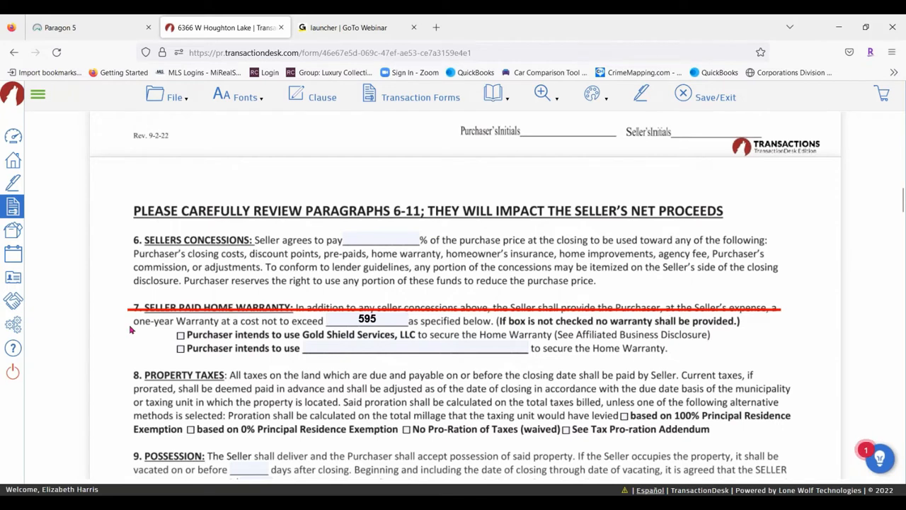
left_click_drag(122, 323, 752, 318)
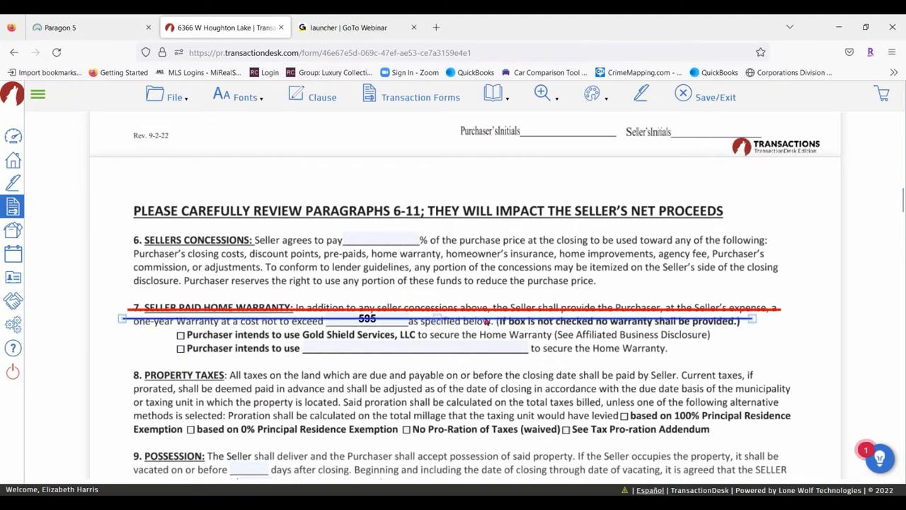
left_click_drag(483, 313, 484, 311)
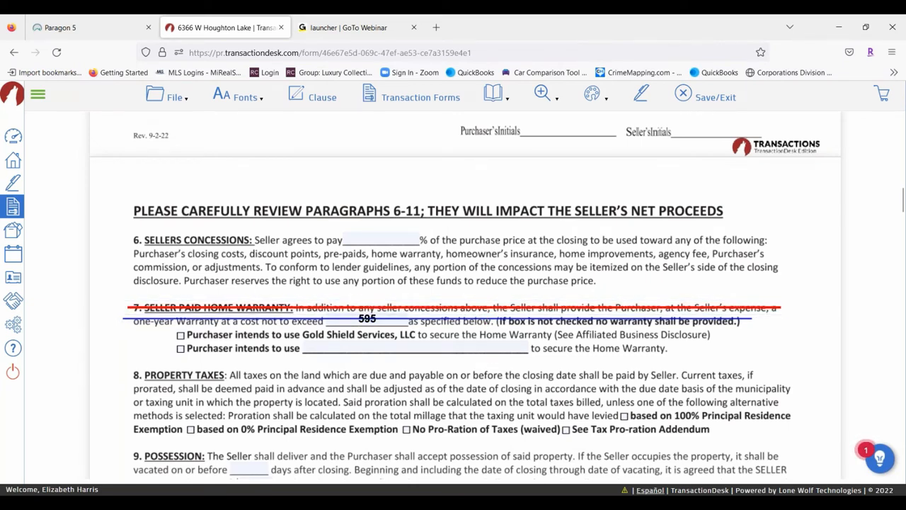
left_click(484, 319)
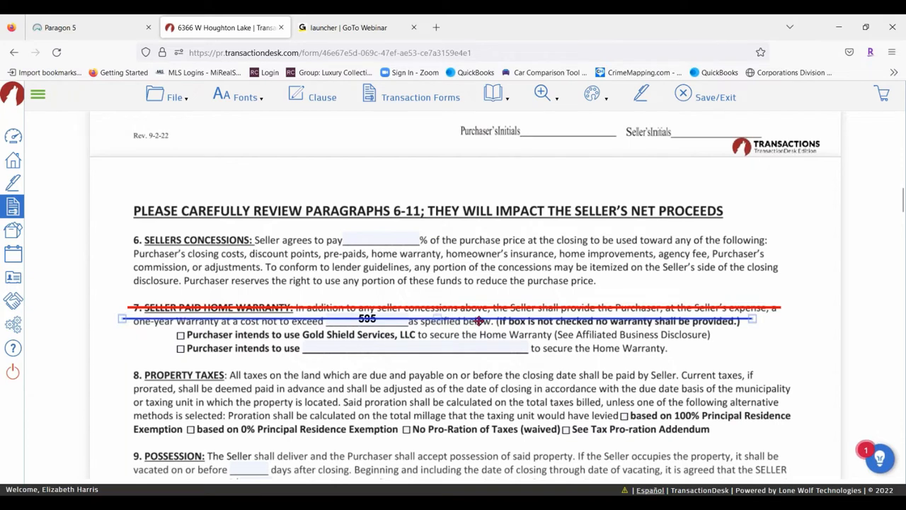
mouse_move(480, 320)
left_mouse_down()
mouse_move(482, 334)
mouse_move(475, 311)
left_mouse_up()
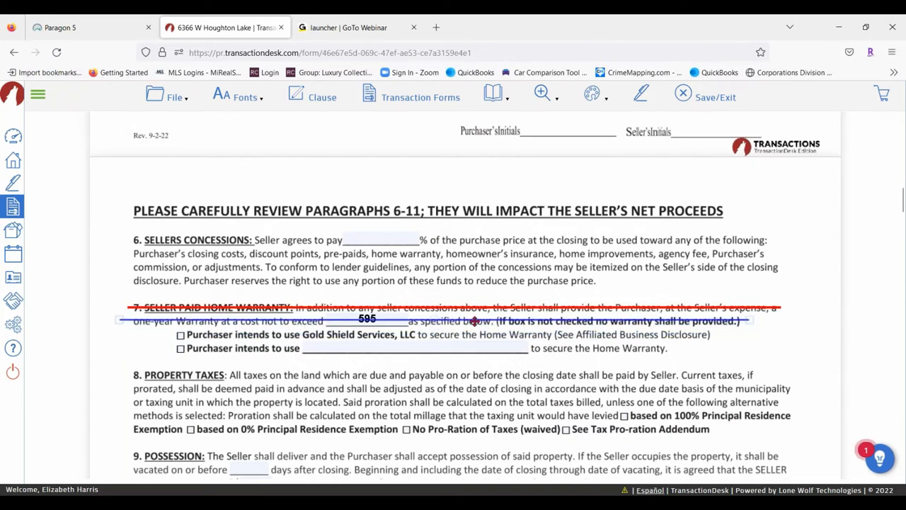
Make the new line size 4 and green
left_click(221, 323)
left_click(137, 348)
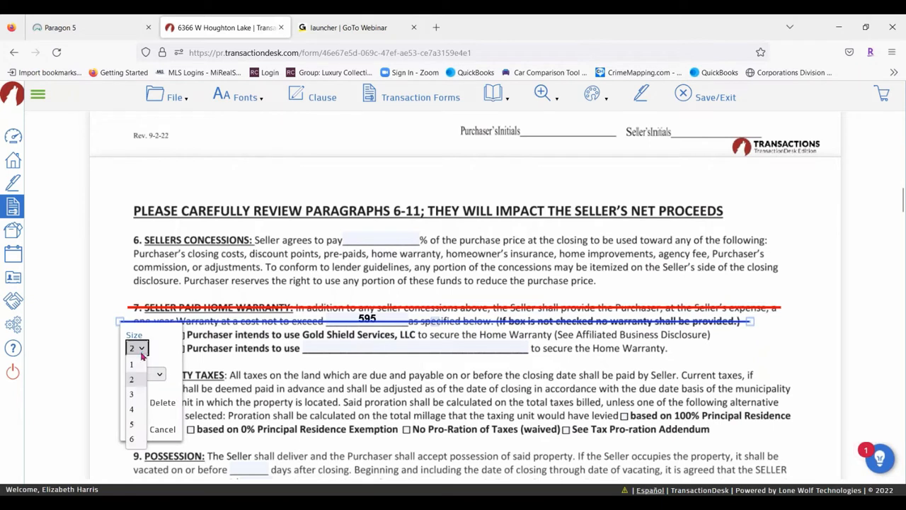
left_click(132, 409)
left_click(142, 373)
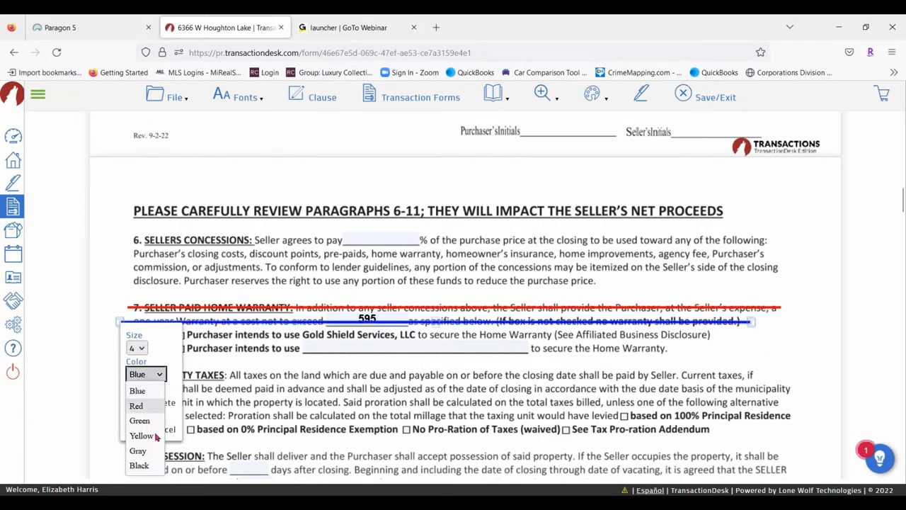
left_click(146, 424)
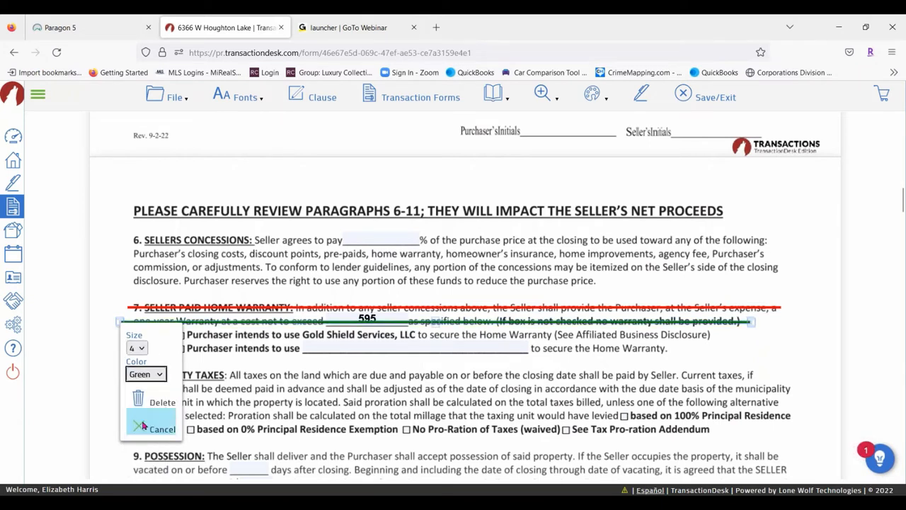
left_click(323, 387)
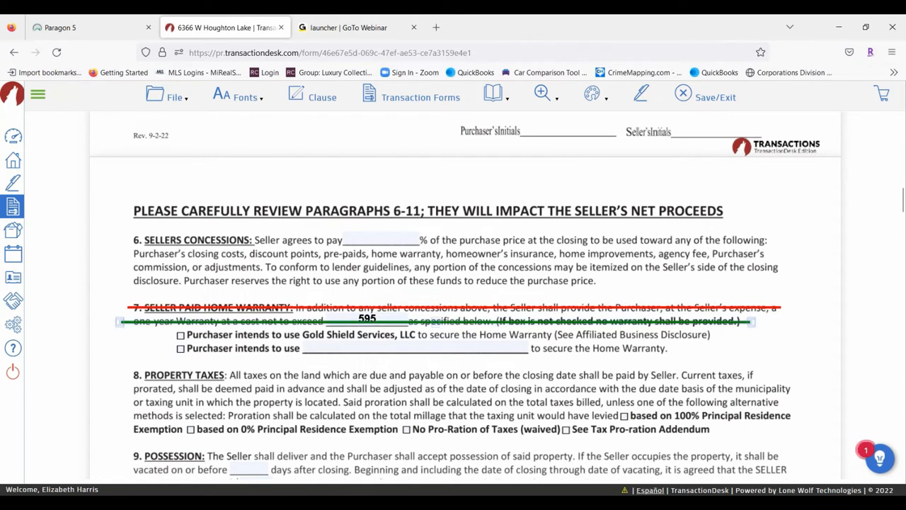
left_click(122, 322)
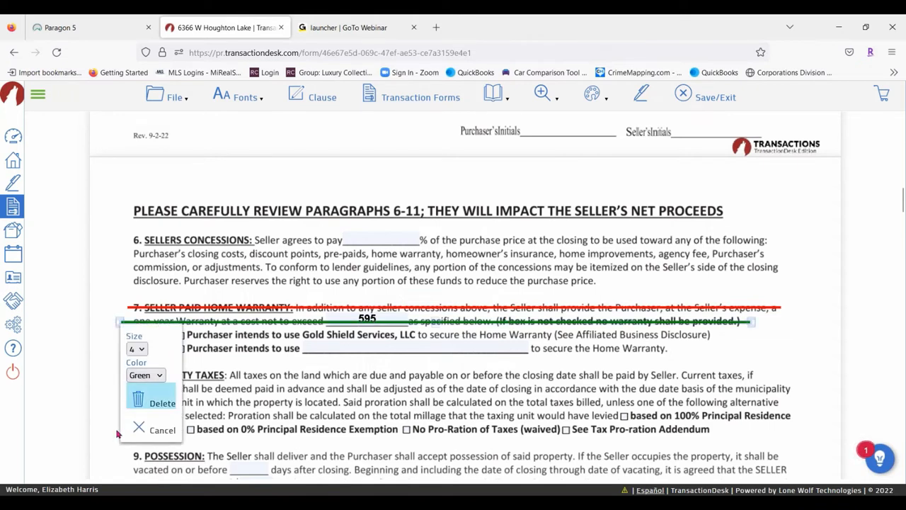
left_click(501, 350)
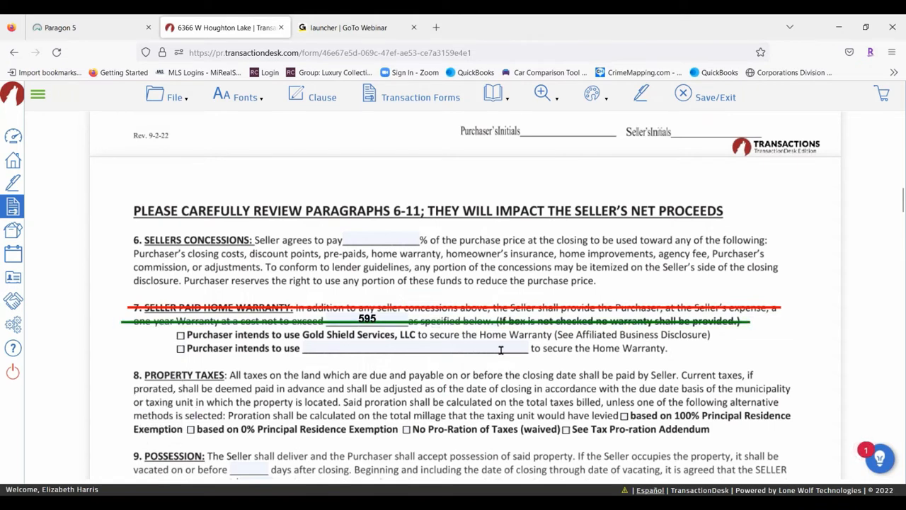
Adjust the green line's right end to fit the text
left_click(671, 322)
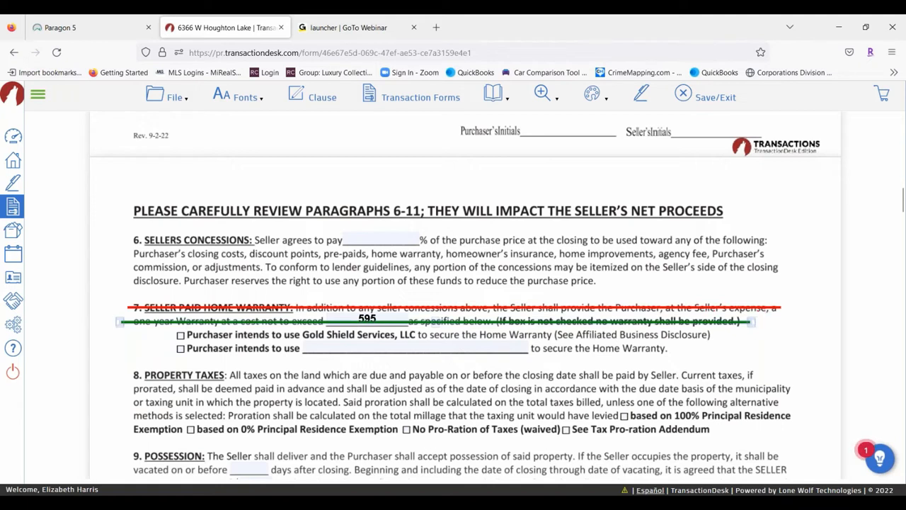
mouse_move(749, 323)
left_mouse_down()
mouse_move(797, 321)
mouse_move(761, 322)
left_mouse_up()
left_click(628, 389)
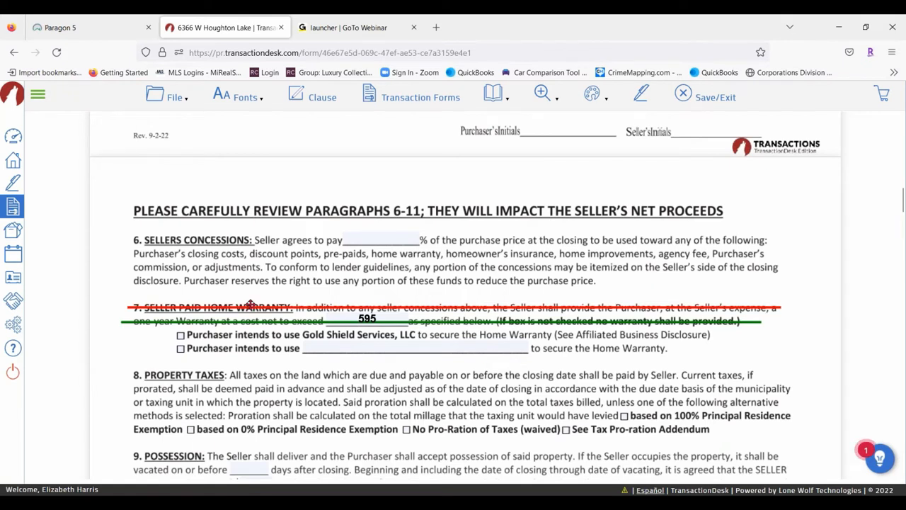
left_click(594, 92)
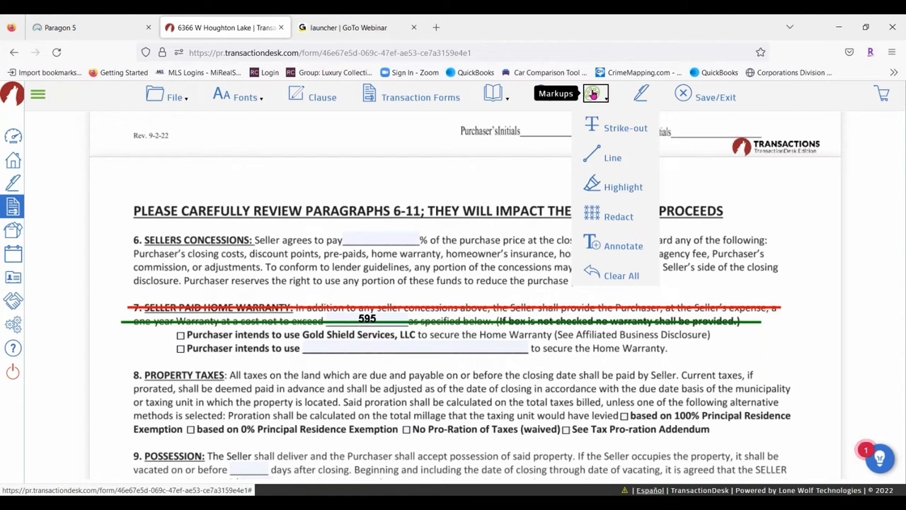
Highlight the whole of paragraph 10, Sewer and Water Charges
left_click(632, 188)
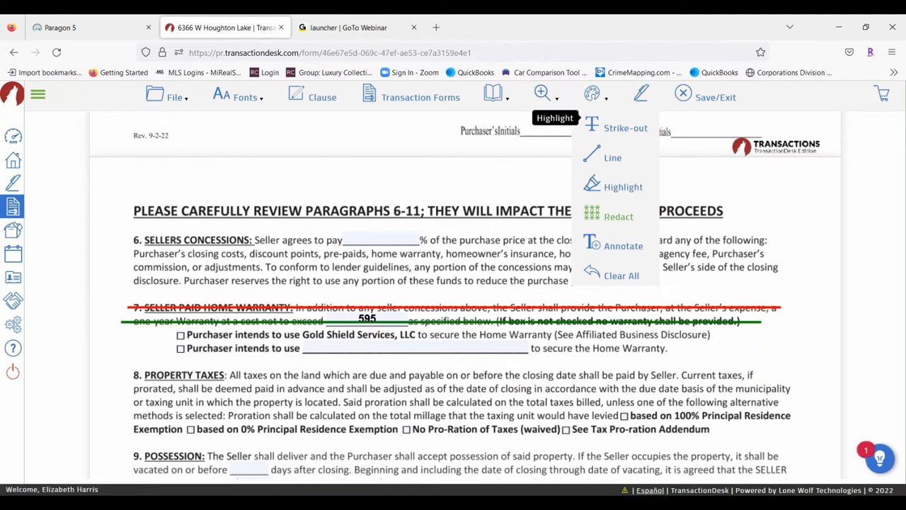
scroll(319, 343, "down", 1)
scroll(319, 343, "down", 3)
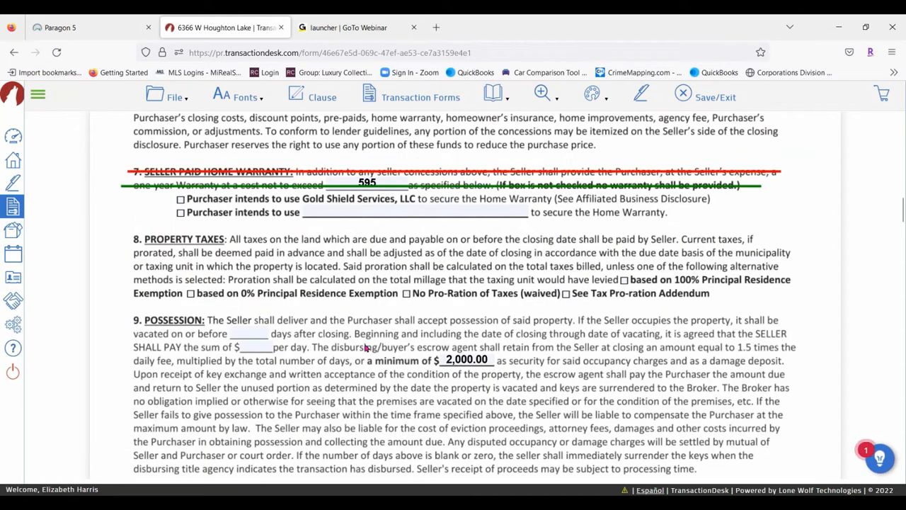
scroll(362, 344, "down", 2)
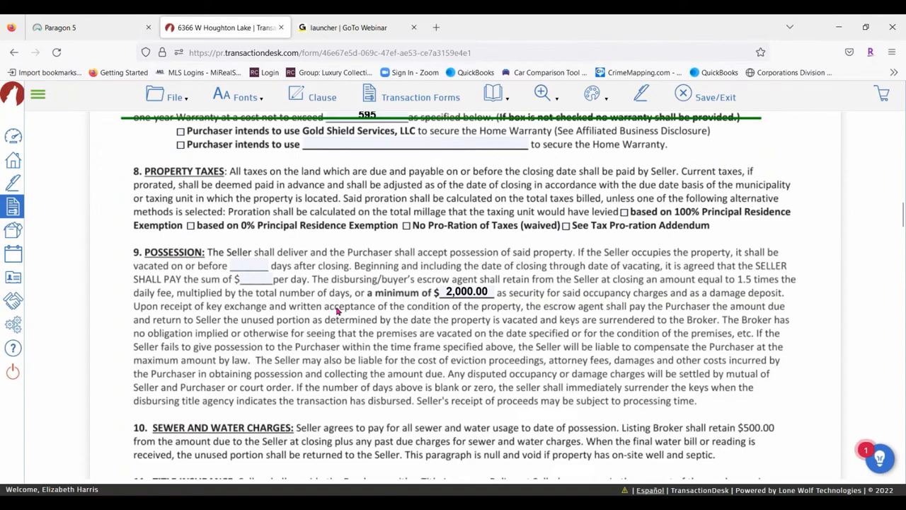
scroll(338, 310, "down", 4)
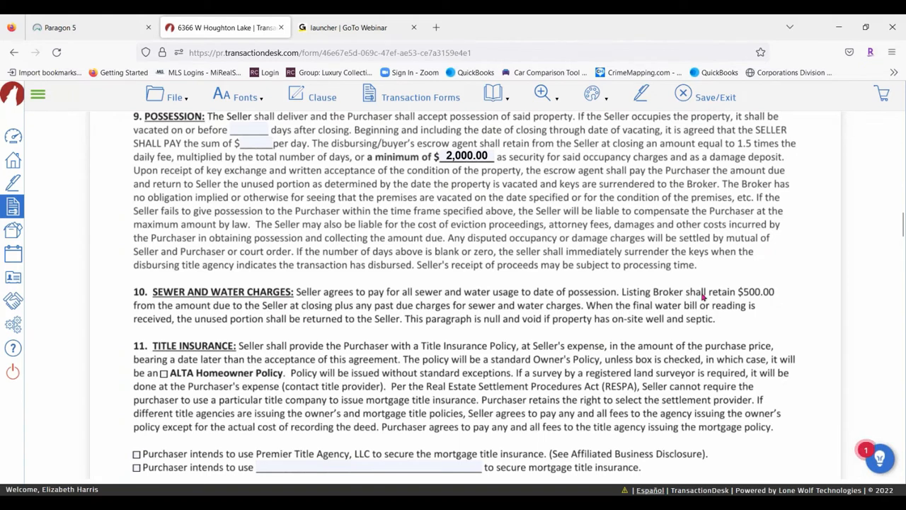
left_click(592, 94)
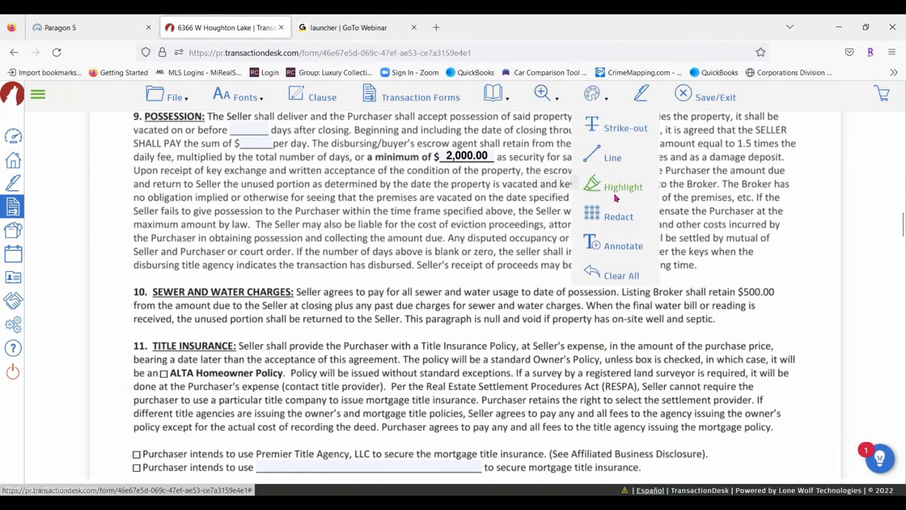
left_click(622, 186)
left_click_drag(122, 283, 789, 330)
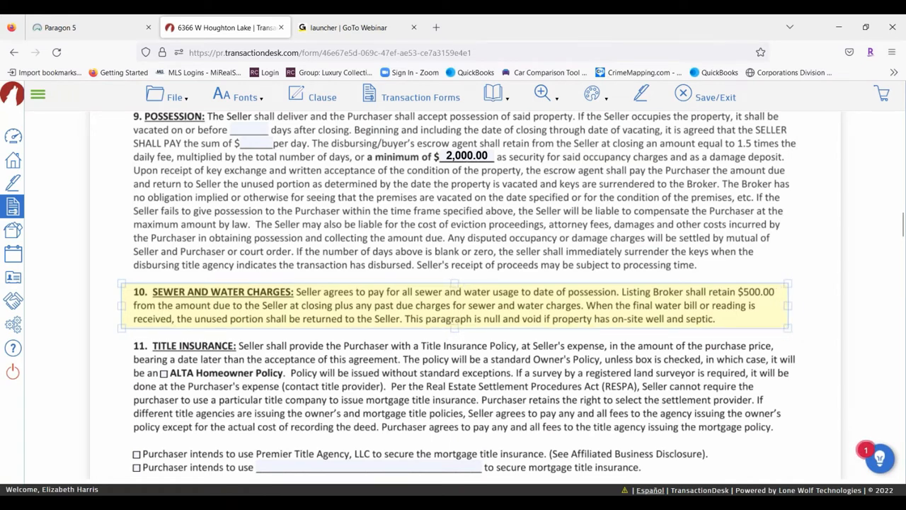
left_click_drag(339, 313, 343, 312)
mouse_move(791, 306)
left_mouse_down()
mouse_move(803, 312)
mouse_move(783, 307)
left_mouse_up()
Set the highlight colour to red with 30% opacity
left_click(316, 298)
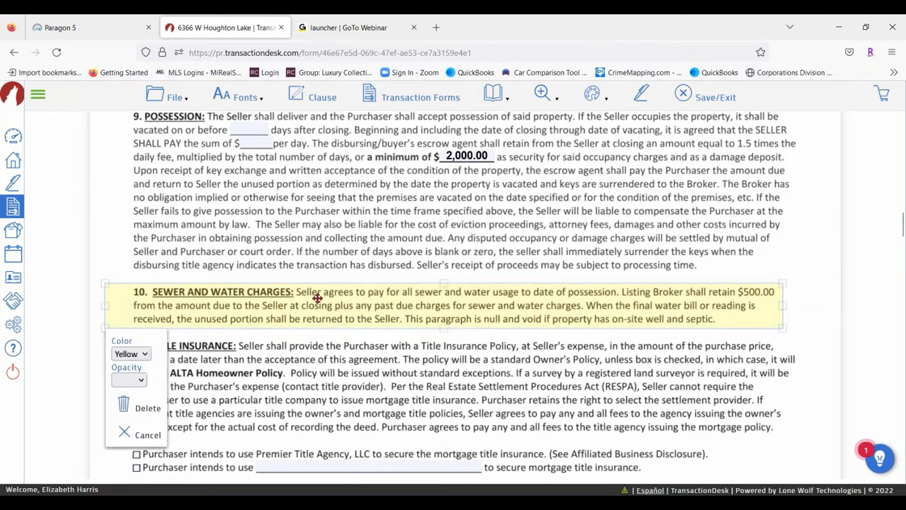
left_click(138, 353)
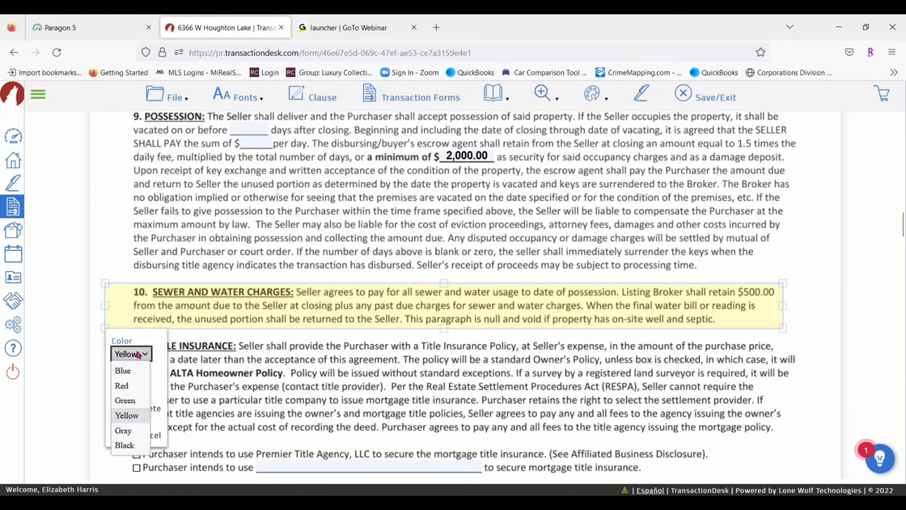
left_click(126, 383)
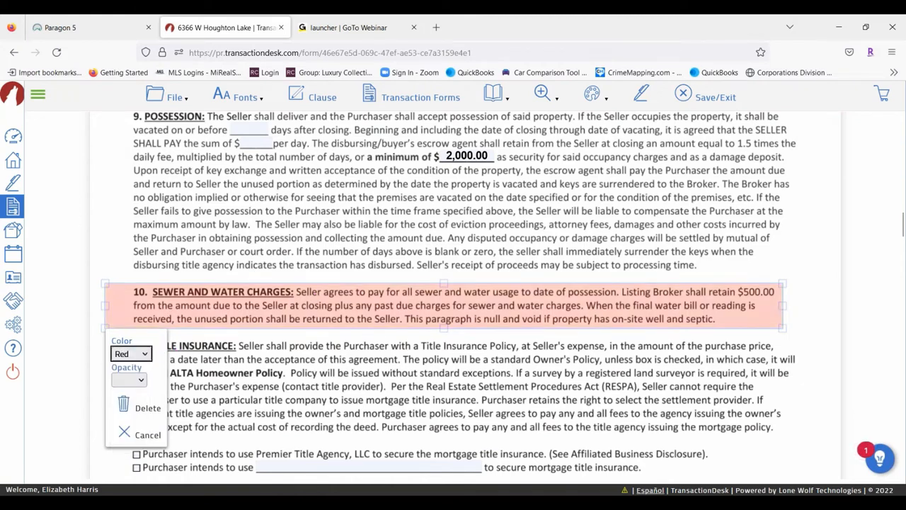
left_click(140, 382)
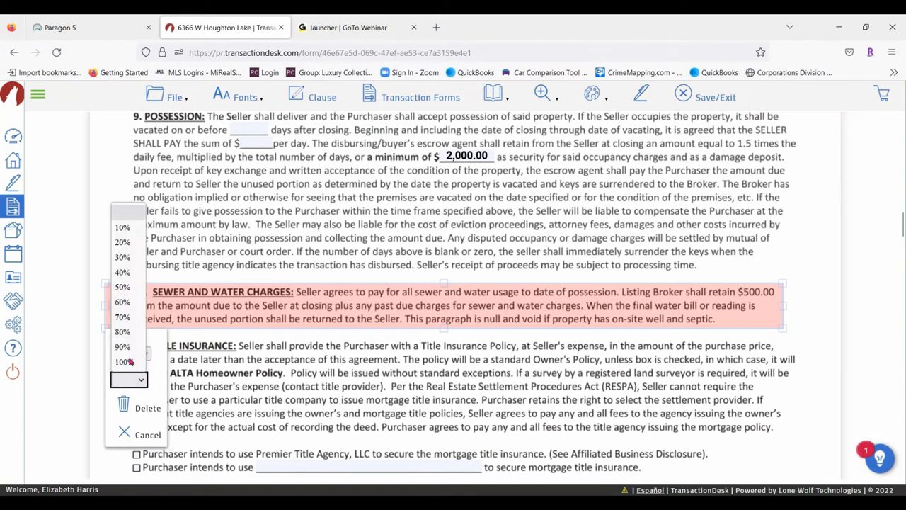
left_click(124, 287)
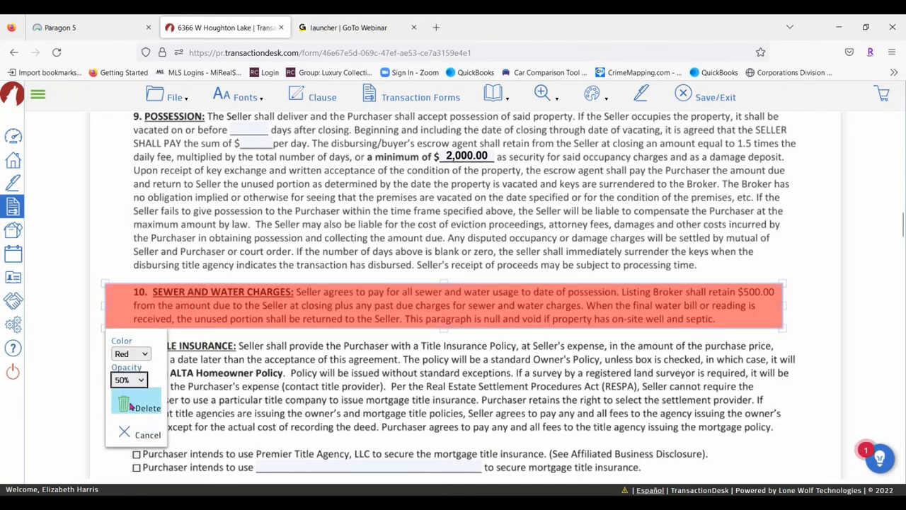
left_click(135, 381)
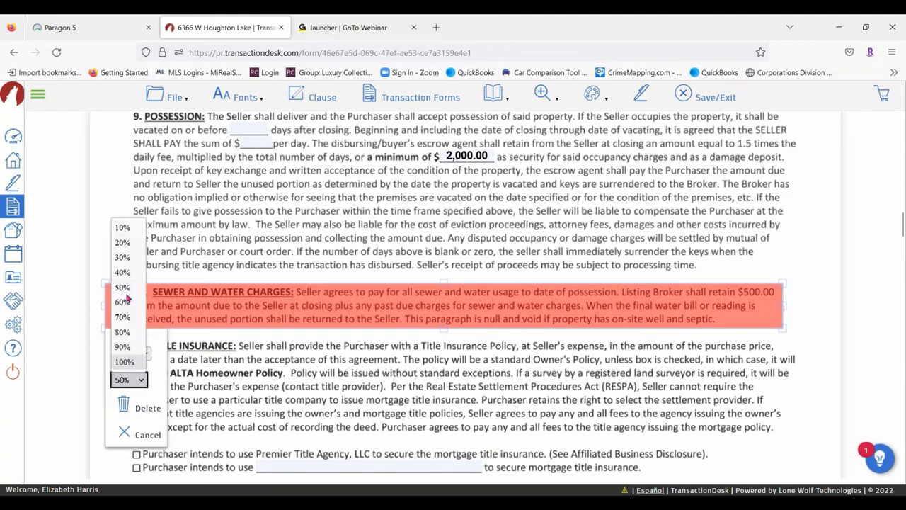
left_click(122, 257)
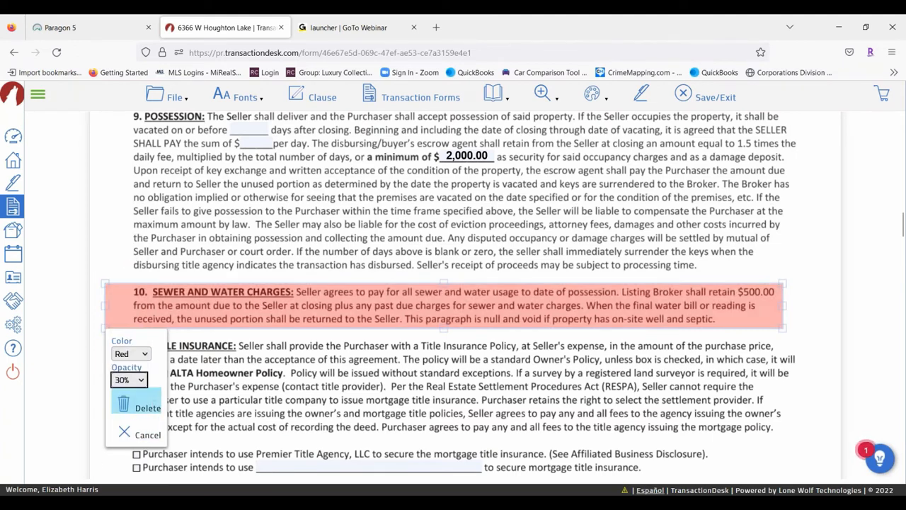
left_click(806, 226)
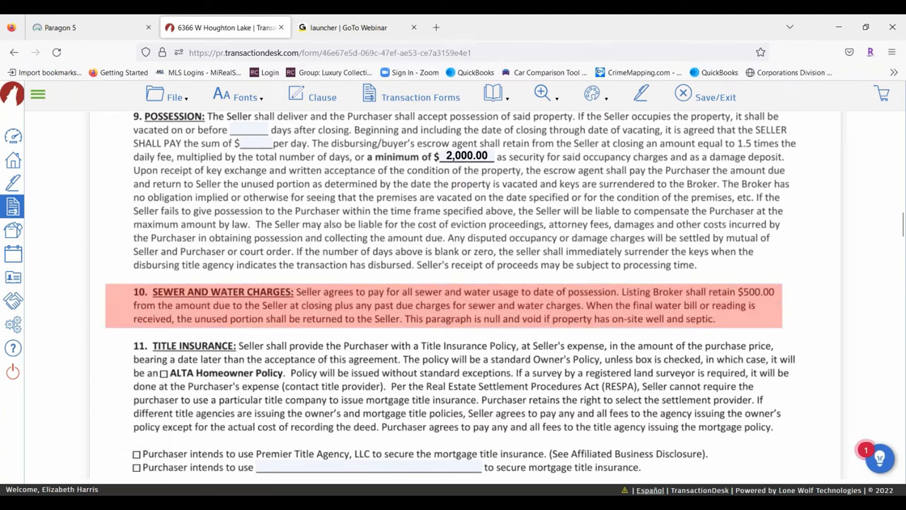
left_click(595, 97)
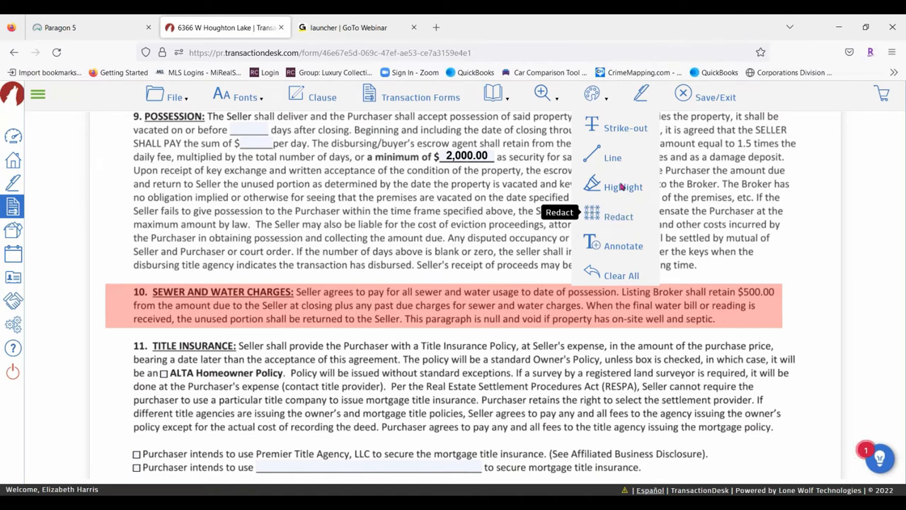
Cover paragraph 13, Gas Oil & Mineral Rights, with an asterisk strike-out box fitted to it
left_click(635, 128)
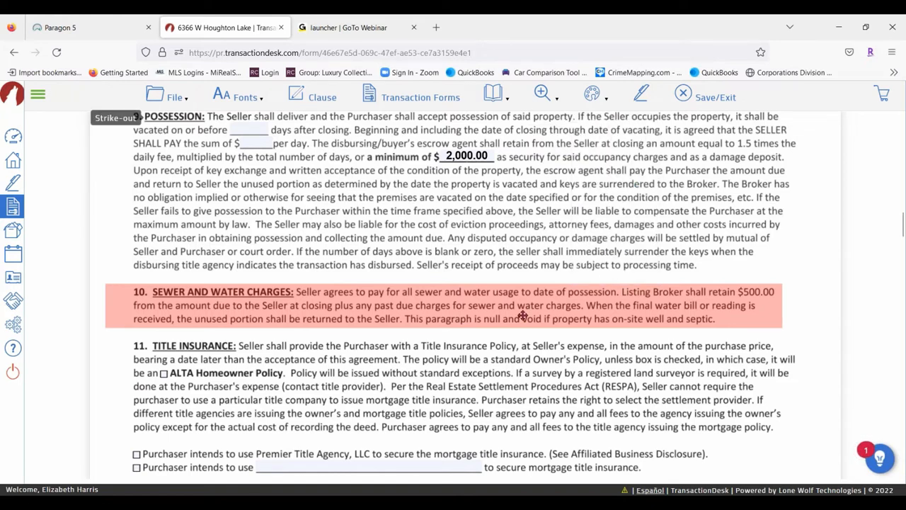
scroll(317, 222, "down", 4)
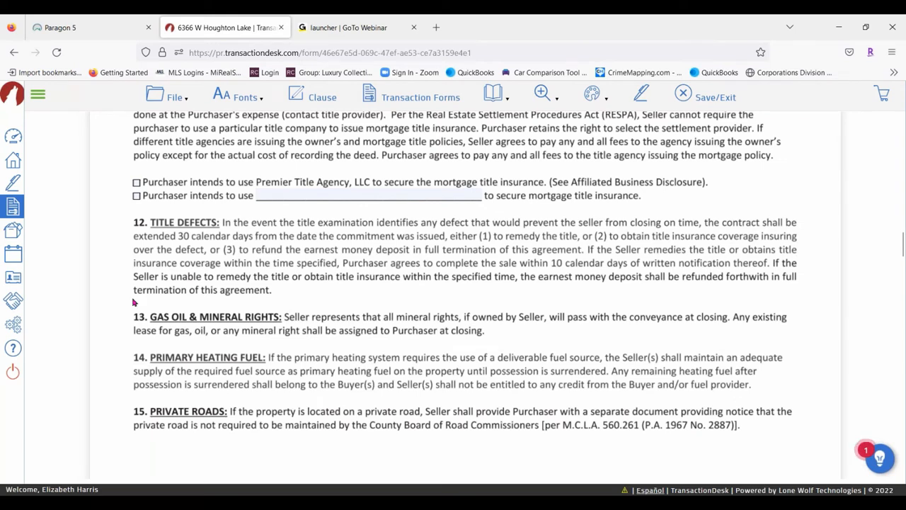
left_click_drag(119, 303, 804, 347)
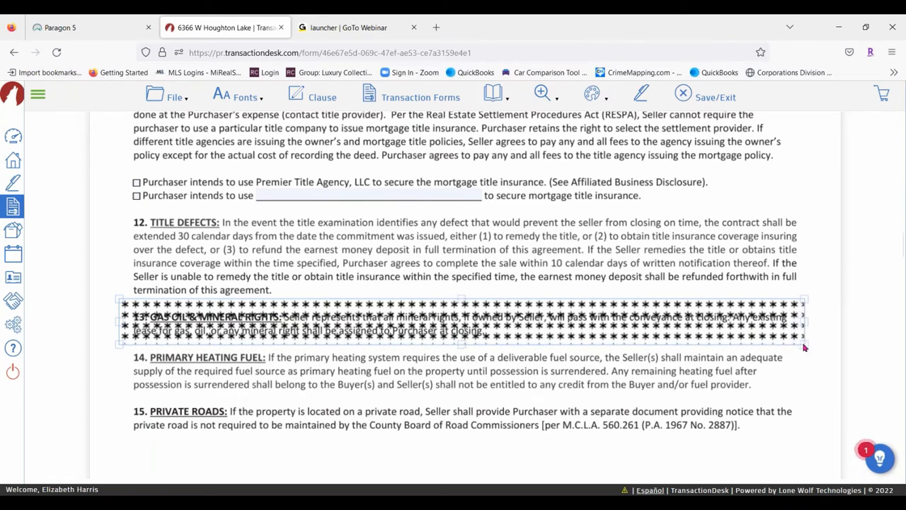
left_click_drag(804, 347, 804, 347)
left_click(423, 318)
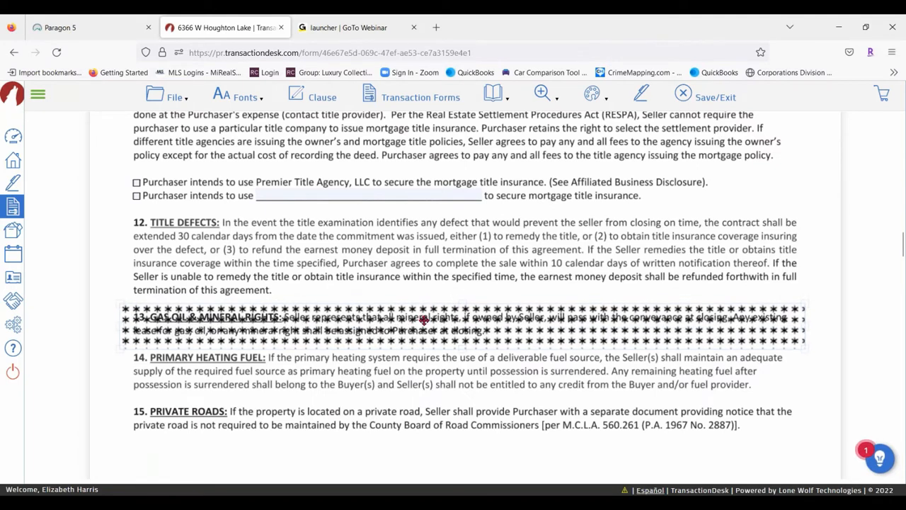
left_click_drag(422, 319, 422, 313)
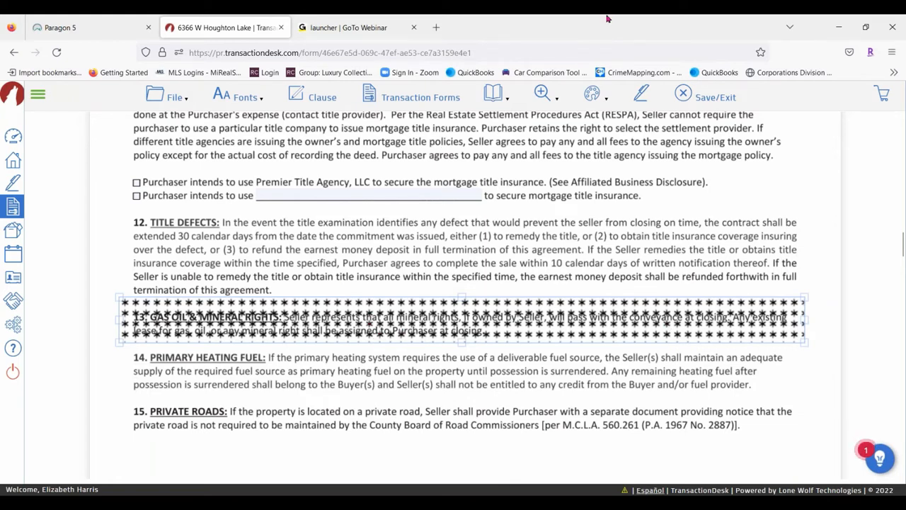
left_click(599, 95)
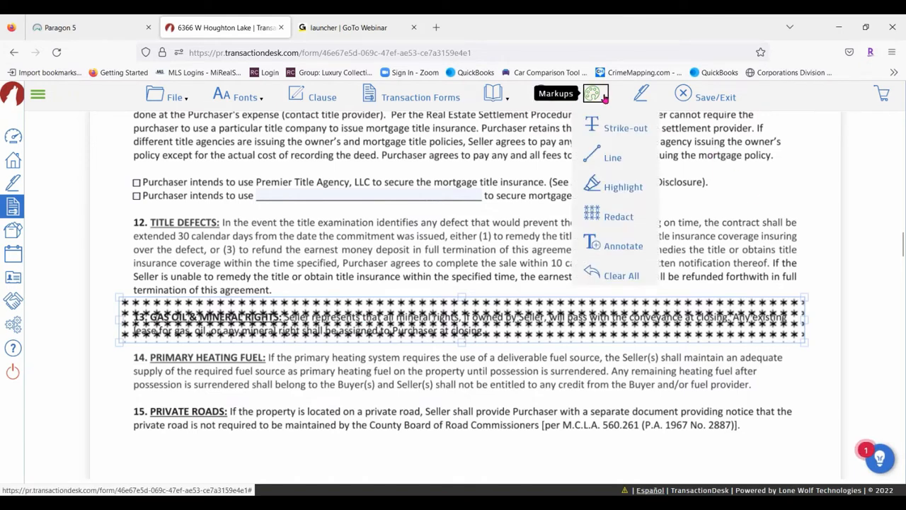
left_click(617, 248)
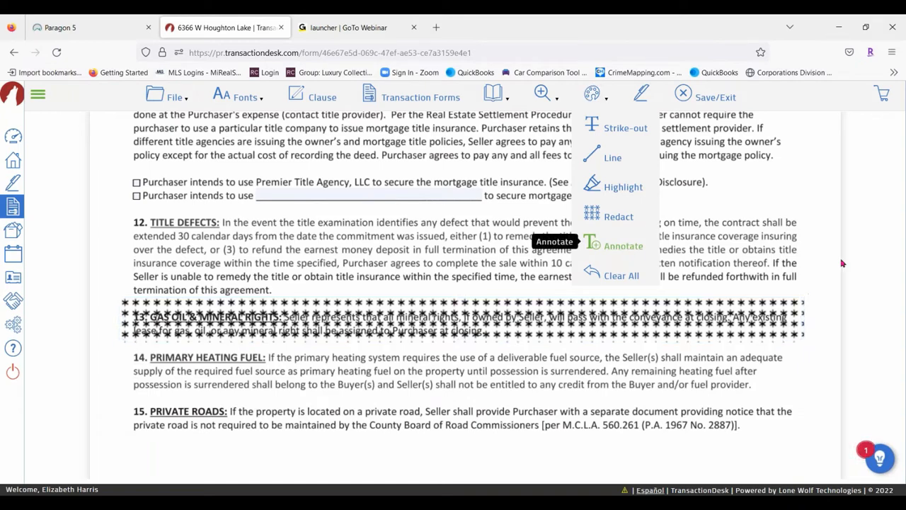
scroll(418, 286, "down", 4)
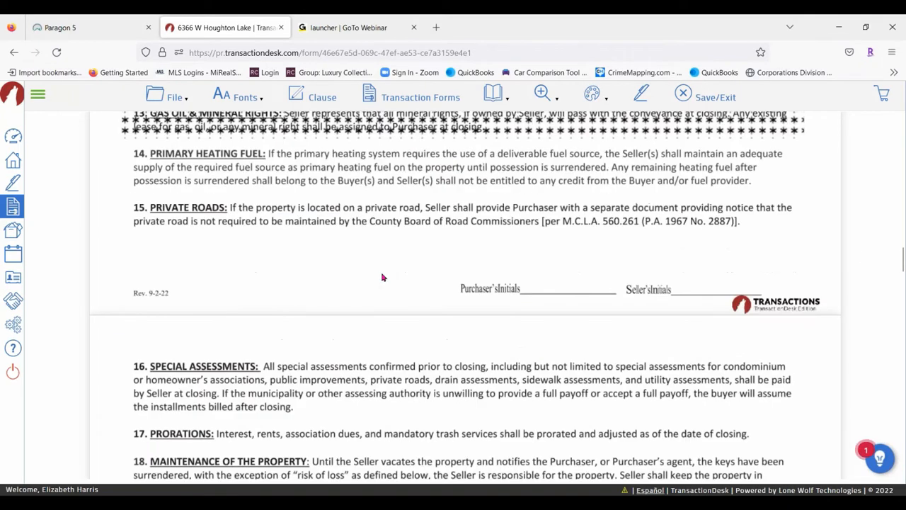
scroll(382, 276, "down", 15)
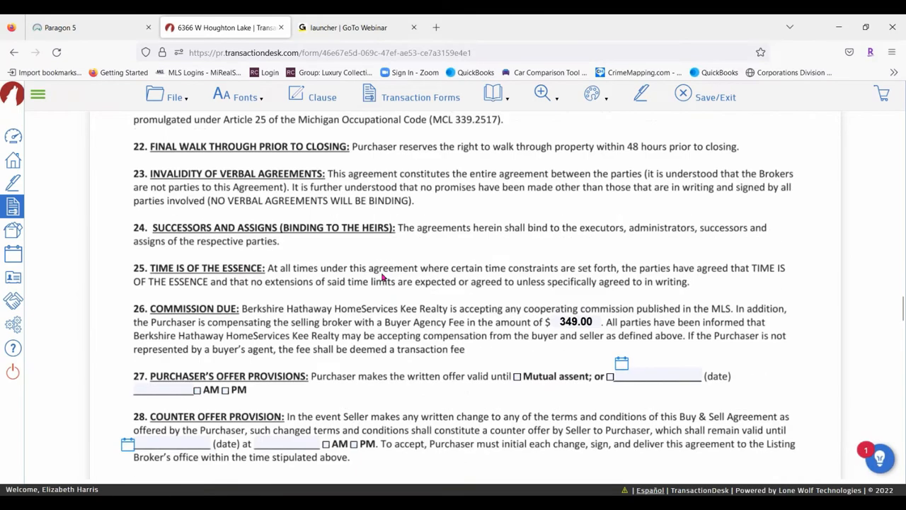
Scroll through the agreement to find the Seller's Concessions blank in paragraph 6
scroll(326, 283, "down", 3)
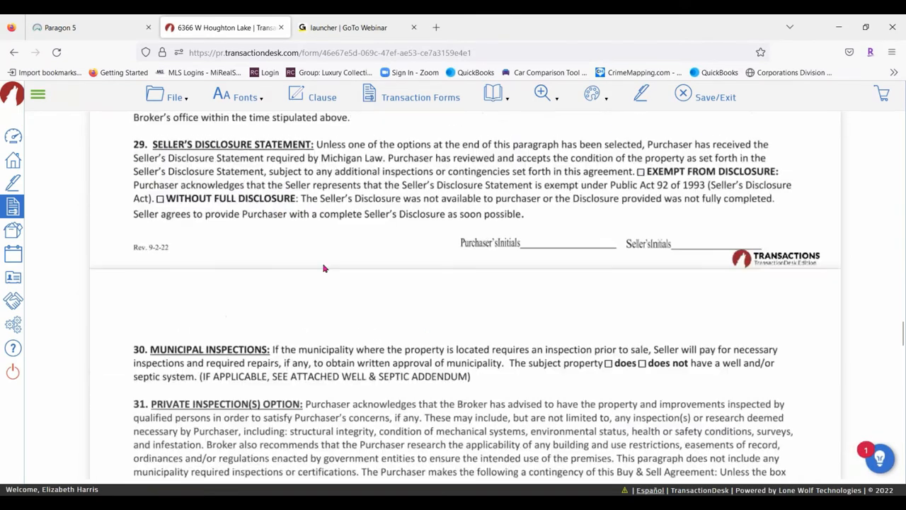
scroll(361, 259, "down", 6)
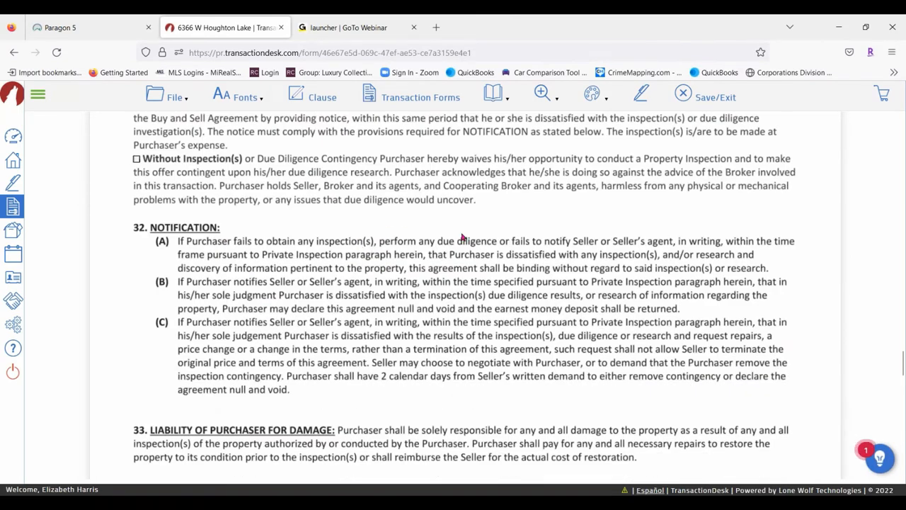
scroll(462, 237, "down", 6)
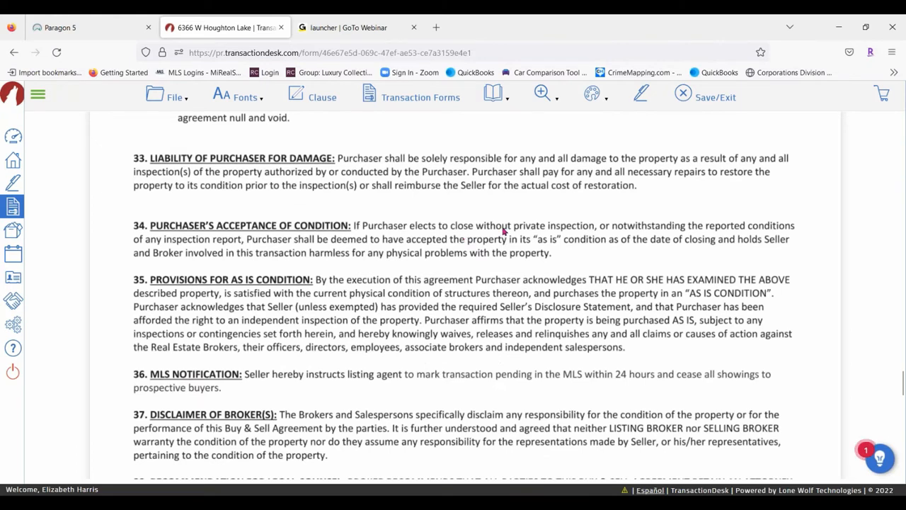
scroll(504, 231, "down", 11)
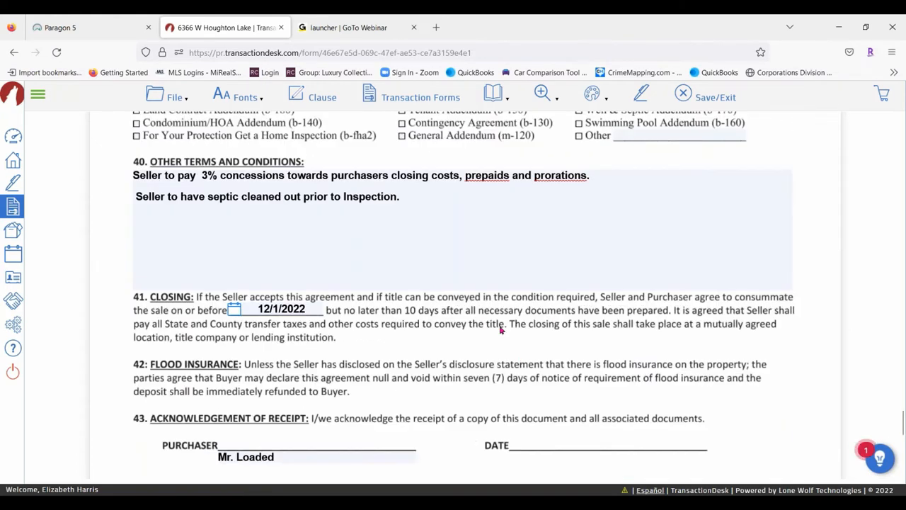
scroll(459, 285, "down", 7)
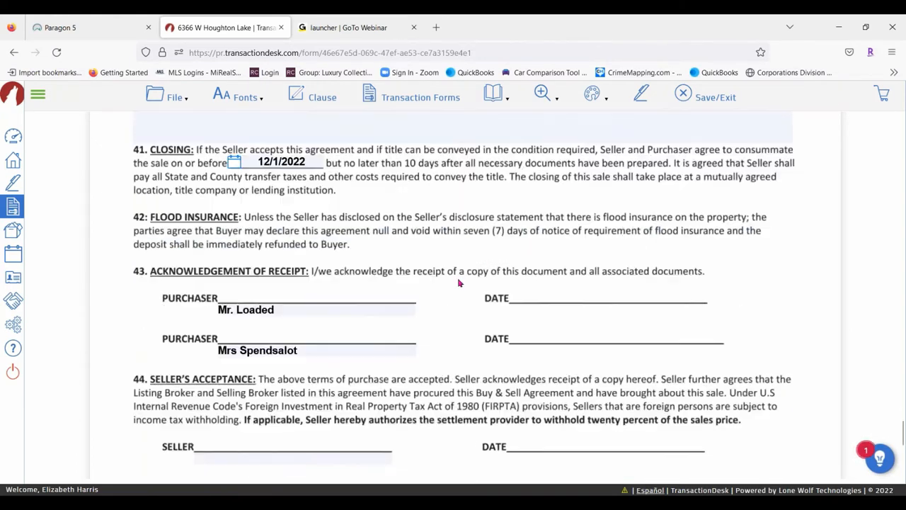
scroll(489, 352, "up", 20)
scroll(489, 353, "up", 20)
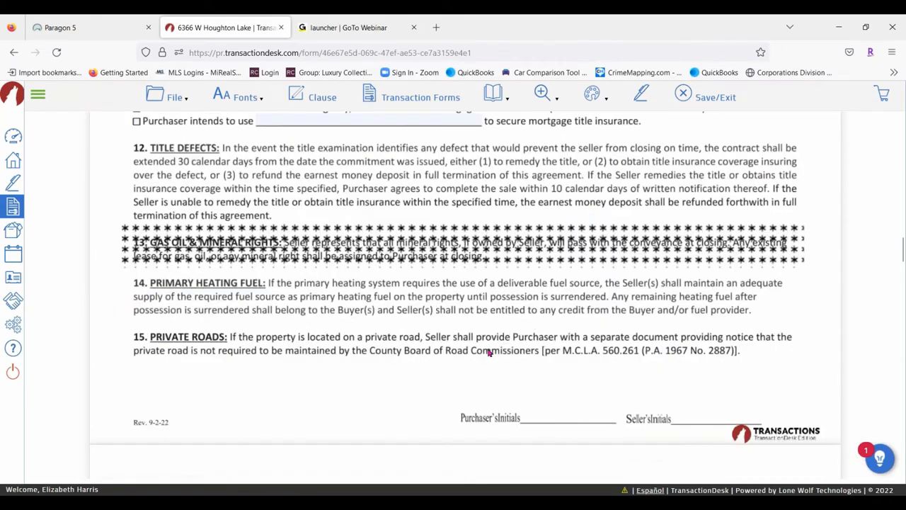
scroll(595, 251, "down", 8)
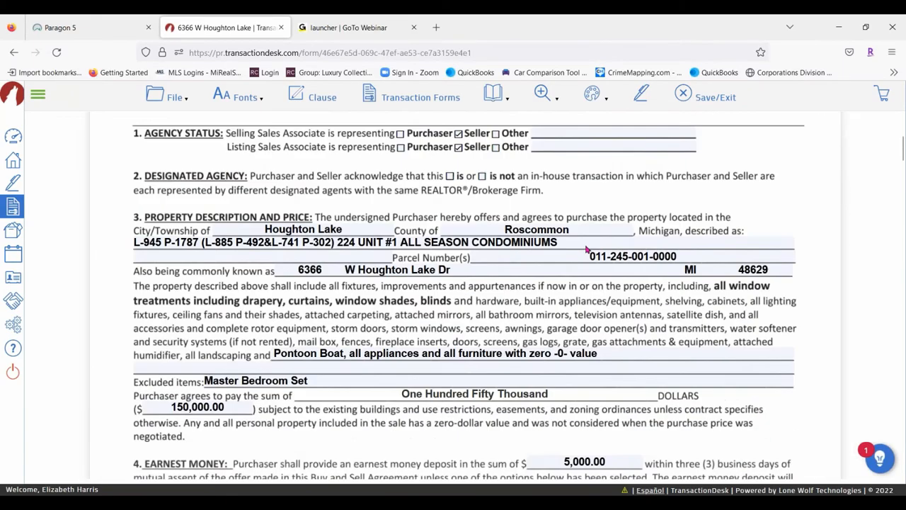
scroll(415, 226, "down", 4)
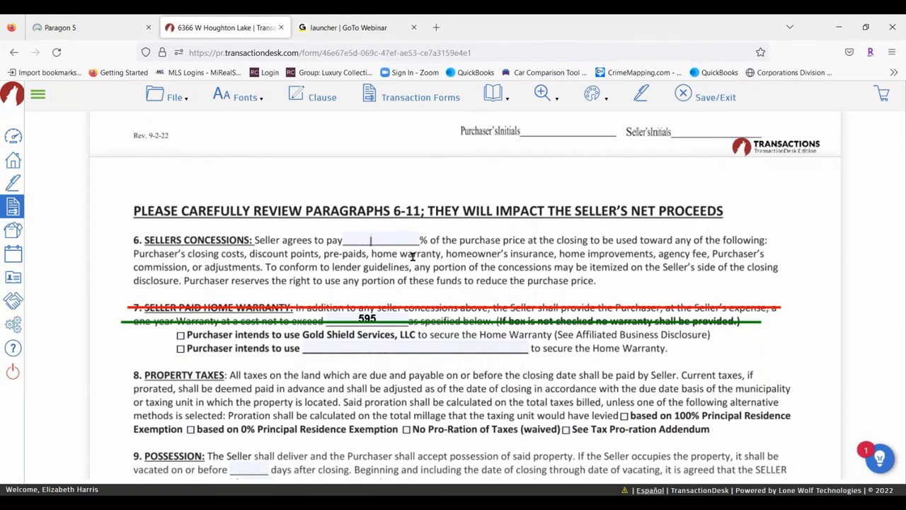
Complete the concessions amount as $5,000 and nudge it onto its blank line
type("00")
type(",")
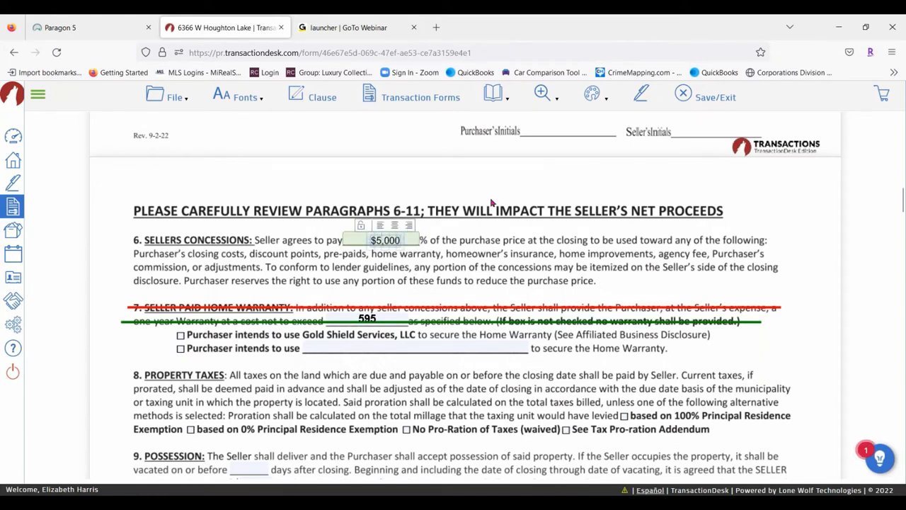
left_click(398, 240)
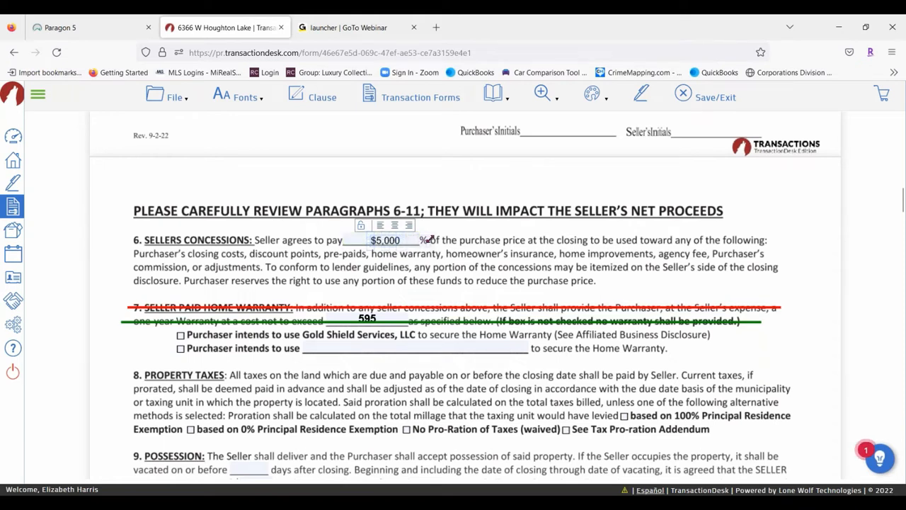
left_click(452, 260)
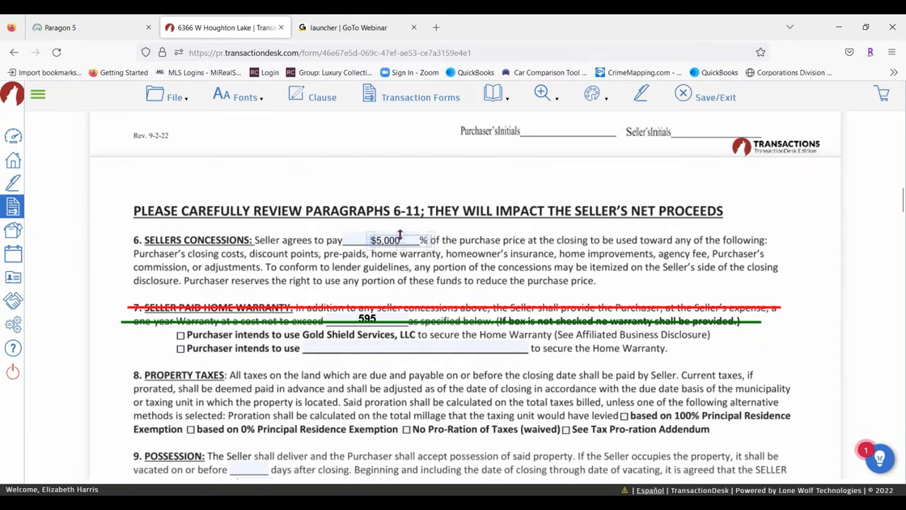
left_click_drag(397, 234, 395, 233)
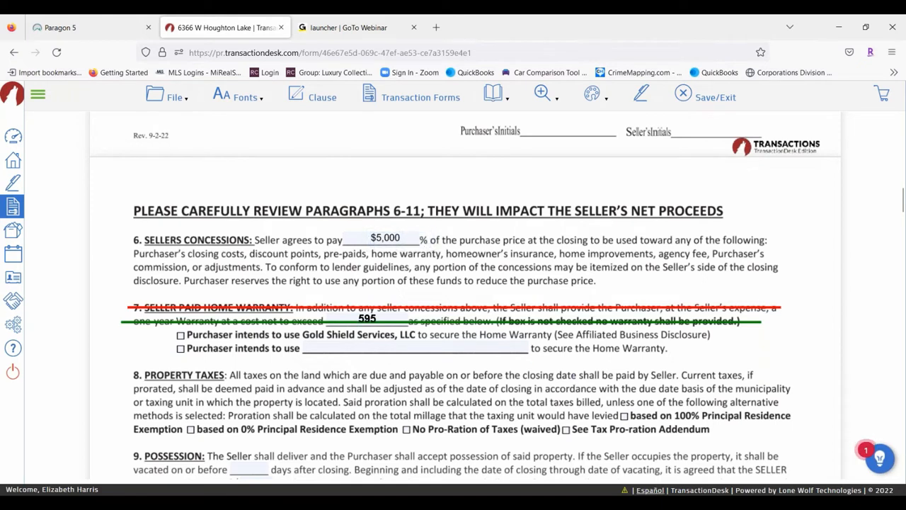
left_click(404, 238)
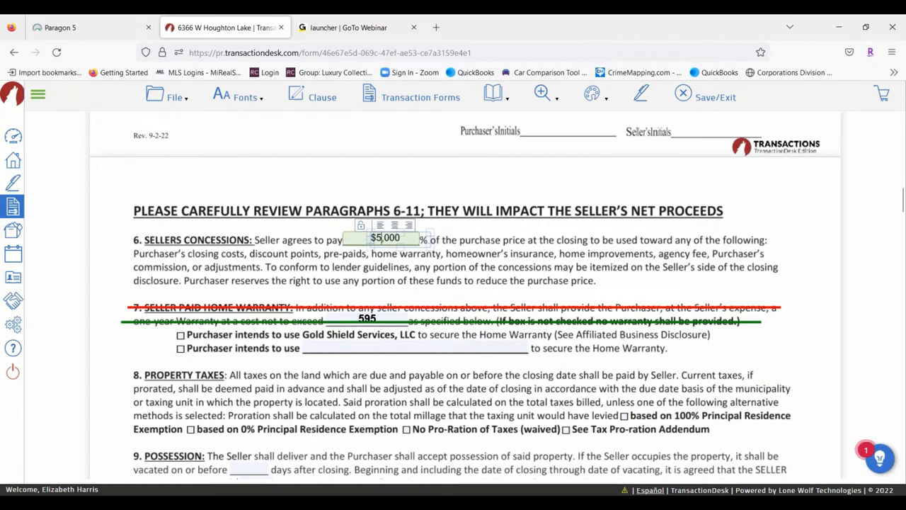
Give the $5,000 amount field a white background
right_click(386, 238)
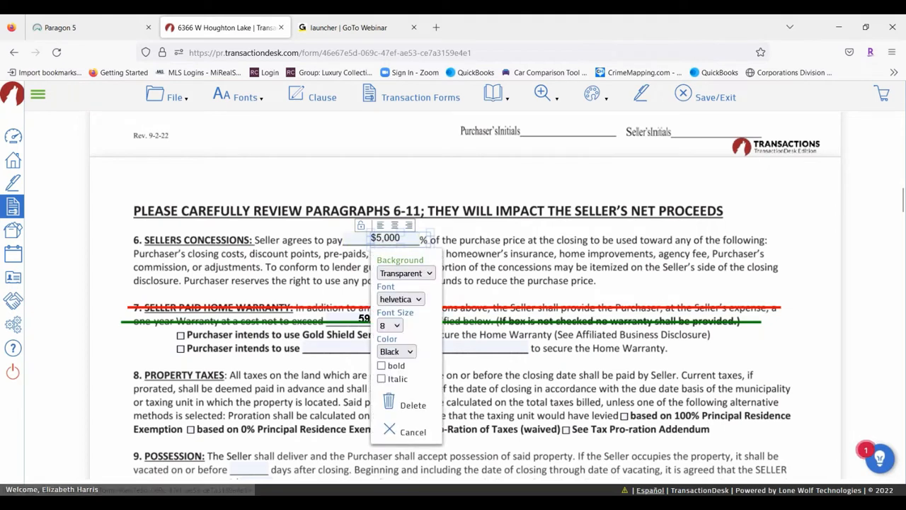
left_click(427, 276)
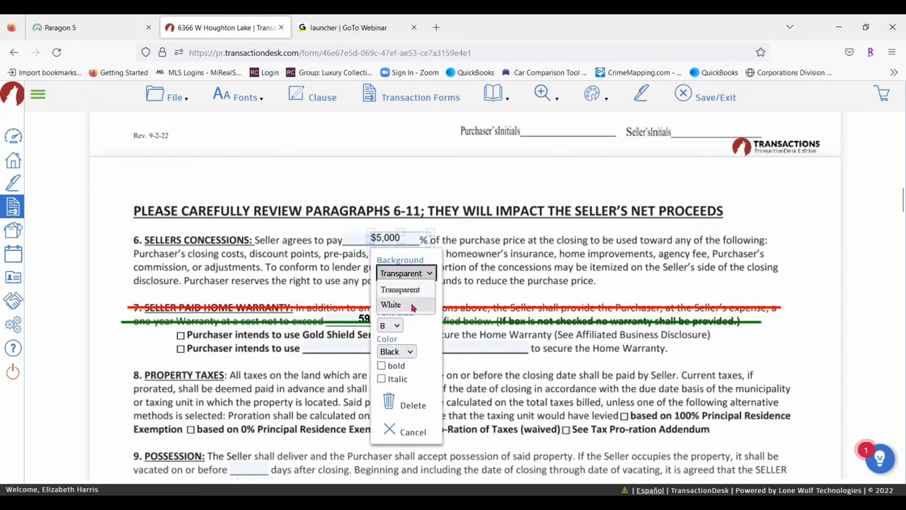
left_click(415, 304)
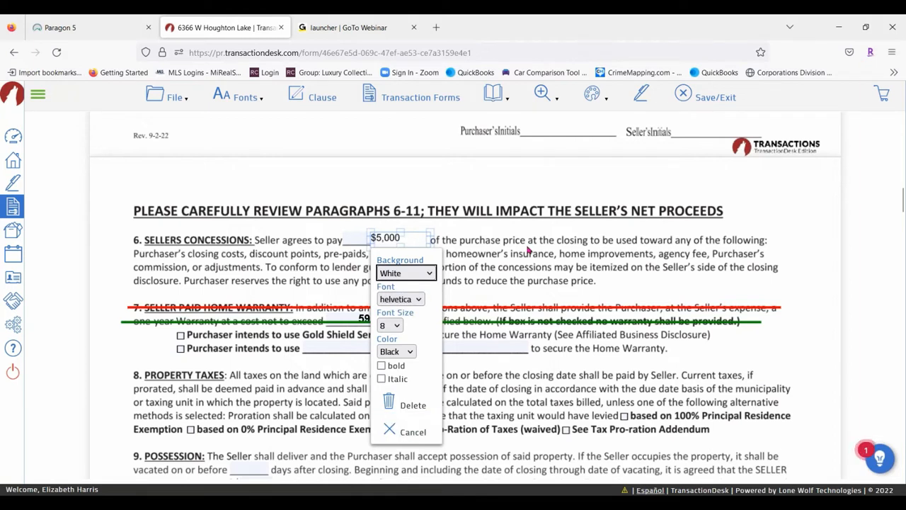
left_click(352, 345)
left_click(405, 239)
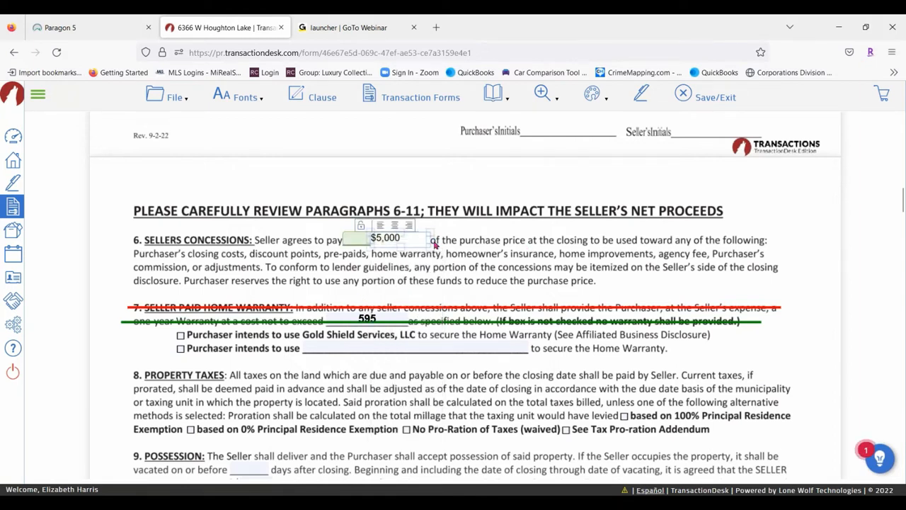
left_click(427, 238)
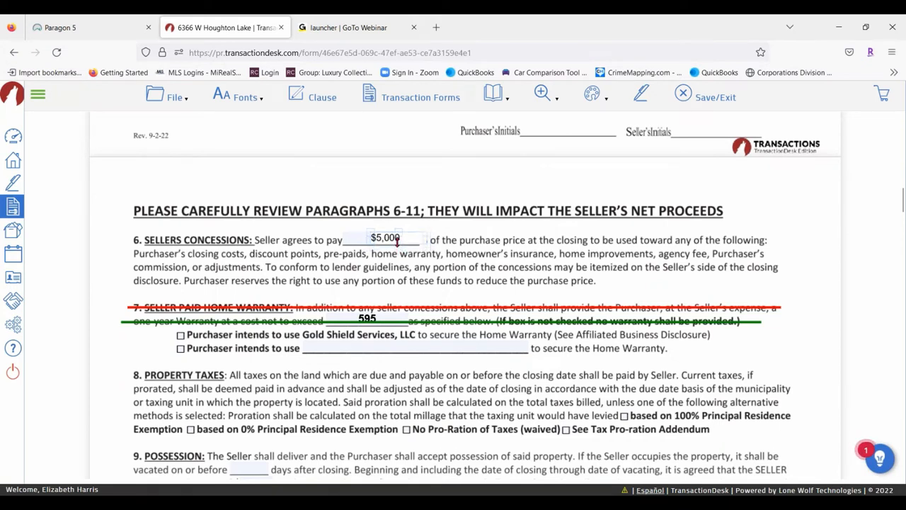
left_click(474, 271)
Make the $5,000 text bold, red and 10-point, then nudge it into place
left_click(397, 236)
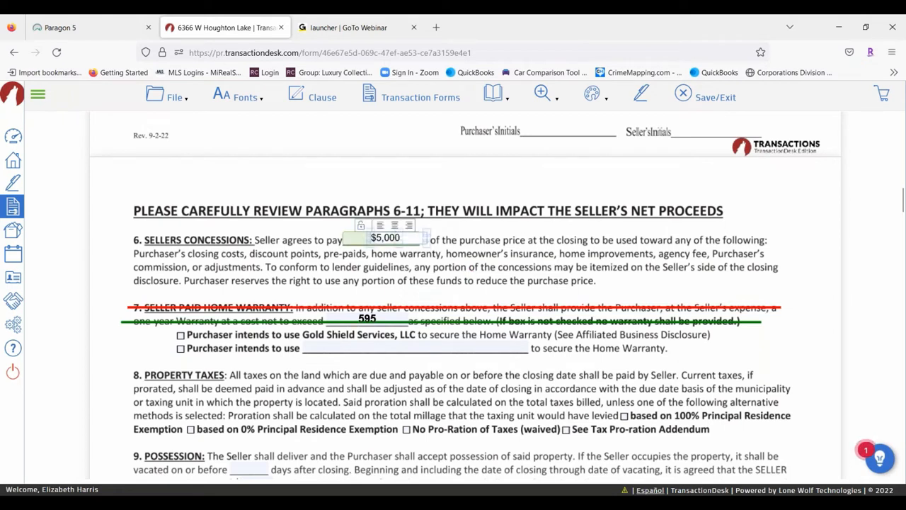
right_click(397, 235)
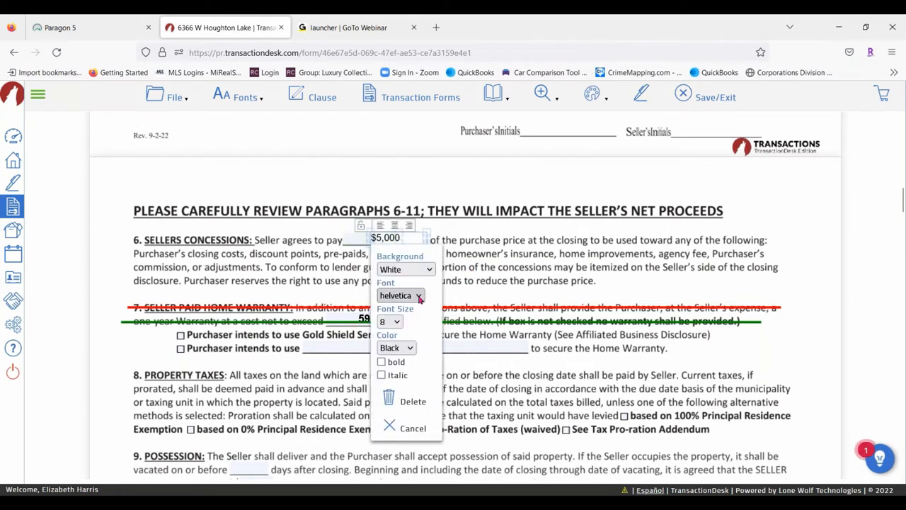
left_click(397, 321)
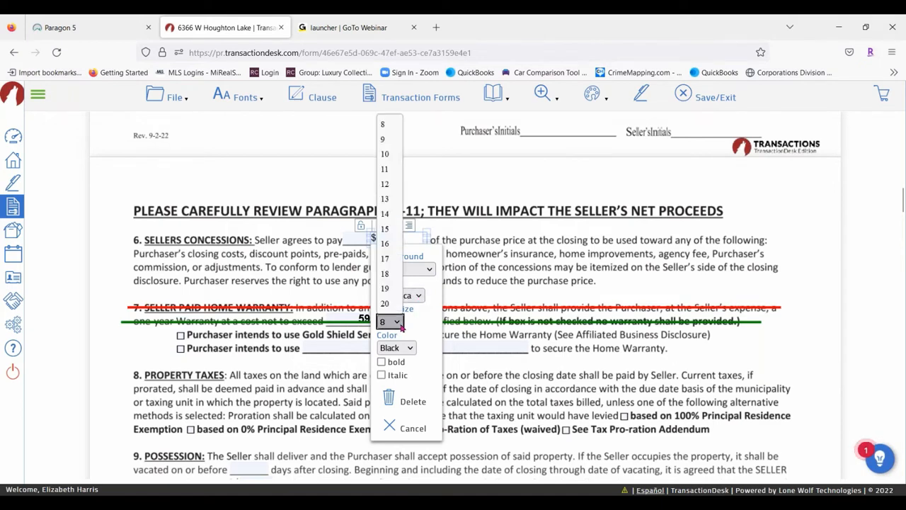
left_click(385, 153)
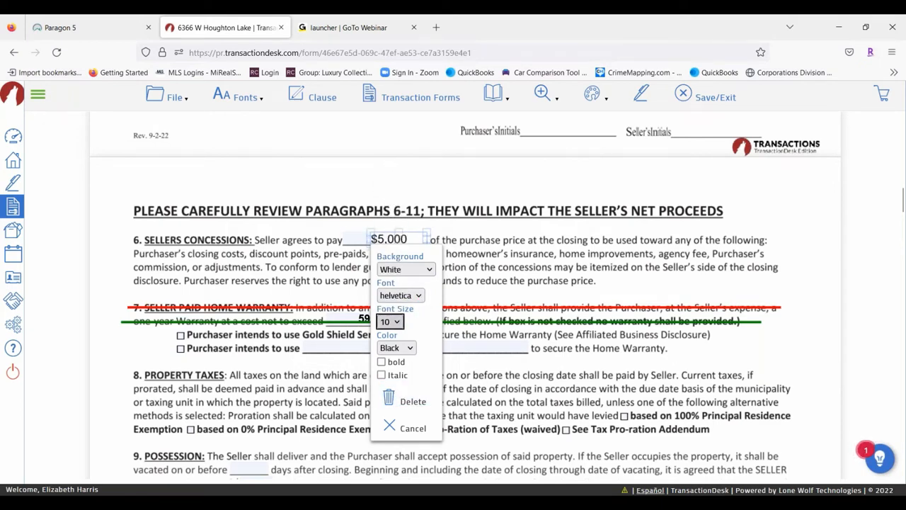
left_click(408, 357)
left_click(389, 394)
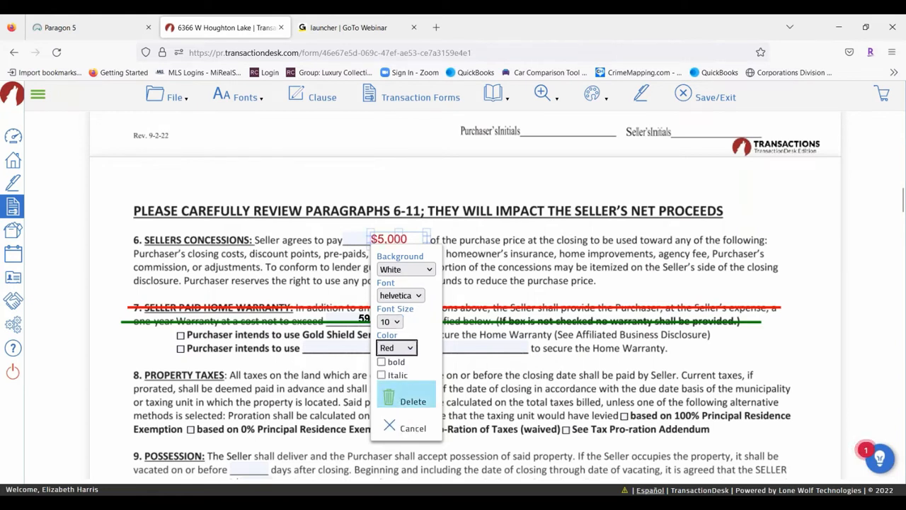
left_click(381, 361)
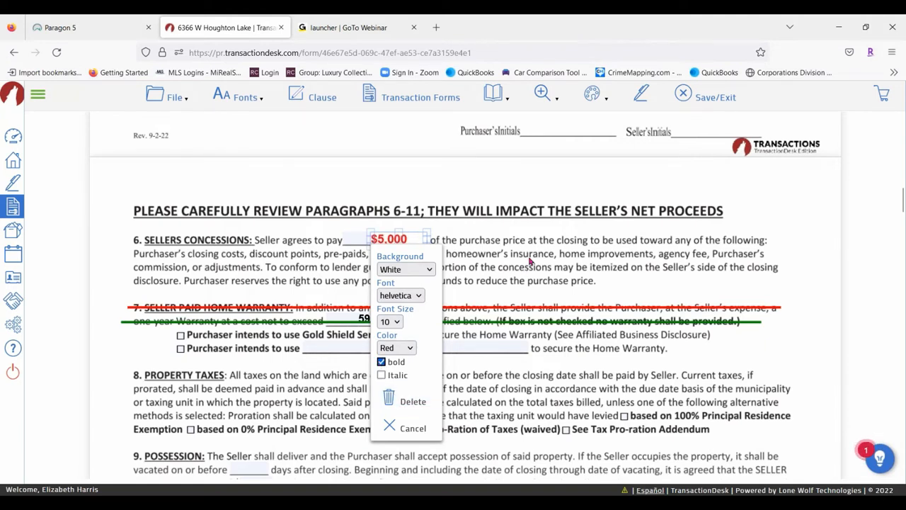
left_click(527, 272)
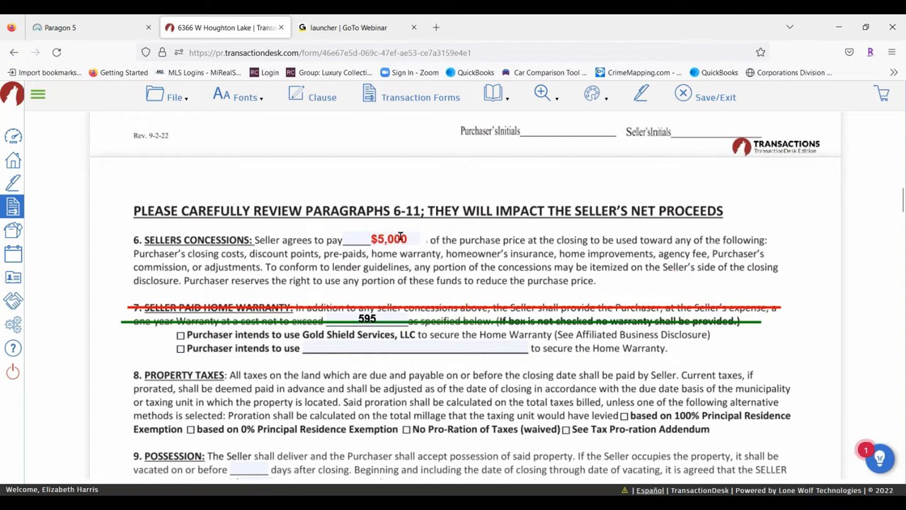
left_click_drag(404, 242, 408, 237)
left_click(555, 302)
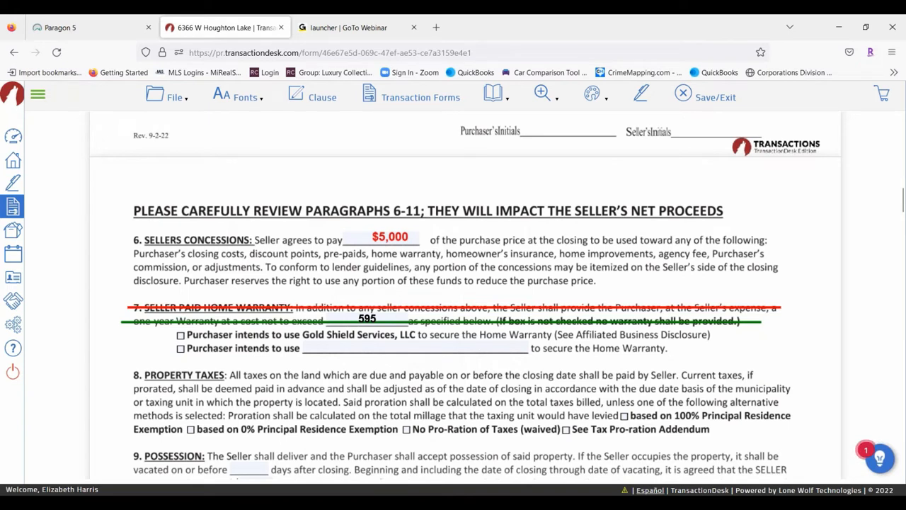
Look over the markup options, then save the edited purchase agreement
left_click(610, 97)
mouse_move(592, 93)
mouse_move(163, 97)
mouse_move(177, 188)
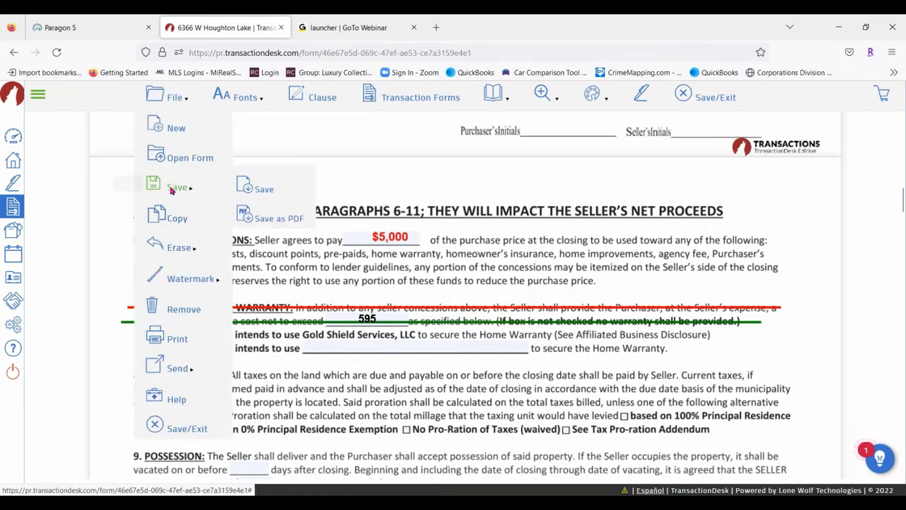
left_click(263, 191)
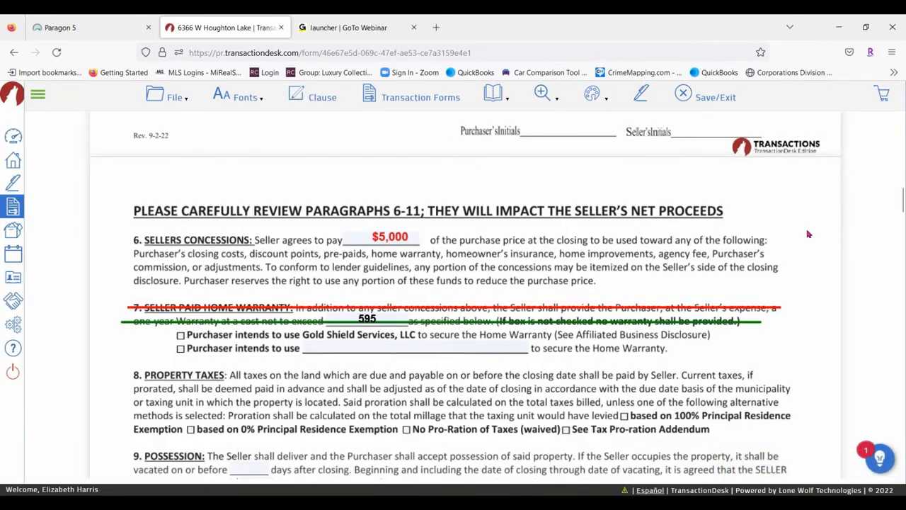
Save and exit the purchase agreement to return to the transaction's forms
scroll(809, 233, "down", 6)
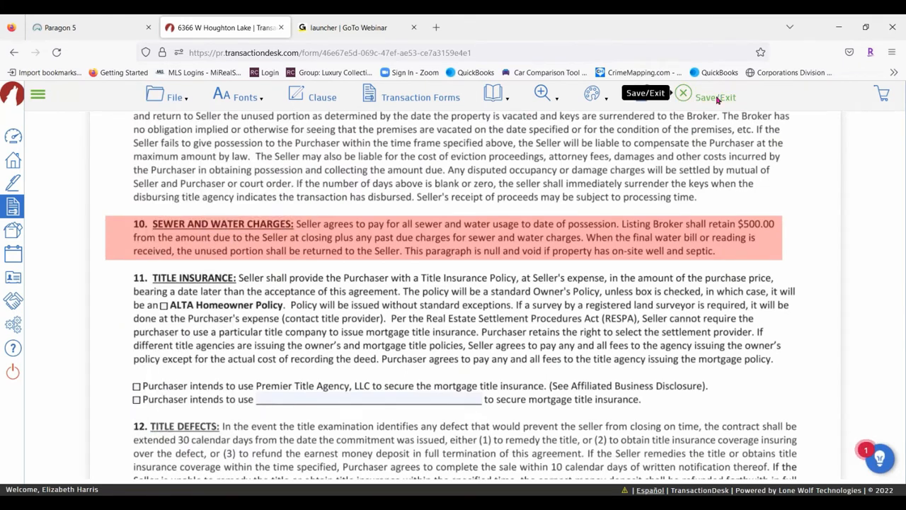
mouse_move(154, 96)
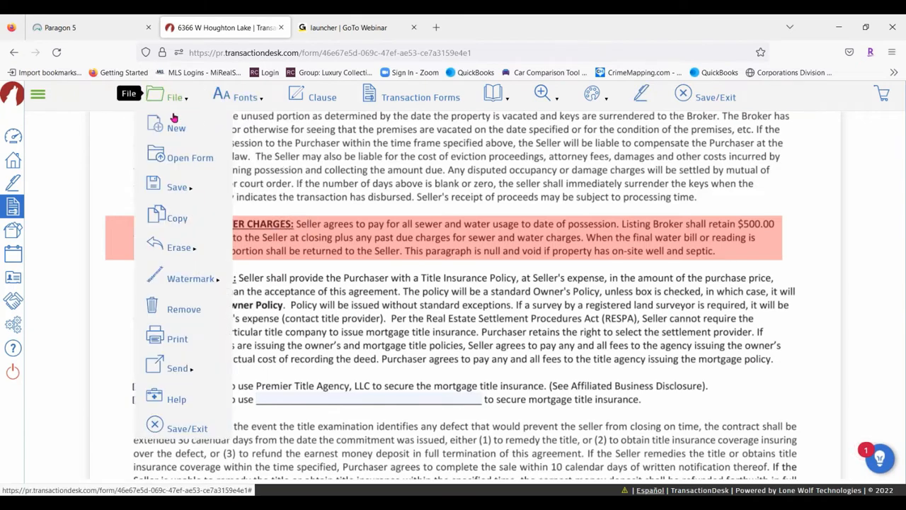
left_click(181, 437)
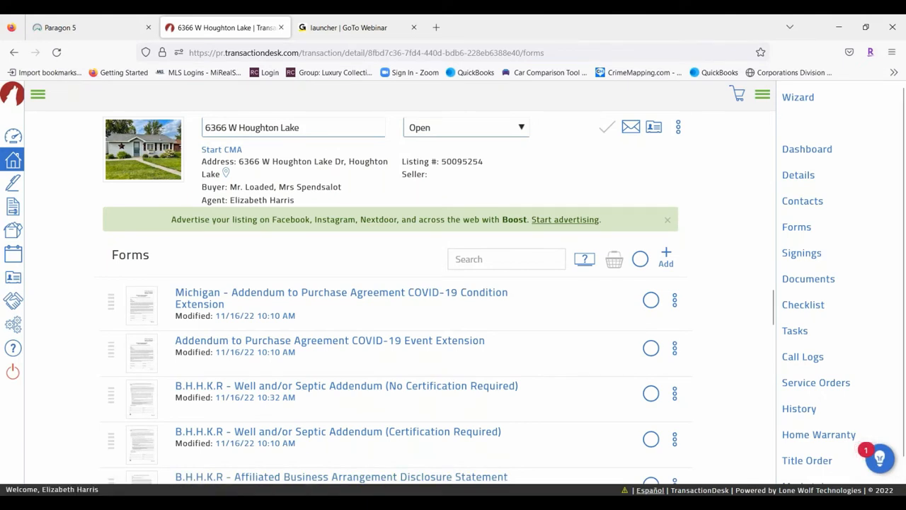
mouse_move(648, 504)
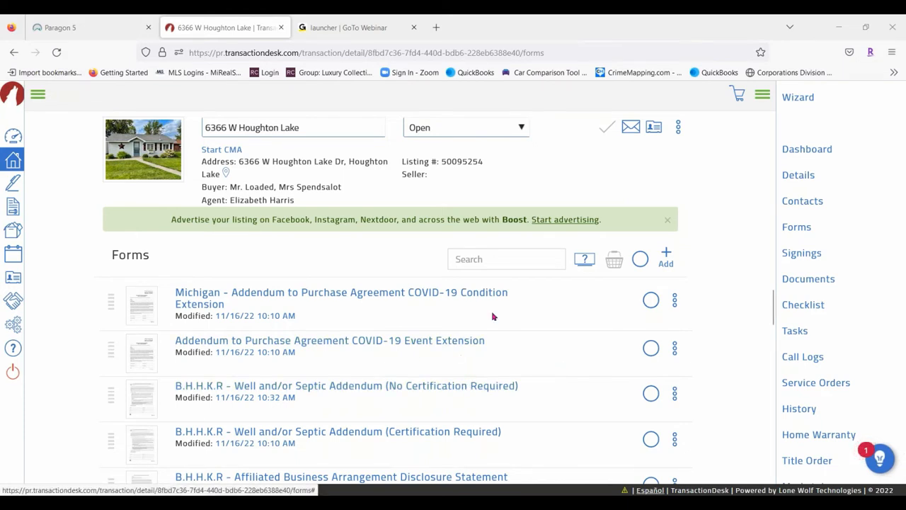
left_click(763, 96)
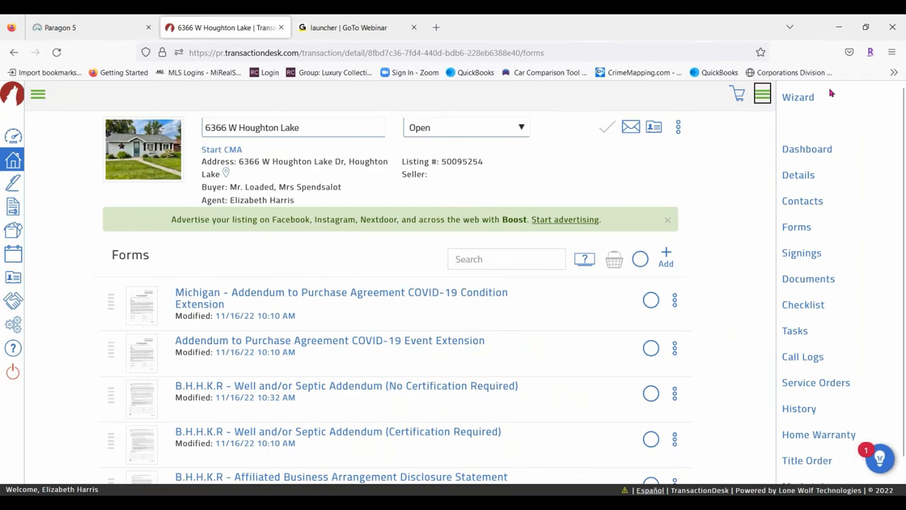
Review the transaction's Details page, then show its contacts: brokers, agents and buyers
left_click(825, 152)
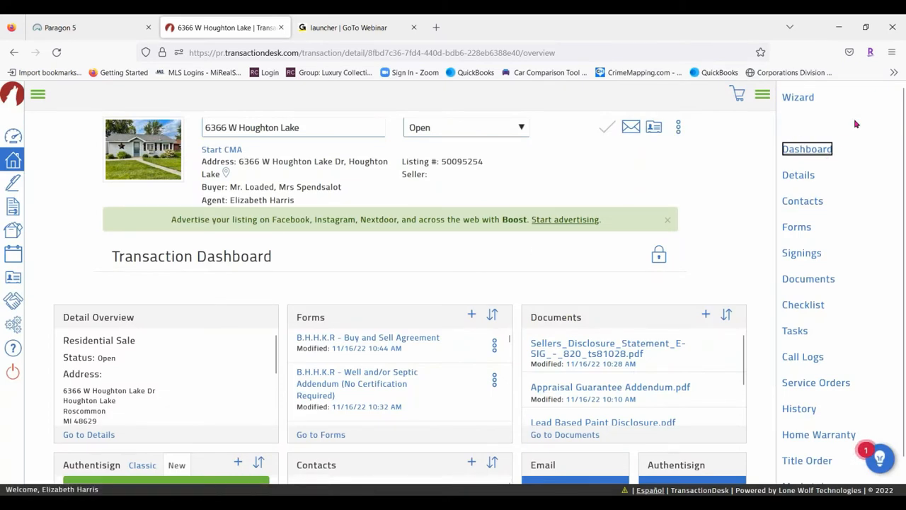
left_click(810, 178)
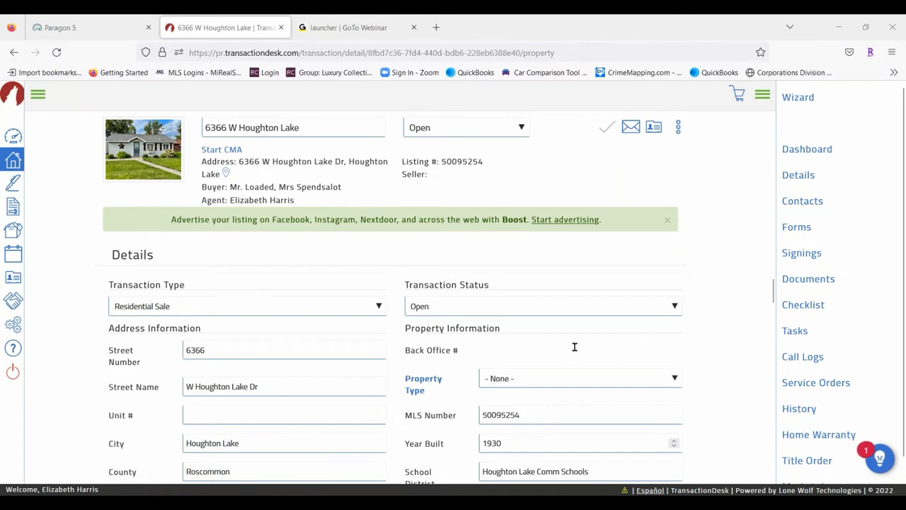
scroll(603, 340, "down", 3)
scroll(603, 340, "down", 2)
scroll(263, 382, "down", 10)
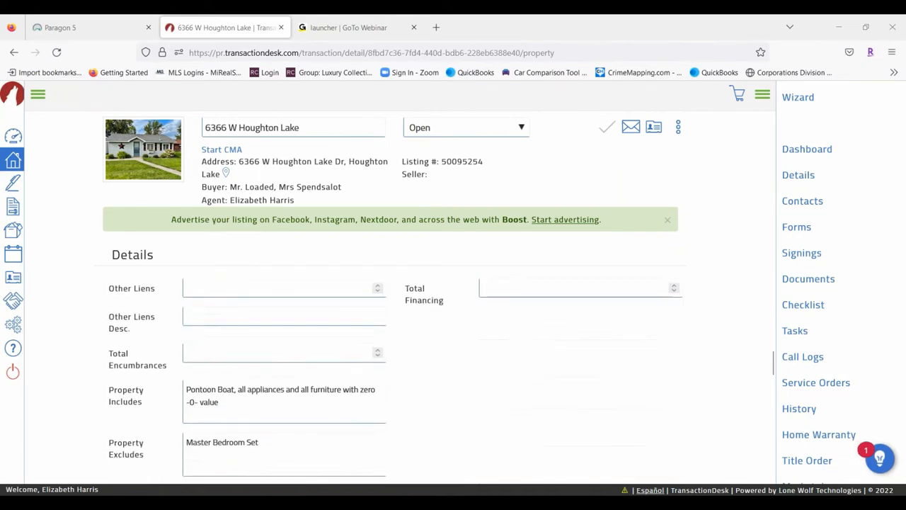
scroll(308, 340, "down", 3)
scroll(307, 340, "up", 2)
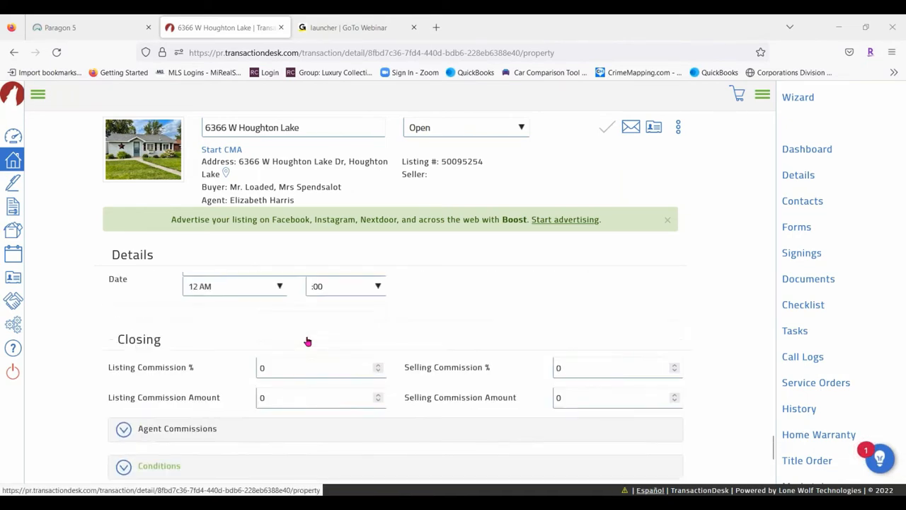
scroll(459, 340, "up", 15)
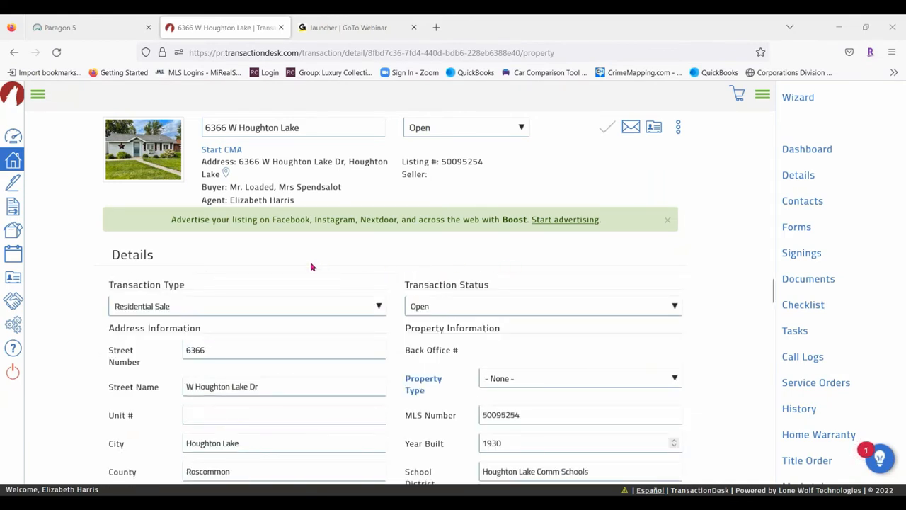
scroll(467, 422, "down", 5)
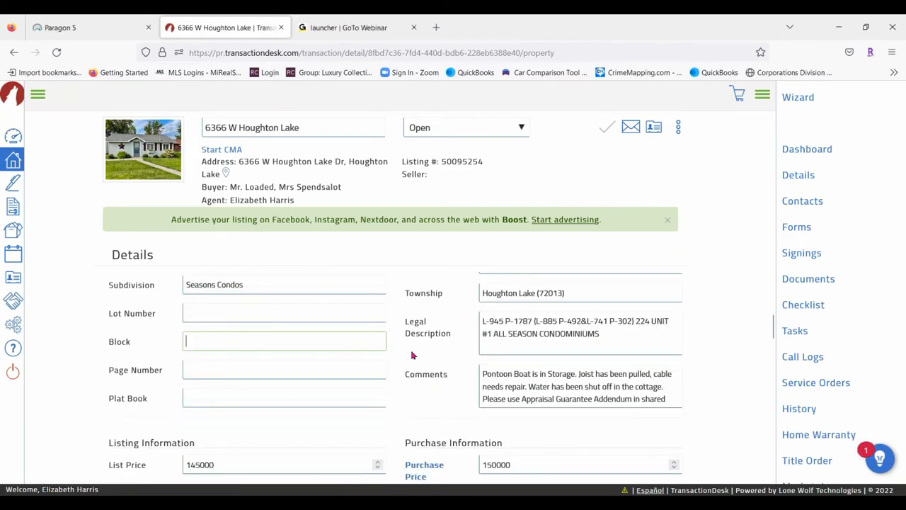
scroll(411, 372, "down", 5)
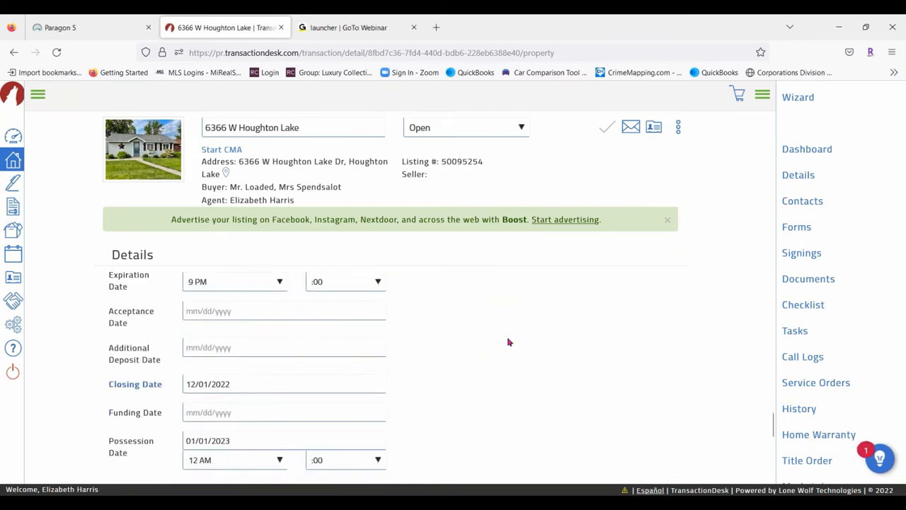
scroll(508, 342, "down", 2)
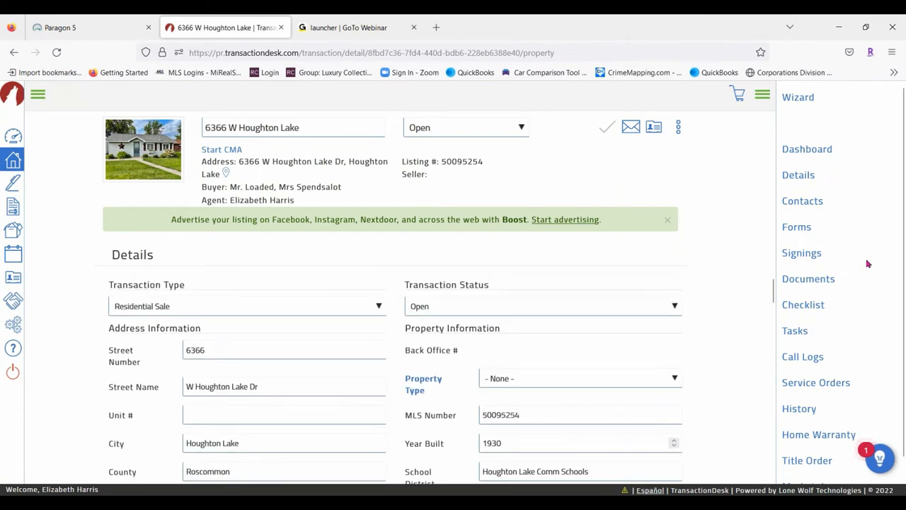
left_click(813, 203)
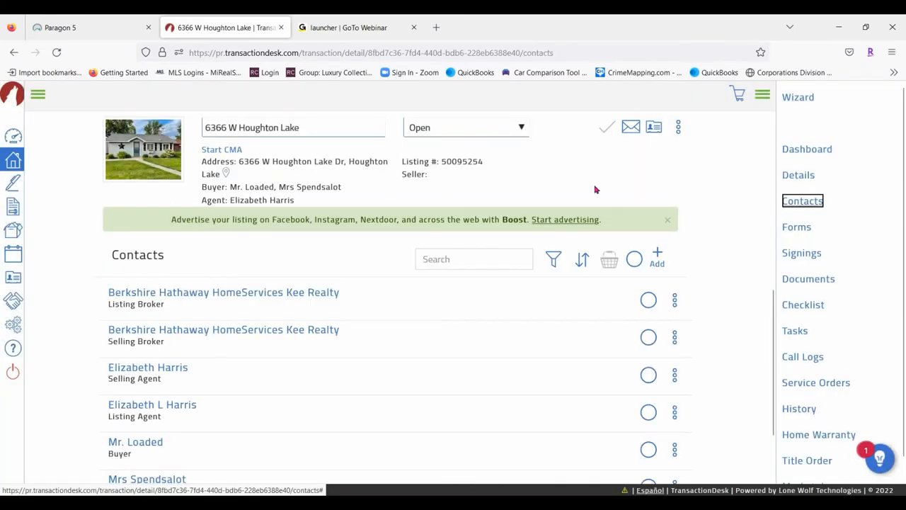
scroll(368, 312, "down", 1)
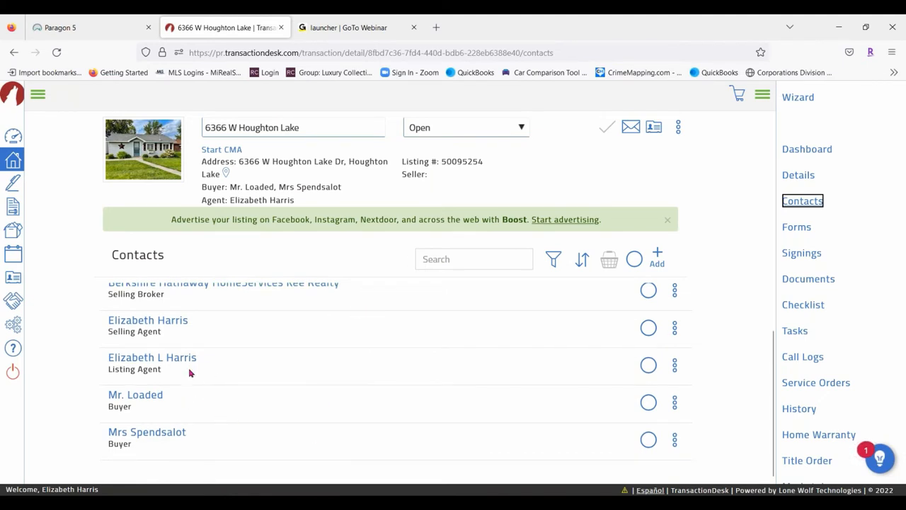
left_click(145, 396)
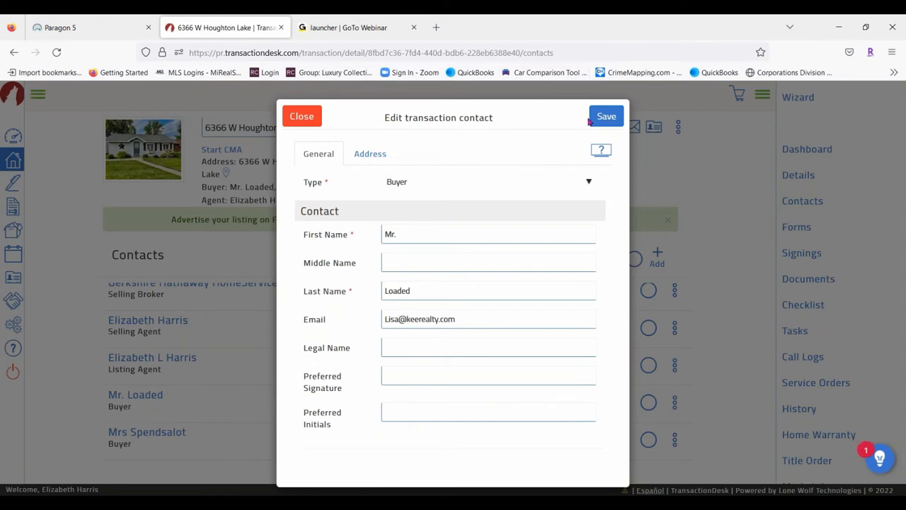
left_click(301, 116)
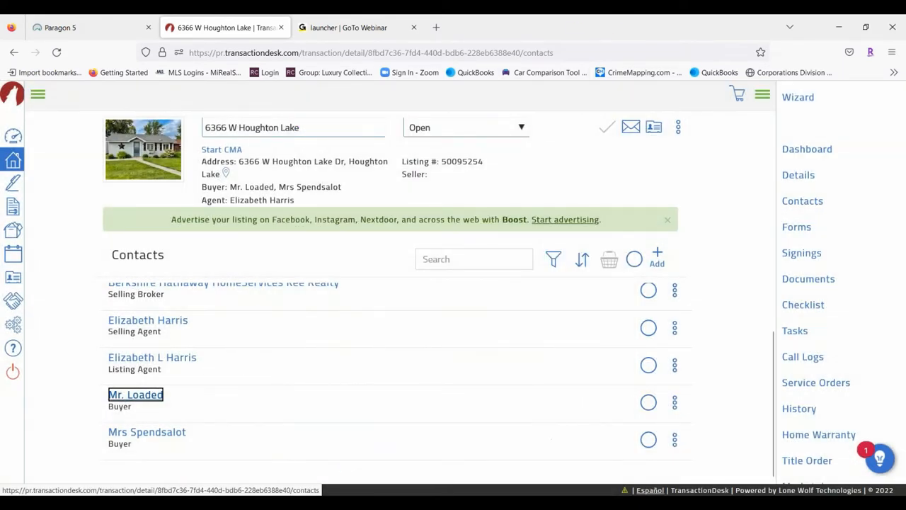
left_click(675, 329)
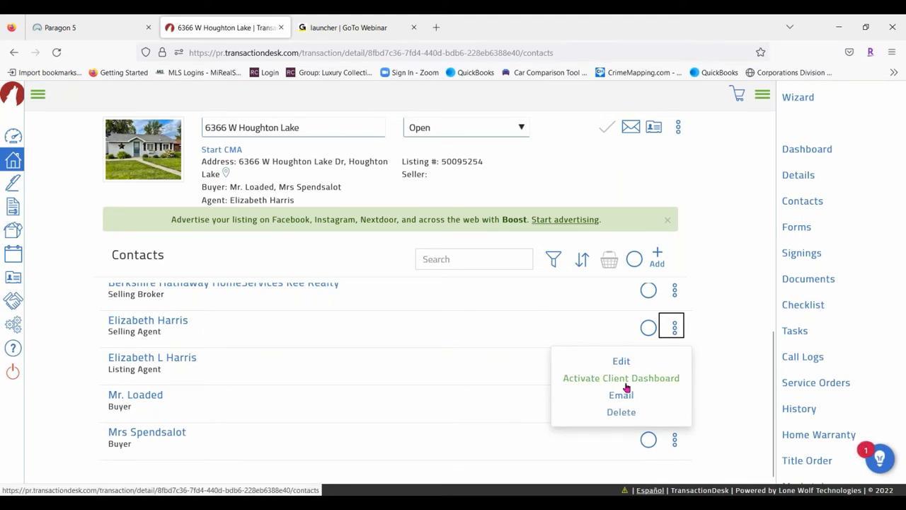
left_click(719, 263)
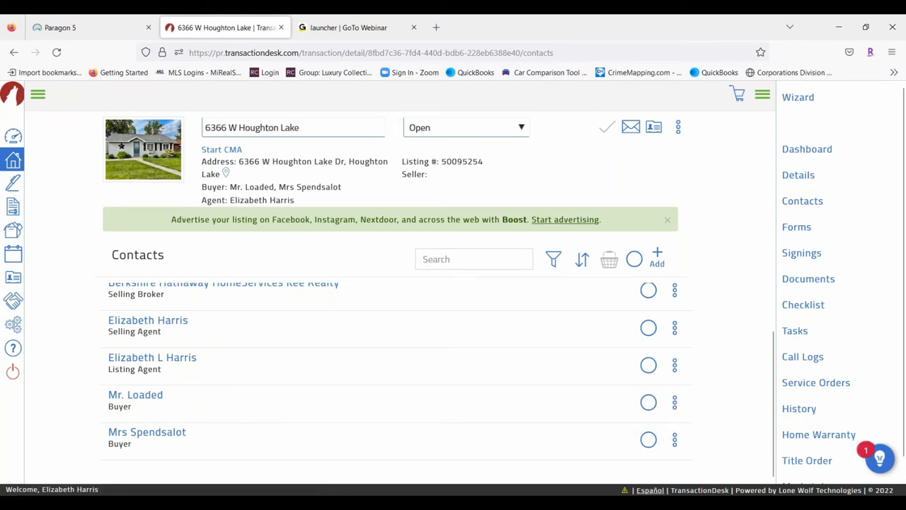
left_click(649, 327)
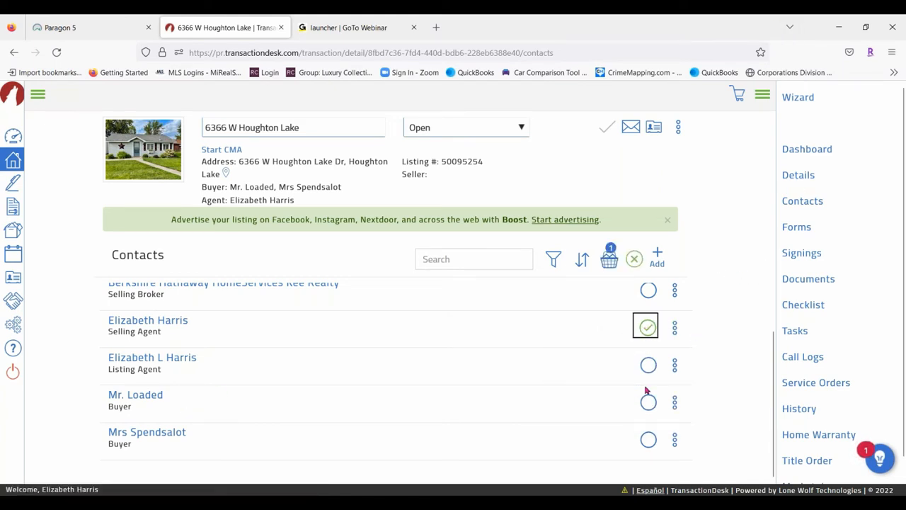
left_click(649, 366)
left_click(609, 259)
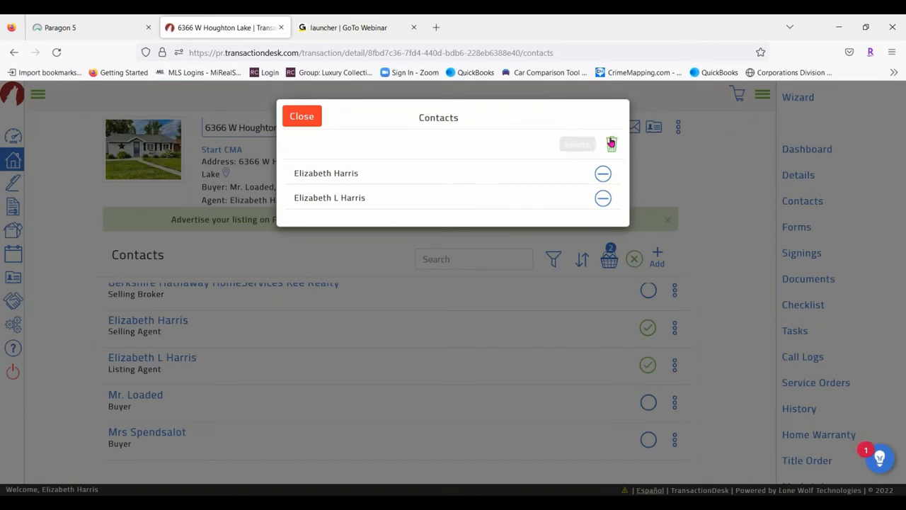
left_click(317, 117)
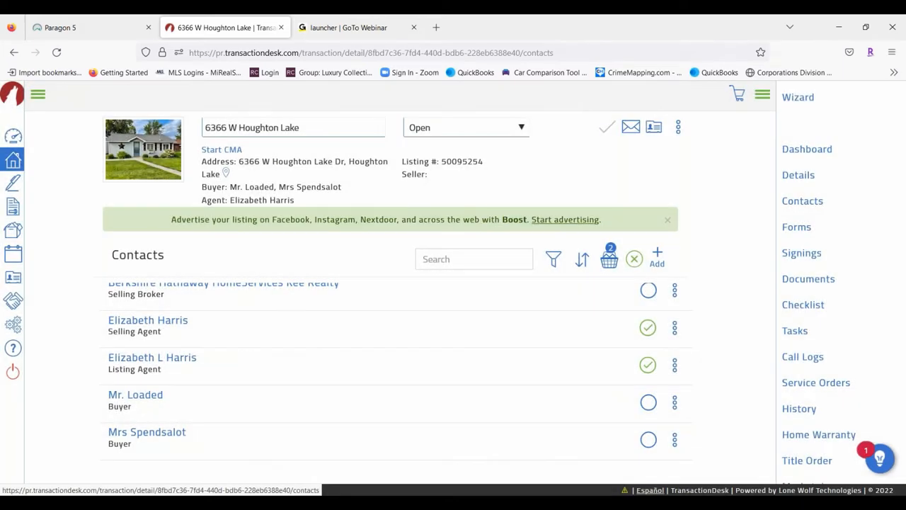
left_click(648, 327)
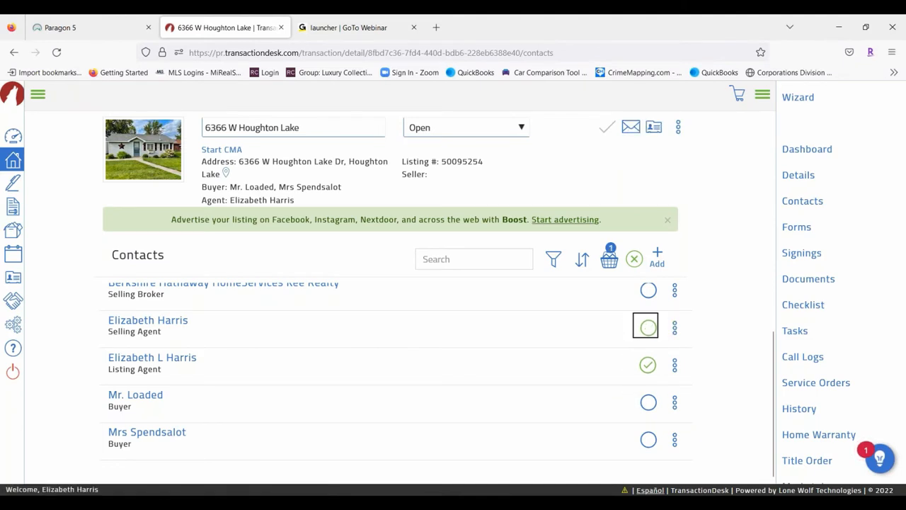
left_click(648, 364)
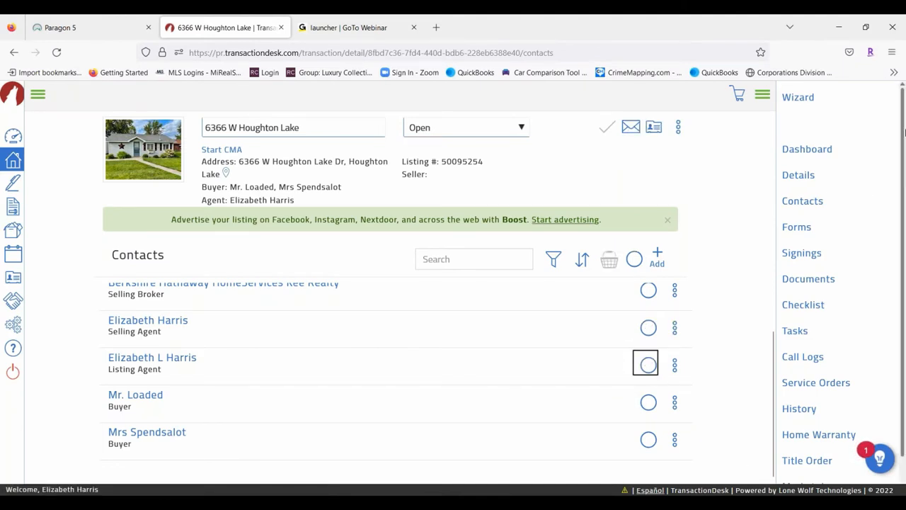
Show the Forms list, view the septic addendum's properties without renaming, then the disclosure statement's actions
left_click(803, 228)
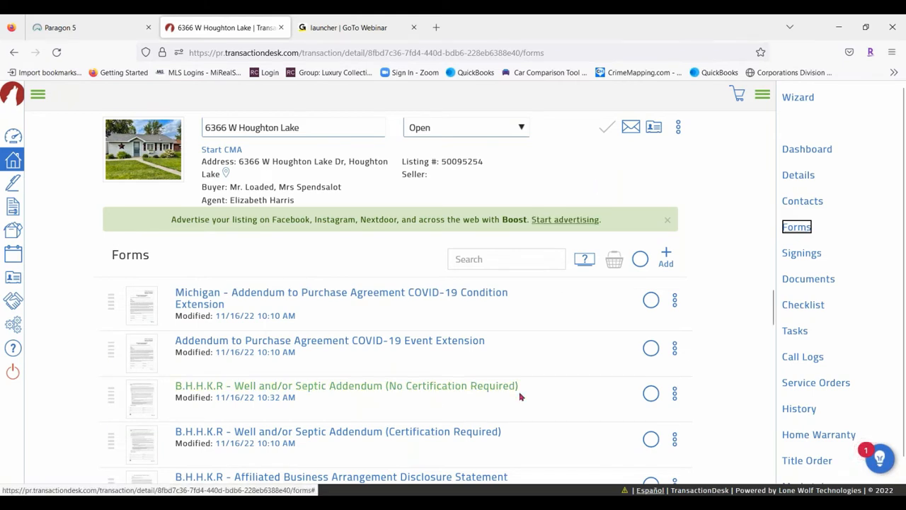
scroll(542, 309, "down", 3)
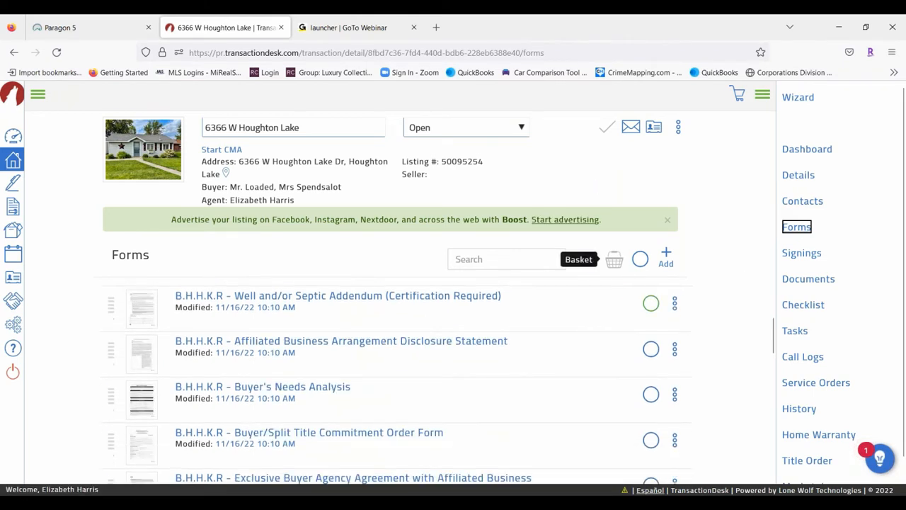
left_click(676, 305)
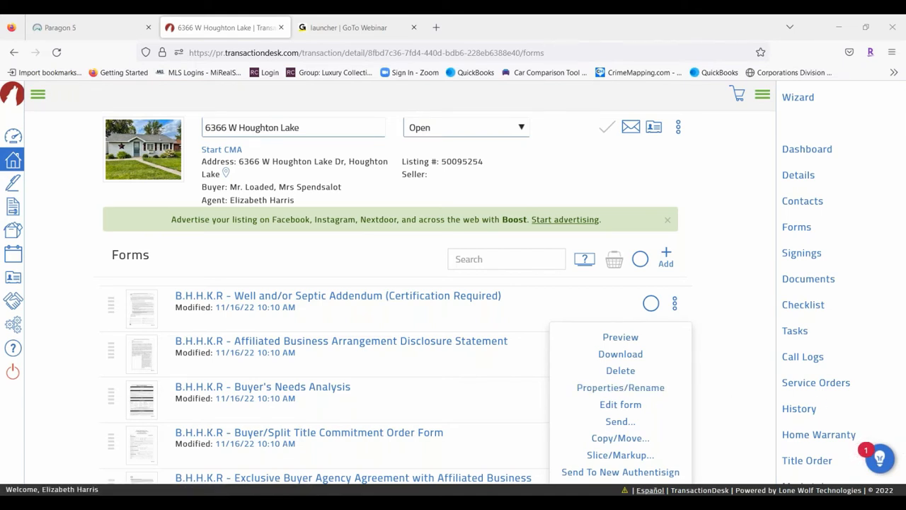
left_click(651, 389)
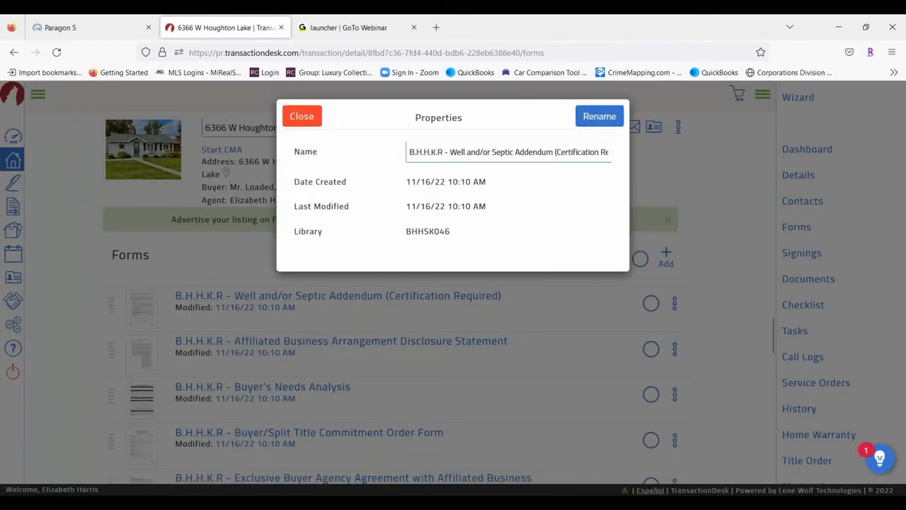
left_click(301, 117)
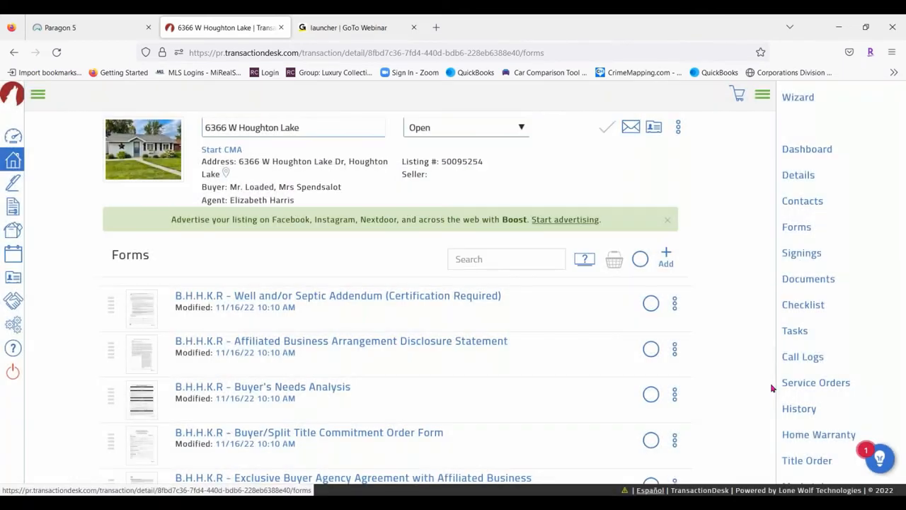
left_click(679, 349)
scroll(665, 354, "down", 3)
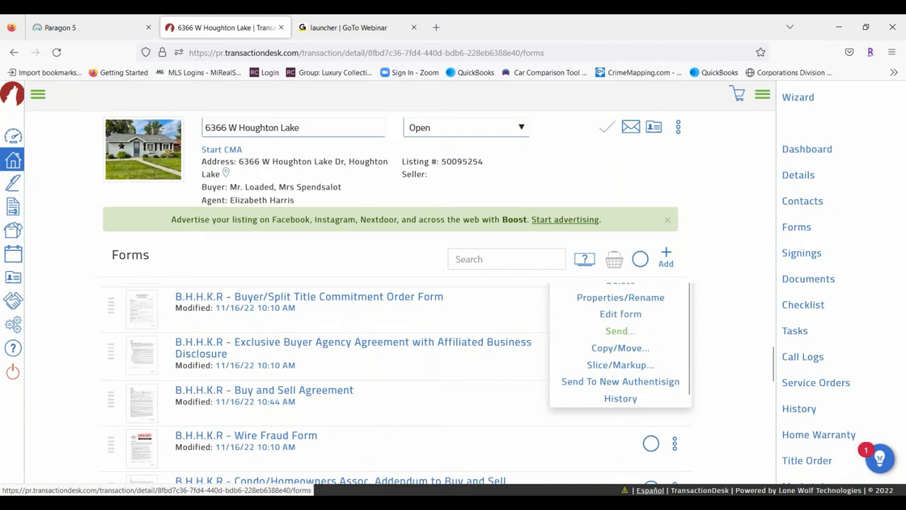
Remove page 2 from the Affiliated Business disclosure form in the document slicer
left_click(629, 366)
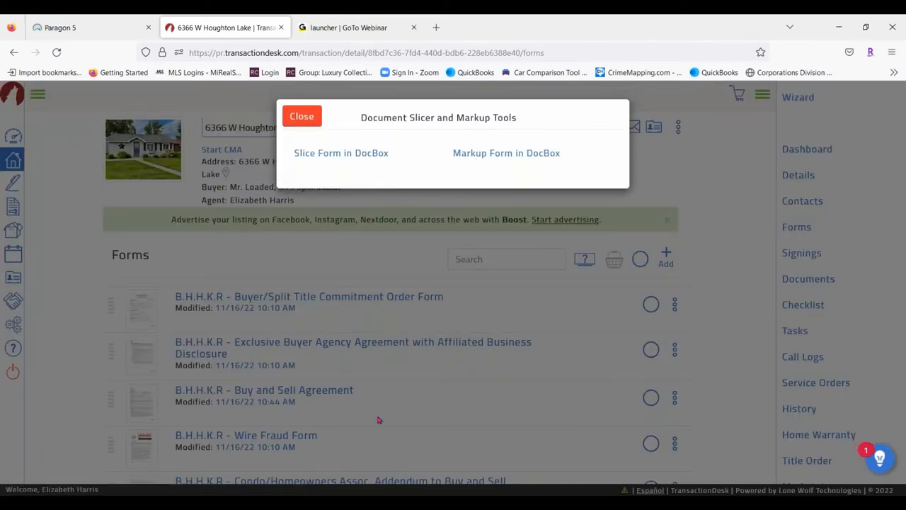
left_click(368, 154)
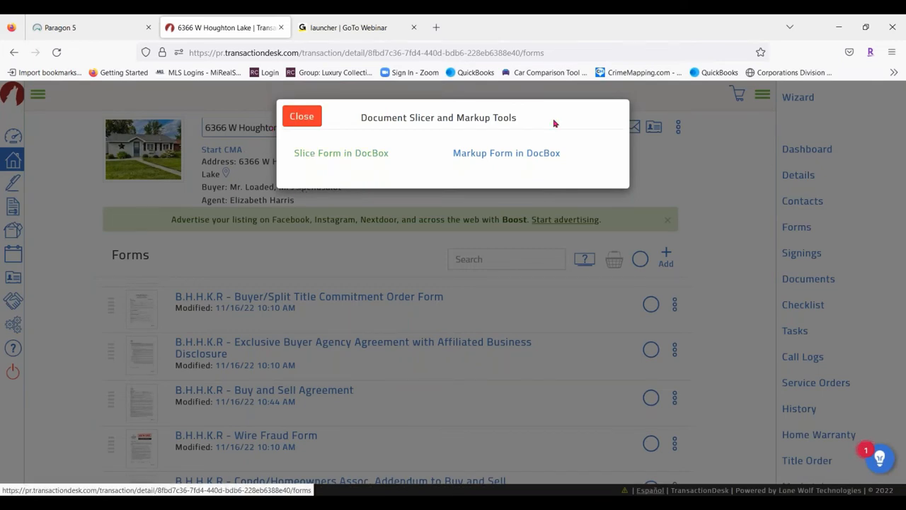
left_click(377, 154)
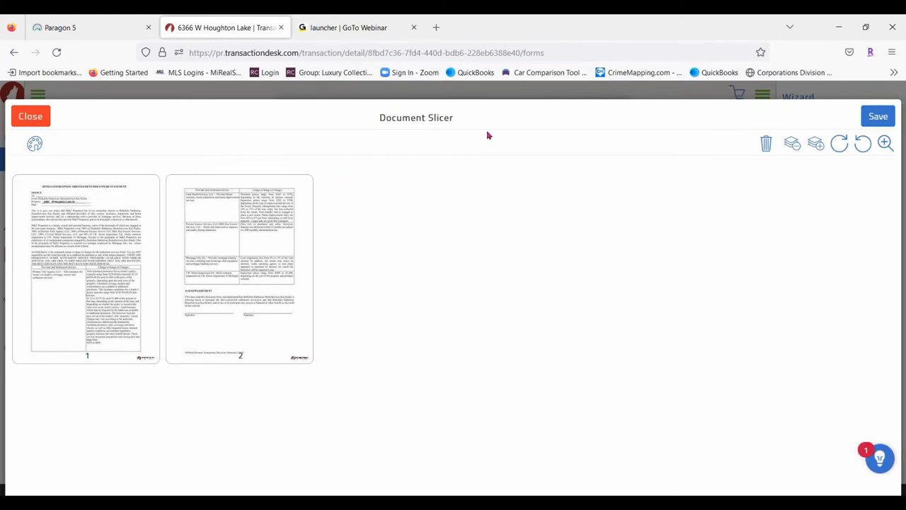
left_click(227, 226)
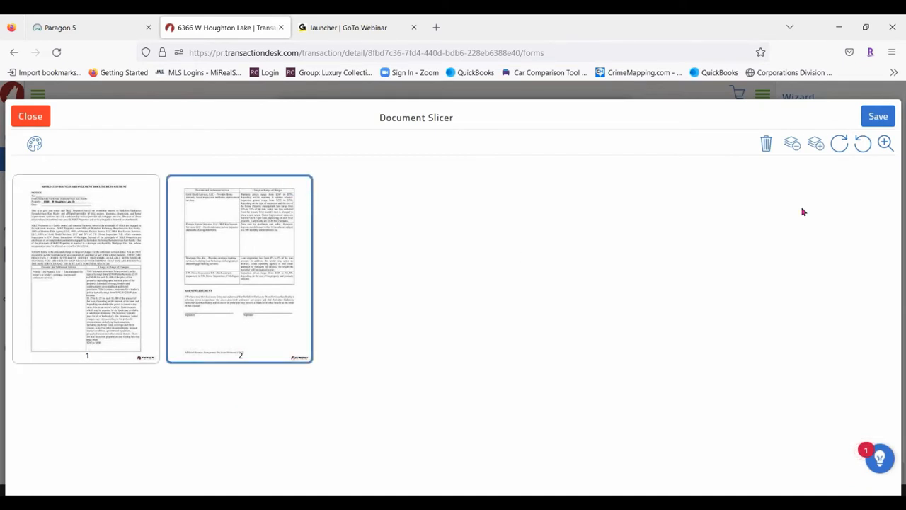
left_click(767, 145)
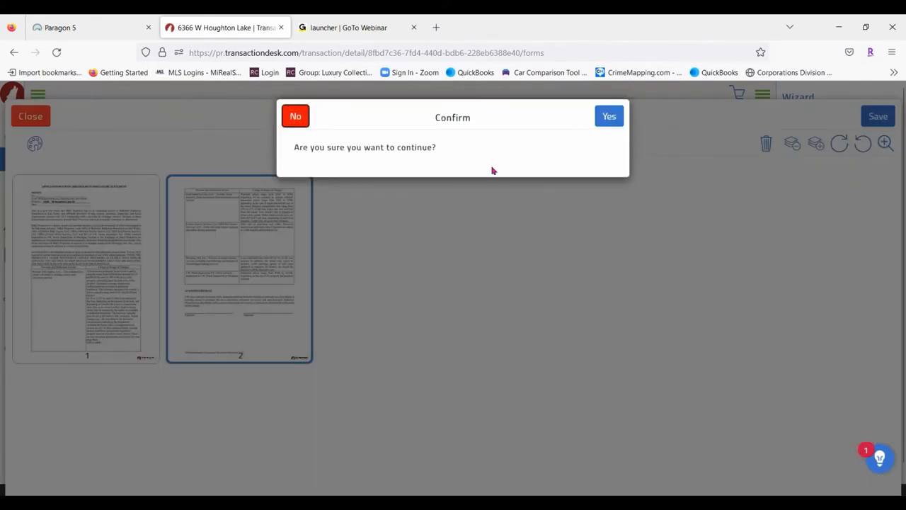
left_click(610, 116)
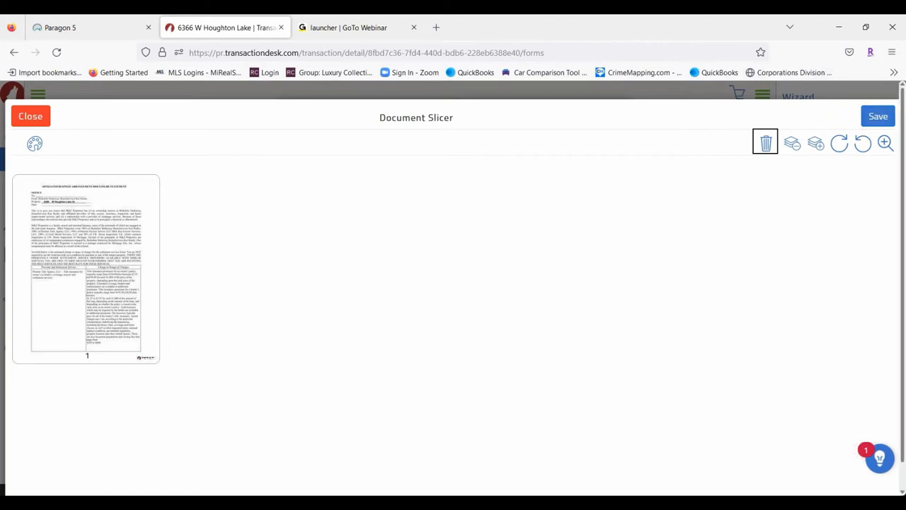
Save the result as a new document named 'Revised contract' and leave the slicer without resaving
left_click(878, 117)
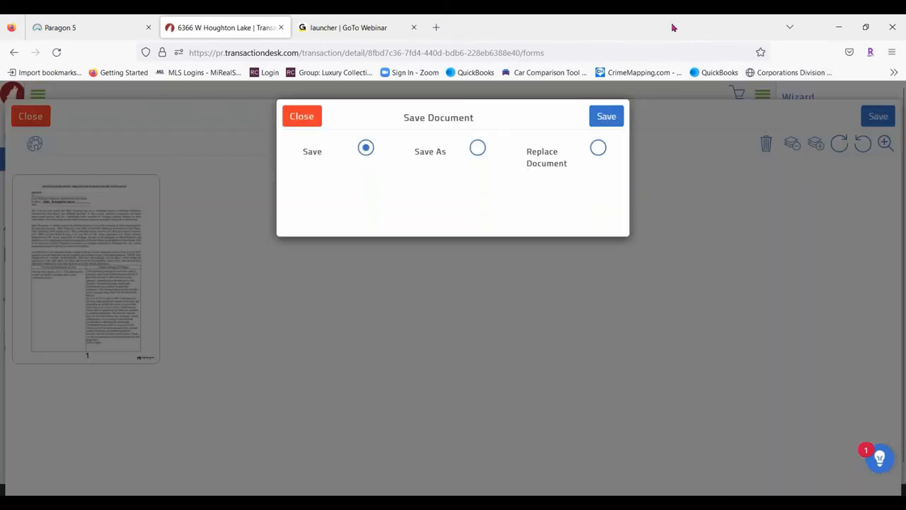
left_click(478, 150)
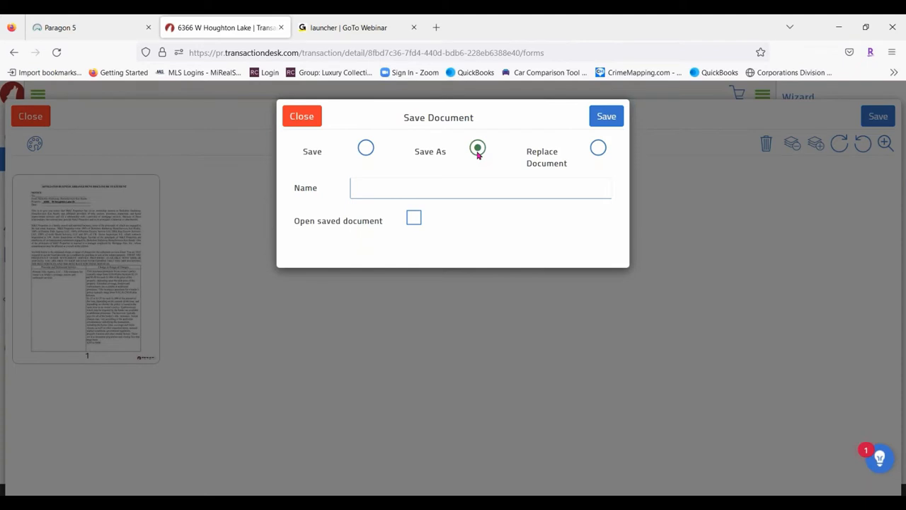
left_click(433, 188)
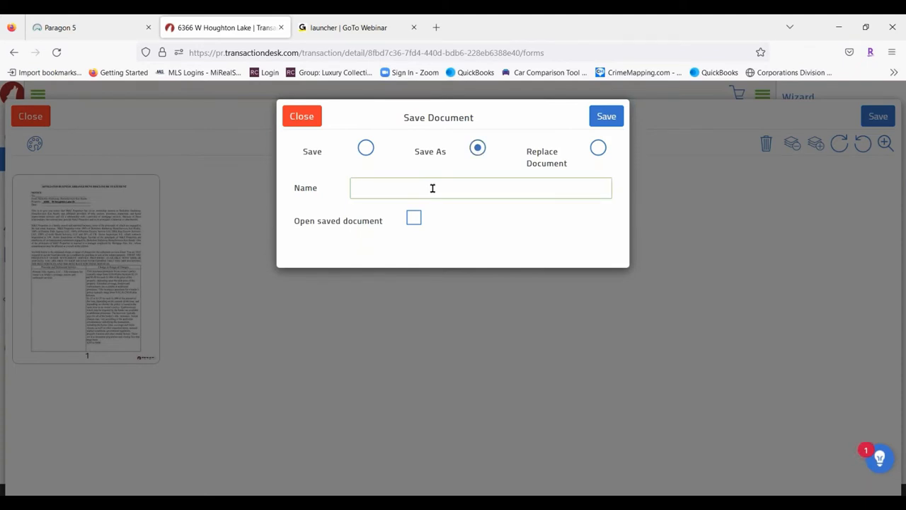
type("Revised co")
type("ract")
left_click(618, 117)
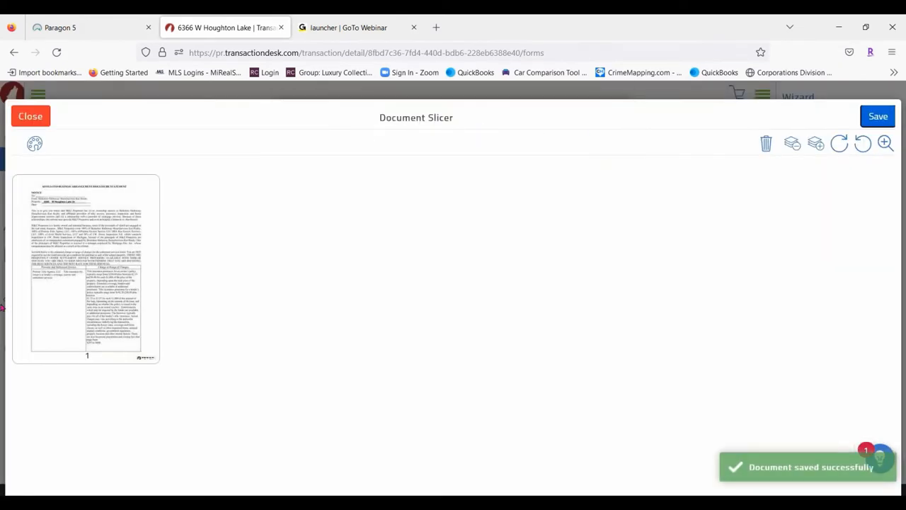
left_click(30, 116)
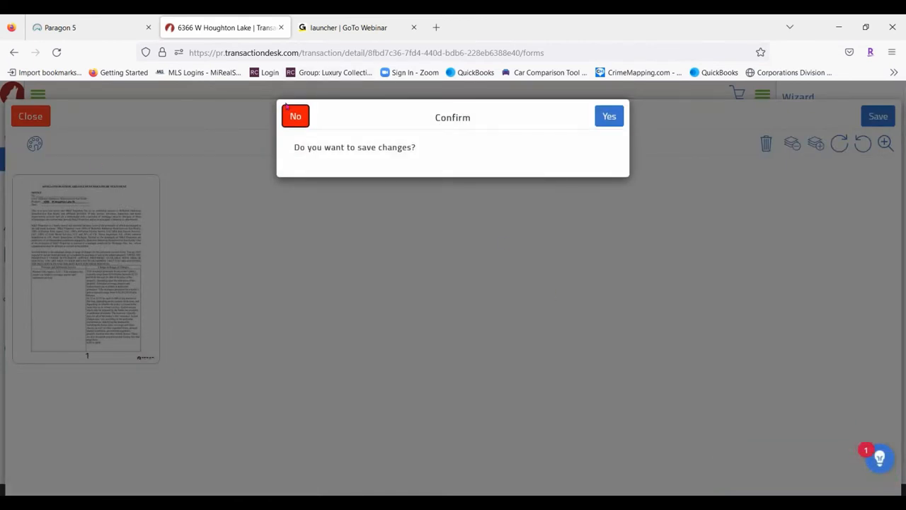
left_click(297, 117)
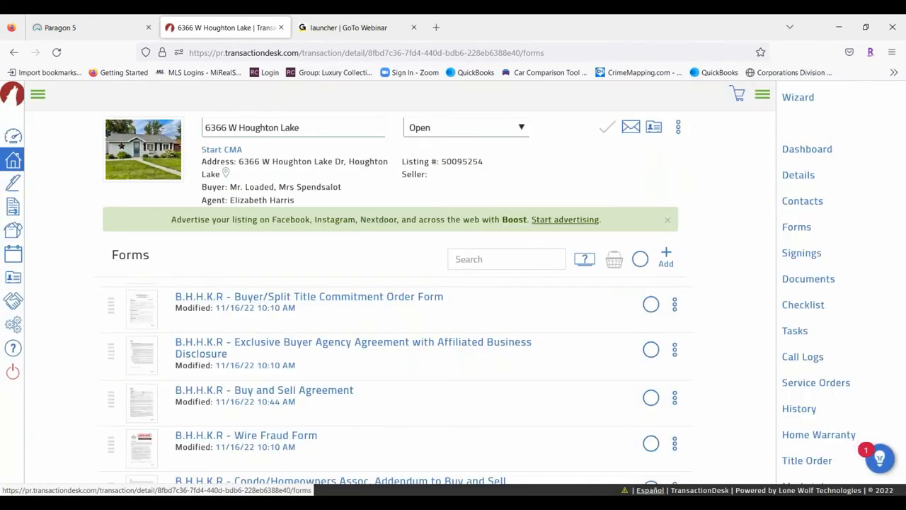
scroll(378, 389, "down", 5)
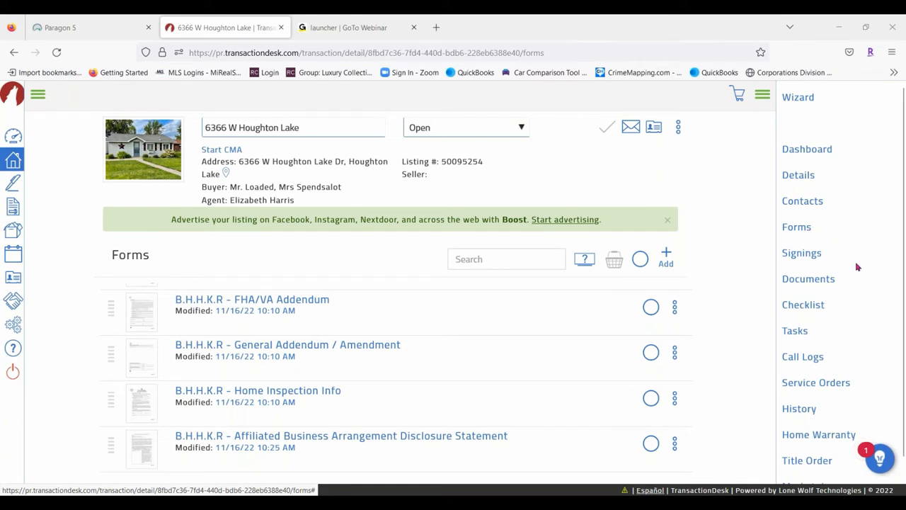
left_click(807, 281)
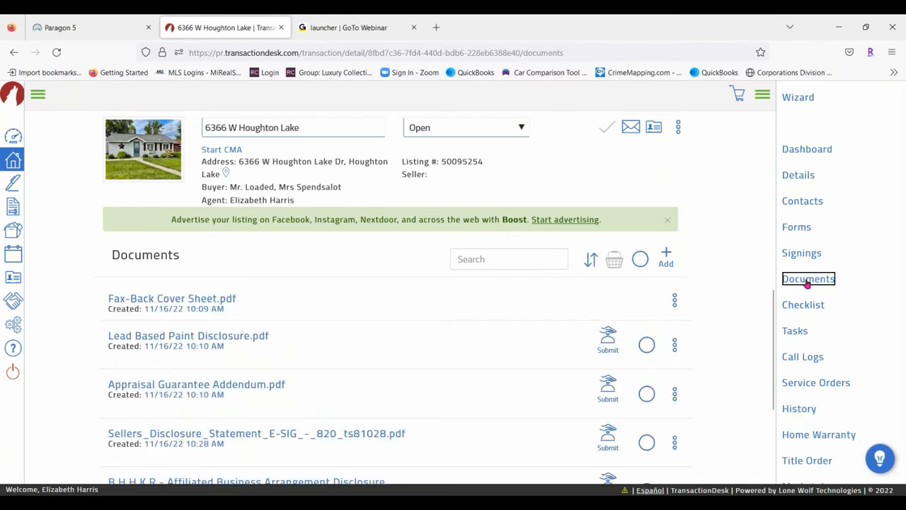
scroll(432, 312, "down", 2)
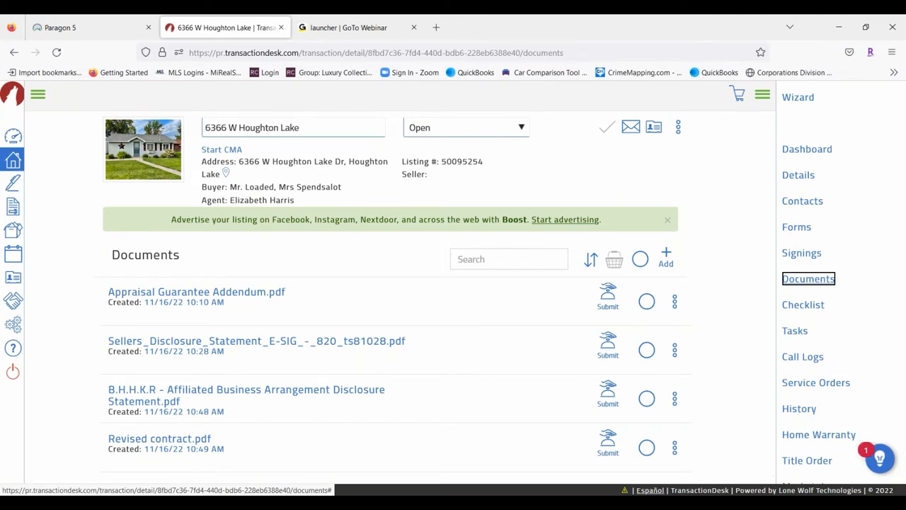
left_click(808, 231)
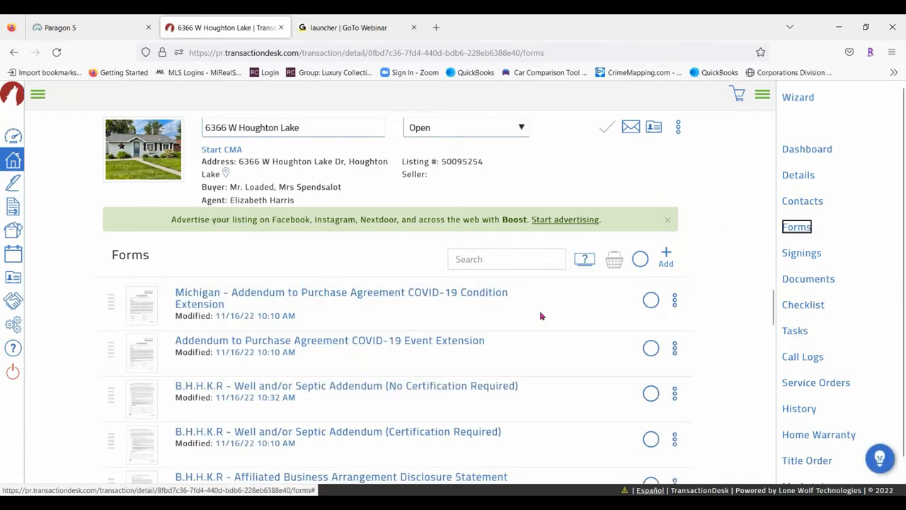
scroll(686, 283, "down", 2)
scroll(680, 301, "down", 1)
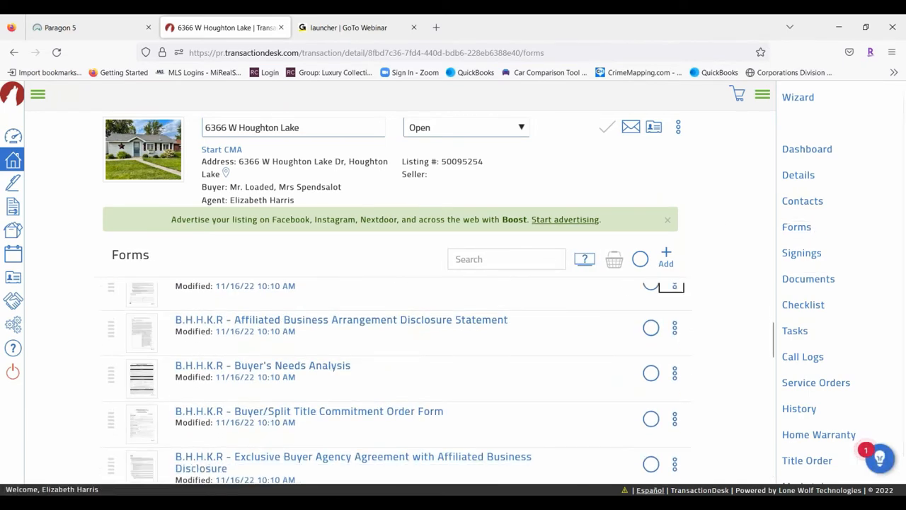
left_click(675, 288)
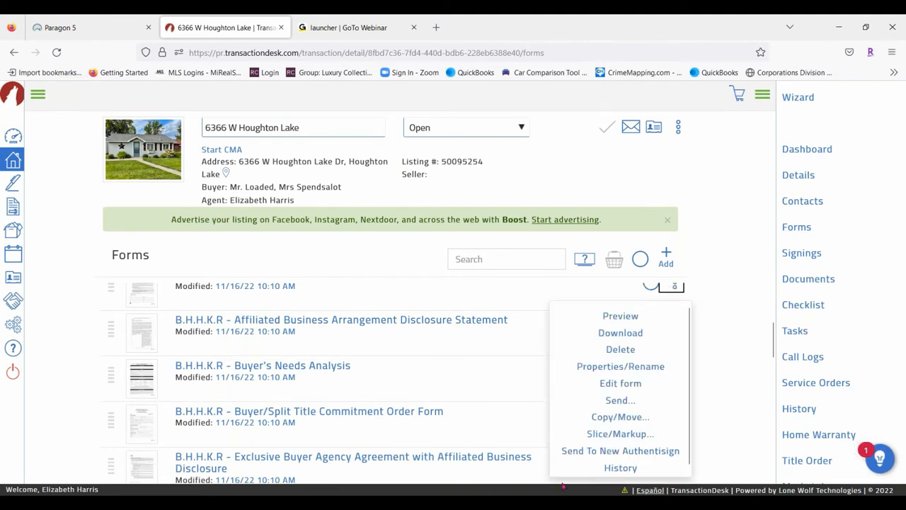
scroll(651, 446, "down", 1)
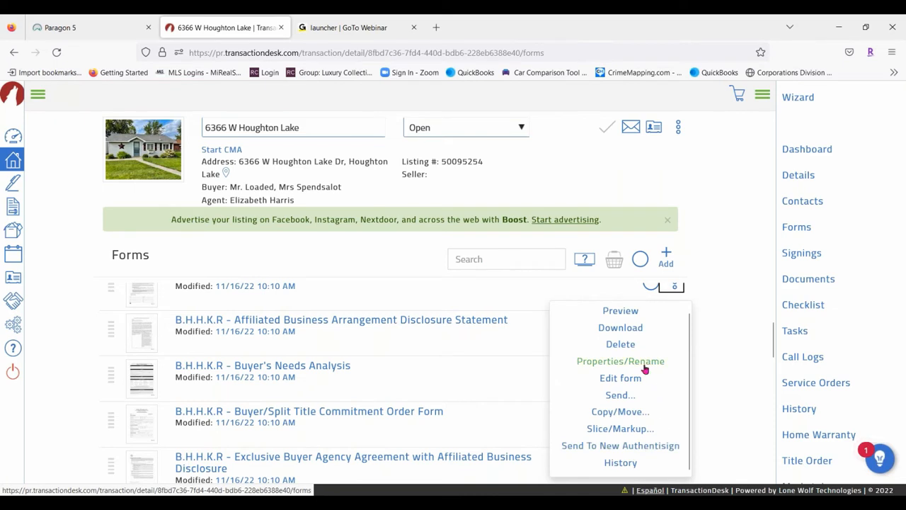
scroll(645, 369, "down", 1)
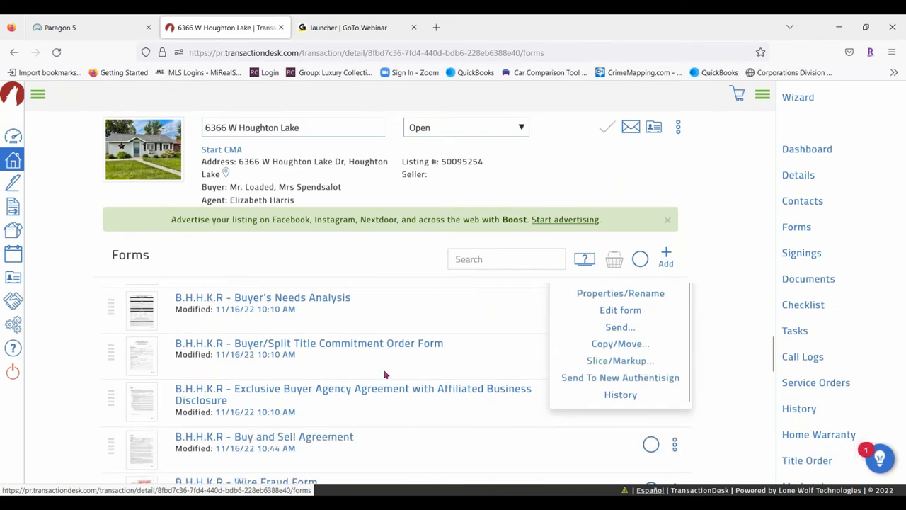
left_click(619, 397)
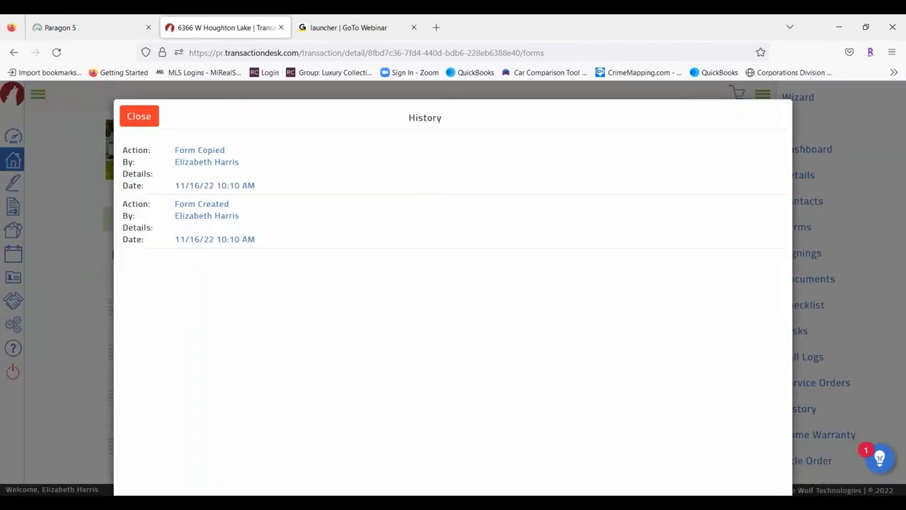
left_click(144, 122)
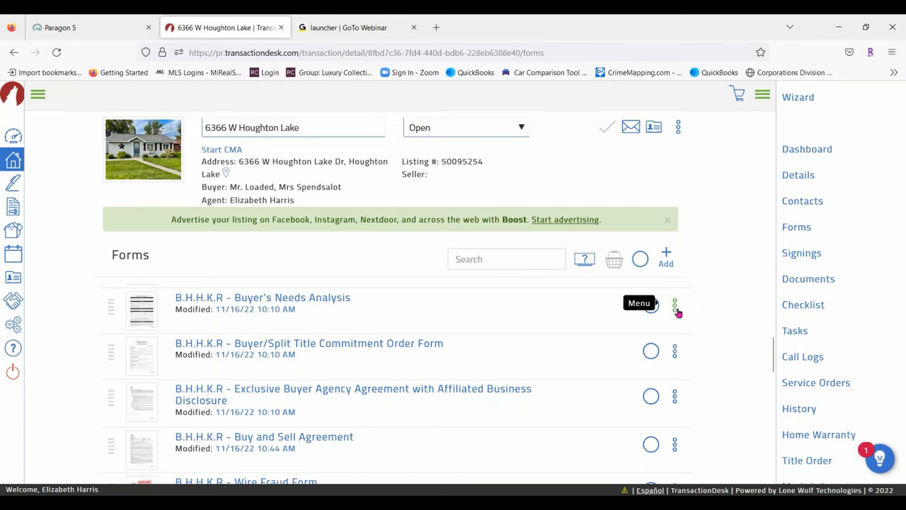
scroll(345, 340, "down", 5)
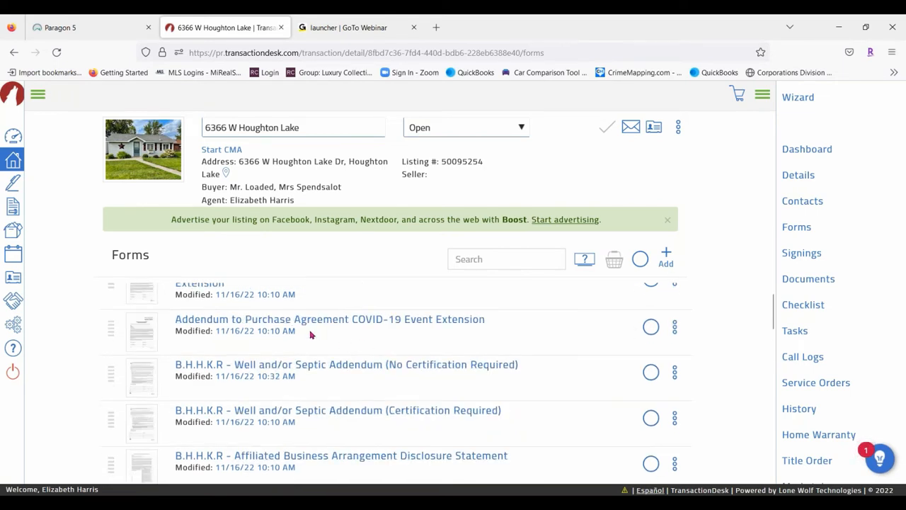
scroll(316, 334, "up", 1)
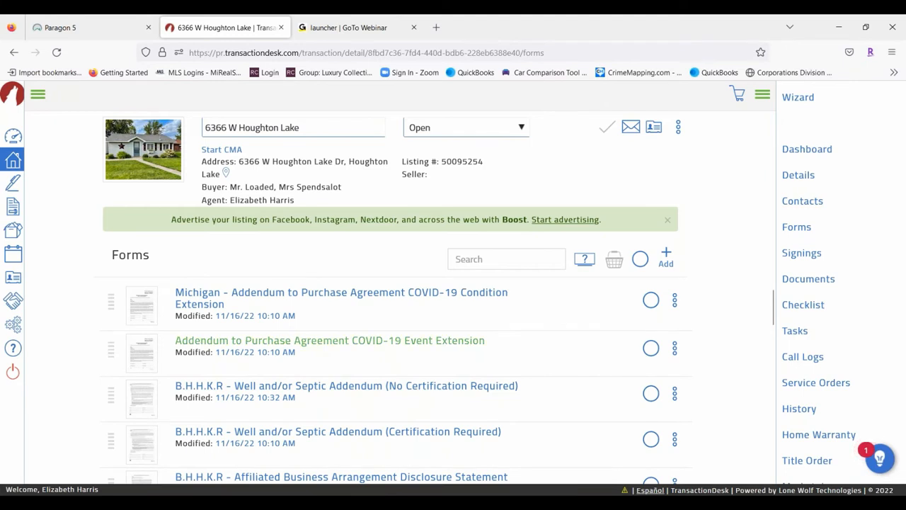
Move Buy and Sell Agreement to the top and the Michigan COVID-19 addendum near the end
scroll(222, 353, "down", 3)
scroll(222, 353, "down", 6)
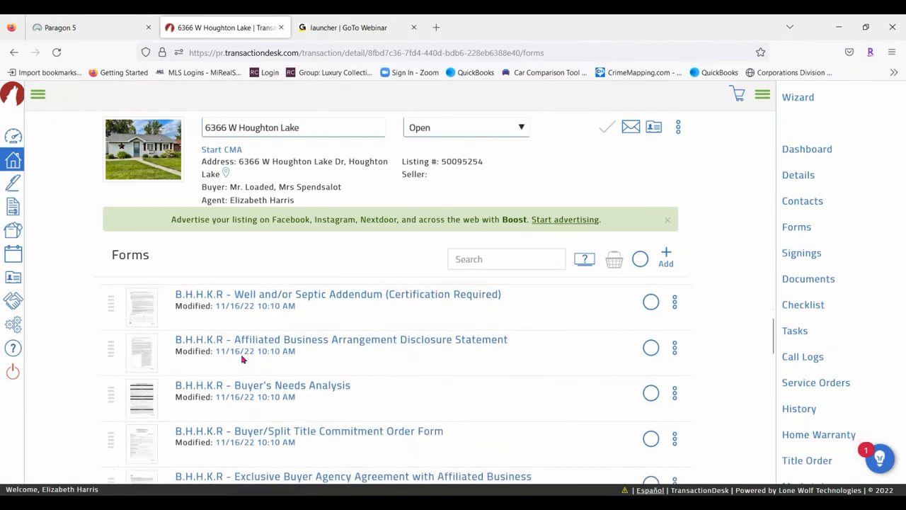
scroll(425, 353, "down", 3)
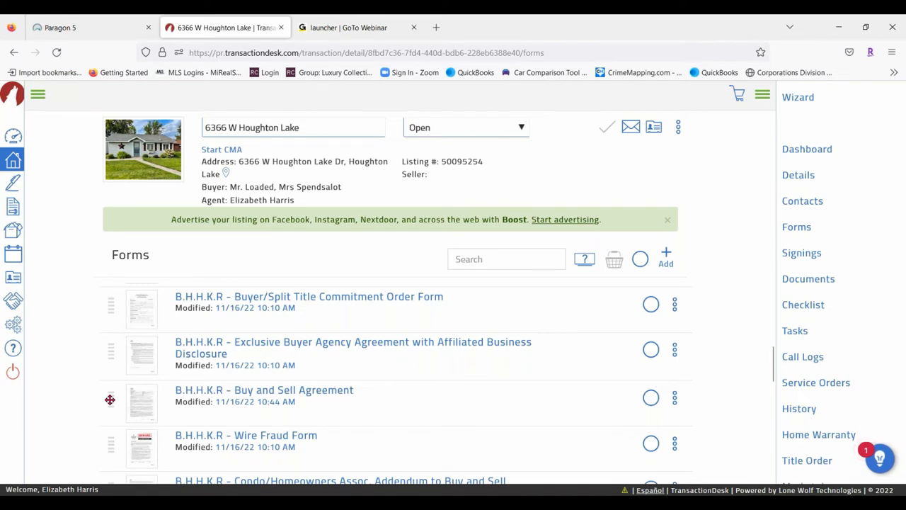
left_click_drag(110, 400, 115, 306)
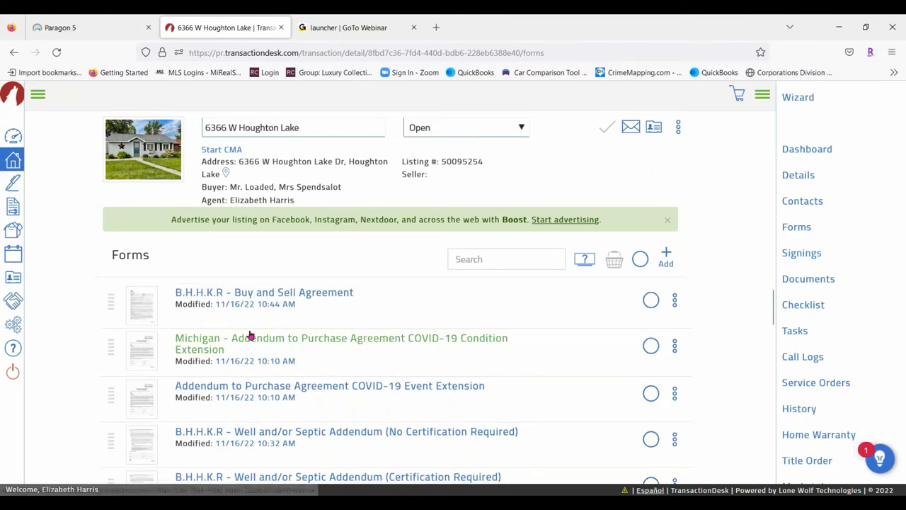
left_click_drag(109, 347, 123, 418)
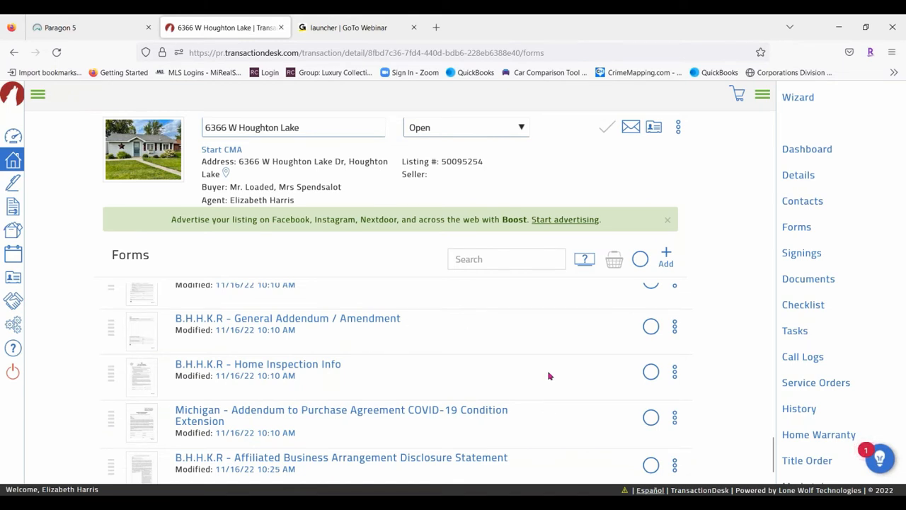
Move the Real Estate Agency Relationships disclosure up to second place and check the order
scroll(550, 376, "down", 1)
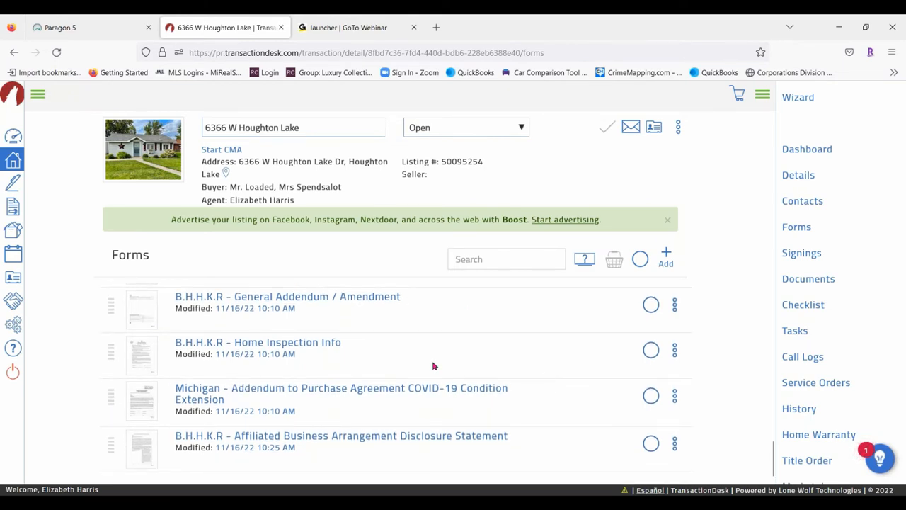
scroll(438, 332, "up", 5)
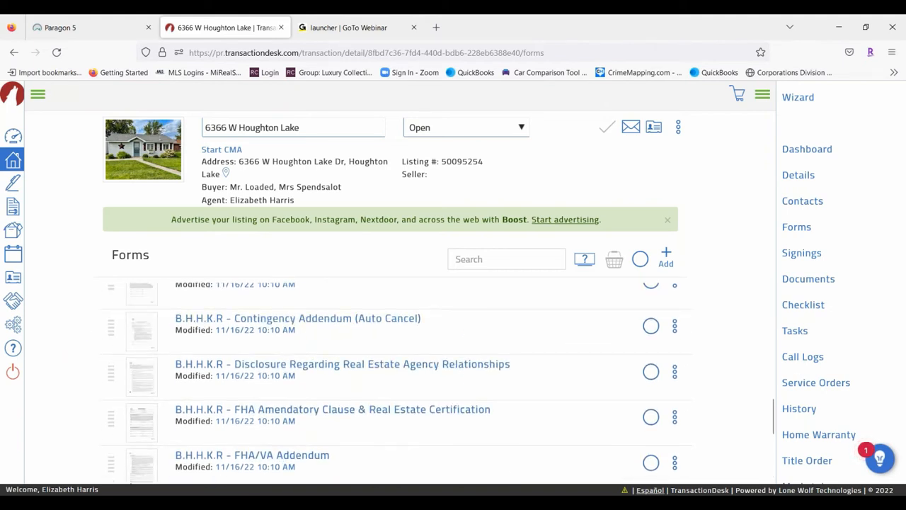
left_click_drag(113, 375, 105, 354)
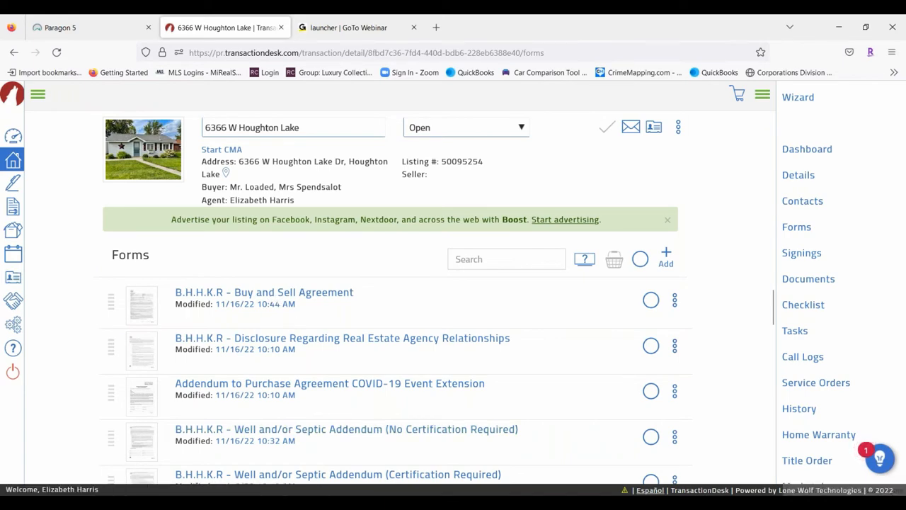
mouse_move(107, 404)
left_mouse_down()
mouse_move(108, 484)
mouse_move(93, 417)
mouse_move(92, 457)
mouse_move(92, 427)
mouse_move(95, 399)
mouse_move(125, 425)
mouse_move(111, 404)
left_mouse_up()
scroll(169, 351, "down", 2)
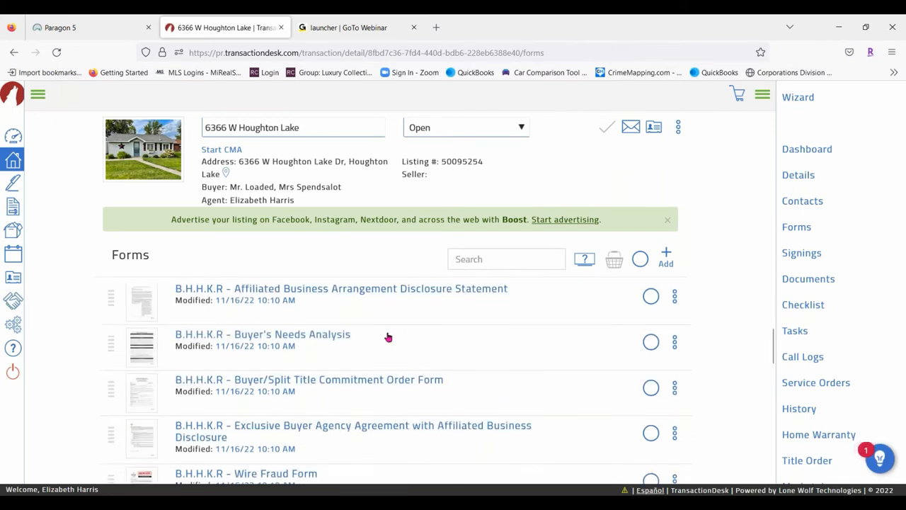
scroll(526, 331, "up", 2)
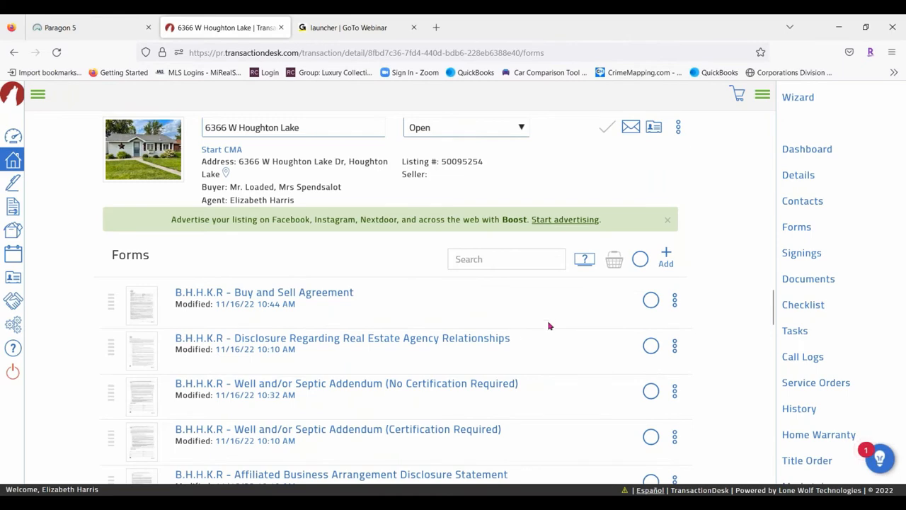
scroll(520, 353, "down", 2)
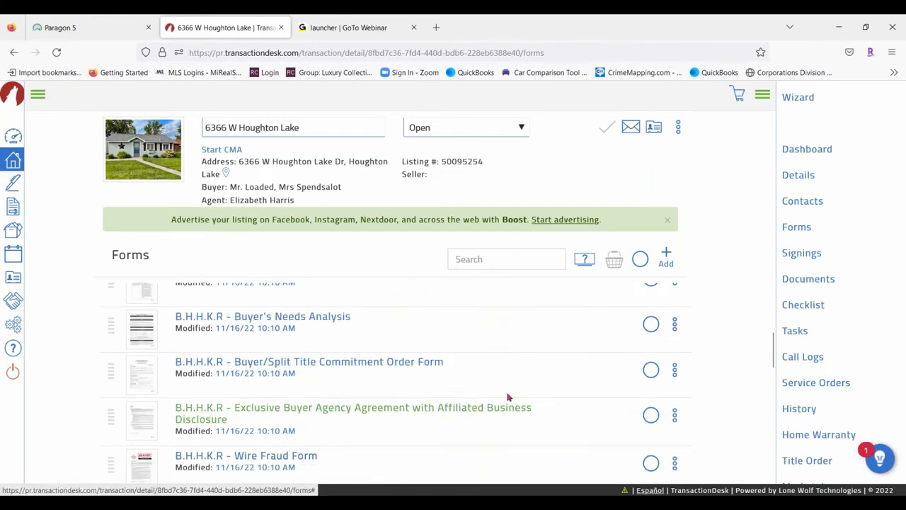
scroll(559, 364, "down", 3)
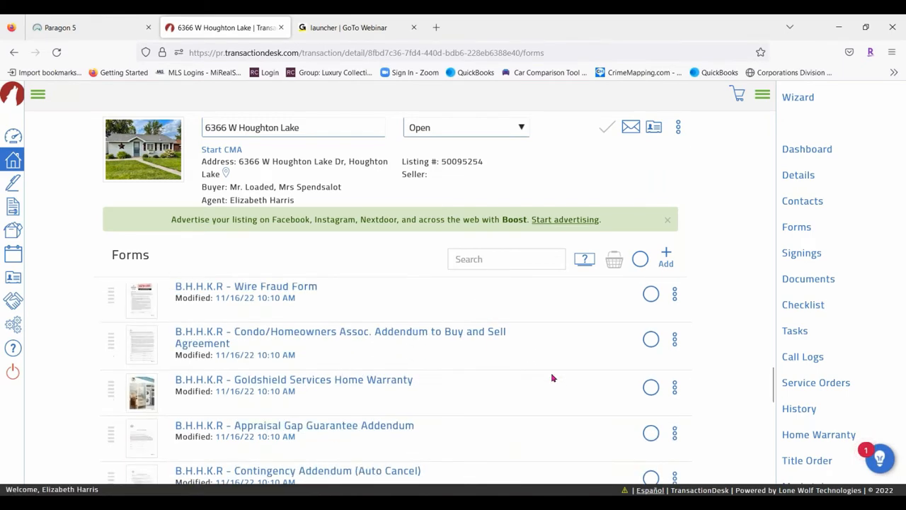
Add Appraisal Gap Guarantee, Contingency (Auto Cancel) and Goldshield Home Warranty forms to the basket and view it
left_click(650, 400)
left_click(650, 444)
left_click(652, 354)
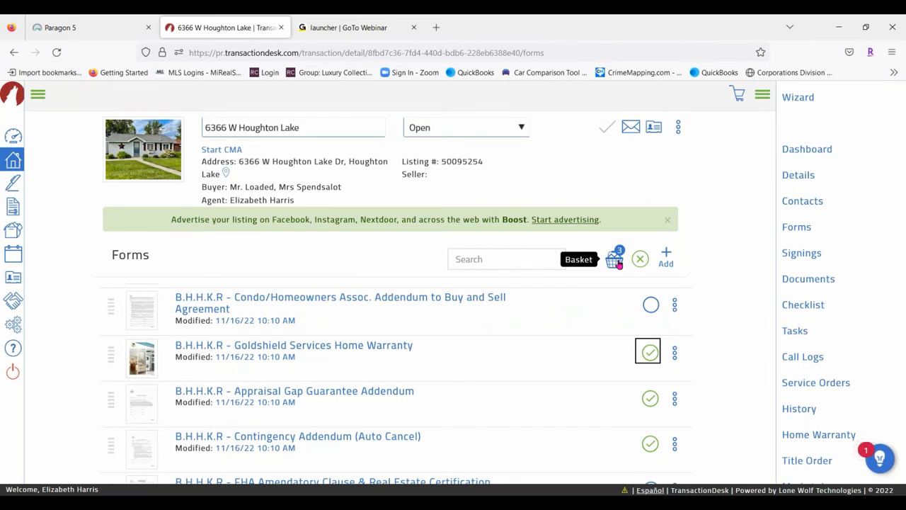
left_click(616, 261)
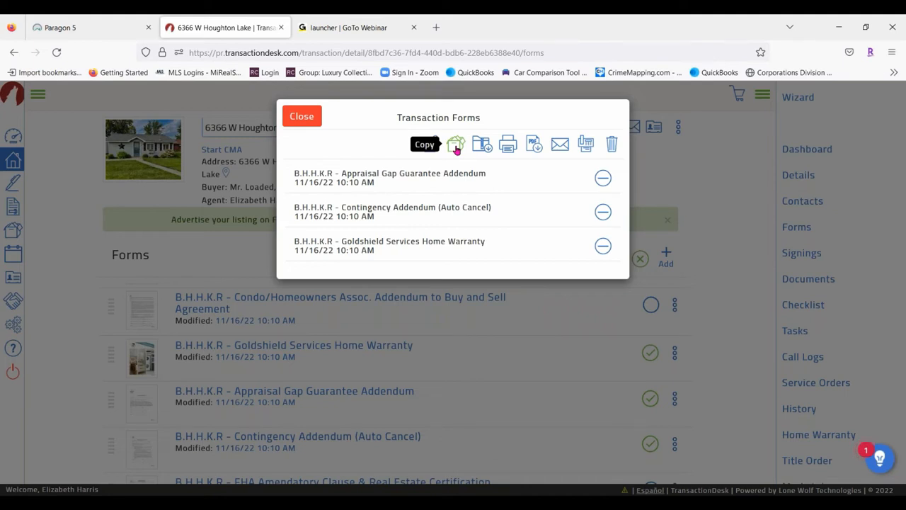
left_click(457, 145)
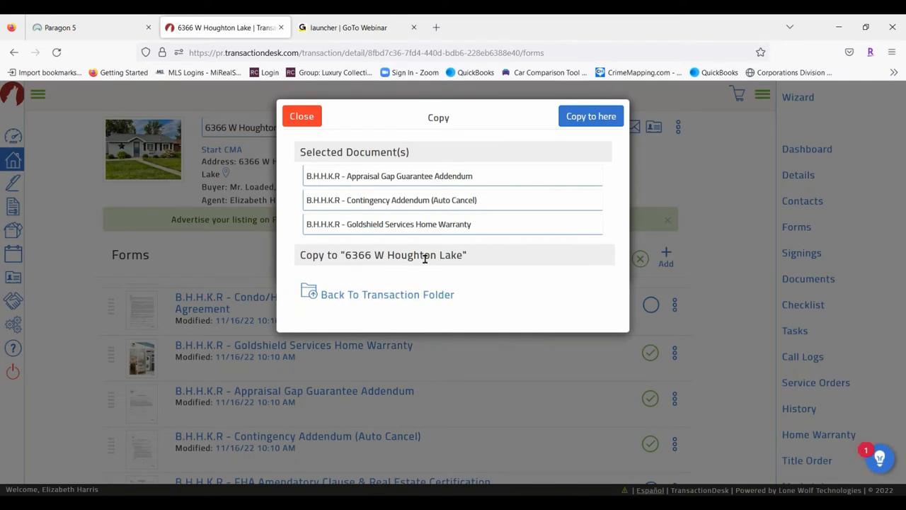
left_click(358, 296)
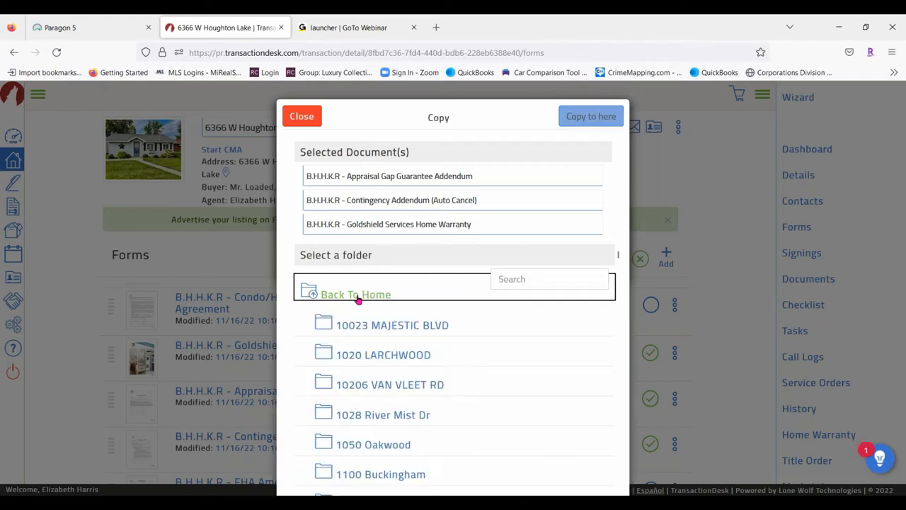
scroll(453, 368, "down", 2)
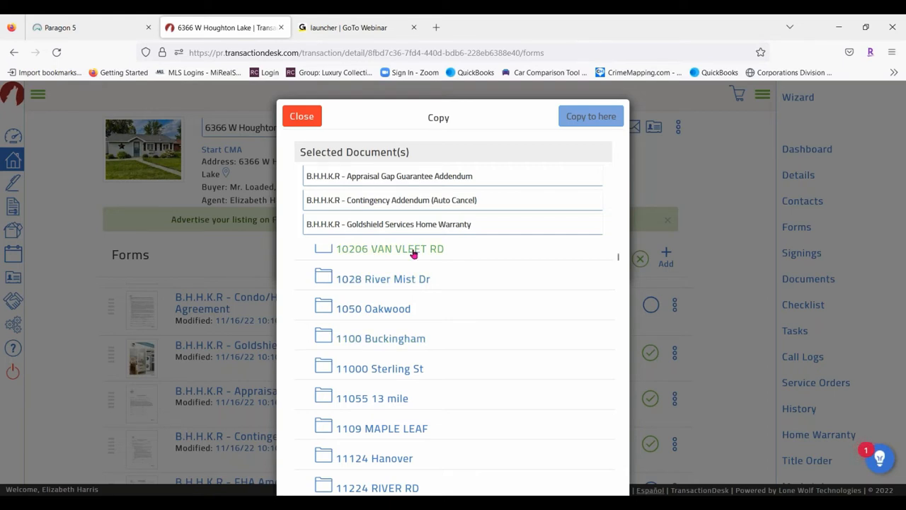
scroll(520, 311, "down", 3)
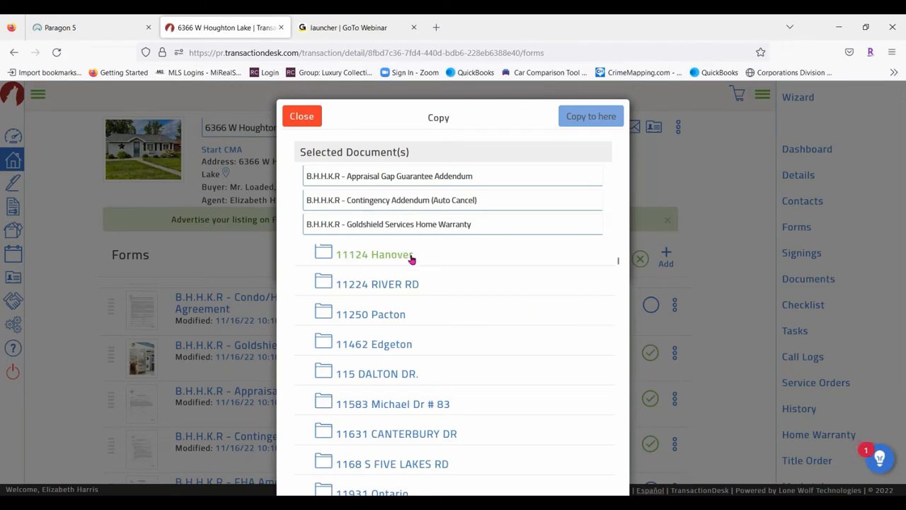
scroll(405, 297, "down", 2)
scroll(392, 363, "down", 20)
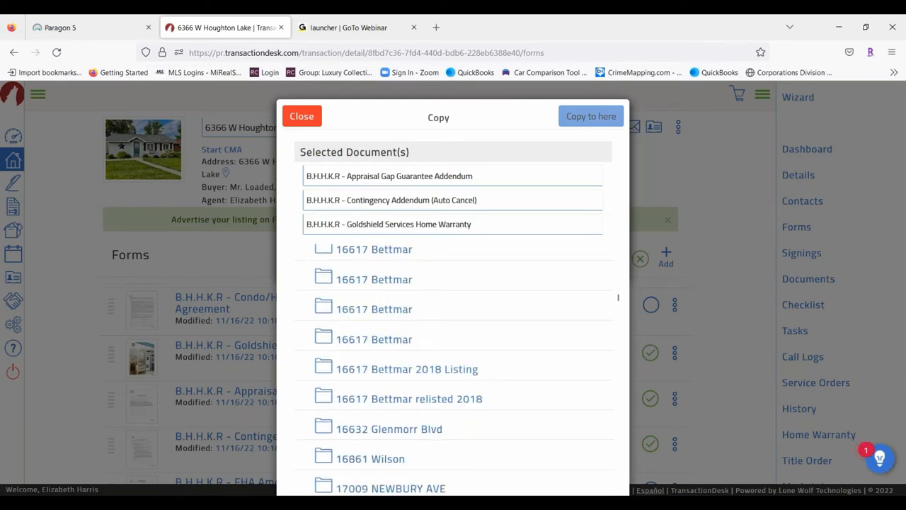
scroll(416, 326, "down", 20)
scroll(413, 333, "down", 20)
scroll(393, 344, "down", 8)
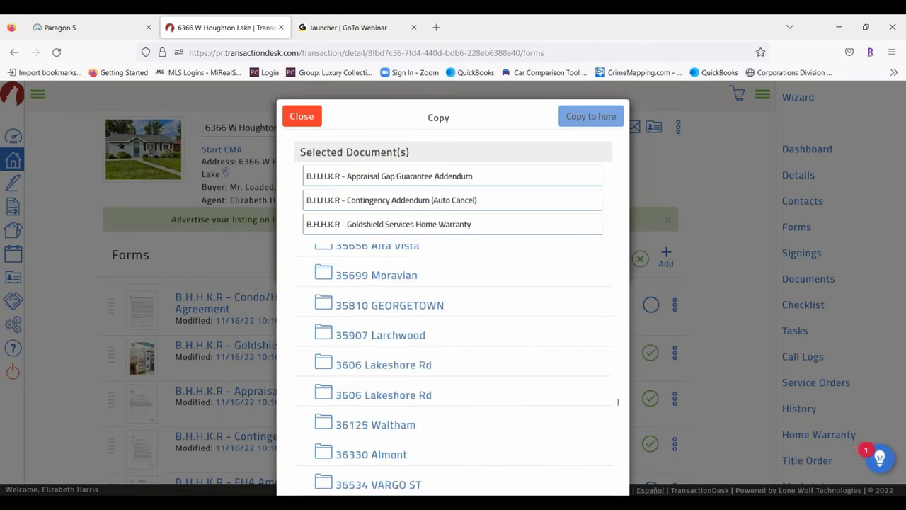
left_click(439, 366)
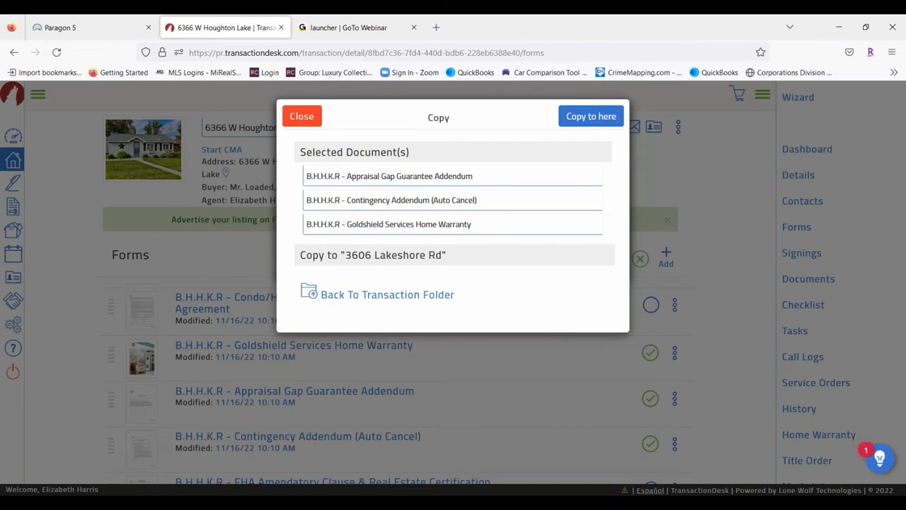
left_click(616, 119)
Close the Copy dialog to get back to the Transaction Forms basket
left_click(305, 115)
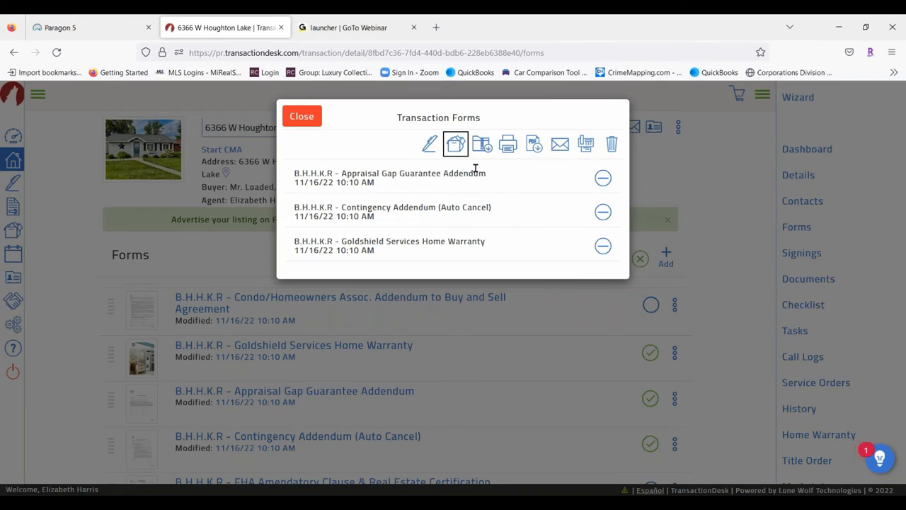
Close the Transaction Forms basket and show the transaction's Documents list
left_click(307, 119)
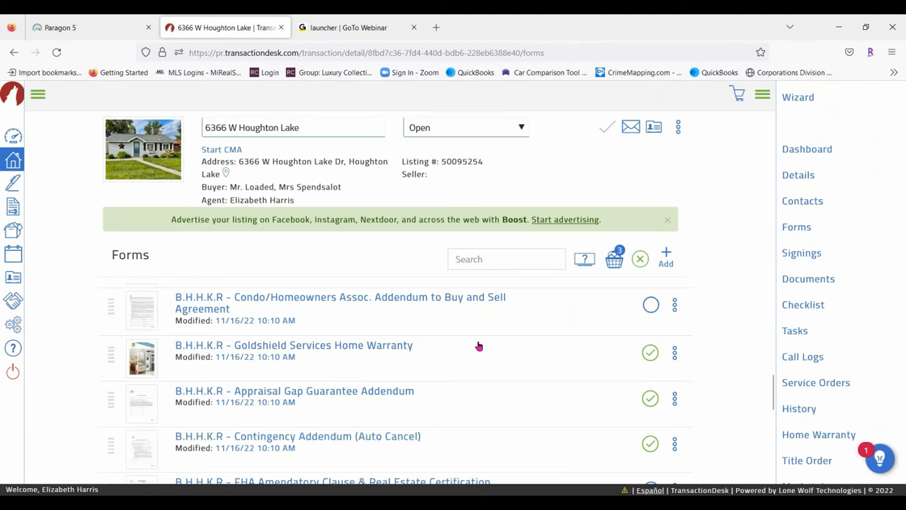
left_click(829, 279)
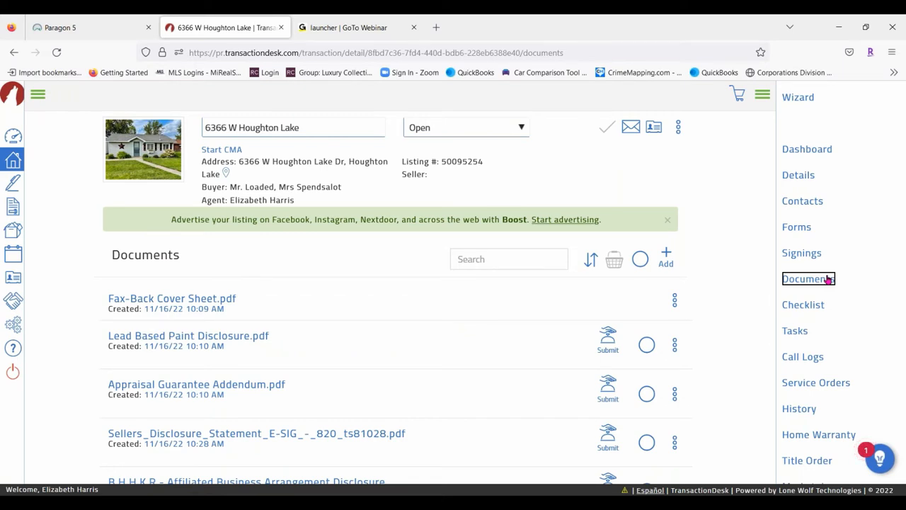
left_click(834, 493)
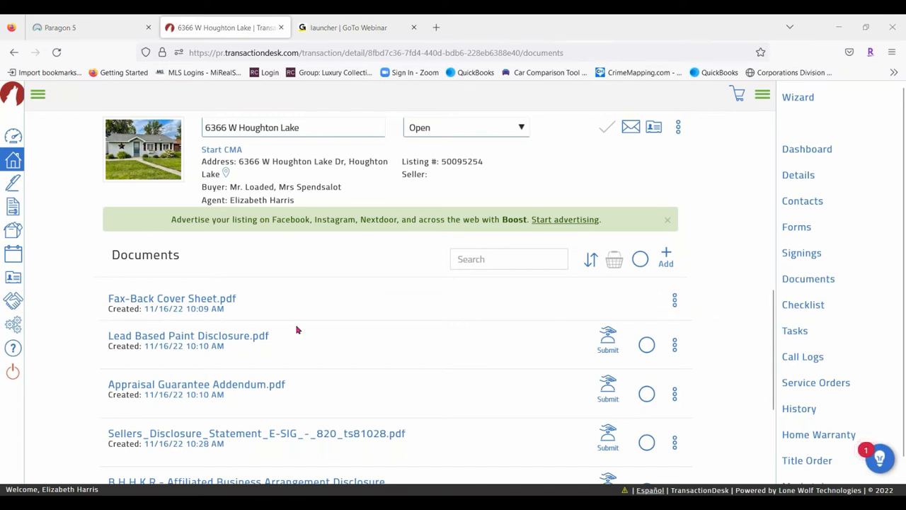
scroll(298, 328, "down", 2)
scroll(531, 326, "down", 1)
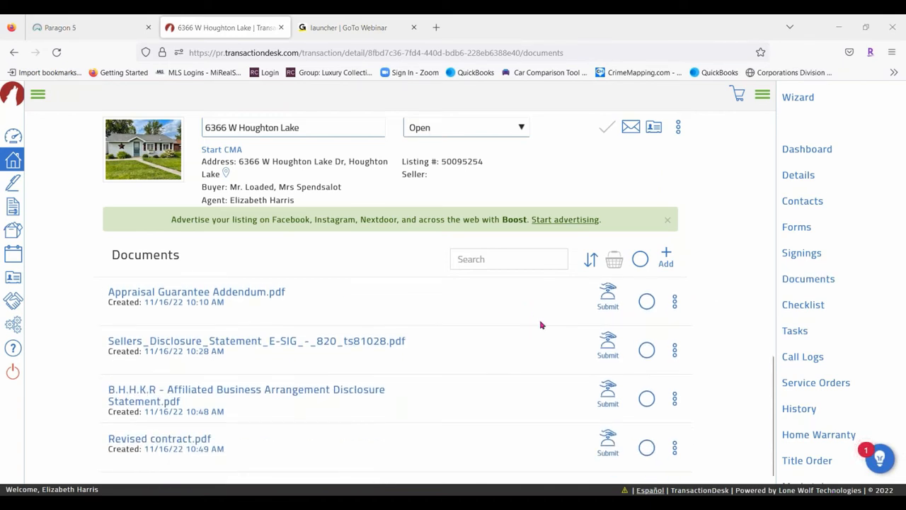
left_click(675, 300)
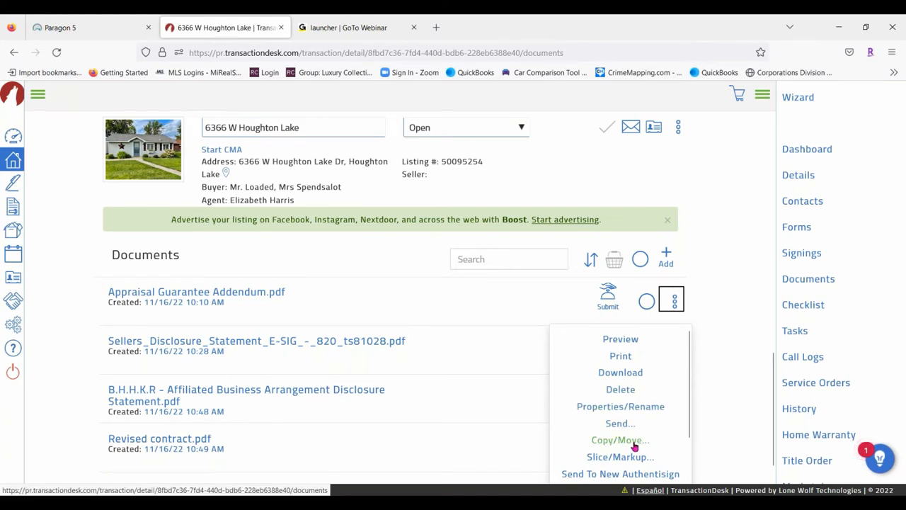
scroll(677, 414, "down", 2)
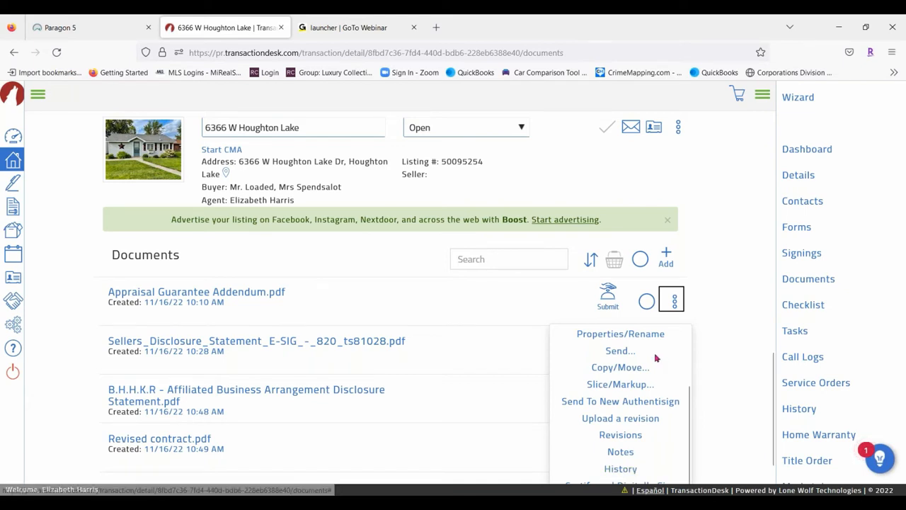
Basket the Sellers Disclosure Statement, Affiliated Business Arrangement Disclosure and Revised contract.pdf, then open the basket
left_click(763, 279)
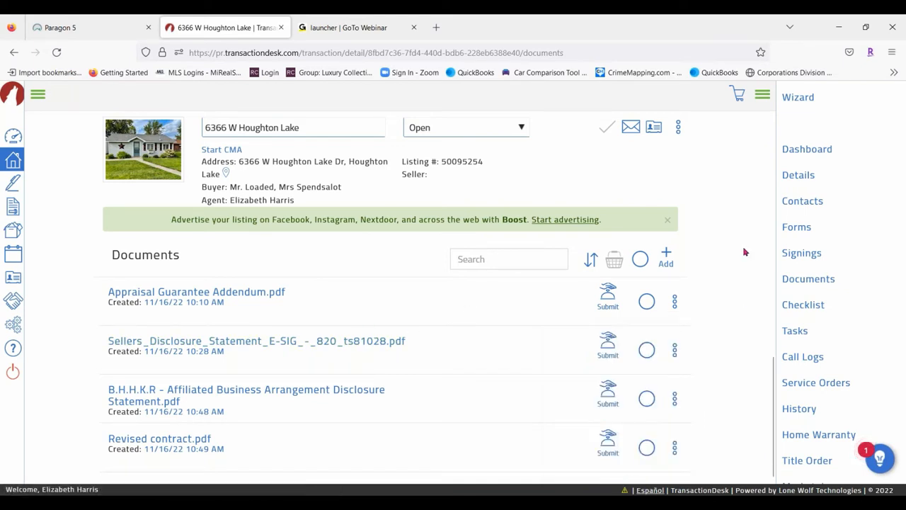
left_click(645, 351)
left_click(646, 398)
left_click(646, 447)
left_click(615, 260)
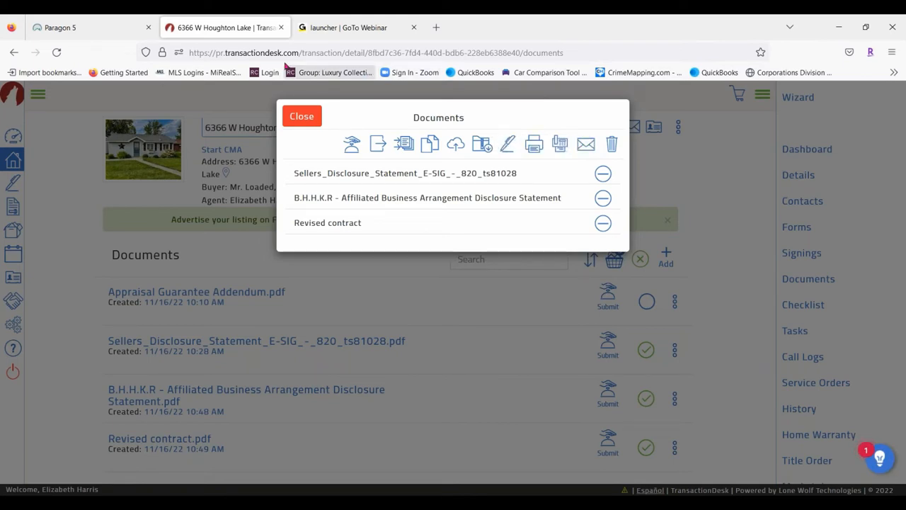
Close the basket list, uncheck all four documents, and cancel the Add new document attempt
left_click(301, 117)
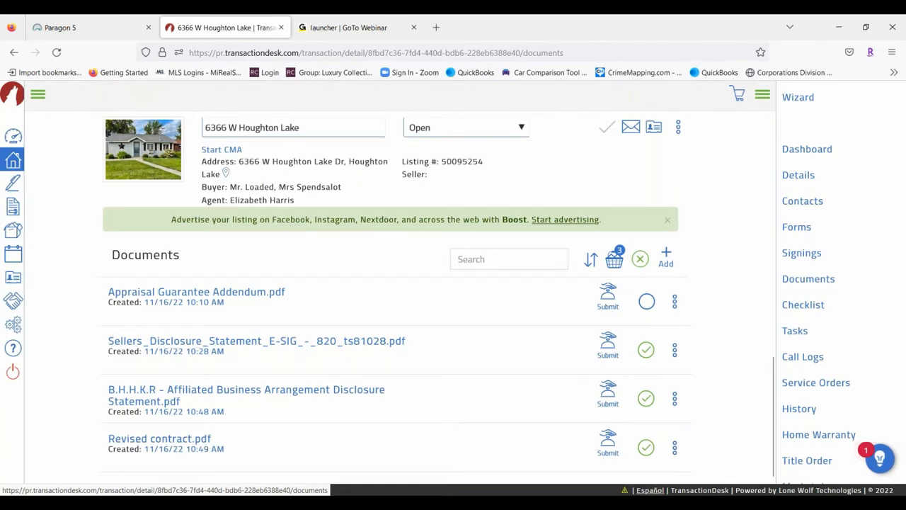
left_click(642, 259)
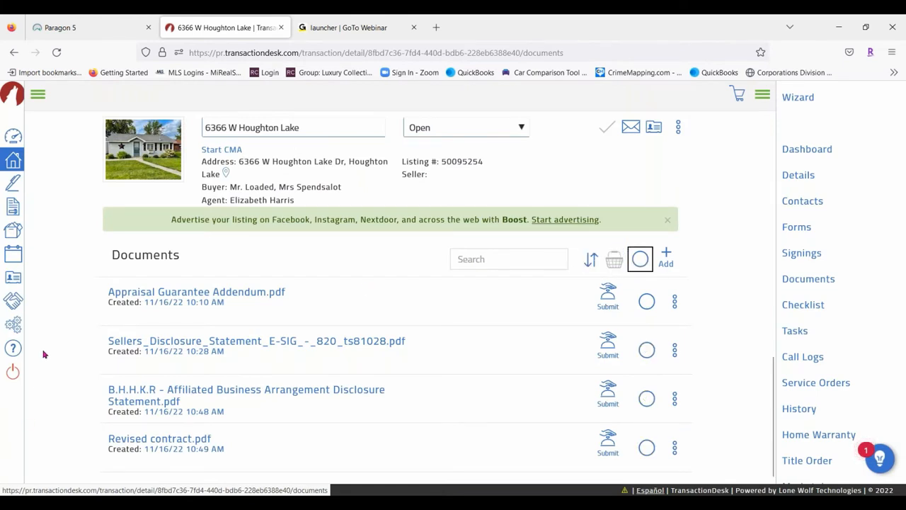
left_click(667, 260)
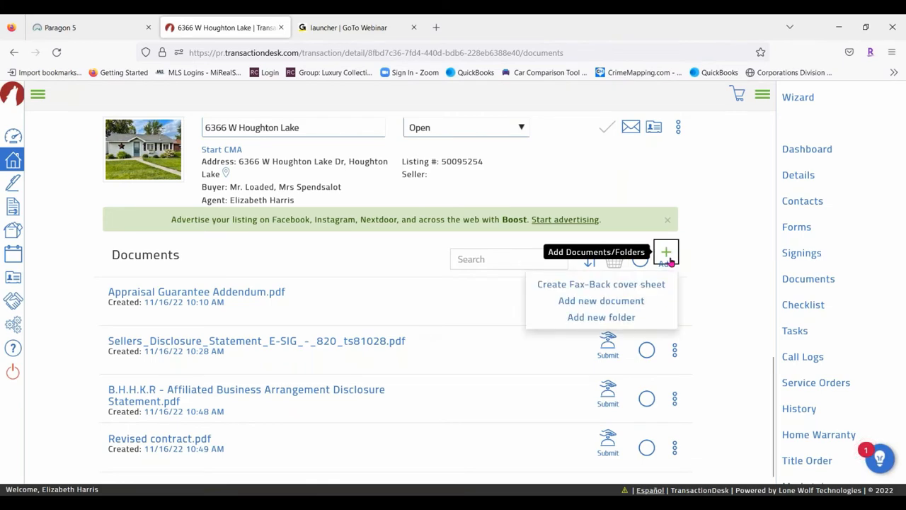
left_click(642, 305)
left_click(312, 117)
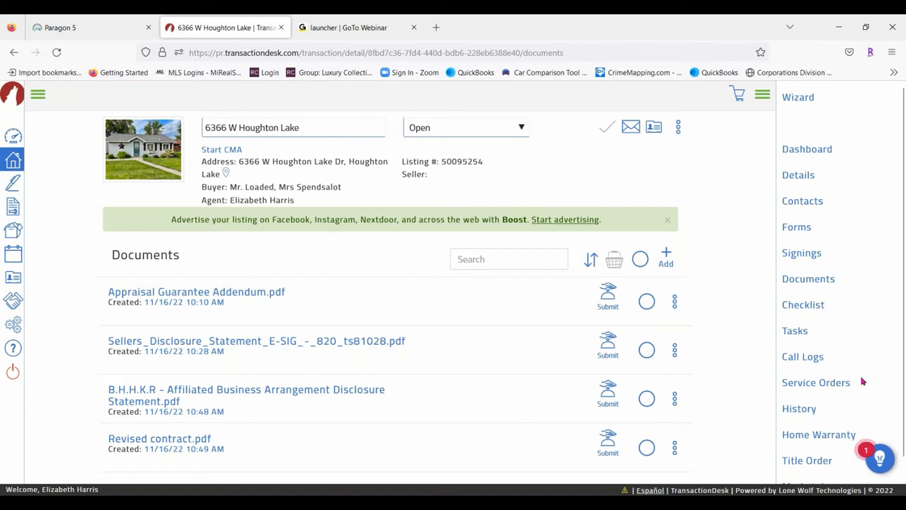
Open the 0%-complete Checklist and scroll its mandatory items down to Wire Fraud Warning
left_click(803, 306)
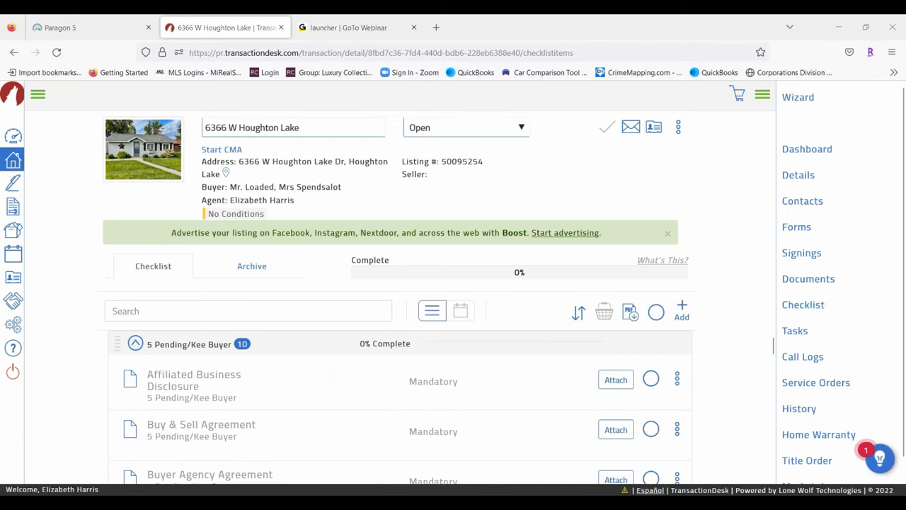
scroll(337, 410, "down", 2)
scroll(333, 375, "up", 1)
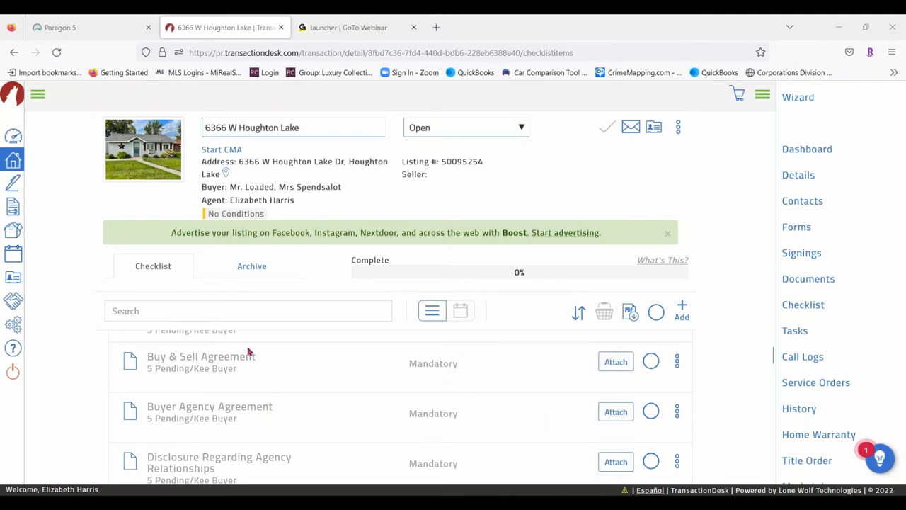
scroll(300, 378, "down", 5)
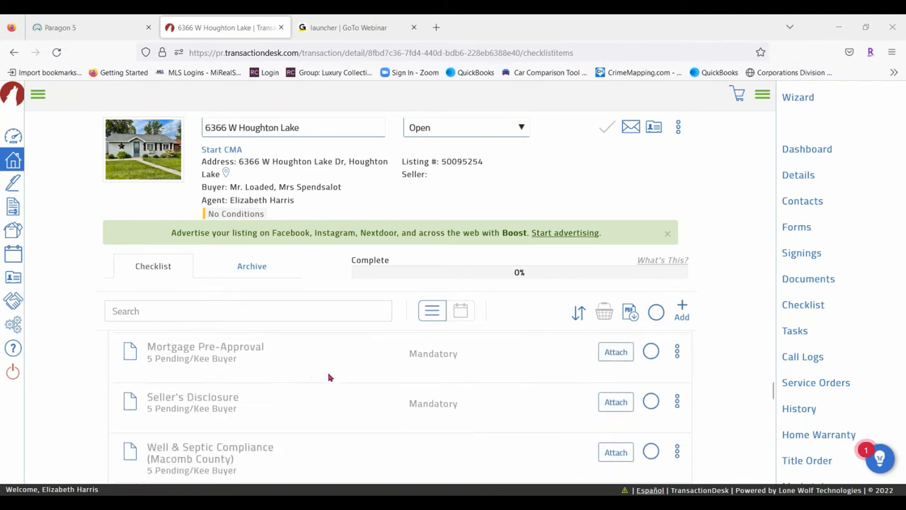
scroll(329, 377, "down", 2)
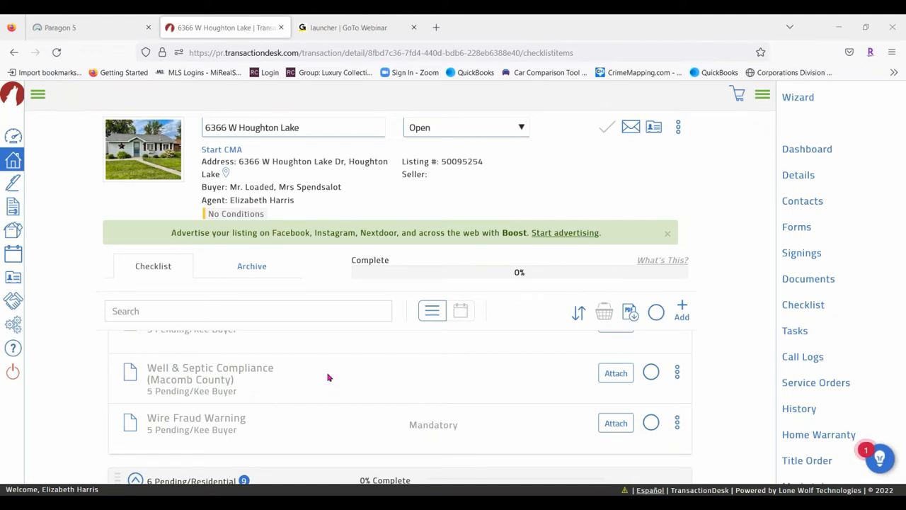
Add the Home Warranty checklist item to the basket
left_click(686, 312)
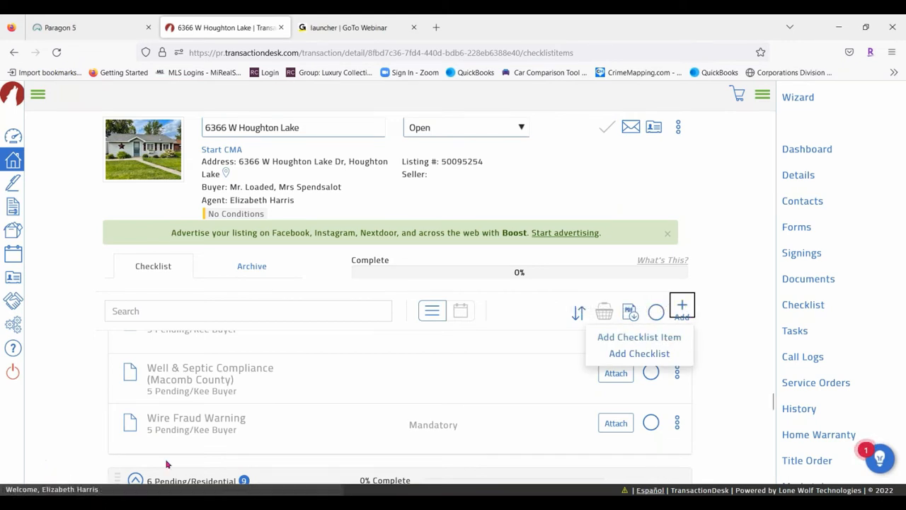
scroll(212, 441, "down", 3)
scroll(410, 342, "down", 2)
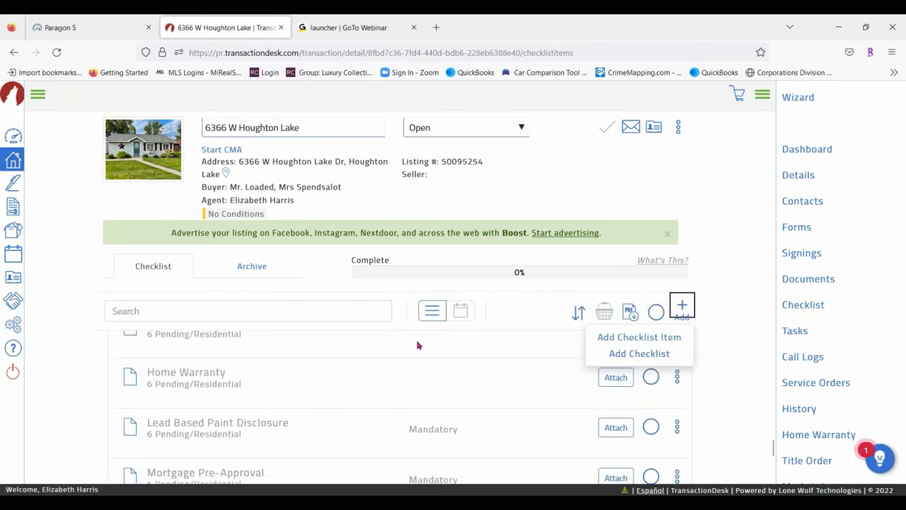
left_click(650, 377)
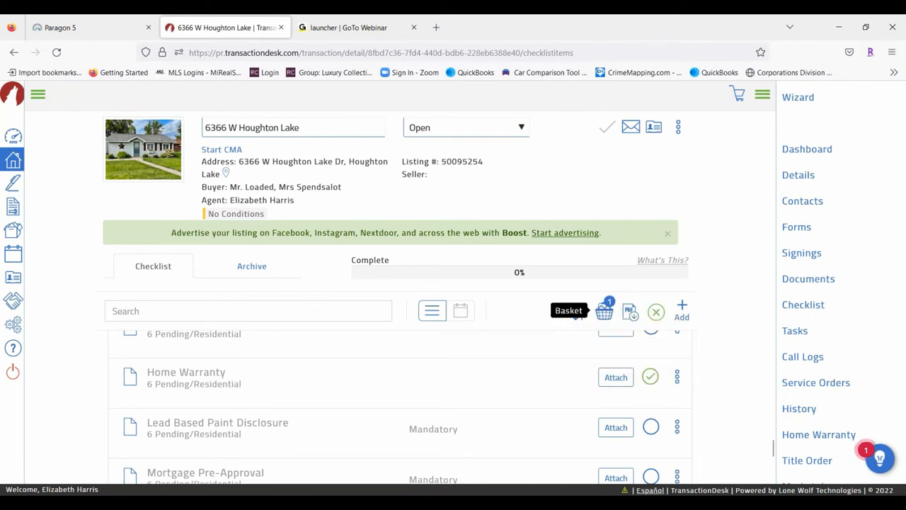
Review the basket contents, then bring up the transaction's empty Tasks list
left_click(604, 312)
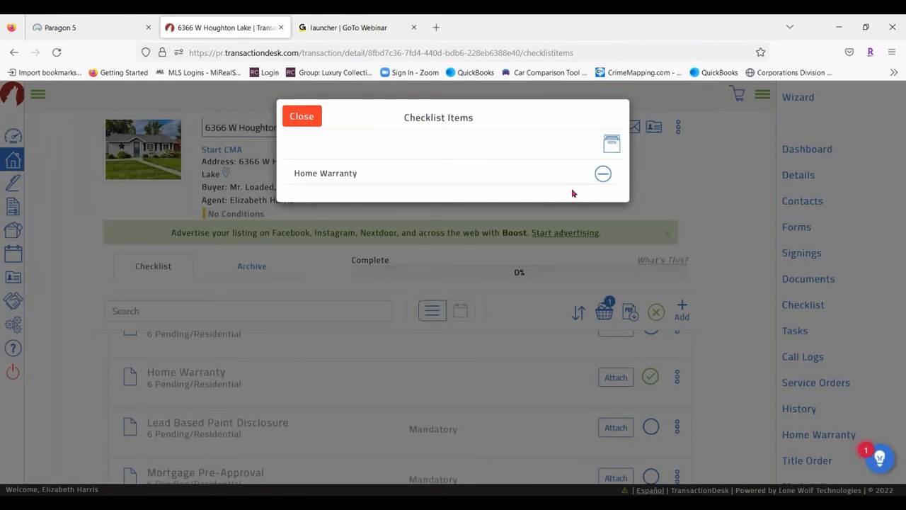
left_click(301, 117)
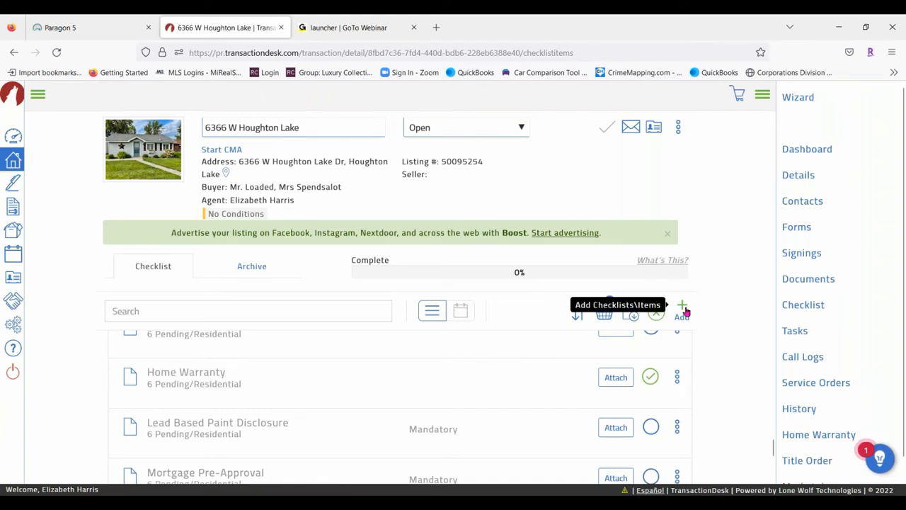
scroll(871, 234, "down", 1)
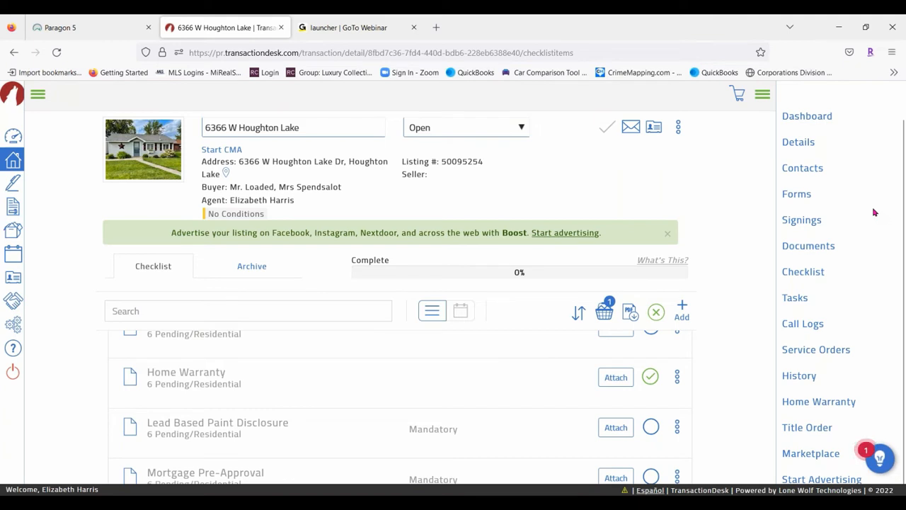
left_click(795, 298)
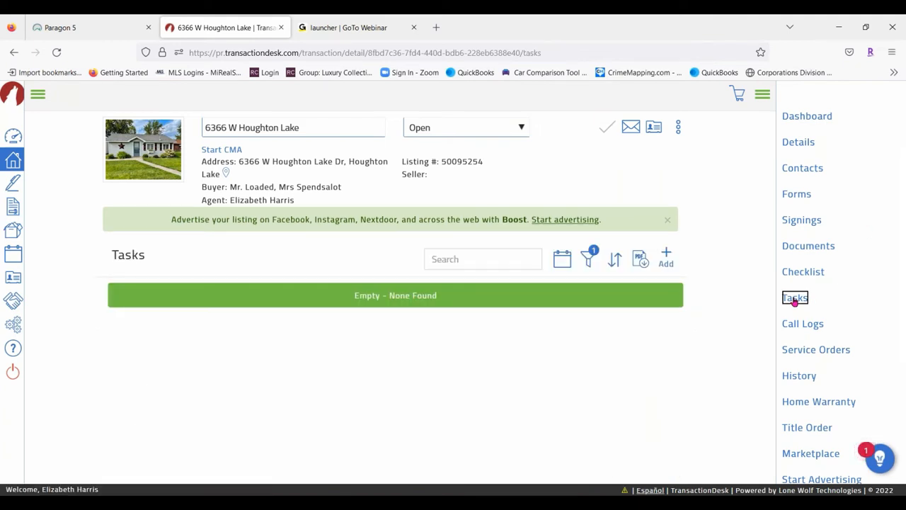
Start a new task named 'Inspection'
left_click(666, 256)
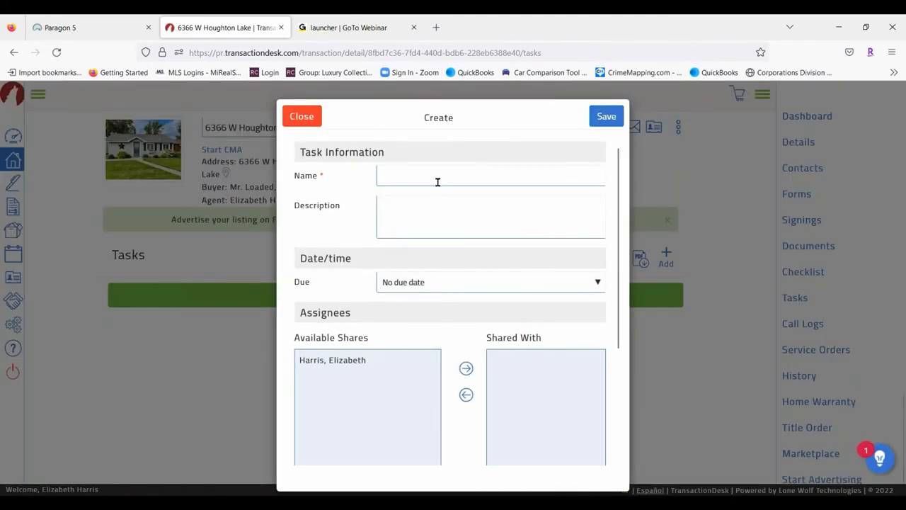
left_click(430, 175)
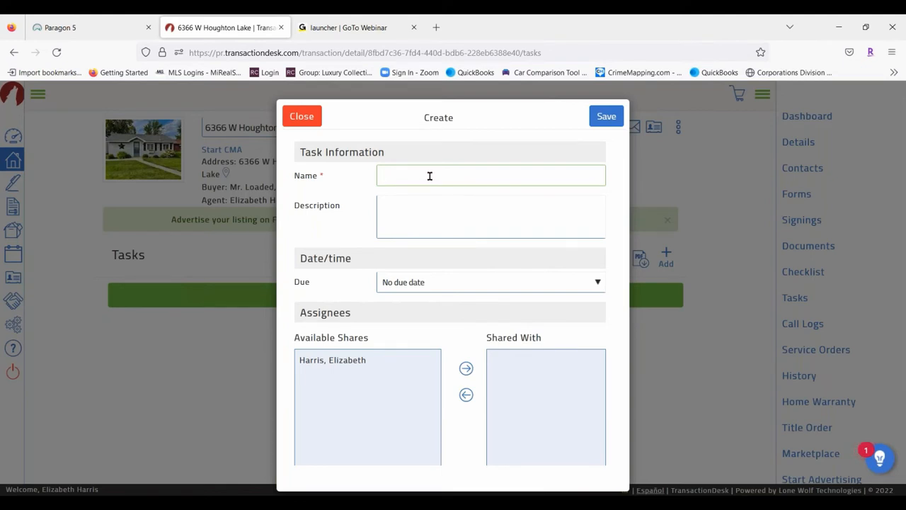
type("Inspection")
left_click(439, 210)
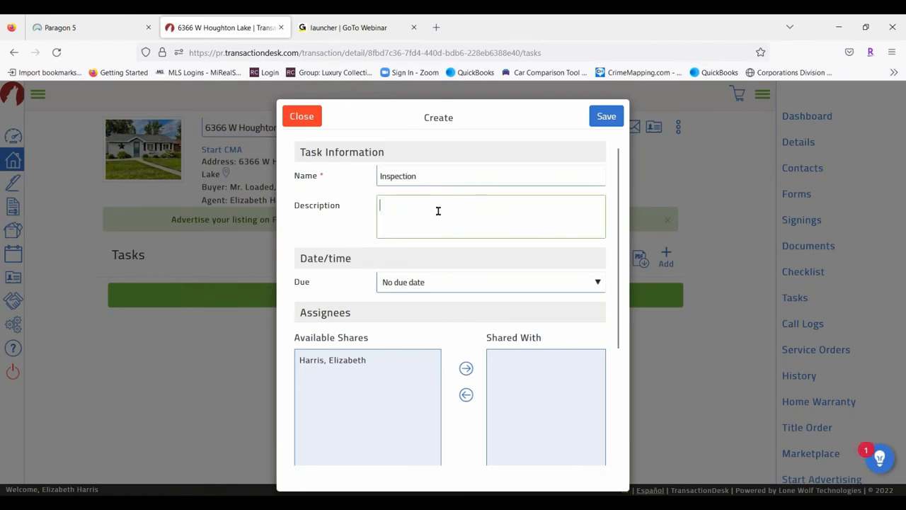
Make the task due November 21, 2022 at 9 AM, reminding 1 day before
left_click(512, 282)
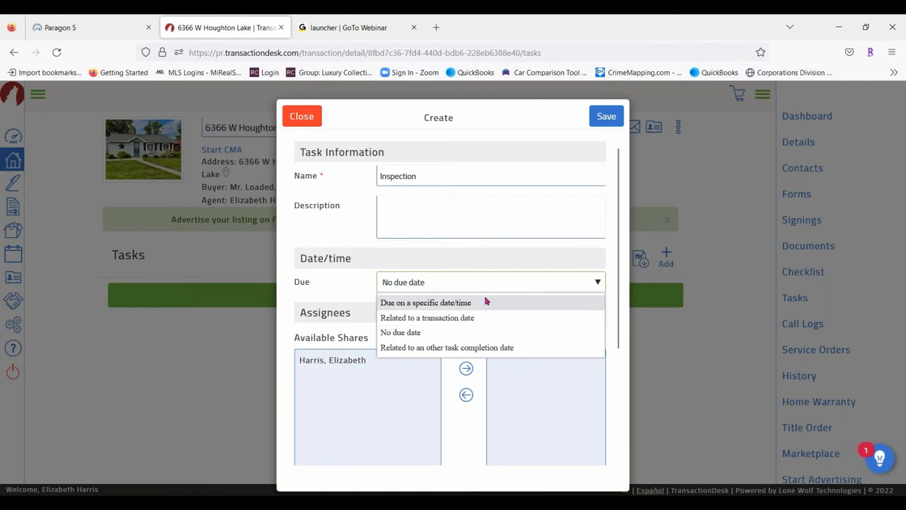
left_click(486, 302)
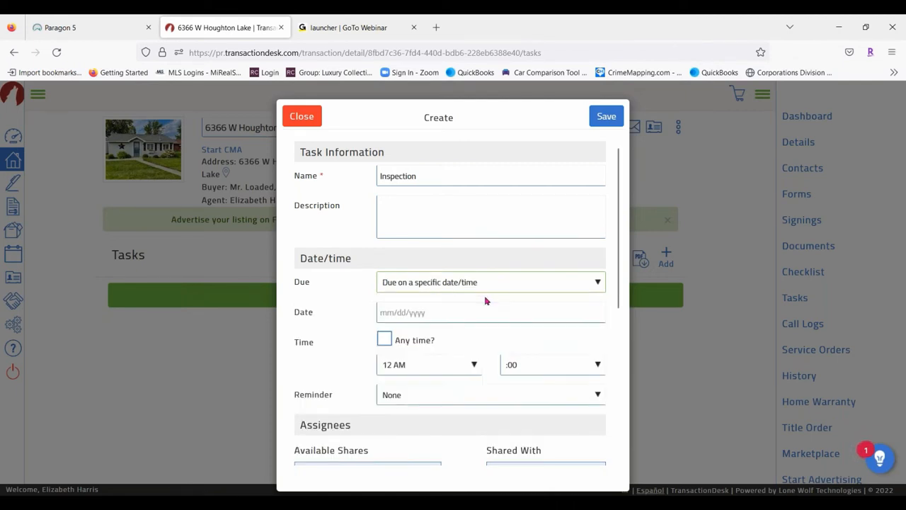
left_click(439, 305)
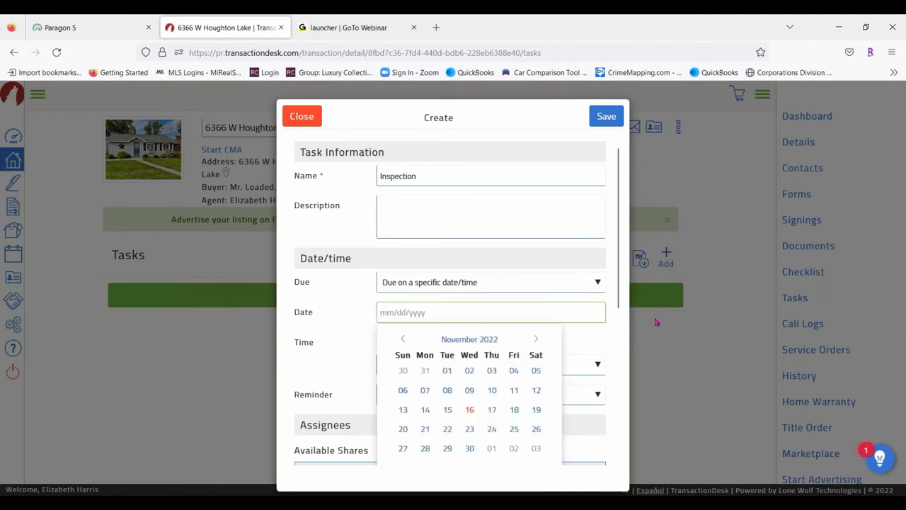
left_click(425, 429)
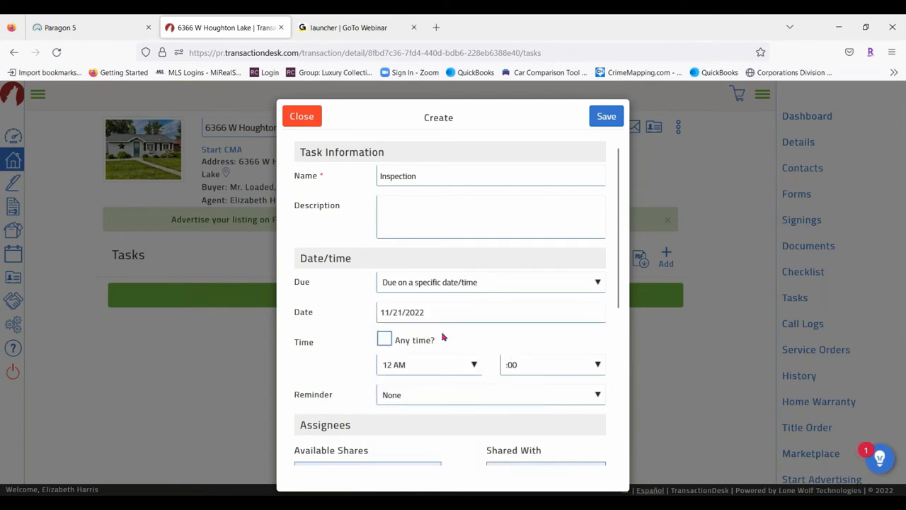
left_click(435, 369)
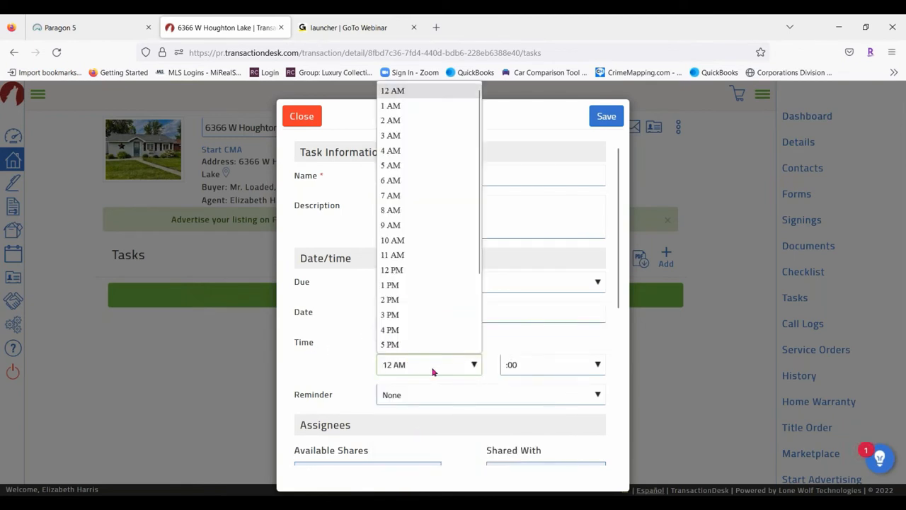
left_click(419, 225)
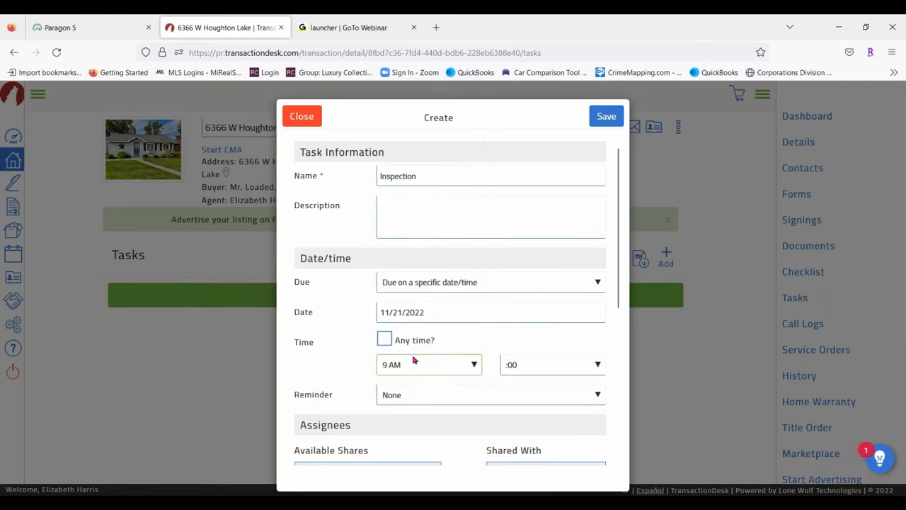
left_click(429, 398)
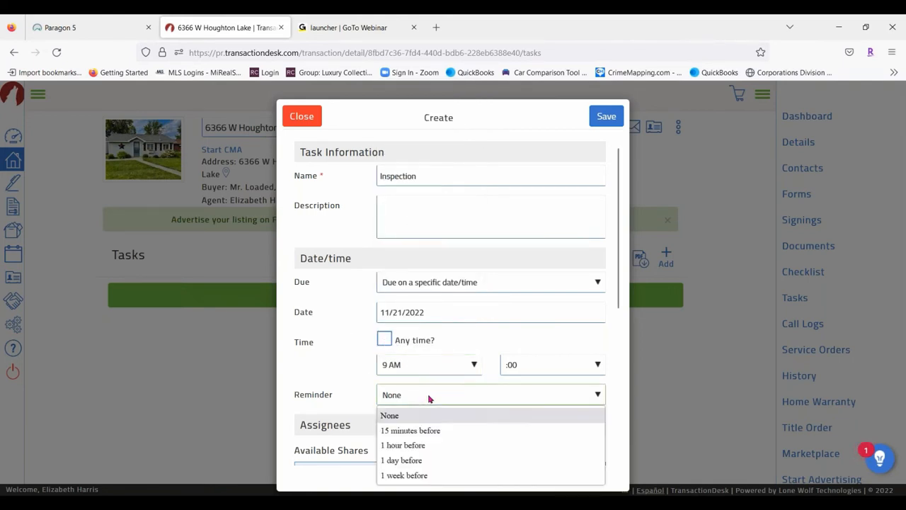
left_click(428, 461)
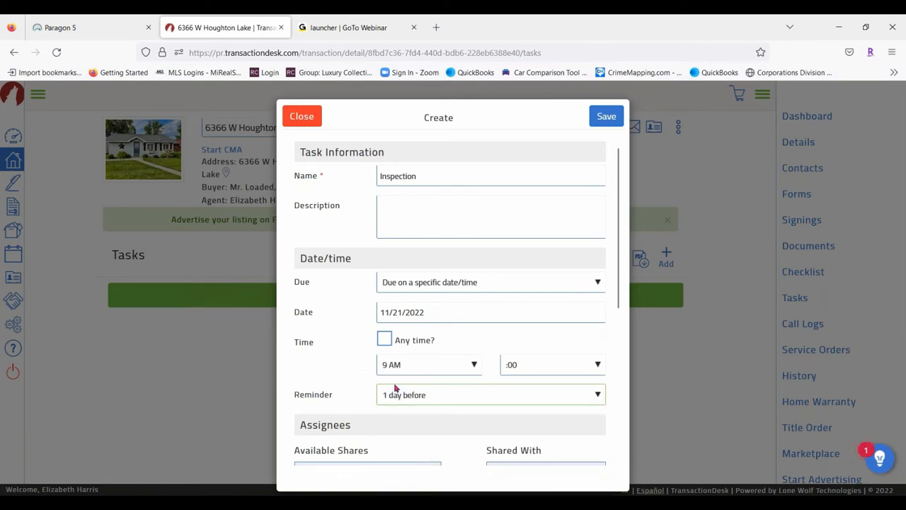
Share the task with the agent, turn on email notification for assignees, and save
scroll(416, 287, "down", 3)
scroll(396, 269, "down", 1)
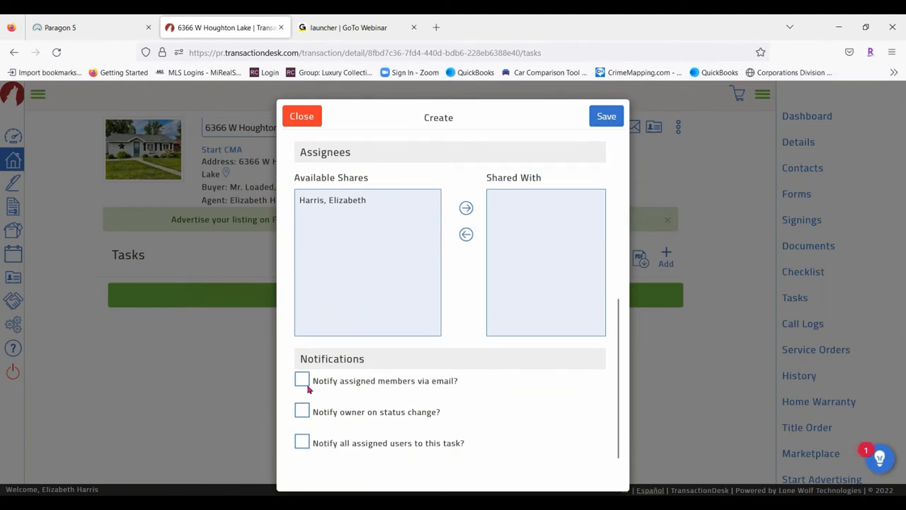
left_click(327, 201)
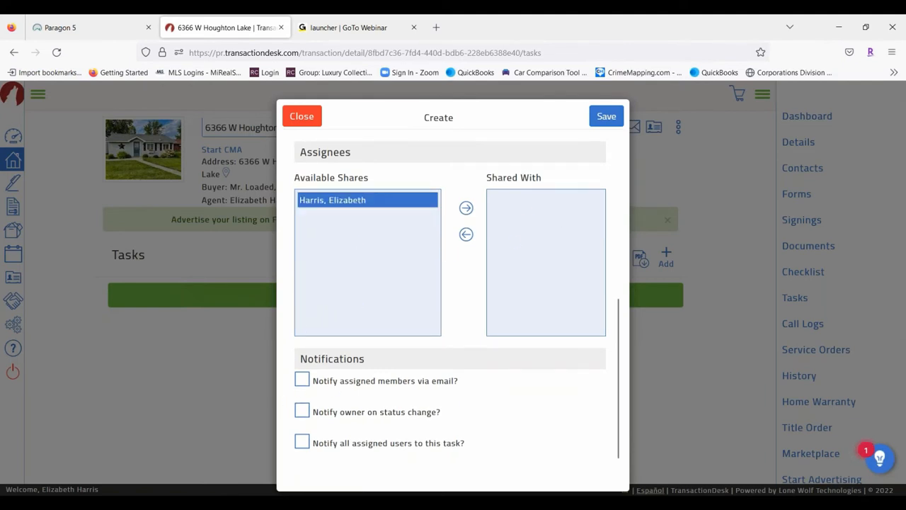
left_click(467, 208)
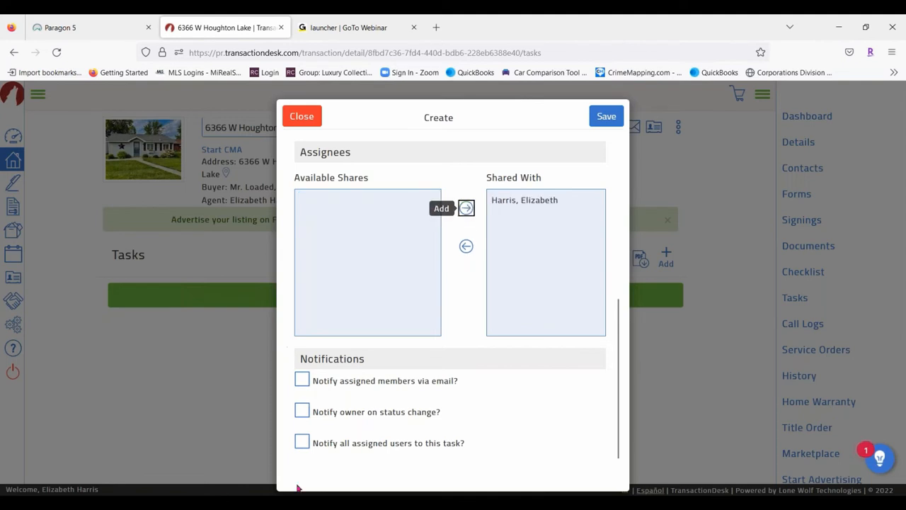
left_click(303, 381)
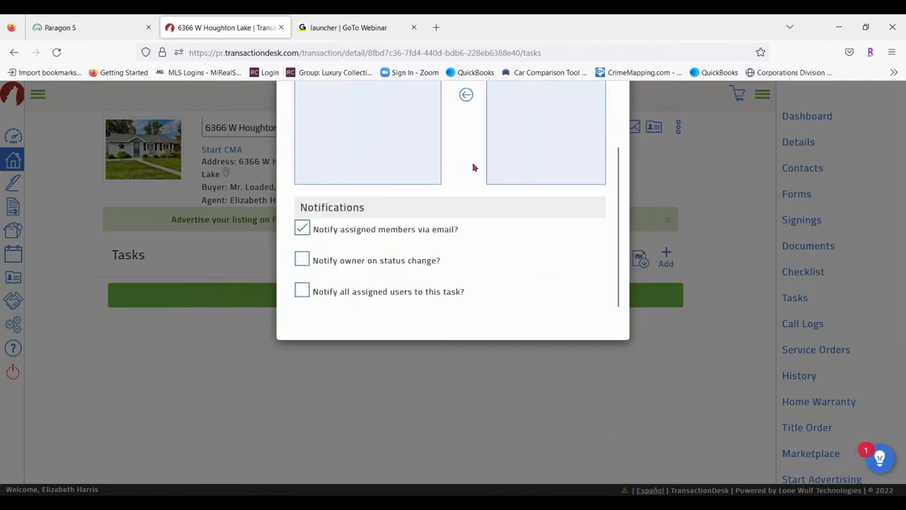
scroll(488, 177, "up", 2)
scroll(502, 200, "down", 2)
scroll(495, 262, "up", 5)
scroll(506, 210, "up", 3)
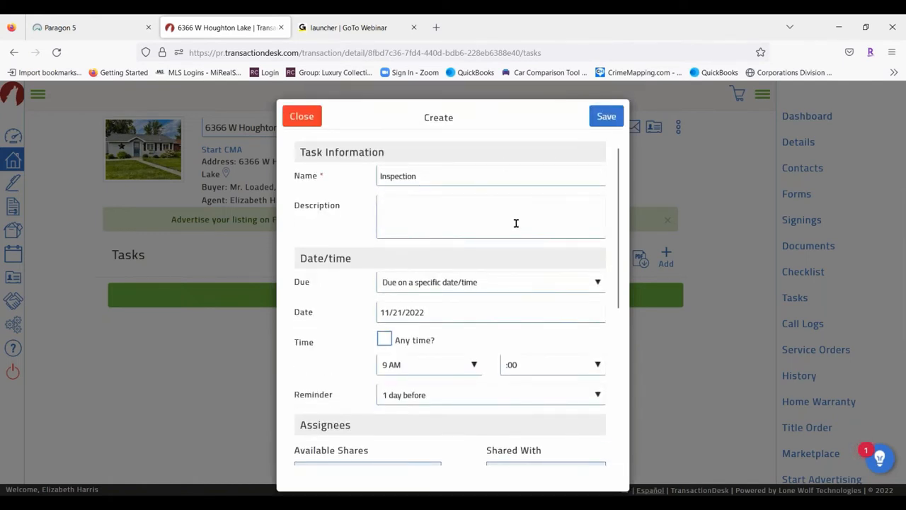
left_click(606, 118)
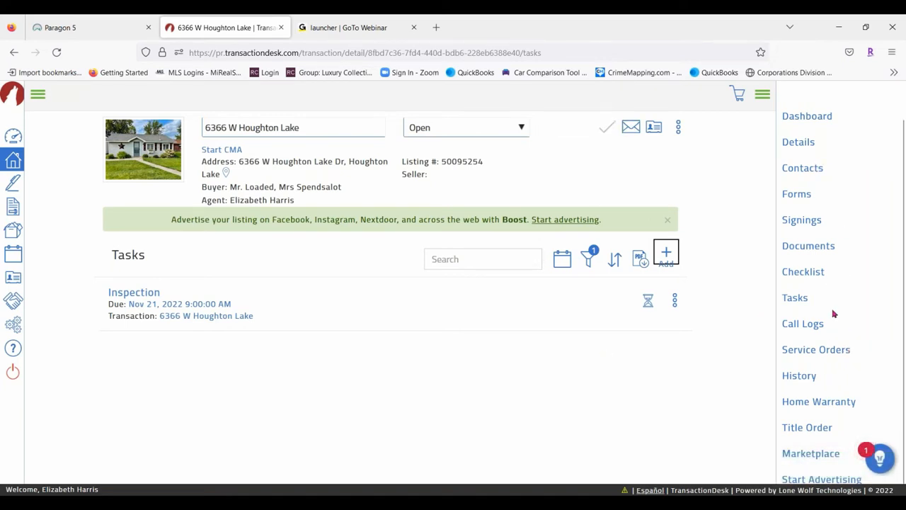
Check the empty Call Logs page, dismiss a new call log form, then view Service Orders
left_click(807, 324)
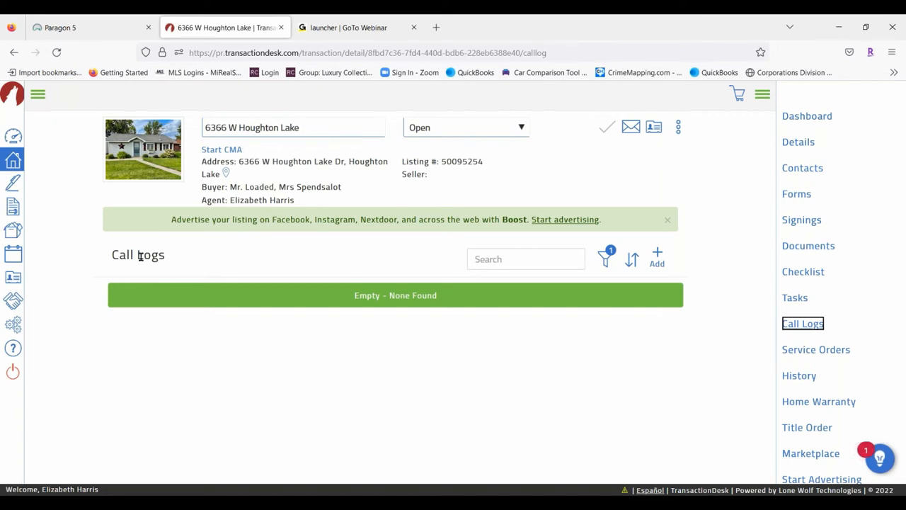
left_click(657, 258)
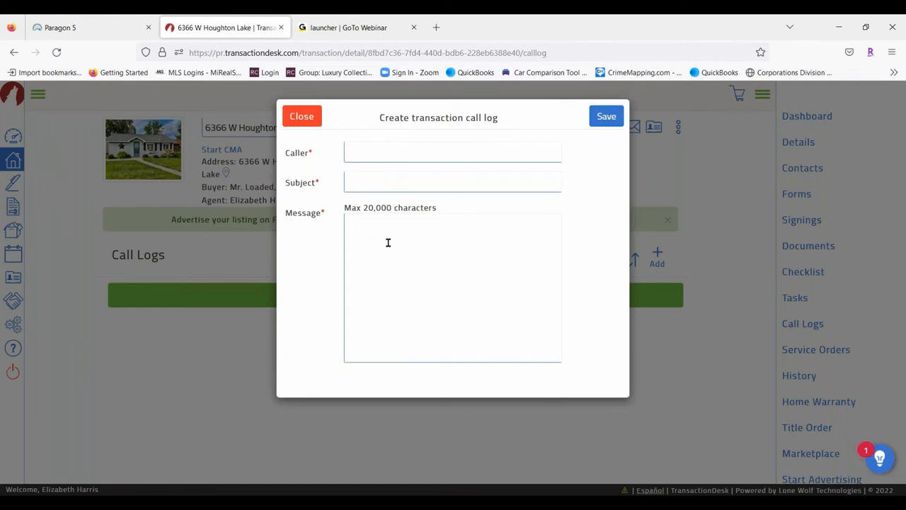
left_click(302, 117)
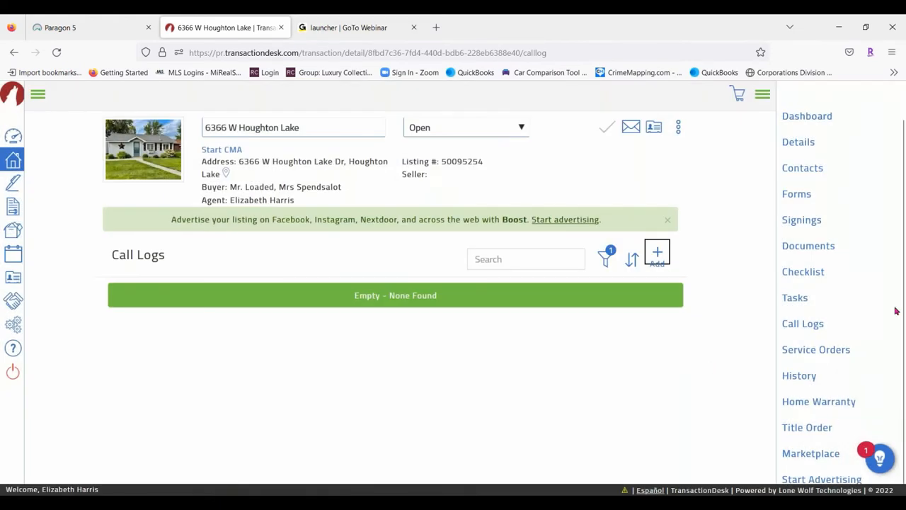
left_click(834, 354)
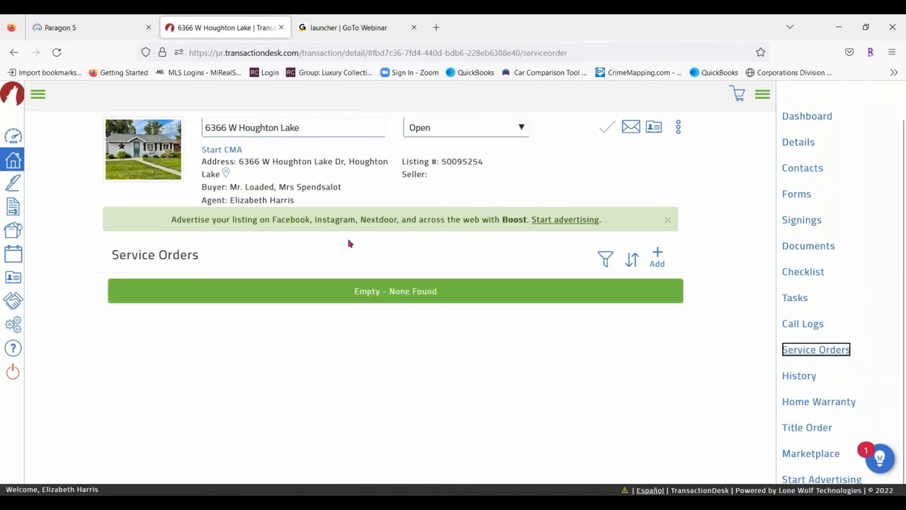
Discard a new service order and its provider contact form, then view the History log
left_click(658, 255)
left_click(454, 250)
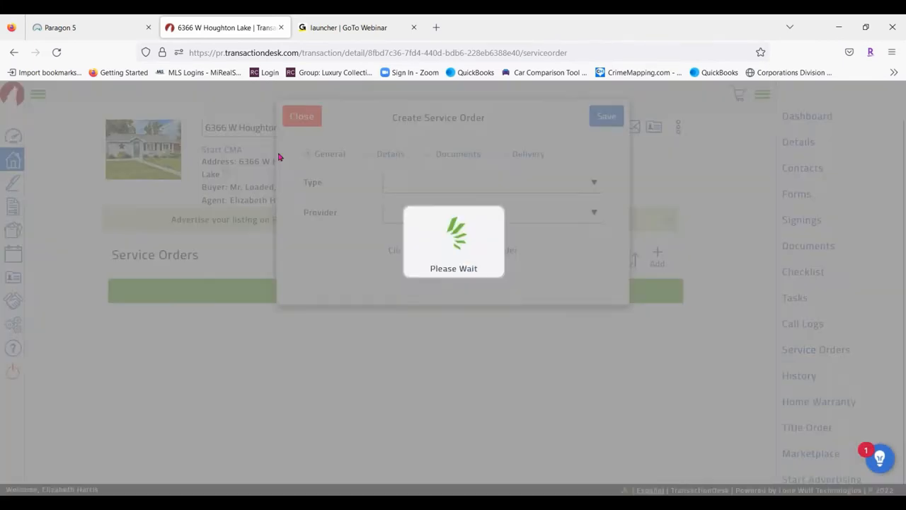
left_click(415, 214)
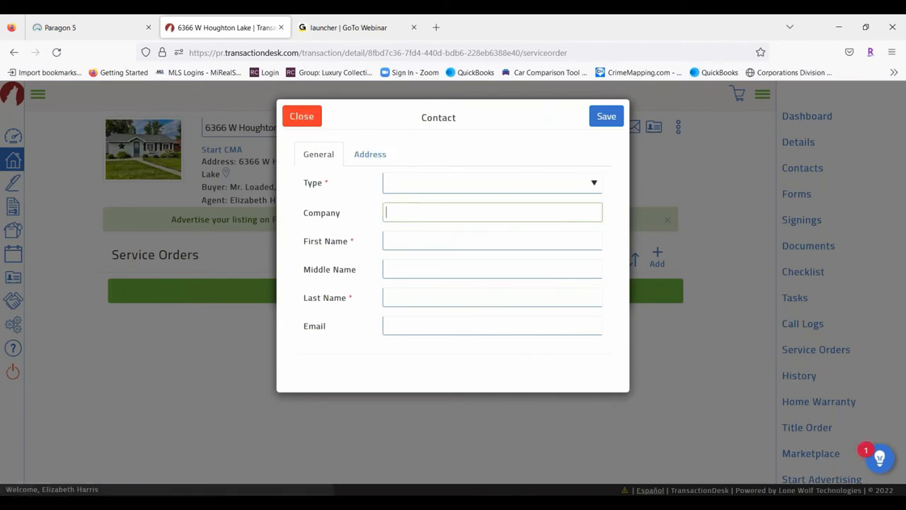
left_click(301, 116)
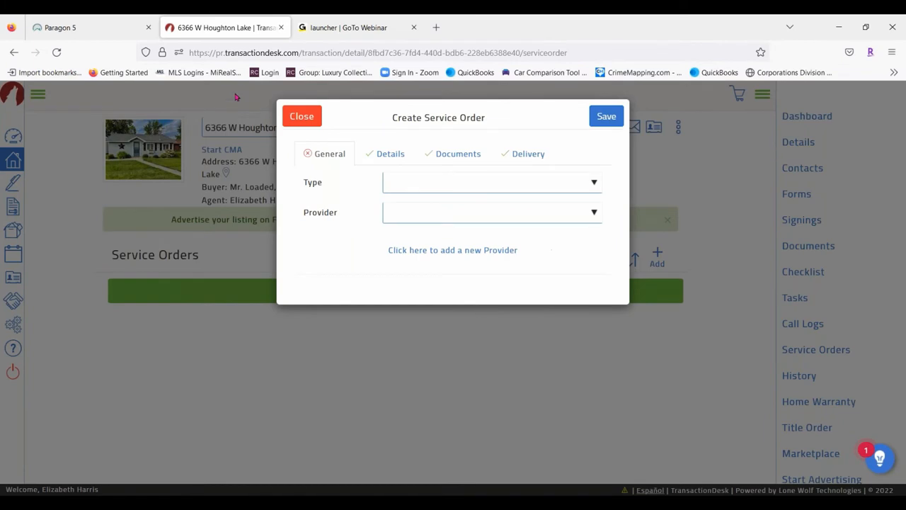
left_click(302, 116)
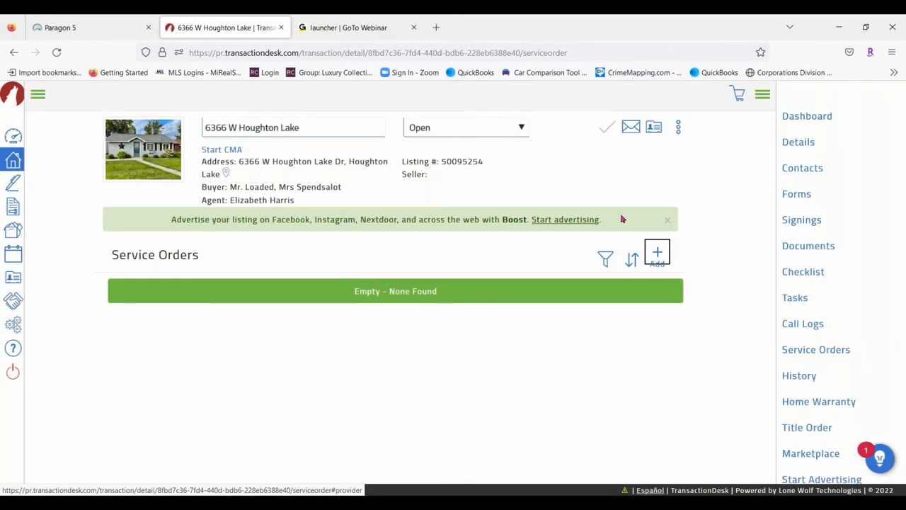
left_click(798, 376)
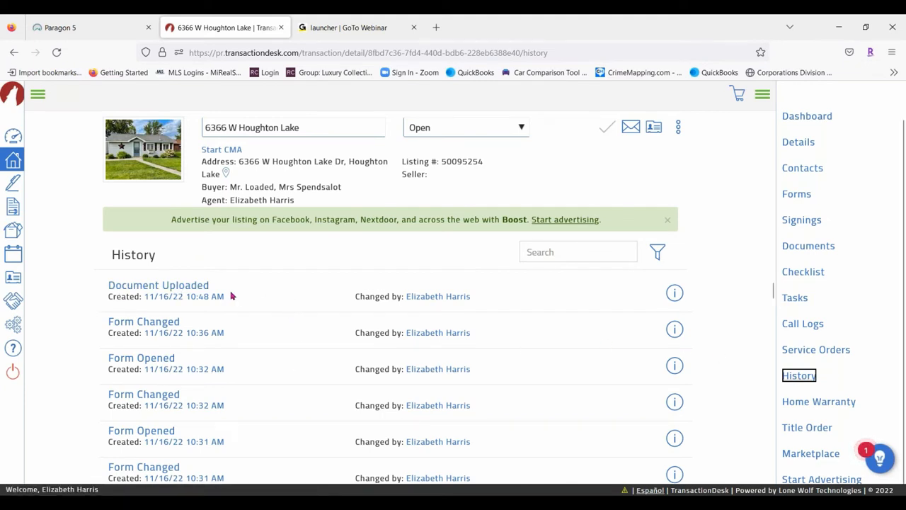
scroll(110, 292, "down", 2)
scroll(242, 342, "down", 8)
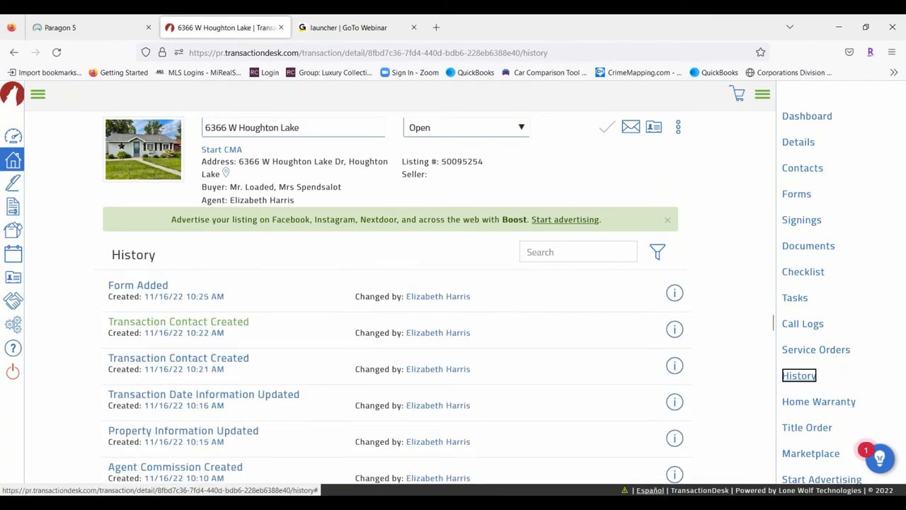
scroll(285, 371, "down", 3)
scroll(286, 352, "down", 1)
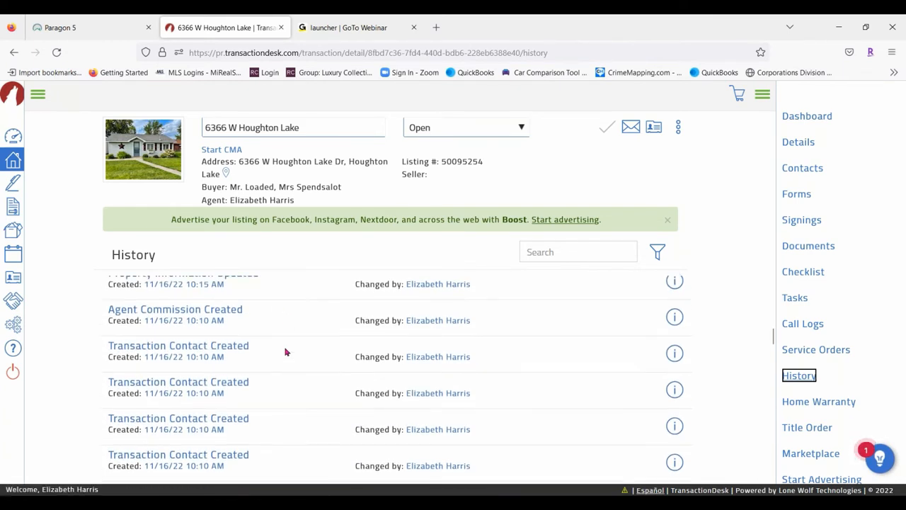
scroll(285, 352, "down", 1)
scroll(286, 352, "down", 3)
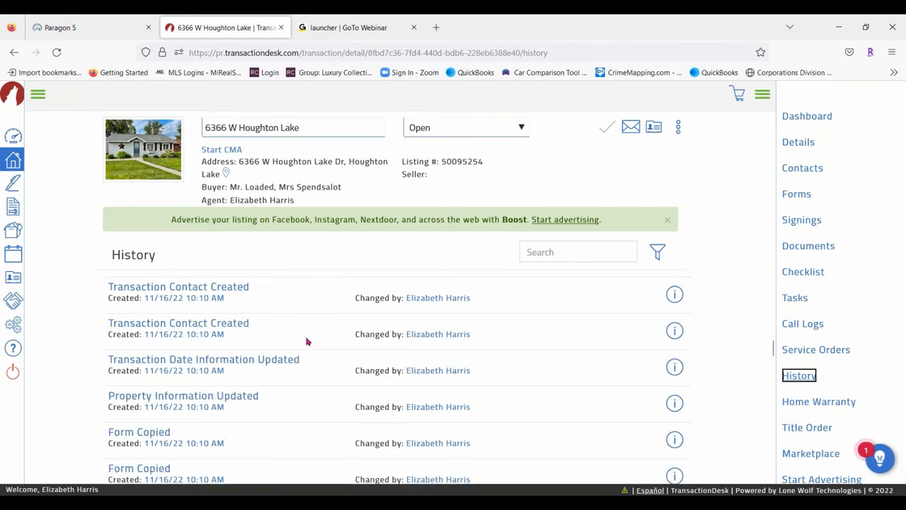
scroll(297, 354, "down", 1)
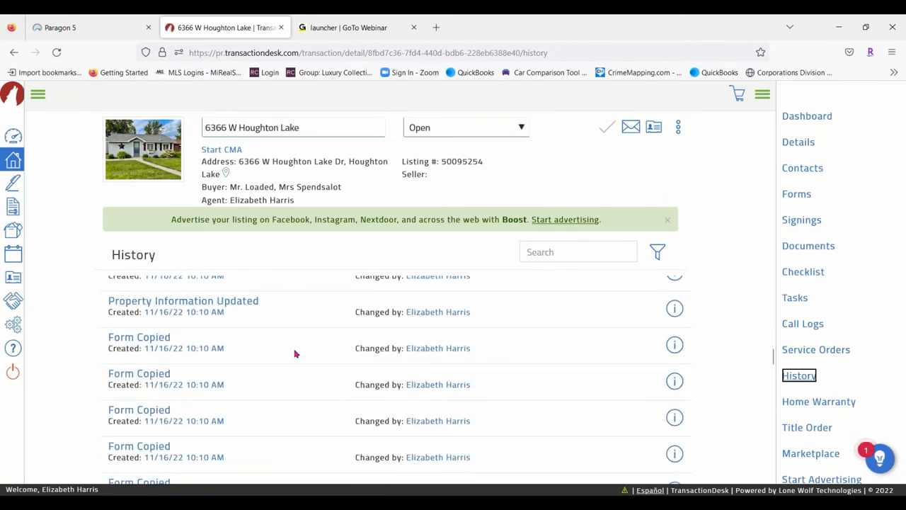
scroll(296, 354, "down", 3)
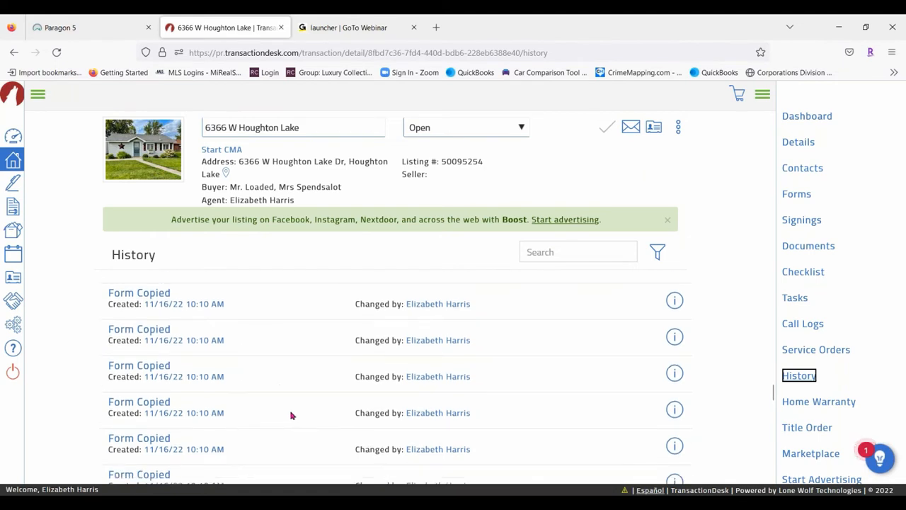
scroll(293, 366, "down", 3)
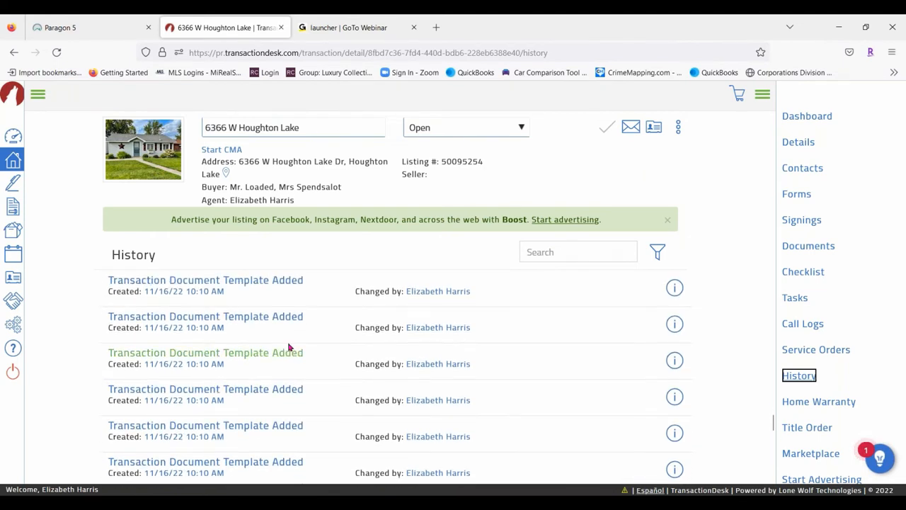
scroll(423, 338, "down", 3)
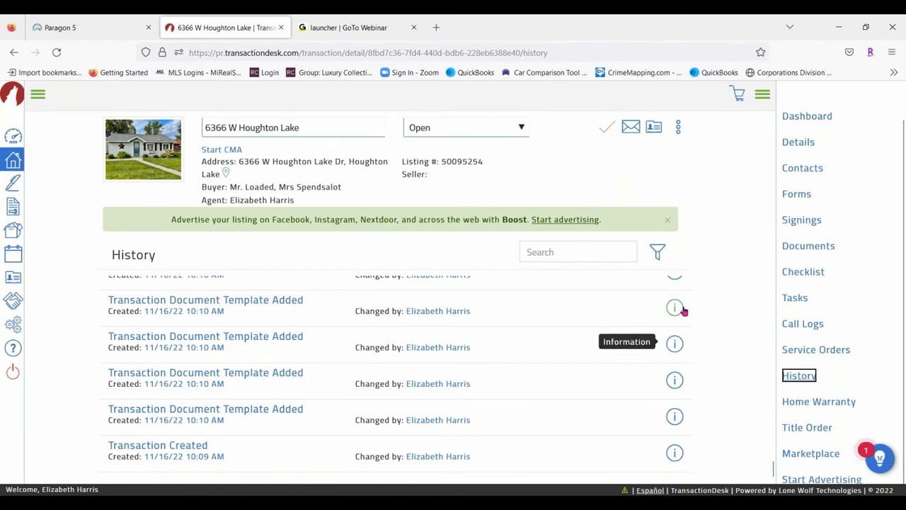
scroll(559, 374, "up", 4)
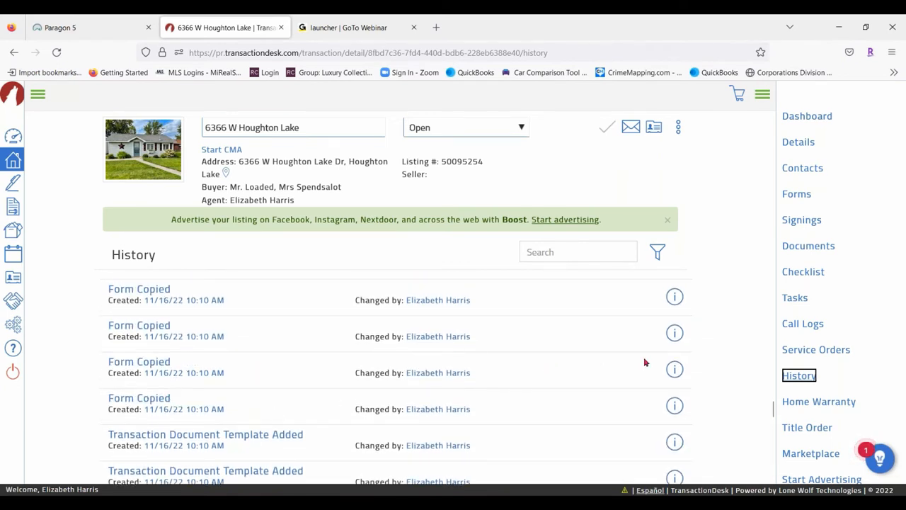
scroll(595, 361, "up", 3)
scroll(548, 343, "up", 2)
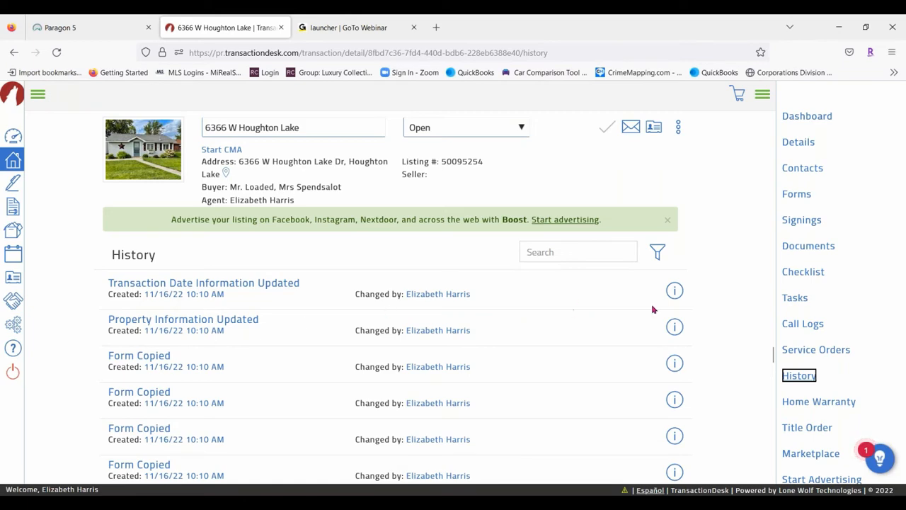
left_click(674, 326)
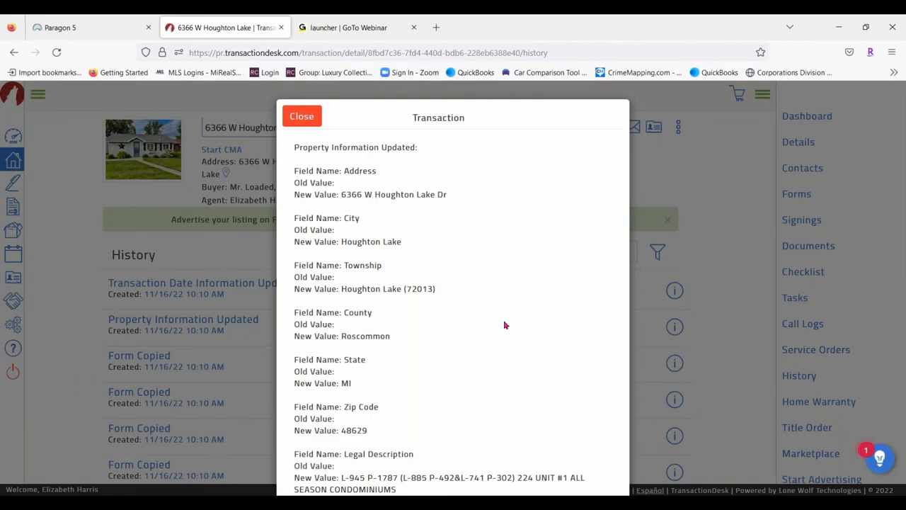
scroll(504, 322, "down", 5)
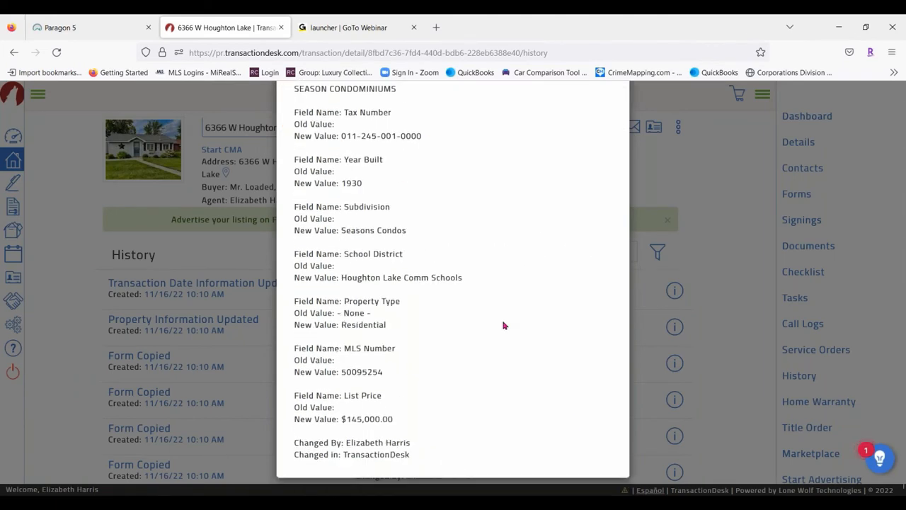
scroll(427, 309, "up", 5)
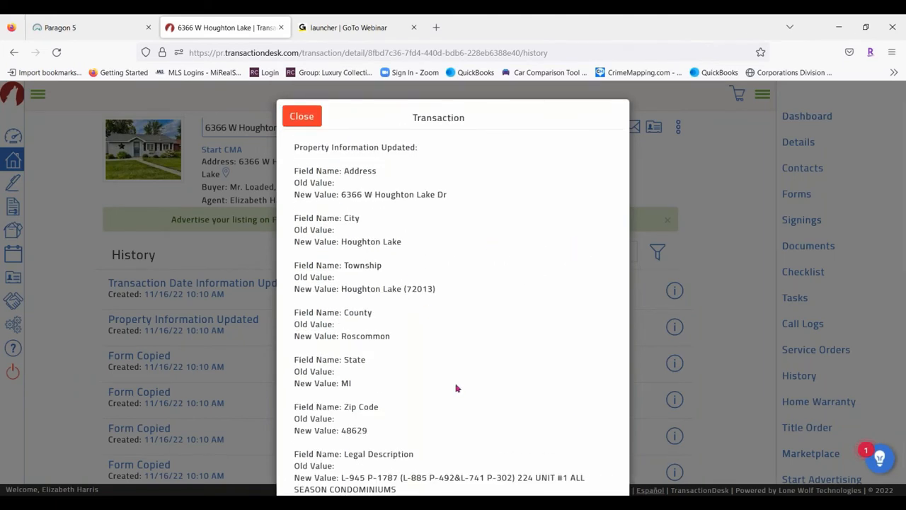
left_click(303, 117)
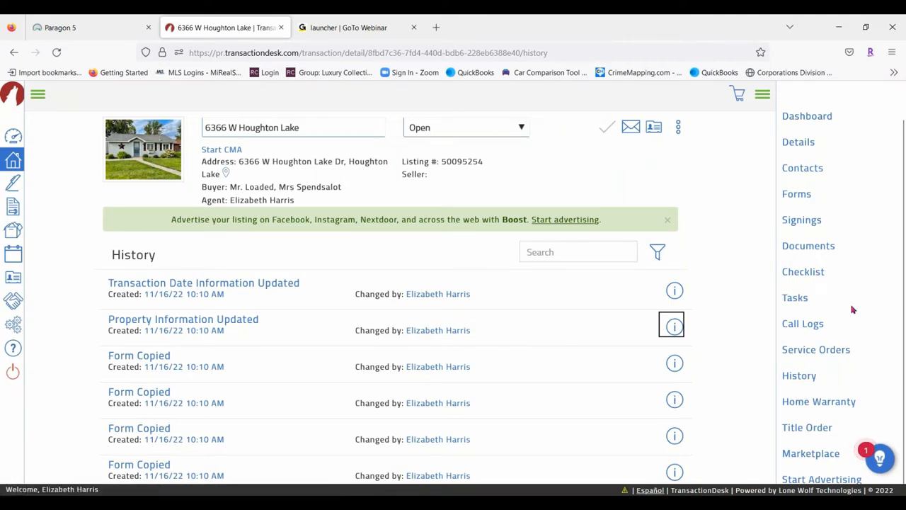
scroll(734, 295, "down", 2)
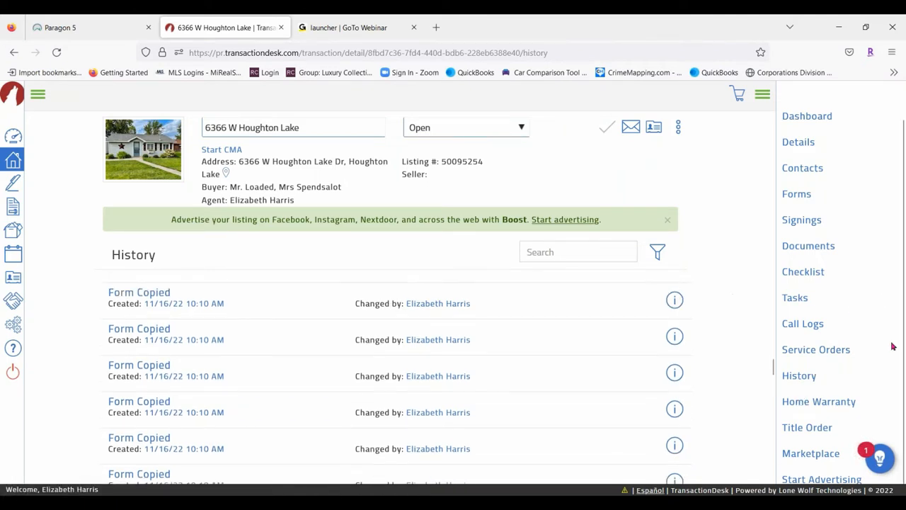
Open and cancel Home Warranty and Title Order requests, then view the Marketplace
left_click(825, 402)
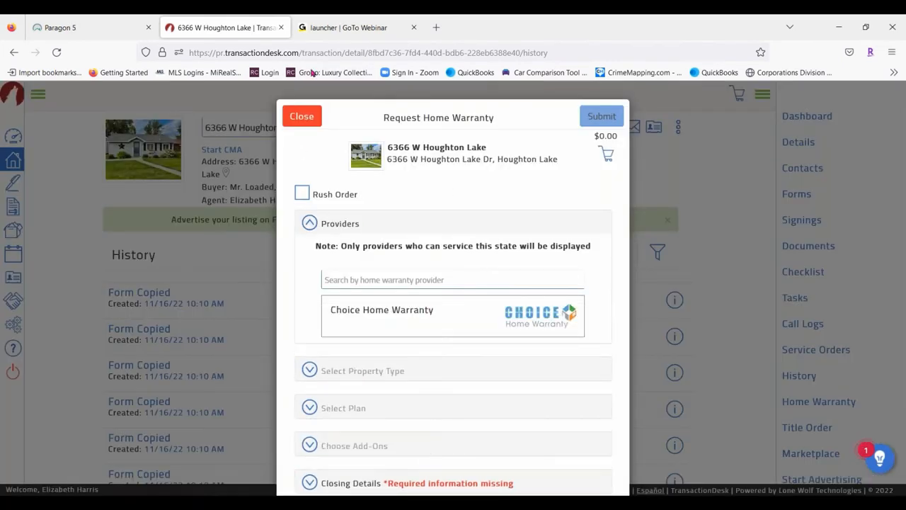
left_click(301, 116)
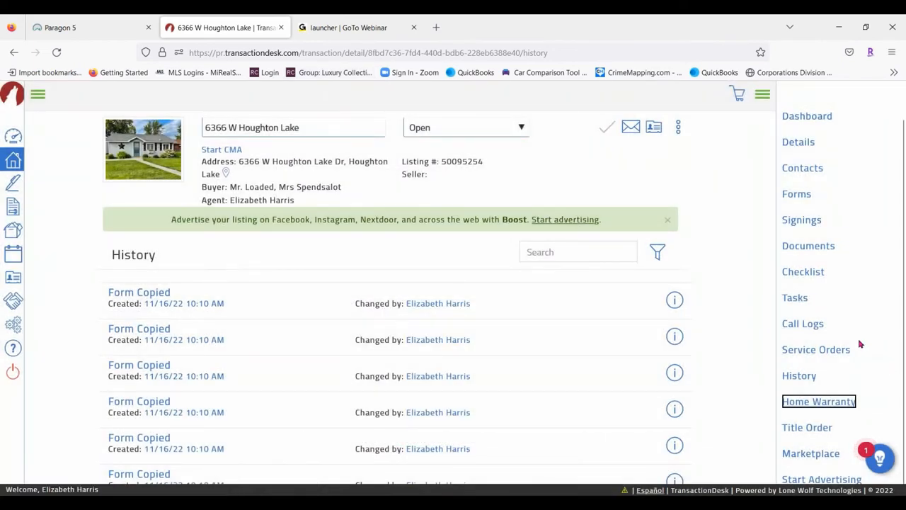
left_click(823, 435)
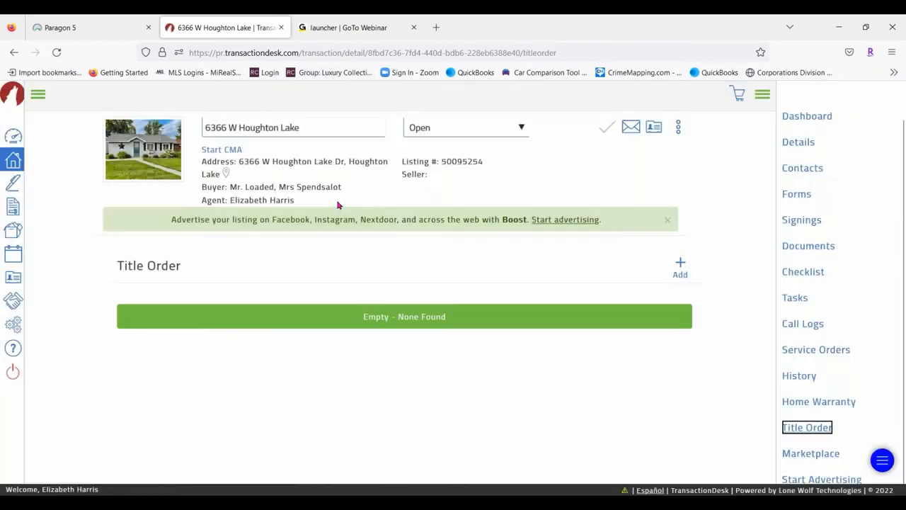
left_click(680, 265)
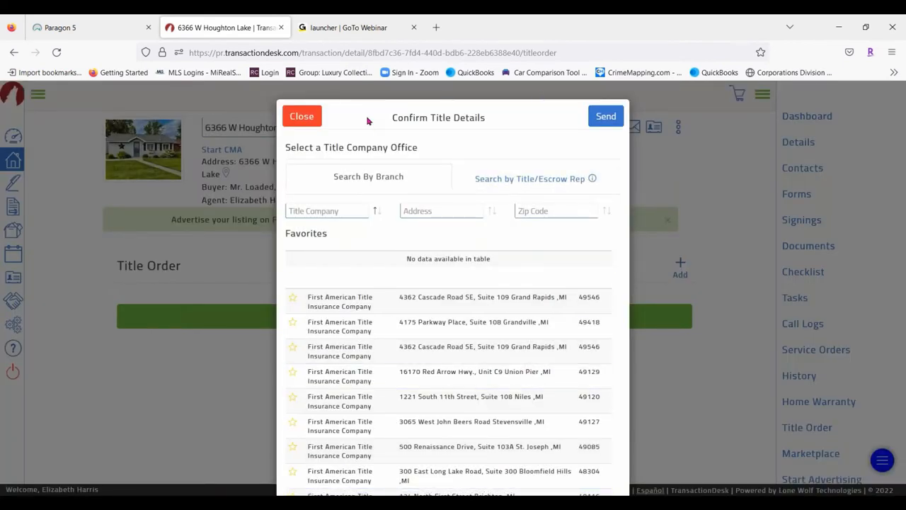
left_click(302, 116)
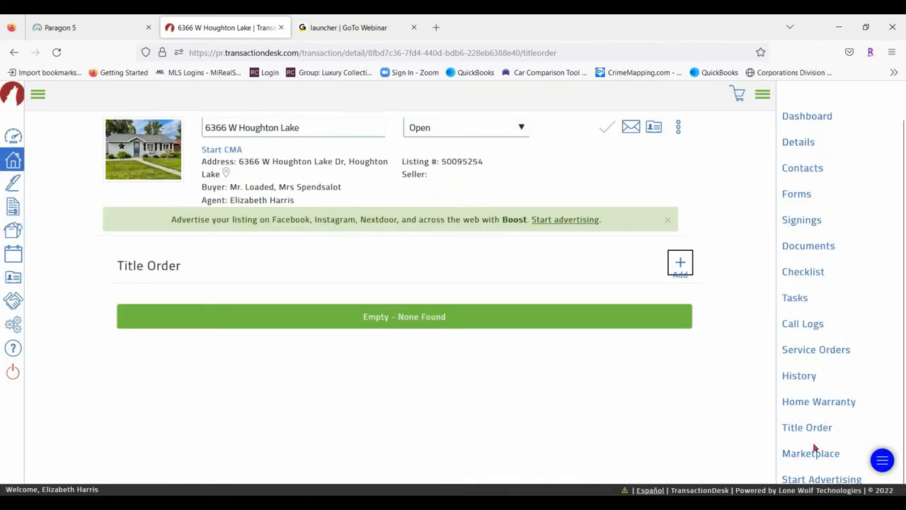
left_click(811, 457)
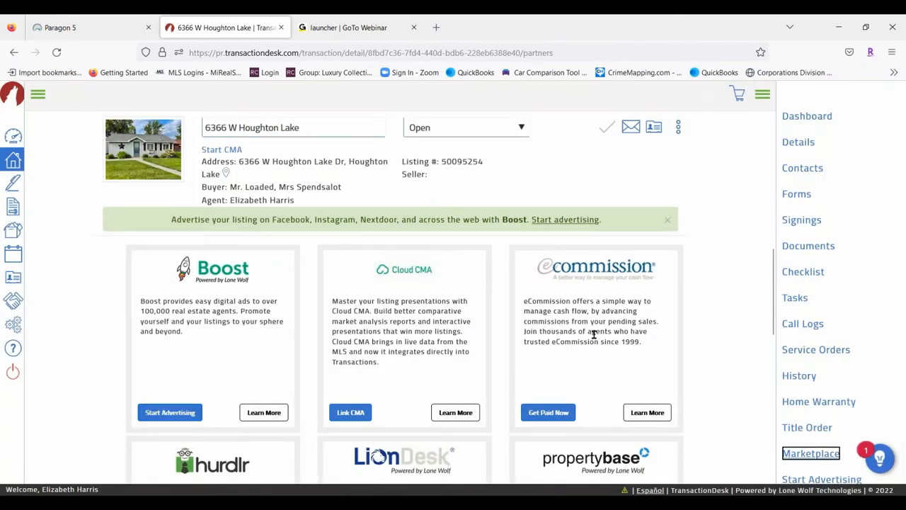
Open the Boost listing advertisement page from the Marketplace, then close it
scroll(595, 334, "down", 2)
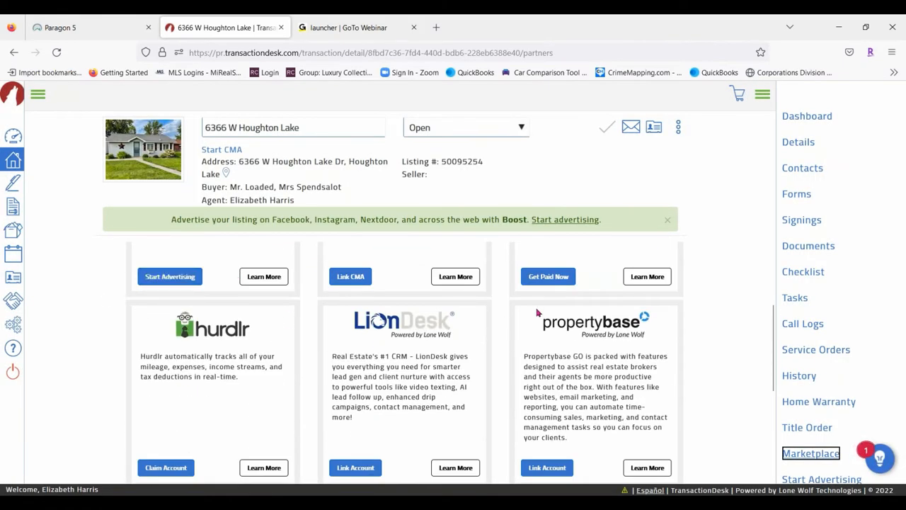
scroll(537, 312, "down", 3)
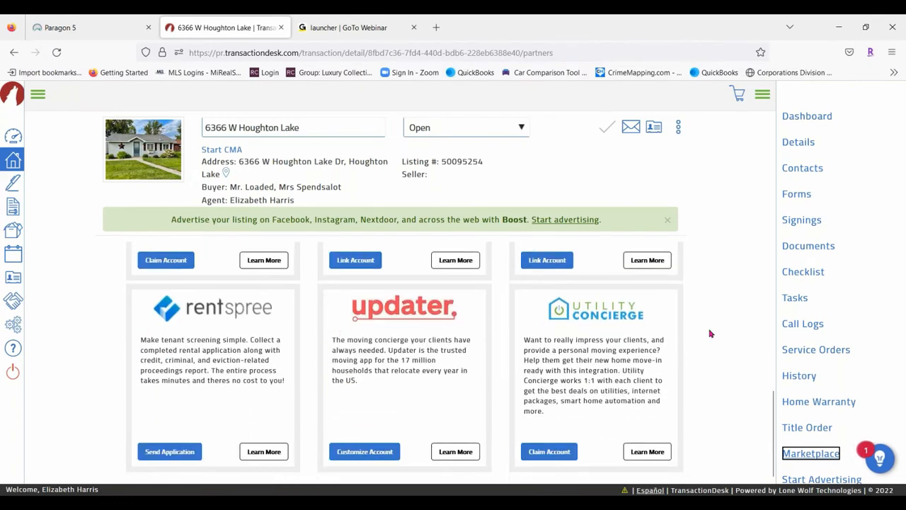
scroll(453, 315, "up", 4)
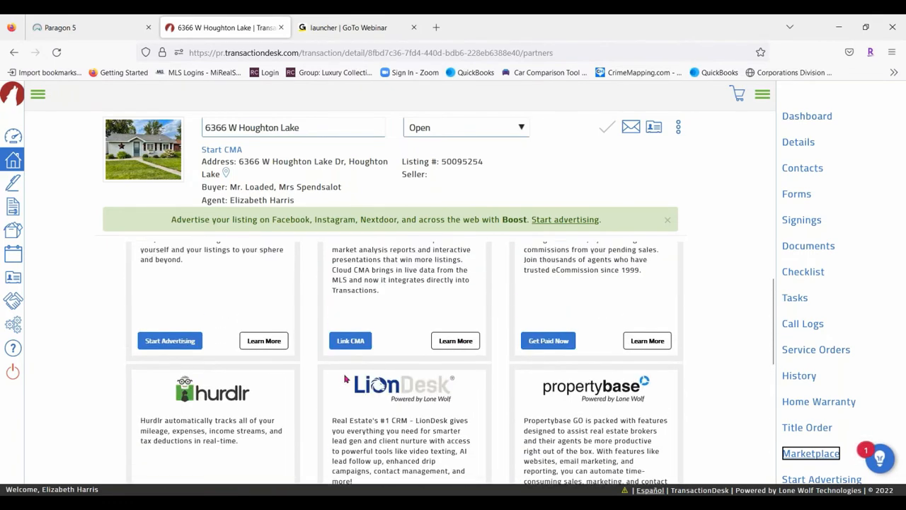
scroll(344, 380, "up", 1)
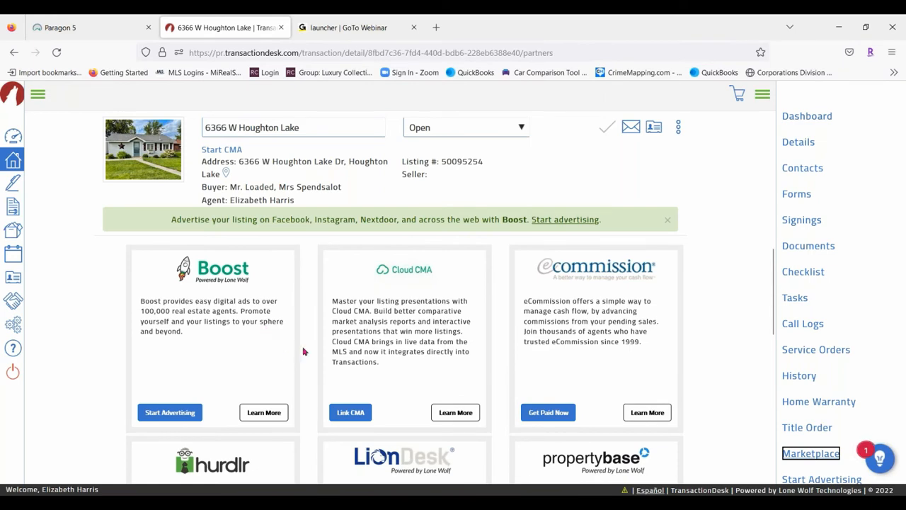
left_click(813, 479)
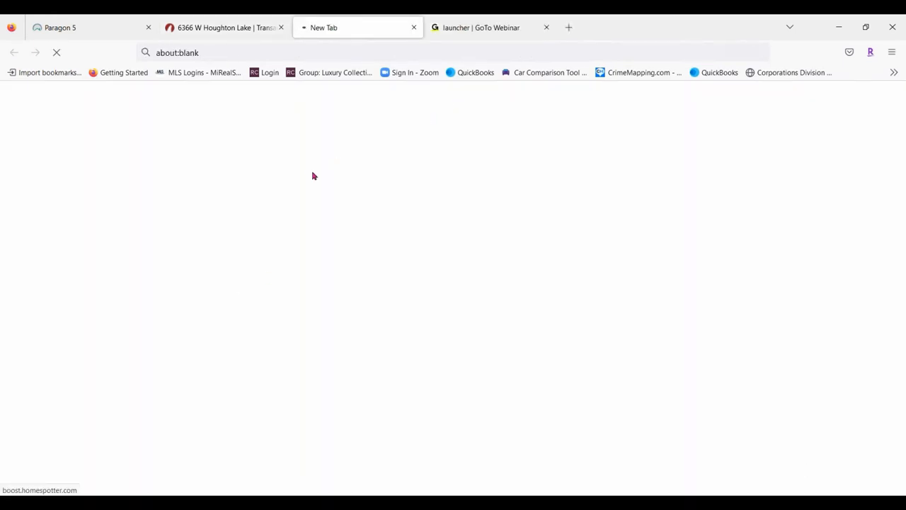
left_click(414, 28)
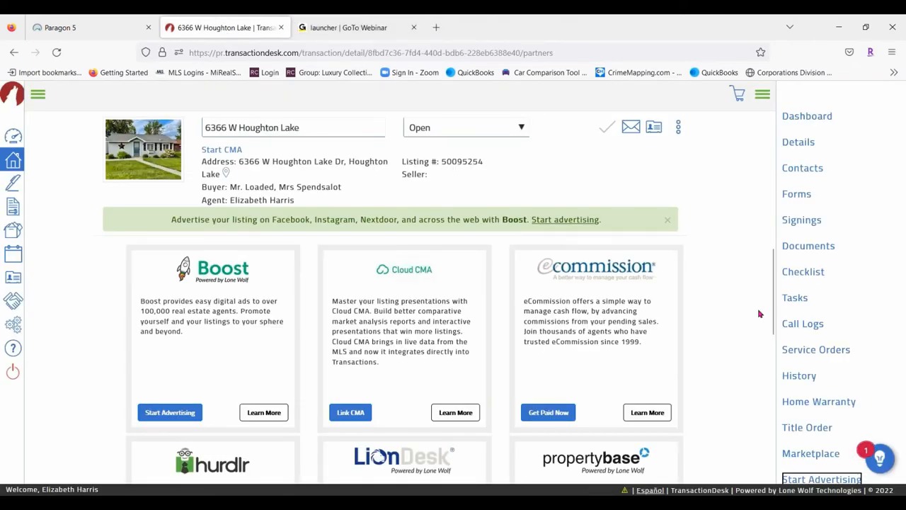
Collapse and reopen the navigation panel, then go to the Transaction Dashboard
scroll(761, 437, "down", 3)
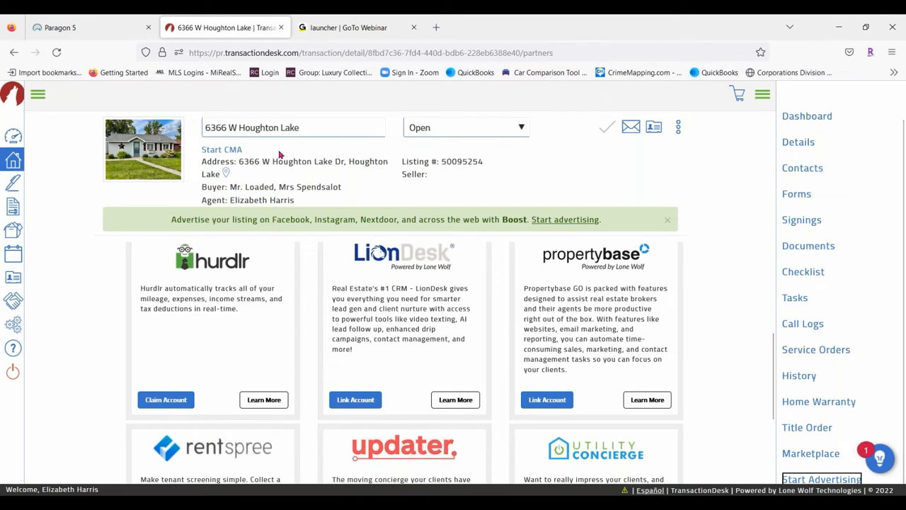
left_click(765, 95)
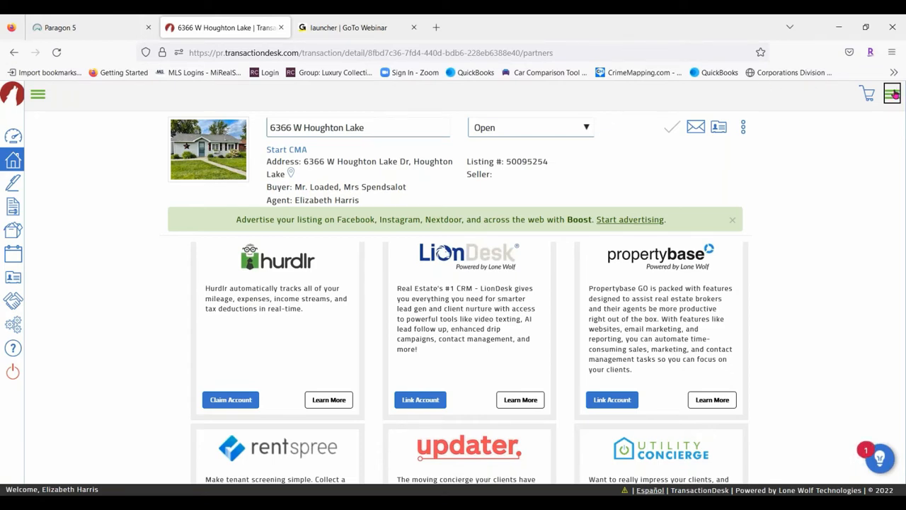
left_click(892, 95)
left_click(807, 116)
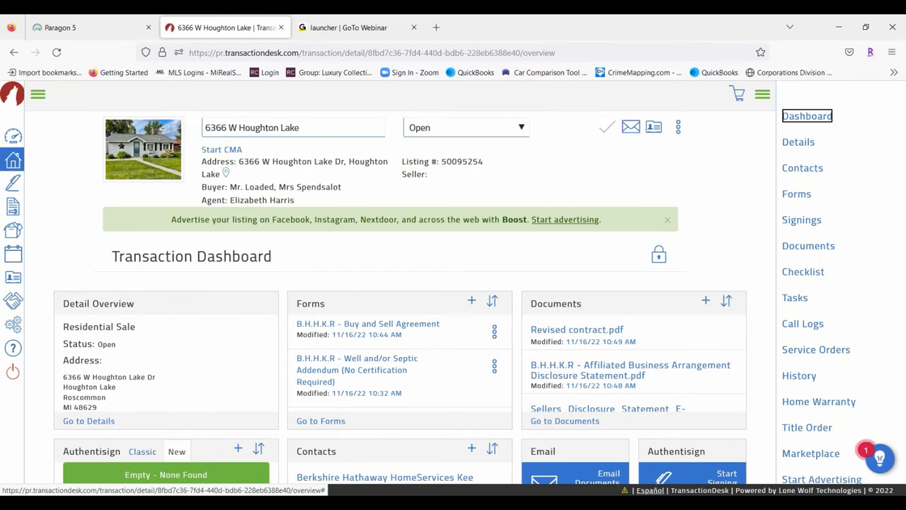
left_click(61, 27)
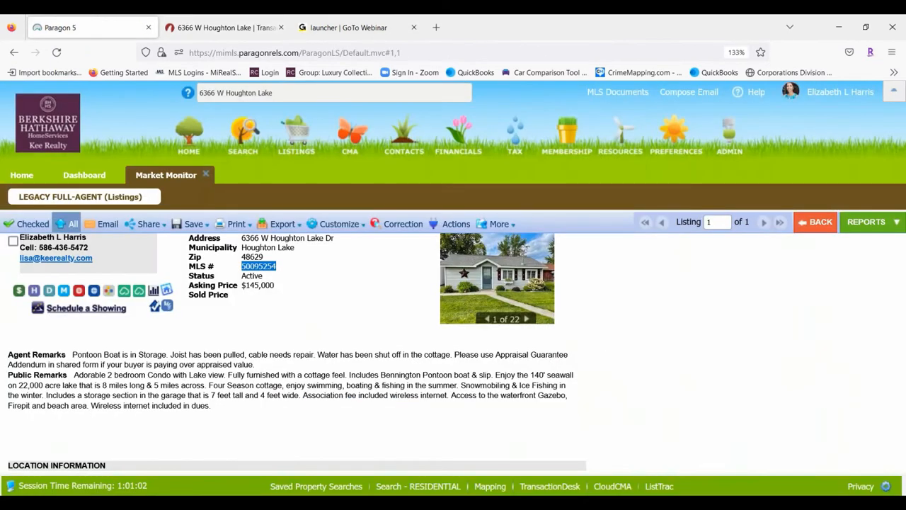
left_click(244, 30)
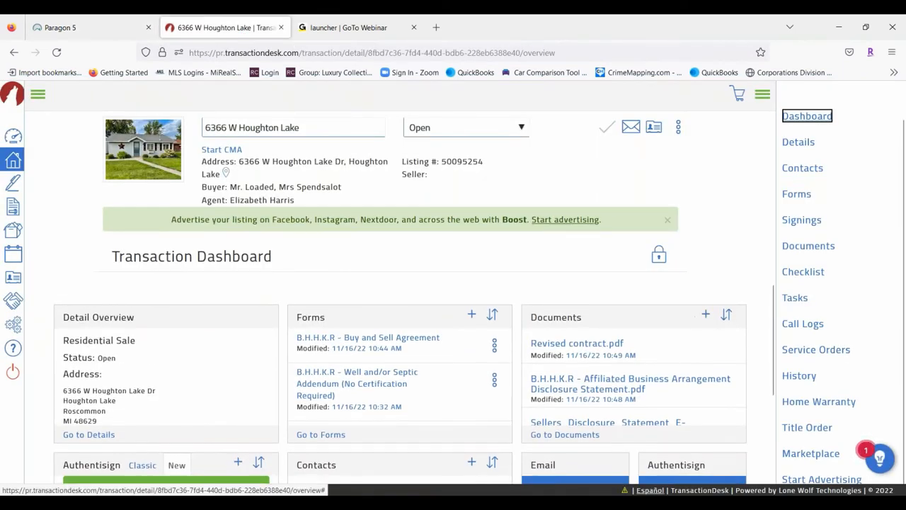
scroll(832, 115, "up", 1)
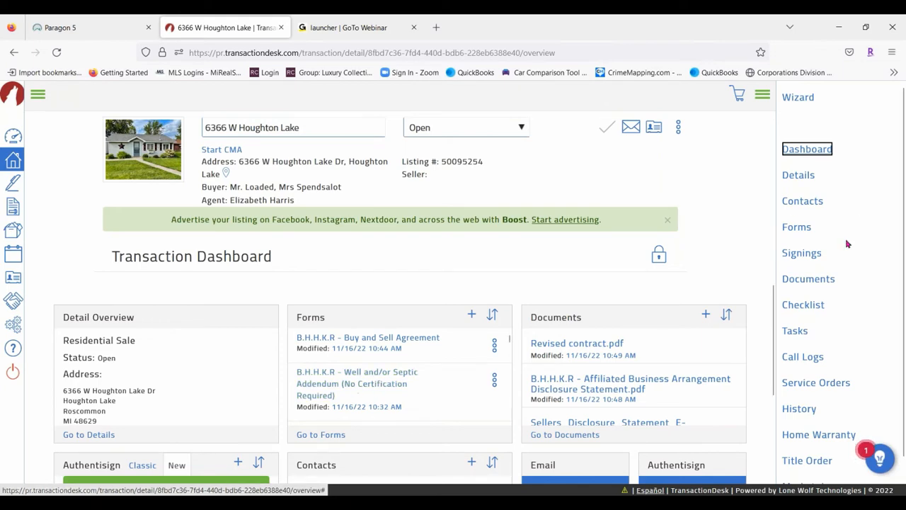
left_click(808, 255)
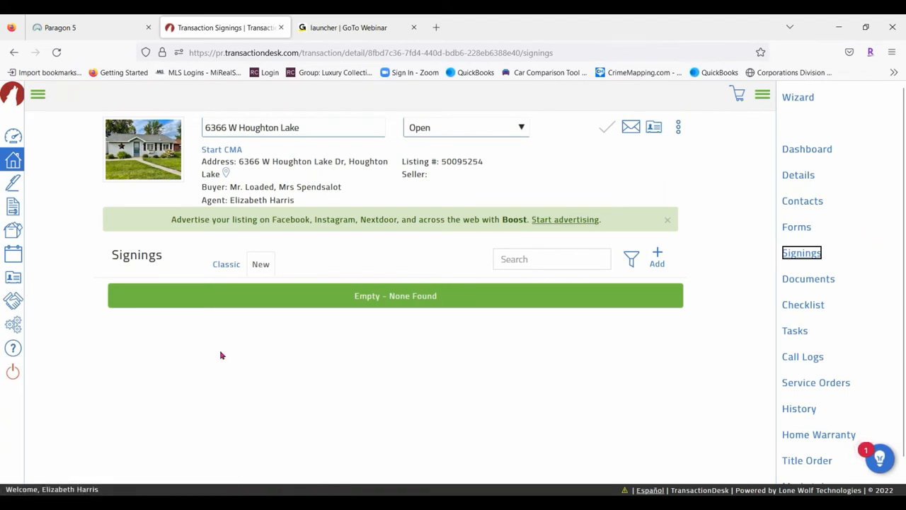
Create and save a new signing named 'Offer on Houghton Lake'
left_click(660, 251)
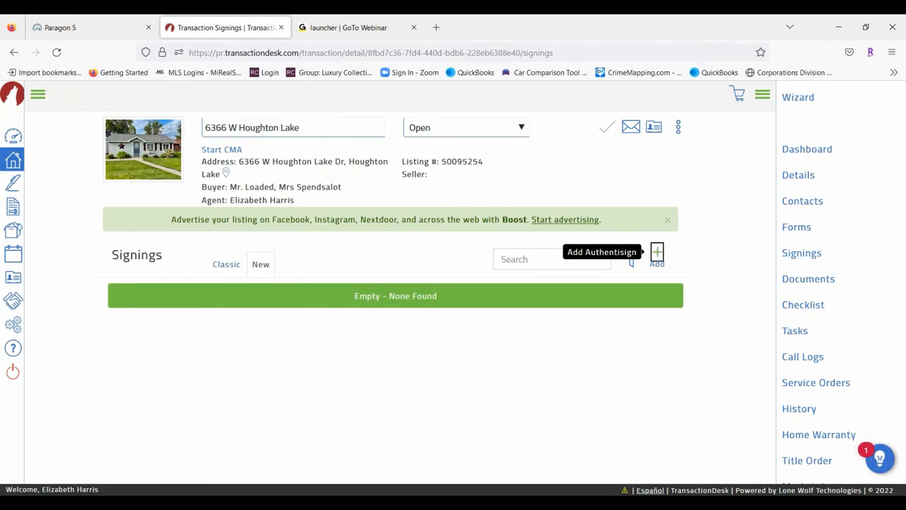
left_click(388, 148)
type("Of")
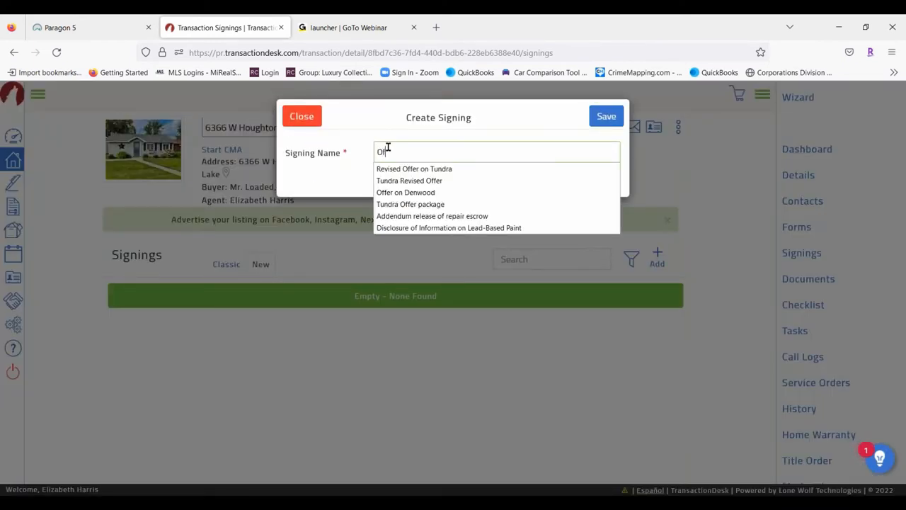
type("fer on Houghtonn")
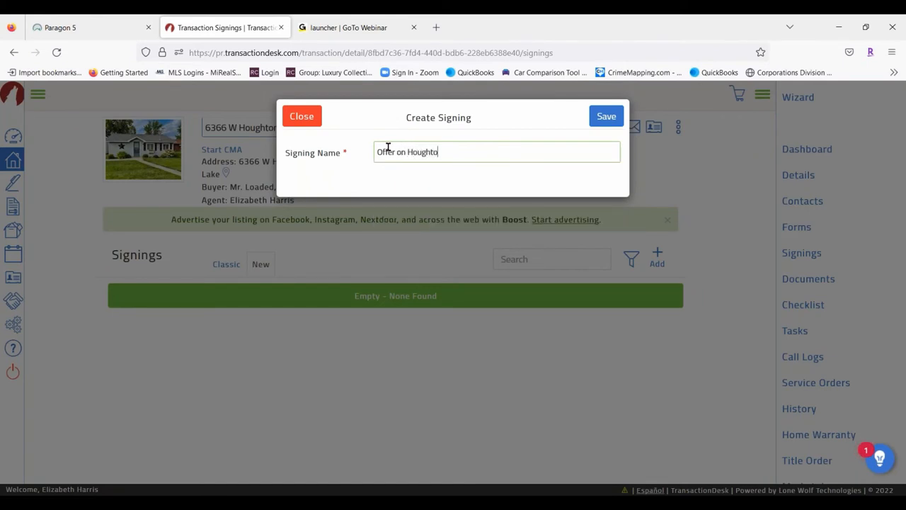
key("BackSpace")
key("BackSpace")
type("n Lake")
left_click(606, 117)
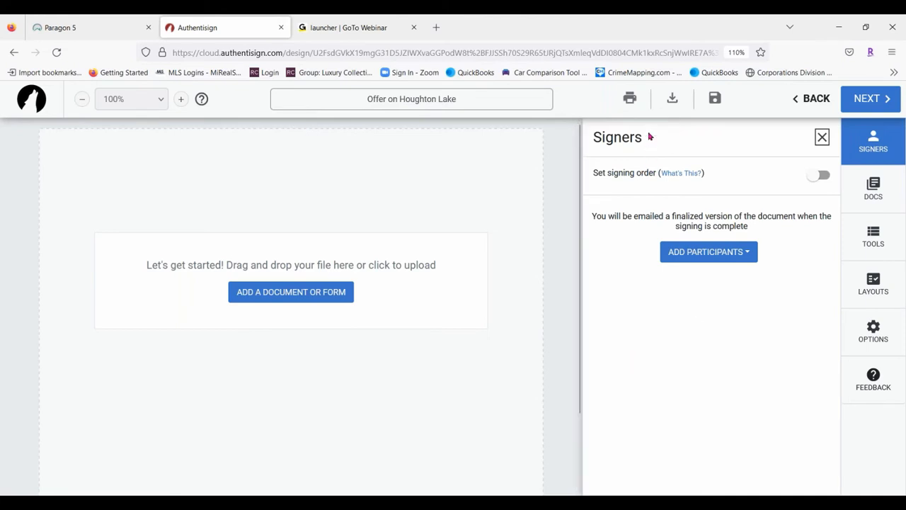
Add participants from the transaction, ticking both buyers, the selling agent and the listing agent
left_click(707, 256)
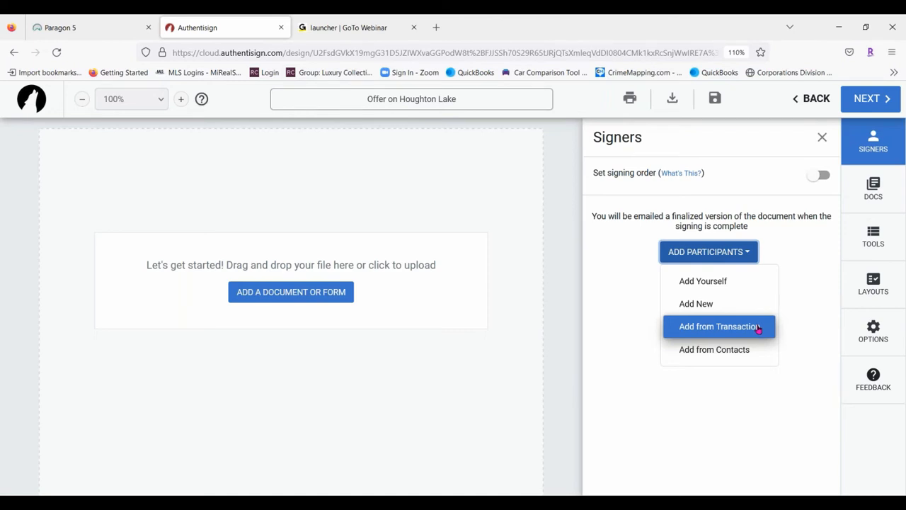
left_click(718, 327)
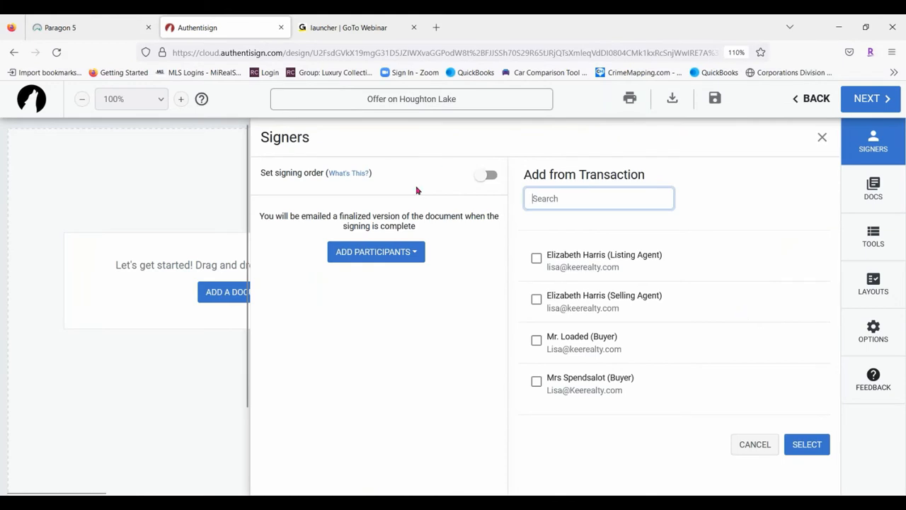
left_click(537, 340)
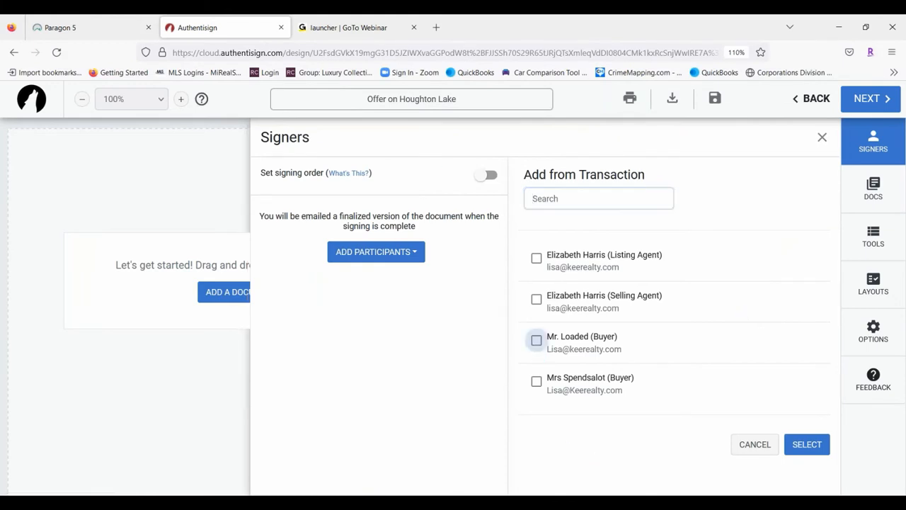
left_click(537, 381)
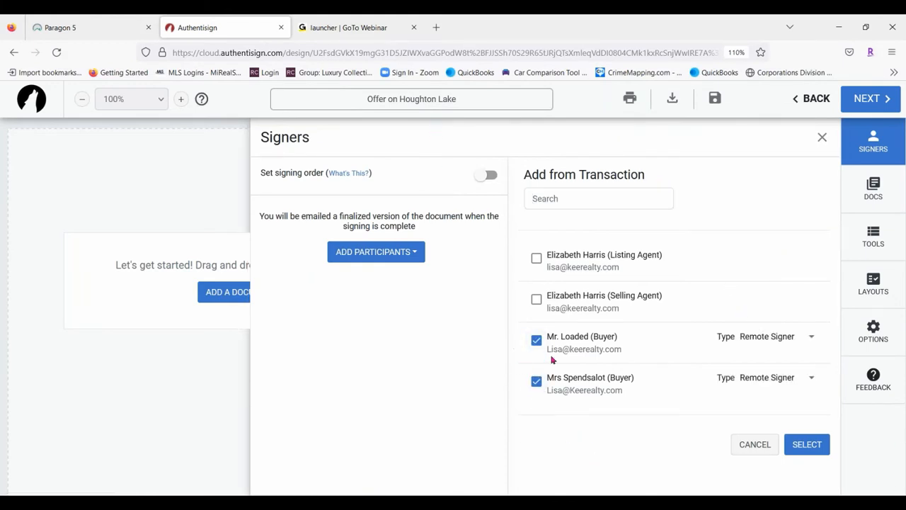
left_click(537, 302)
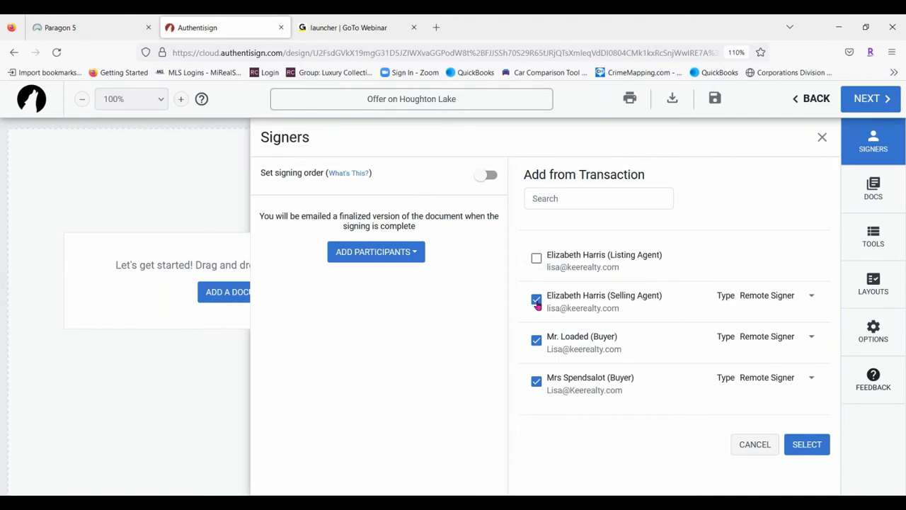
left_click(536, 260)
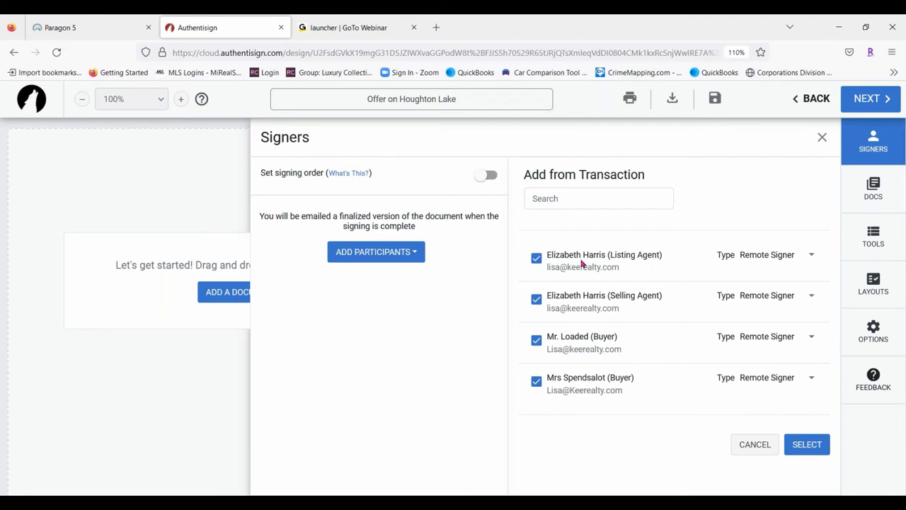
Try CC and Reviewer types for the listing agent, then untick the listing agent
left_click(811, 257)
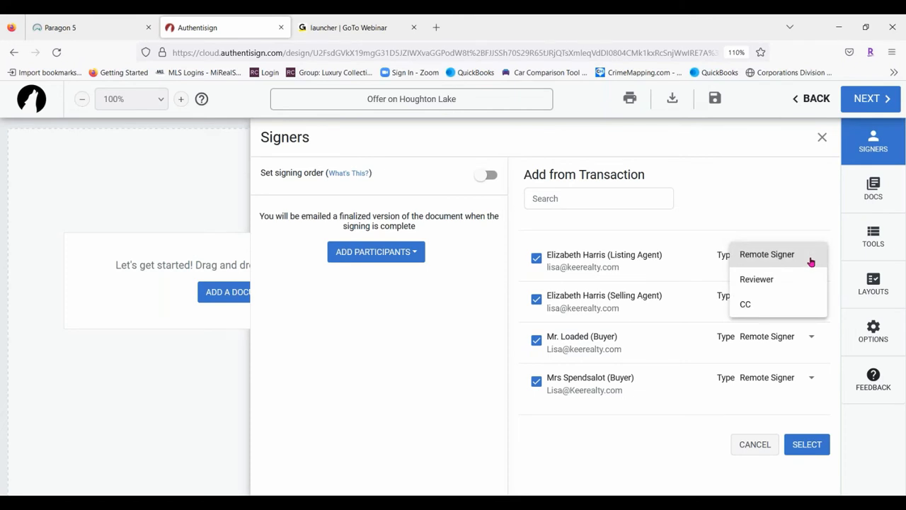
left_click(751, 303)
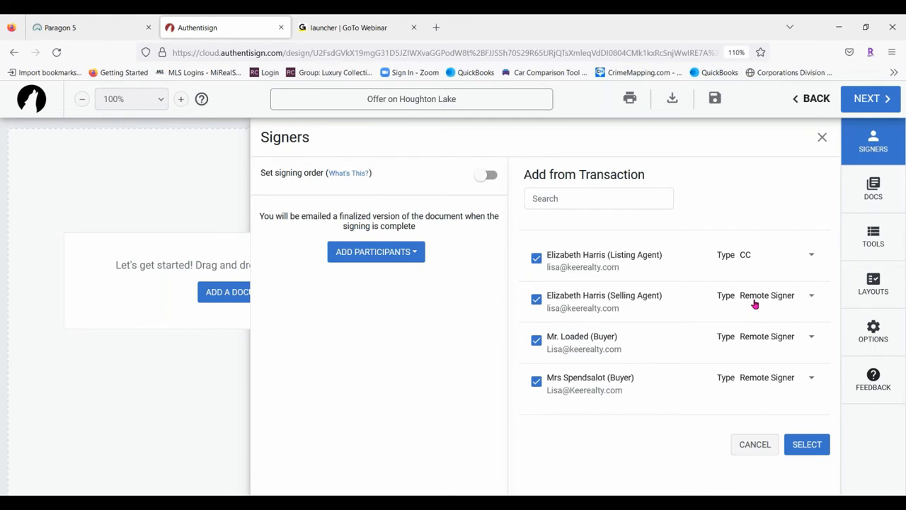
left_click(771, 256)
left_click(770, 237)
left_click(764, 262)
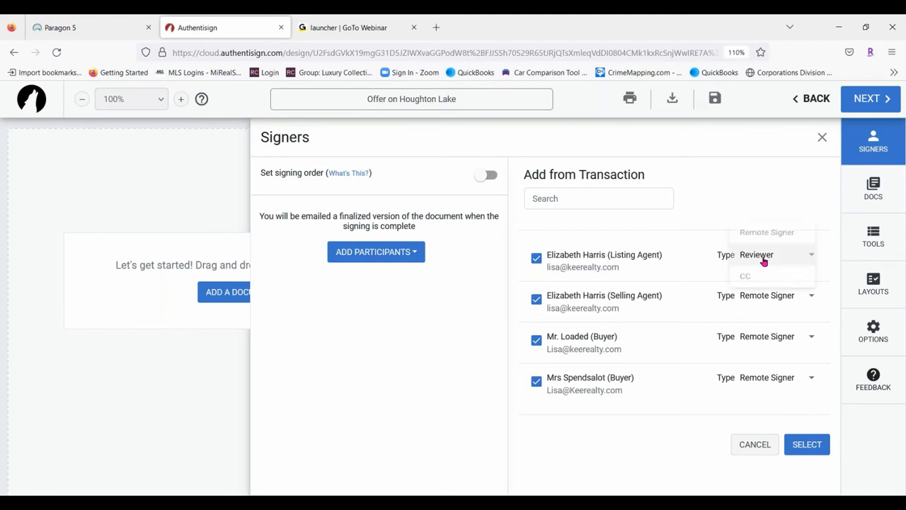
left_click(763, 279)
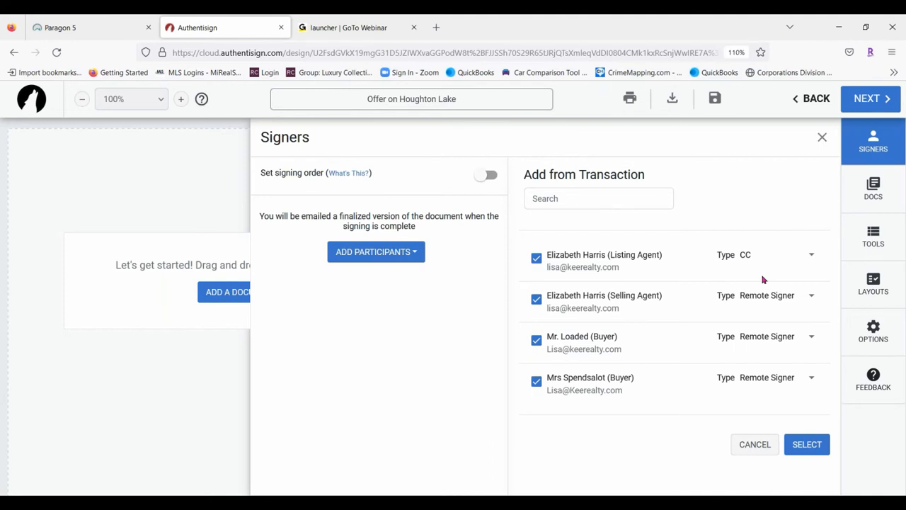
left_click(536, 260)
Keep the selling agent as Remote Signer and add the three ticked contacts
left_click(777, 300)
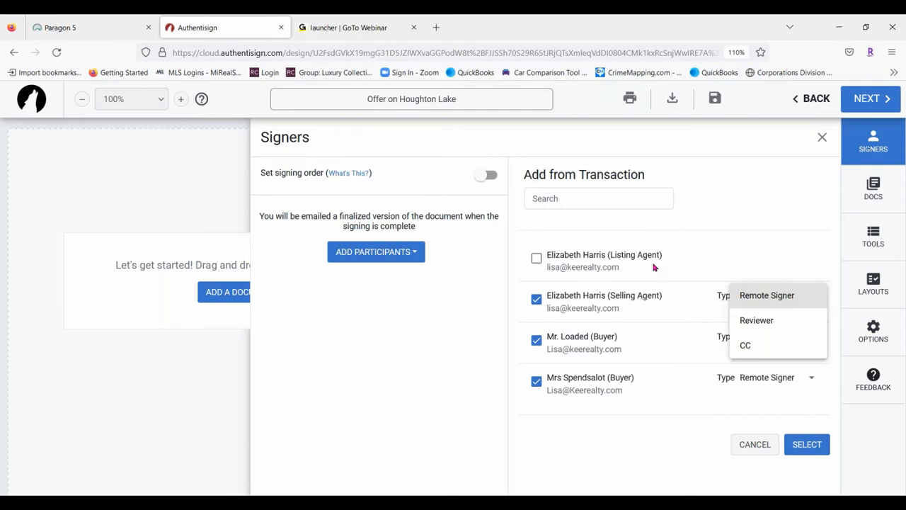
left_click(786, 301)
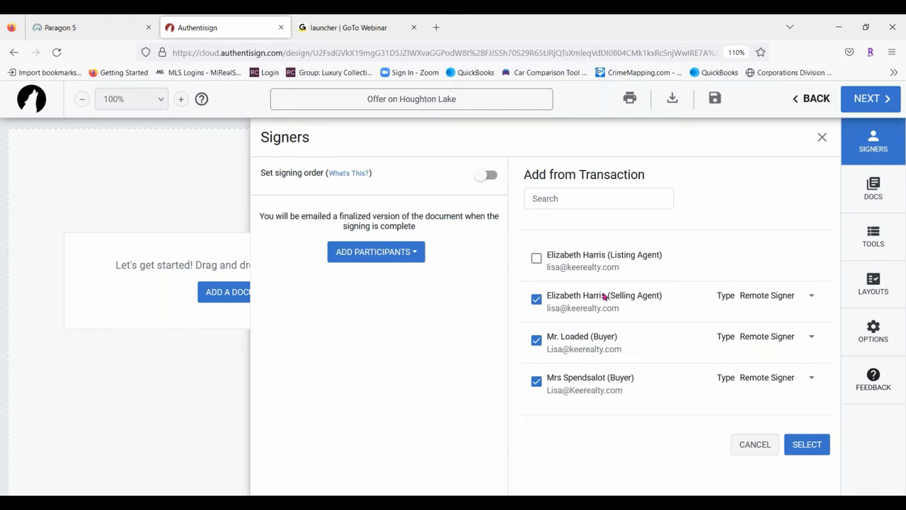
left_click(810, 444)
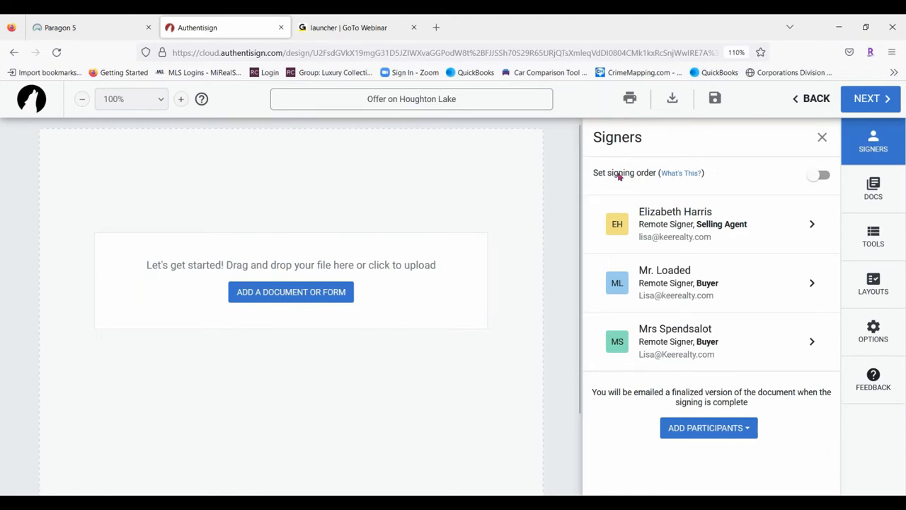
Turn on signing order, dragging the buyers to positions 1 and 2, leaving the selling agent third
left_click(826, 178)
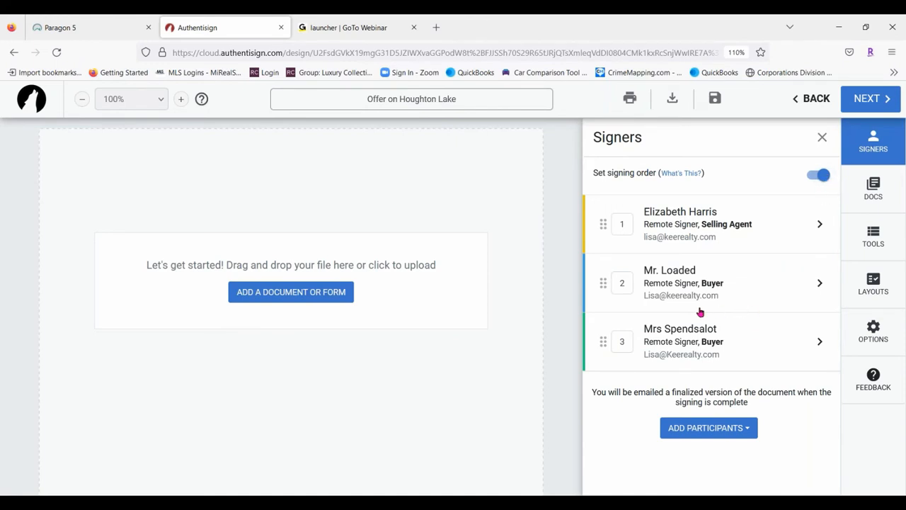
left_click_drag(603, 286, 603, 217)
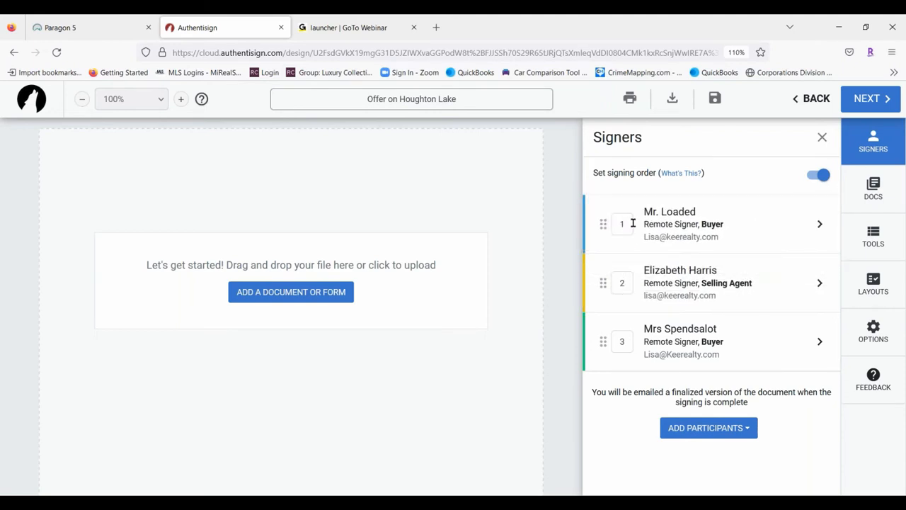
left_click_drag(612, 347, 611, 281)
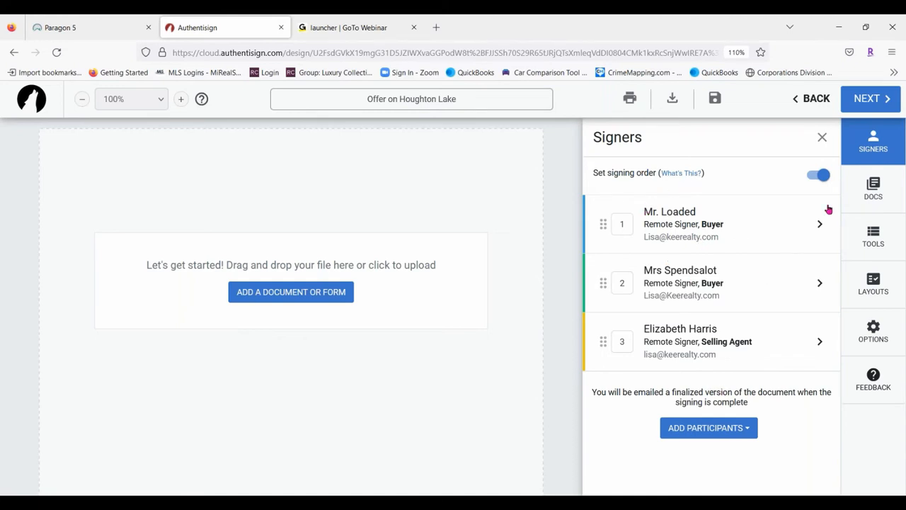
left_click(823, 183)
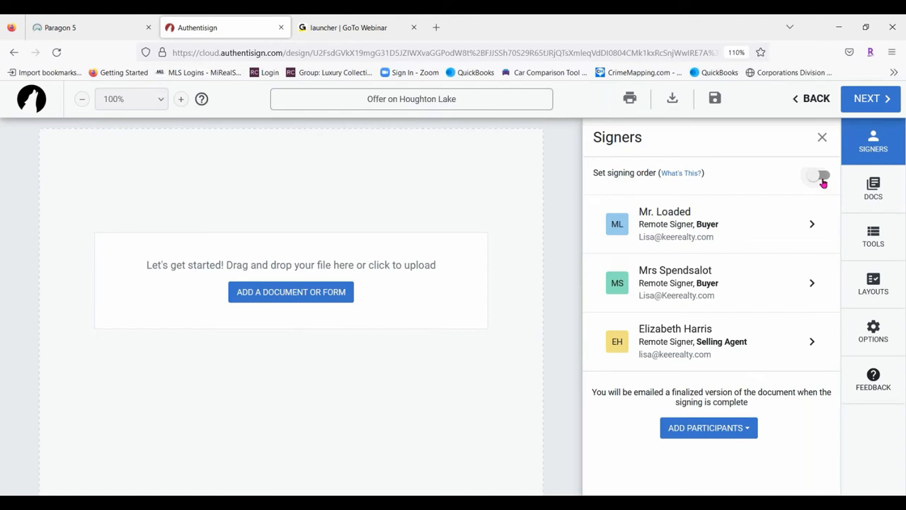
left_click(823, 178)
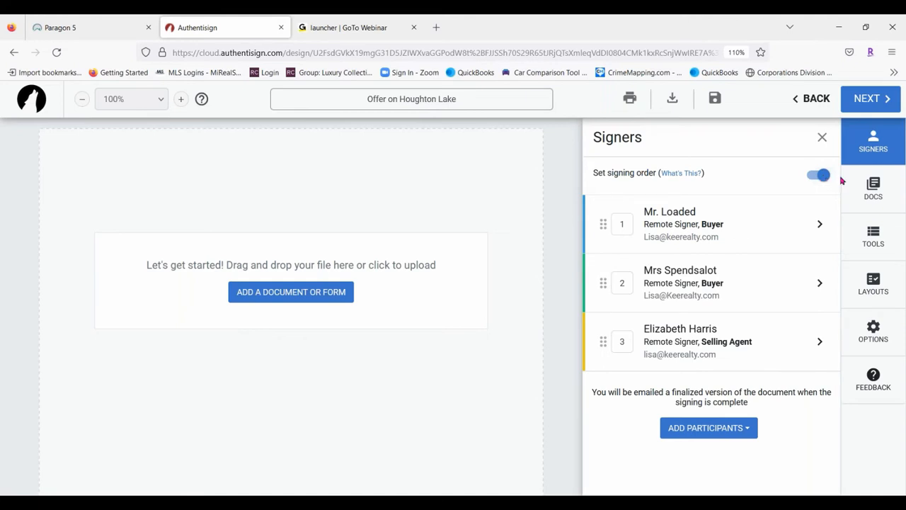
left_click(822, 138)
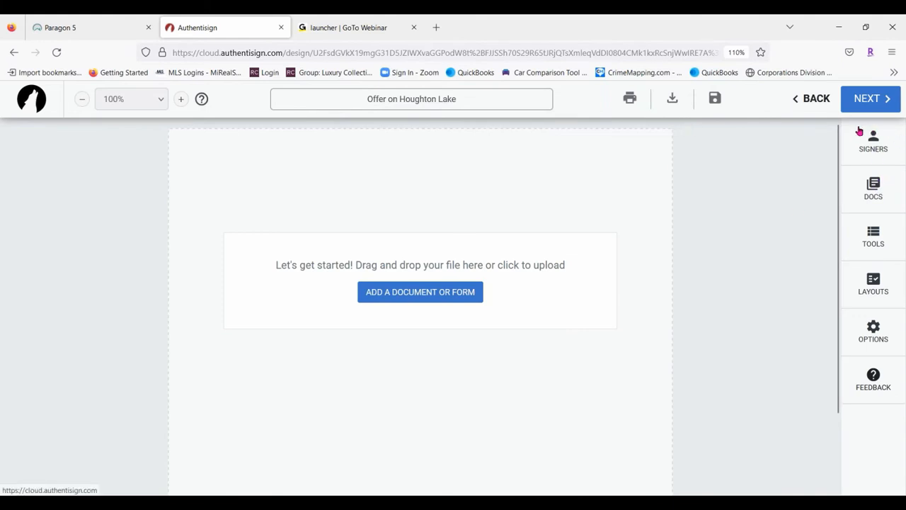
Add the Buy and Sell Agreement and the Real Estate Agency Relationships disclosure to the signing
left_click(880, 191)
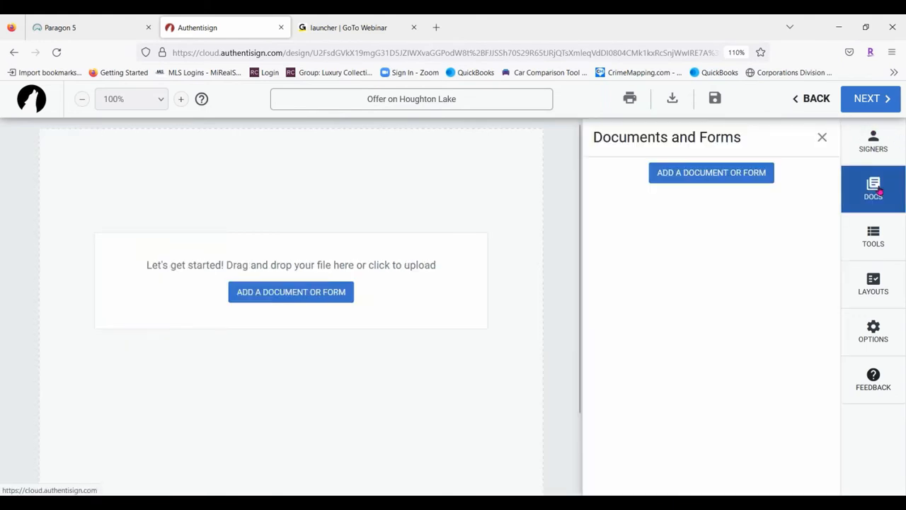
left_click(717, 178)
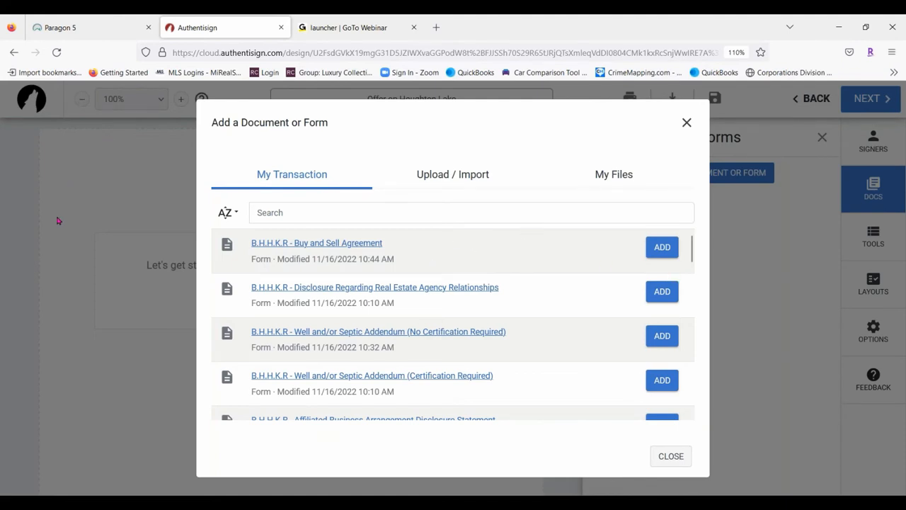
left_click(666, 250)
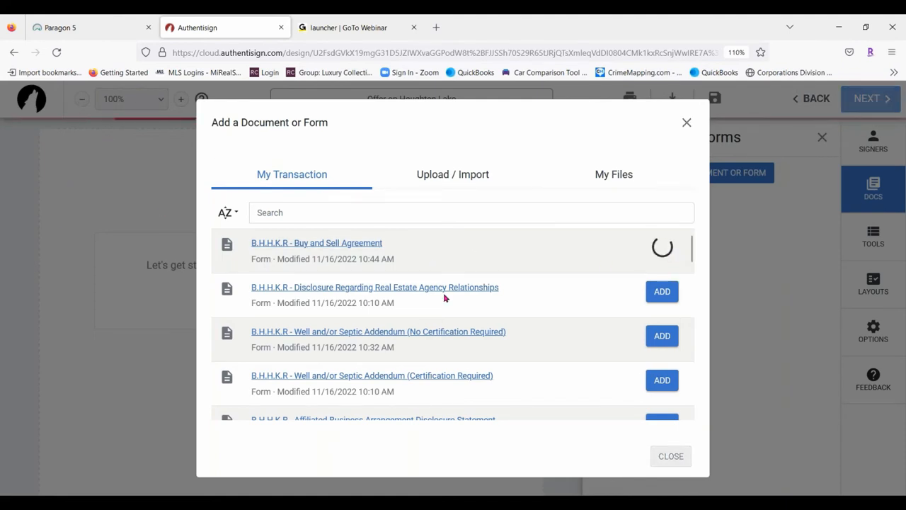
left_click(662, 298)
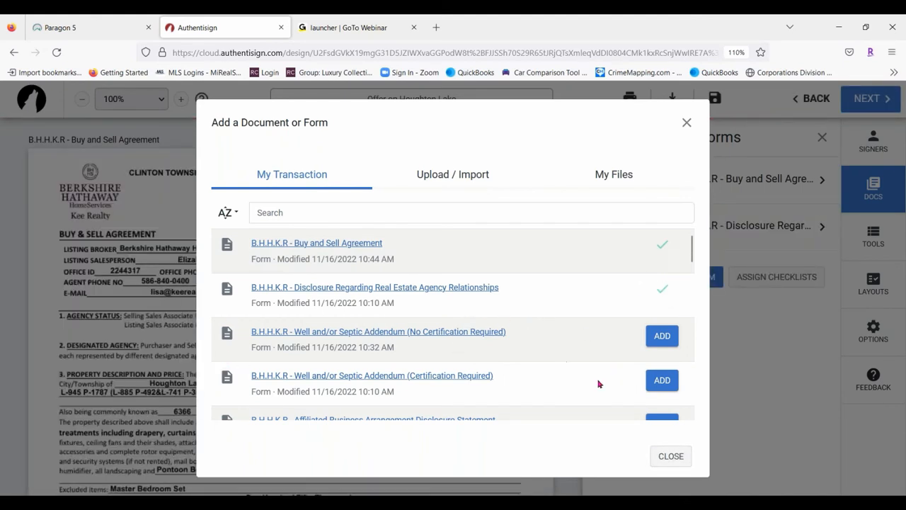
Add the septic addendum without certification and the Affiliated Business Arrangement form
left_click(668, 337)
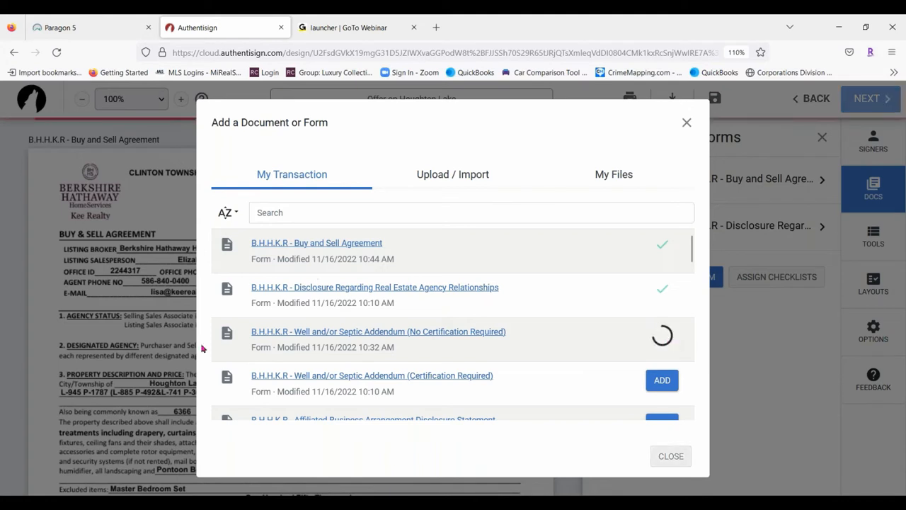
scroll(526, 249, "down", 3)
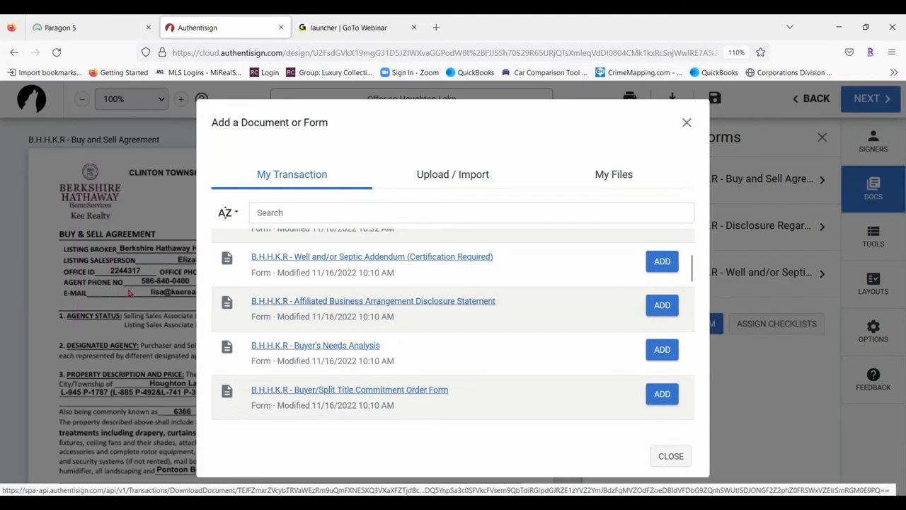
left_click(662, 305)
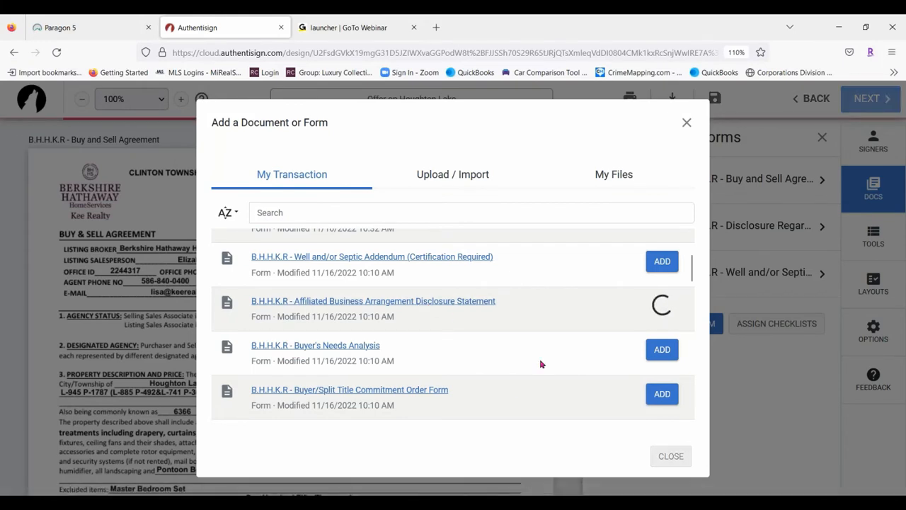
Add the Sellers Disclosure Statement and the Lead Based Paint Disclosure from further down the list
scroll(520, 330, "down", 5)
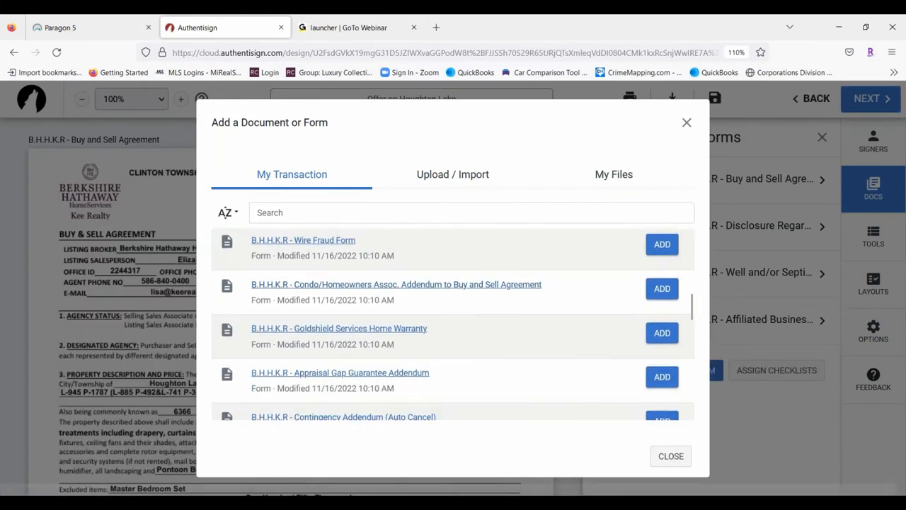
scroll(561, 304, "down", 5)
scroll(560, 303, "down", 5)
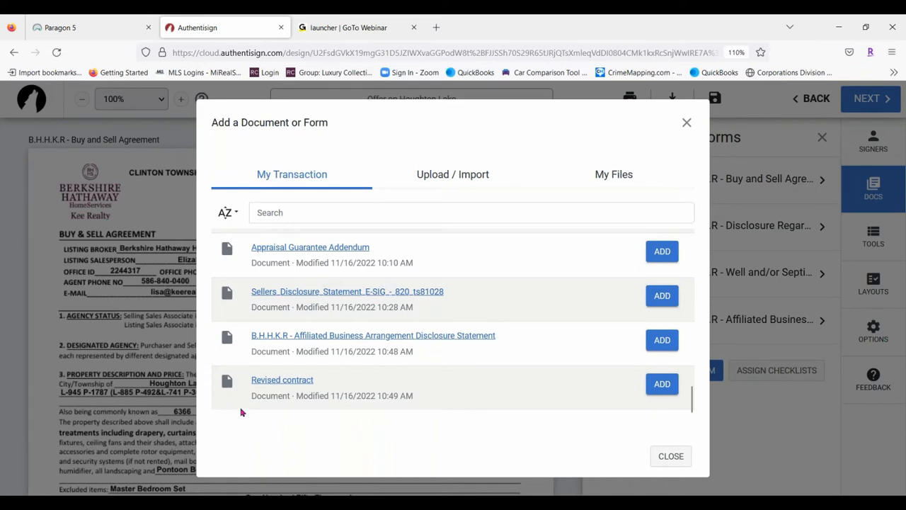
scroll(457, 348, "up", 3)
scroll(599, 384, "down", 2)
left_click(662, 358)
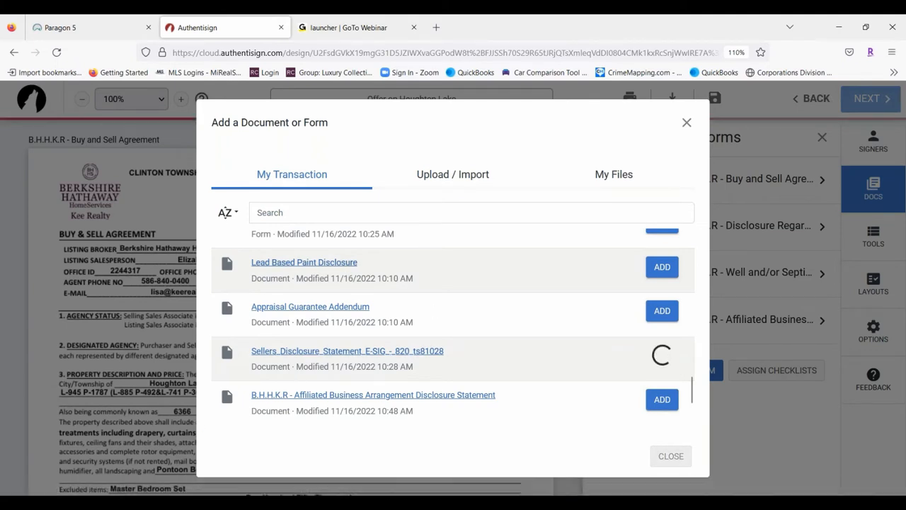
left_click(663, 267)
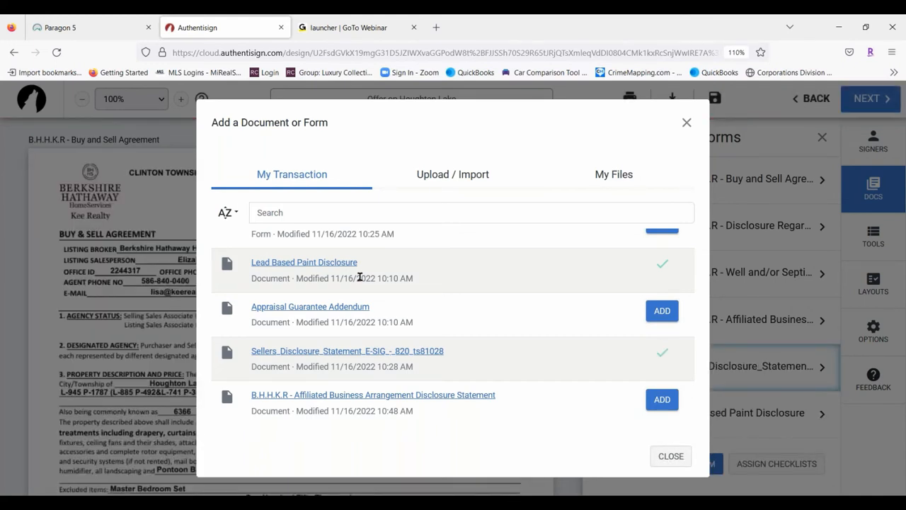
left_click(458, 183)
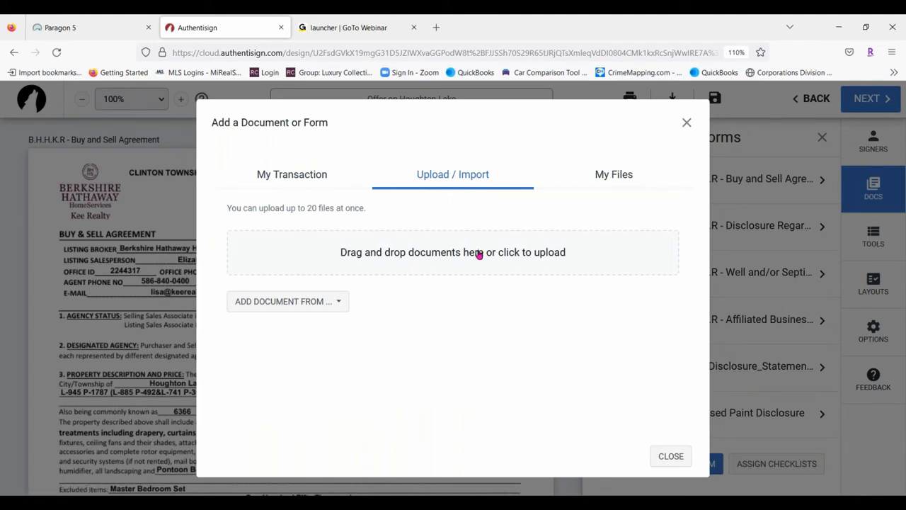
left_click(640, 177)
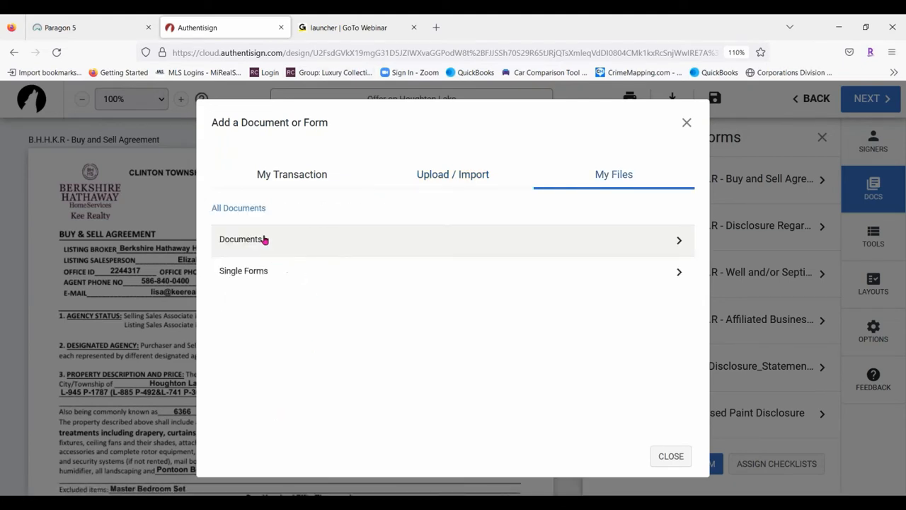
left_click(300, 237)
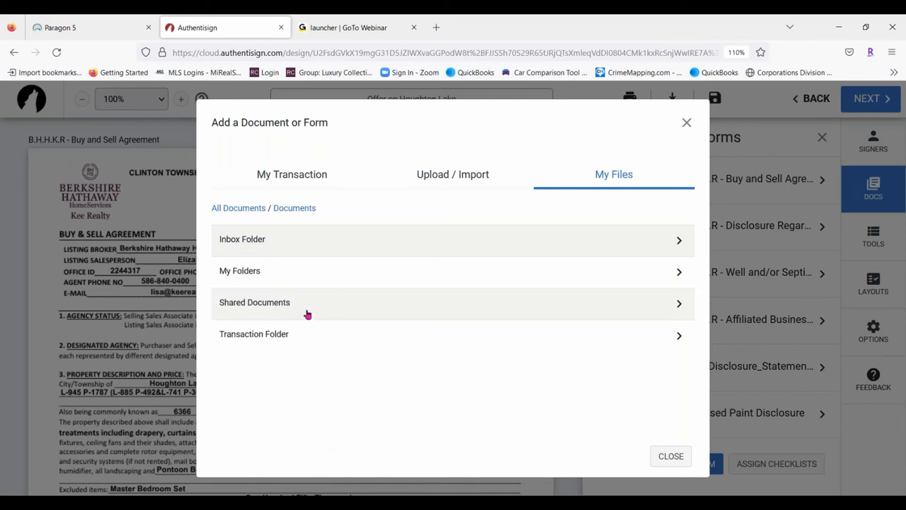
left_click(244, 209)
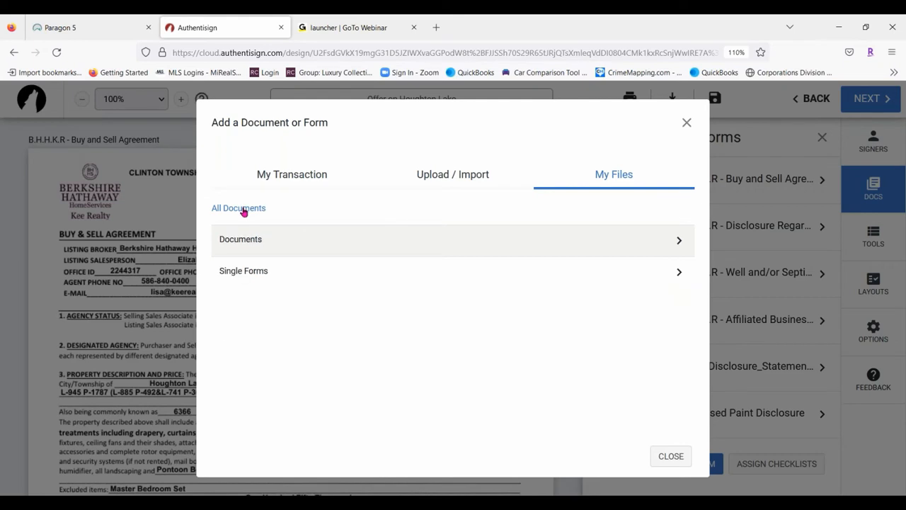
left_click(291, 270)
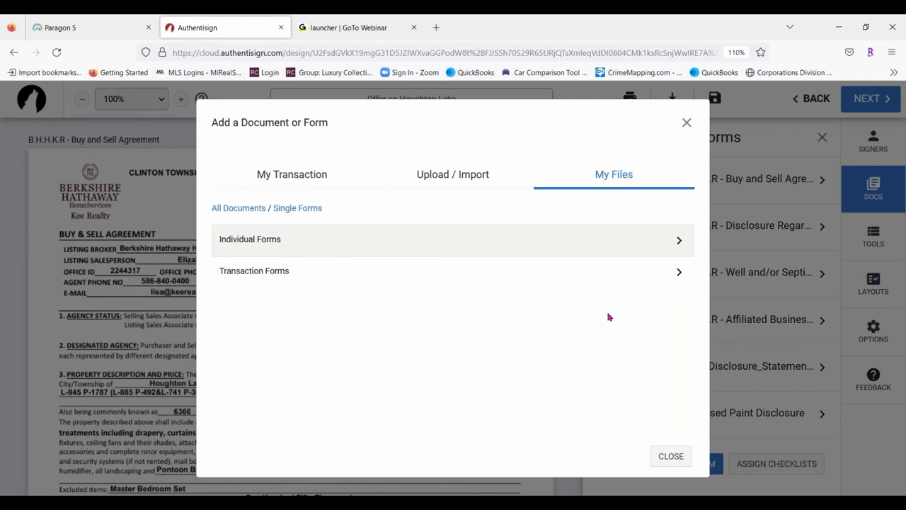
left_click(284, 183)
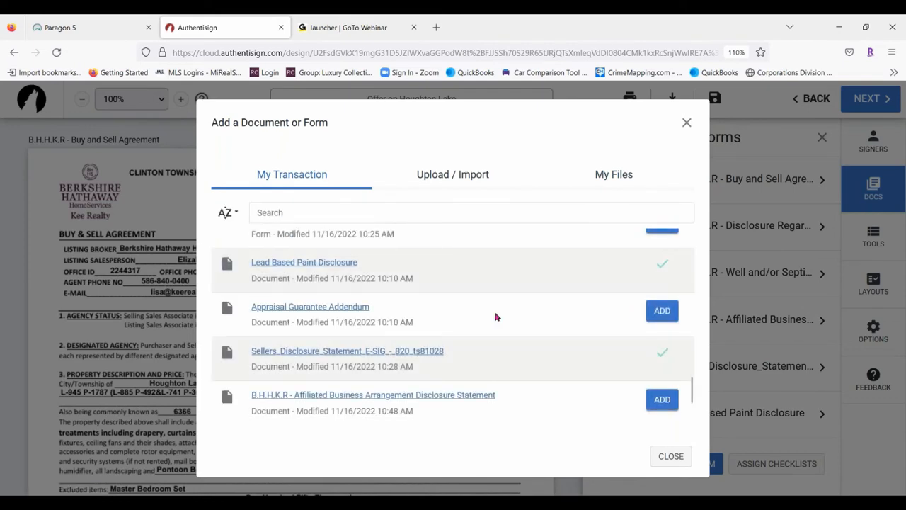
scroll(471, 269, "down", 2)
Close the document window and assign signature blocks using the buyer layout mappings
left_click(670, 456)
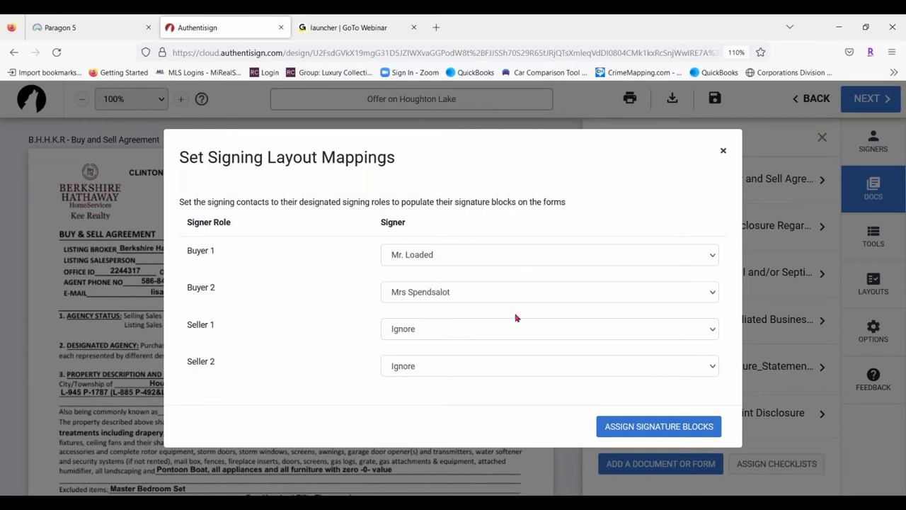
left_click(687, 427)
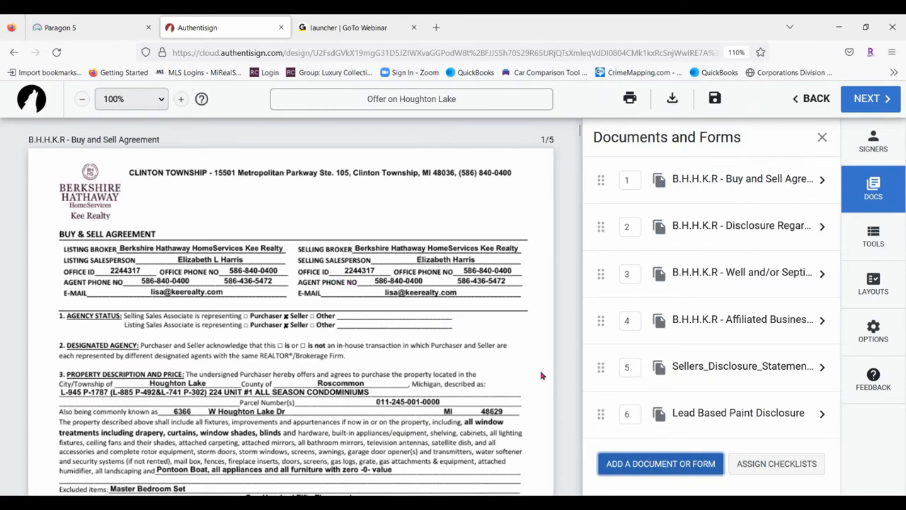
scroll(394, 354, "down", 5)
scroll(394, 354, "down", 2)
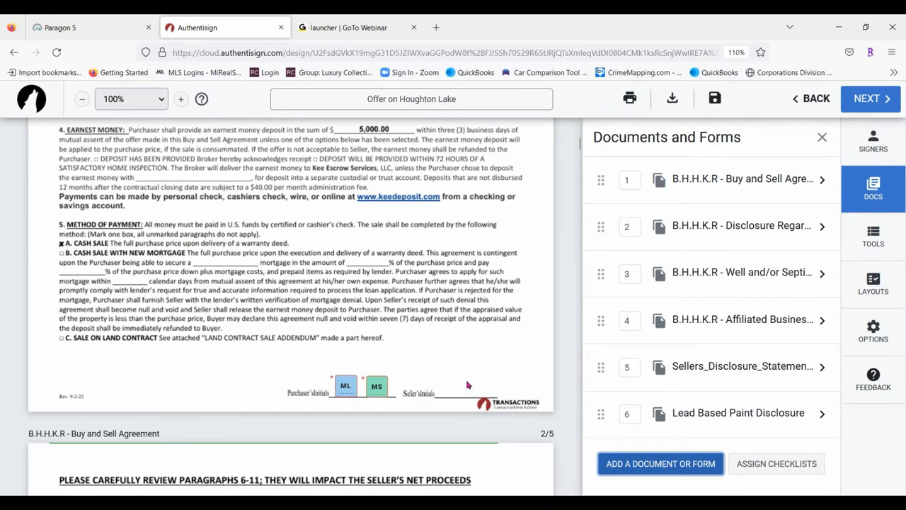
scroll(425, 396, "down", 8)
scroll(452, 377, "down", 10)
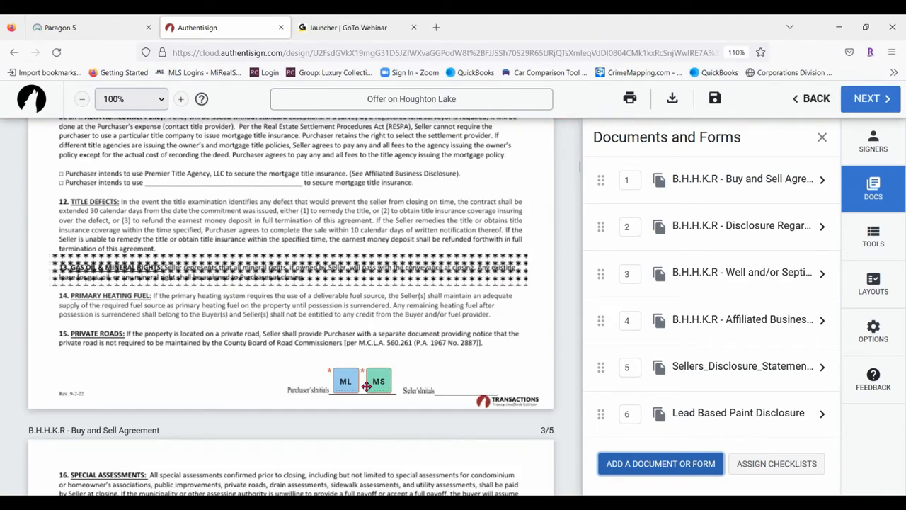
scroll(451, 325, "down", 12)
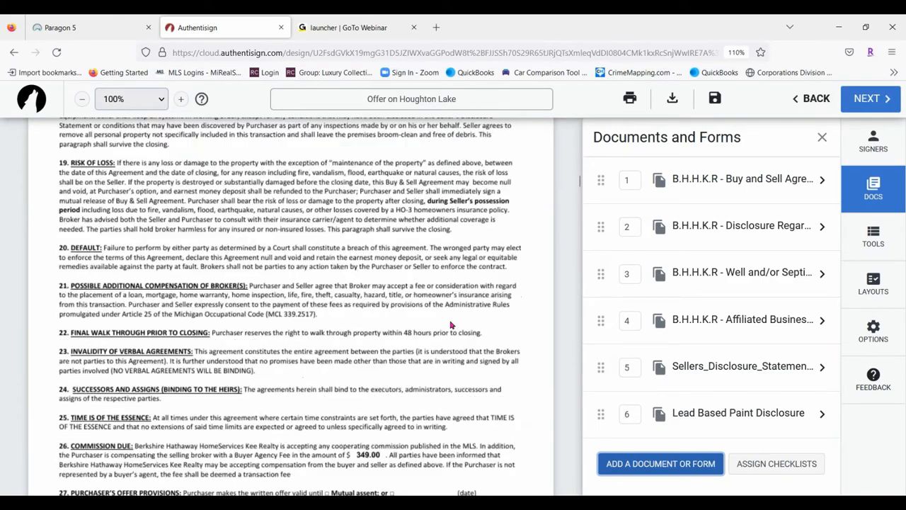
scroll(436, 320, "down", 6)
scroll(435, 319, "up", 4)
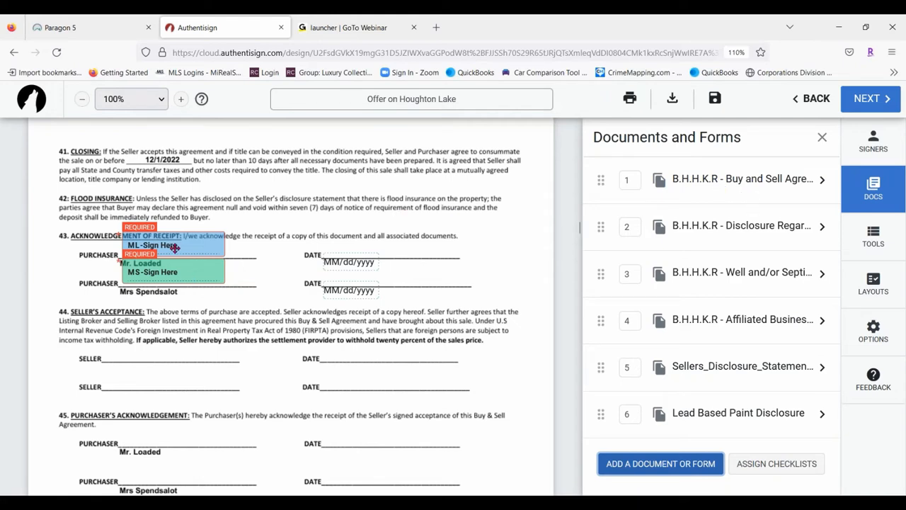
scroll(449, 318, "up", 3)
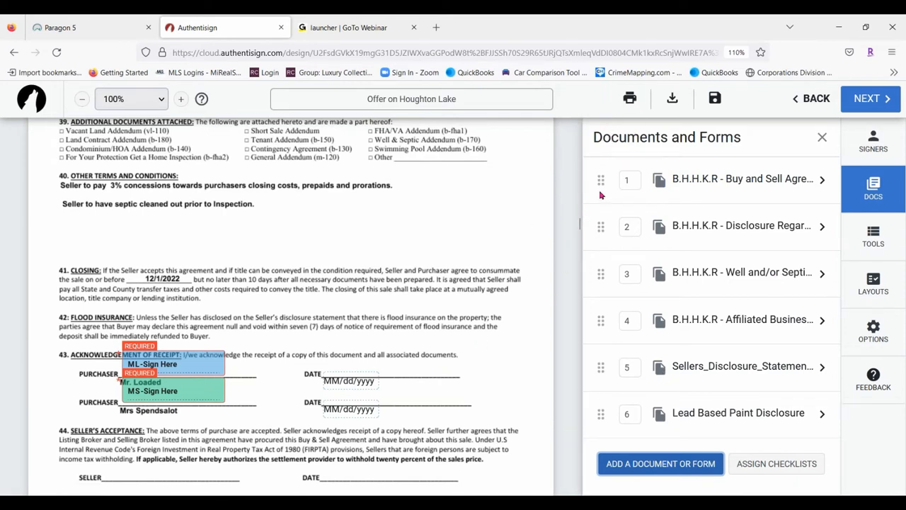
mouse_move(600, 183)
left_mouse_down()
mouse_move(601, 227)
mouse_move(603, 186)
left_mouse_up()
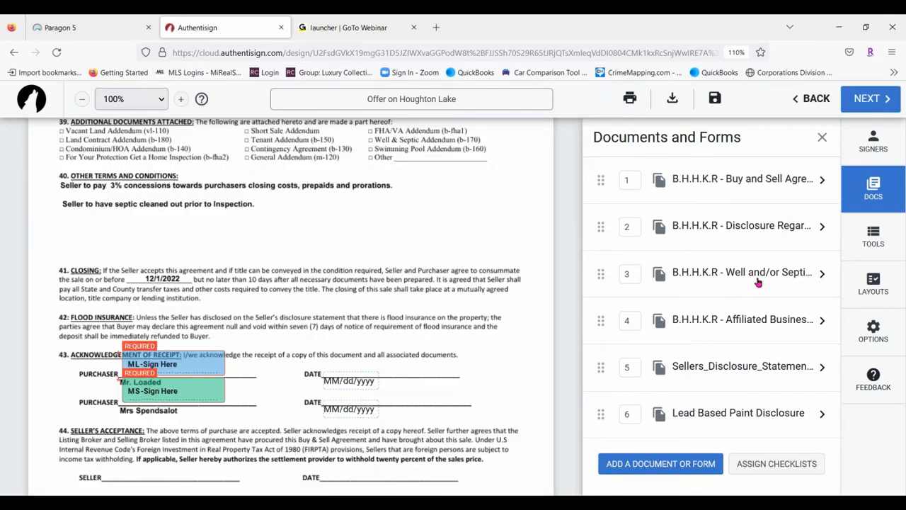
Open the agency disclosure's document settings and browse signer layouts without choosing one
left_click(783, 228)
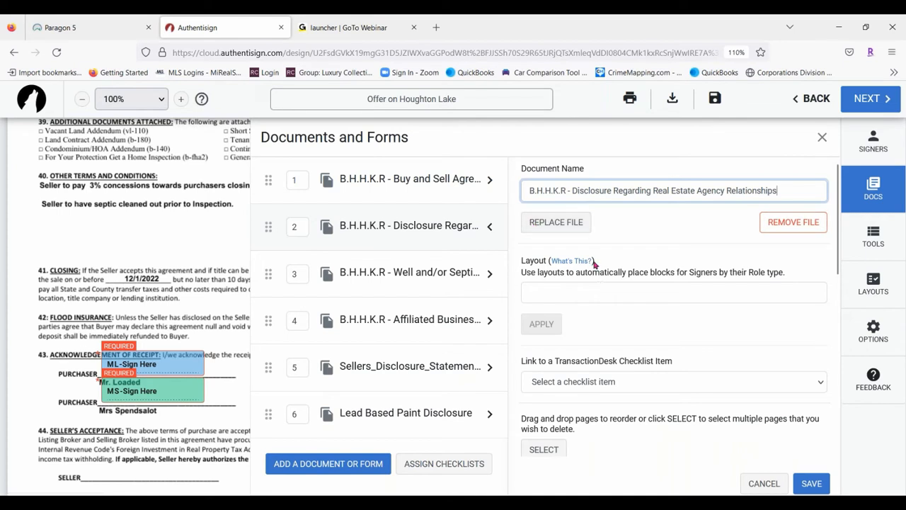
left_click(551, 290)
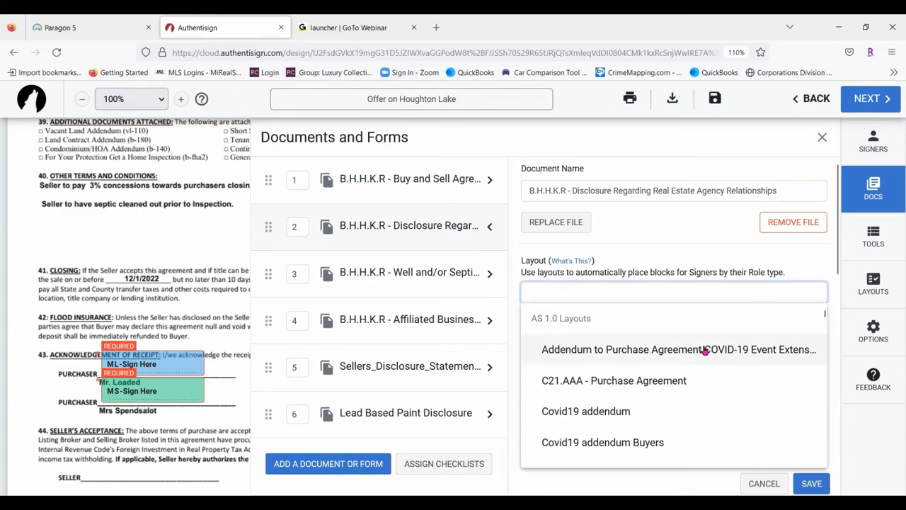
scroll(734, 357, "down", 3)
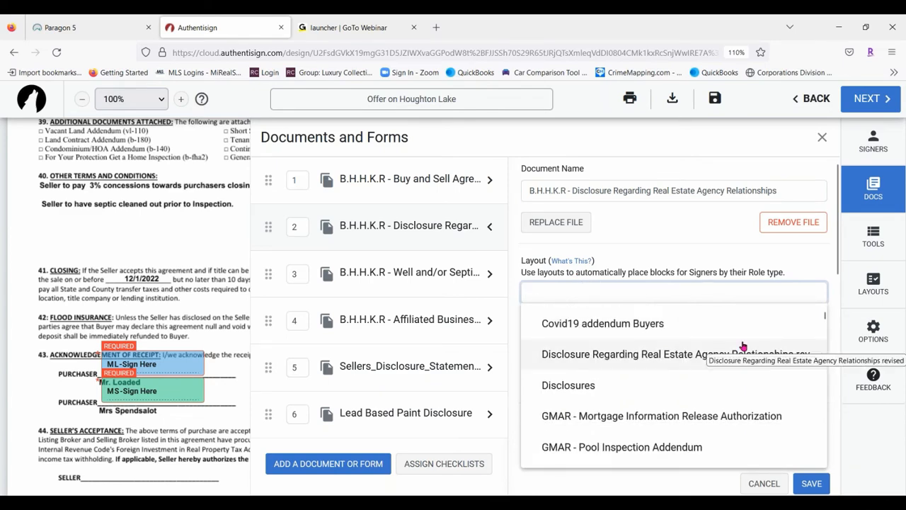
scroll(736, 347, "down", 3)
scroll(733, 349, "down", 5)
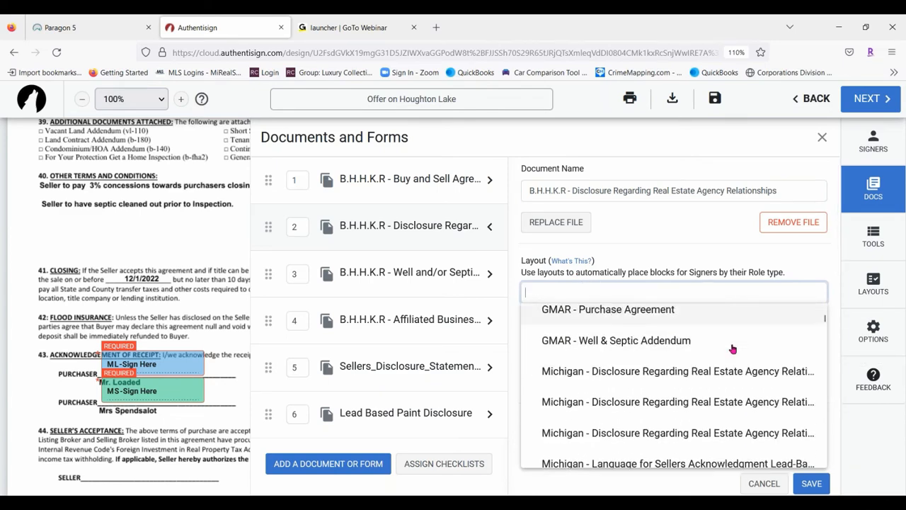
left_click(681, 253)
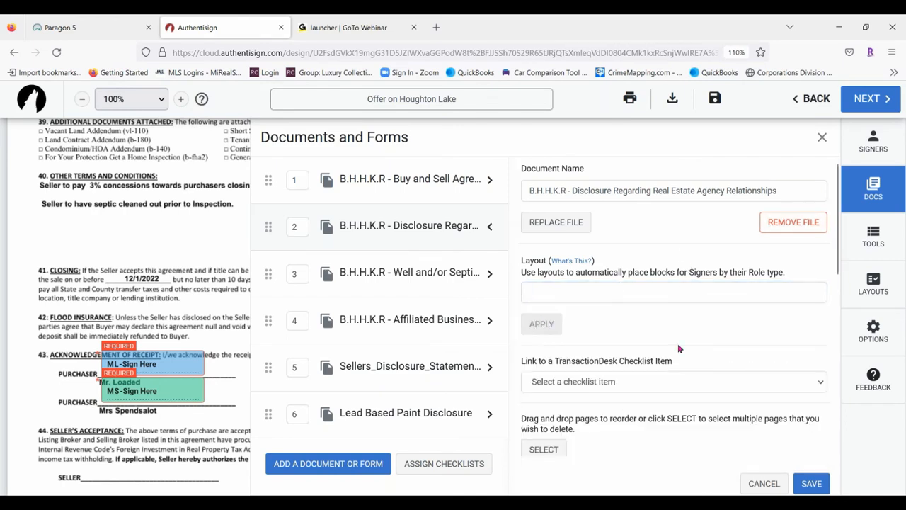
Discard changes and close the agency disclosure's document settings
scroll(714, 305, "down", 2)
scroll(601, 292, "down", 3)
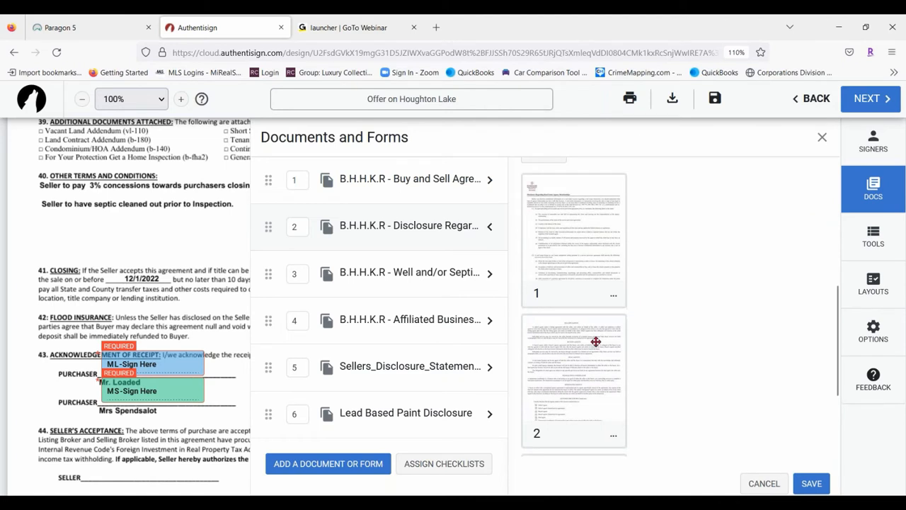
scroll(580, 297, "down", 2)
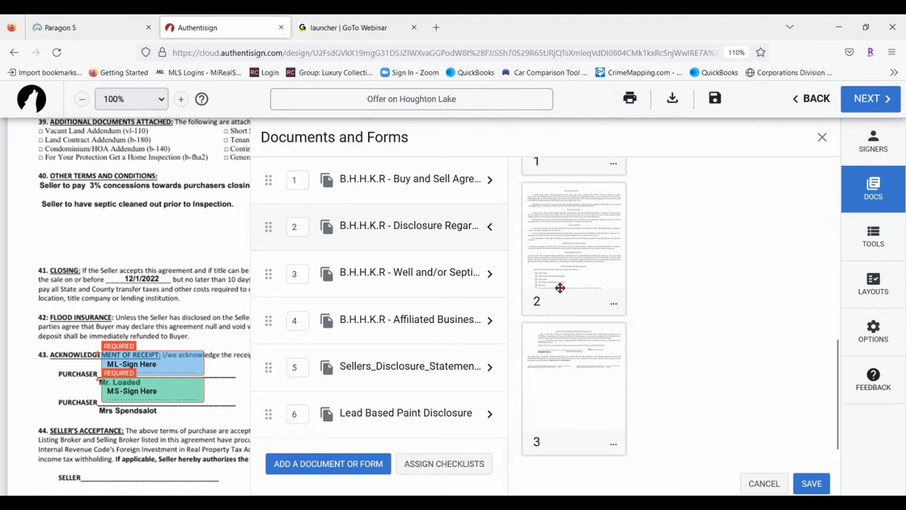
scroll(560, 288, "up", 5)
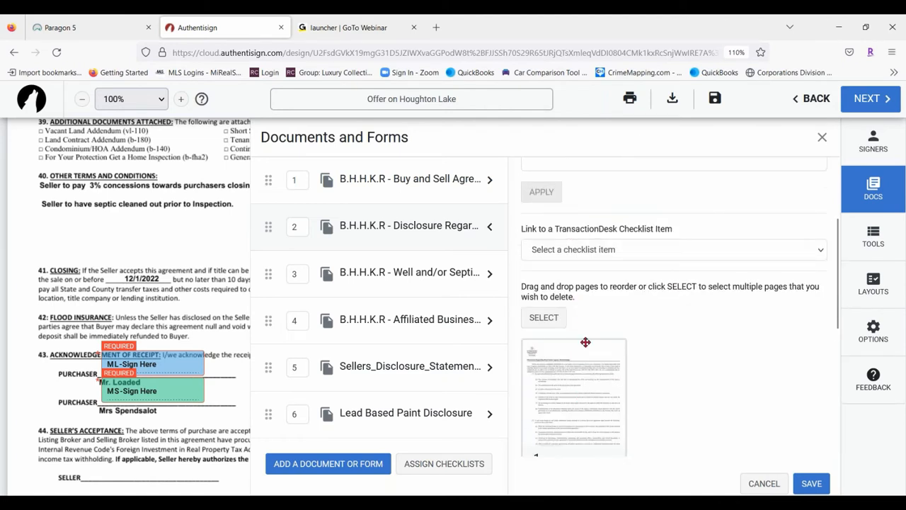
scroll(792, 369, "down", 2)
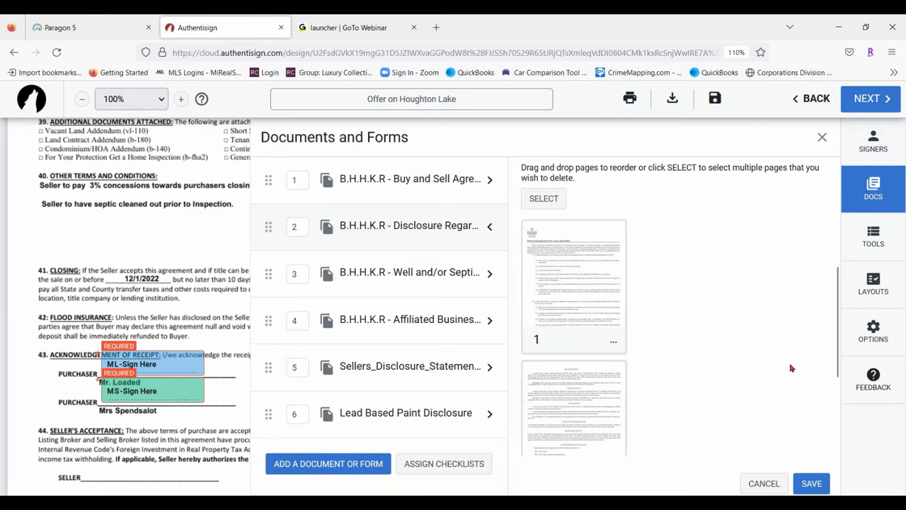
left_click(764, 483)
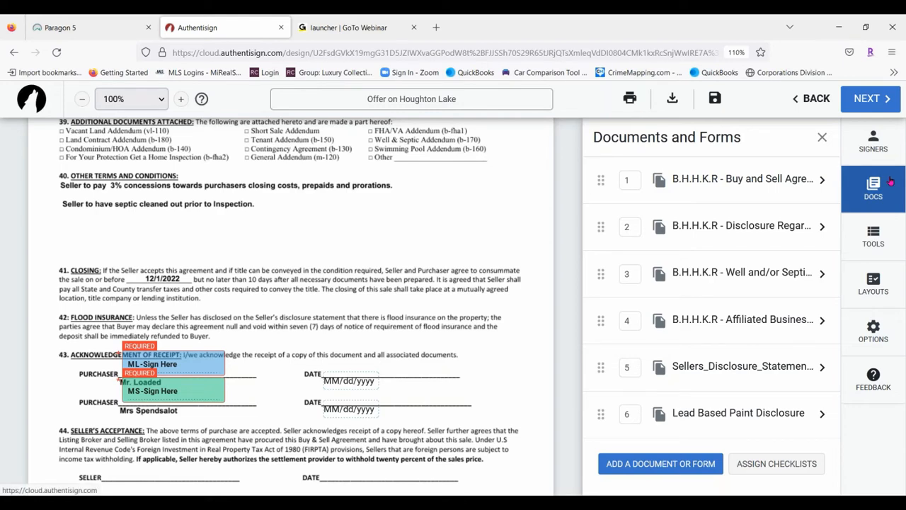
left_click(873, 236)
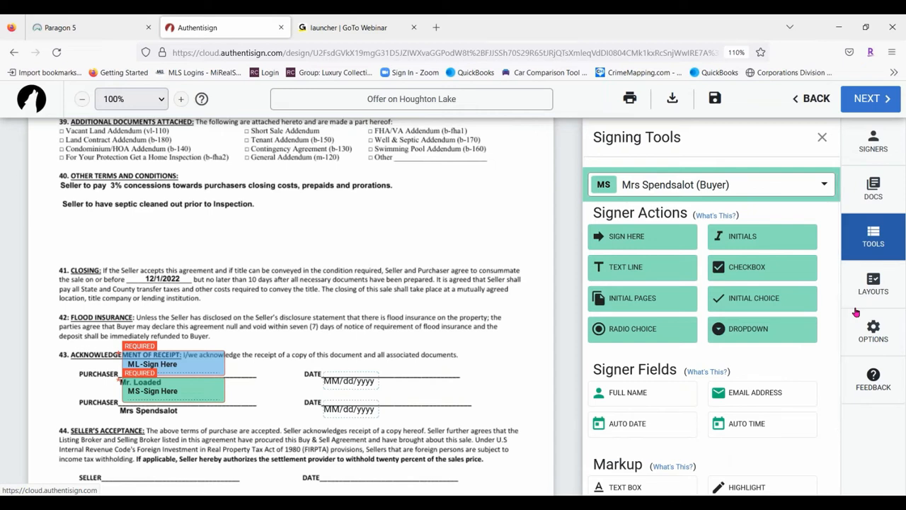
Make the first buyer the active signer and bring up the agency disclosure's page 3 signature lines
left_click(825, 185)
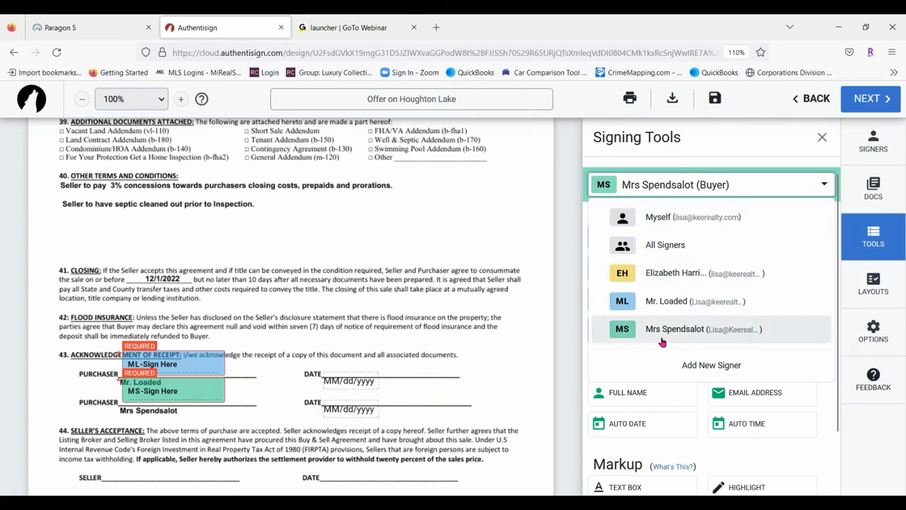
left_click(669, 303)
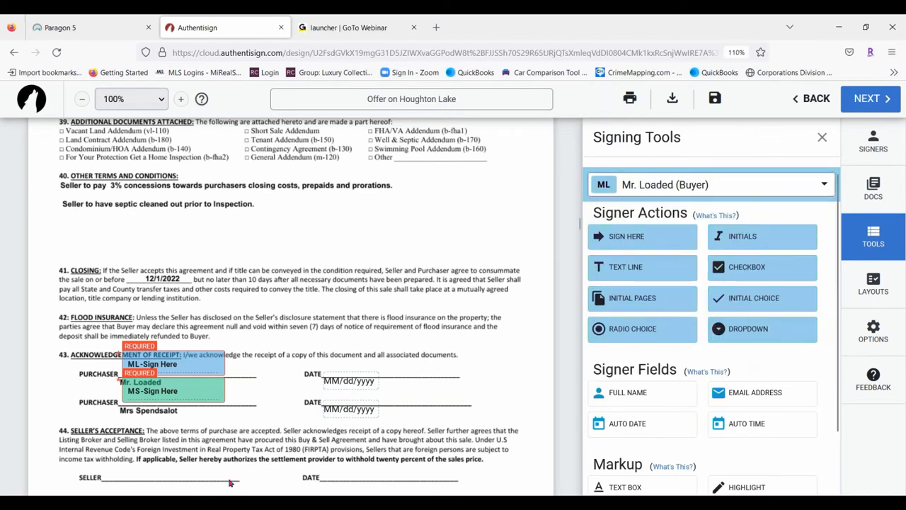
scroll(355, 335, "down", 15)
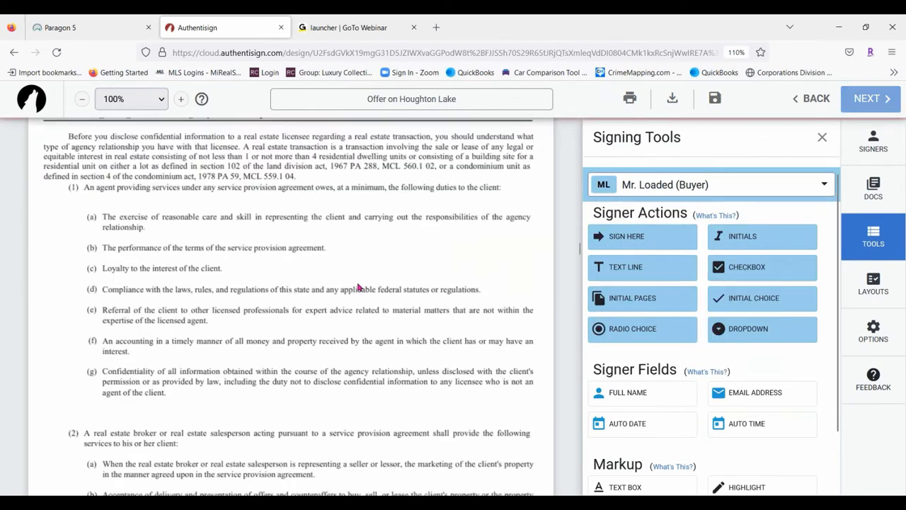
scroll(262, 269, "down", 10)
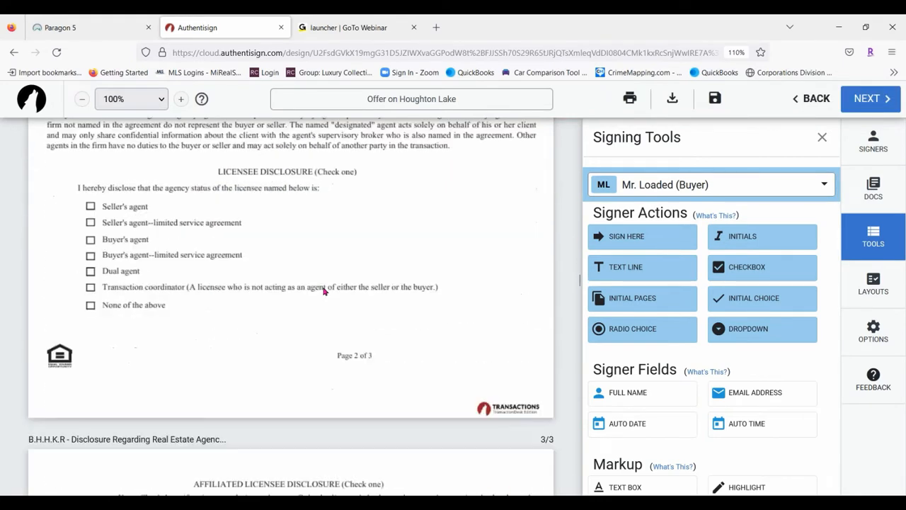
scroll(323, 291, "down", 3)
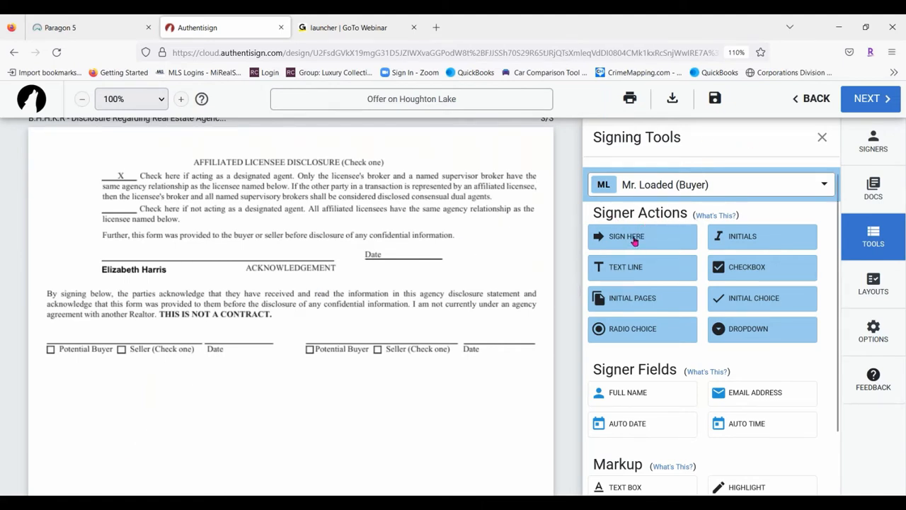
Place the first buyer's required Sign Here on the left acknowledgement line, with its MM/dd/yy date on the Date line
left_click_drag(651, 234, 44, 327)
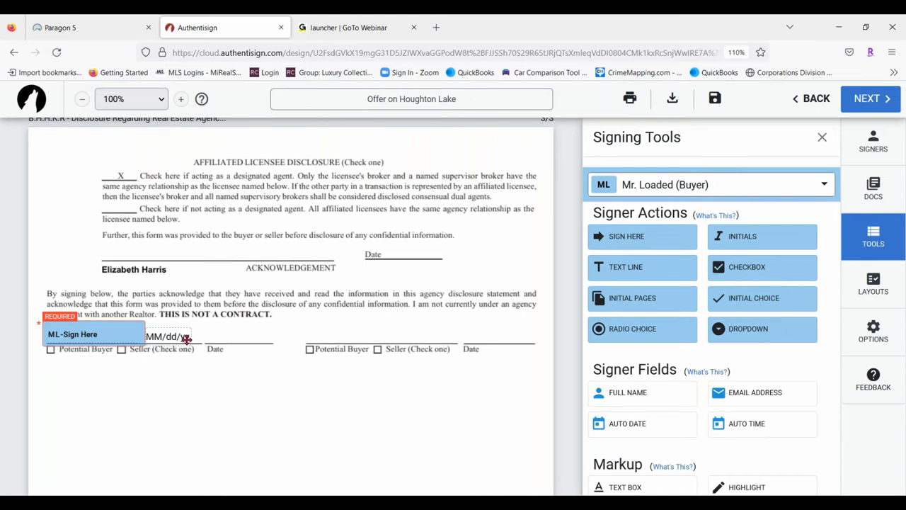
left_click_drag(186, 339, 238, 339)
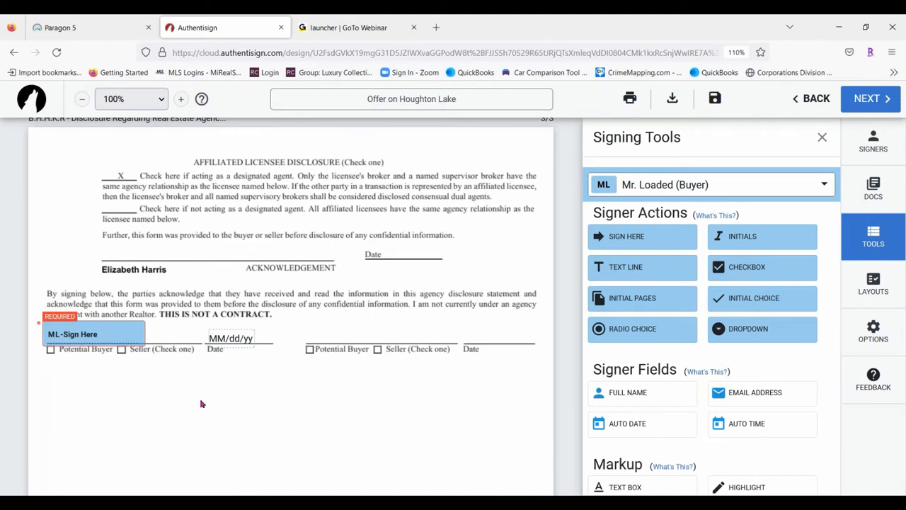
left_click(239, 340)
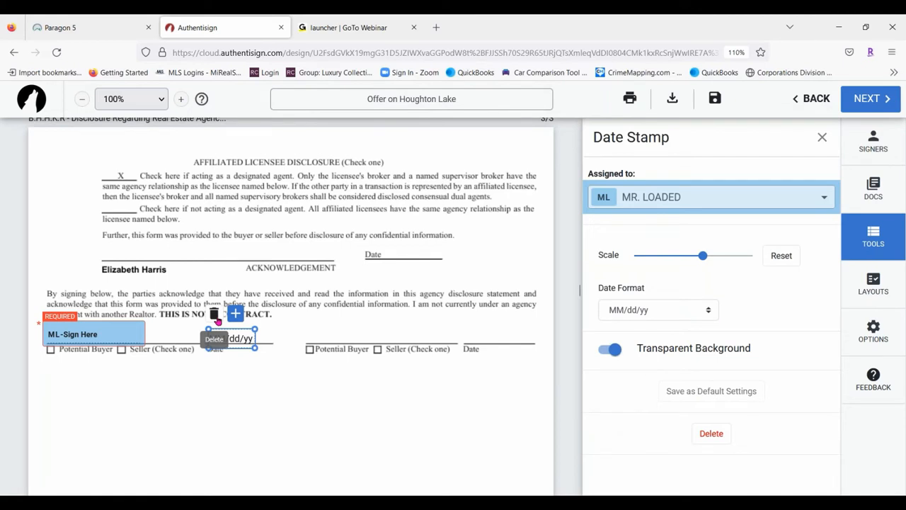
left_click(252, 418)
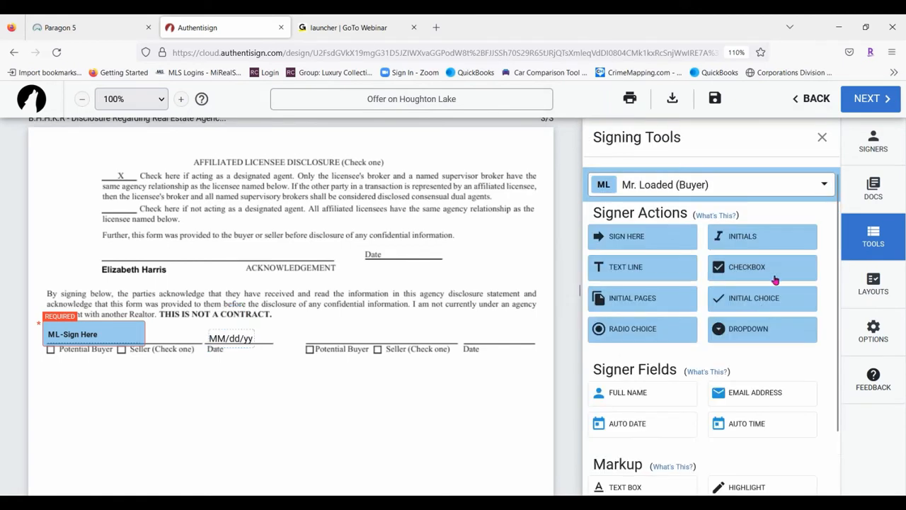
Give the second buyer a Sign Here block on the right-hand line, with its date on the right Date line
left_click(733, 184)
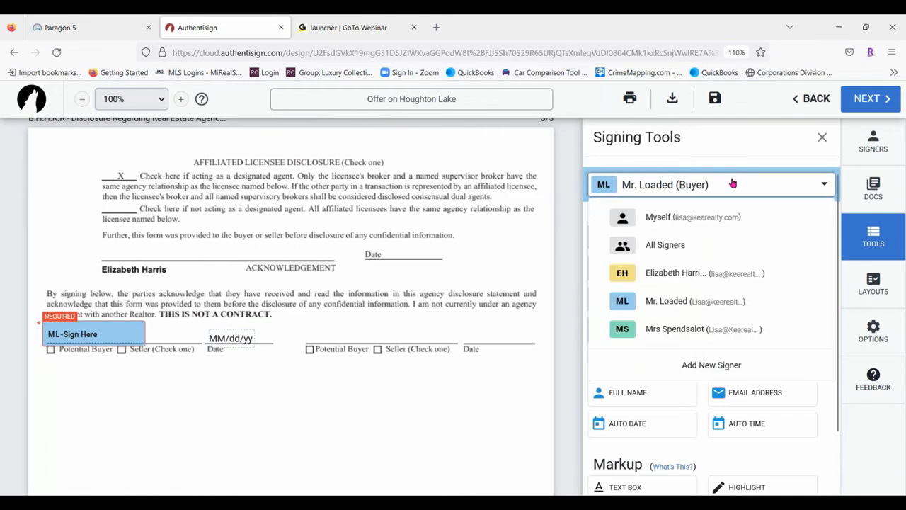
left_click(677, 325)
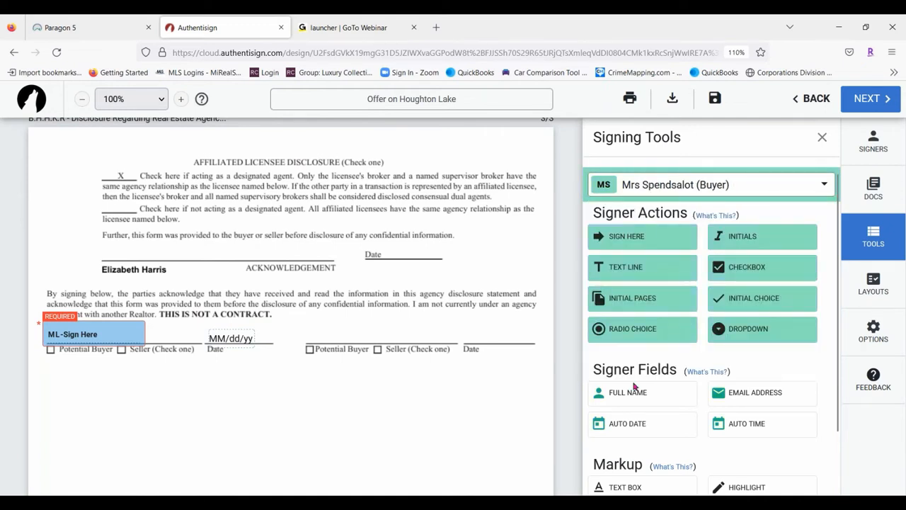
left_click_drag(645, 235, 307, 322)
left_click_drag(422, 339, 490, 339)
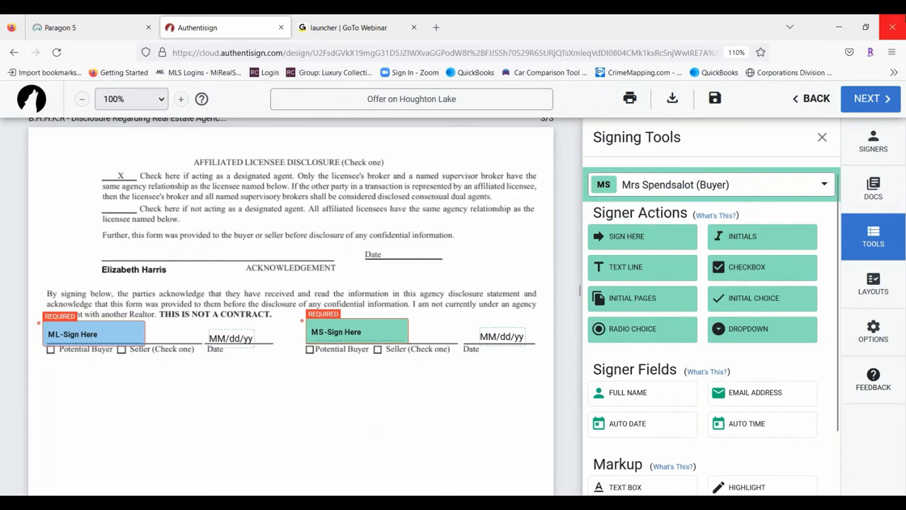
Give the selling agent a Sign Here block above her signature line, with its date on the Date line
left_click(771, 186)
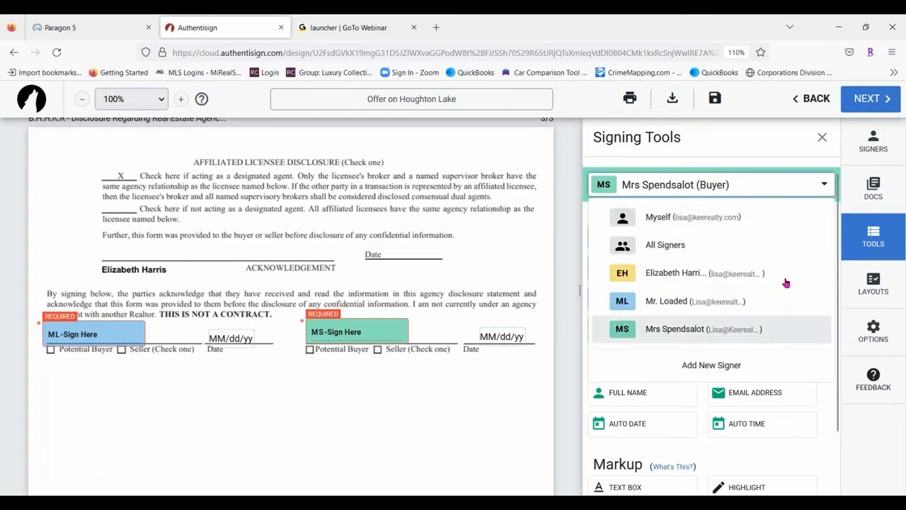
left_click(706, 274)
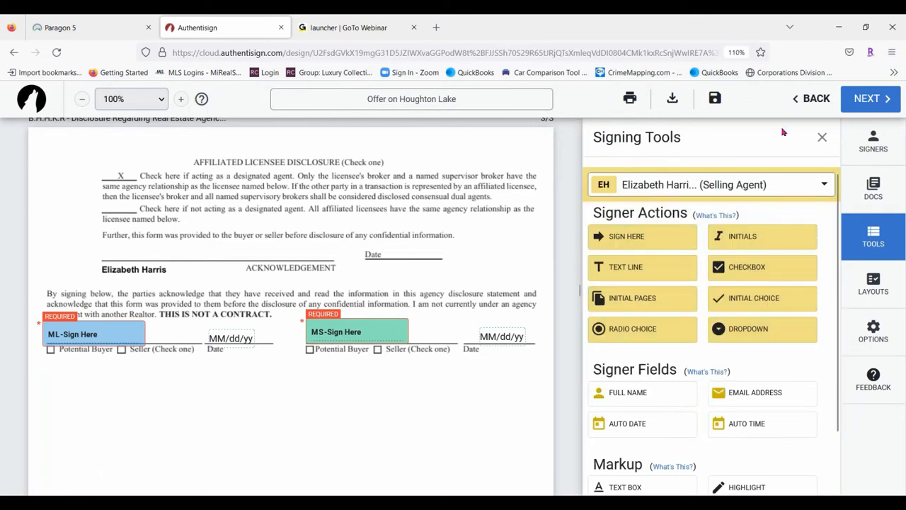
mouse_move(633, 234)
left_mouse_down()
mouse_move(75, 259)
mouse_move(105, 229)
mouse_move(99, 244)
left_mouse_up()
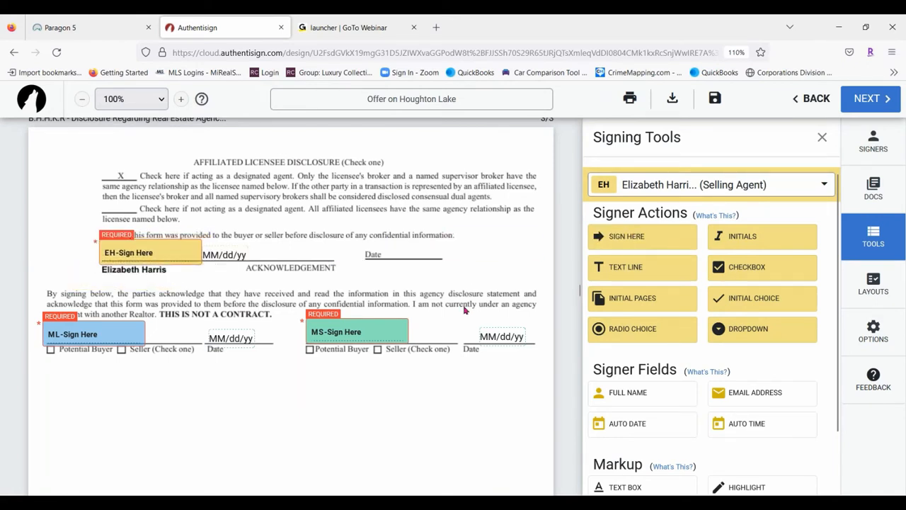
left_click_drag(360, 239, 407, 254)
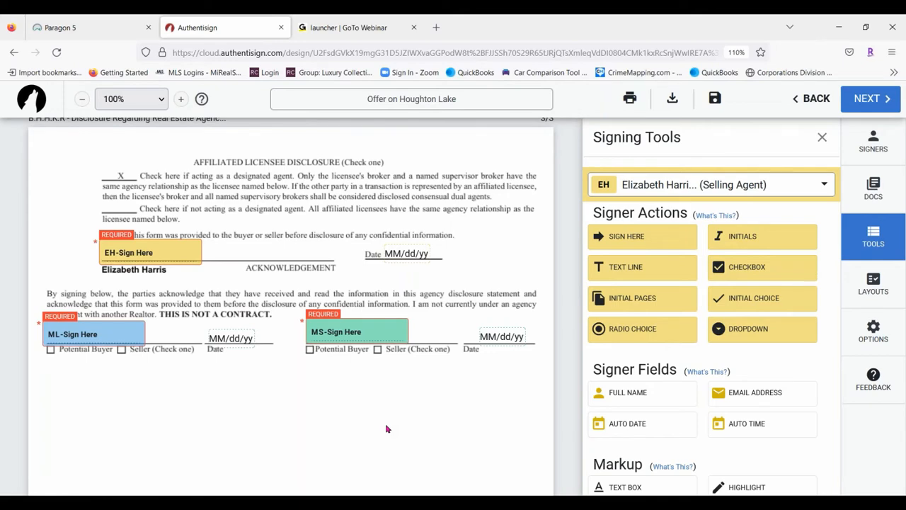
Place the first buyer's initials beside the struck-out Seller Paid Home Warranty paragraph in section 7
scroll(400, 436, "down", 15)
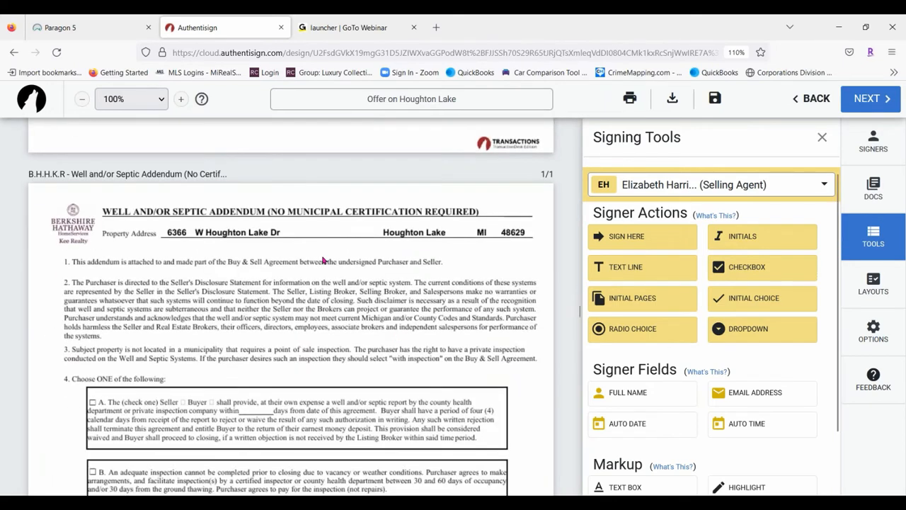
scroll(318, 264, "up", 15)
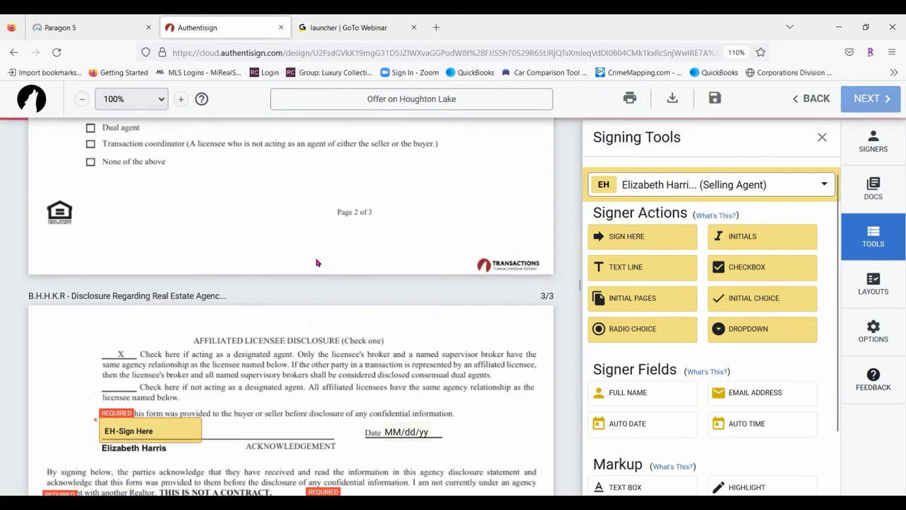
scroll(317, 263, "up", 15)
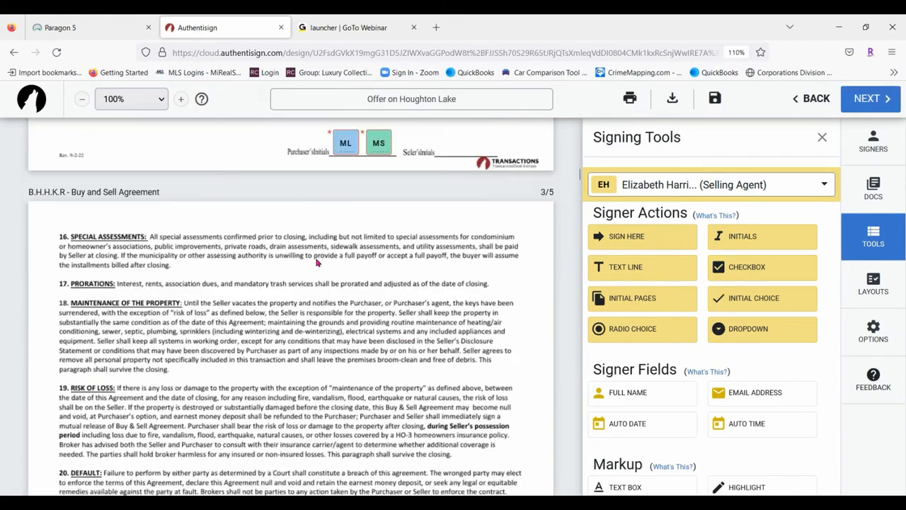
scroll(317, 263, "up", 6)
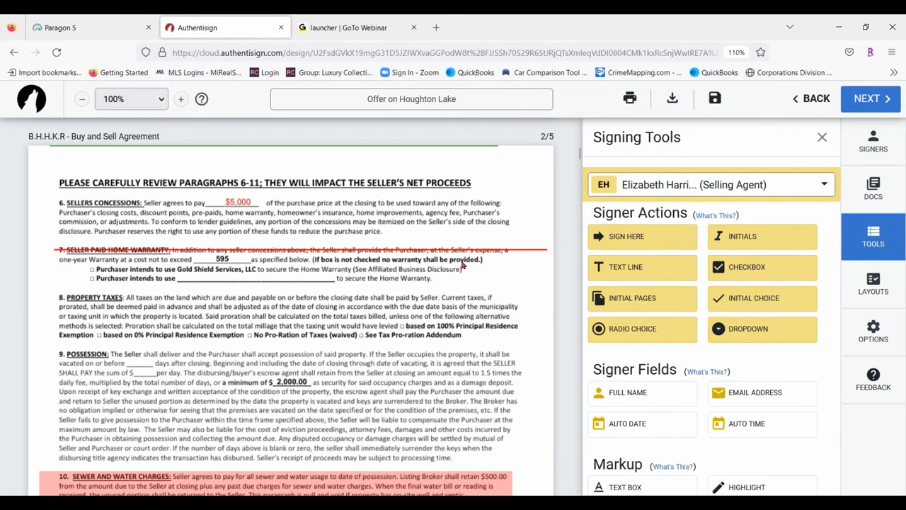
scroll(461, 264, "down", 3)
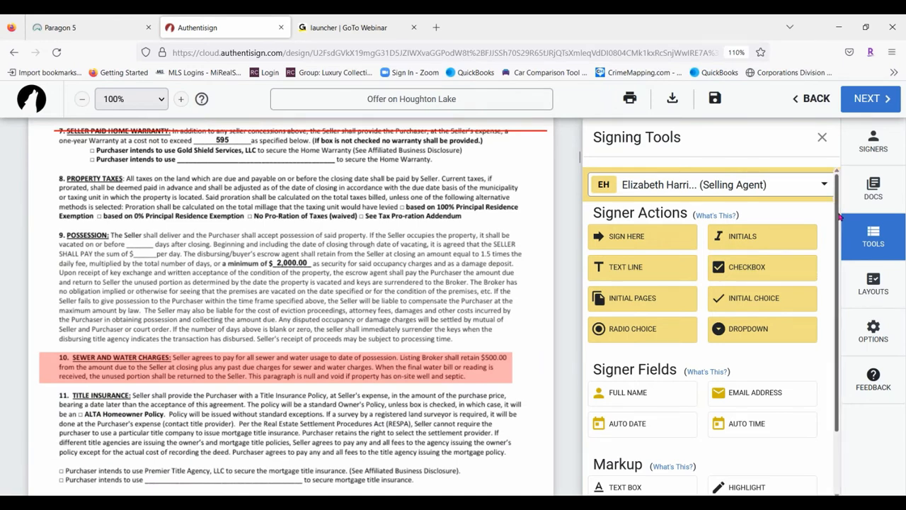
left_click_drag(579, 161, 579, 160)
left_click(655, 192)
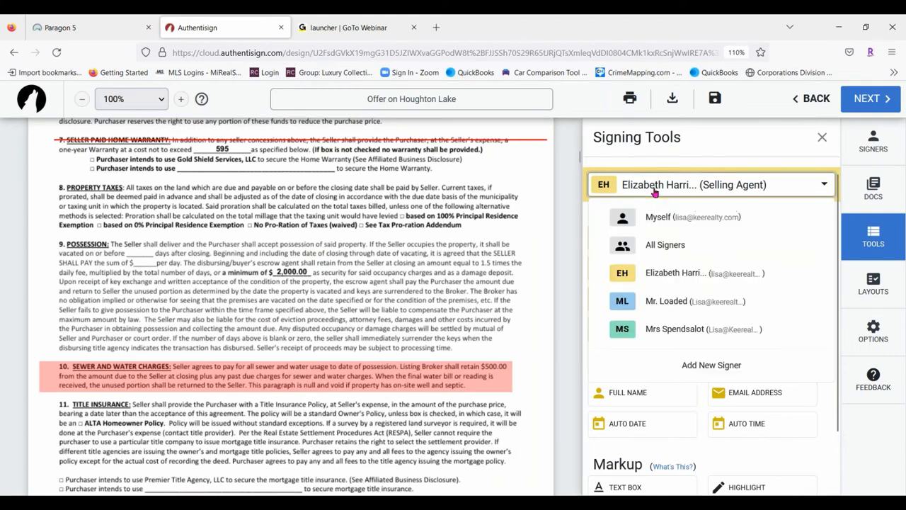
left_click(693, 300)
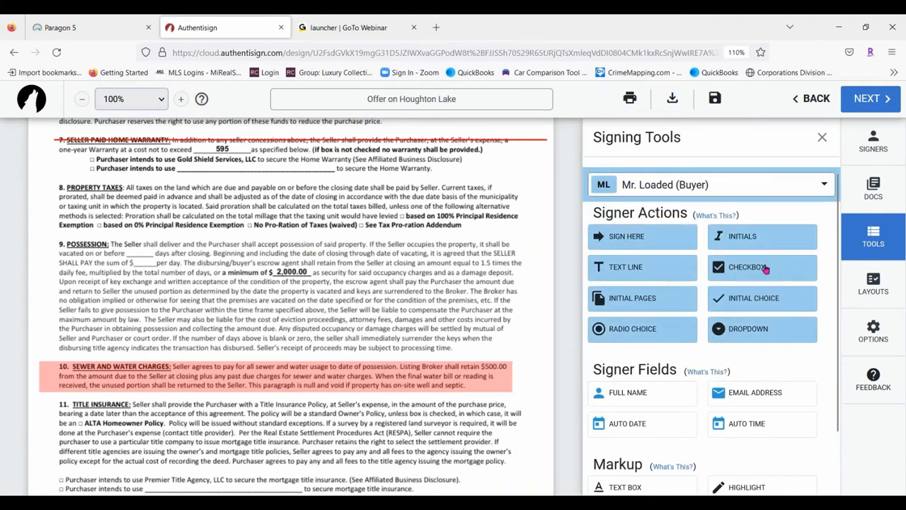
left_click_drag(770, 236, 527, 156)
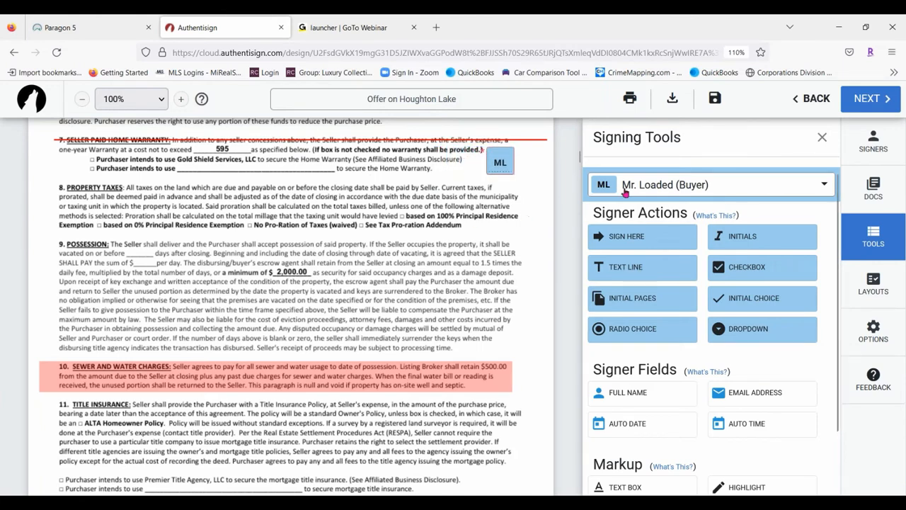
Add the second buyer's initials beside the same paragraph, then make the first buyer active again
left_click(674, 188)
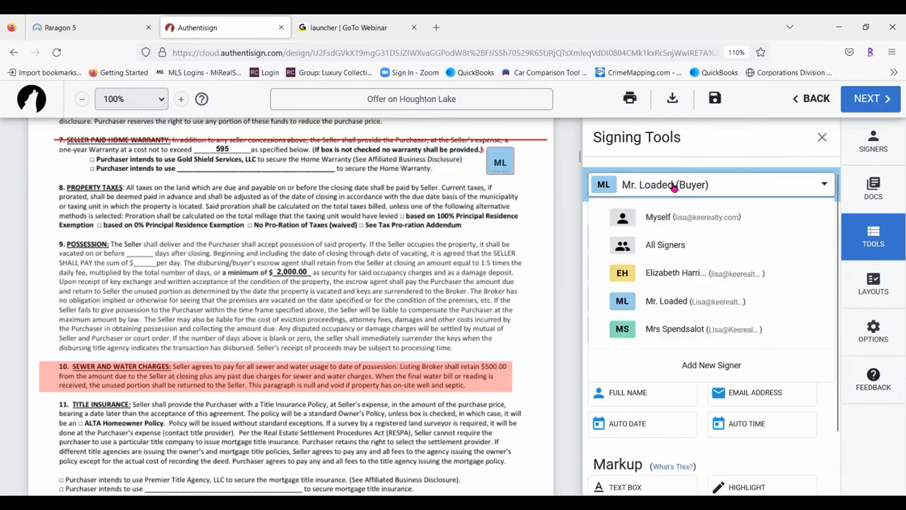
left_click(655, 332)
left_click_drag(763, 239, 516, 150)
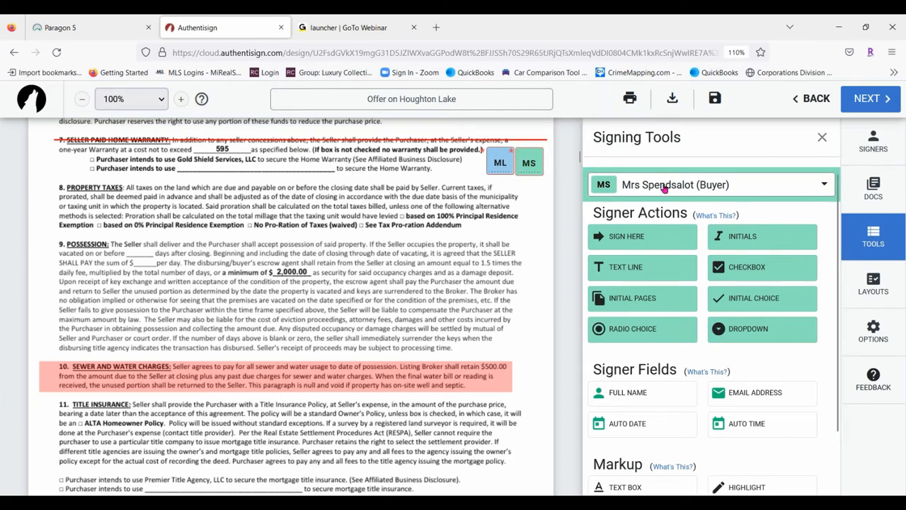
left_click(711, 182)
left_click(643, 305)
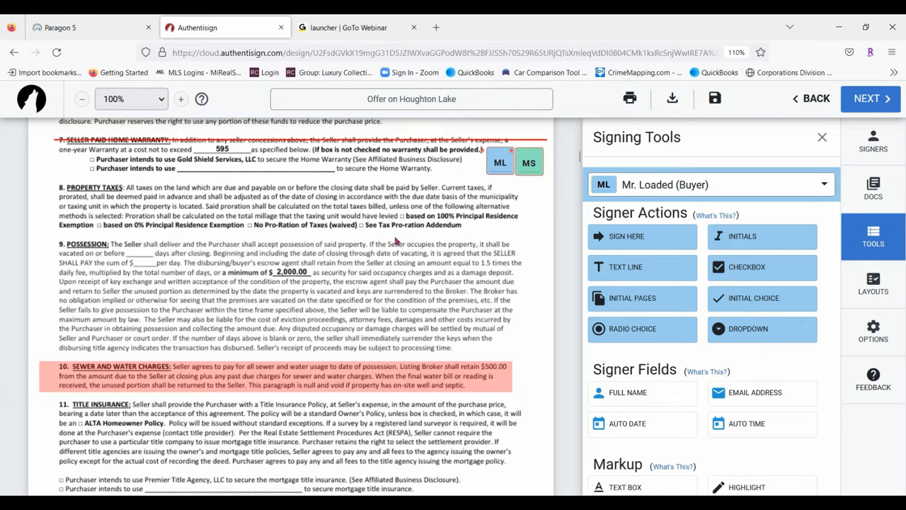
scroll(372, 227, "up", 10)
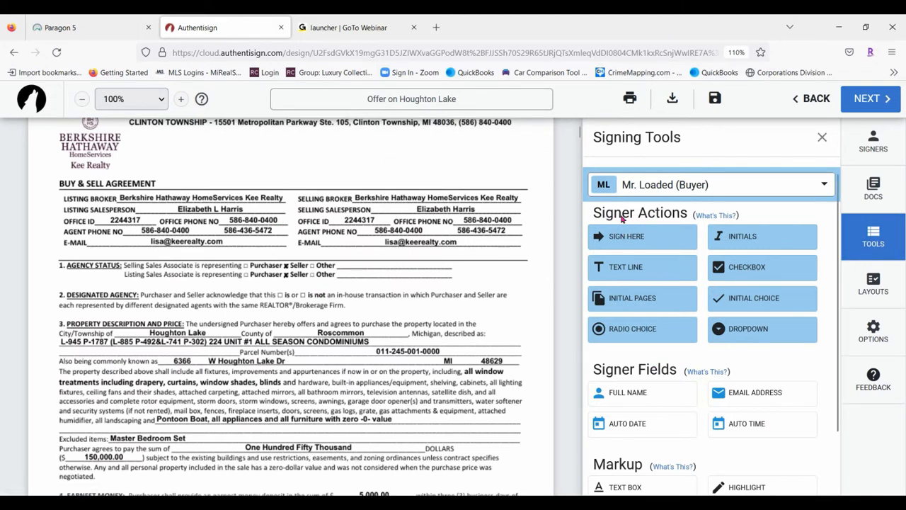
Set page initials to large, right-aligned, at the bottom of each page
left_click(625, 300)
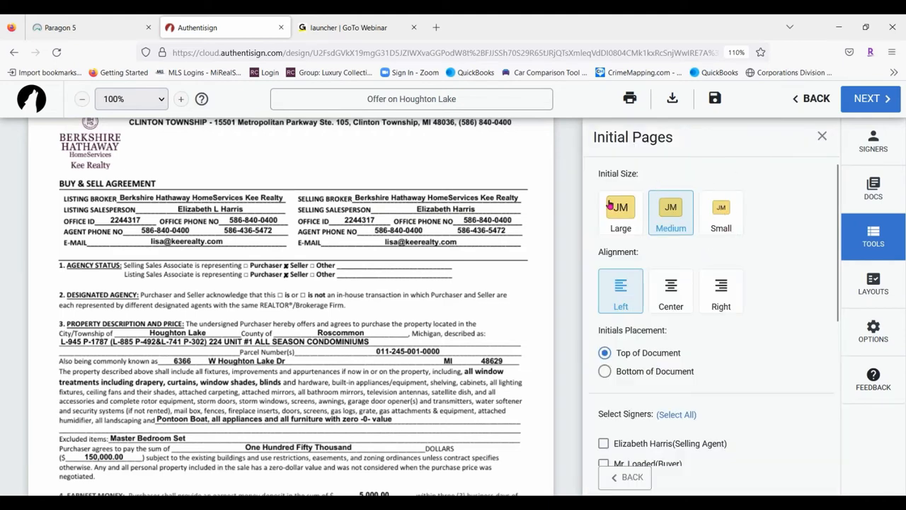
left_click(622, 222)
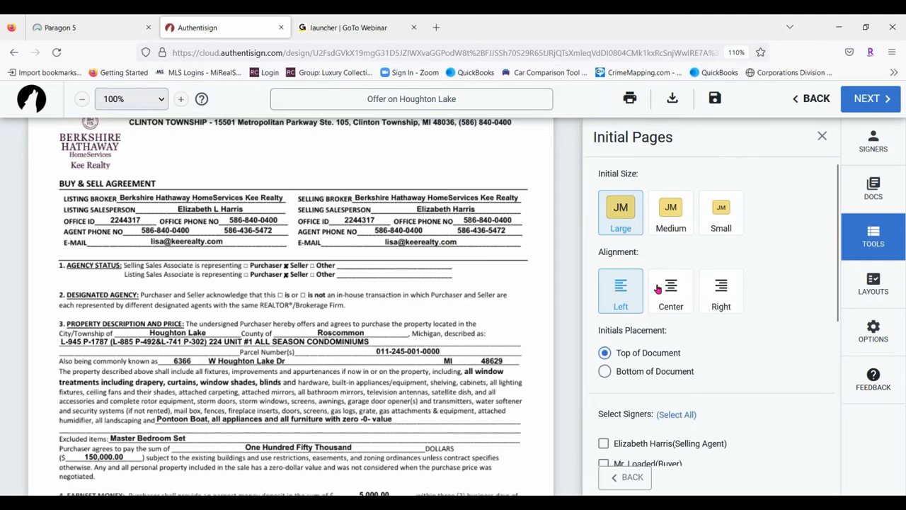
scroll(476, 293, "down", 10)
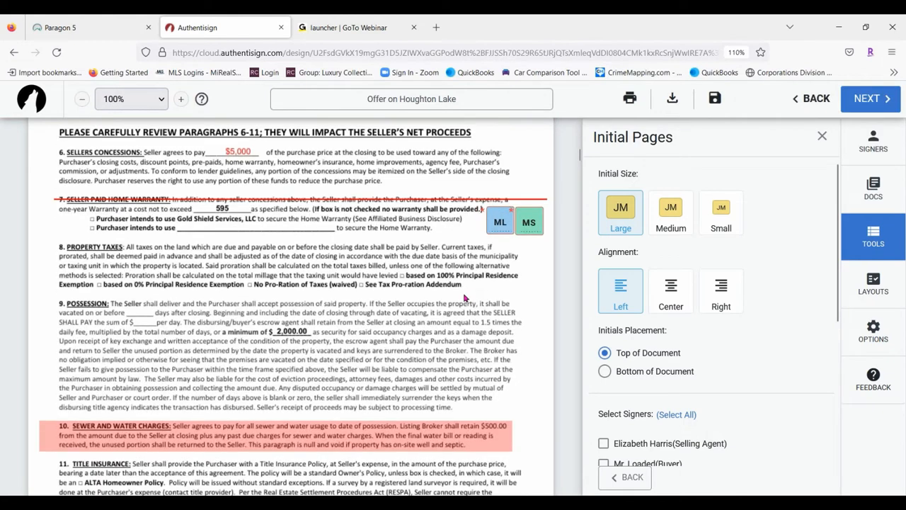
scroll(464, 297, "up", 3)
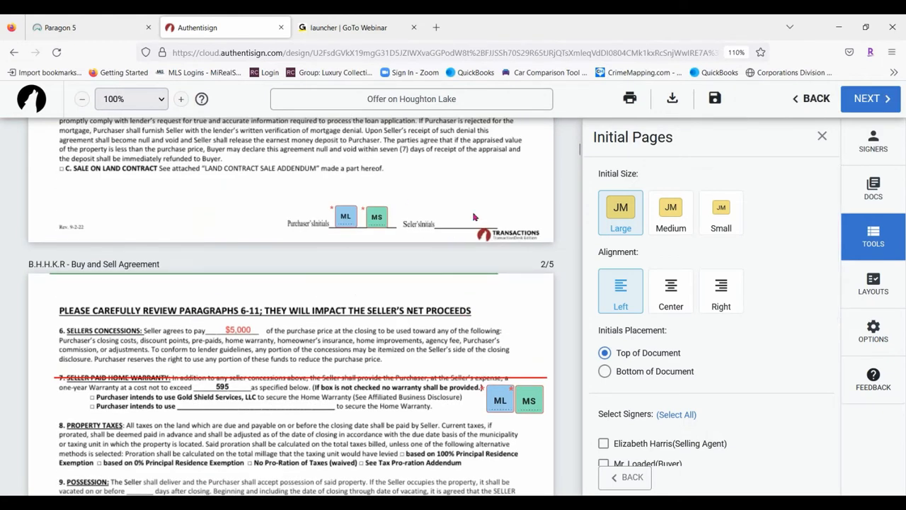
left_click(730, 292)
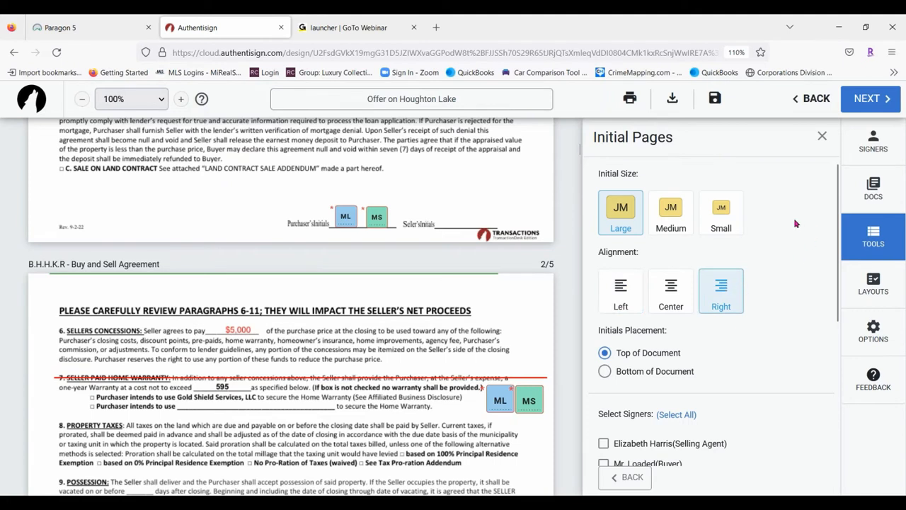
left_click(605, 372)
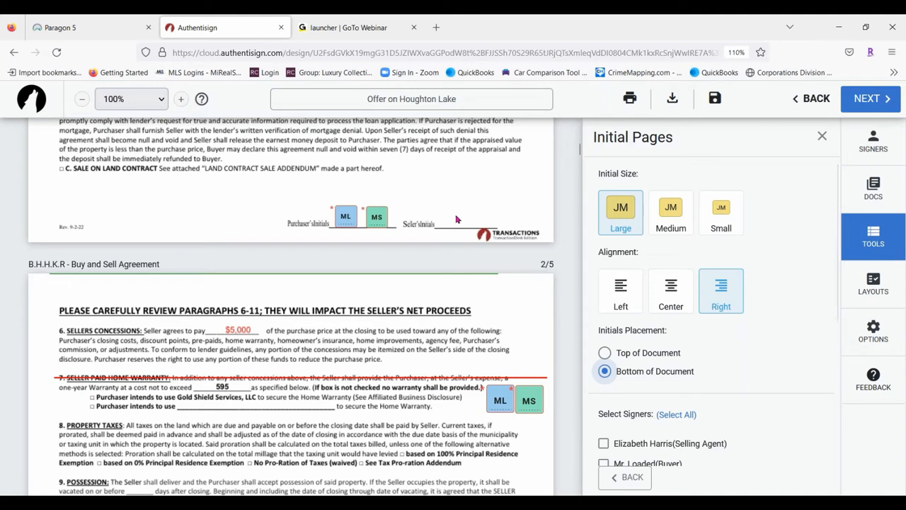
Select both buyers as initialing signers and the Buy and Sell Agreement as the document
scroll(345, 330, "down", 3)
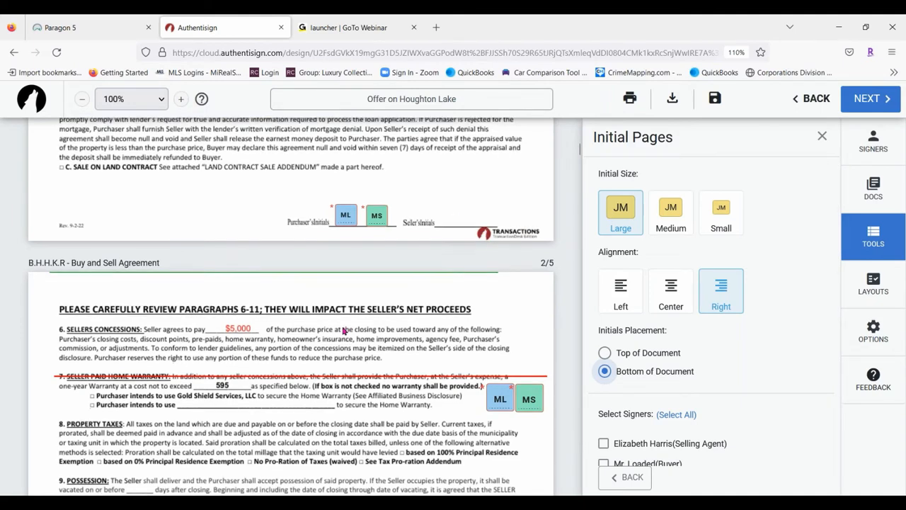
scroll(765, 264, "down", 4)
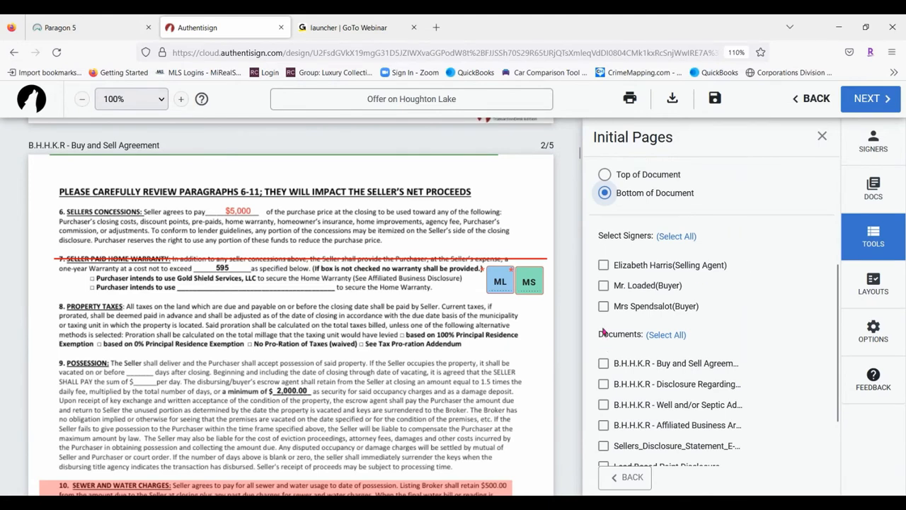
left_click(604, 287)
left_click(603, 306)
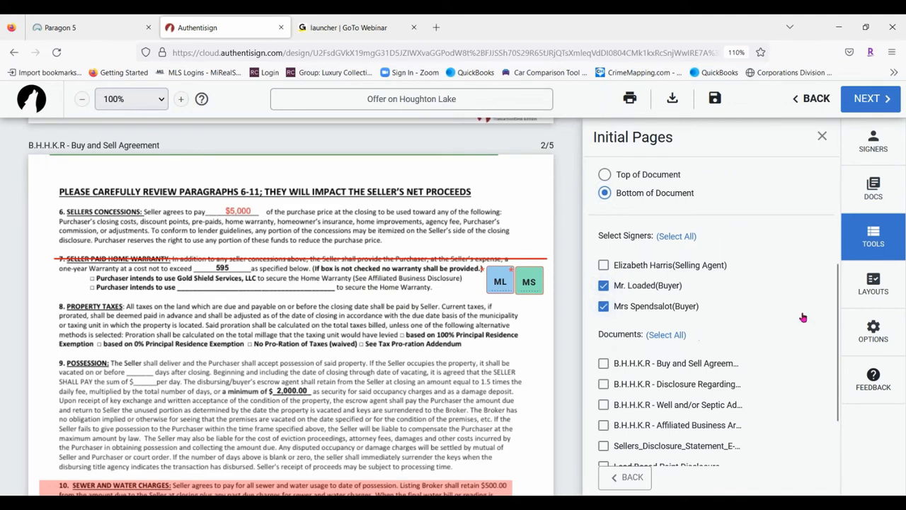
scroll(796, 278, "down", 2)
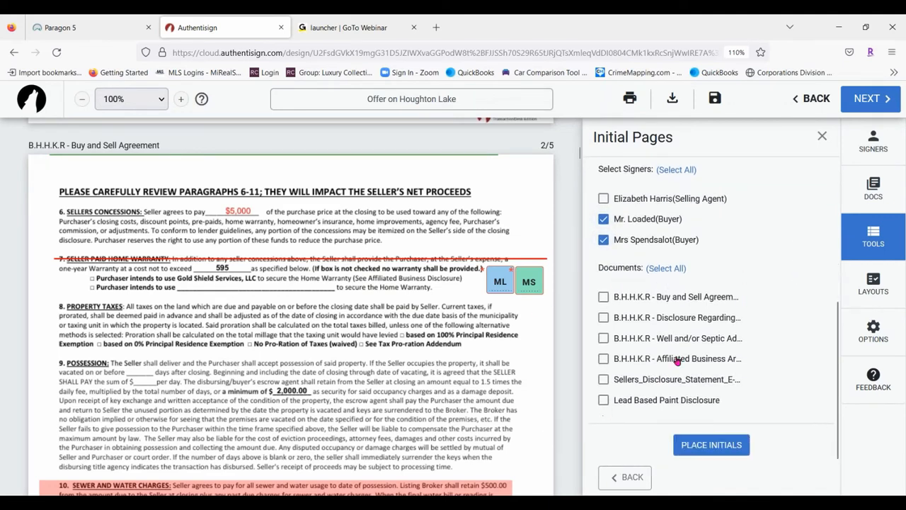
left_click(604, 298)
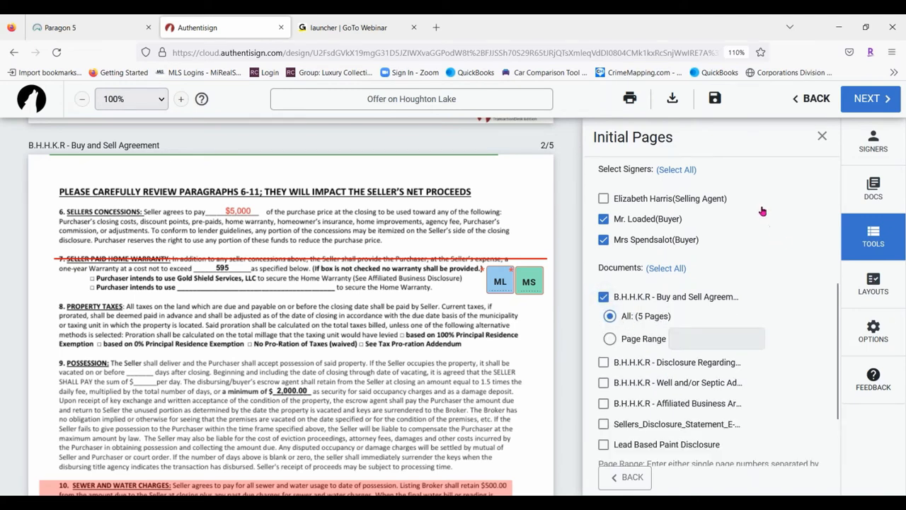
scroll(762, 211, "down", 2)
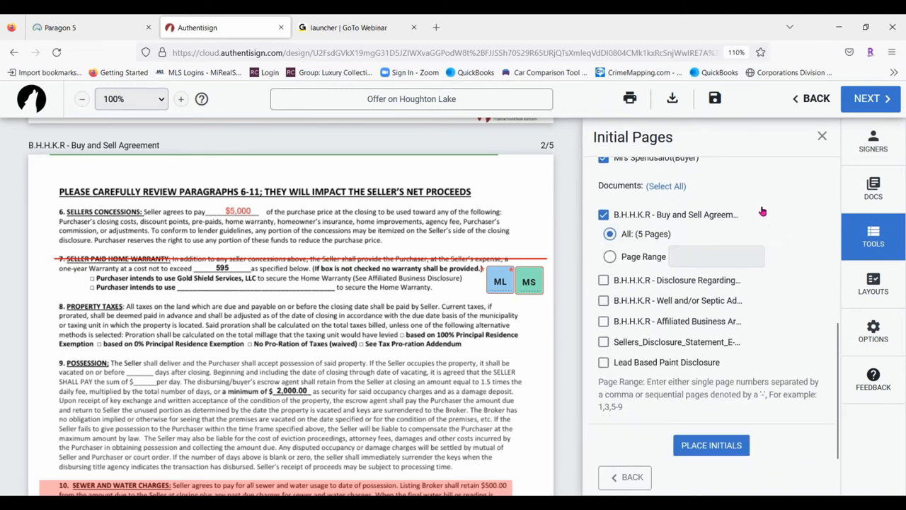
left_click(735, 445)
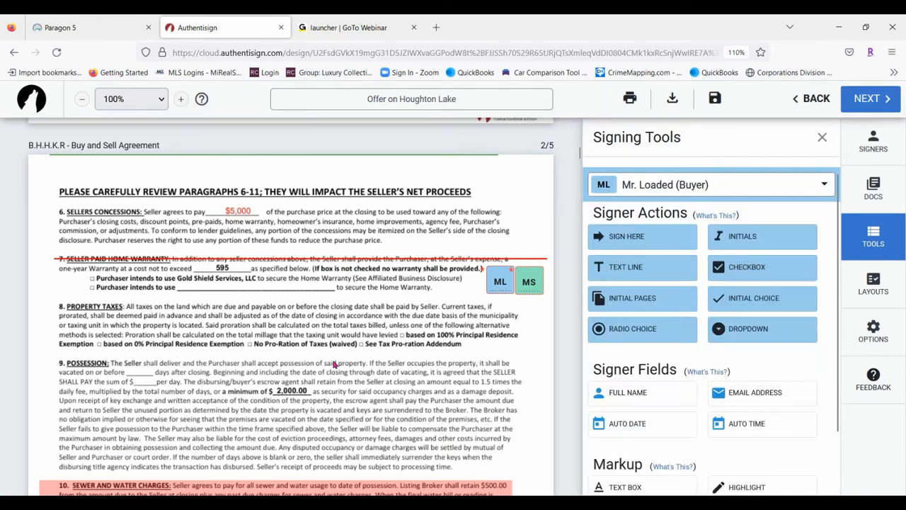
scroll(331, 338, "up", 5)
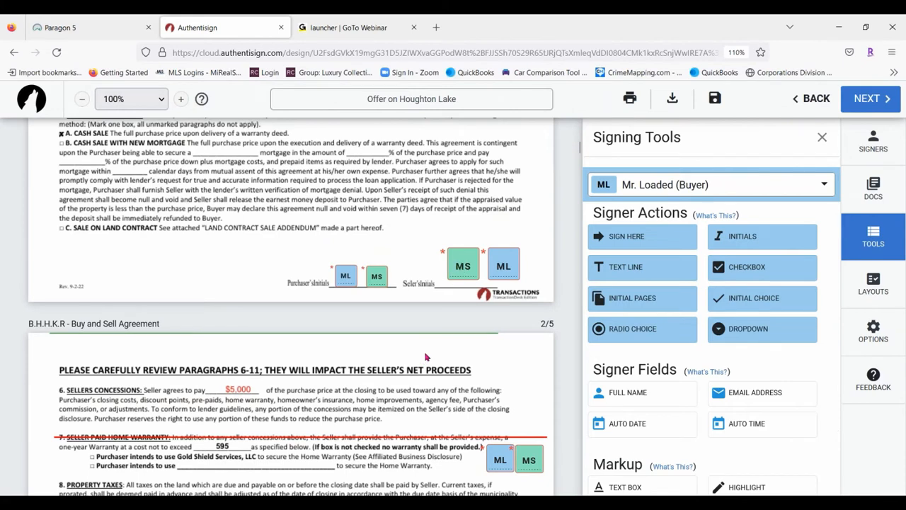
scroll(428, 357, "up", 2)
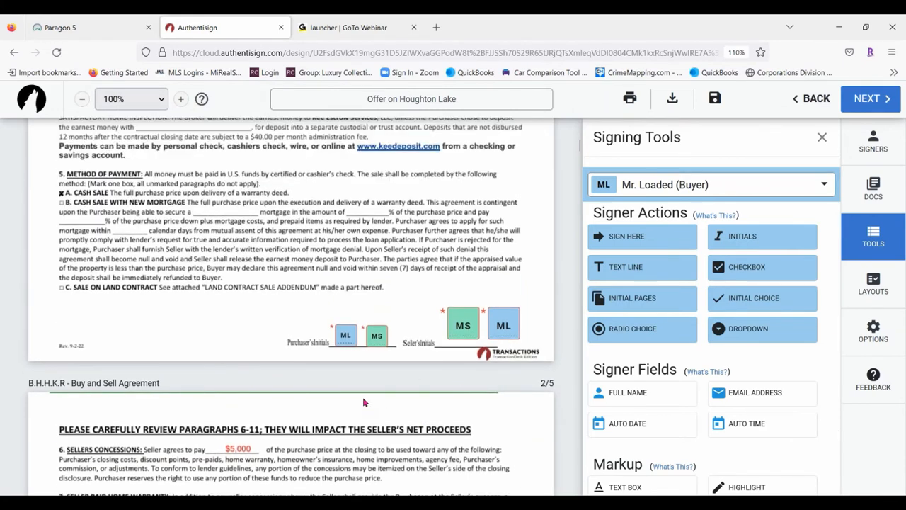
scroll(363, 403, "up", 10)
scroll(421, 314, "down", 15)
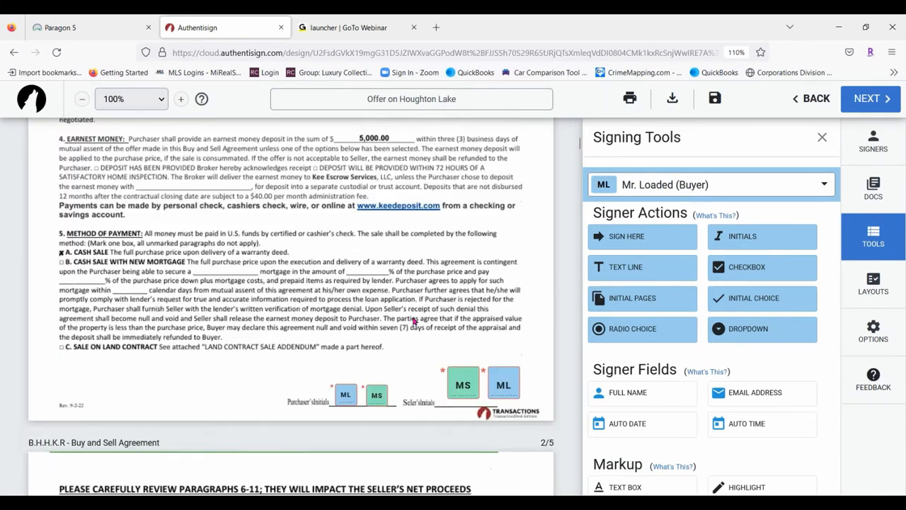
scroll(418, 329, "down", 20)
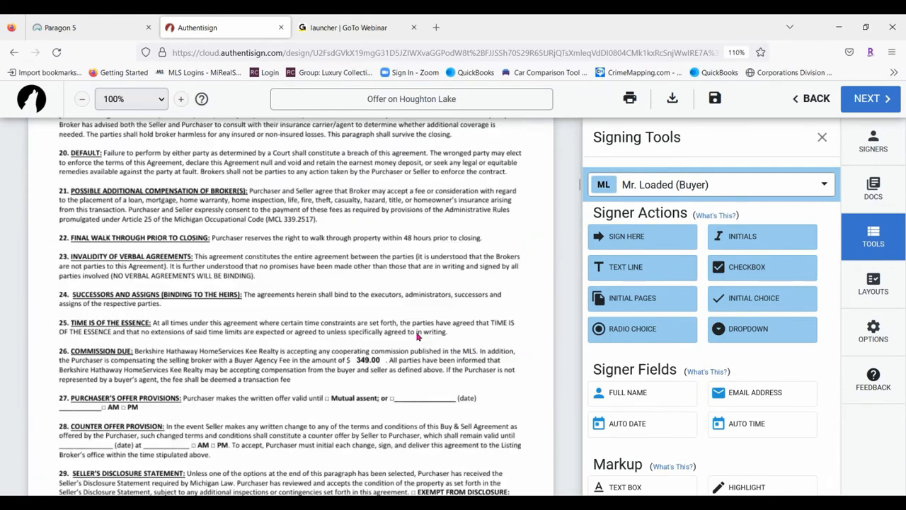
scroll(419, 343, "down", 15)
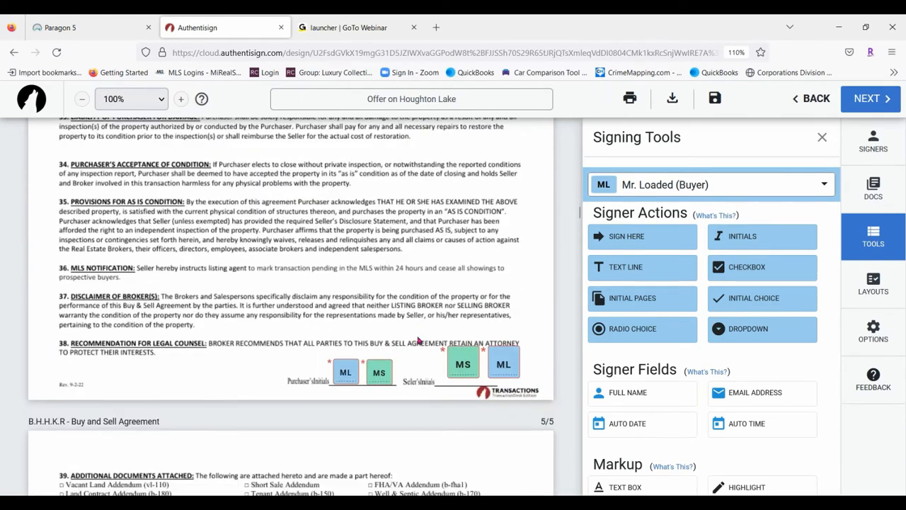
scroll(422, 347, "down", 6)
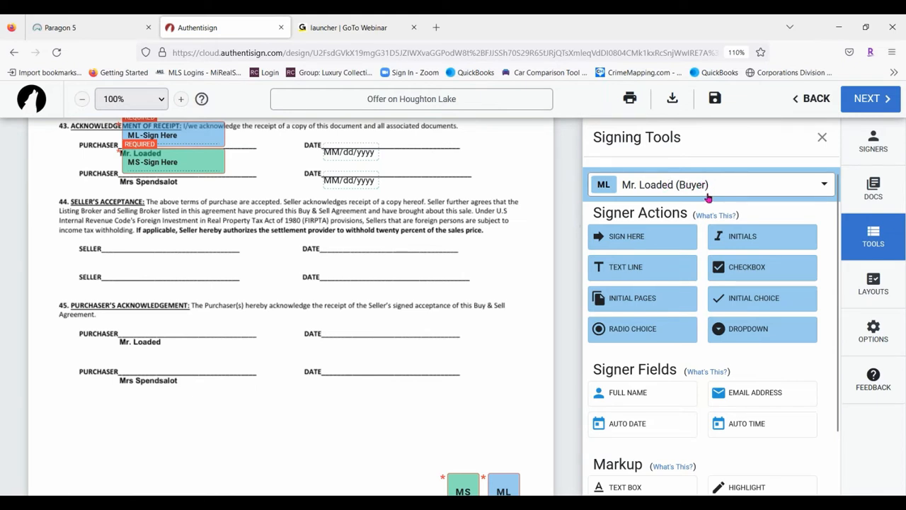
Replace a misplaced signature block with a first-buyer text line below Additional Conditions
scroll(293, 387, "up", 5)
scroll(354, 262, "down", 20)
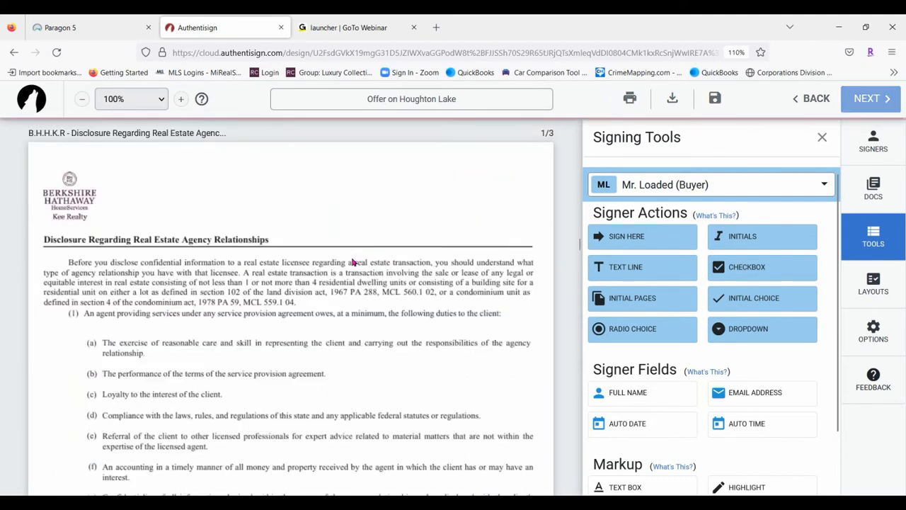
scroll(341, 277, "up", 15)
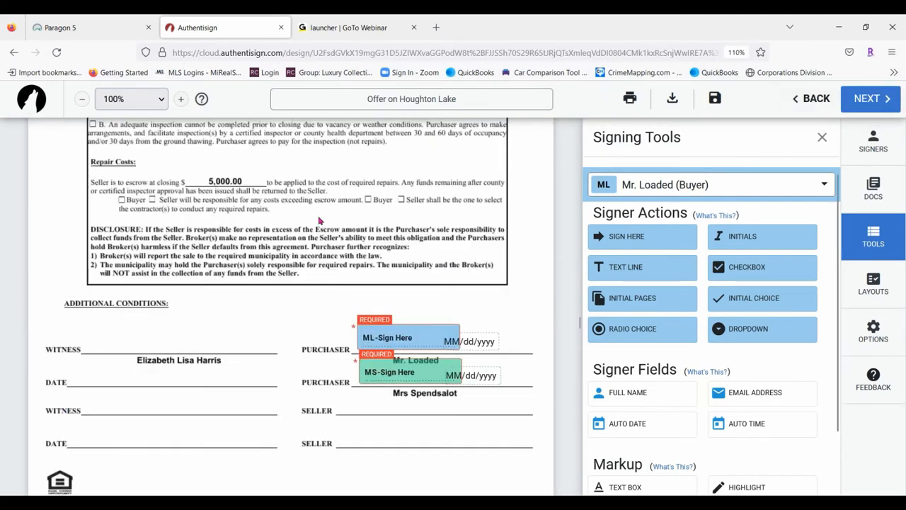
left_click_drag(648, 234, 63, 312)
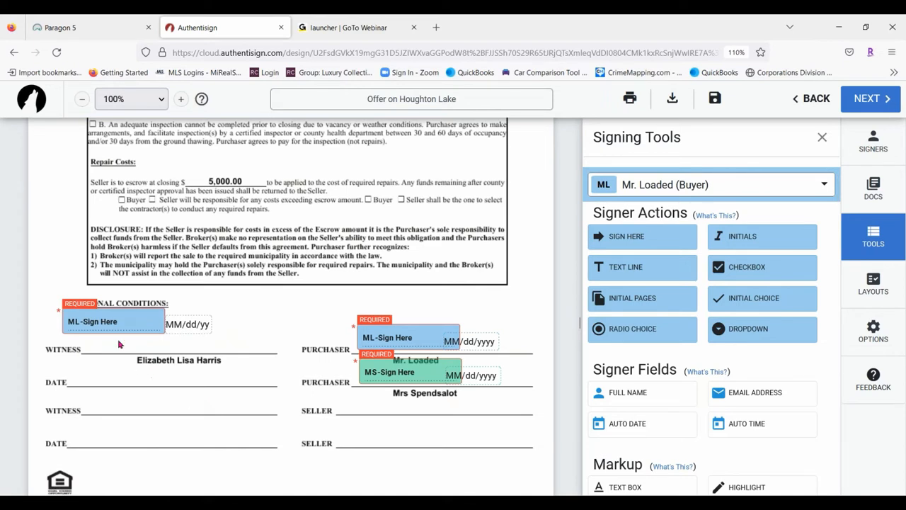
left_click(143, 325)
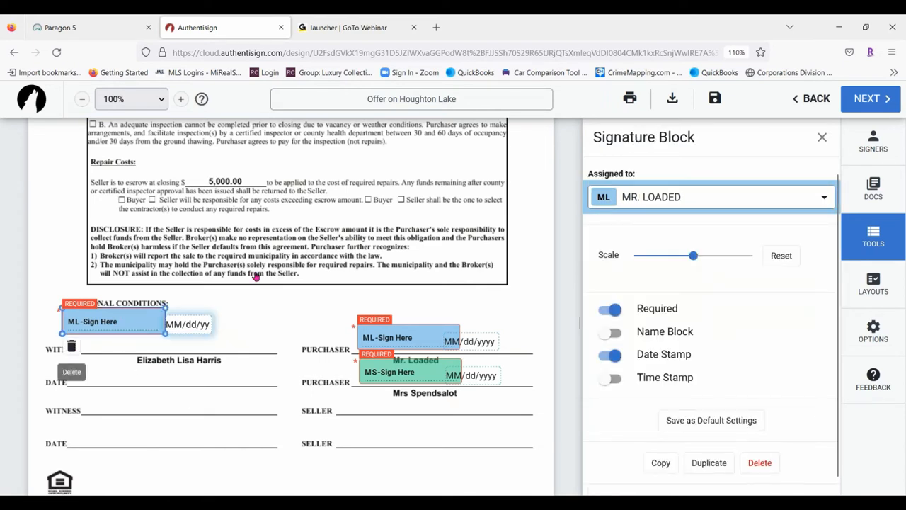
key("Delete")
left_click_drag(650, 268, 68, 317)
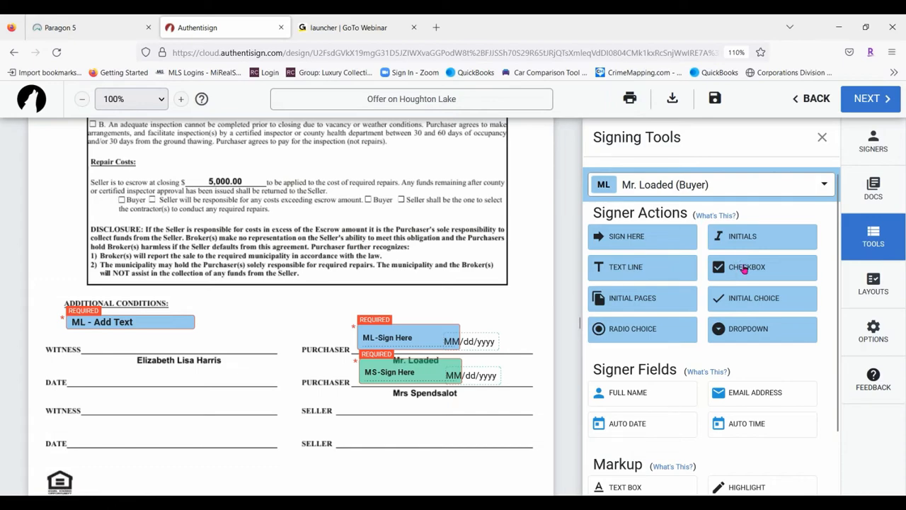
Add a checkbox beside the Licensee Disclosure options
scroll(266, 238, "down", 15)
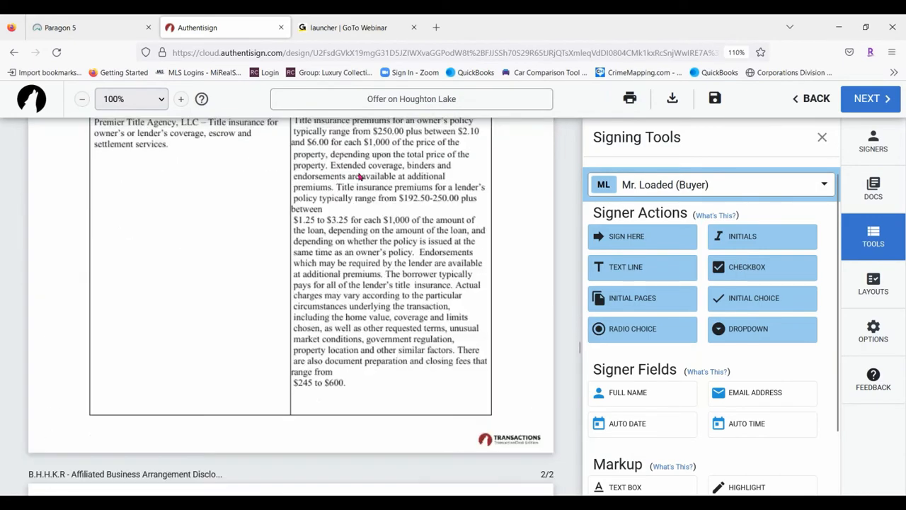
scroll(355, 190, "down", 20)
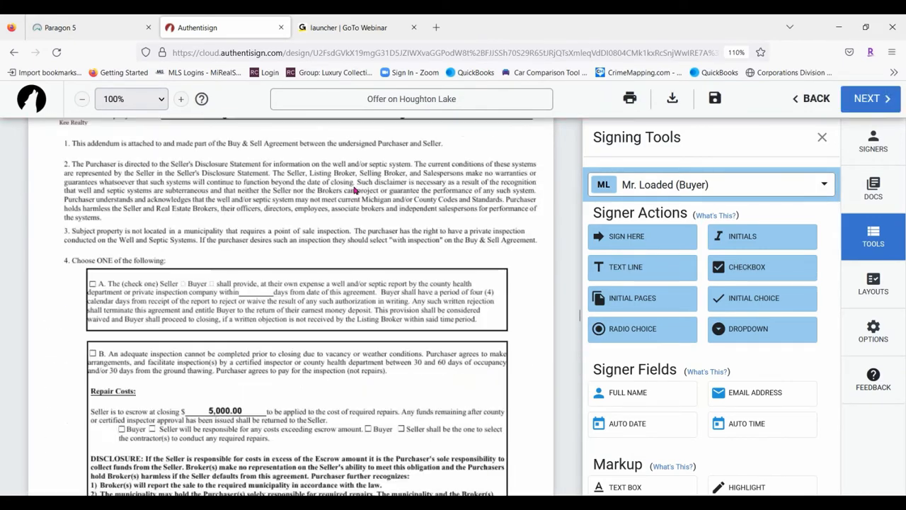
scroll(347, 181, "down", 6)
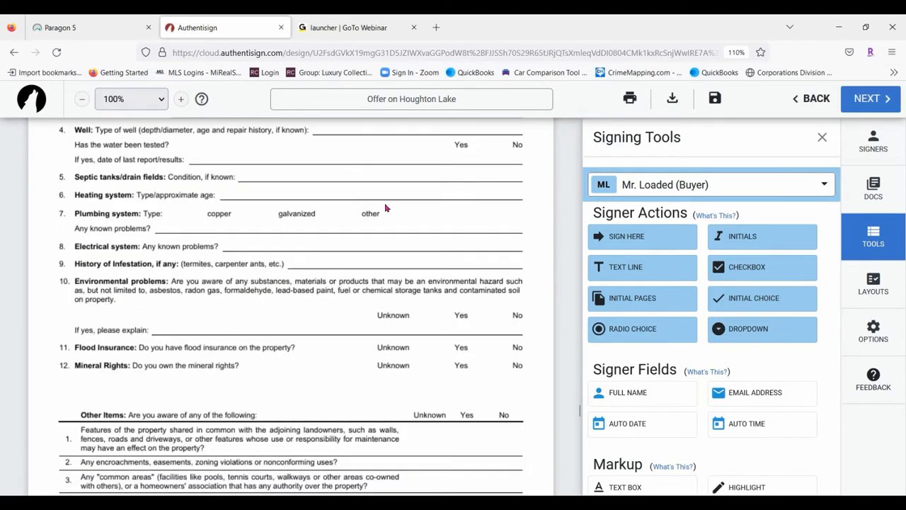
scroll(382, 209, "down", 20)
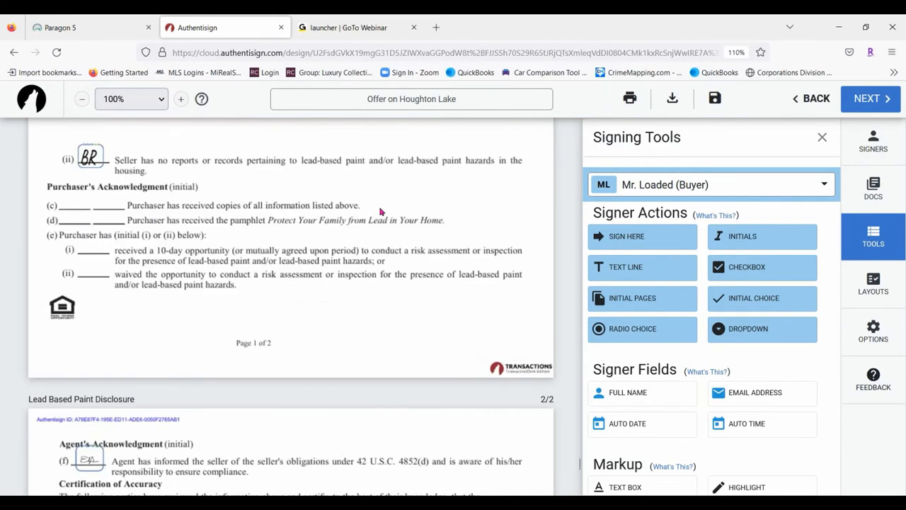
scroll(313, 286, "up", 2)
scroll(315, 283, "down", 10)
scroll(315, 282, "up", 20)
scroll(317, 281, "up", 20)
scroll(319, 276, "up", 4)
scroll(319, 276, "down", 9)
scroll(318, 276, "down", 6)
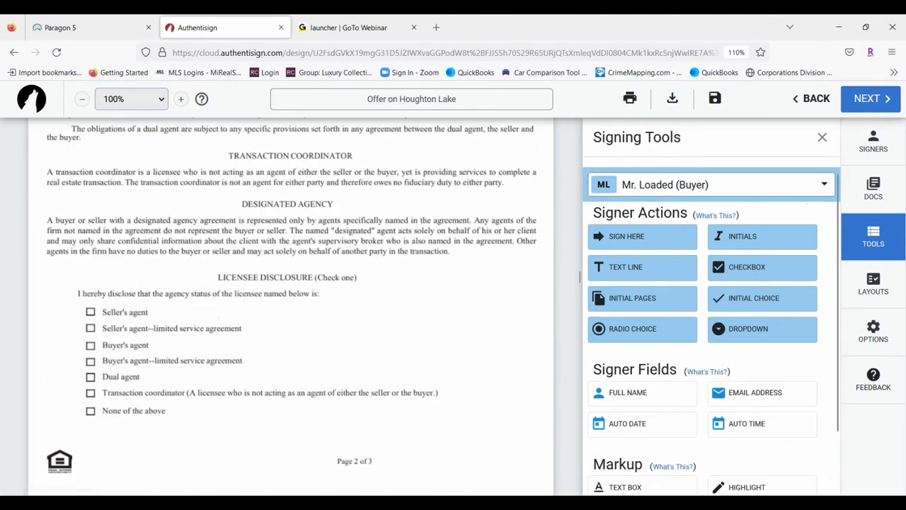
left_click_drag(741, 267, 88, 345)
Scroll down to the Lead Based Paint Disclosure's Purchaser's Acknowledgement initial lines
scroll(218, 370, "down", 15)
scroll(249, 348, "down", 10)
scroll(253, 345, "down", 20)
scroll(327, 276, "up", 5)
scroll(327, 276, "down", 3)
scroll(333, 319, "up", 2)
scroll(334, 337, "down", 3)
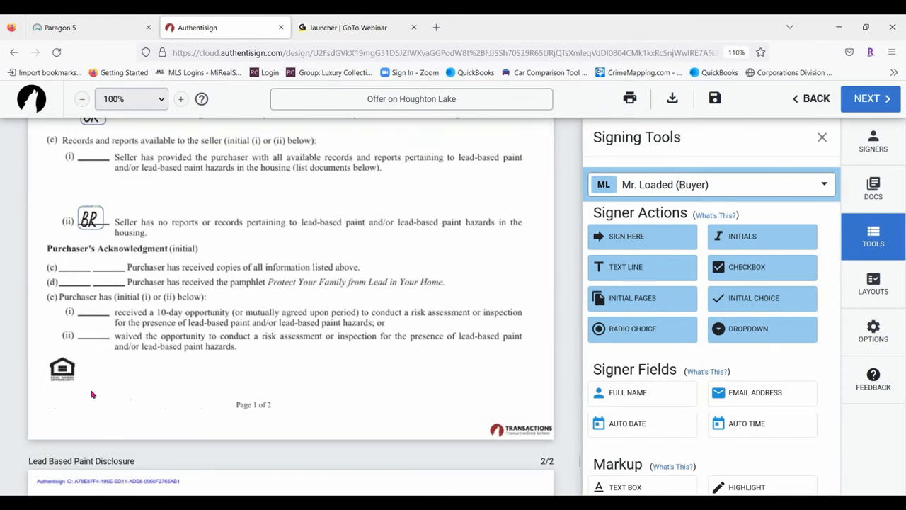
scroll(174, 343, "down", 2)
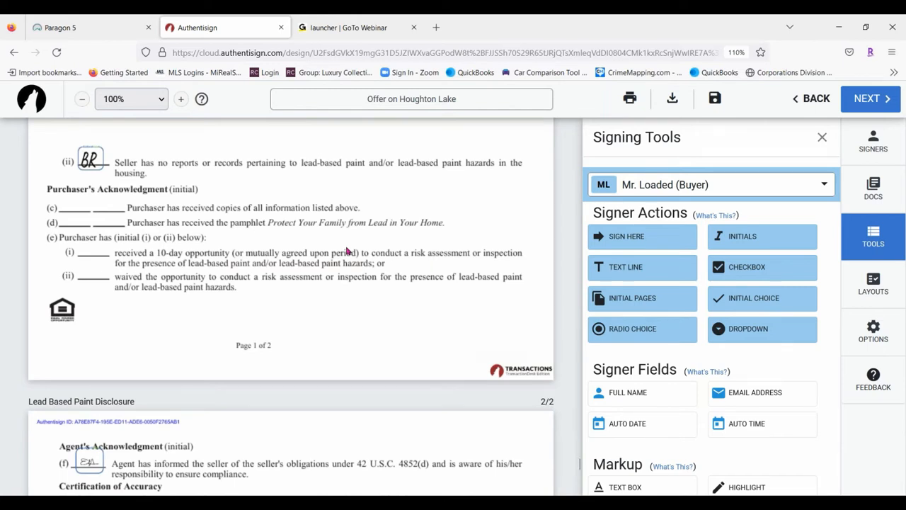
Add first-buyer initial-choice fields beside clauses (e)(i) and (e)(ii)
left_click(758, 300)
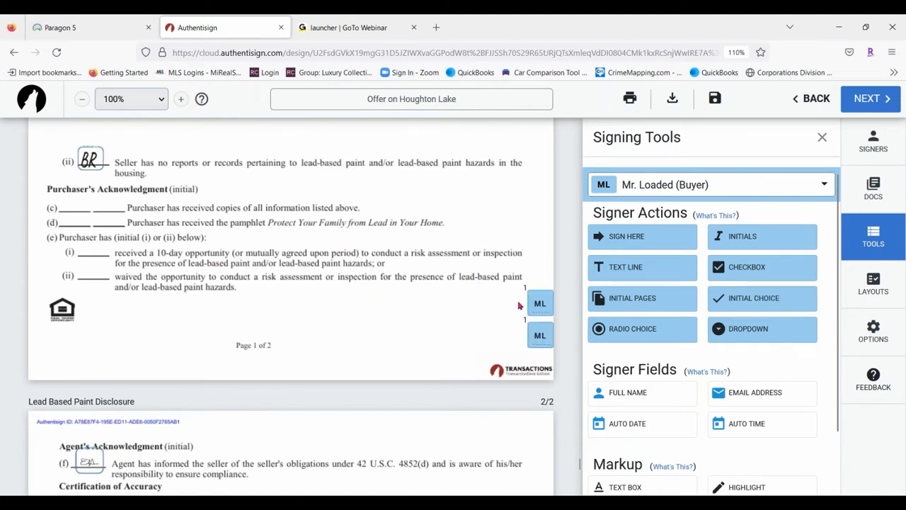
left_click_drag(546, 302, 108, 255)
left_click_drag(540, 332, 90, 271)
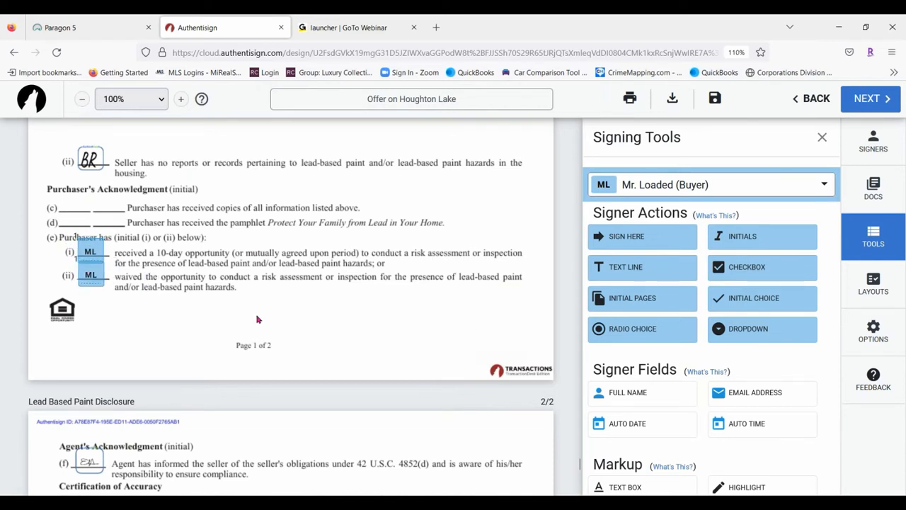
Place two linked buyer radio choices beside the (e)(i) and (e)(ii) initials
left_click(659, 335)
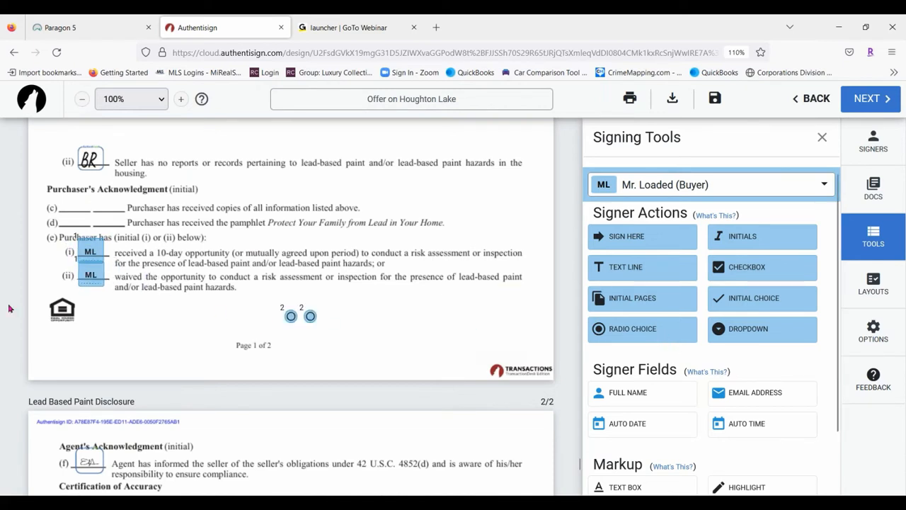
left_click_drag(289, 314, 112, 252)
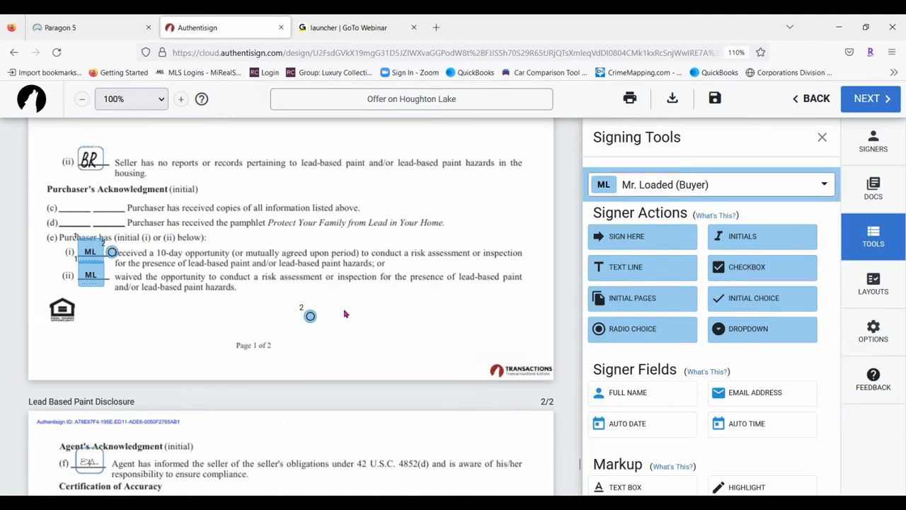
left_click_drag(310, 316, 111, 276)
right_click(108, 277)
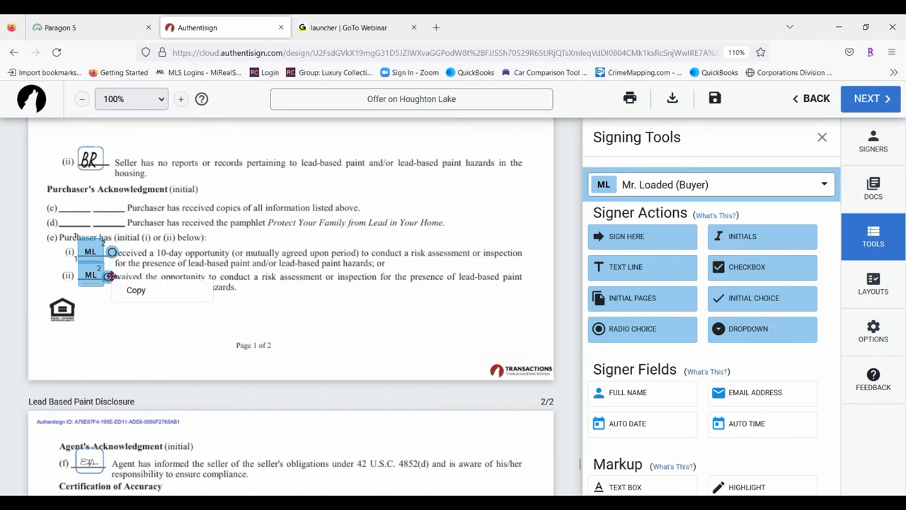
left_click_drag(112, 253, 106, 250)
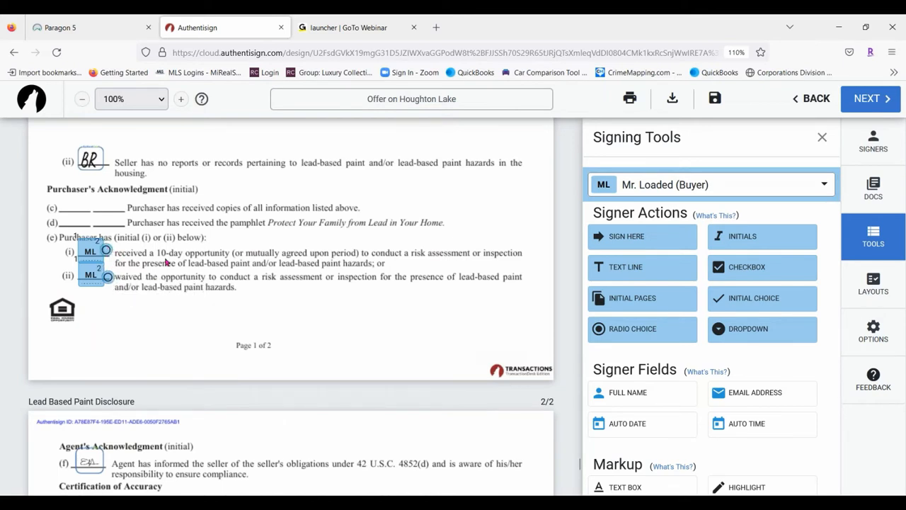
right_click(106, 250)
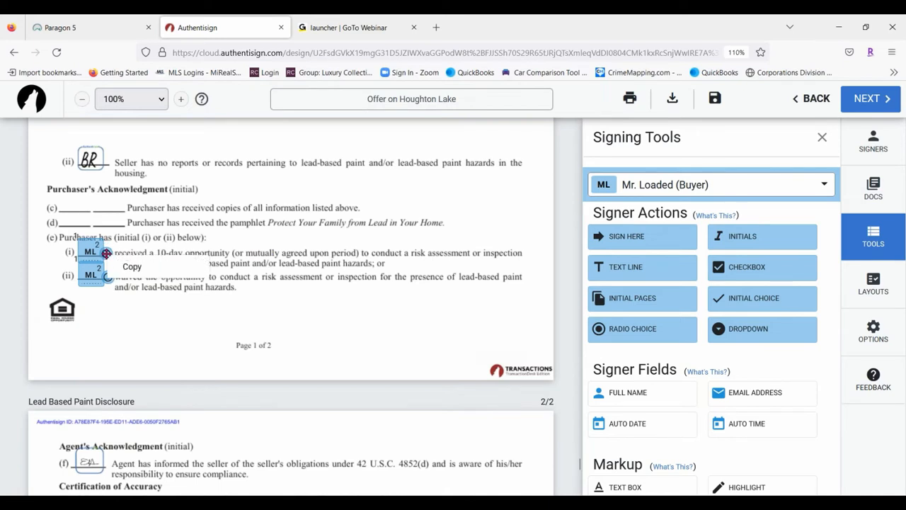
left_click(133, 321)
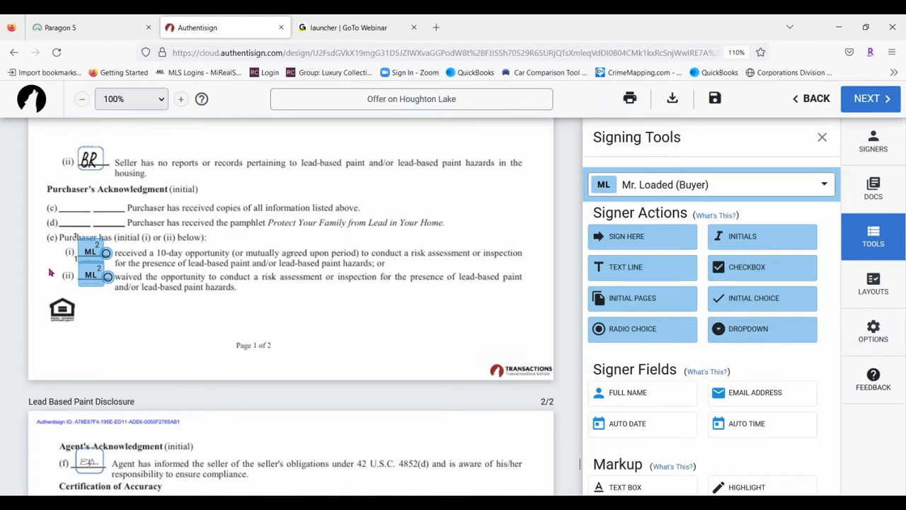
scroll(337, 275, "down", 3)
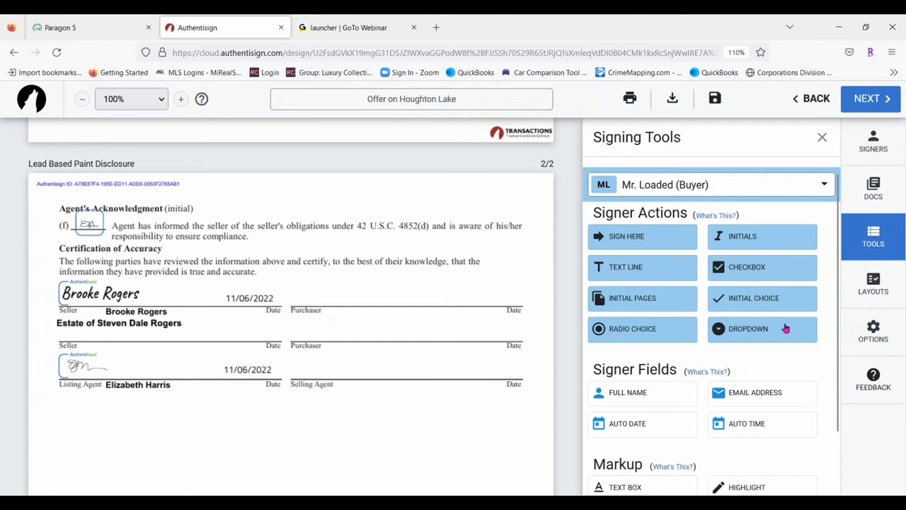
left_click(758, 335)
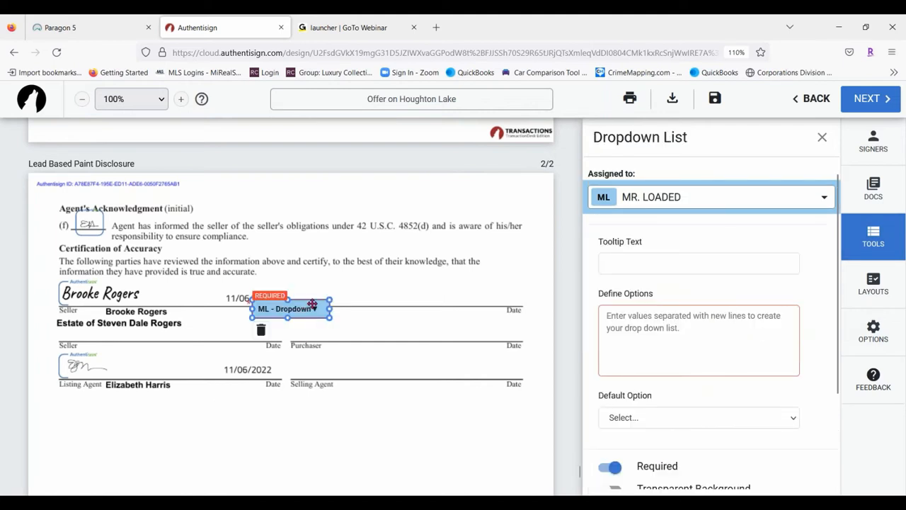
left_click_drag(309, 307, 430, 262)
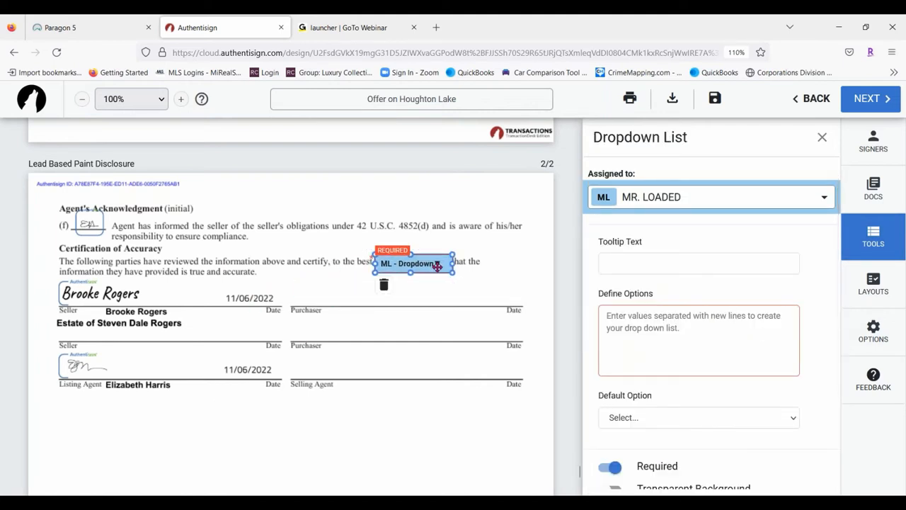
left_click(383, 285)
scroll(732, 287, "down", 2)
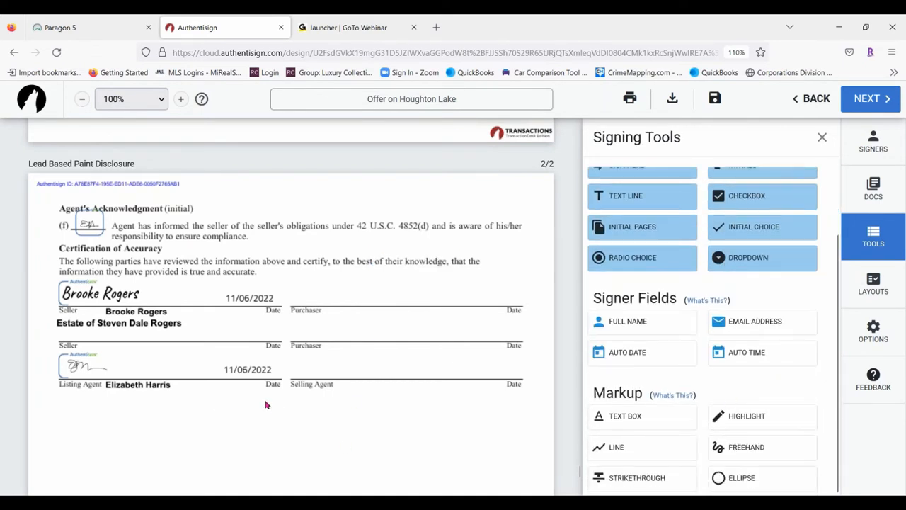
scroll(266, 404, "up", 10)
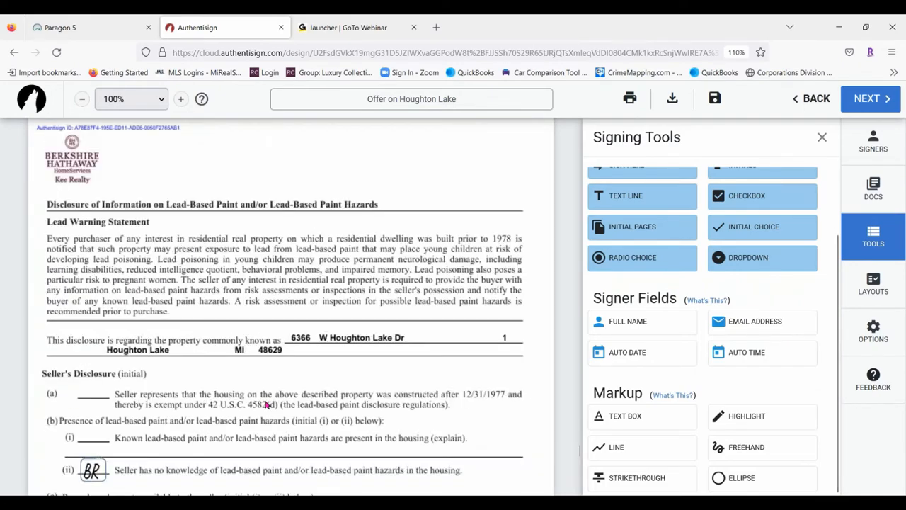
scroll(260, 396, "up", 15)
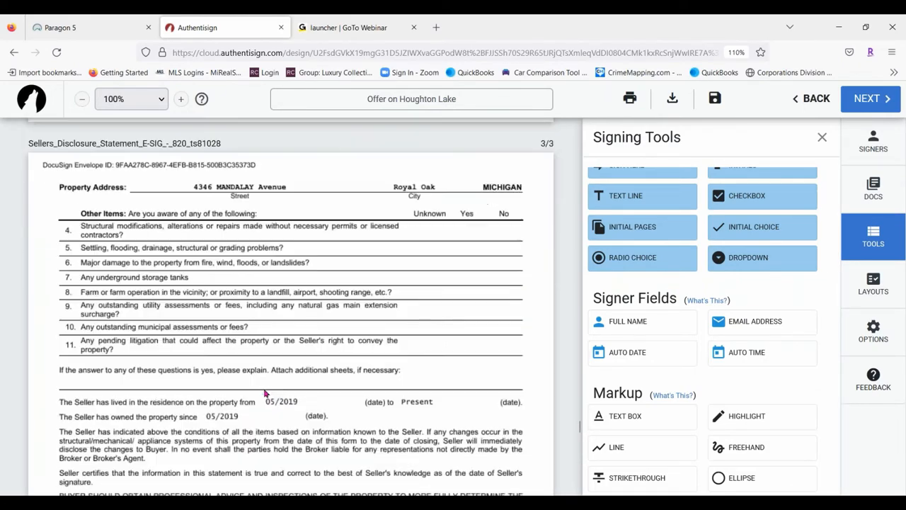
scroll(265, 394, "up", 15)
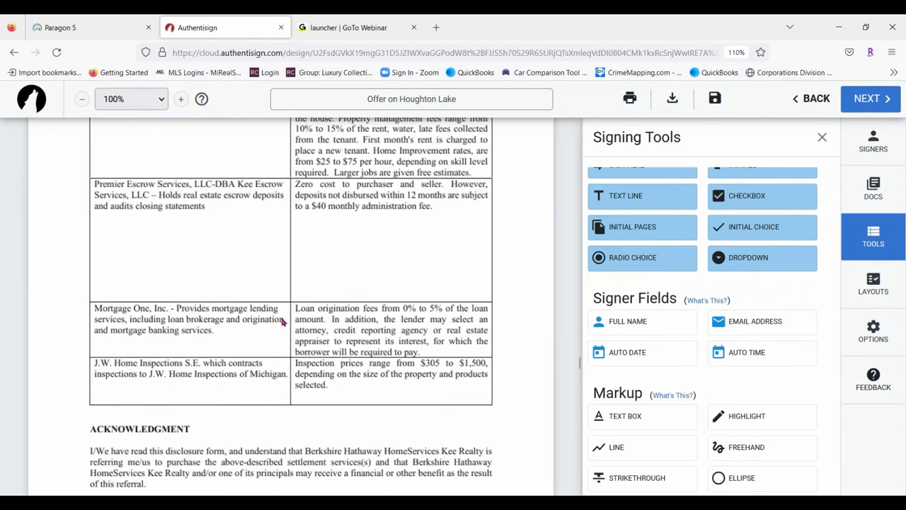
scroll(279, 320, "up", 15)
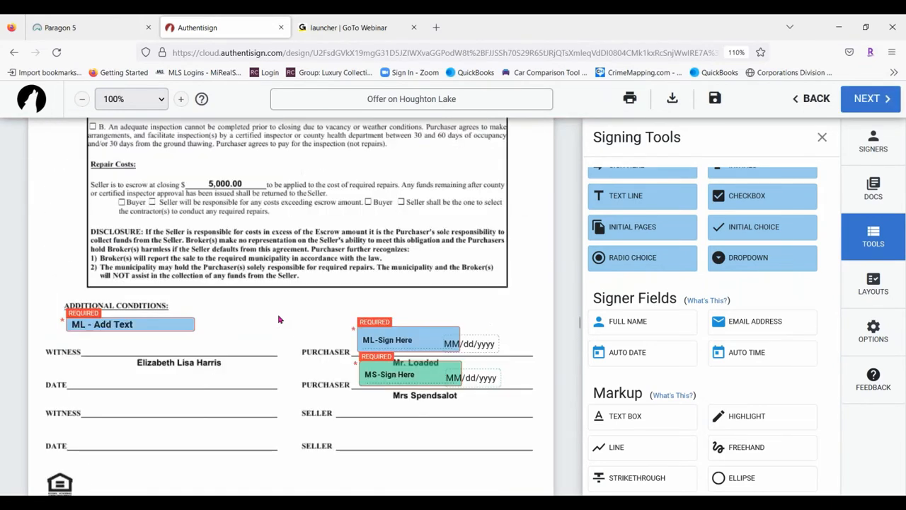
Place the buyer's Full Name field beneath his Sign Here block on the Affiliated Licensee Disclosure
scroll(279, 320, "up", 5)
scroll(255, 362, "down", 3)
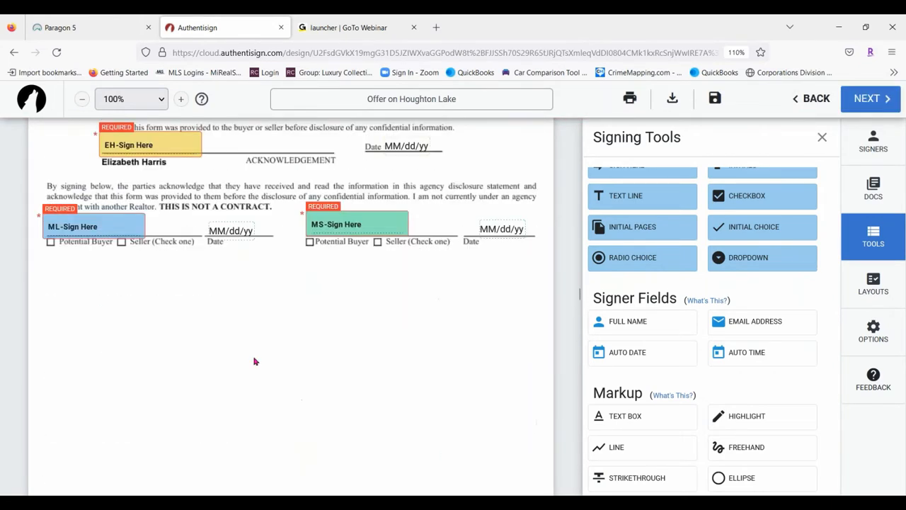
scroll(182, 297, "up", 2)
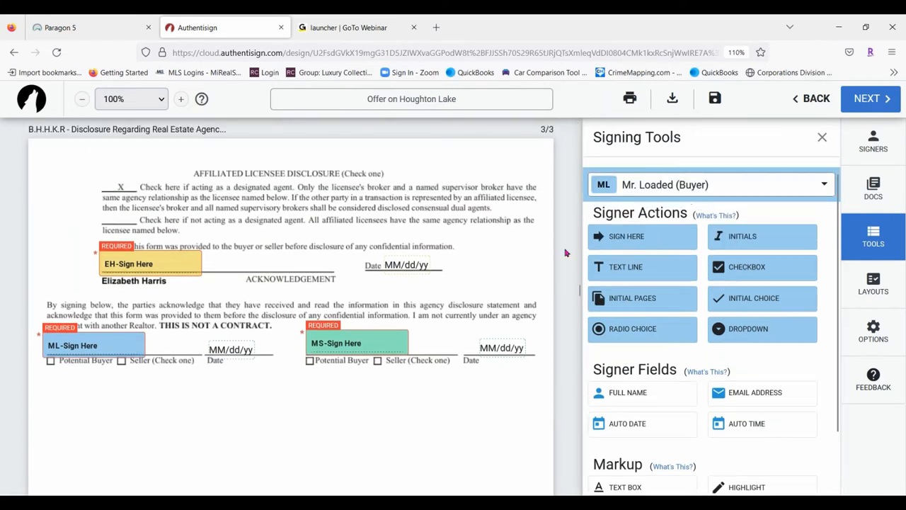
left_click_drag(664, 391, 111, 378)
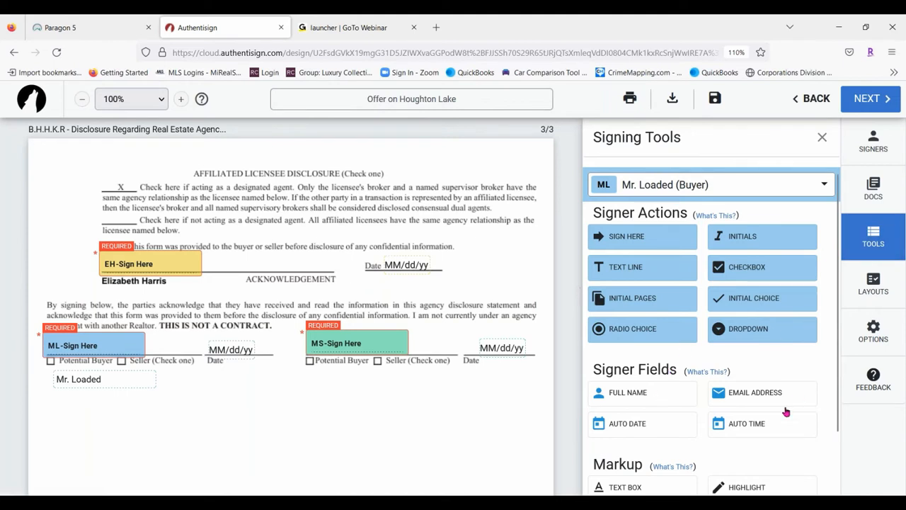
Add an Email Address field beside the buyer's name, then delete it
left_click_drag(775, 399, 525, 409)
left_click_drag(281, 414, 218, 293)
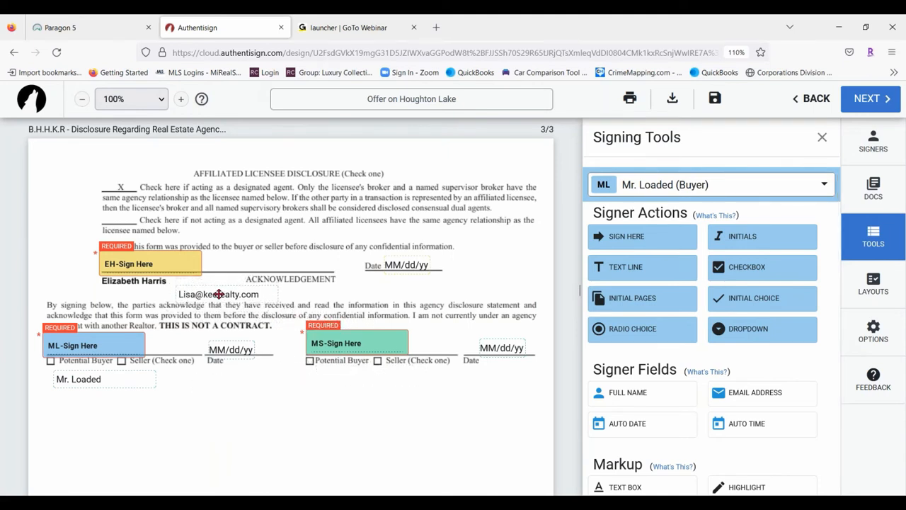
left_click(185, 316)
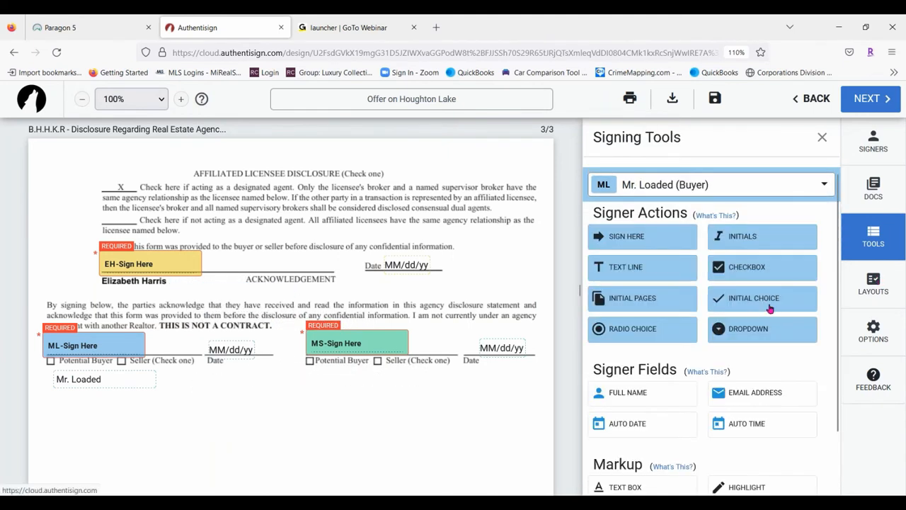
Scroll to page 5 of the Buy and Sell Agreement showing section 43's Sign Here blocks
scroll(716, 271, "down", 2)
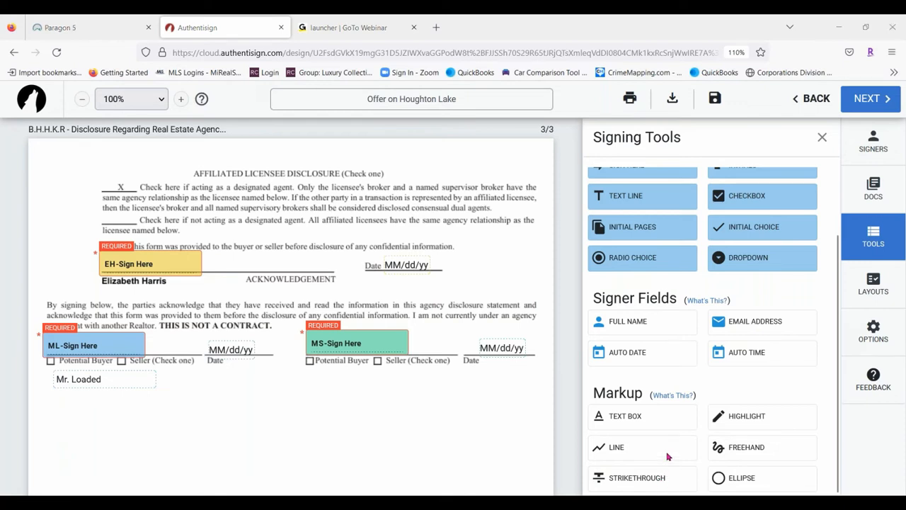
scroll(414, 243, "up", 3)
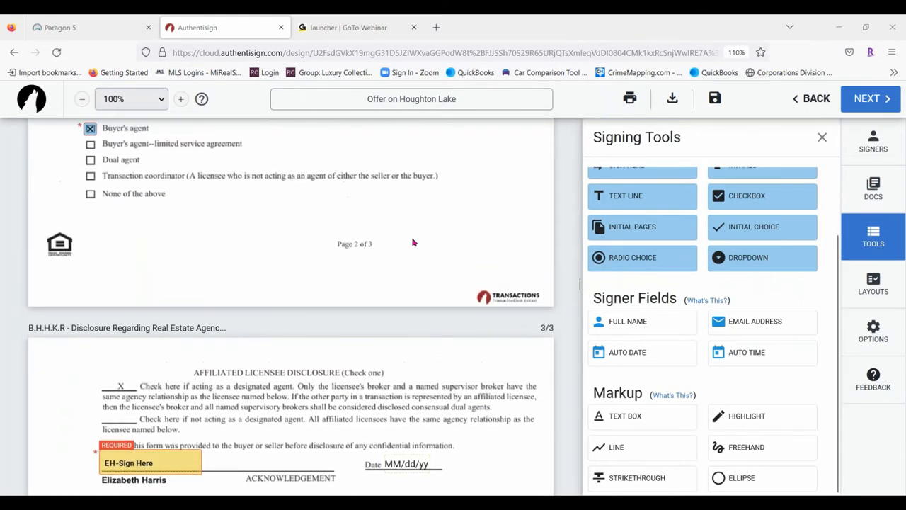
scroll(415, 243, "up", 4)
scroll(414, 243, "up", 15)
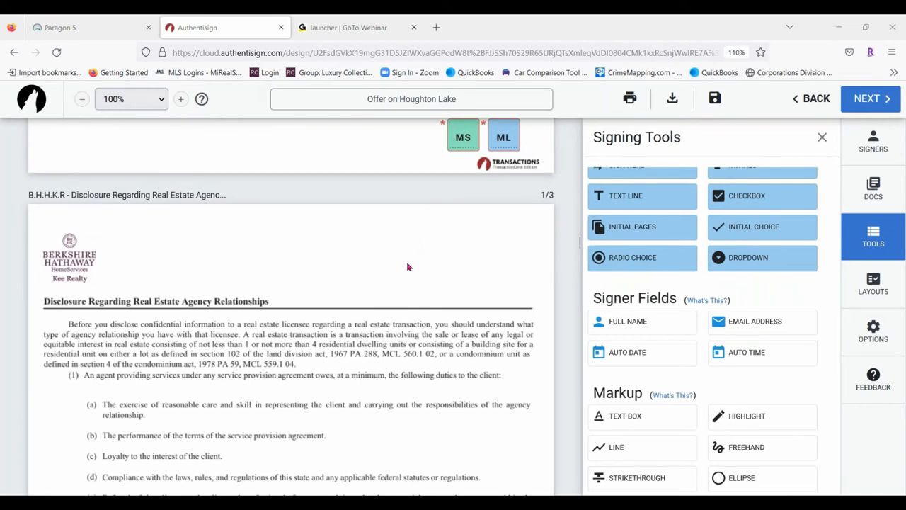
scroll(255, 325, "up", 10)
scroll(259, 317, "up", 3)
scroll(276, 317, "down", 3)
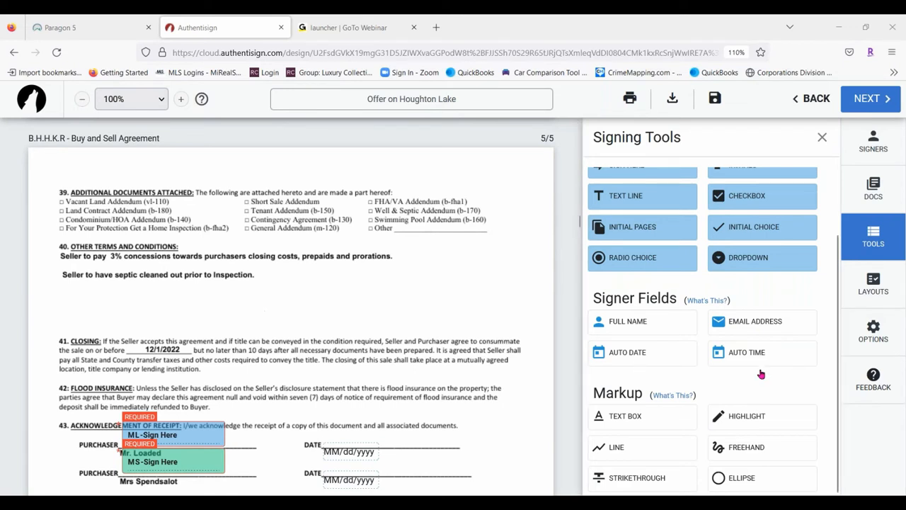
Add a text box below section 40's septic line reading 'EMD to be completed within 48 hours of inspection.'
left_click(650, 415)
left_click(89, 295)
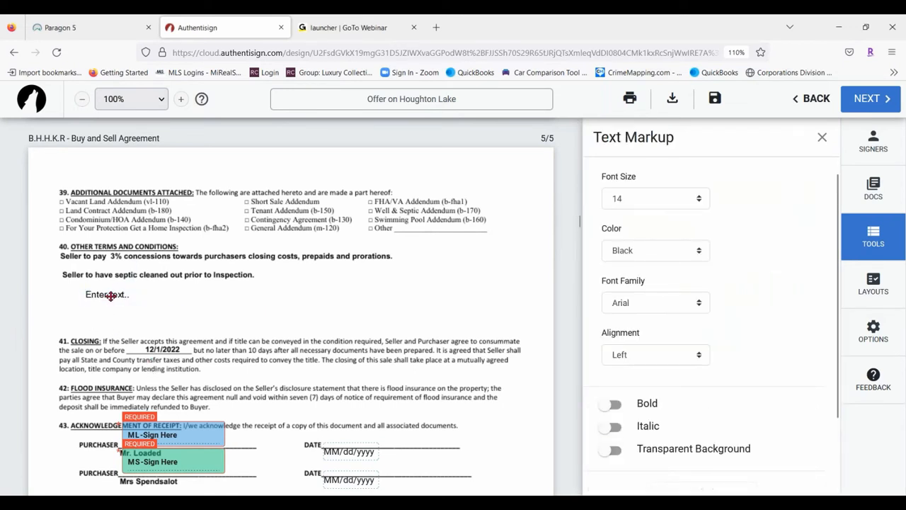
left_click(111, 294)
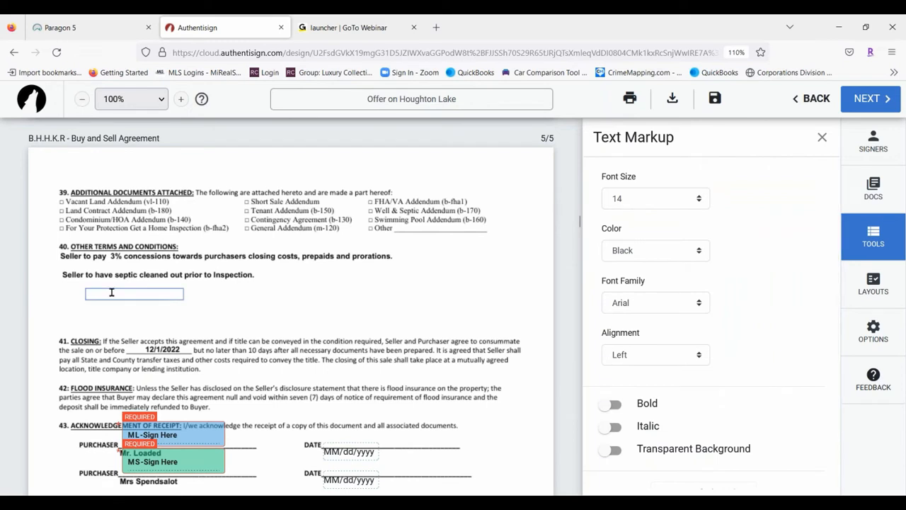
type("EMD to be completed within")
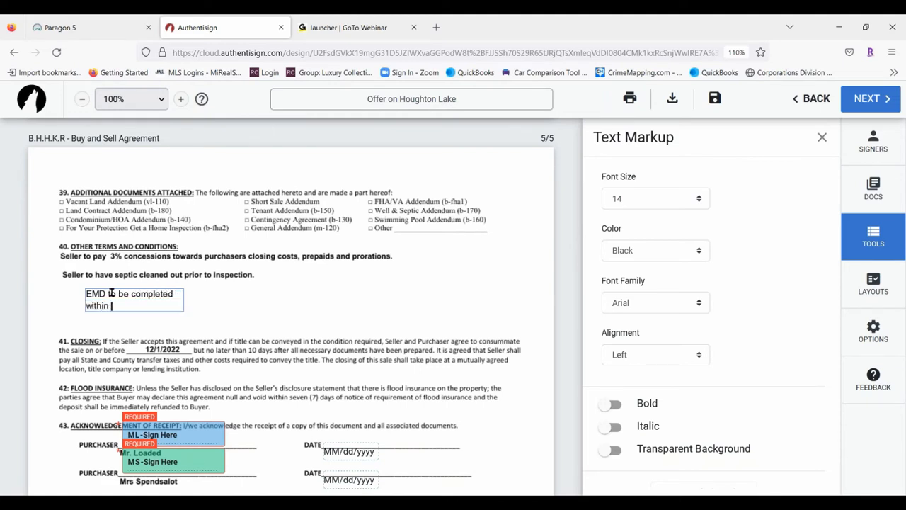
type(" 48 ou")
type("hours of inspe")
type("ction.")
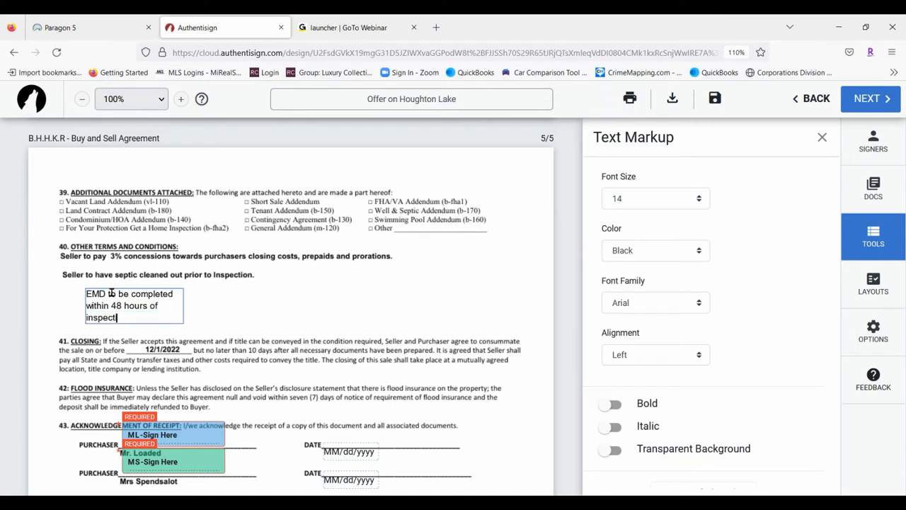
left_click(243, 309)
Widen the EMD note to fit one line, keep Arial, and make it bold
left_click(167, 320)
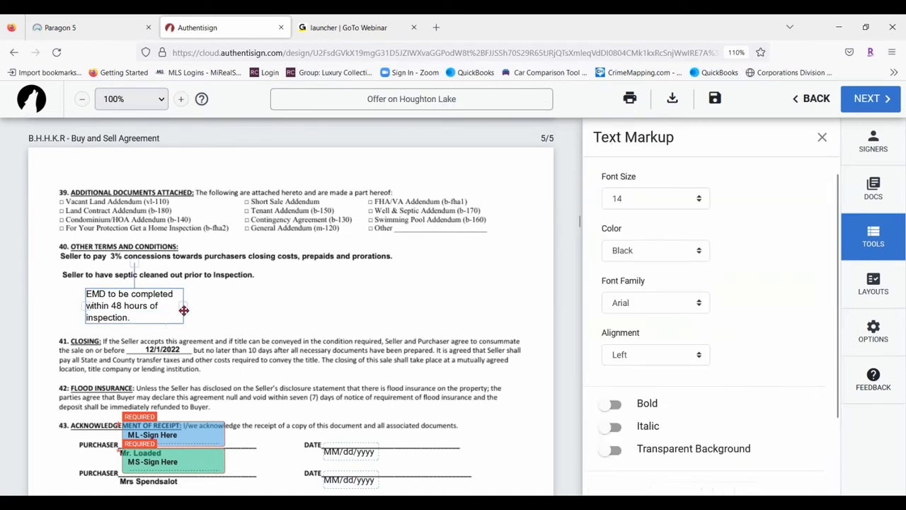
left_click_drag(183, 305, 296, 298)
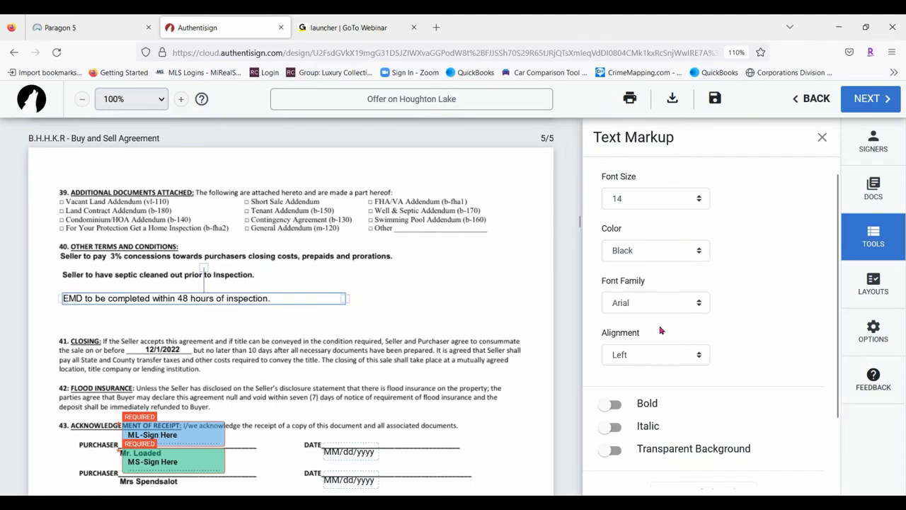
left_click(665, 300)
left_click(668, 301)
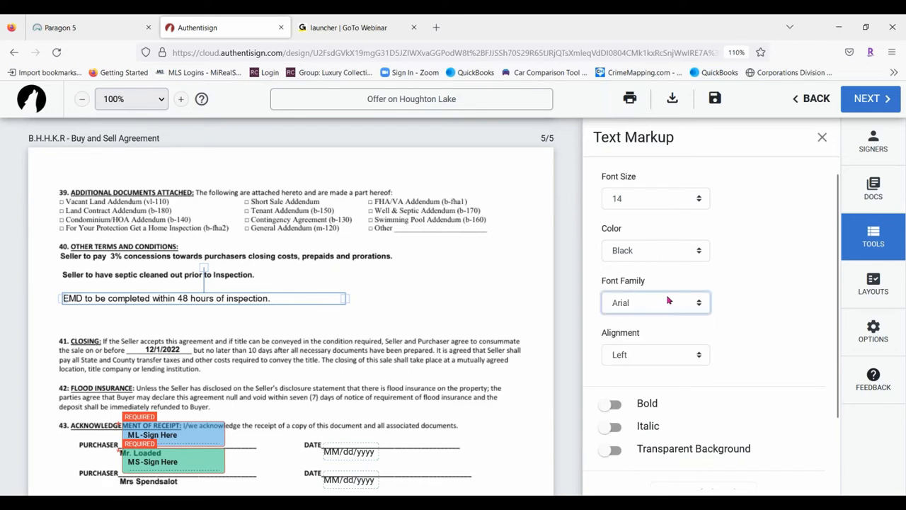
left_click(610, 405)
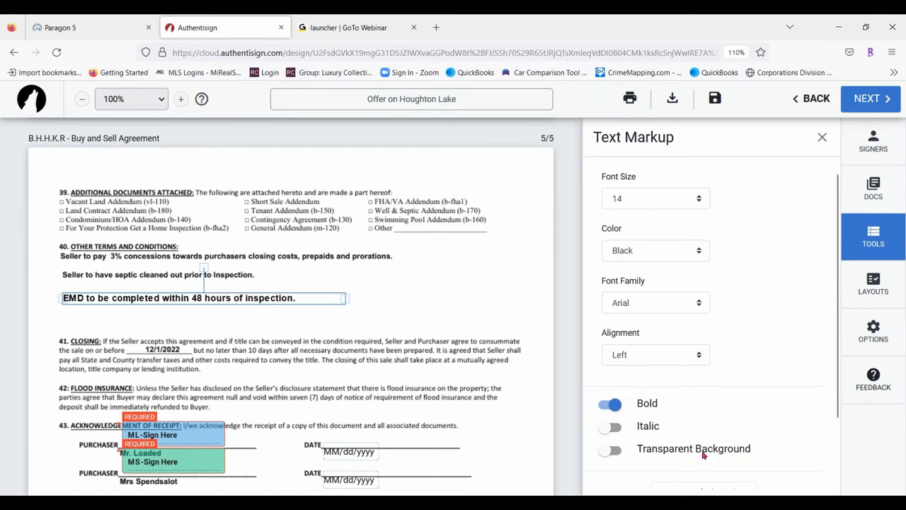
scroll(360, 357, "up", 10)
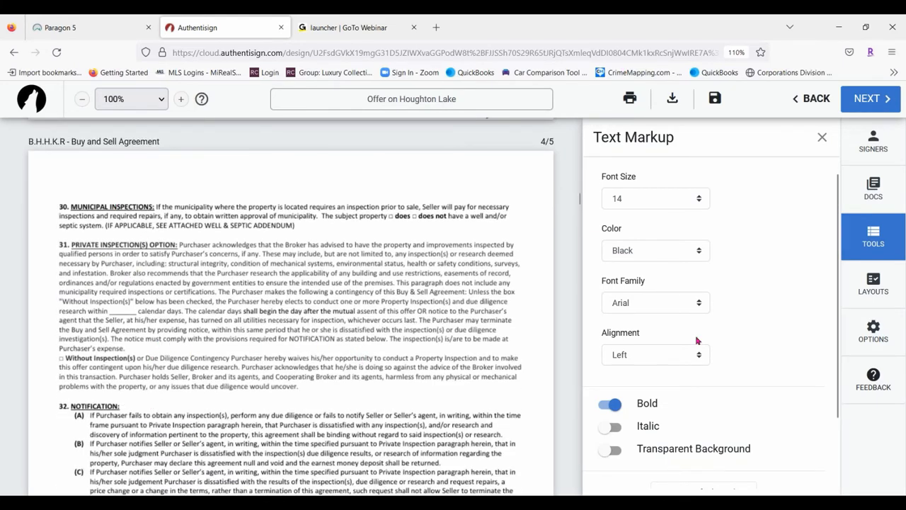
Place a '5' text box on section 31's calendar-days blank, sized to fit, with transparent background
left_click(824, 136)
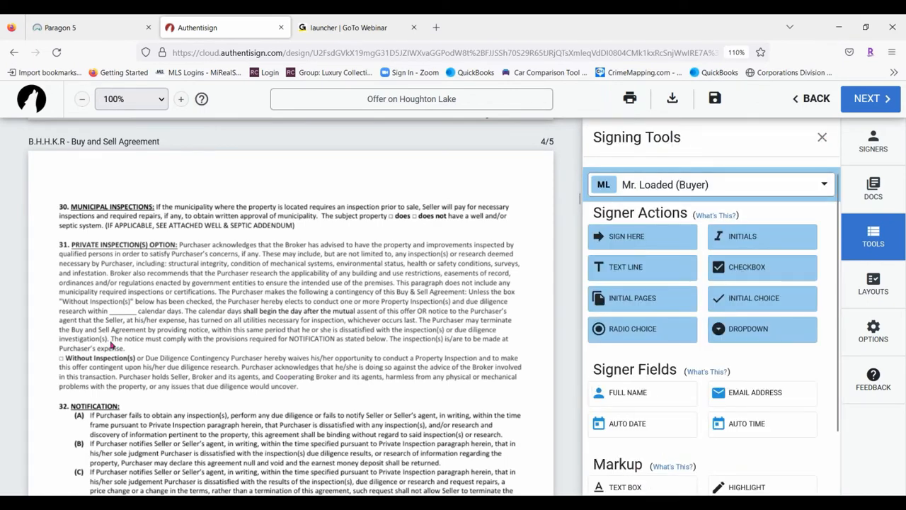
left_click(609, 485)
left_click(123, 312)
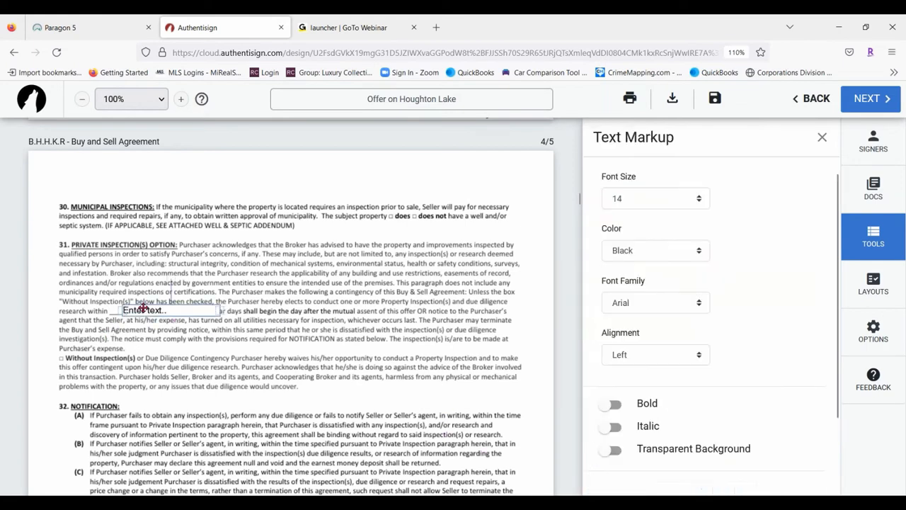
left_click(142, 309)
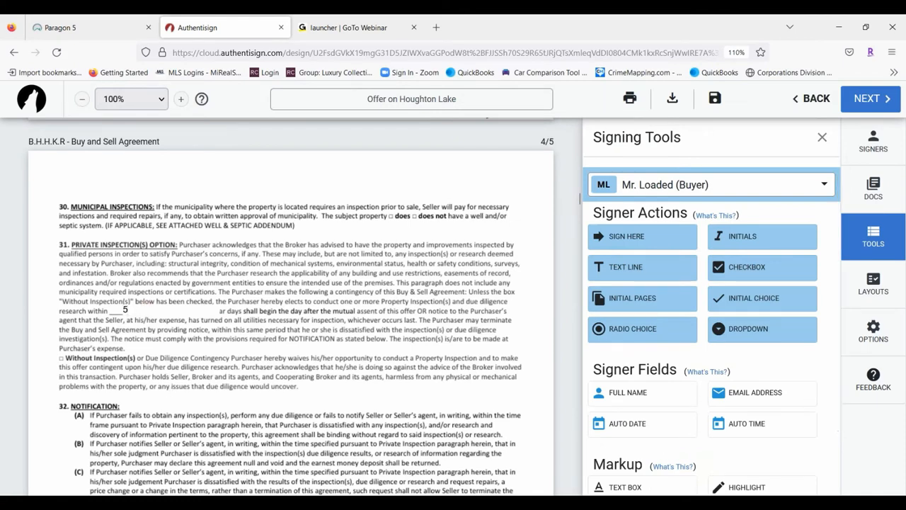
mouse_move(152, 309)
left_mouse_down()
mouse_move(233, 300)
mouse_move(170, 324)
mouse_move(144, 306)
left_mouse_up()
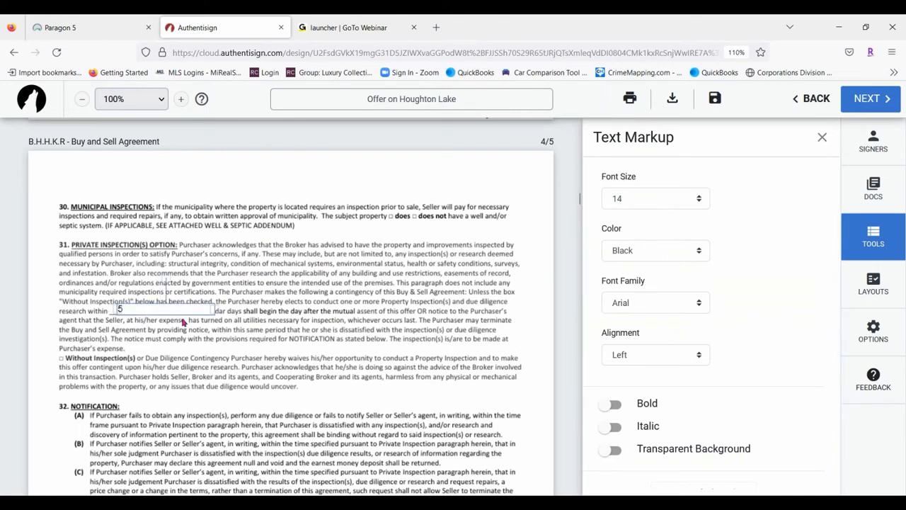
left_click_drag(215, 308, 132, 307)
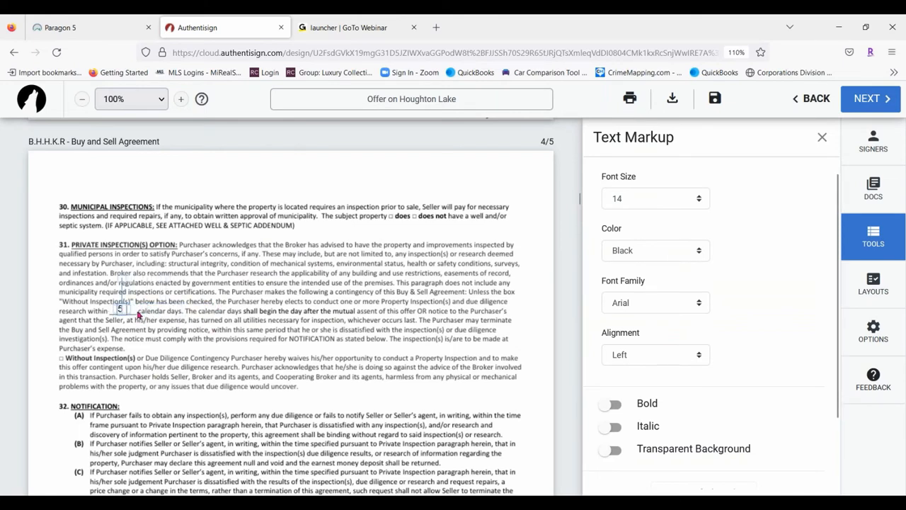
left_click_drag(128, 309, 132, 309)
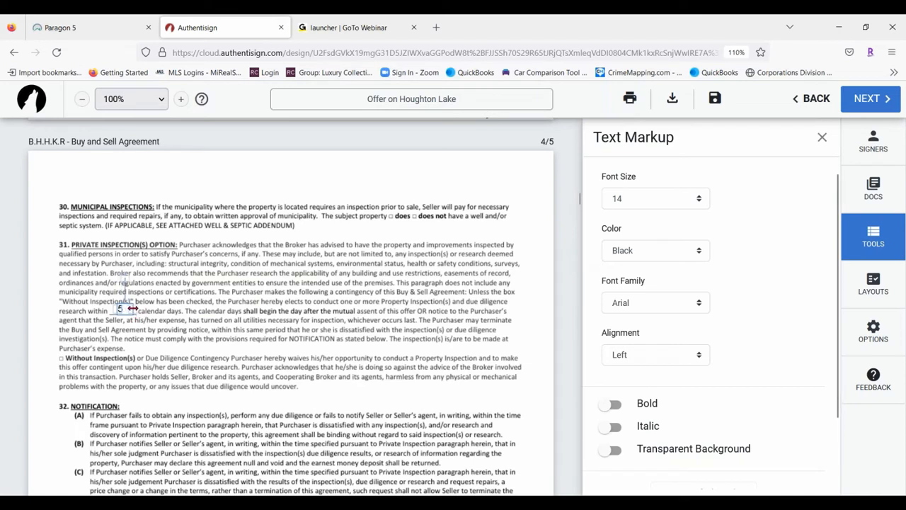
left_click(609, 450)
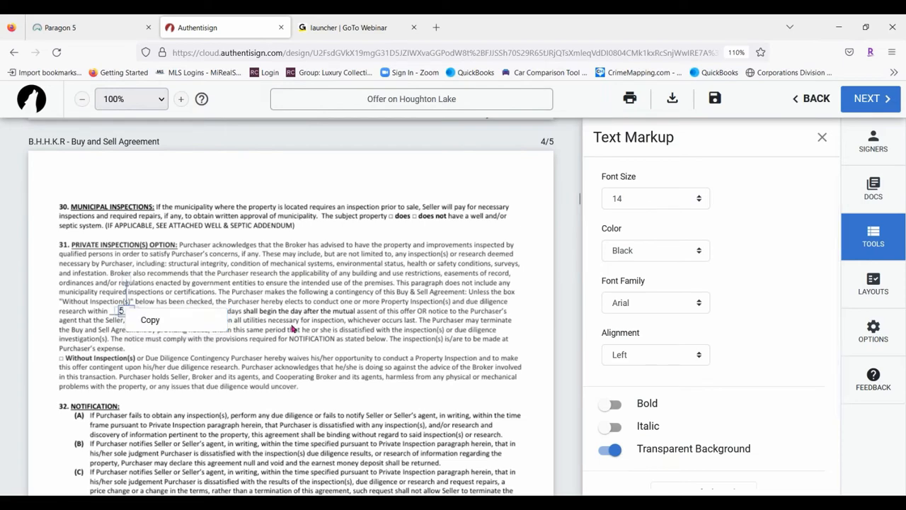
left_click(292, 329)
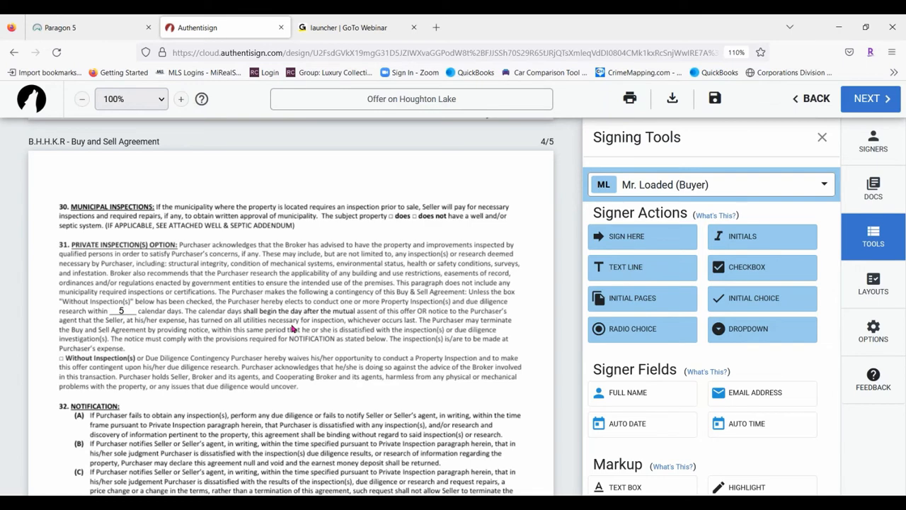
Scroll up to sections 7–11 on page 3 with the Markup tools in view
scroll(750, 399, "down", 1)
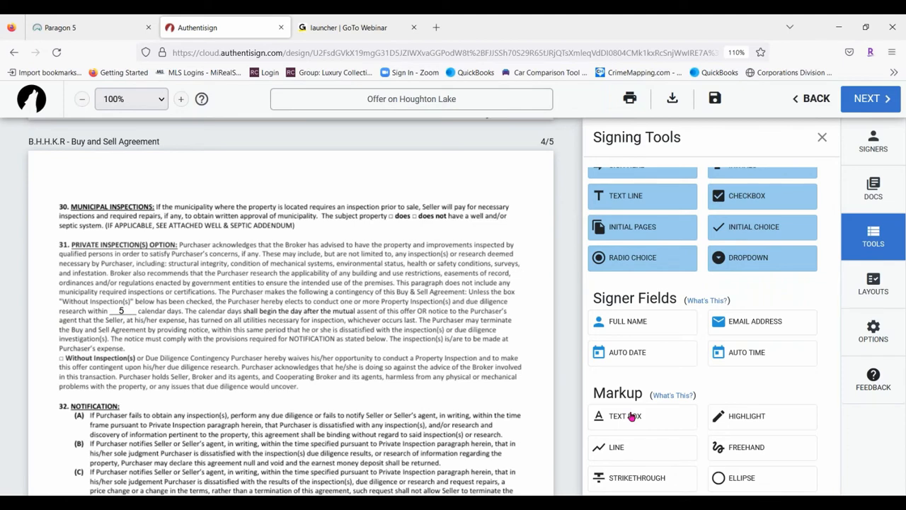
scroll(350, 291, "up", 10)
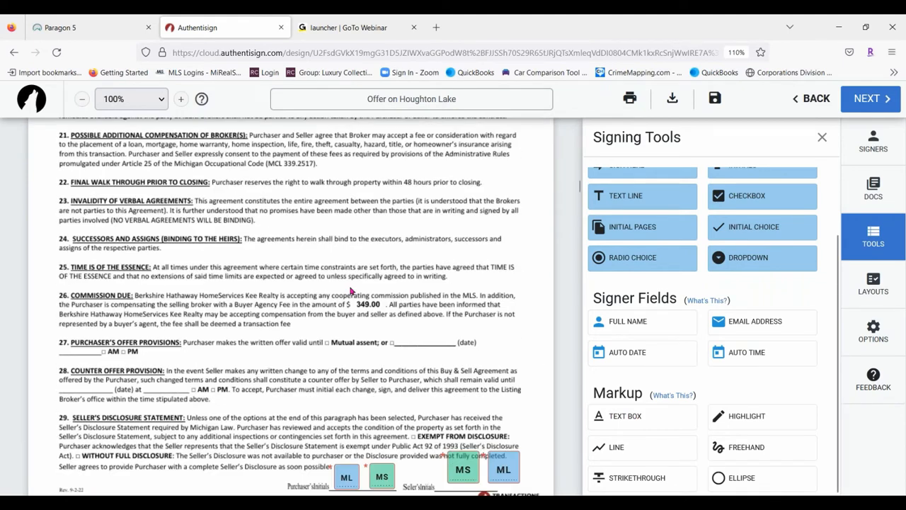
scroll(350, 291, "up", 6)
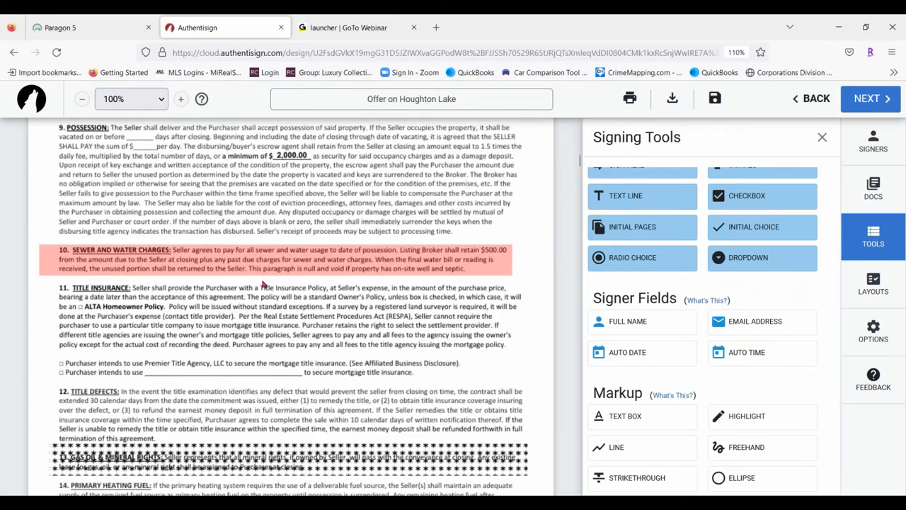
scroll(272, 282, "up", 3)
scroll(273, 282, "down", 2)
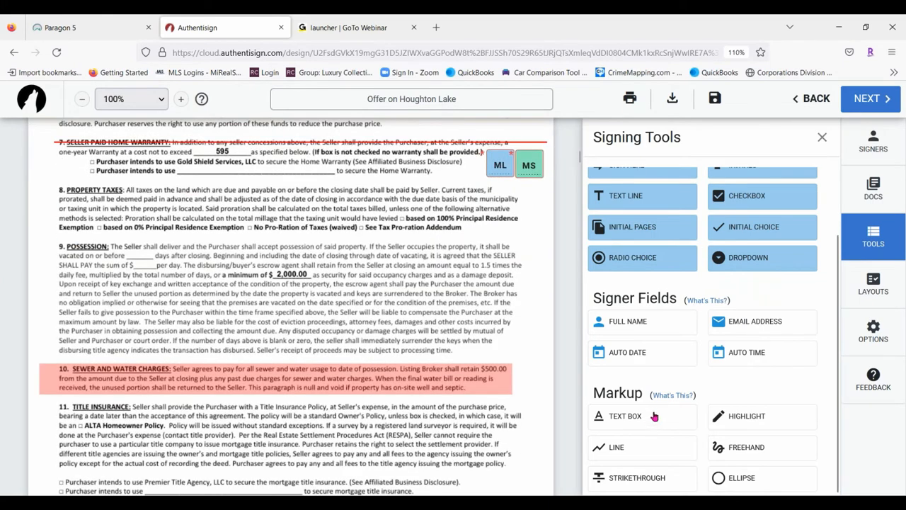
scroll(680, 209, "up", 2)
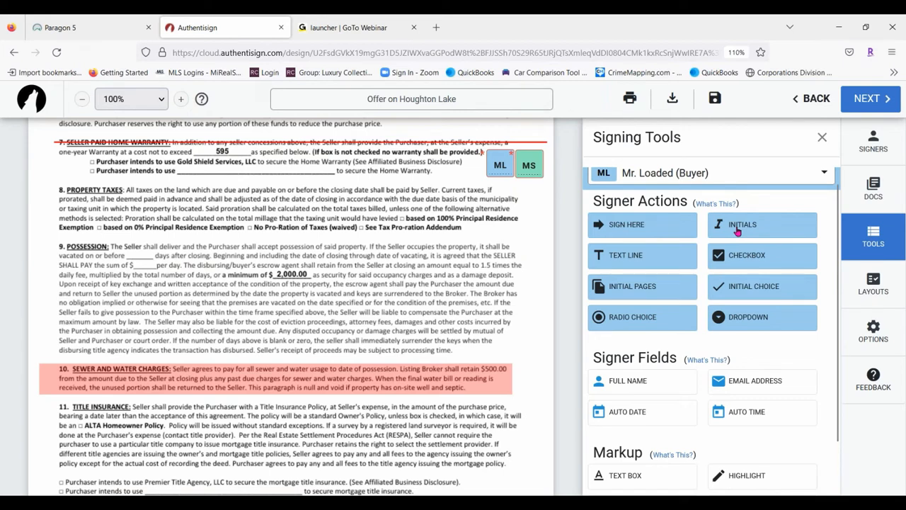
scroll(691, 405, "down", 1)
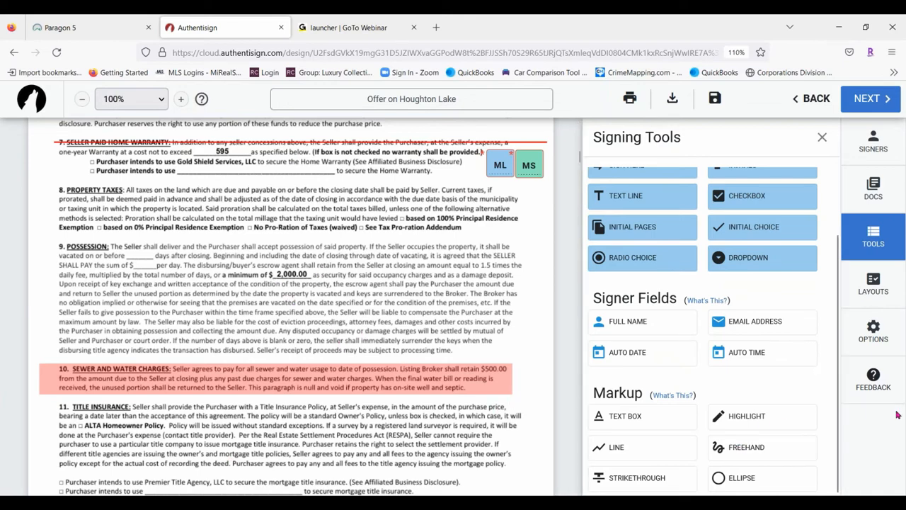
Highlight paragraph 8, Property Taxes, in gray at .25 opacity
left_click(757, 421)
left_click_drag(47, 185, 524, 238)
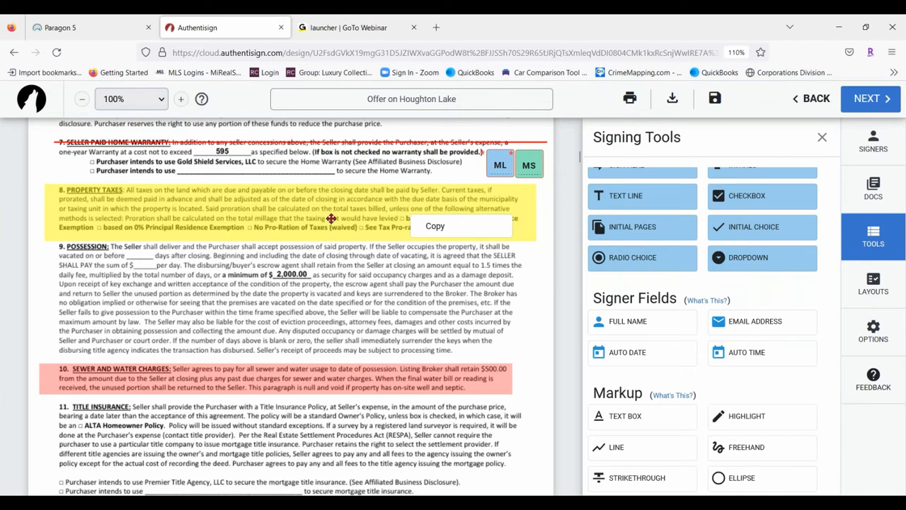
left_click(400, 212)
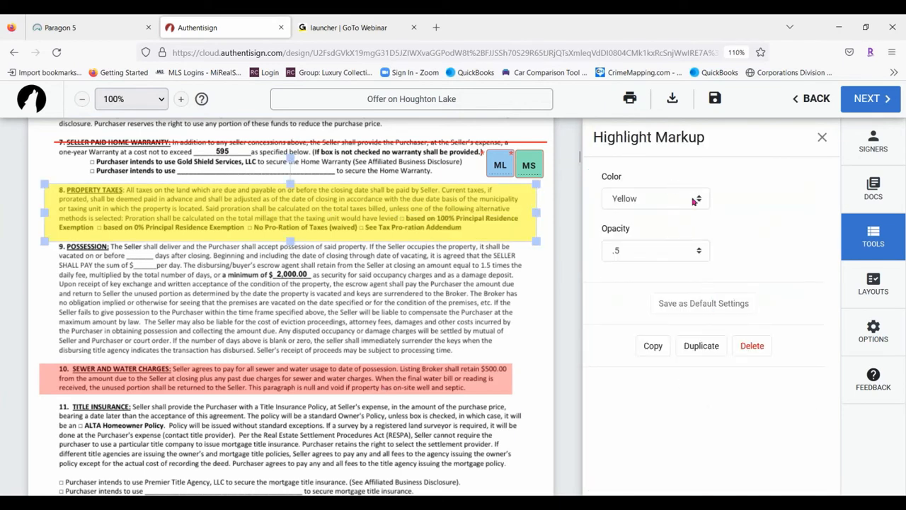
left_click(700, 250)
left_click(613, 317)
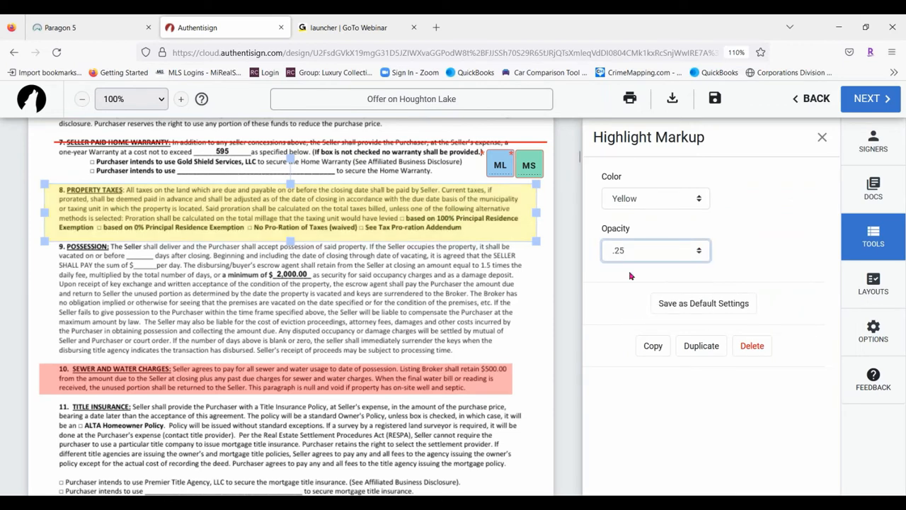
left_click(504, 208)
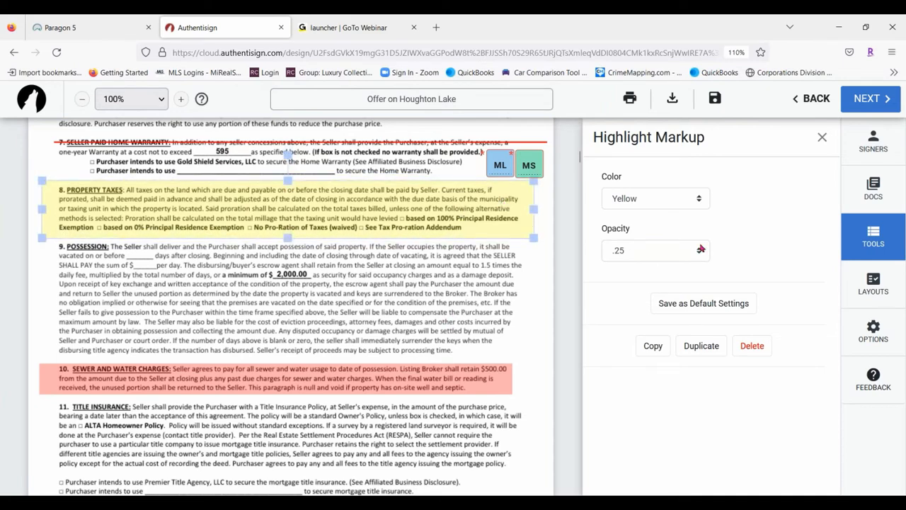
left_click(690, 199)
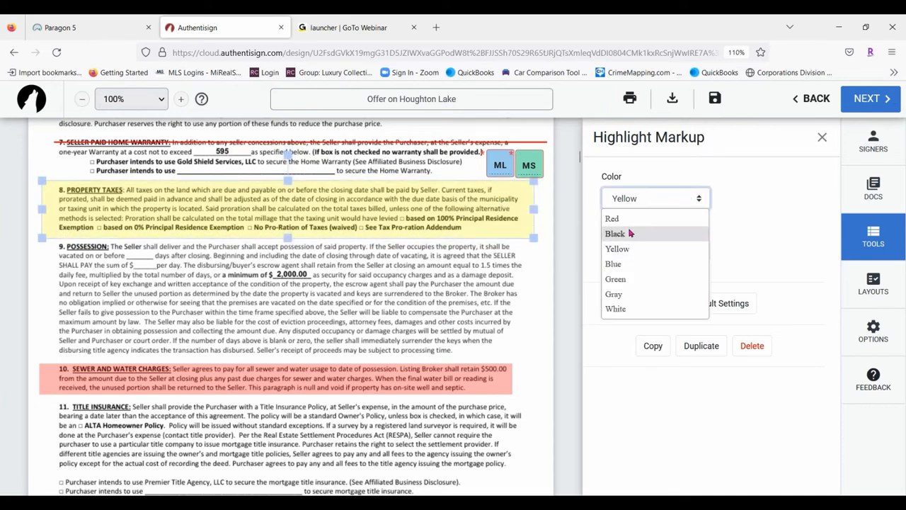
left_click(631, 295)
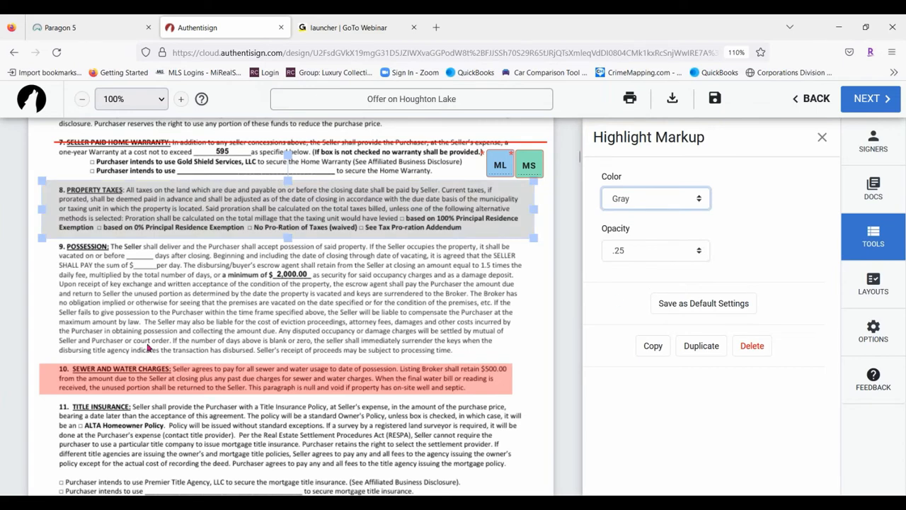
left_click(365, 312)
Draw a red line through paragraph 9's possession sentence
scroll(684, 443, "down", 2)
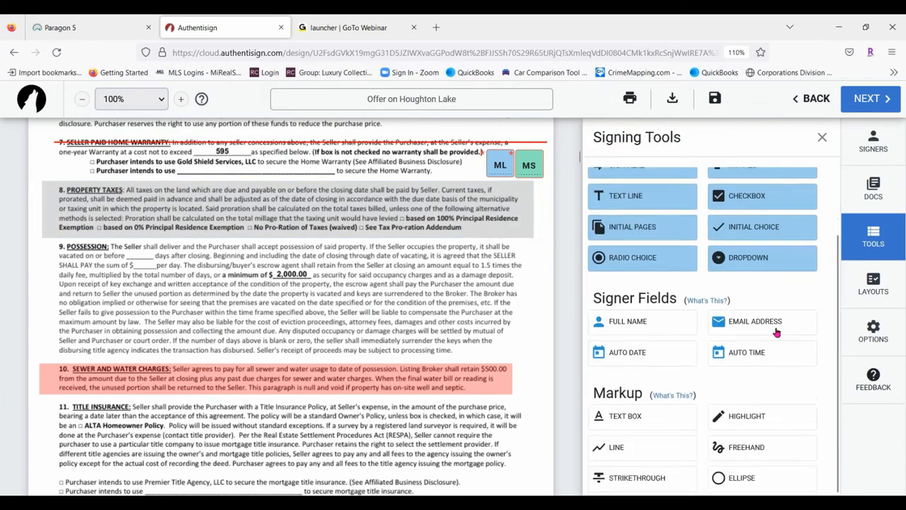
left_click(624, 449)
mouse_move(57, 310)
left_mouse_down()
mouse_move(185, 291)
mouse_move(514, 312)
left_mouse_up()
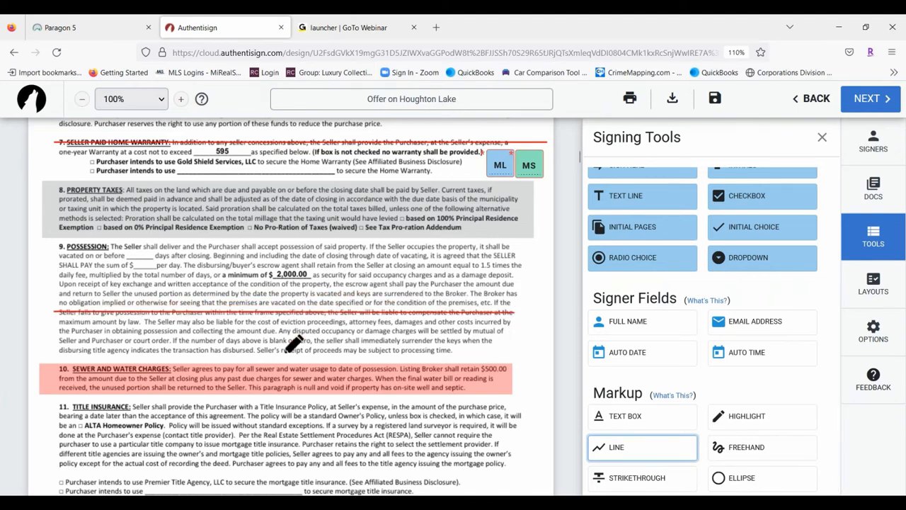
Strike through section 9's 'Seller fails to give possession' line
left_click(657, 480)
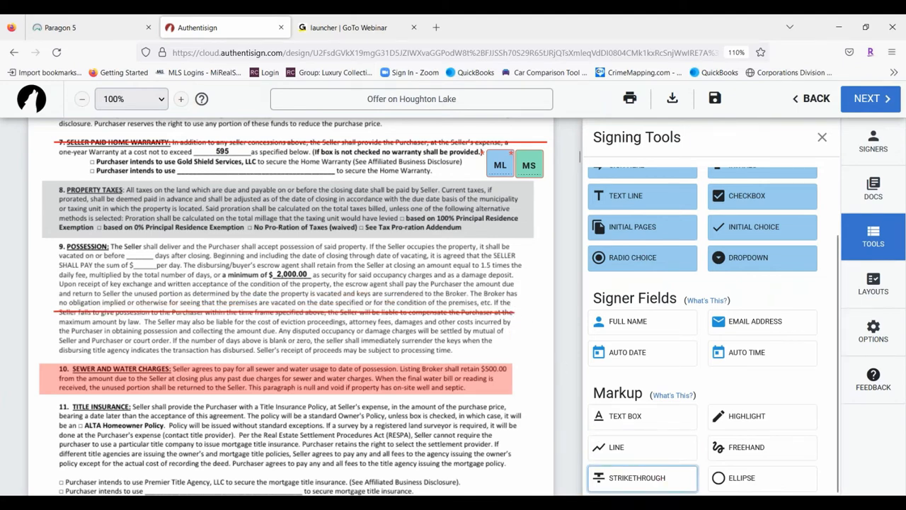
left_click_drag(53, 316, 516, 317)
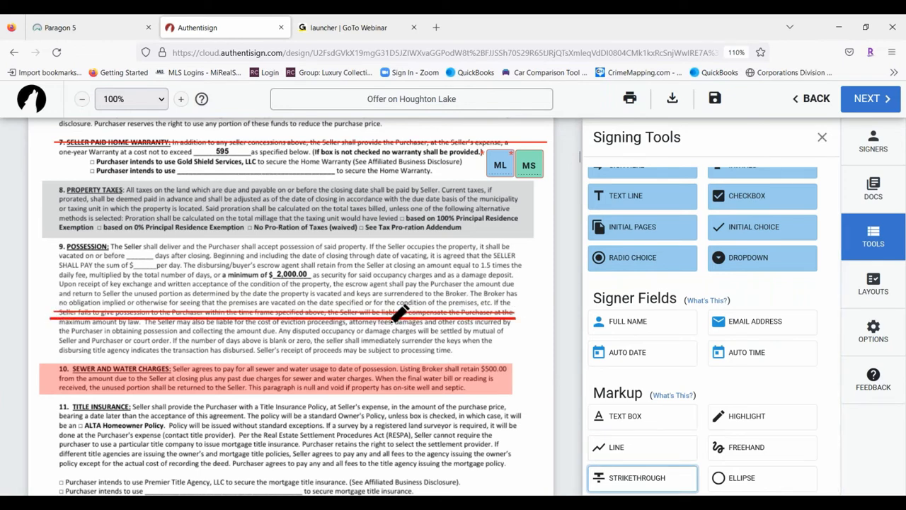
key("Escape")
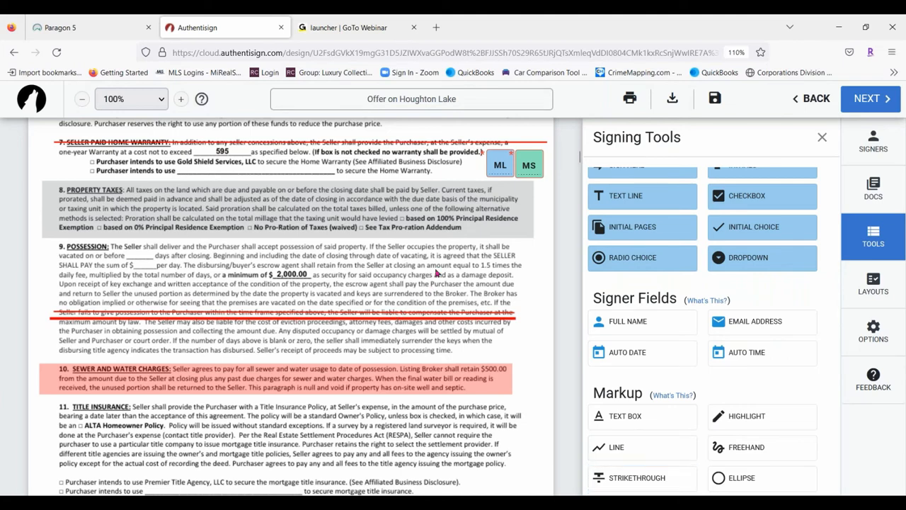
Make the strikethrough green at stroke width 2 and move it onto the 'maximum amount by law' line
left_click(386, 319)
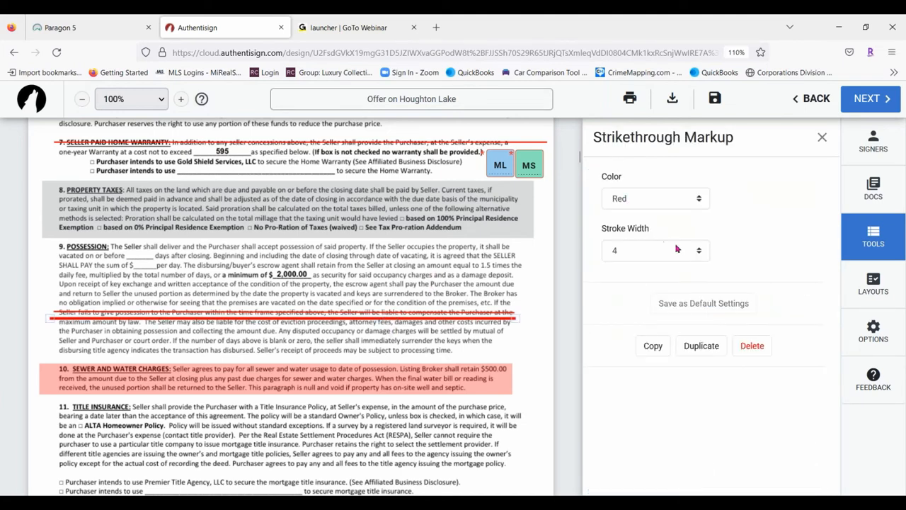
left_click(701, 252)
left_click(680, 290)
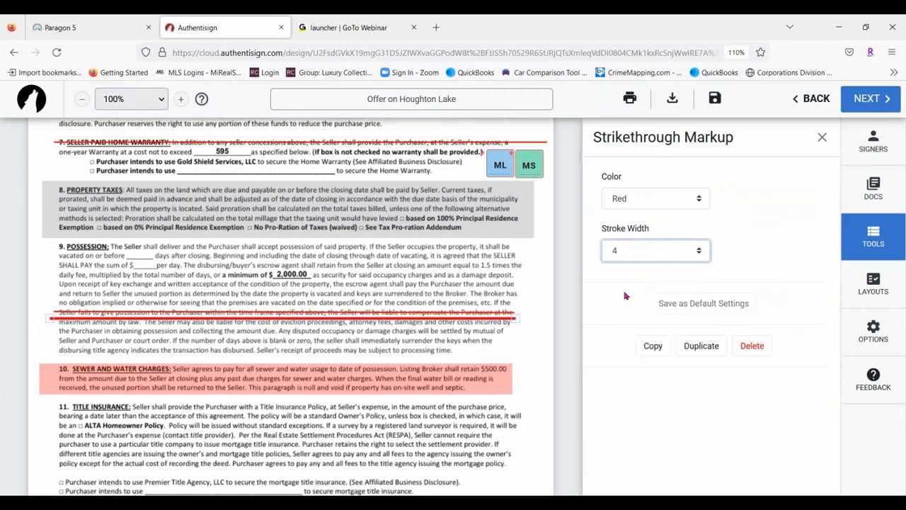
left_click(707, 204)
left_click(638, 283)
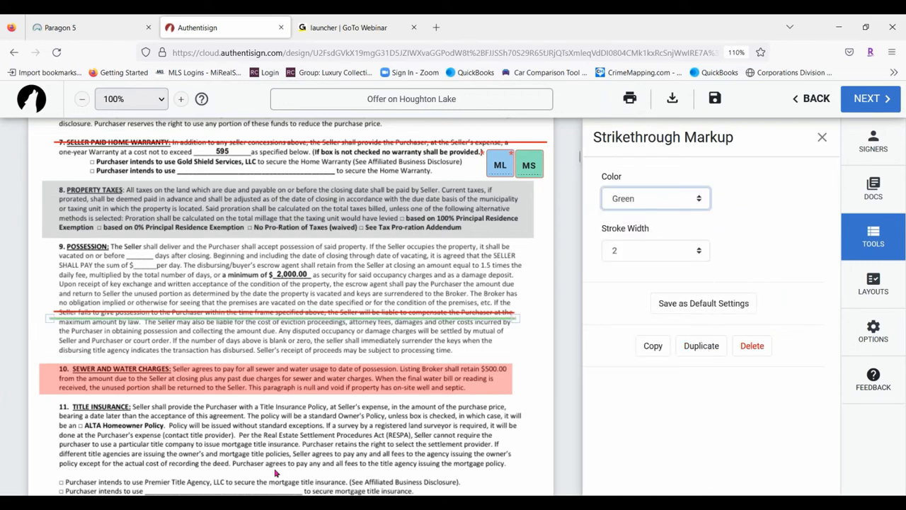
left_click_drag(379, 319, 379, 322)
right_click(379, 322)
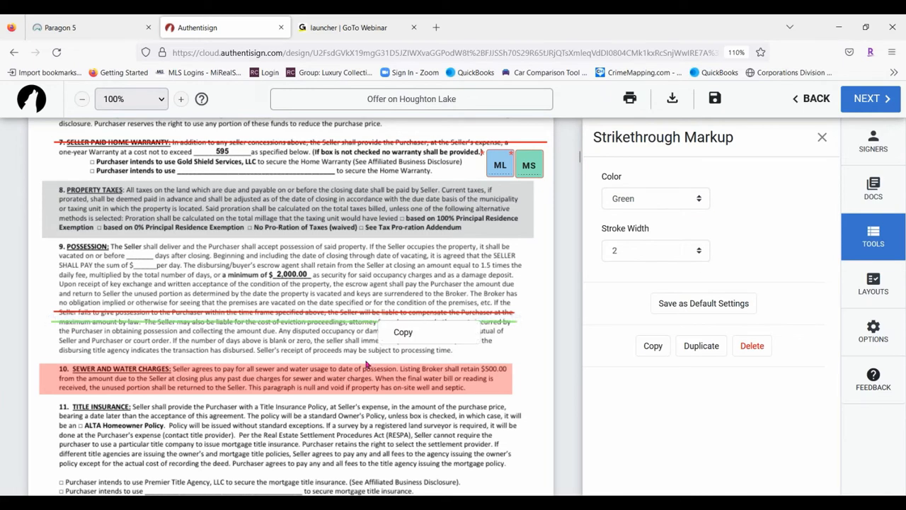
left_click(475, 288)
scroll(659, 374, "down", 1)
scroll(660, 374, "down", 1)
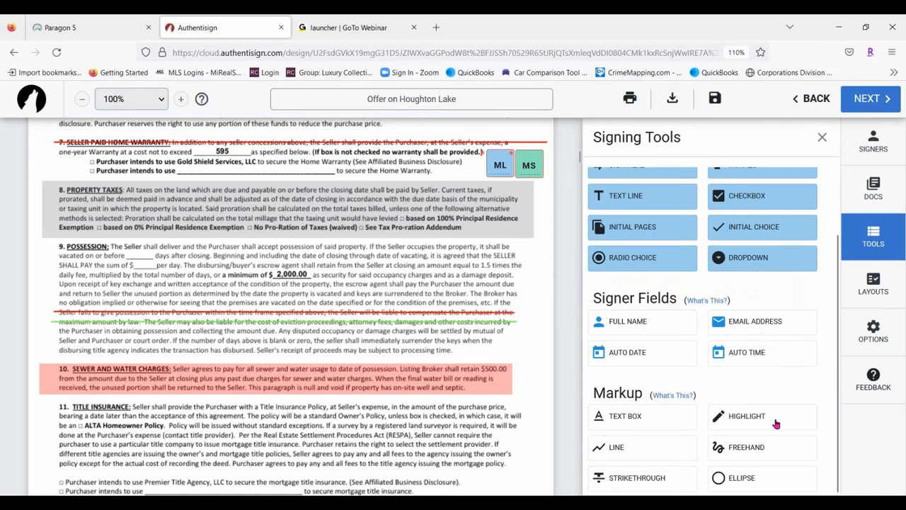
Draw a blue freehand stroke across paragraph 15's first line, then select it to review its settings
left_click(761, 444)
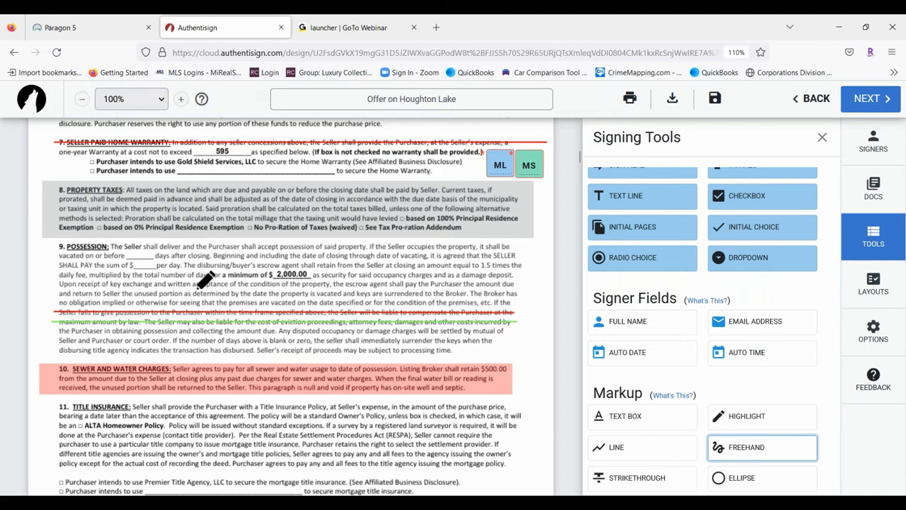
scroll(192, 284, "up", 1)
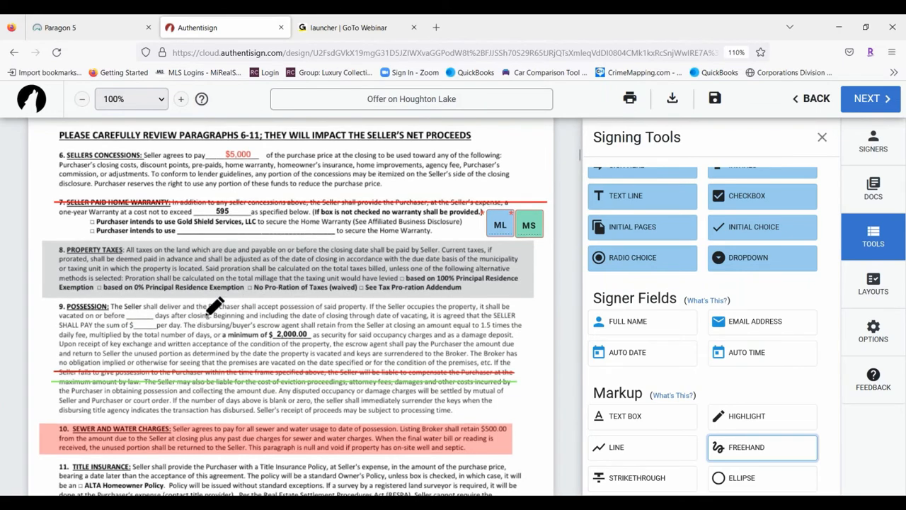
scroll(214, 305, "up", 6)
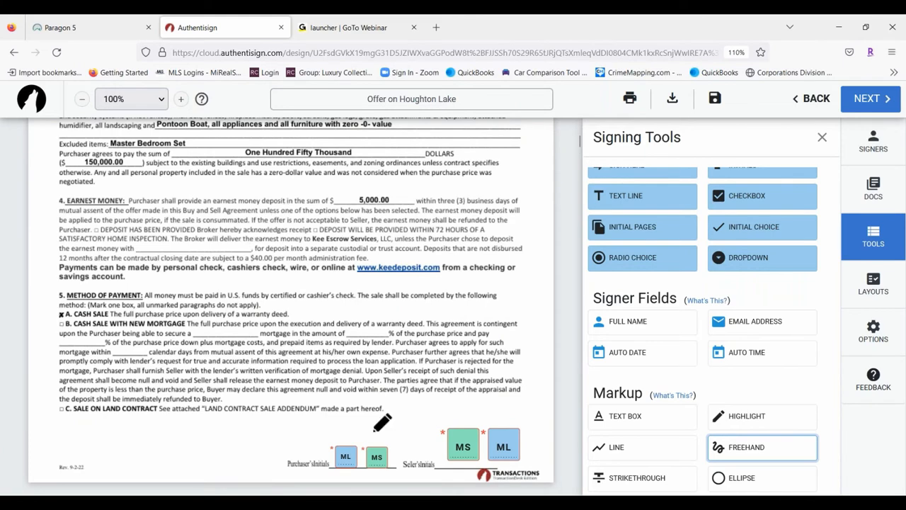
scroll(248, 303, "up", 3)
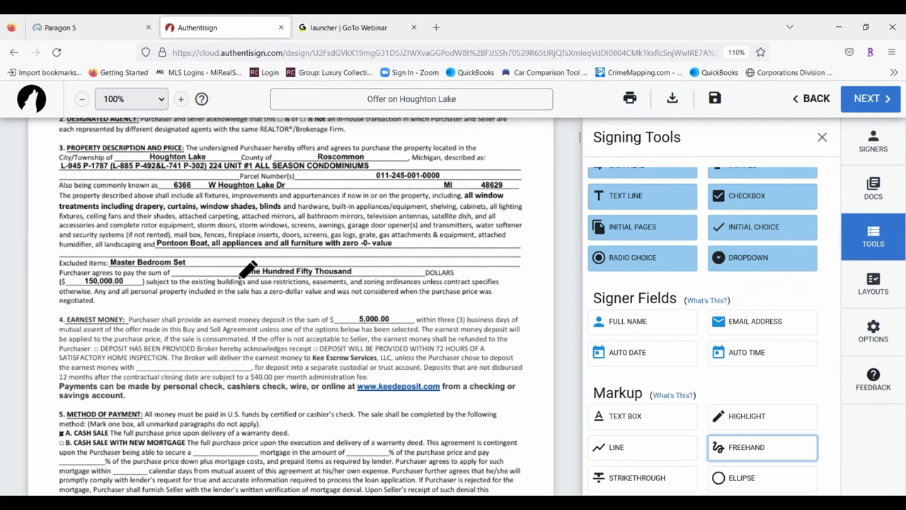
scroll(241, 267, "down", 10)
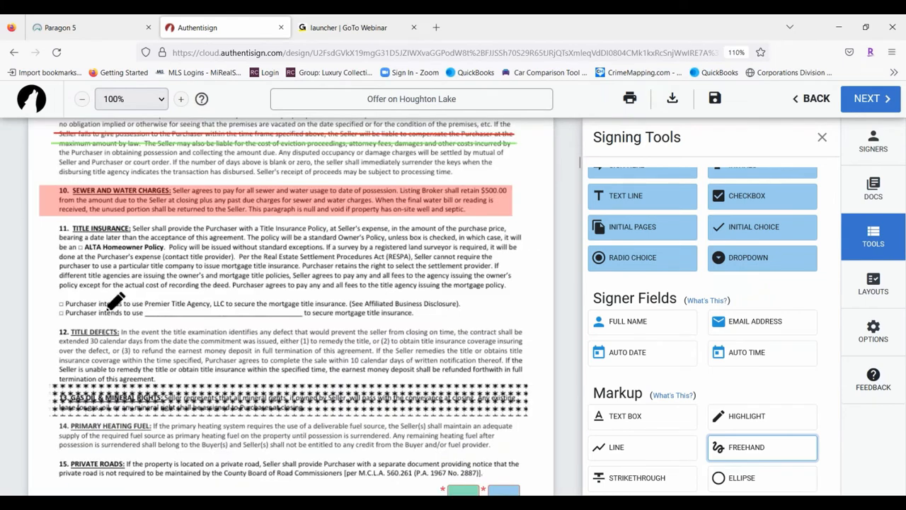
scroll(177, 213, "down", 4)
scroll(170, 244, "down", 3)
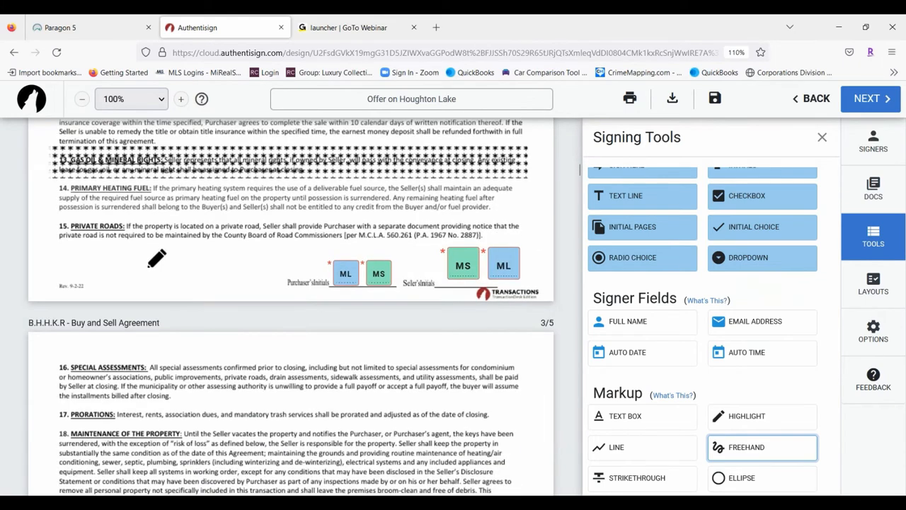
left_click_drag(57, 225, 535, 230)
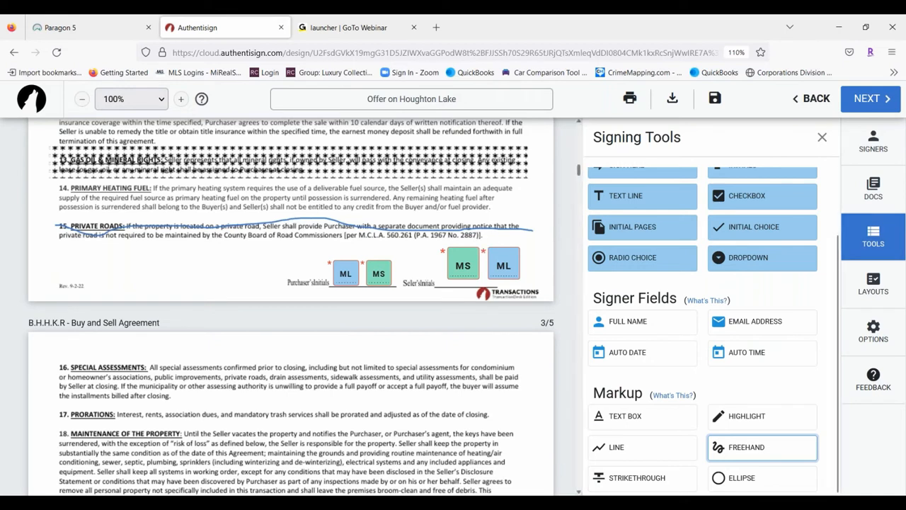
left_click(763, 448)
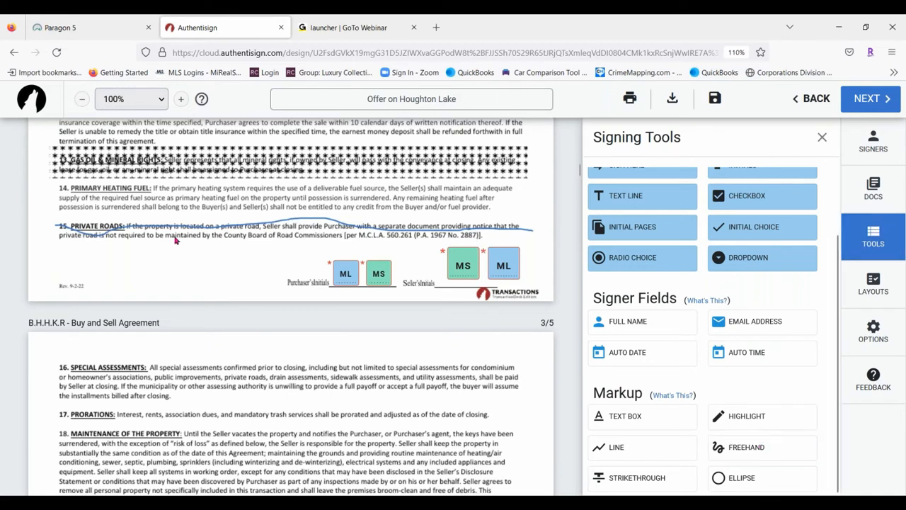
left_click(248, 223)
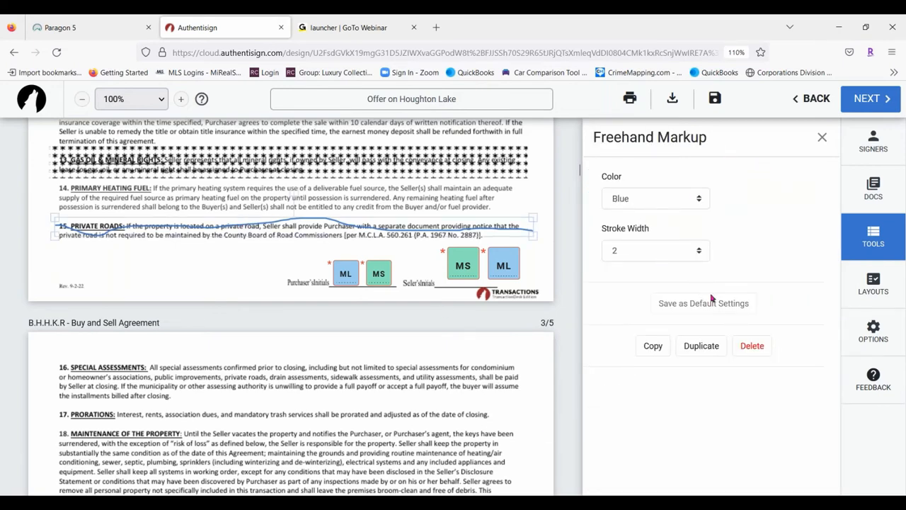
Draw a black ellipse around the '17. PRORATIONS' heading and nudge it into place
left_click(822, 137)
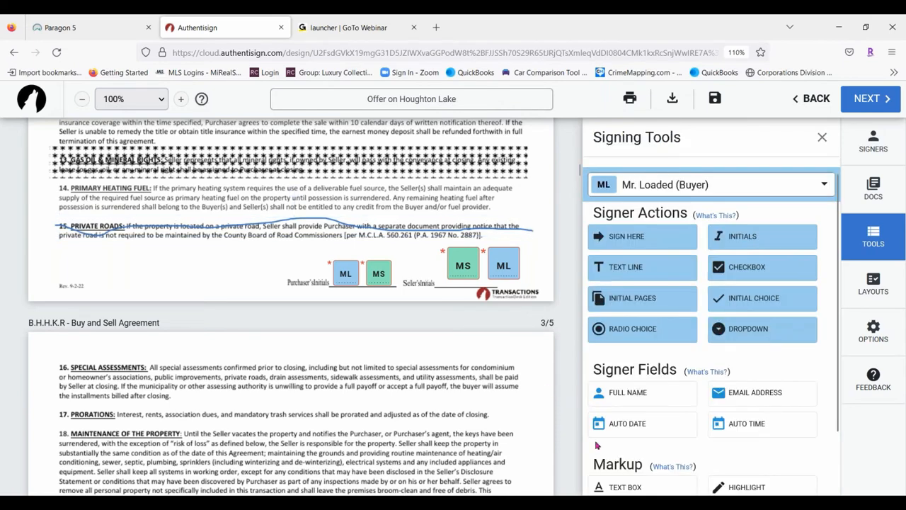
scroll(765, 323, "down", 1)
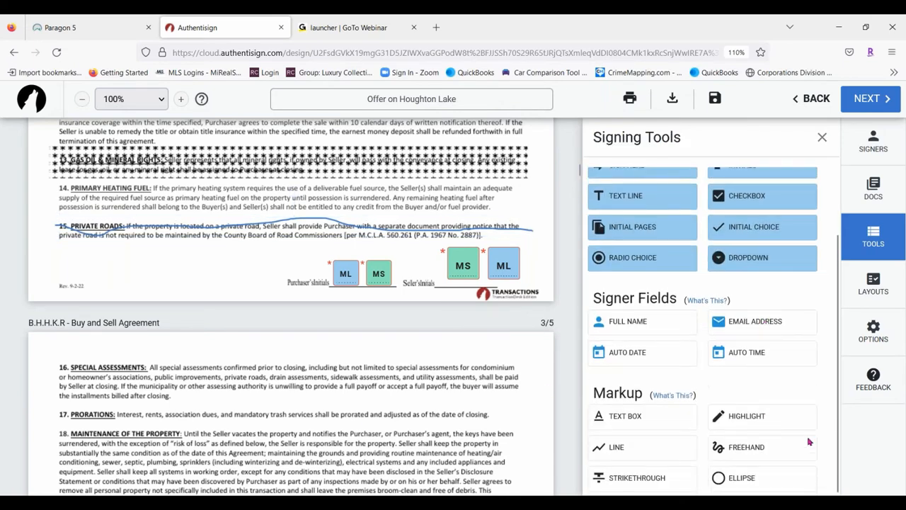
left_click(752, 483)
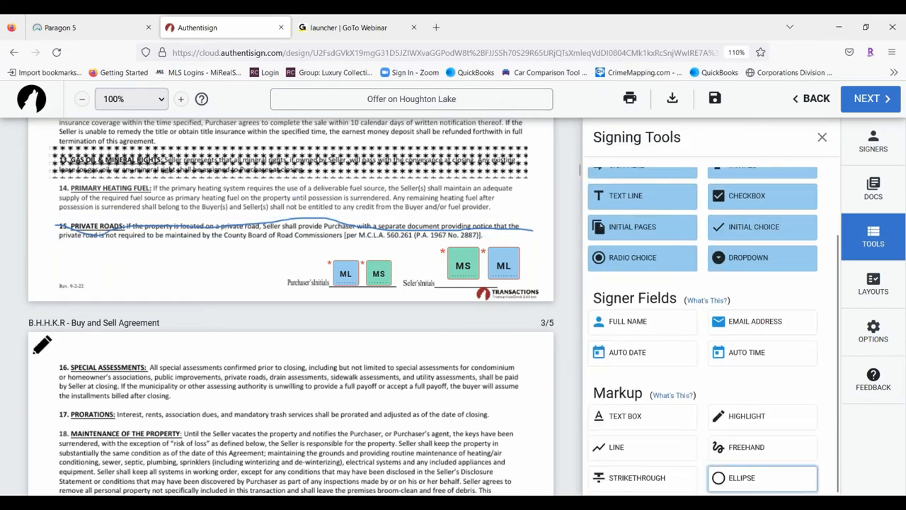
scroll(106, 317, "down", 1)
scroll(80, 319, "down", 1)
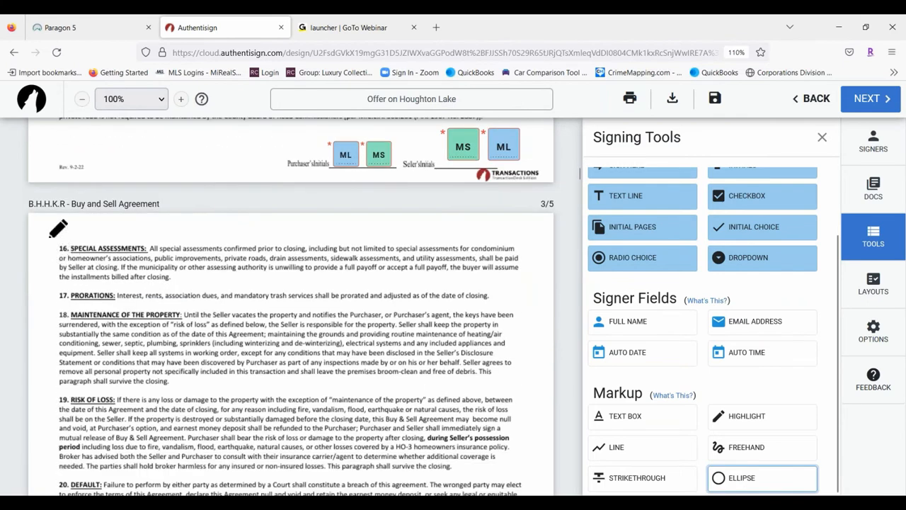
left_click_drag(51, 289, 117, 301)
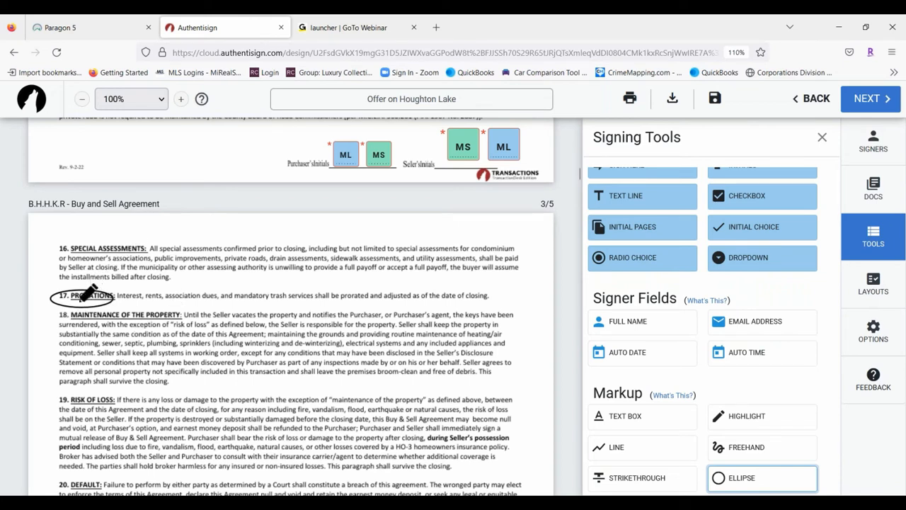
left_click(172, 308)
left_click_drag(75, 301, 92, 298)
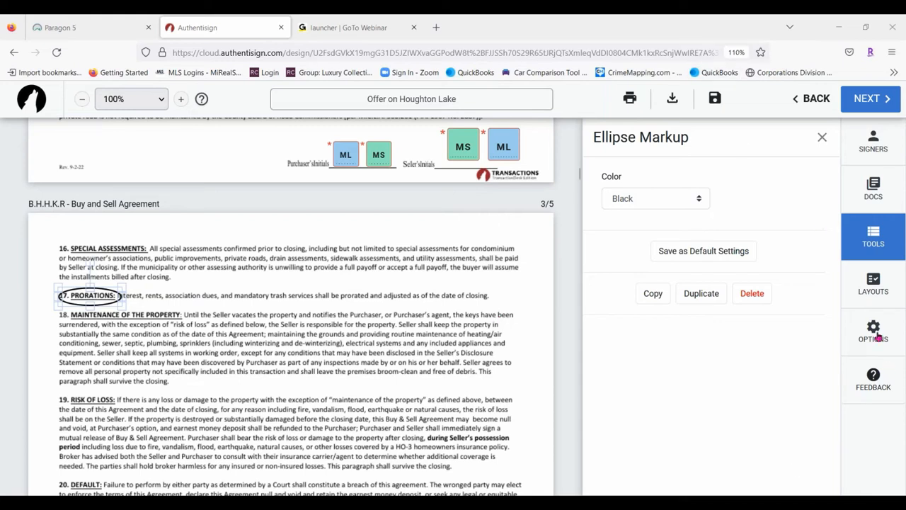
Review the documents offered in Create Layouts, including the agency disclosure, then close without saving any layout
left_click(884, 284)
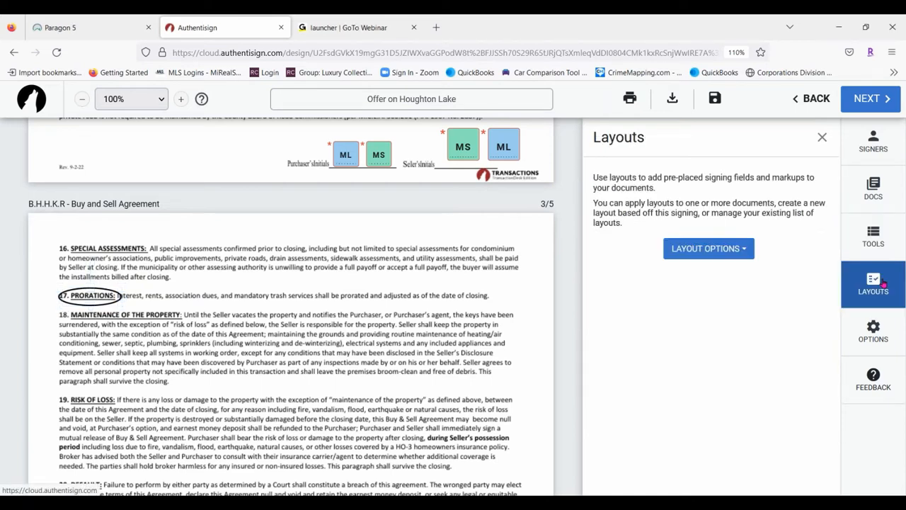
left_click(708, 255)
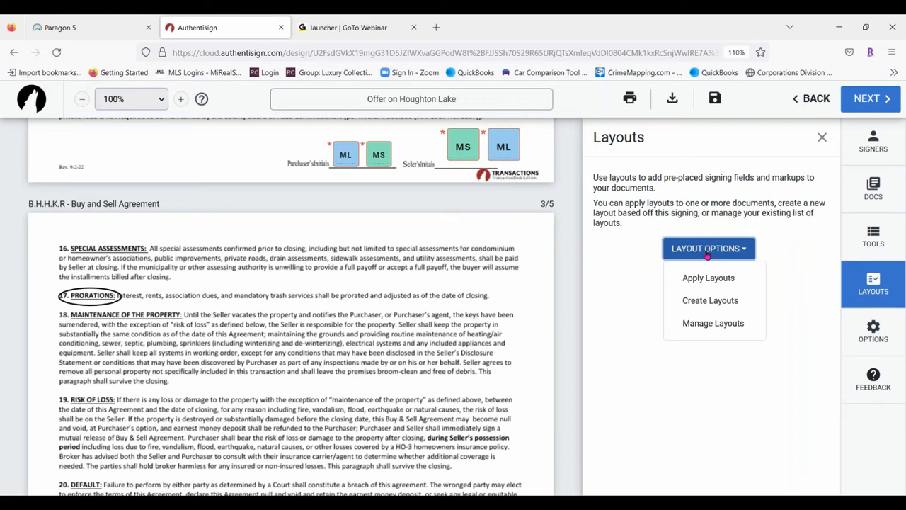
left_click(711, 302)
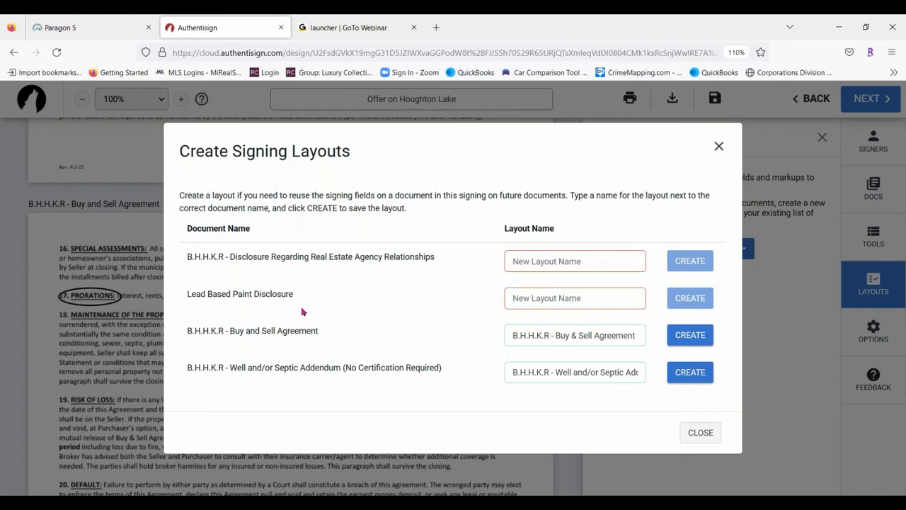
left_click(594, 258)
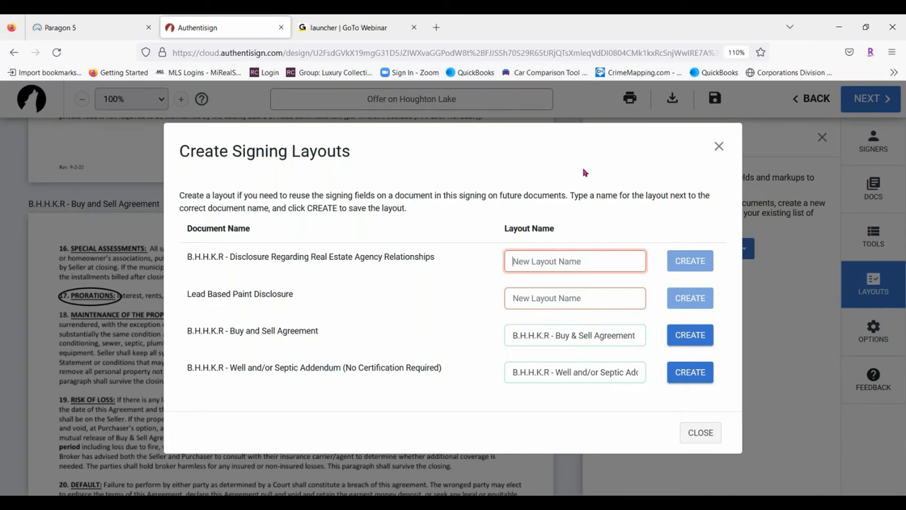
left_click(719, 148)
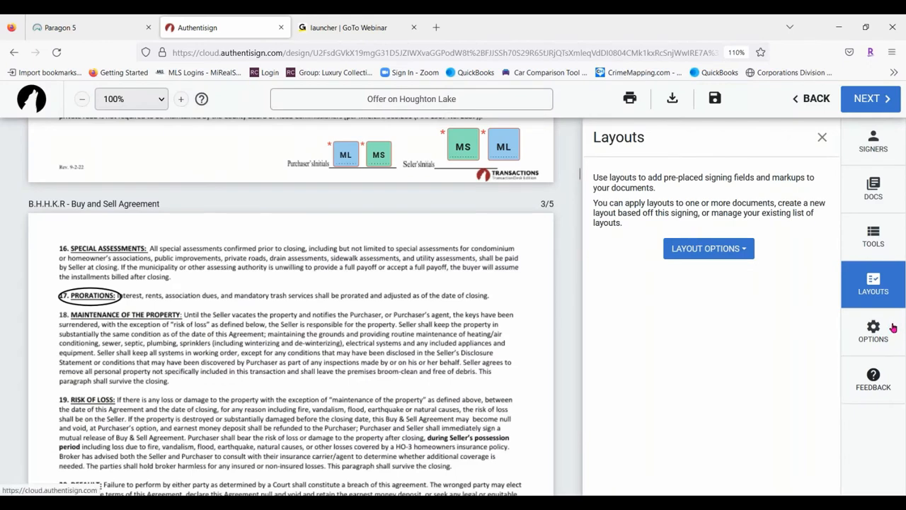
In the signing Options, start Change Signature and decline the participant acknowledgement
left_click(886, 330)
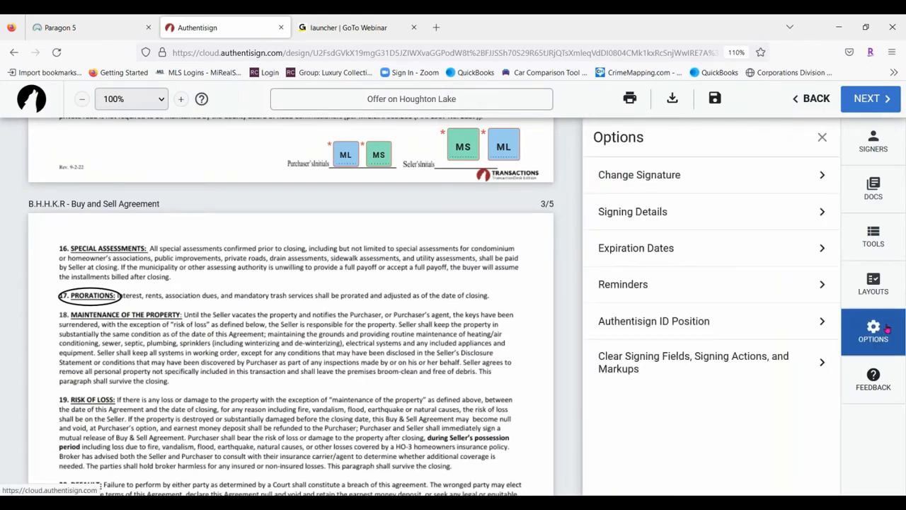
left_click(640, 177)
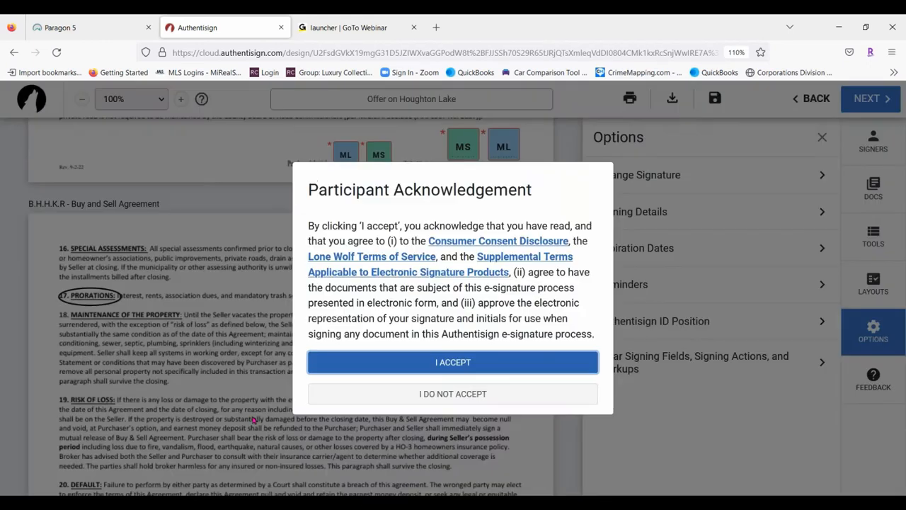
left_click(462, 398)
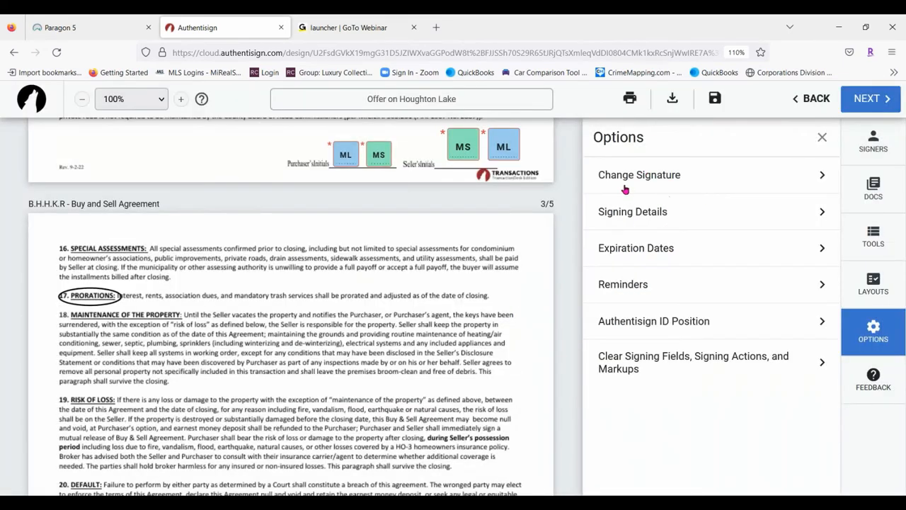
Check the signing details and 12/16/2022 expiry, then set reminders every 1 day at 9 AM
left_click(698, 207)
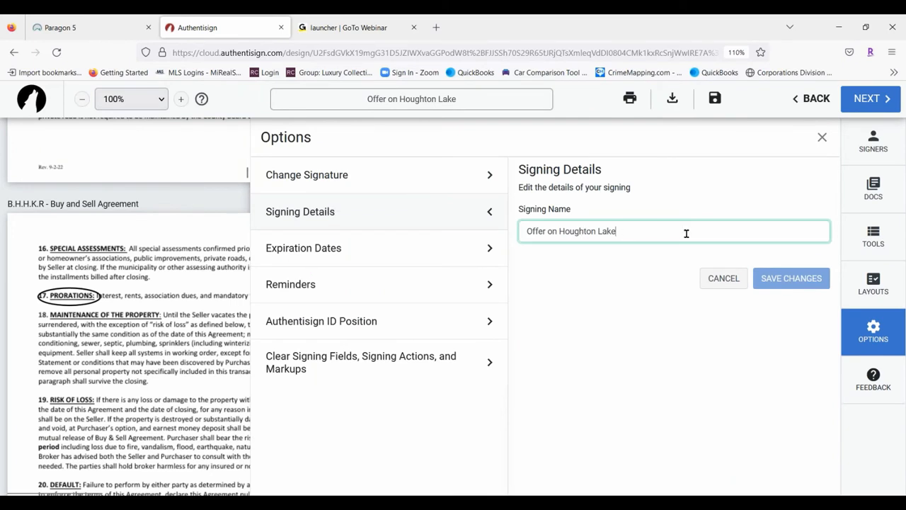
left_click(358, 246)
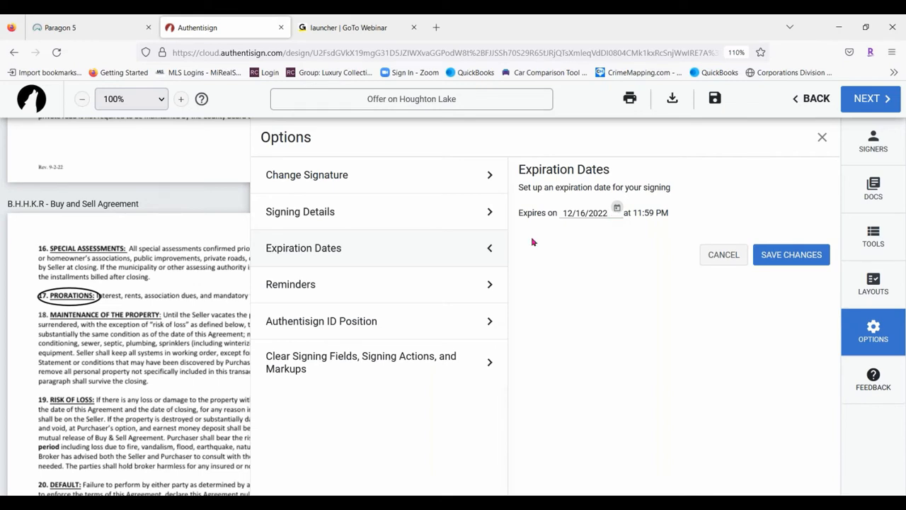
left_click(415, 293)
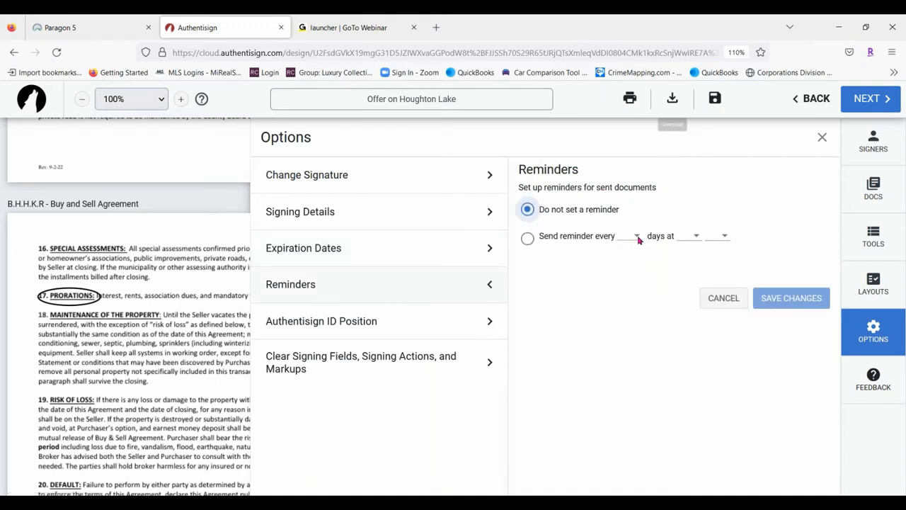
left_click(528, 239)
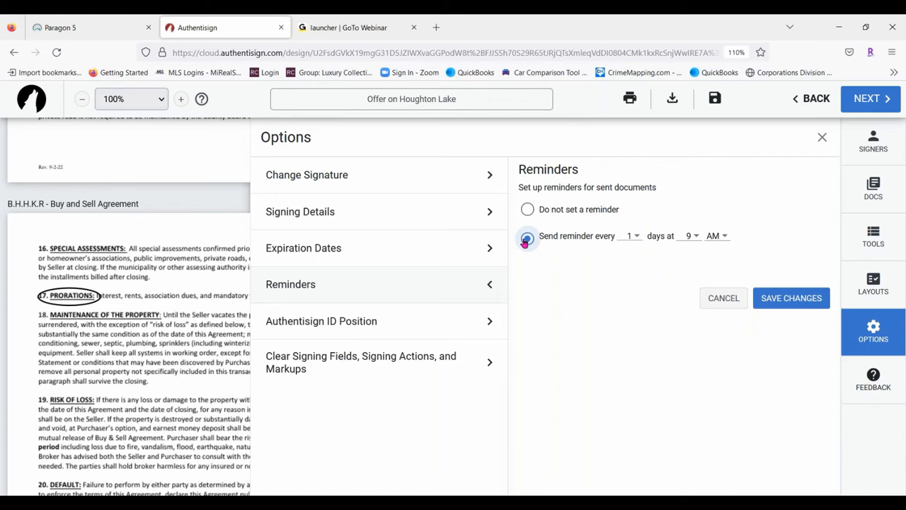
Keep the daily 9 AM reminders and move the Authentisign ID to Bottom Left
left_click(788, 296)
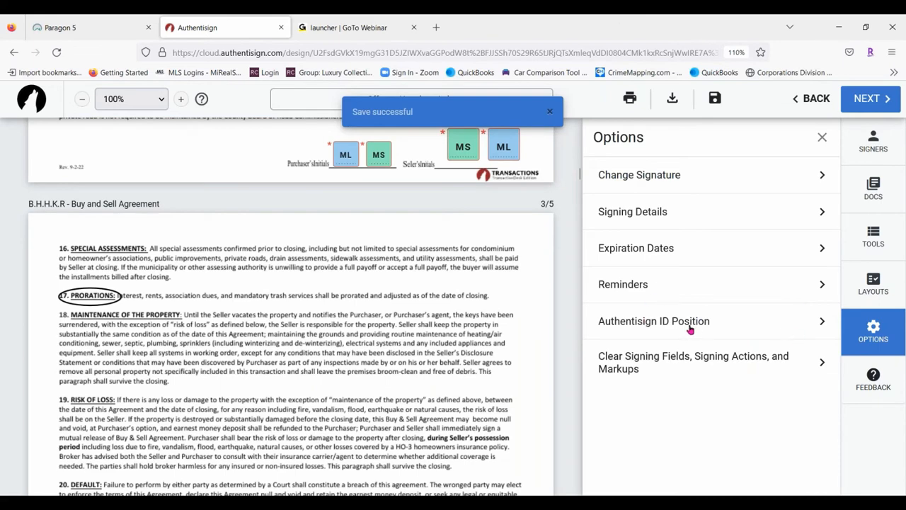
left_click(688, 319)
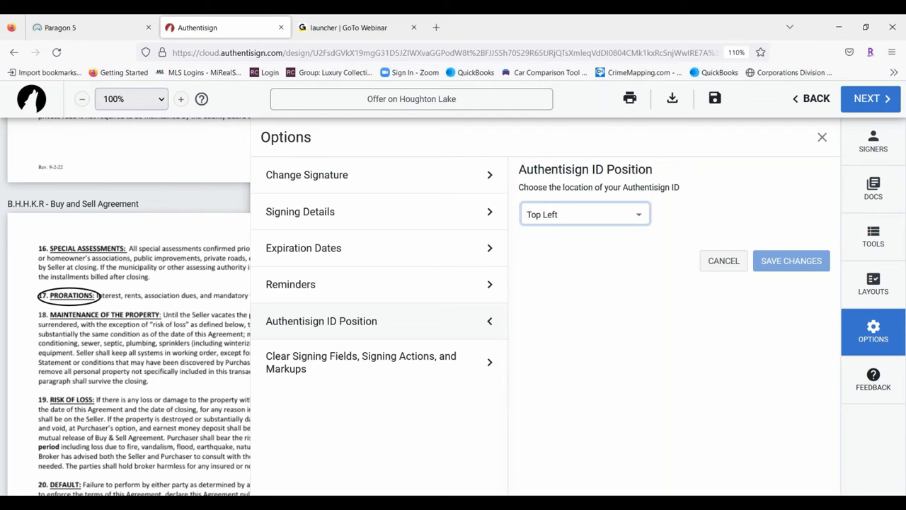
left_click(638, 218)
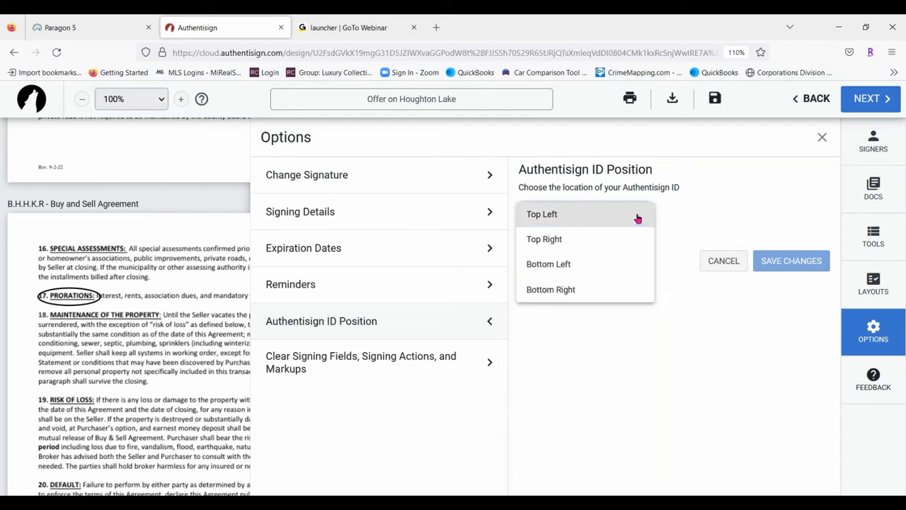
left_click(538, 263)
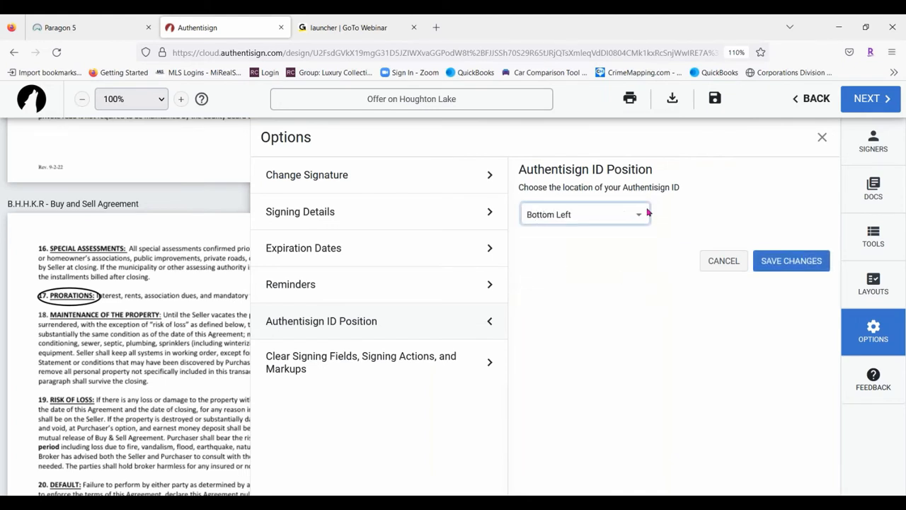
left_click(801, 262)
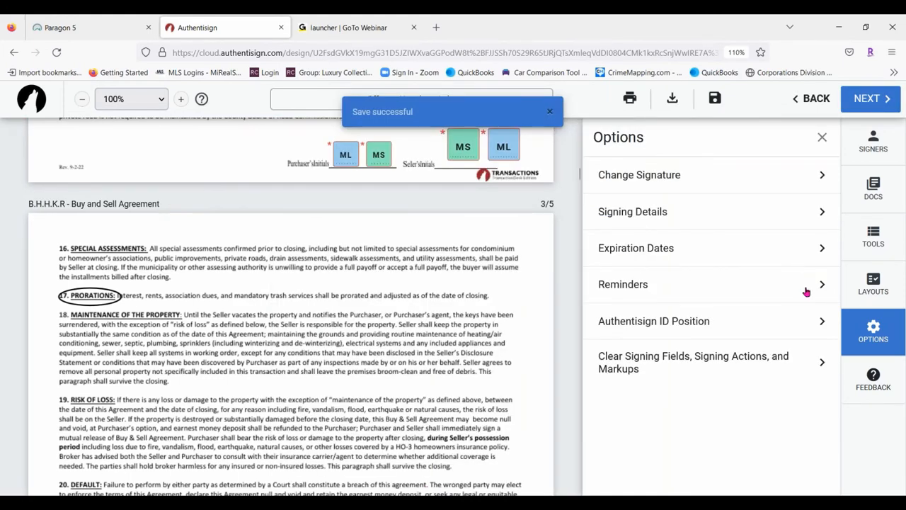
Close Options without clearing any fields or markups and show the list of signers
left_click(809, 365)
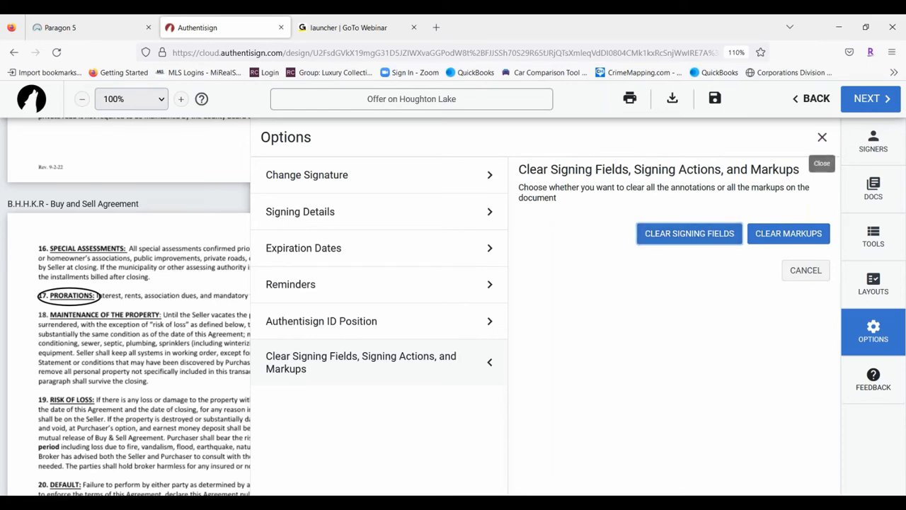
left_click(822, 138)
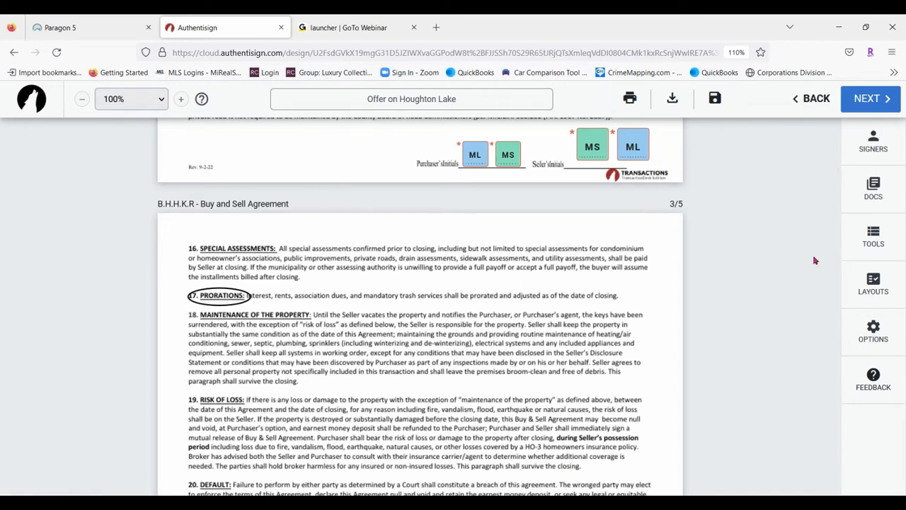
left_click(865, 142)
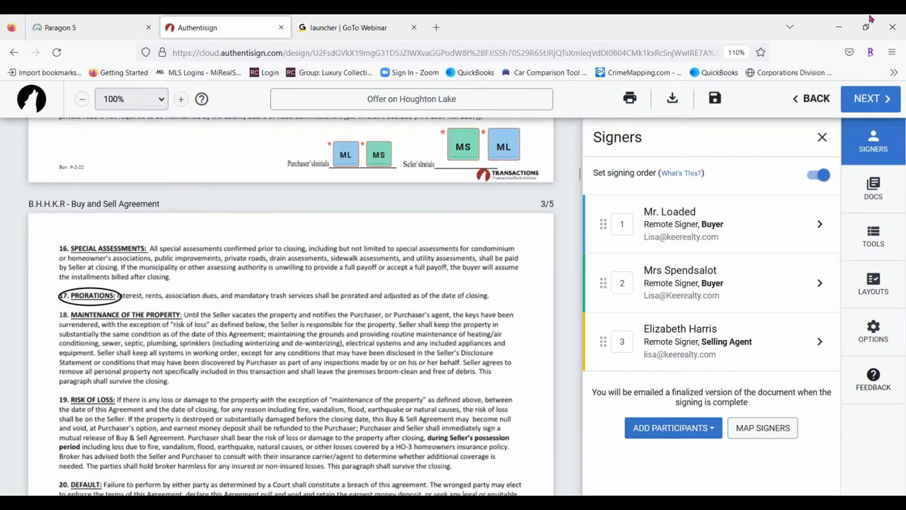
Review the Docs, Tools, Layouts and Options panels, closing each afterwards
left_click(878, 187)
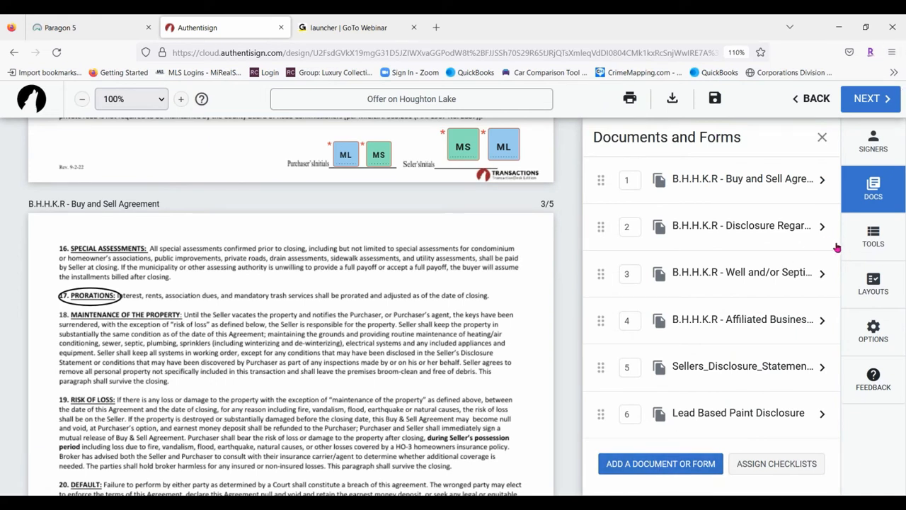
left_click(870, 238)
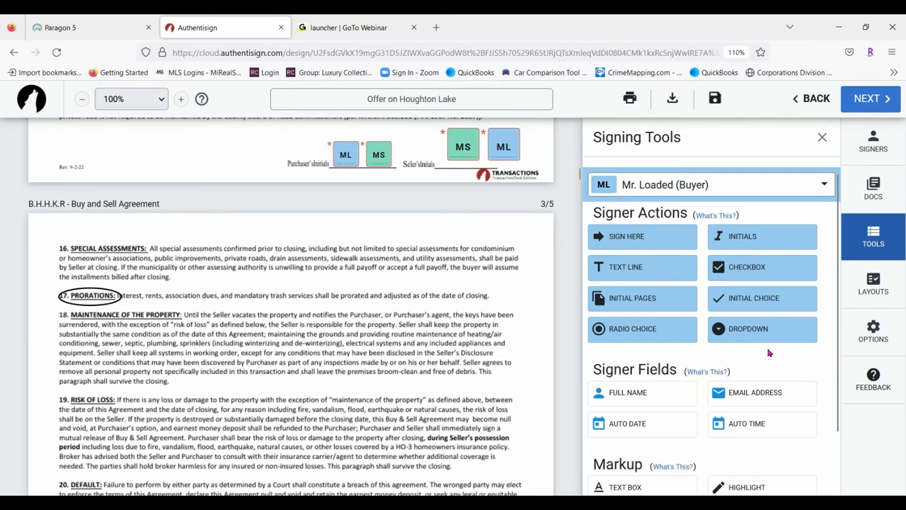
left_click(865, 291)
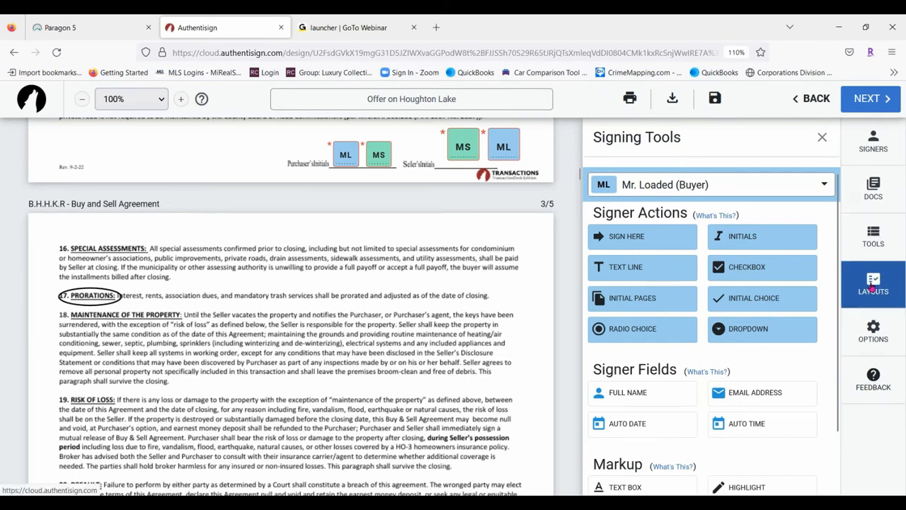
left_click(708, 248)
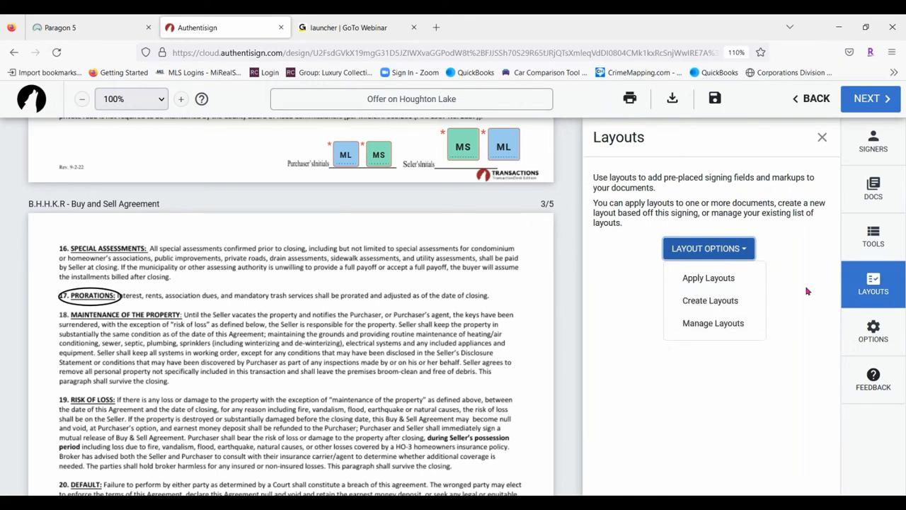
left_click(874, 283)
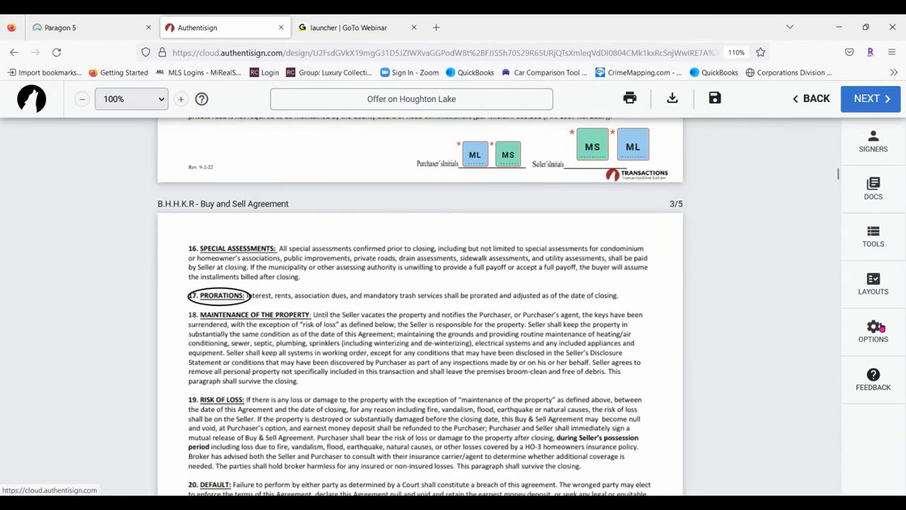
left_click(881, 328)
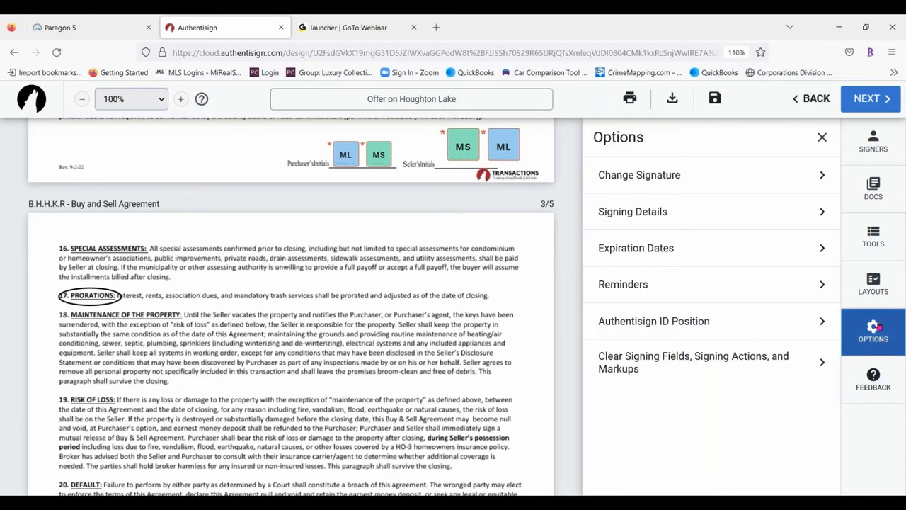
left_click(878, 326)
Save the signing setup via Back > Save
scroll(378, 280, "up", 6)
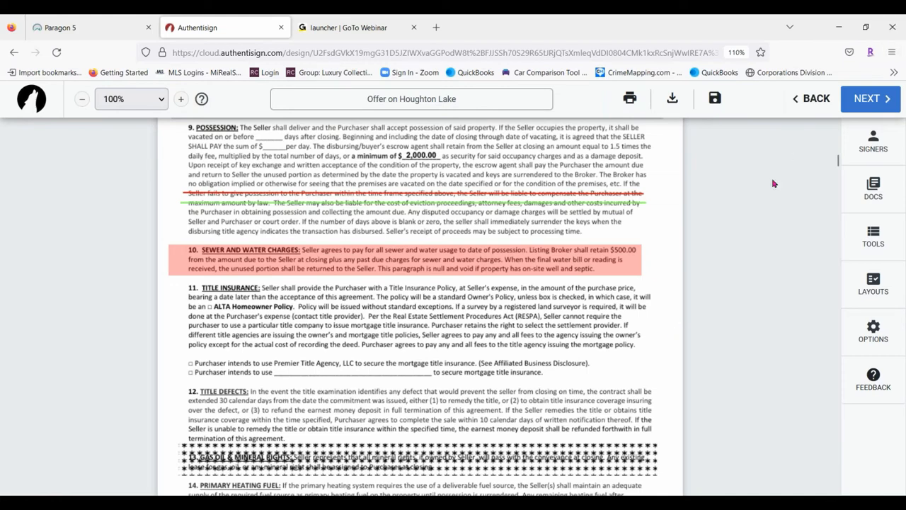
left_click(820, 103)
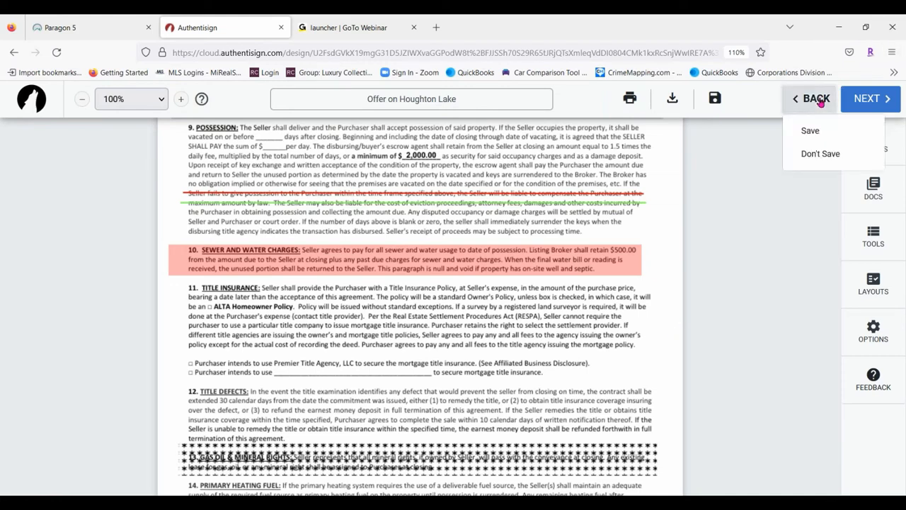
left_click(801, 130)
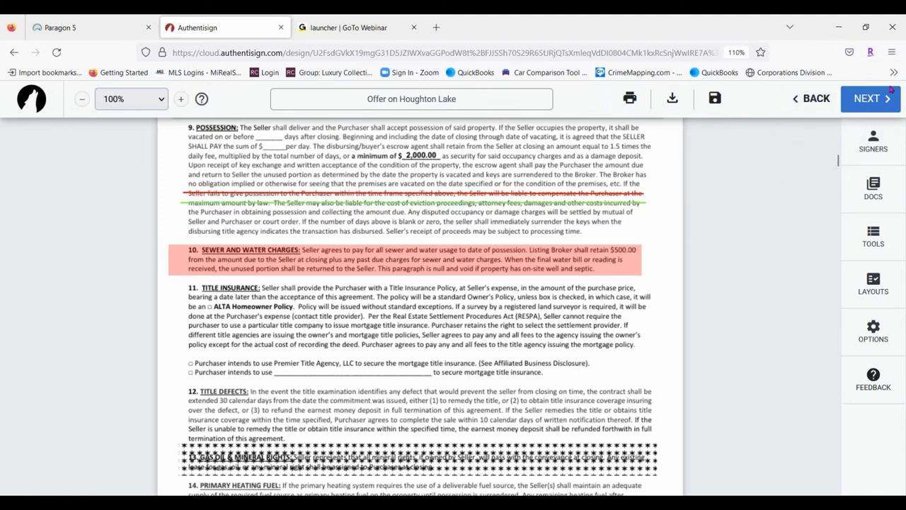
In Finalize Signing Setup, set the expiry to 12/18/2022 and open Customize Invites
left_click(875, 104)
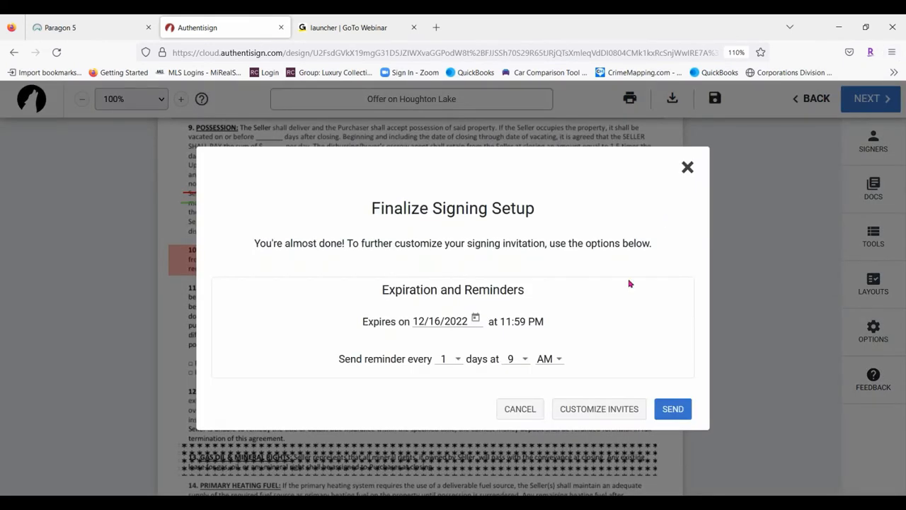
left_click(476, 320)
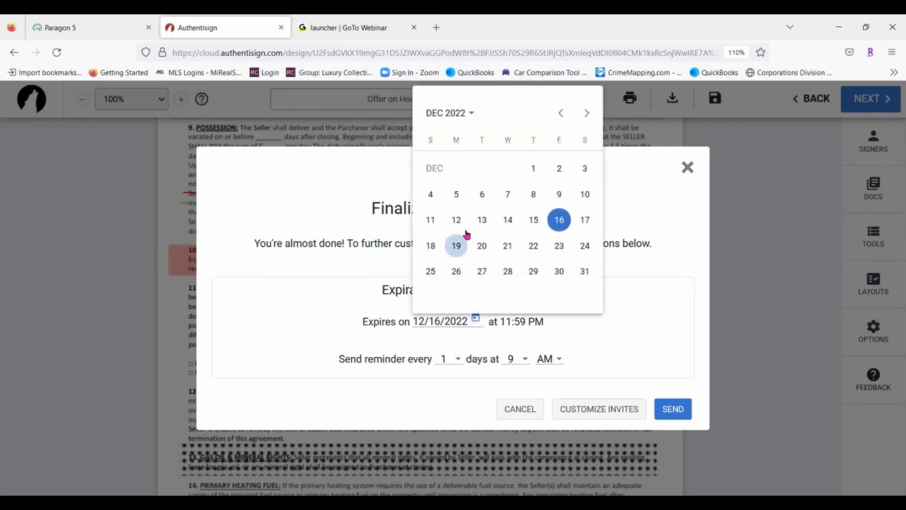
left_click(431, 246)
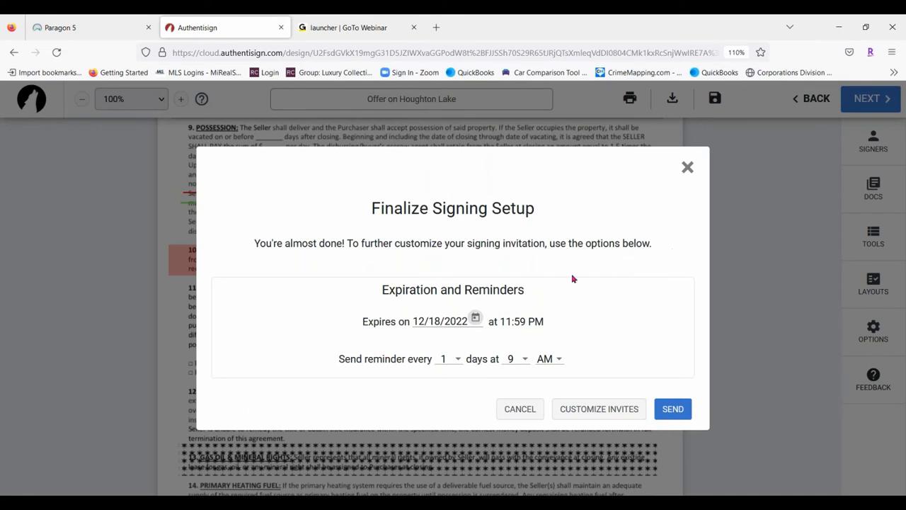
left_click(594, 412)
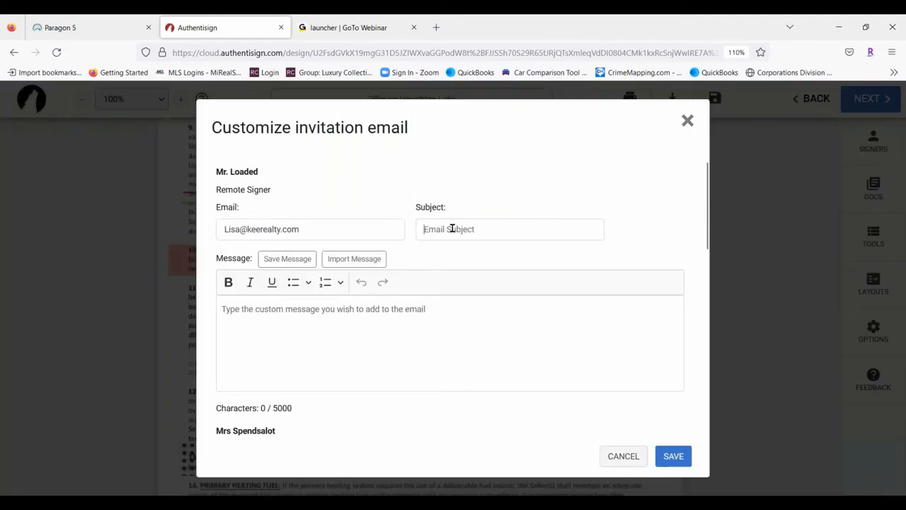
left_click(452, 229)
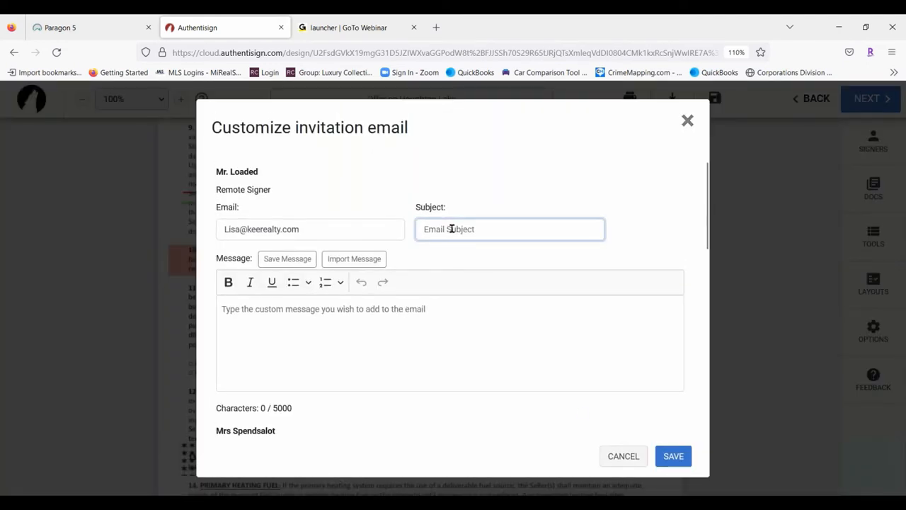
Enter 'Offer on Houghton Lake' as the first and second signers' invitation subject
type("Offer on Houghton Lake")
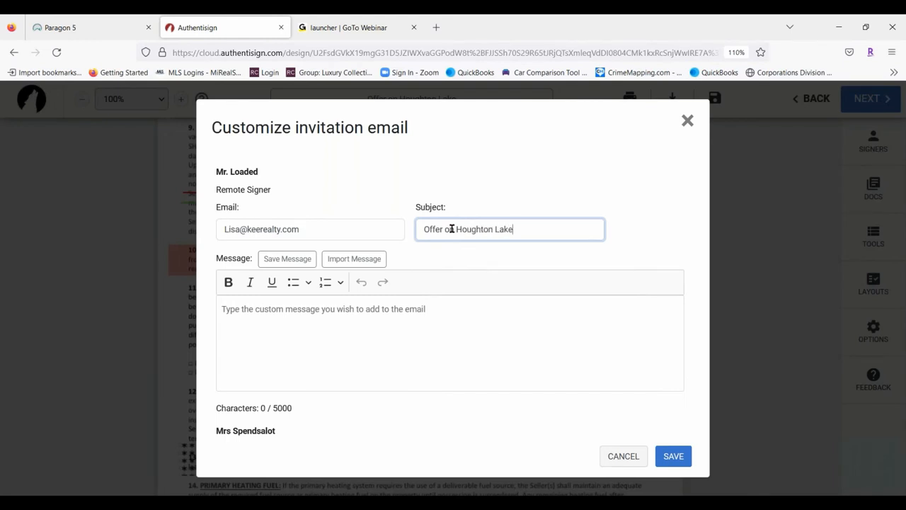
key("ctrl+a")
key("ctrl+c")
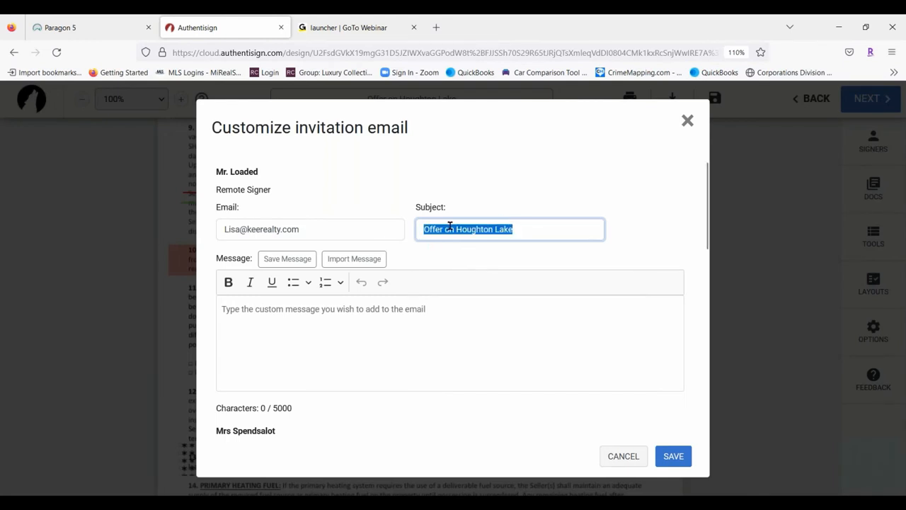
left_click(484, 376)
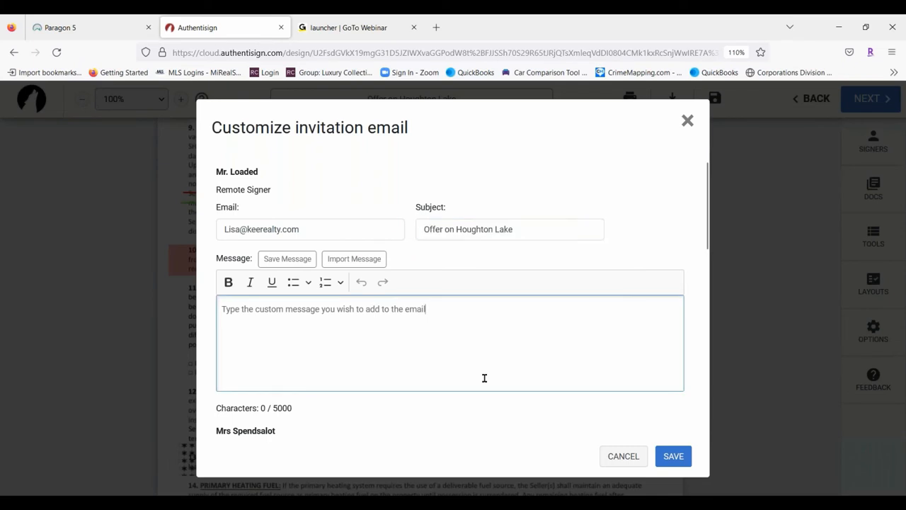
scroll(514, 253, "down", 3)
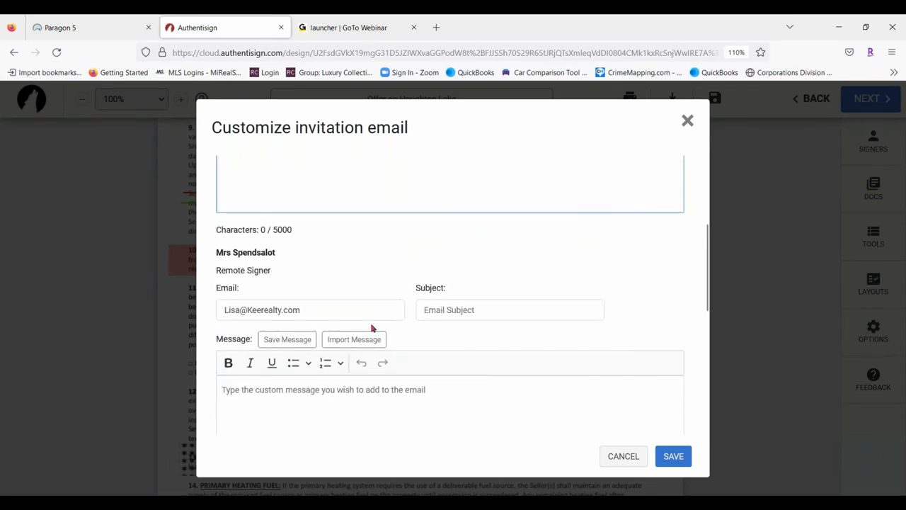
left_click(441, 315)
key("ctrl+v")
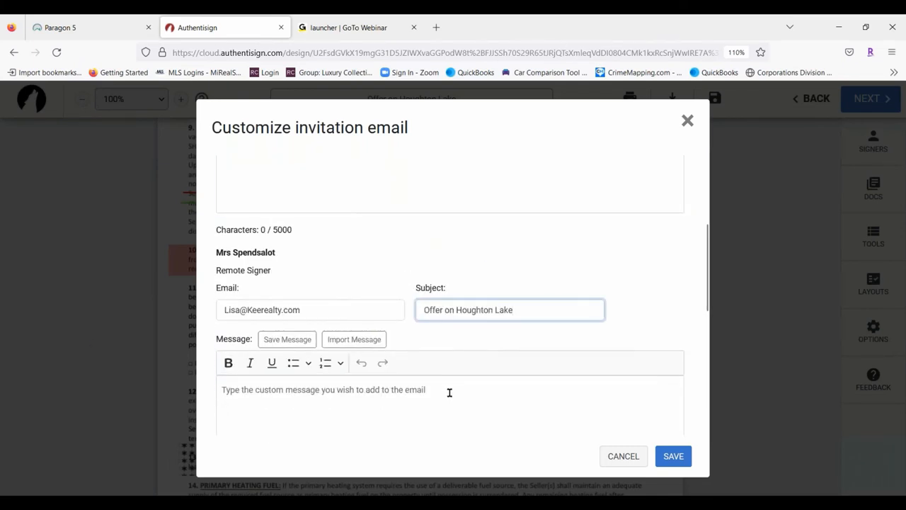
Paste the same subject for the third signer, save the invitations and send them
scroll(451, 391, "down", 3)
left_click(445, 330)
key("ctrl+v")
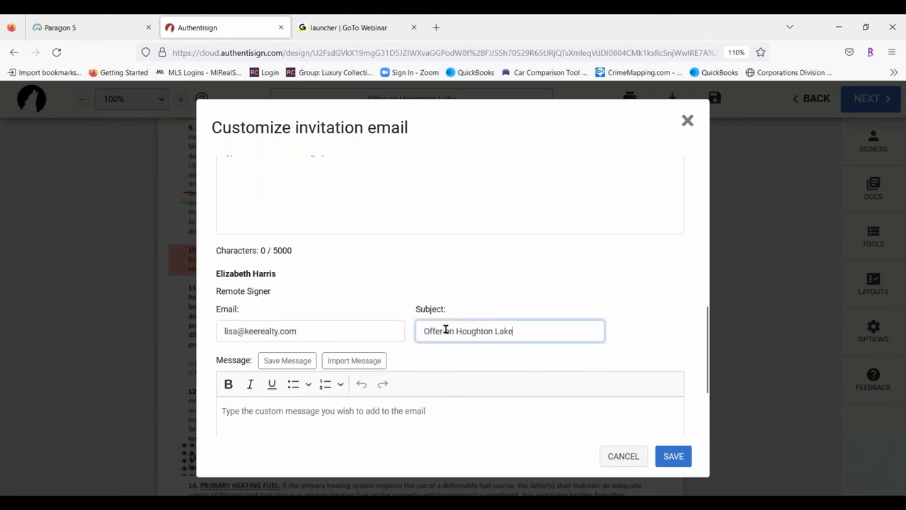
left_click(558, 246)
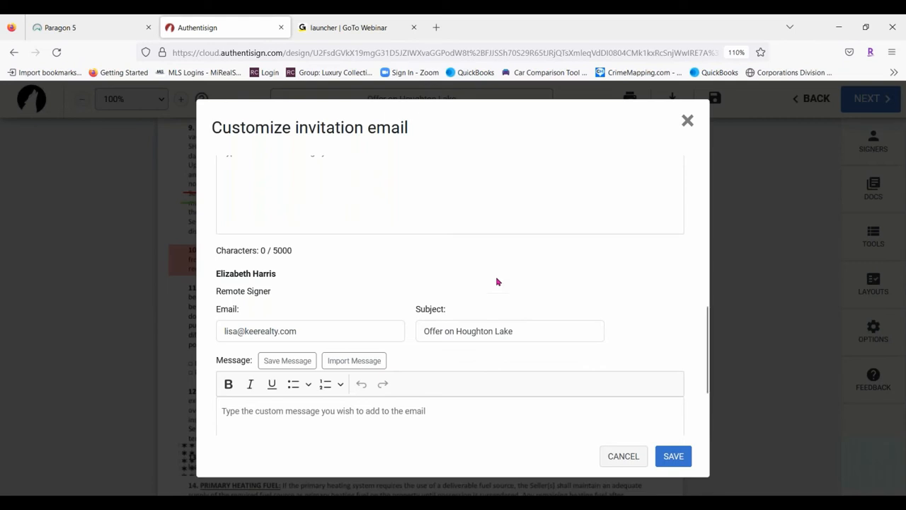
left_click(673, 456)
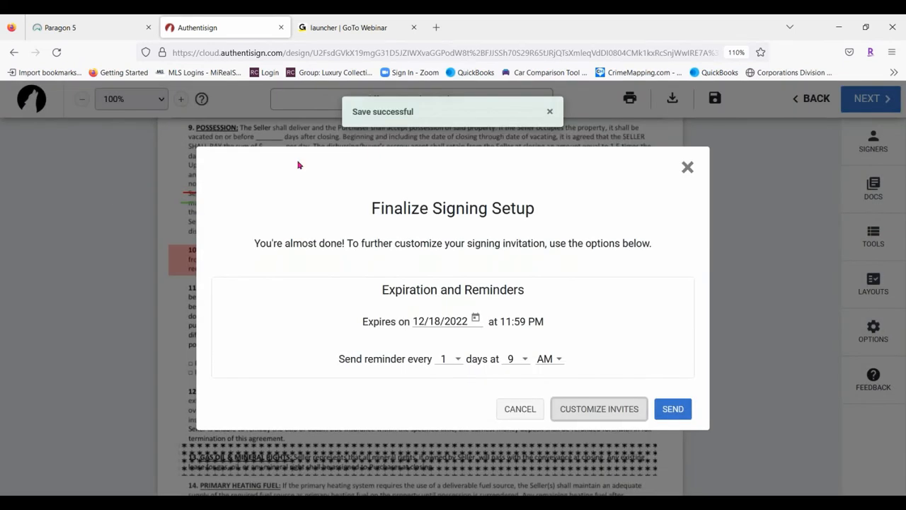
left_click(681, 415)
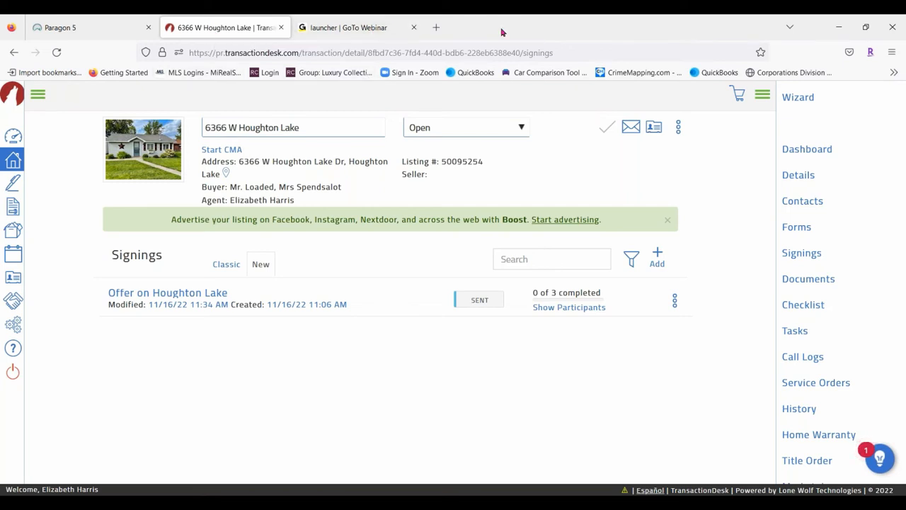
Open a new browser tab beside the Houghton Lake signings list
left_click(436, 27)
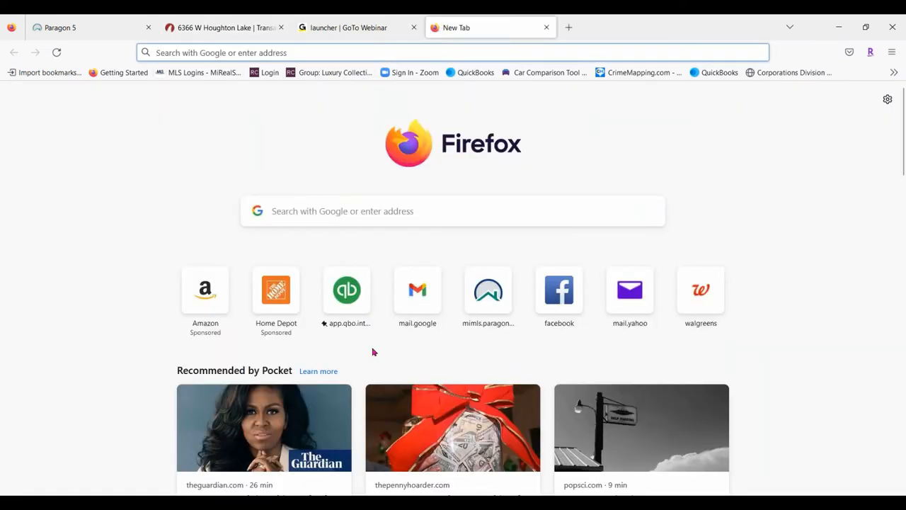
From Gmail's 'Offer on Houghton Lake' invitation, start signing and close the TransactionDesk tab
left_click(417, 292)
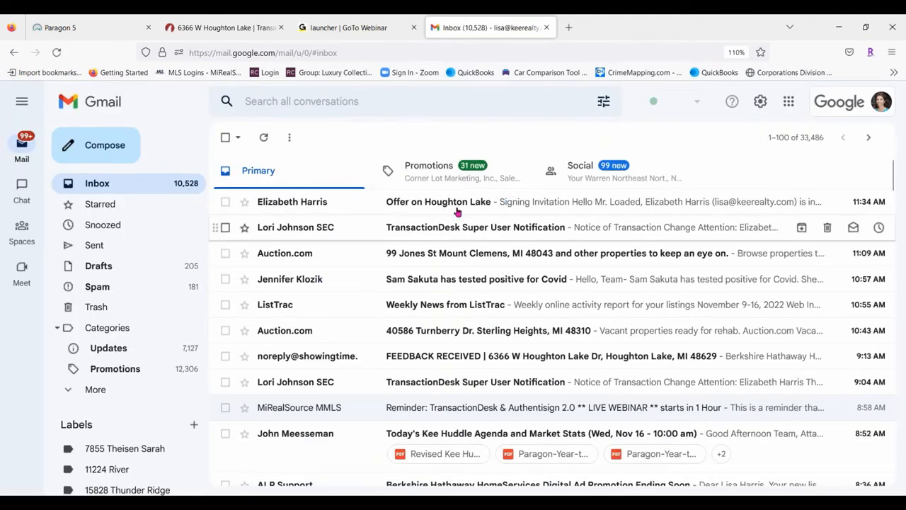
left_click(597, 204)
scroll(479, 366, "down", 3)
scroll(323, 227, "up", 1)
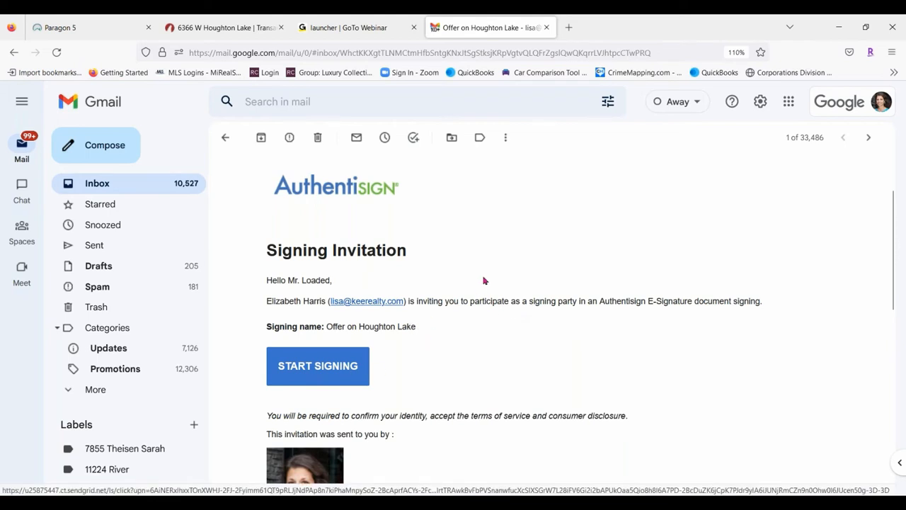
scroll(316, 238, "down", 3)
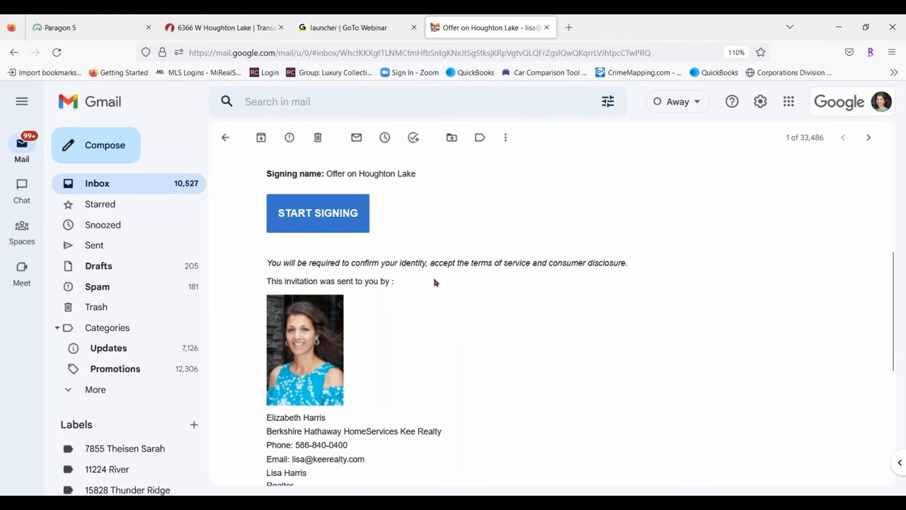
scroll(449, 259, "down", 2)
scroll(484, 247, "down", 2)
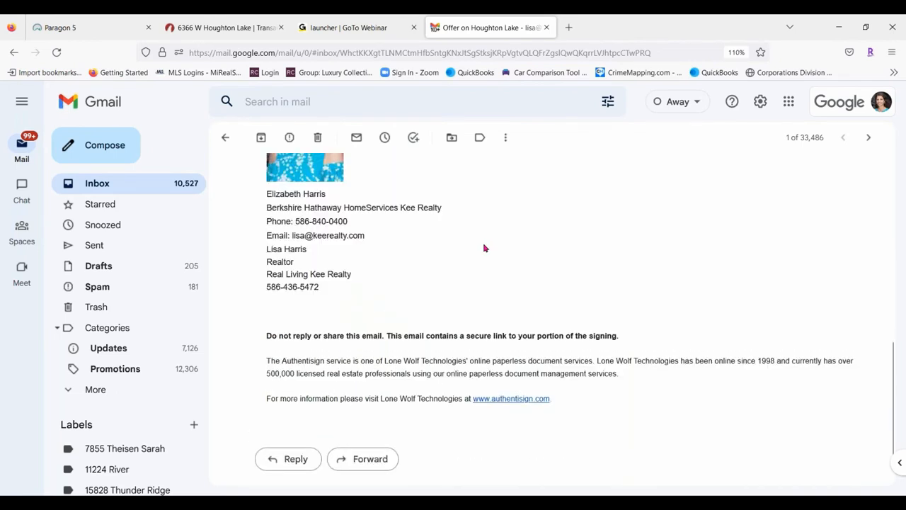
scroll(411, 245, "up", 5)
left_click(325, 297)
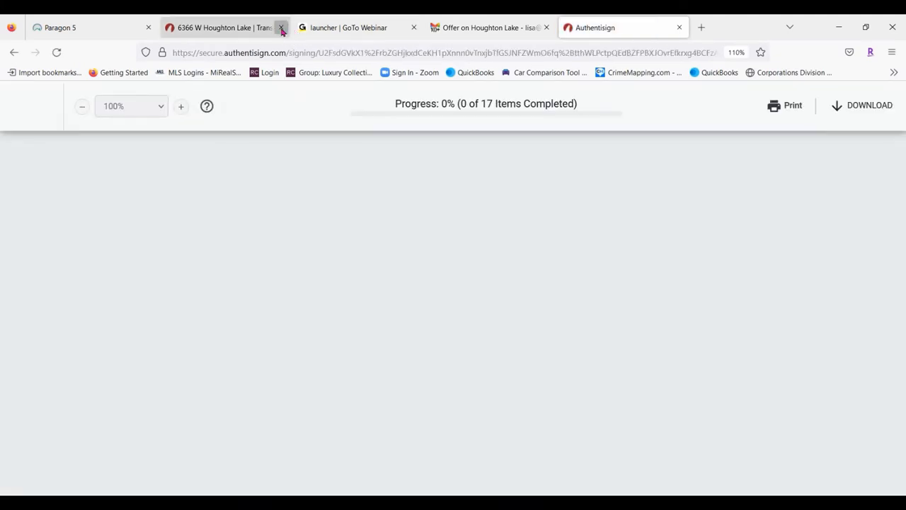
left_click(281, 27)
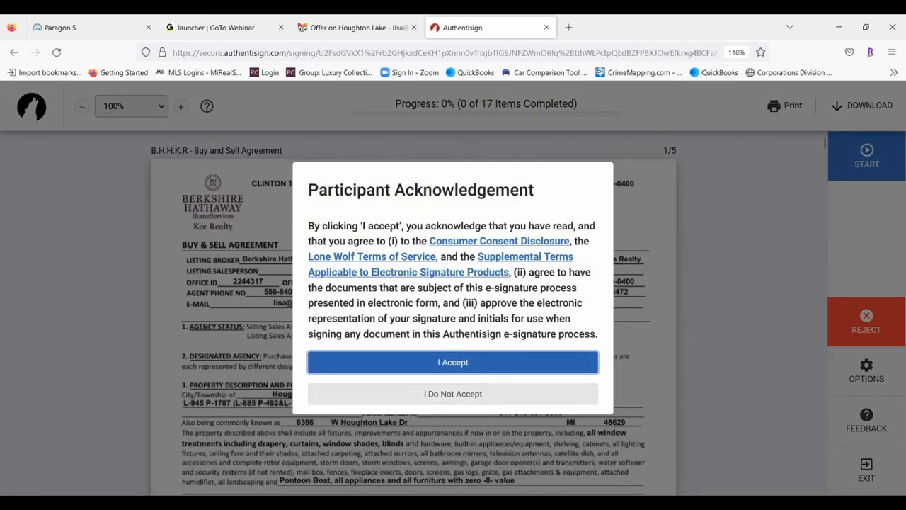
Accept the signing terms, start the guided signing and select the first initials field on page 1
left_click(462, 372)
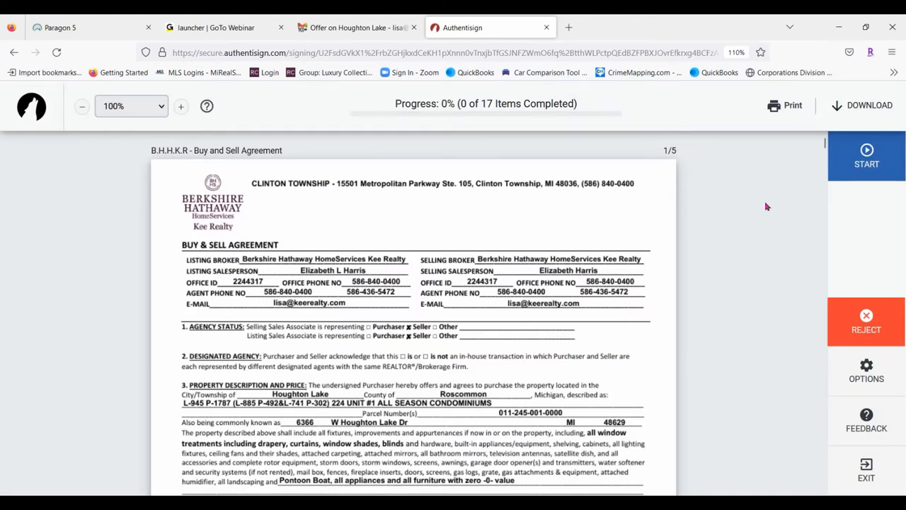
scroll(620, 242, "down", 1)
scroll(730, 277, "down", 20)
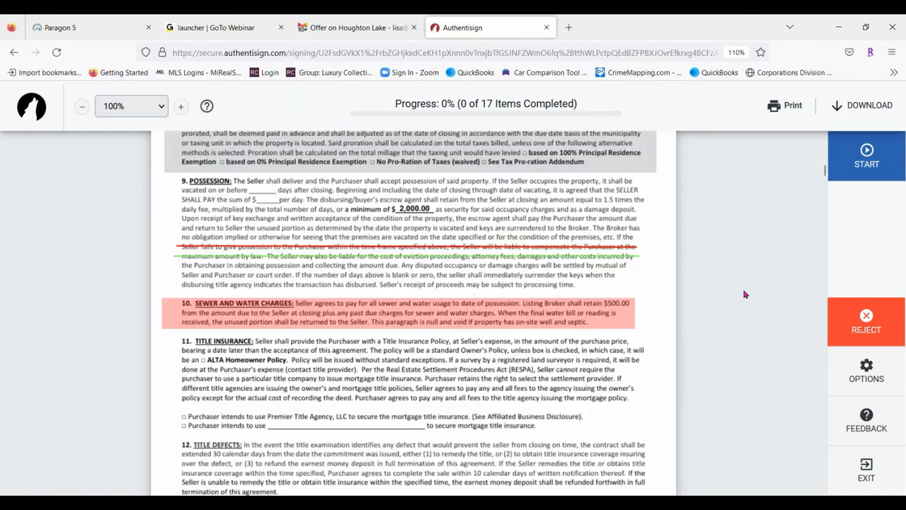
scroll(734, 311, "up", 20)
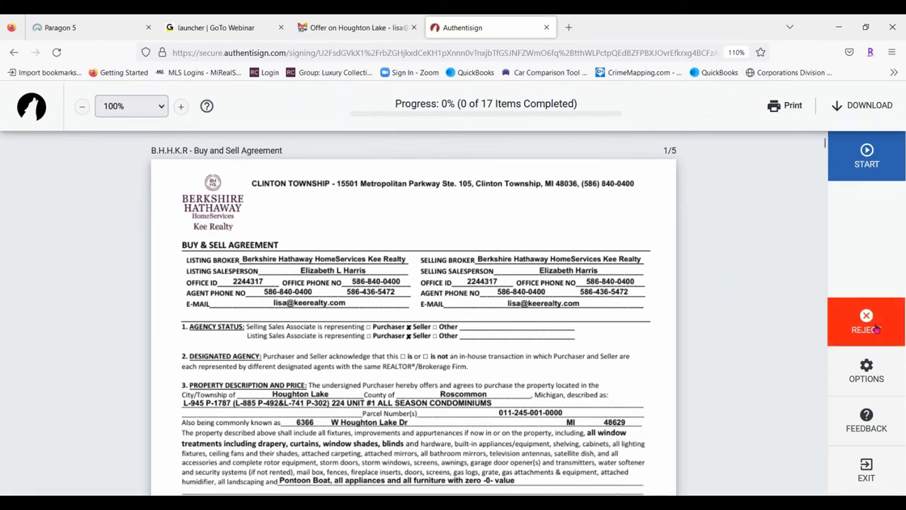
left_click(874, 370)
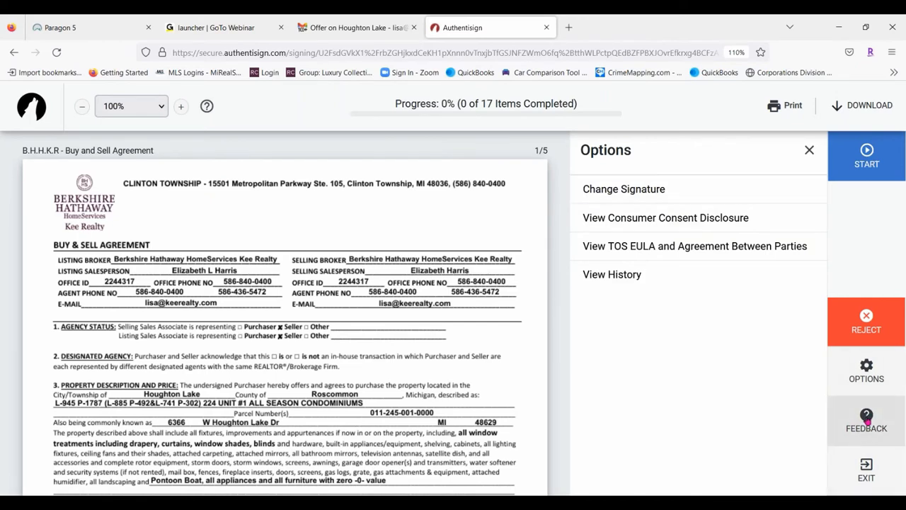
left_click(867, 368)
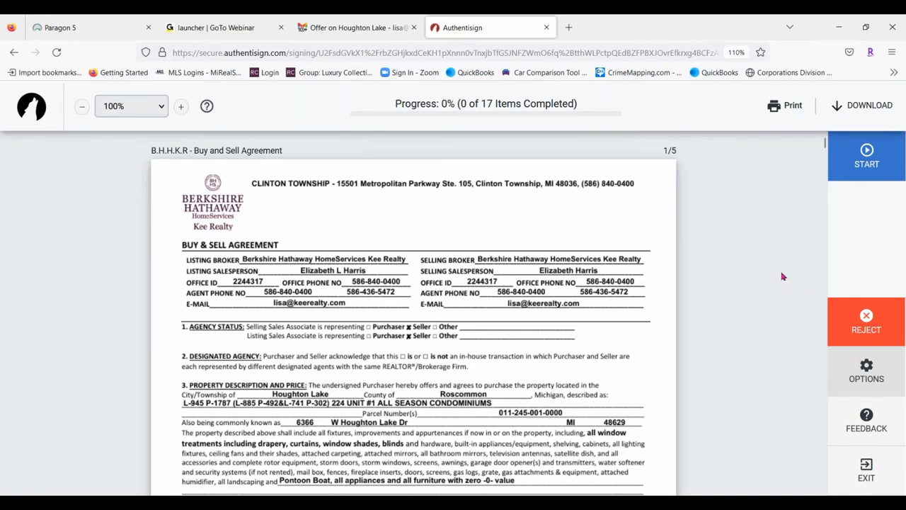
left_click(867, 155)
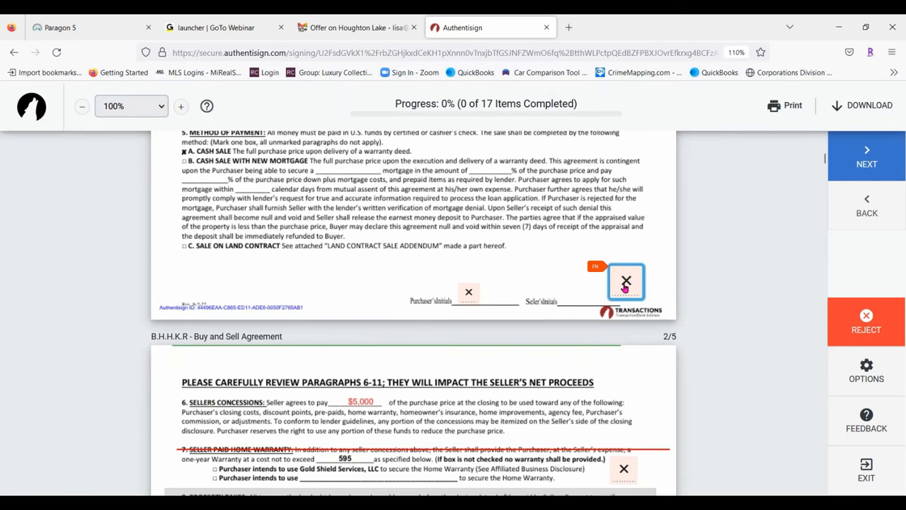
left_click(624, 286)
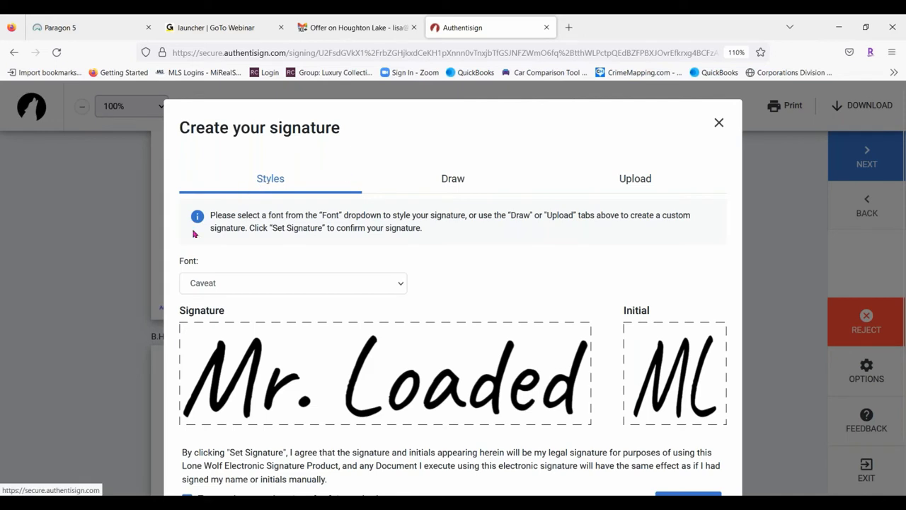
Preview the signature in Rouge Script, Sue Ellen Francisco and Tangerine, ending on Kristi
left_click(260, 287)
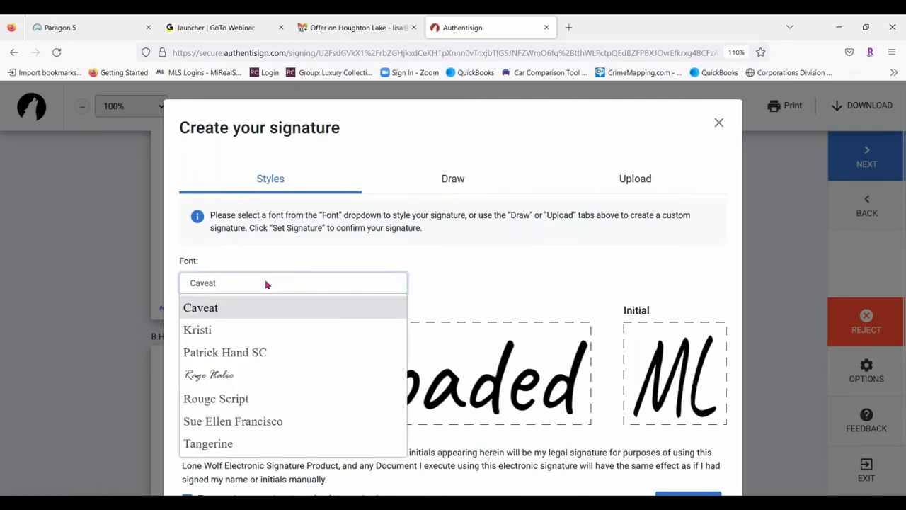
left_click(258, 398)
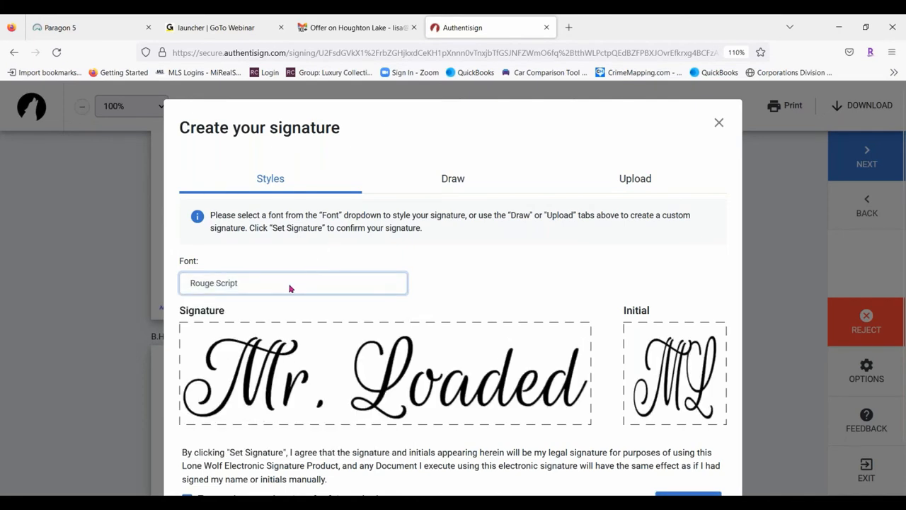
left_click(289, 289)
left_click(245, 424)
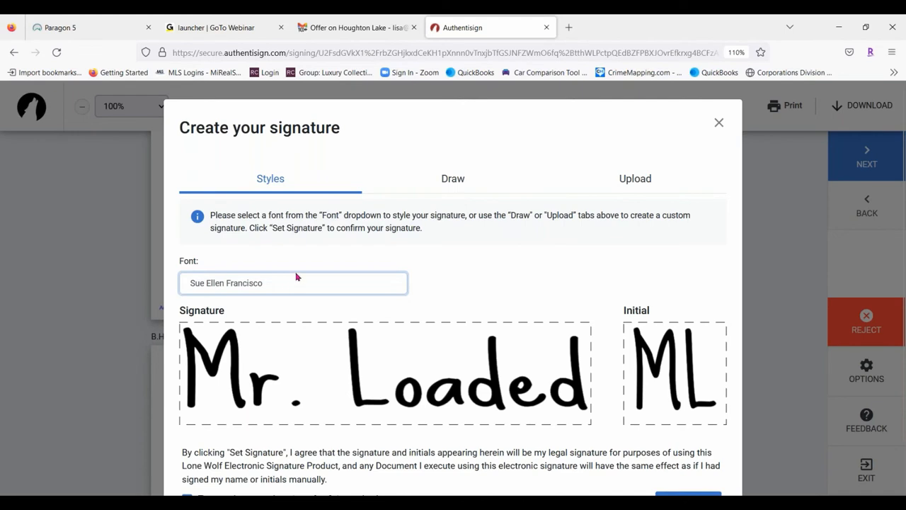
scroll(279, 274, "down", 1)
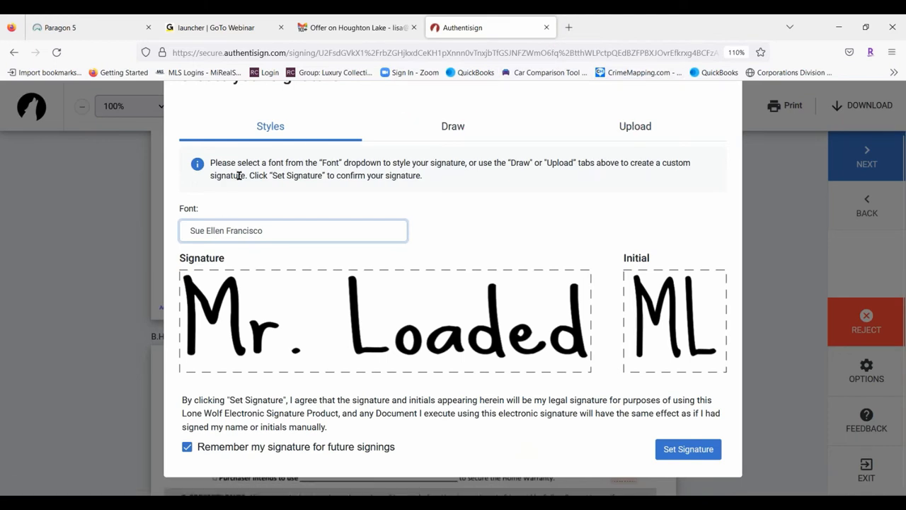
left_click(342, 228)
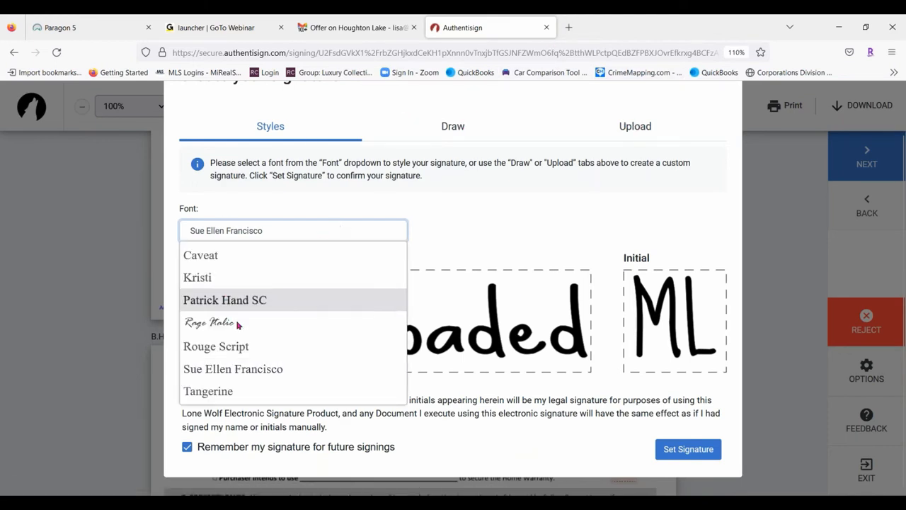
left_click(253, 394)
left_click(330, 230)
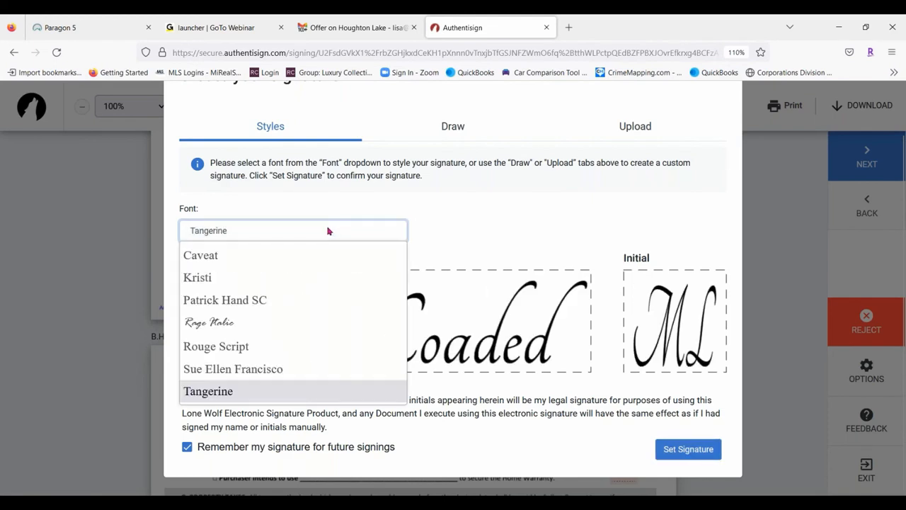
left_click(227, 278)
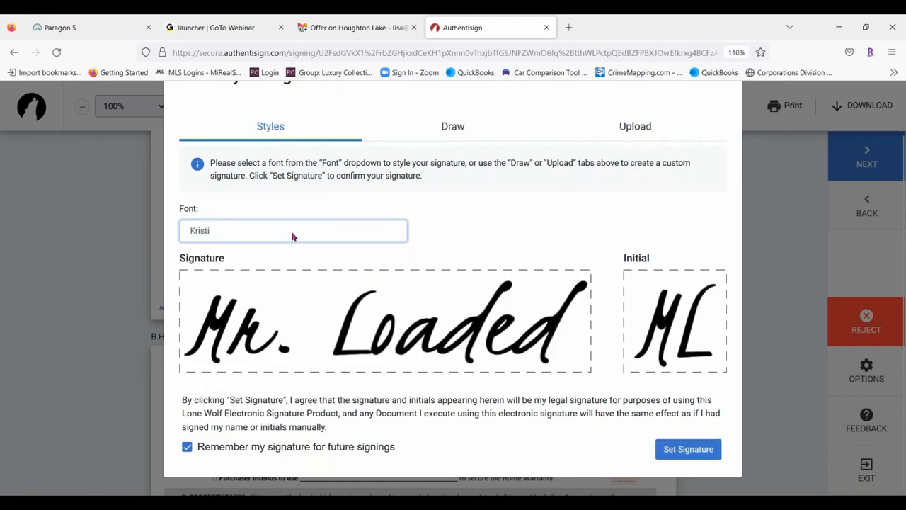
Hand-draw the signature and initials on the Draw tab
left_click(451, 135)
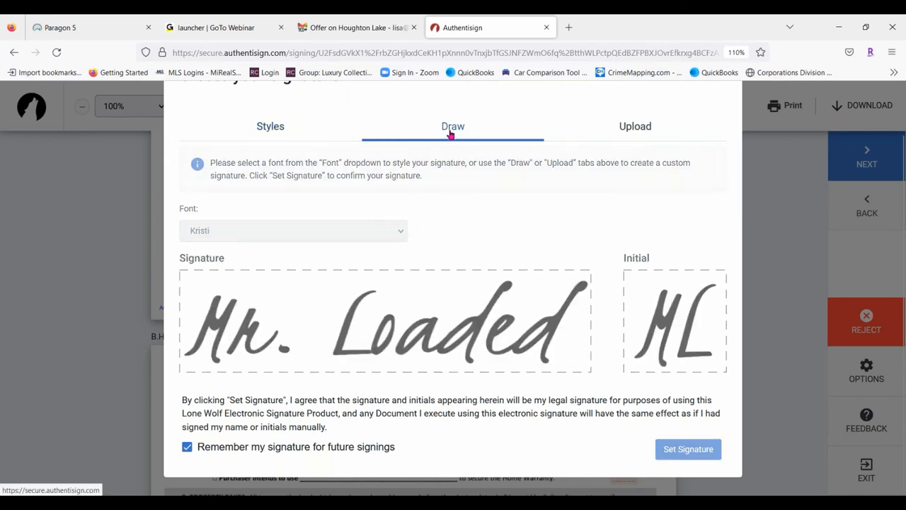
scroll(388, 129, "up", 1)
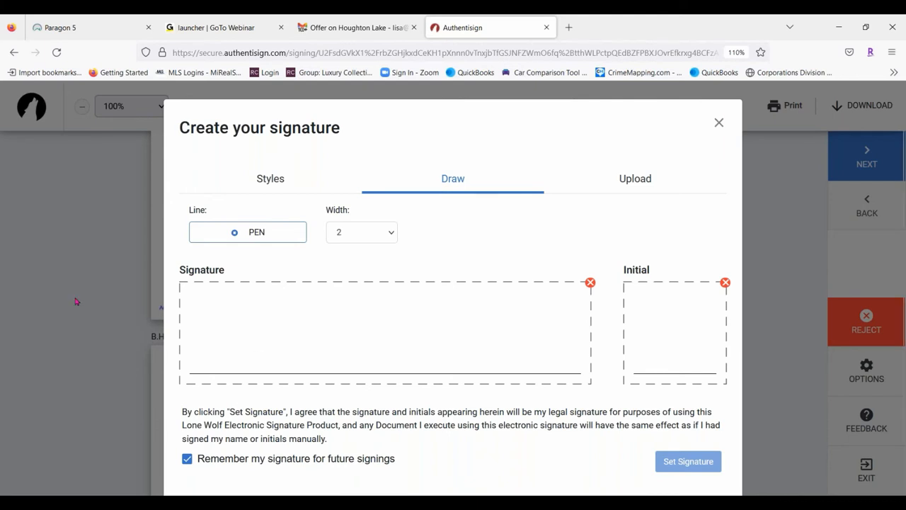
mouse_move(196, 312)
left_mouse_down()
mouse_move(239, 323)
mouse_move(267, 305)
mouse_move(282, 356)
left_mouse_up()
left_click(290, 349)
mouse_move(306, 306)
left_mouse_down()
mouse_move(383, 293)
mouse_move(333, 353)
mouse_move(360, 354)
mouse_move(385, 338)
mouse_move(379, 352)
mouse_move(446, 331)
mouse_move(499, 359)
left_mouse_up()
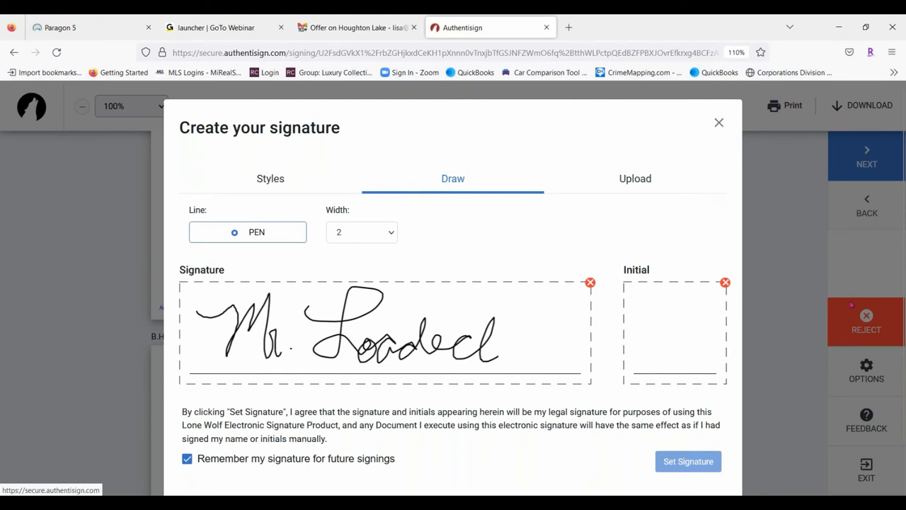
mouse_move(626, 311)
left_mouse_down()
mouse_move(642, 308)
mouse_move(671, 337)
mouse_move(697, 311)
left_mouse_up()
Clear and redraw the signature, then set the drawn signature and initials
scroll(581, 281, "down", 1)
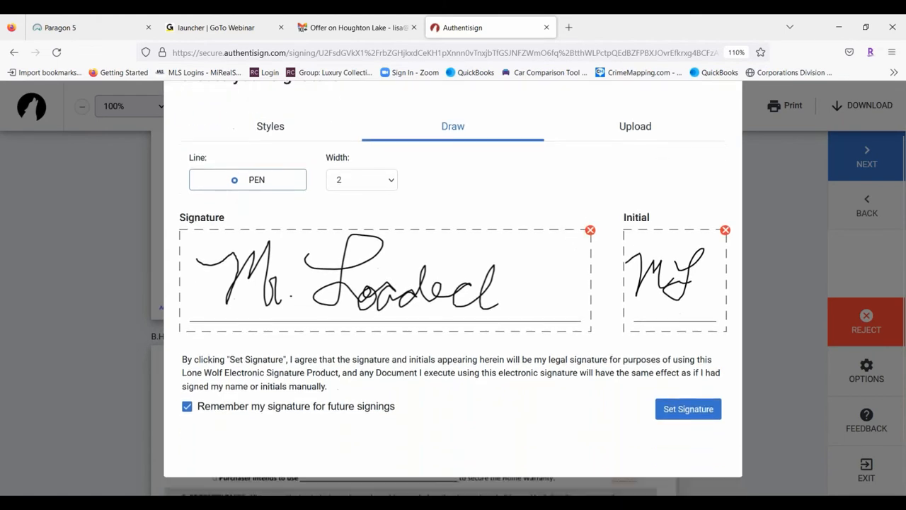
scroll(572, 402, "up", 1)
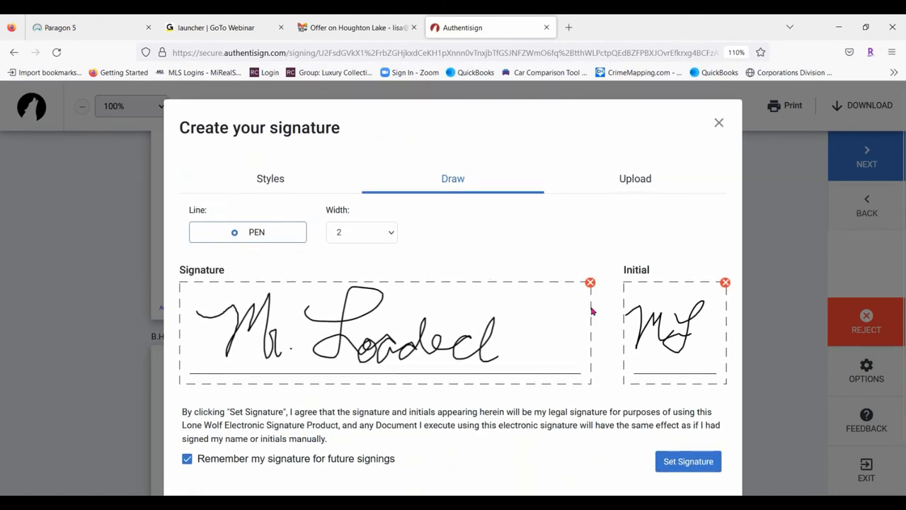
left_click(590, 282)
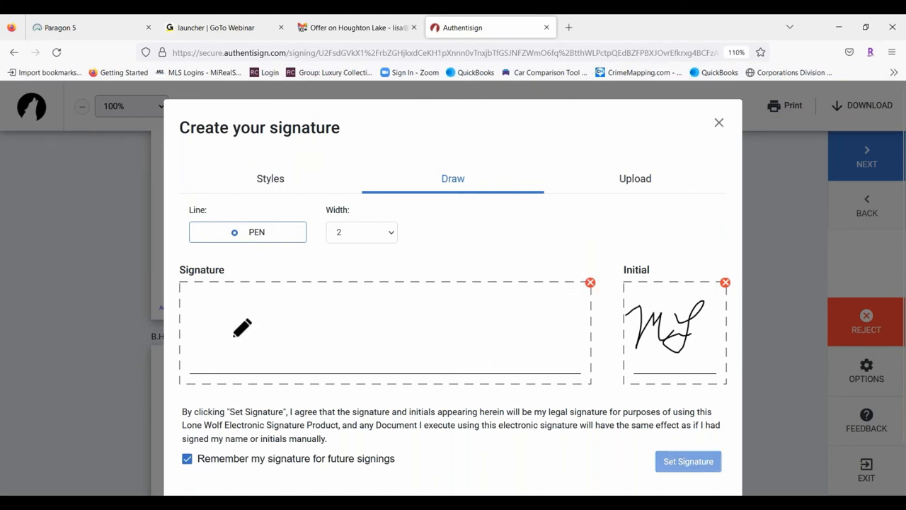
mouse_move(201, 312)
left_mouse_down()
mouse_move(211, 362)
mouse_move(243, 323)
mouse_move(265, 333)
mouse_move(274, 351)
mouse_move(349, 300)
mouse_move(361, 344)
mouse_move(380, 336)
mouse_move(409, 349)
mouse_move(430, 307)
mouse_move(456, 354)
mouse_move(556, 358)
left_mouse_up()
left_click(286, 349)
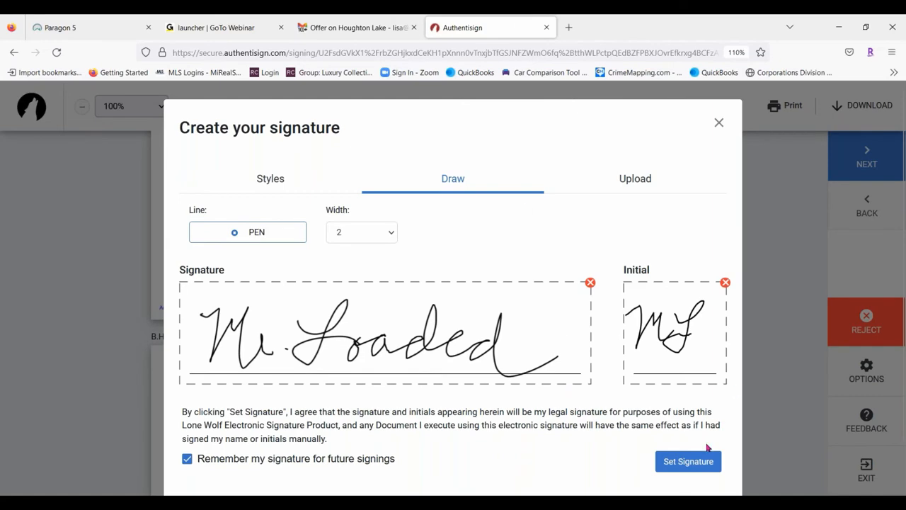
left_click(688, 461)
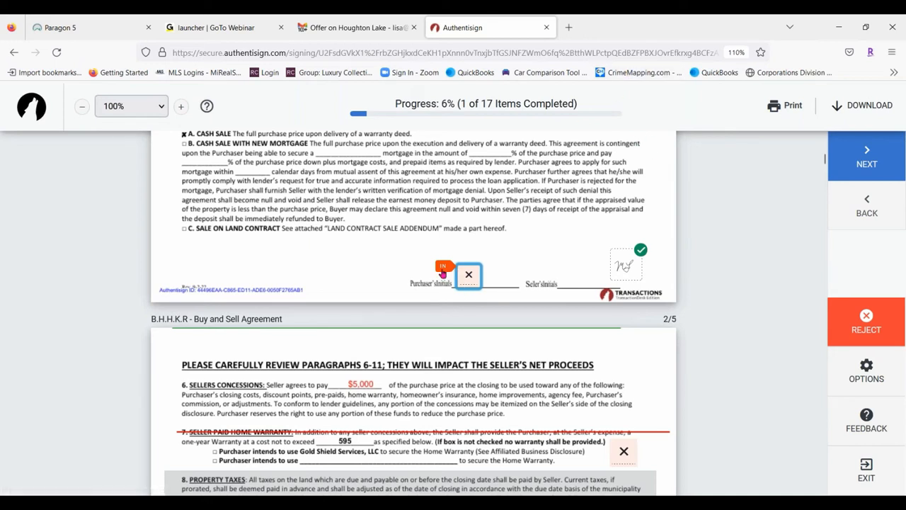
Initial the warranty, private roads, seller's disclosure and legal counsel pages; sign the receipt acknowledgement
left_click(476, 277)
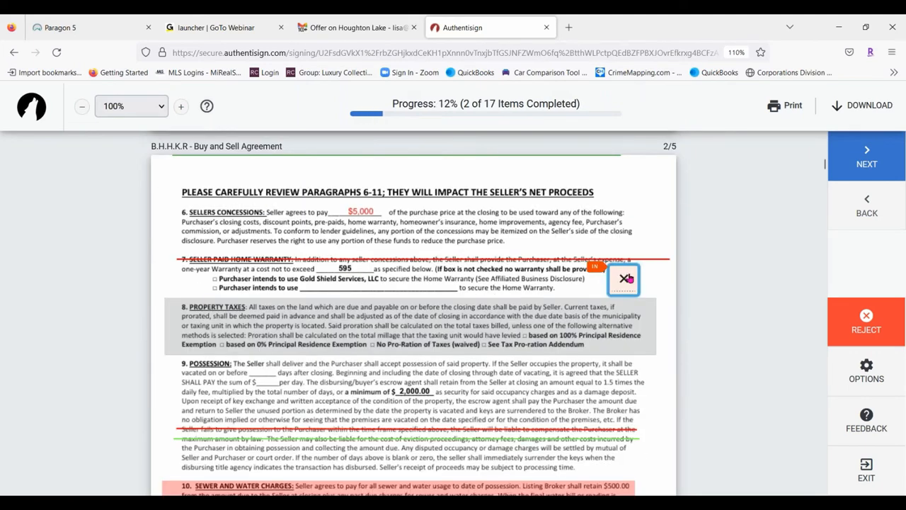
left_click(628, 279)
left_click(626, 283)
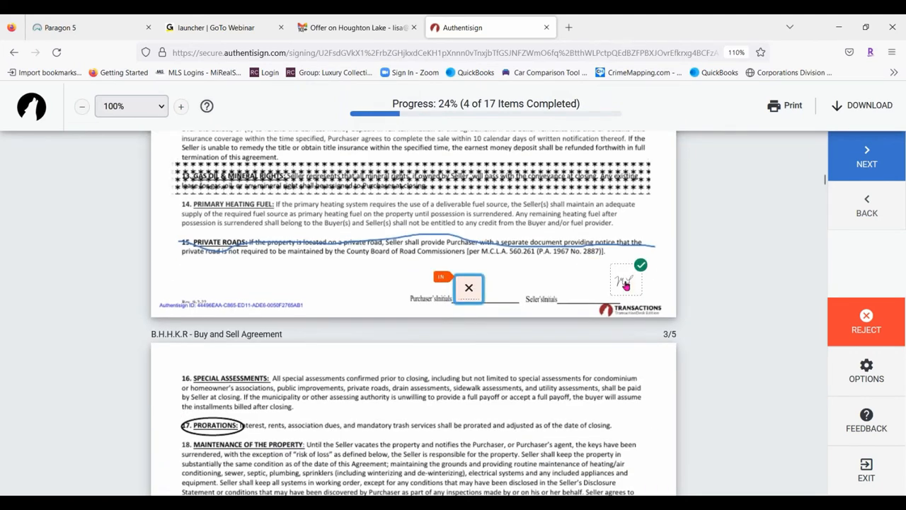
left_click(464, 287)
left_click(626, 282)
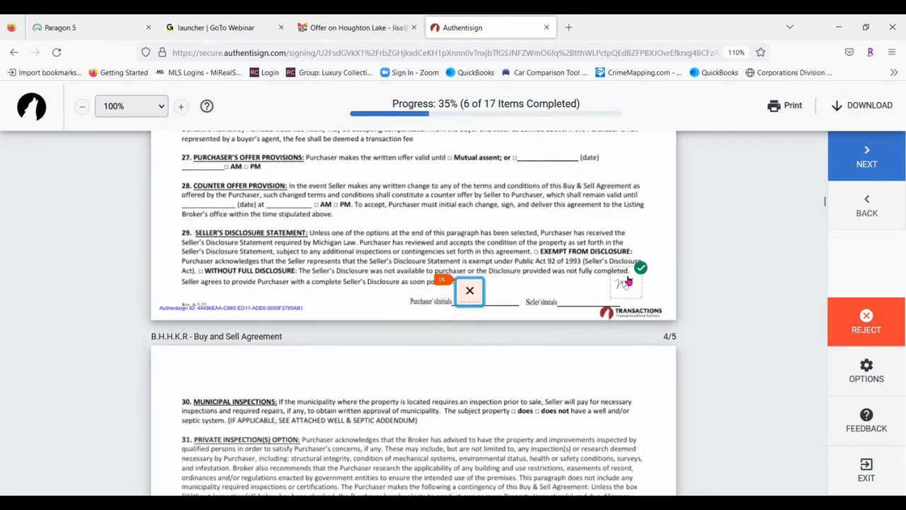
left_click(469, 284)
left_click(627, 282)
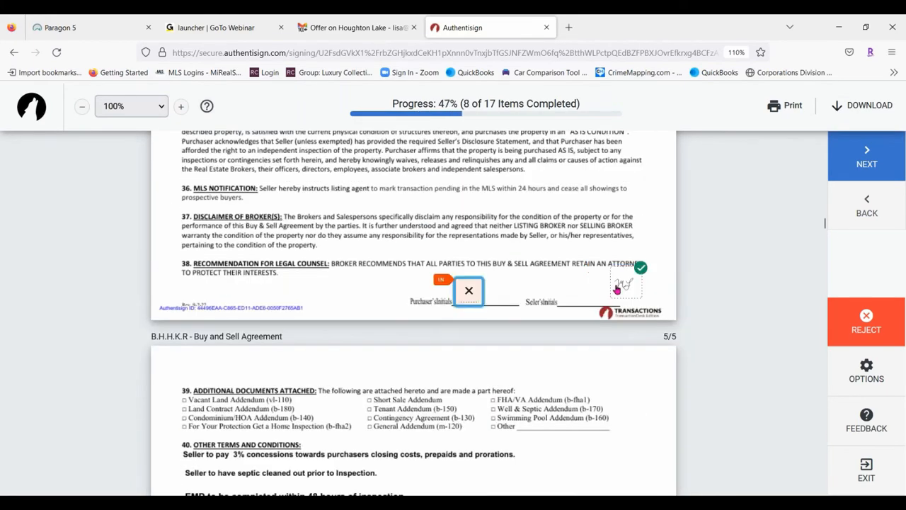
left_click(470, 283)
left_click(341, 291)
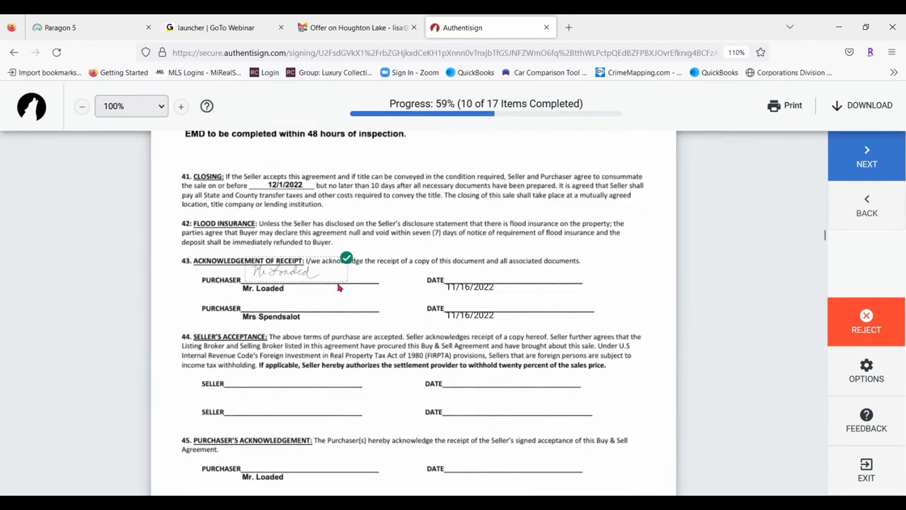
left_click(627, 281)
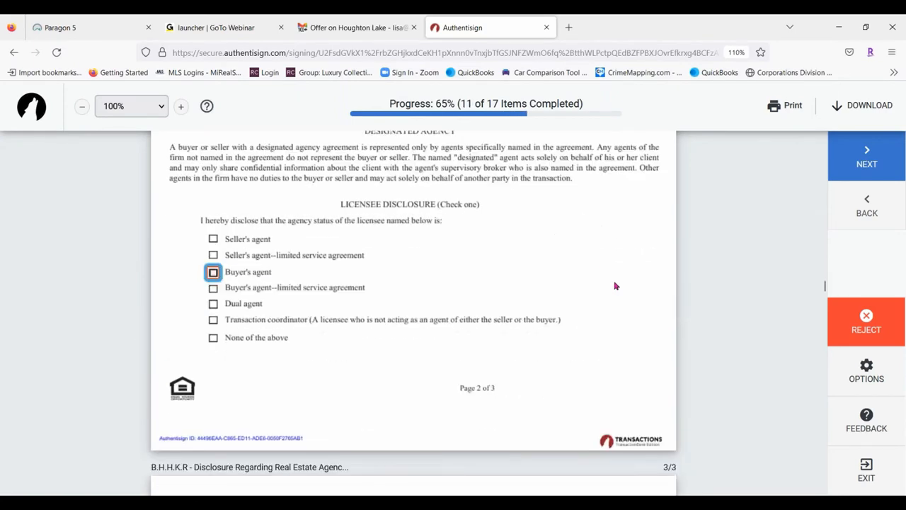
Mark the licensee as buyer's agent, sign the agency disclosure and the purchaser line
left_click(212, 273)
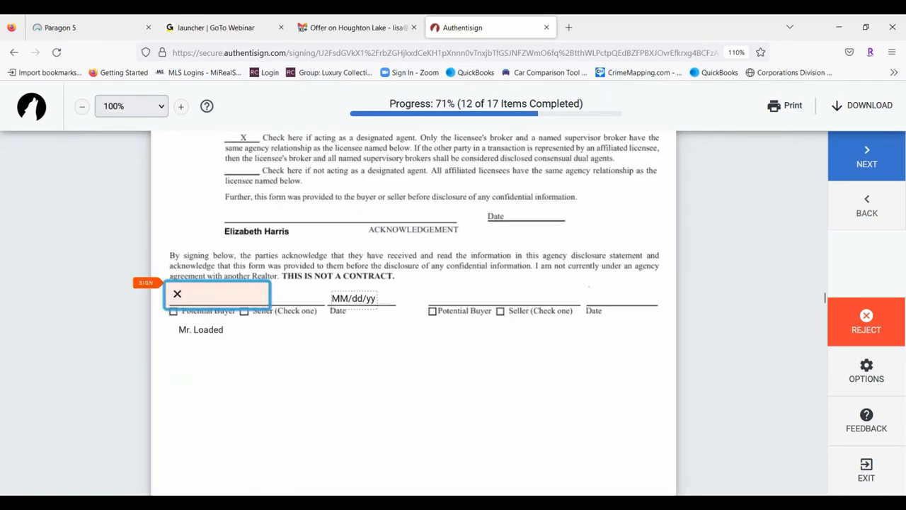
left_click(257, 278)
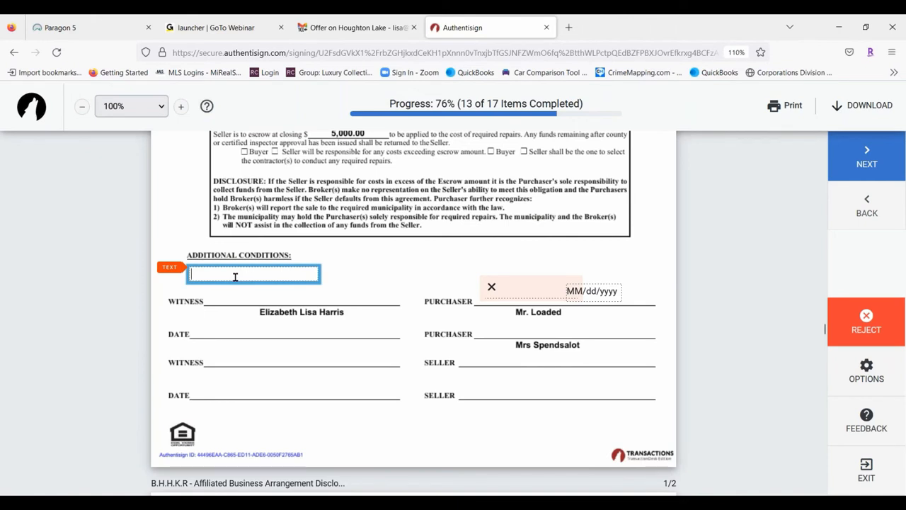
type("jlkfsdjsdfjl")
left_click(499, 281)
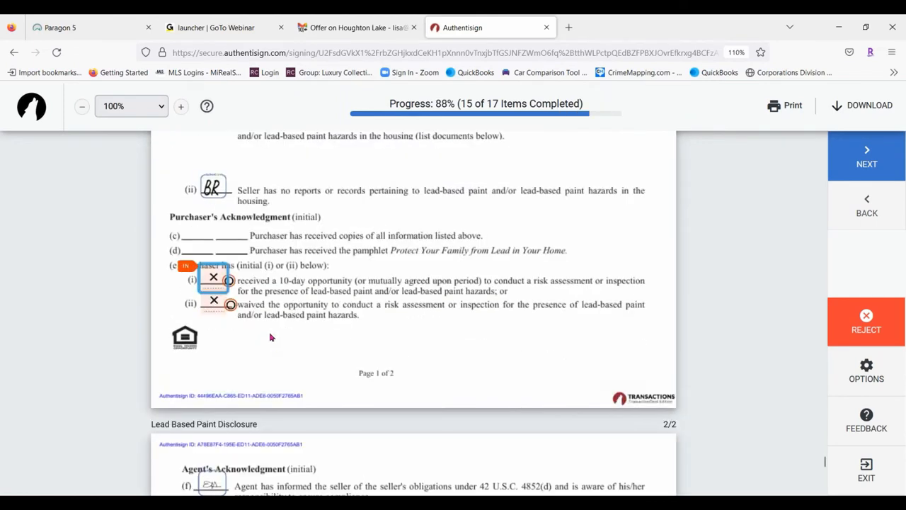
Choose lead-paint option (ii), waiving the inspection
left_click(231, 283)
left_click(232, 284)
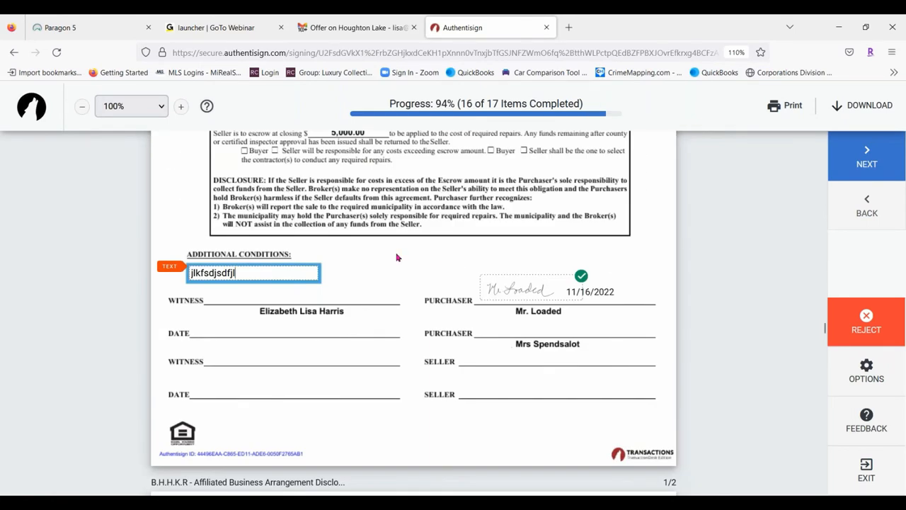
scroll(396, 258, "down", 5)
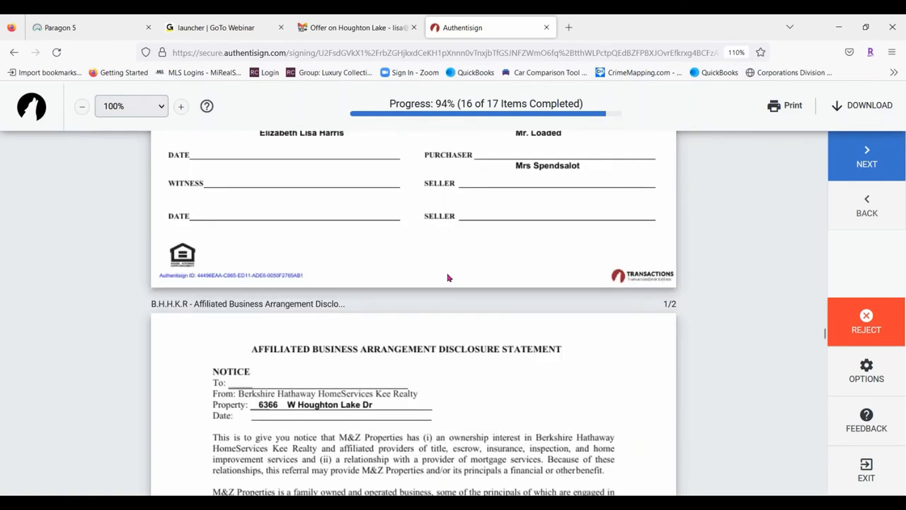
scroll(447, 277, "up", 10)
scroll(396, 276, "down", 15)
scroll(368, 271, "down", 10)
scroll(369, 279, "up", 10)
scroll(368, 278, "down", 15)
scroll(368, 276, "up", 6)
scroll(368, 276, "up", 15)
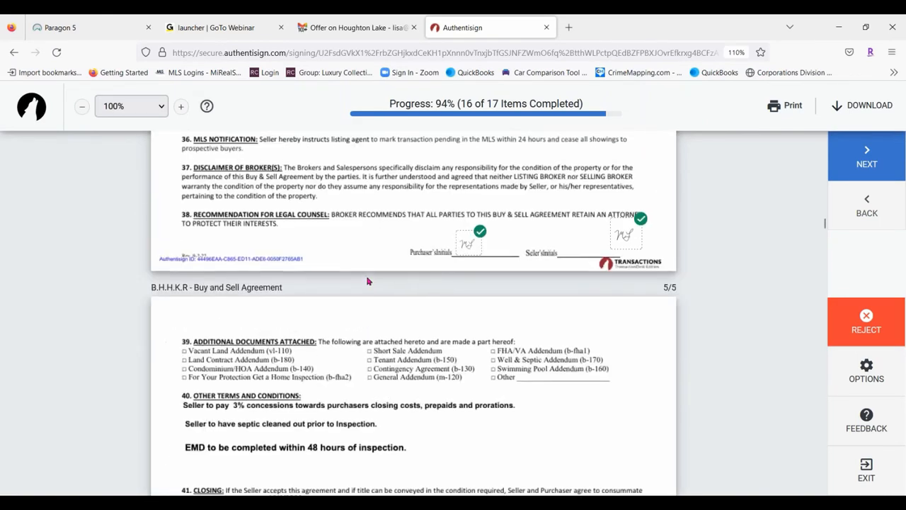
scroll(368, 281, "up", 5)
scroll(369, 347, "down", 10)
scroll(368, 347, "down", 20)
scroll(339, 367, "down", 15)
scroll(343, 340, "up", 5)
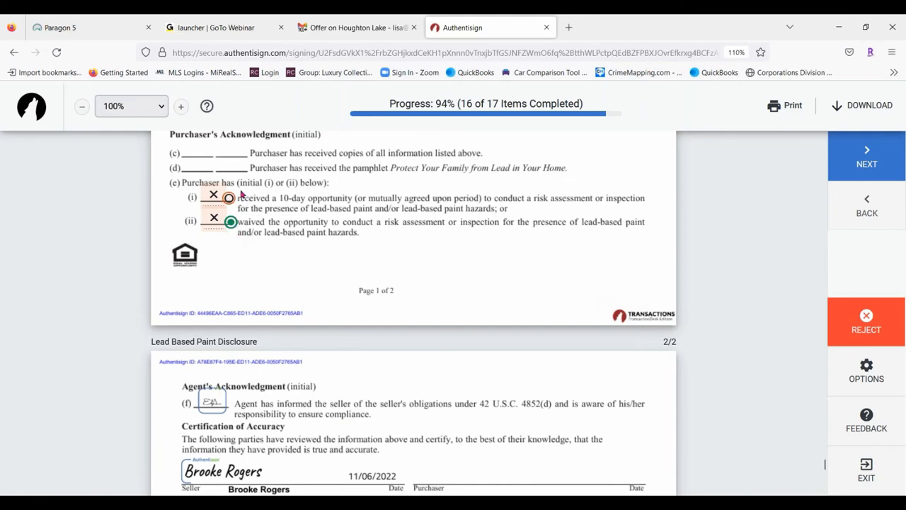
Initial the chosen lead-paint option, complete the signing and close the signing page
left_click(214, 196)
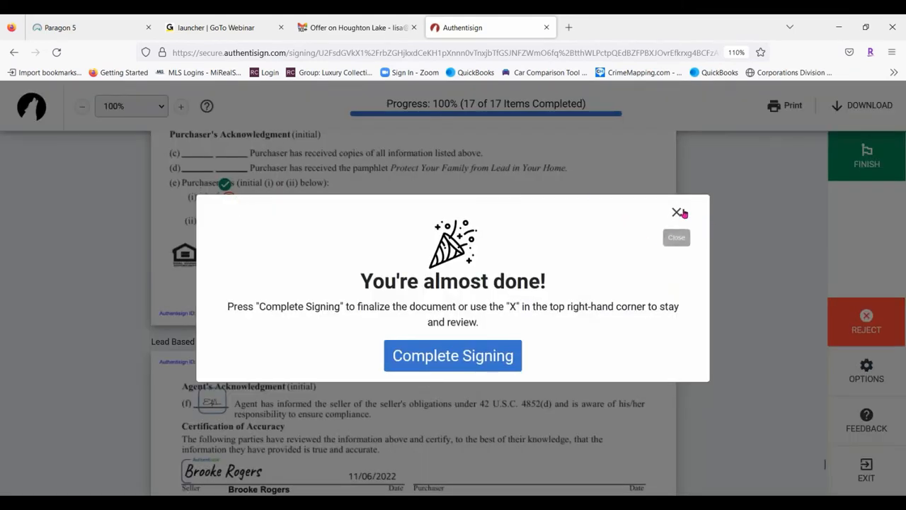
left_click(439, 357)
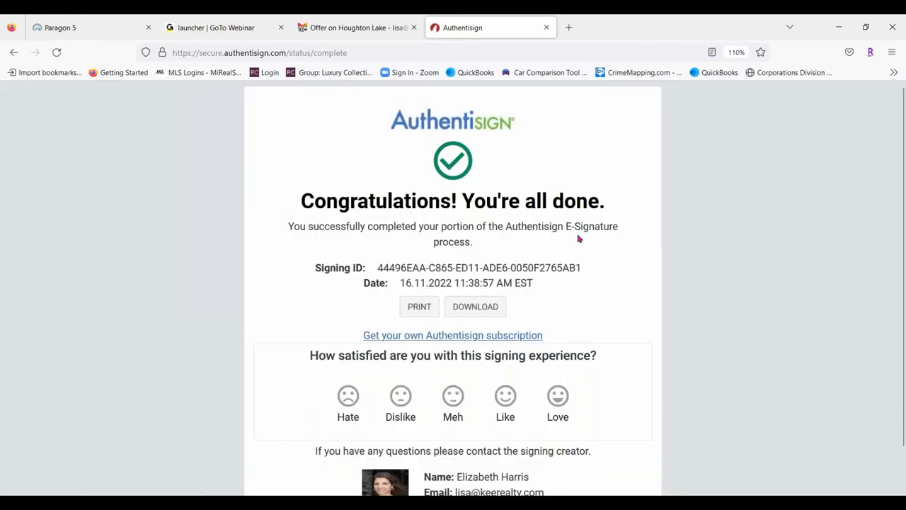
left_click(548, 28)
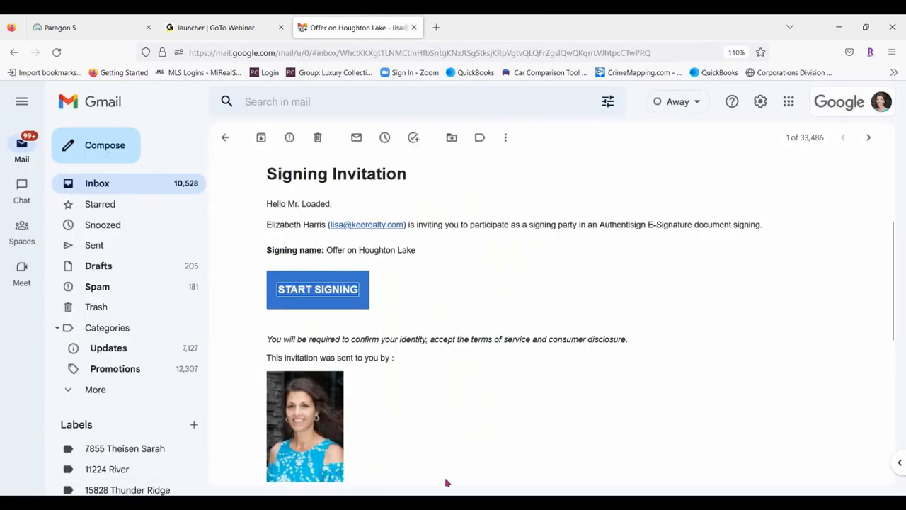
Read the 'Signing updated' confirmation, then open the newest 'Offer on Houghton Lake' invitation
left_click(123, 187)
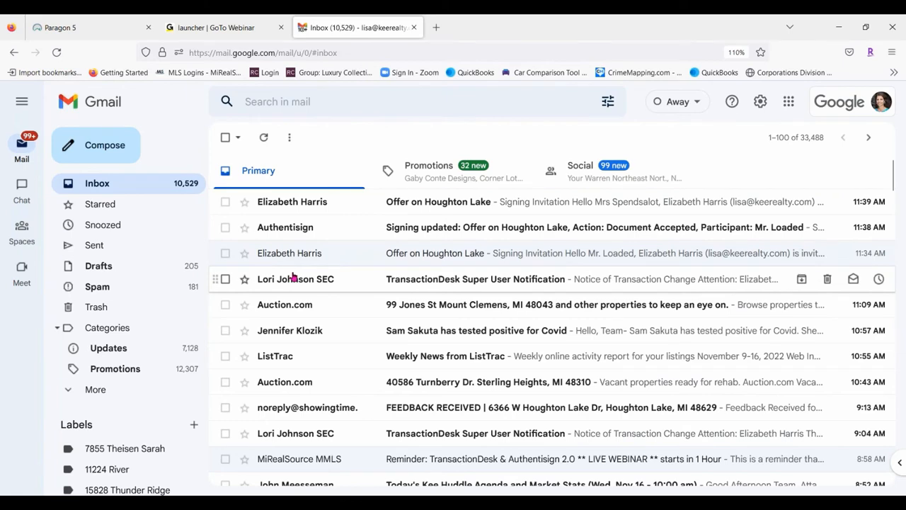
left_click(589, 230)
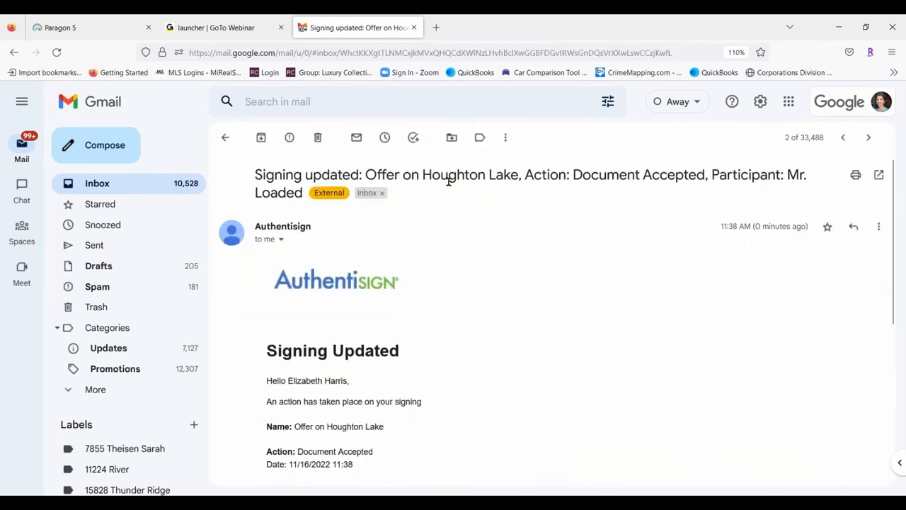
scroll(486, 240, "down", 5)
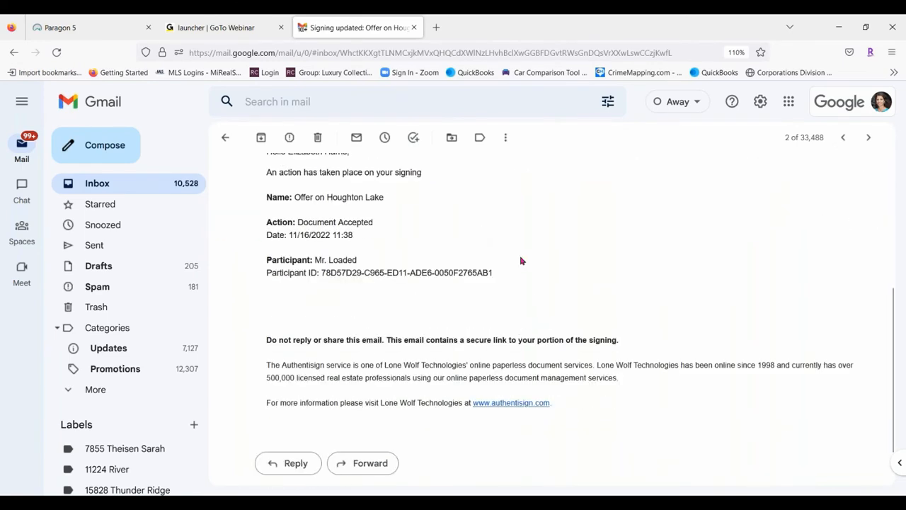
scroll(528, 229, "up", 3)
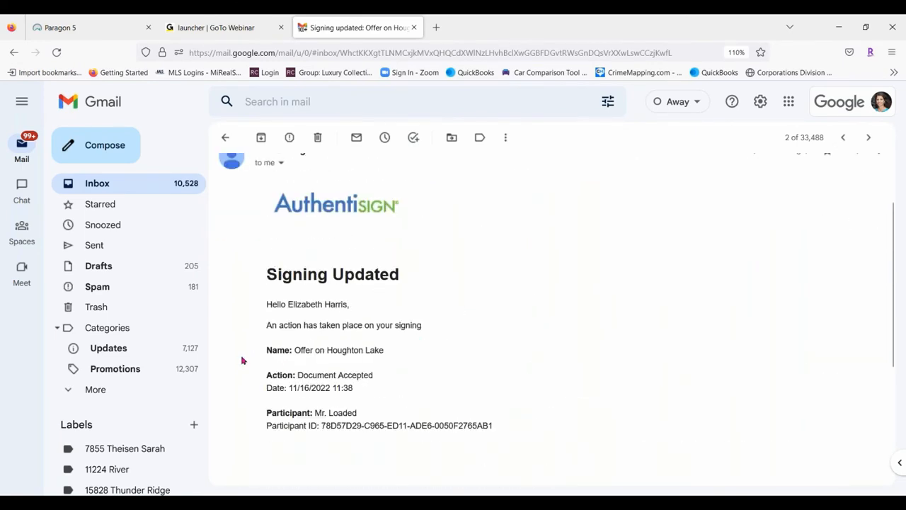
scroll(583, 302, "down", 3)
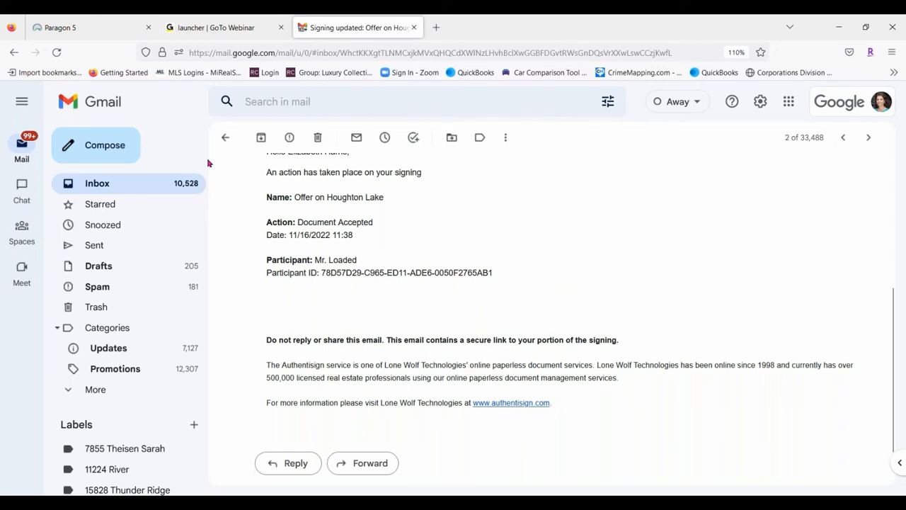
left_click(225, 138)
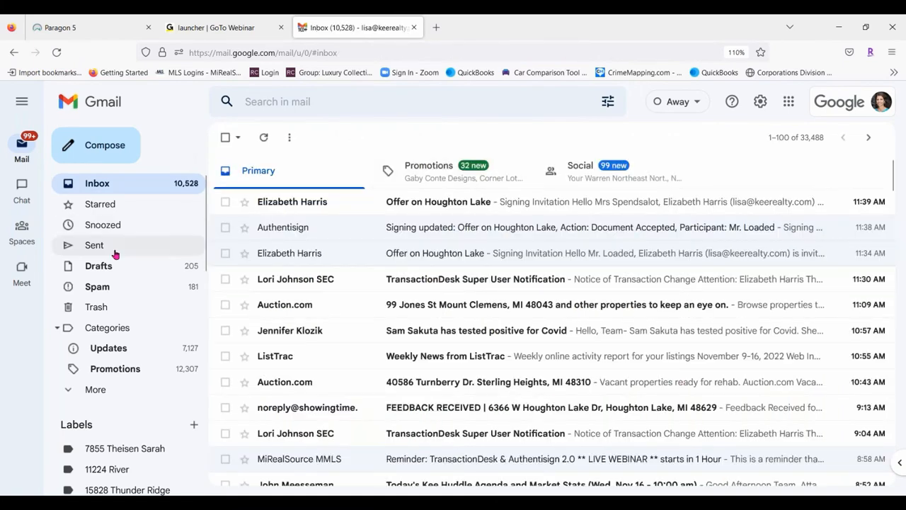
left_click(536, 209)
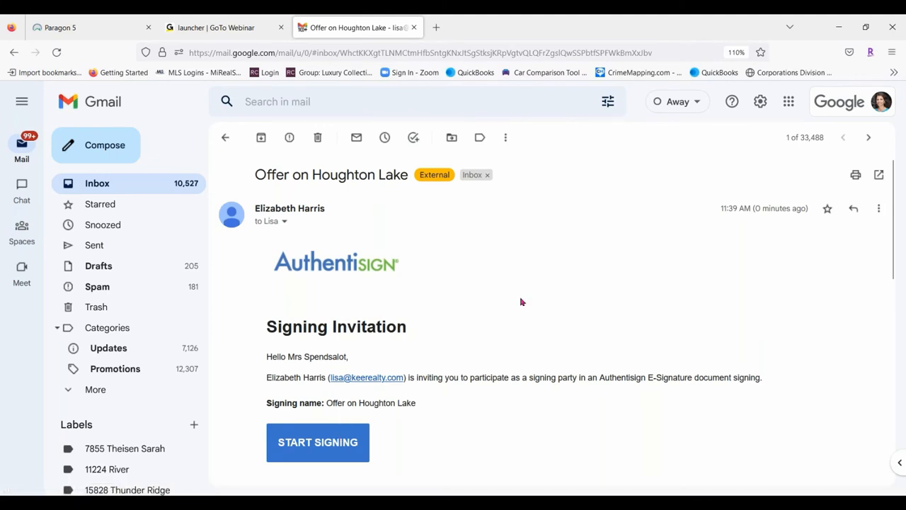
Start the second purchaser's signing, accept the terms, and adopt a Rage Italic signature and initials
left_click(309, 444)
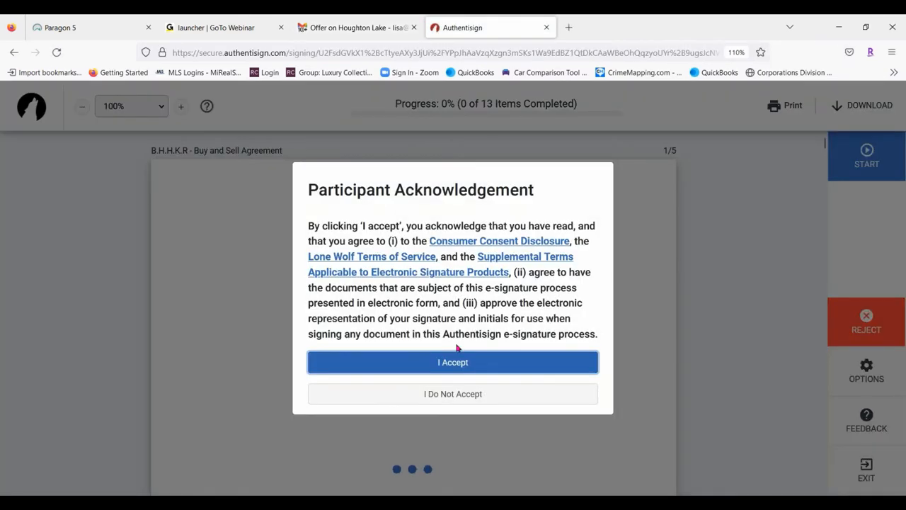
left_click(454, 362)
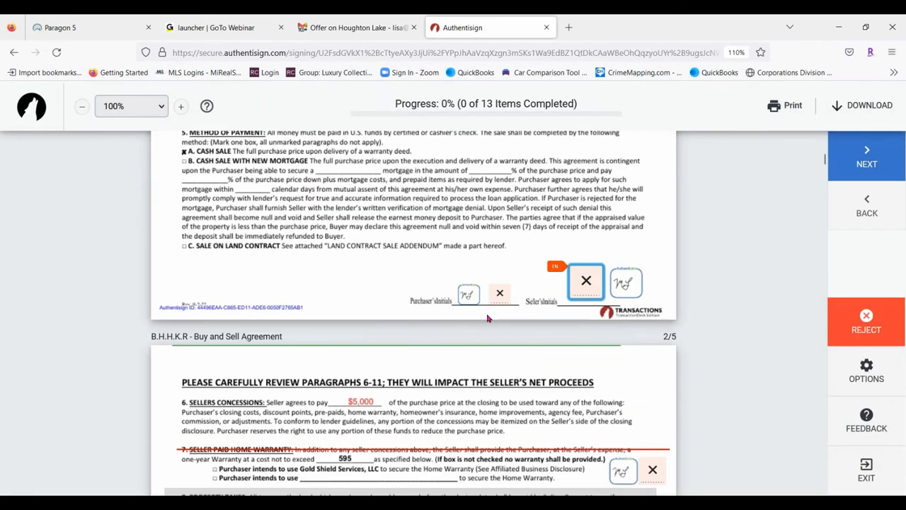
left_click(599, 284)
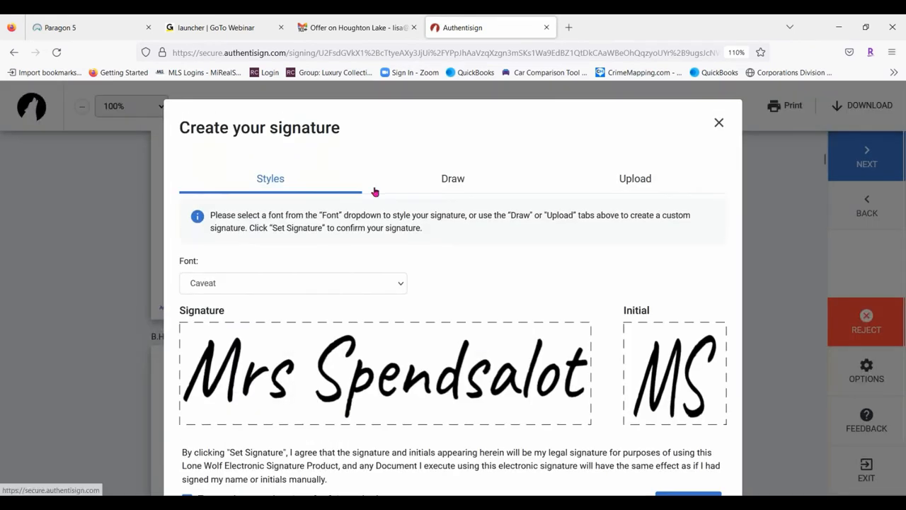
left_click(259, 284)
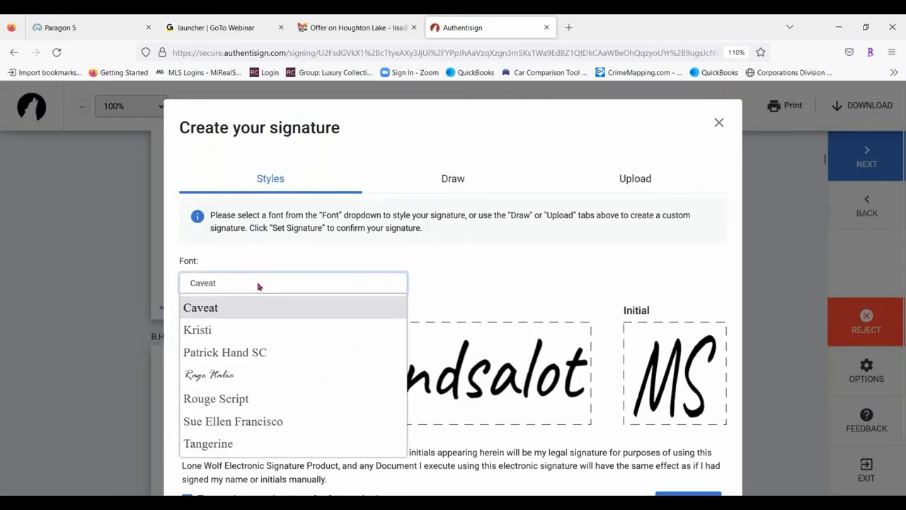
left_click(218, 374)
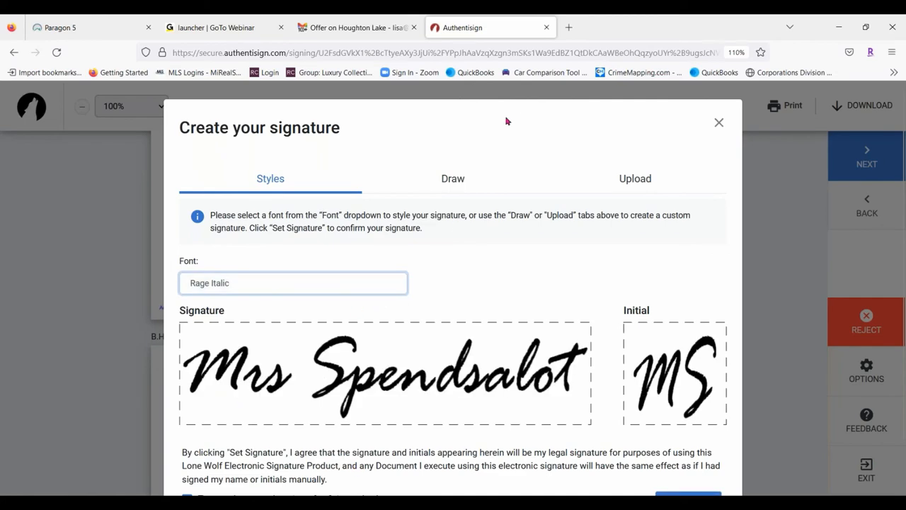
scroll(543, 394, "down", 1)
left_click(684, 450)
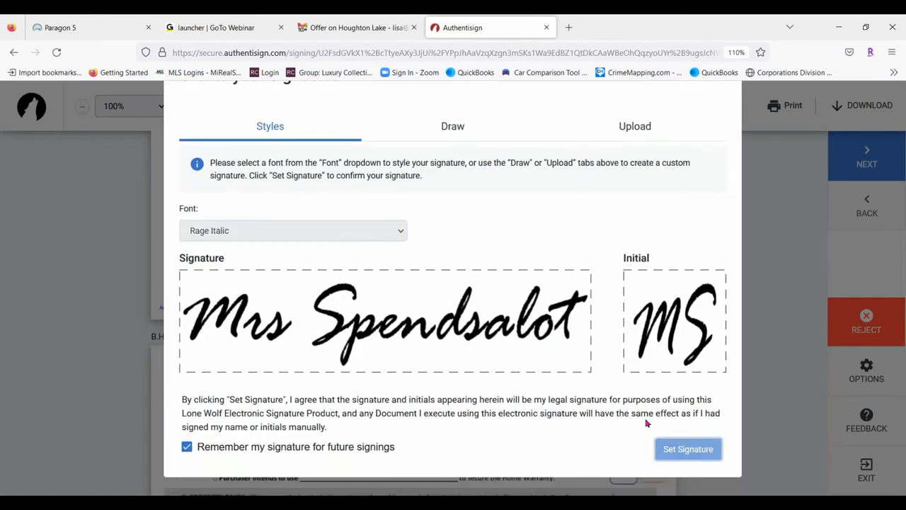
Initial each required field, including the seller's disclosure and legal counsel pages
left_click(652, 281)
left_click(586, 291)
left_click(505, 281)
left_click(586, 284)
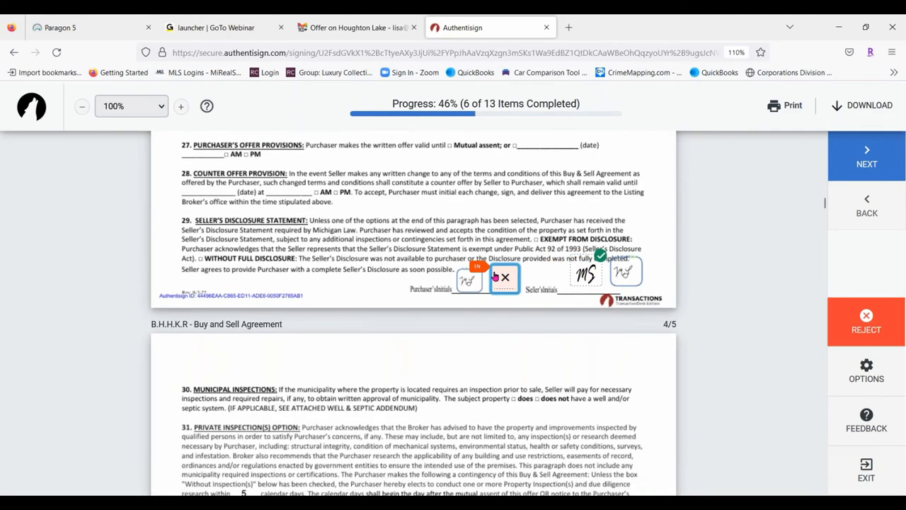
left_click(589, 280)
left_click(602, 280)
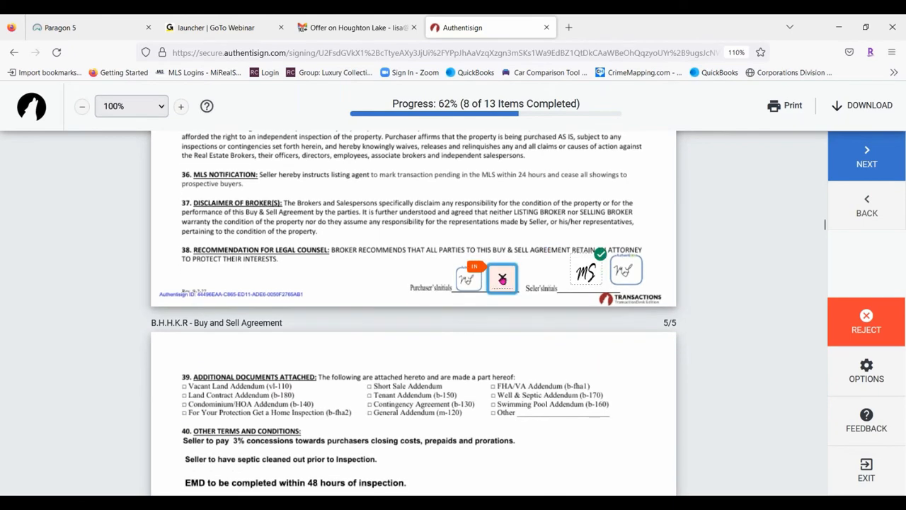
left_click(500, 282)
Sign the acknowledgement of receipt and remaining purchaser signatures, submit the offer, and close the signing tab
left_click(318, 286)
left_click(585, 287)
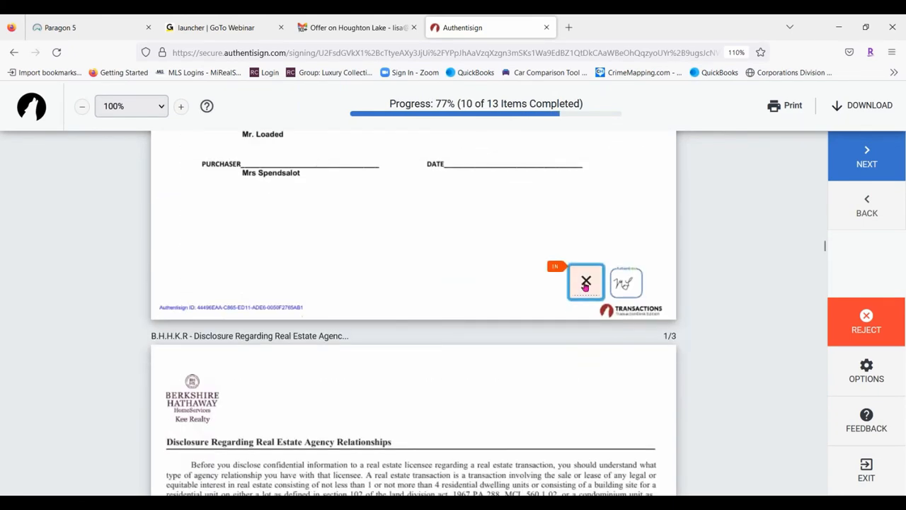
left_click(510, 276)
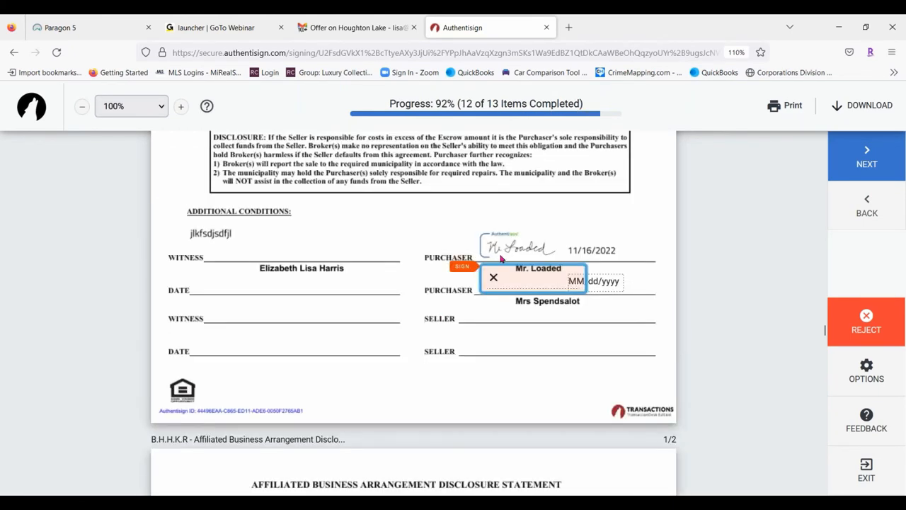
left_click(521, 277)
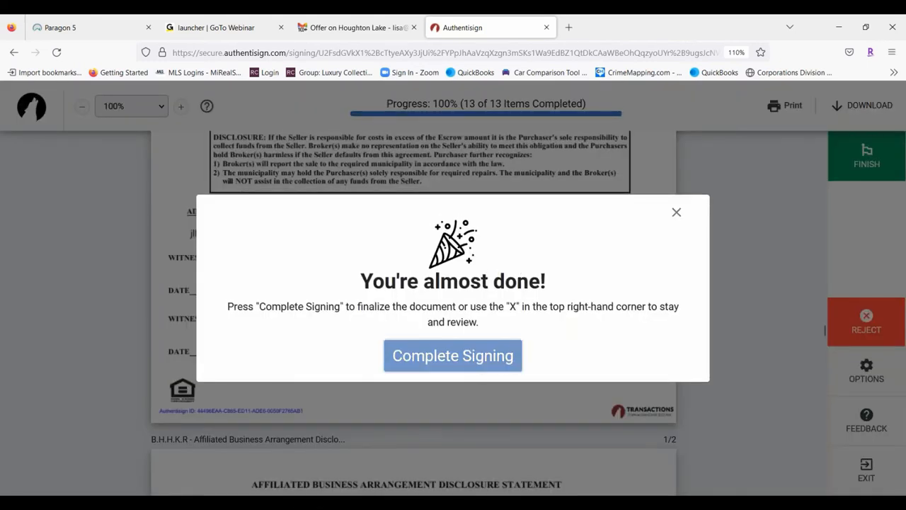
left_click(475, 361)
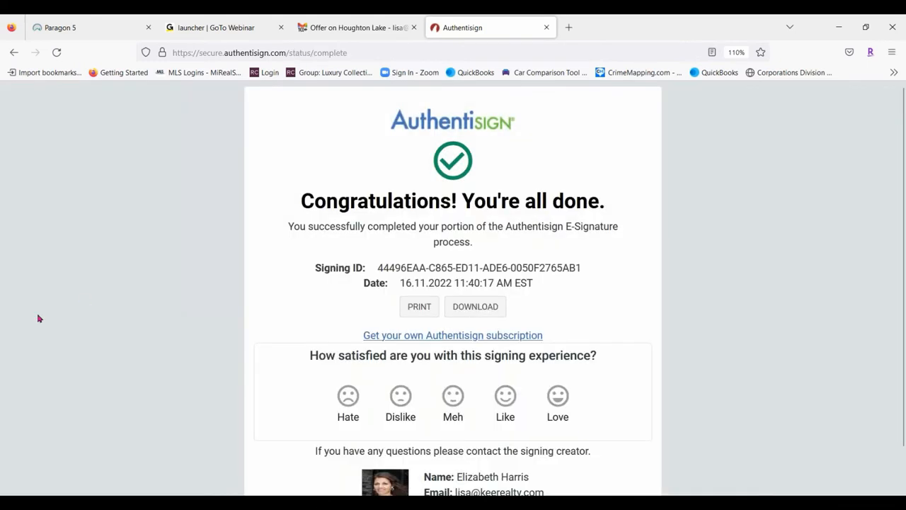
left_click(546, 28)
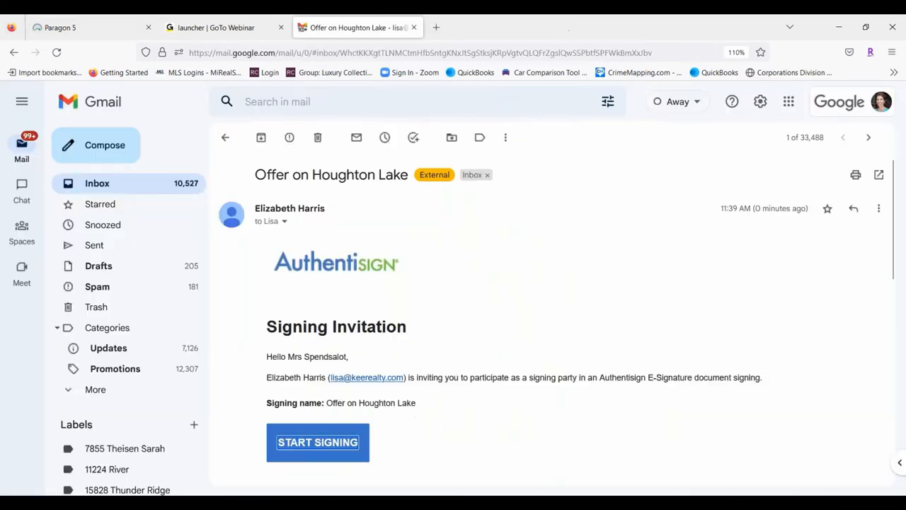
Open the newest Offer on Houghton Lake invitation from the Inbox and start the agent's signing
left_click(101, 184)
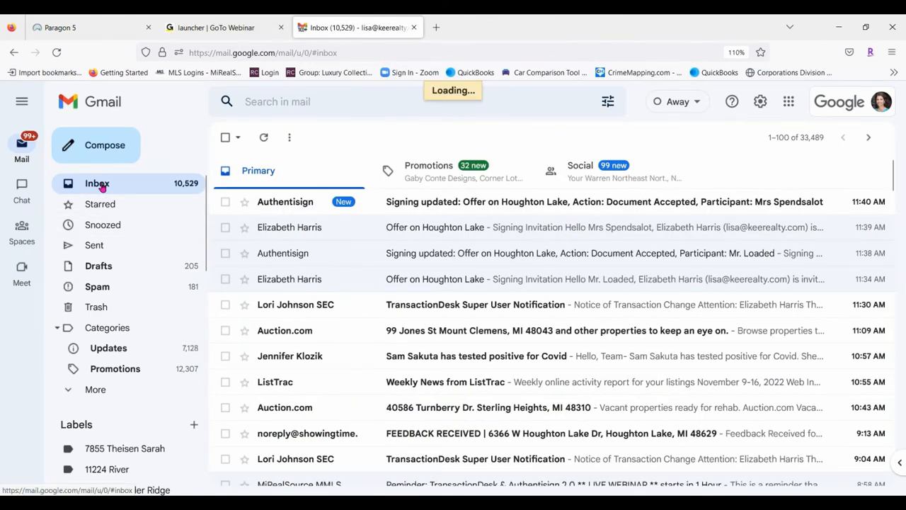
left_click(542, 205)
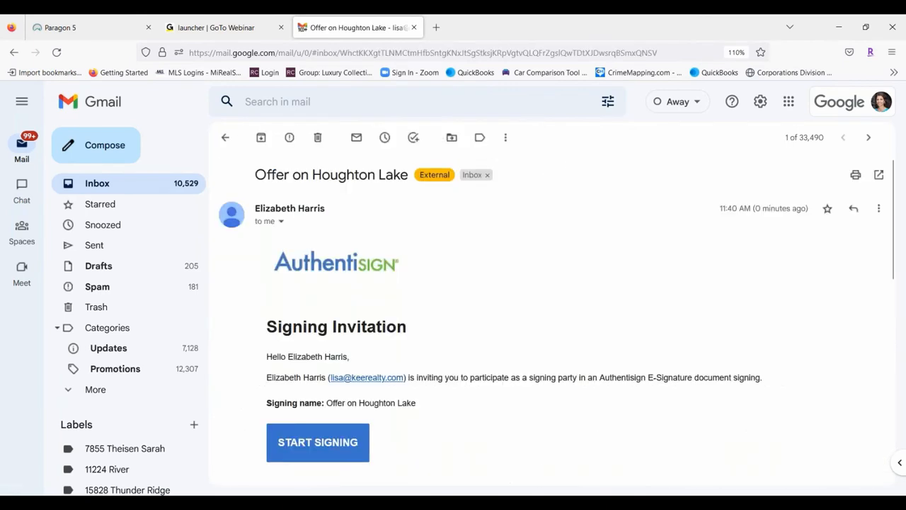
scroll(398, 256, "down", 2)
left_click(338, 366)
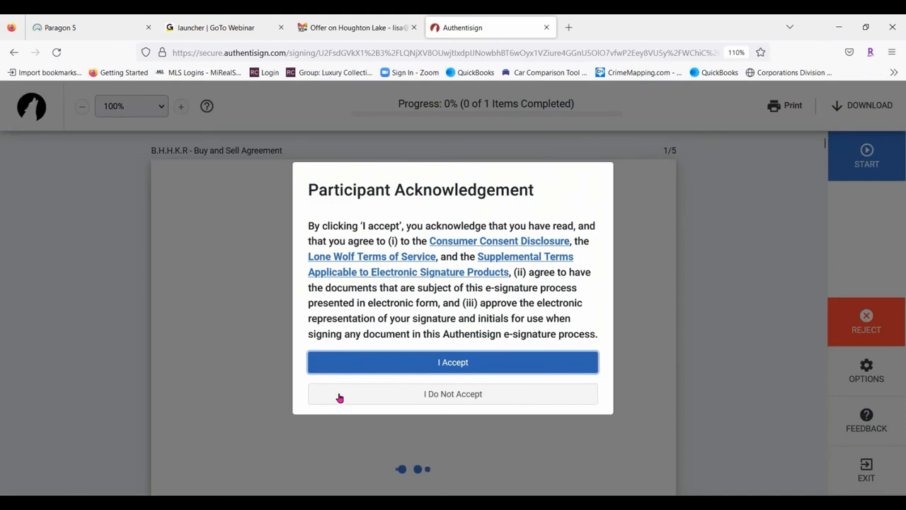
Accept the terms, sign the agent's agency disclosure acknowledgement, complete signing, and close the tab
left_click(457, 362)
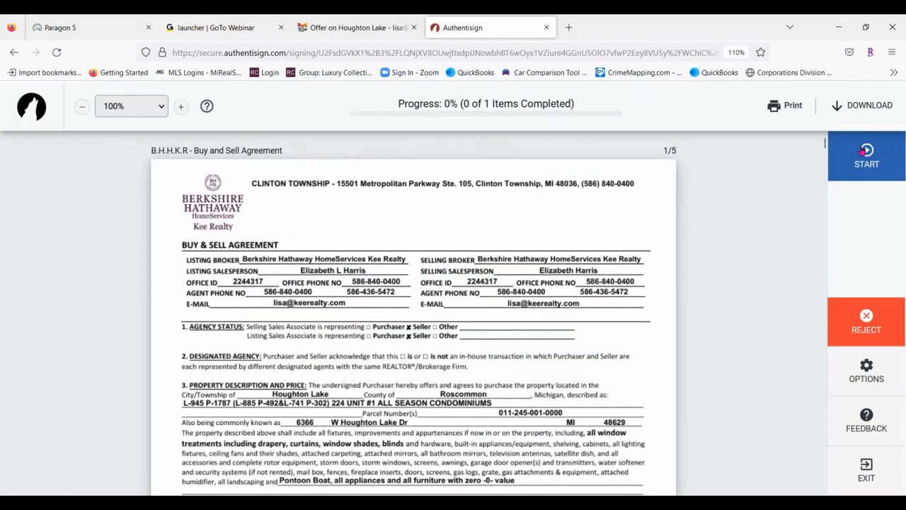
left_click(864, 151)
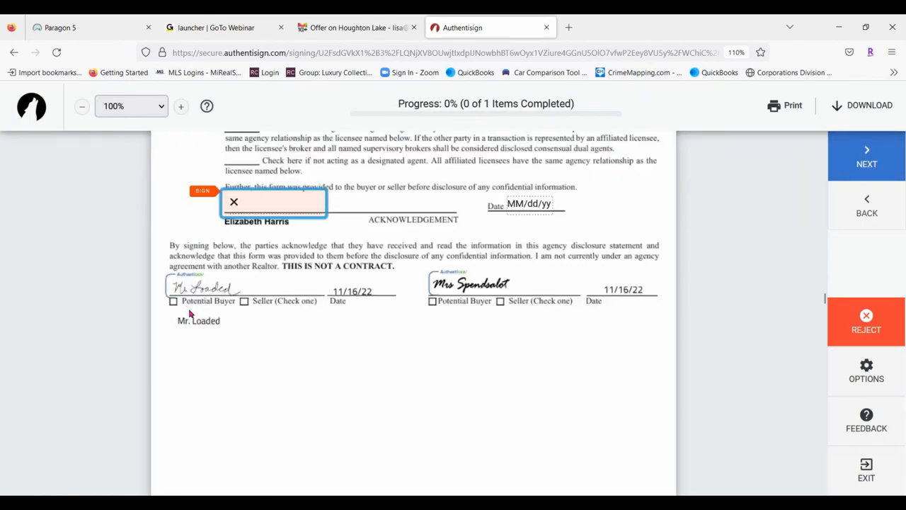
left_click(299, 197)
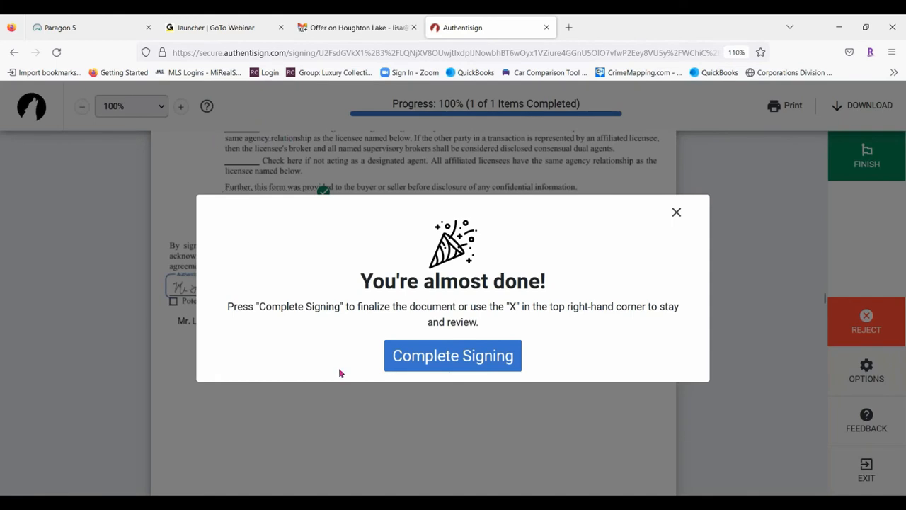
left_click(494, 360)
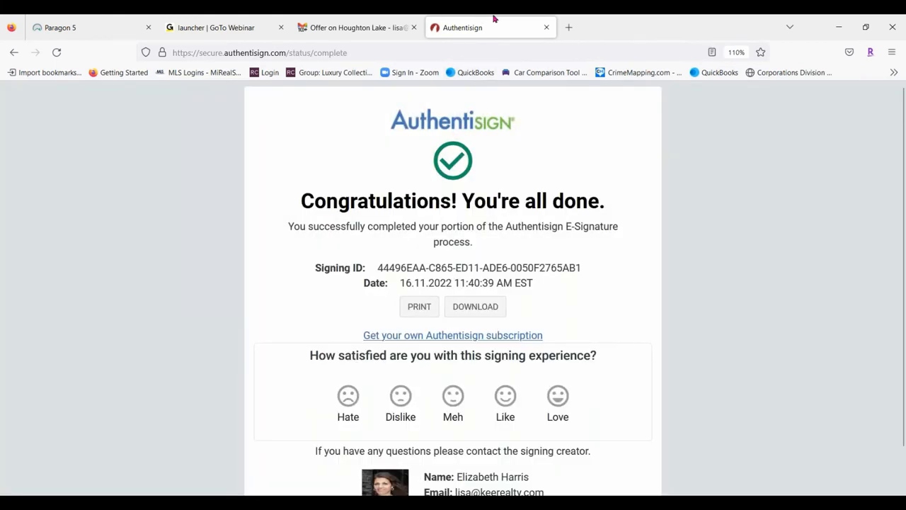
left_click(547, 27)
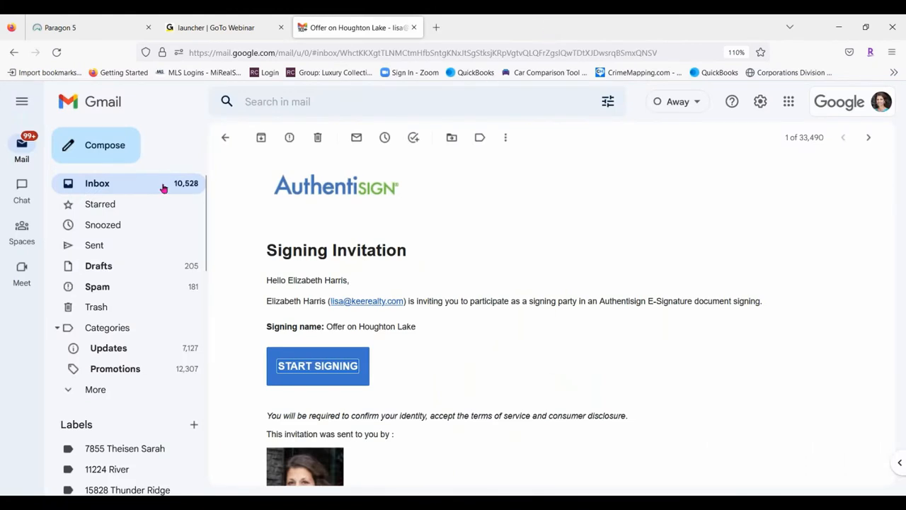
Refresh the inbox, review the Signing complete email's document links, then switch to the Paragon 5 listing
left_click(227, 138)
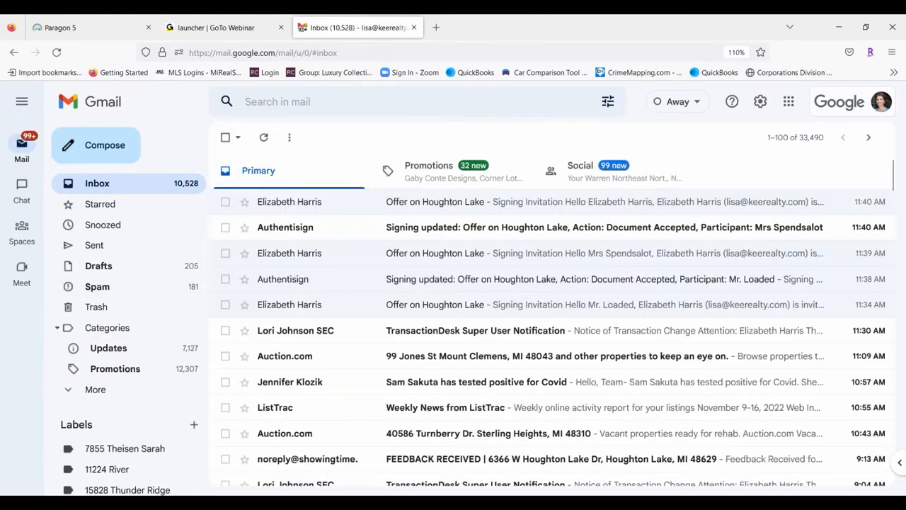
left_click(265, 138)
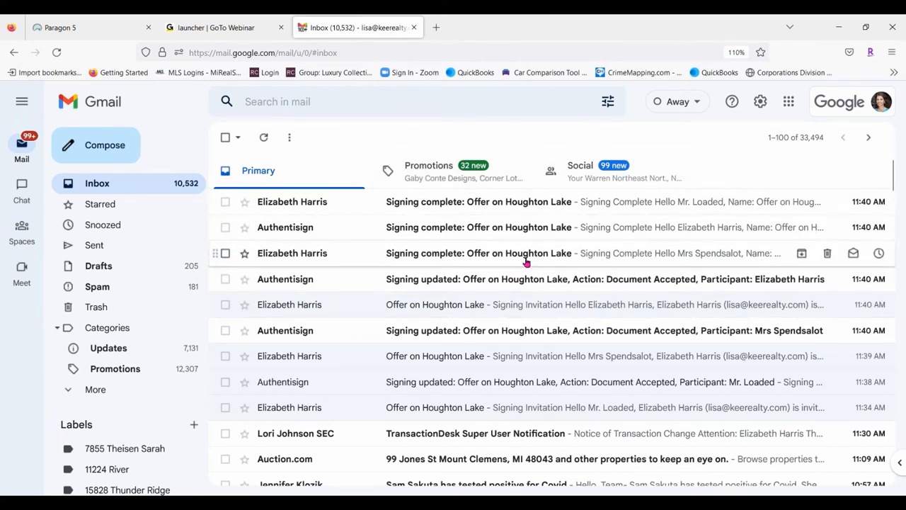
left_click(660, 203)
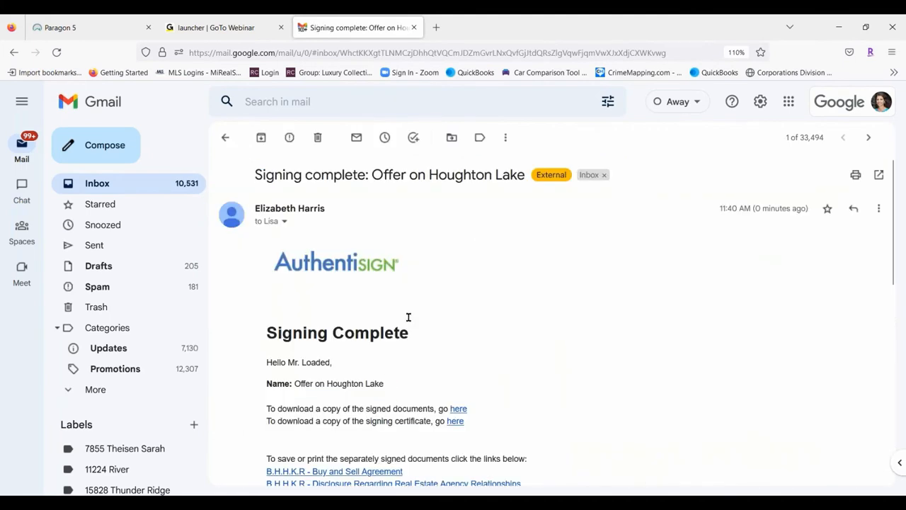
scroll(407, 324, "down", 2)
scroll(644, 257, "down", 4)
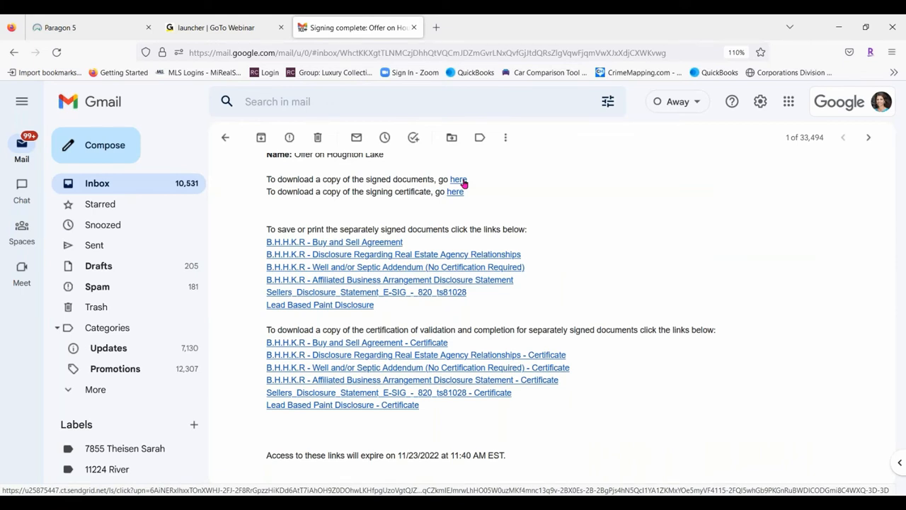
left_click(60, 27)
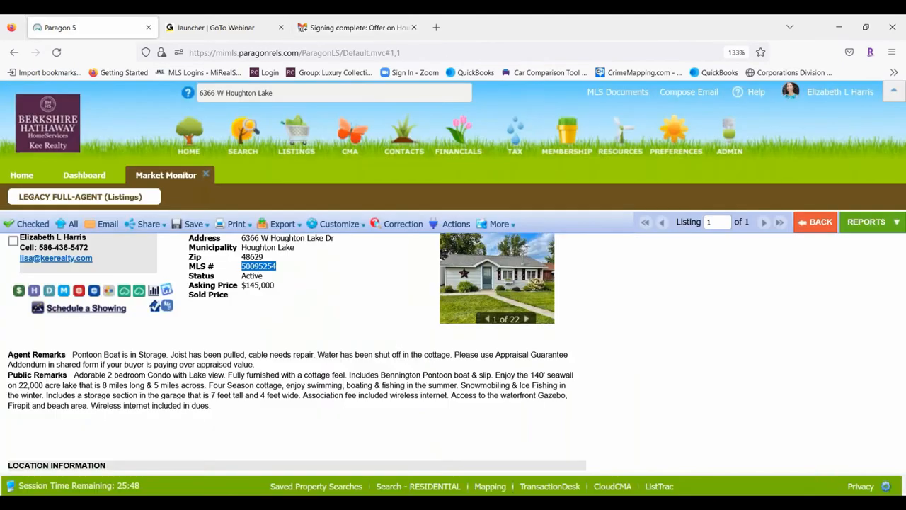
Launch TransactionDesk from the Resources menu under Online Forms in Paragon 5
left_click(626, 143)
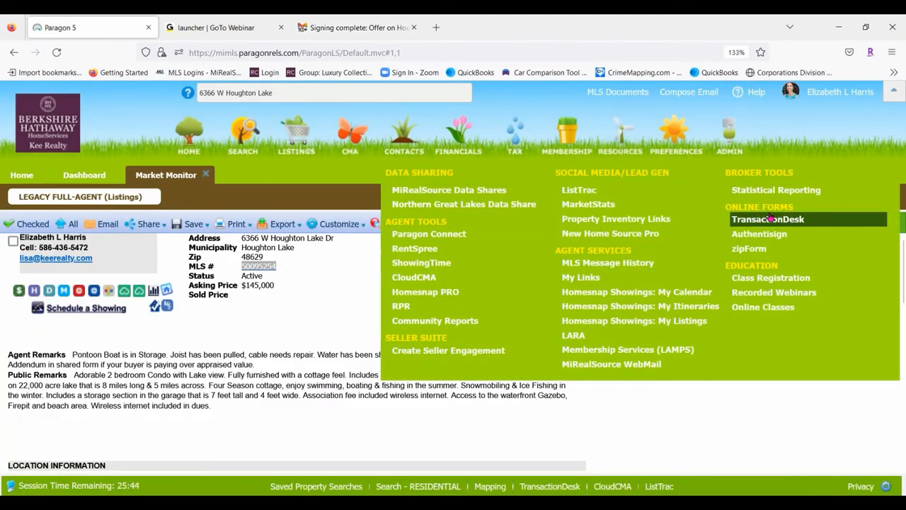
left_click(769, 220)
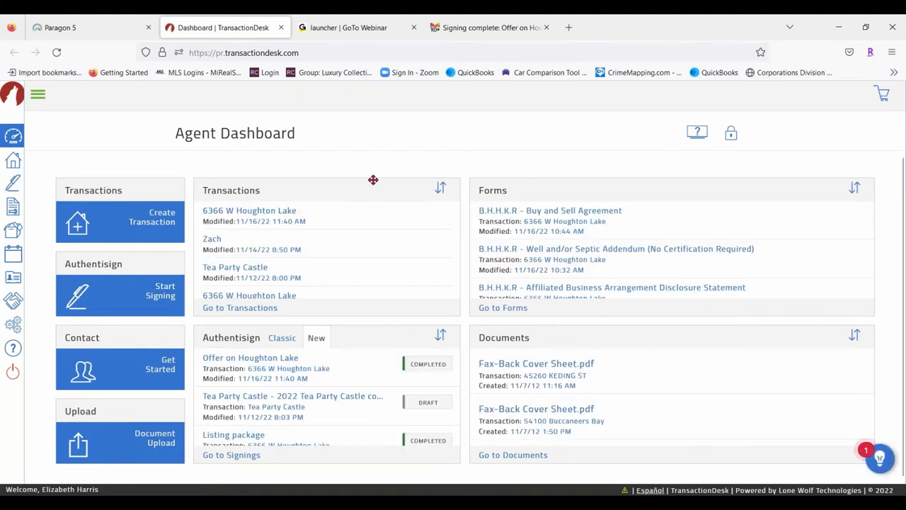
left_click(236, 308)
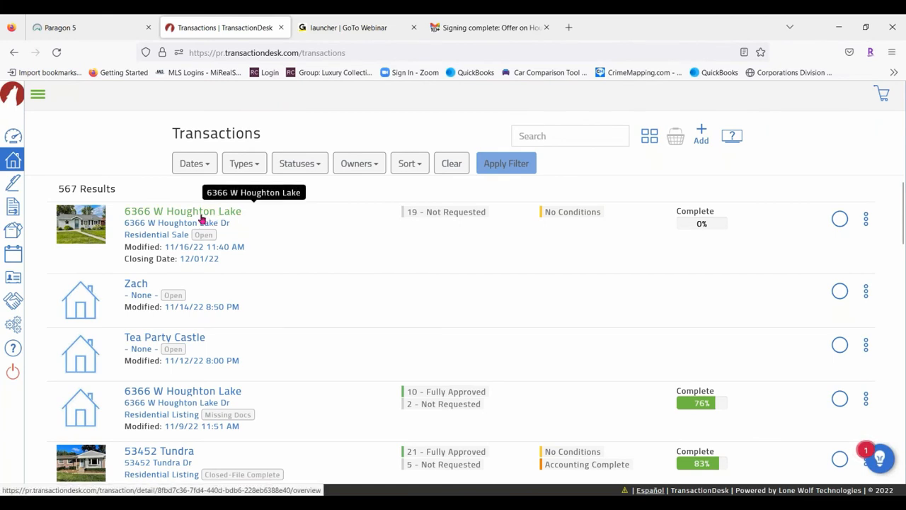
left_click(164, 217)
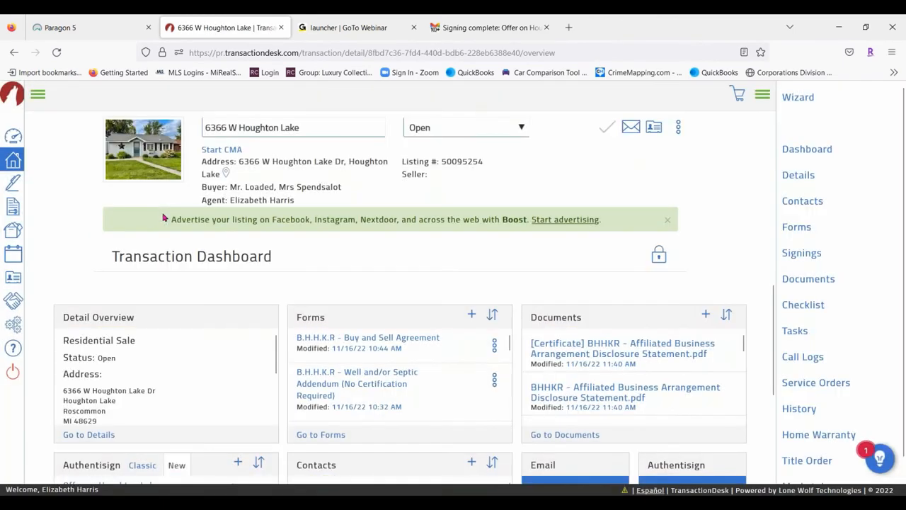
scroll(366, 274, "down", 3)
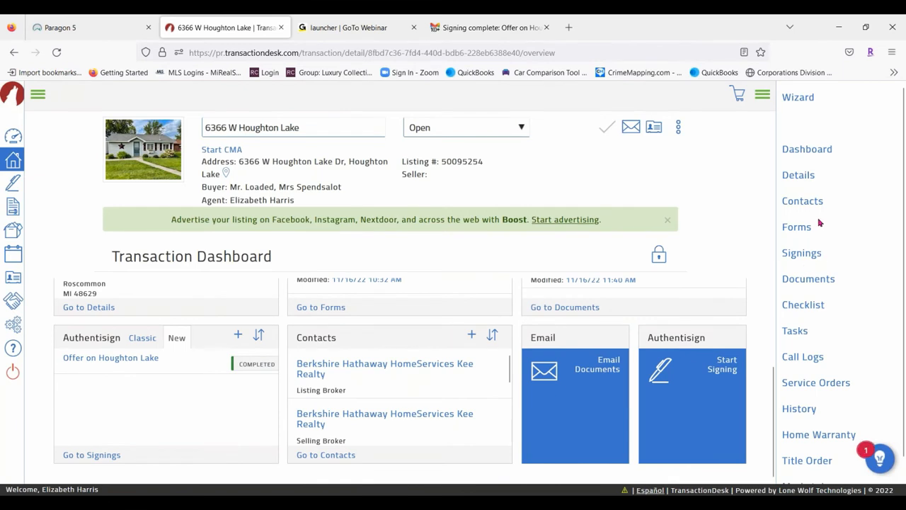
scroll(480, 327, "up", 3)
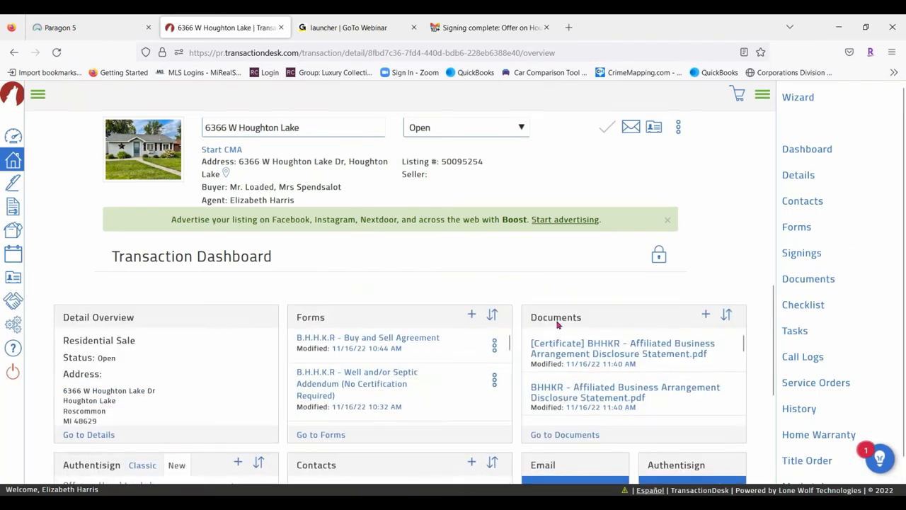
left_click(580, 437)
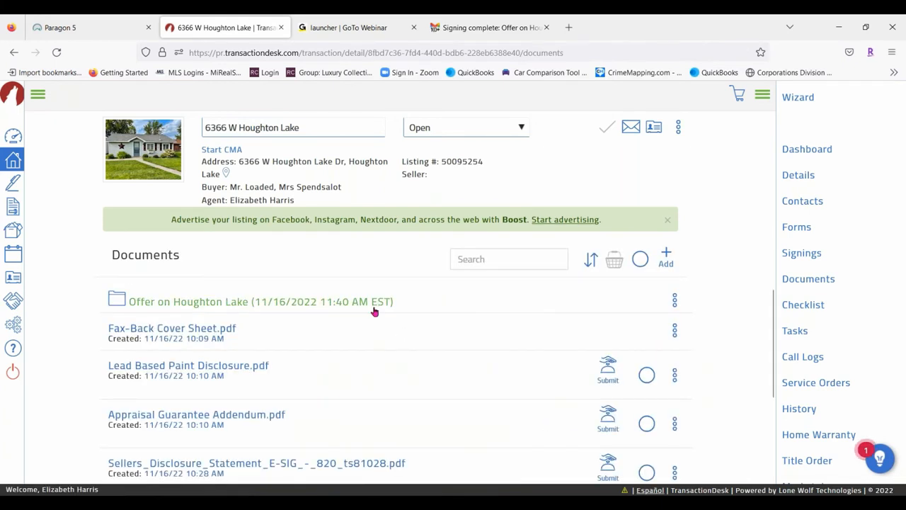
Open the Offer on Houghton Lake folder and scroll through its signed PDFs and certificates
scroll(377, 312, "down", 2)
scroll(297, 288, "up", 2)
left_click(219, 301)
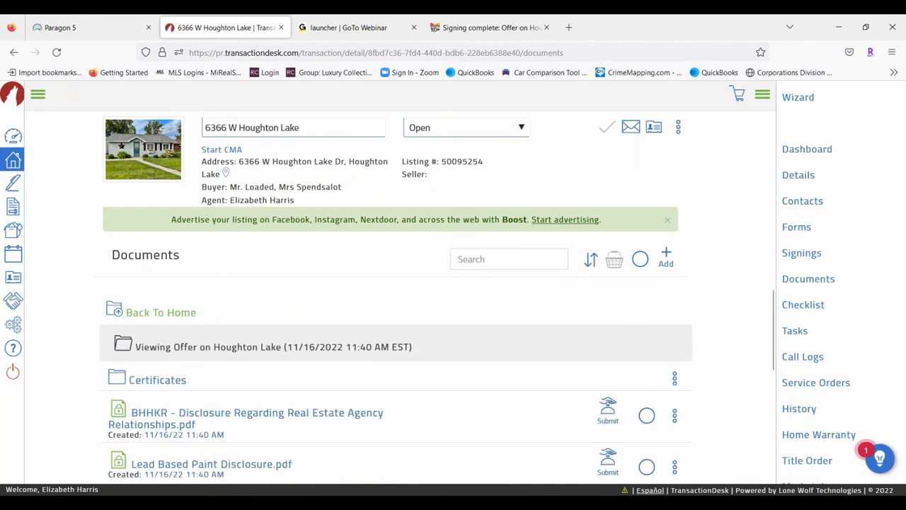
scroll(243, 449, "down", 3)
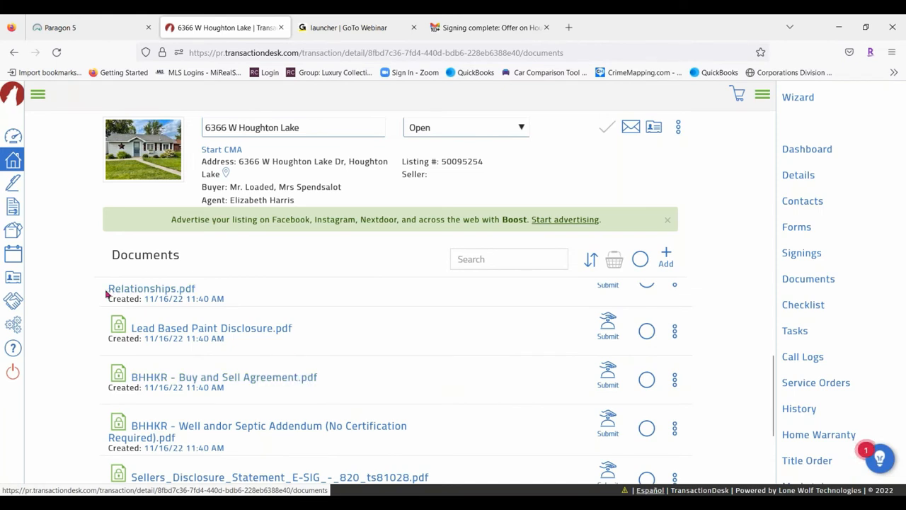
scroll(111, 290, "up", 1)
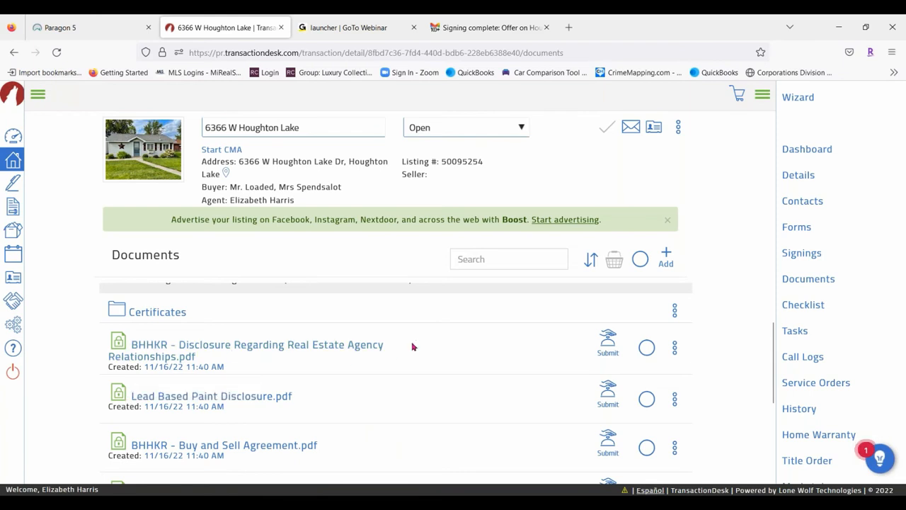
scroll(413, 346, "down", 2)
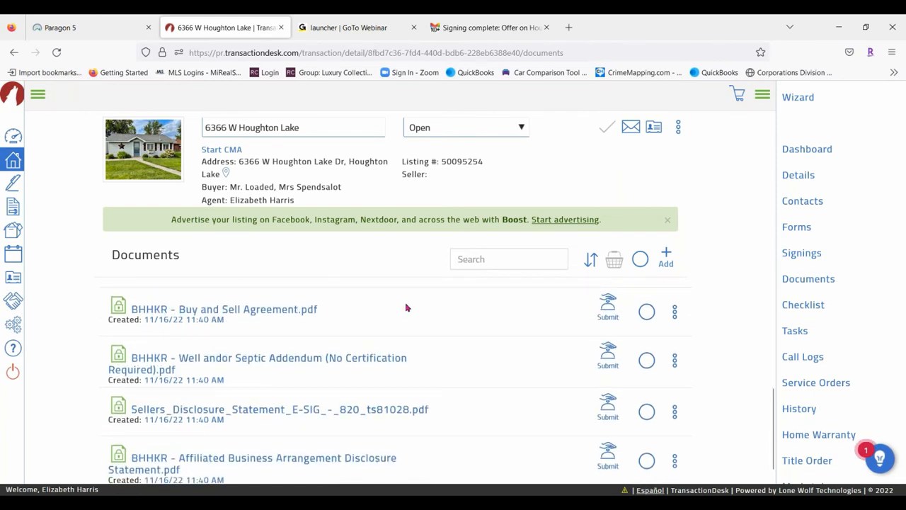
scroll(406, 304, "down", 1)
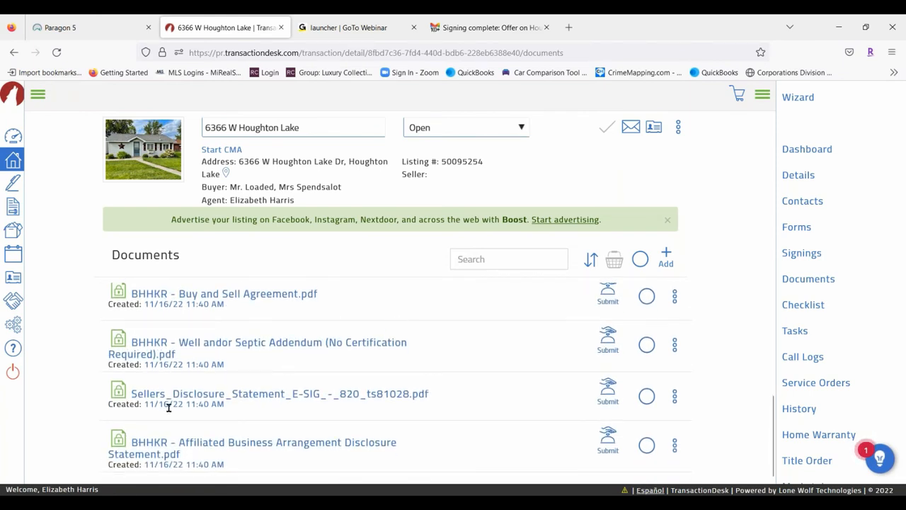
scroll(237, 421, "up", 2)
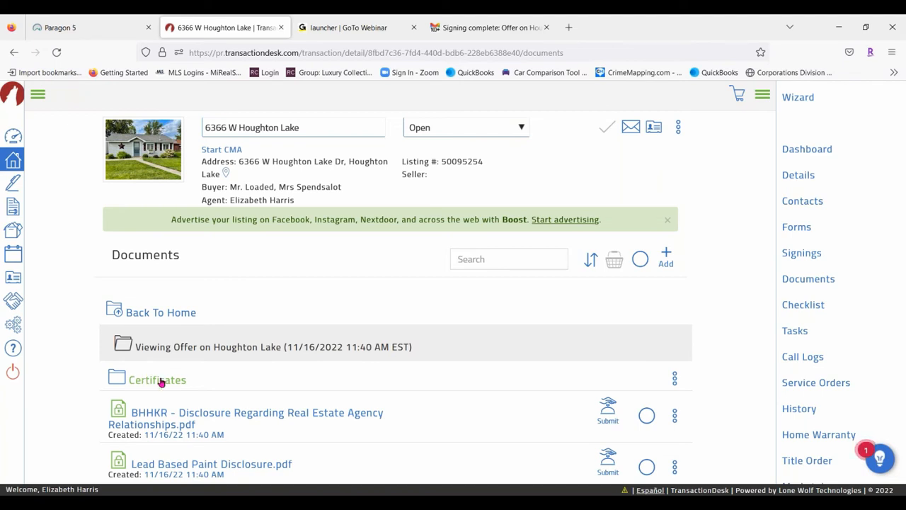
scroll(160, 378, "down", 2)
scroll(432, 357, "down", 4)
Open the signed BHHKR - Buy and Sell Agreement, read through to page 5, and close the viewer
left_click(249, 310)
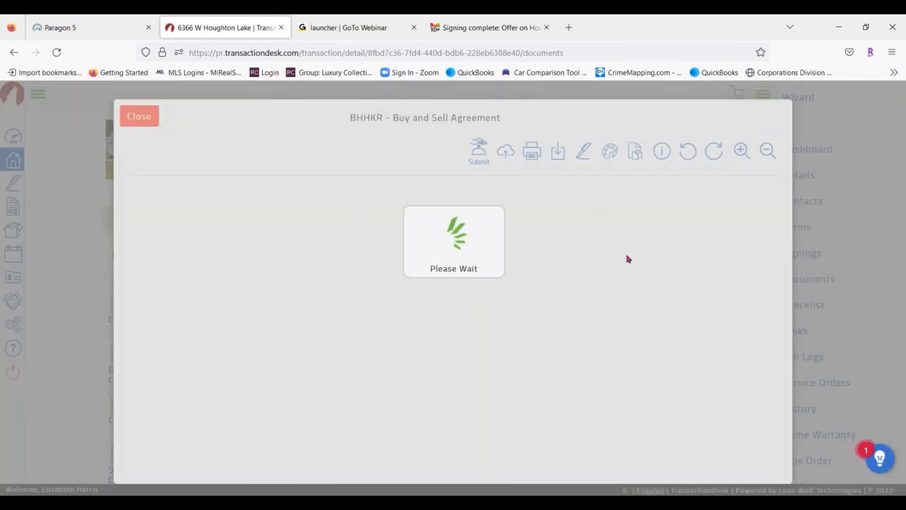
scroll(602, 324, "down", 4)
scroll(602, 323, "down", 4)
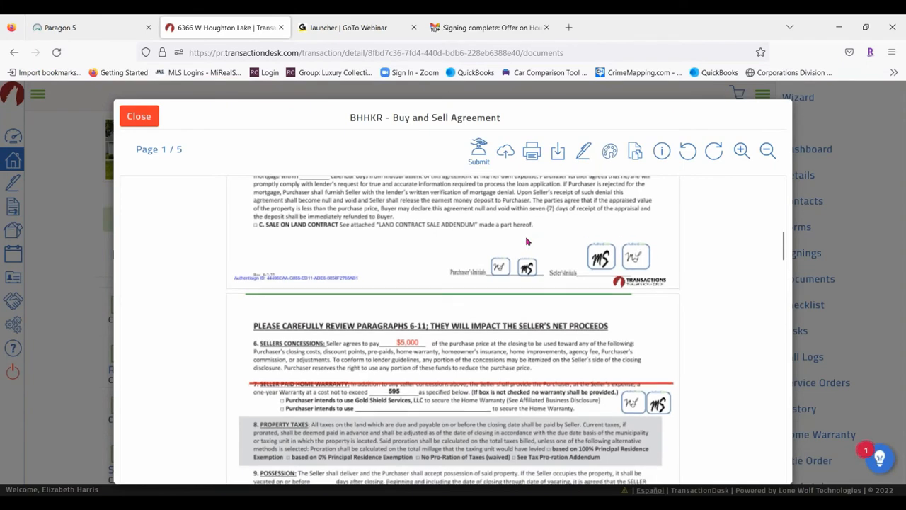
scroll(520, 239, "down", 2)
scroll(325, 333, "down", 8)
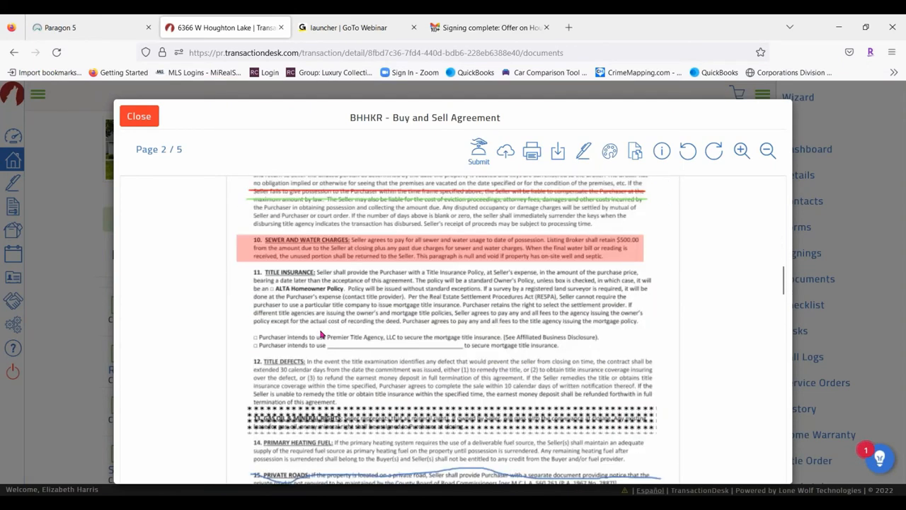
scroll(329, 329, "down", 1)
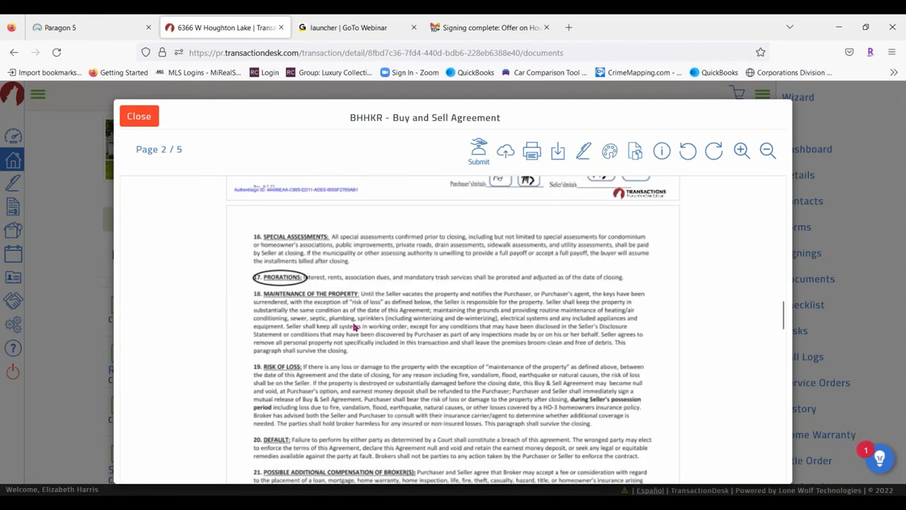
scroll(529, 306, "down", 15)
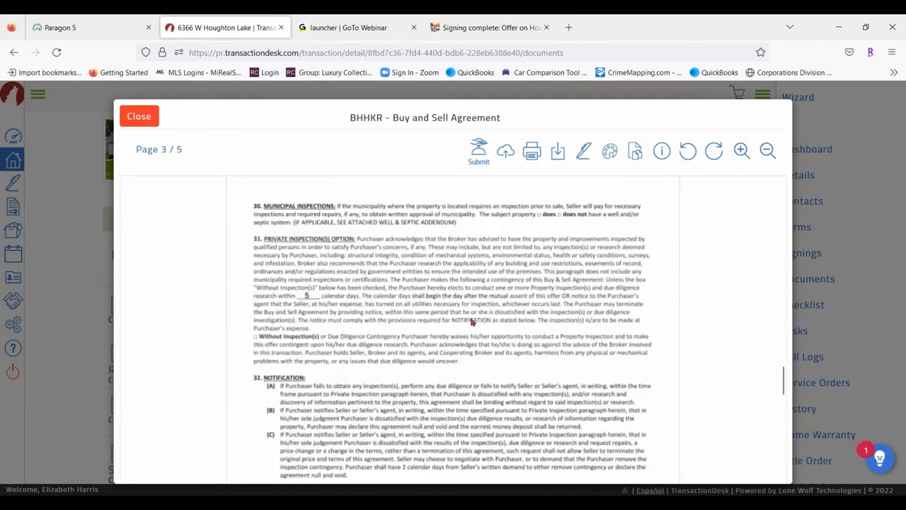
scroll(492, 320, "down", 15)
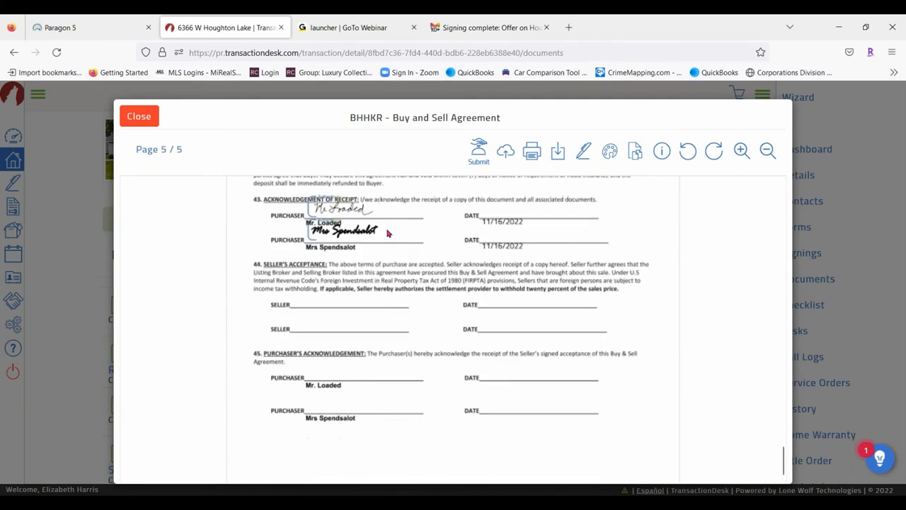
scroll(358, 308, "down", 2)
scroll(512, 294, "up", 4)
scroll(510, 292, "down", 2)
scroll(511, 293, "down", 2)
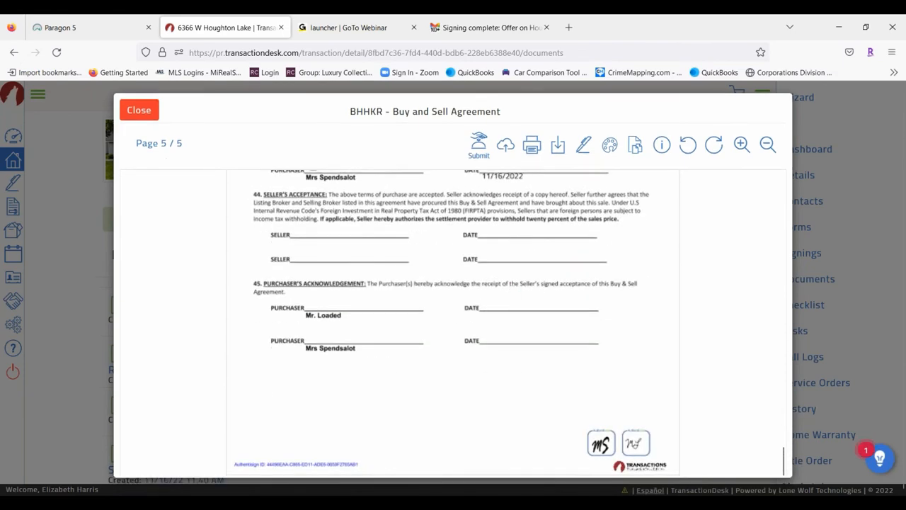
left_click(139, 109)
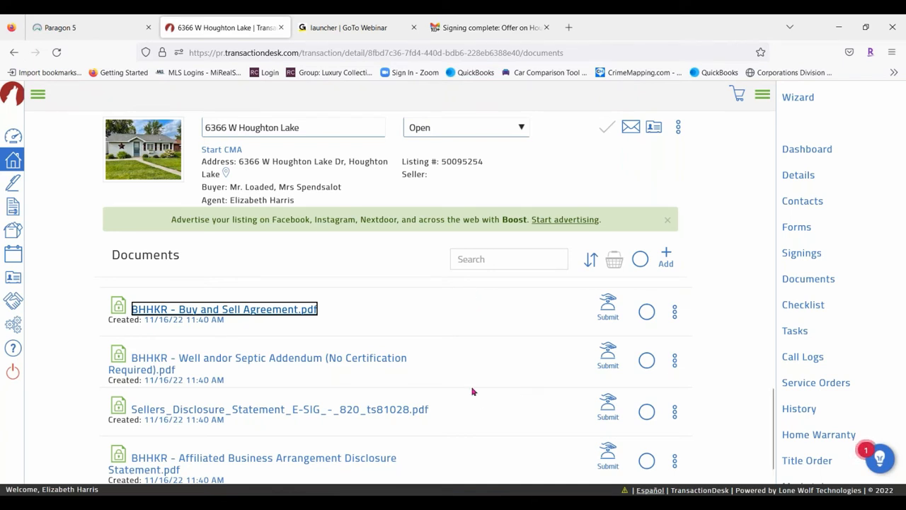
Basket the Buy and Sell, agency, Lead Based Paint, well/septic and Seller's Disclosure documents, then view the basket
scroll(472, 390, "down", 1)
scroll(425, 357, "up", 3)
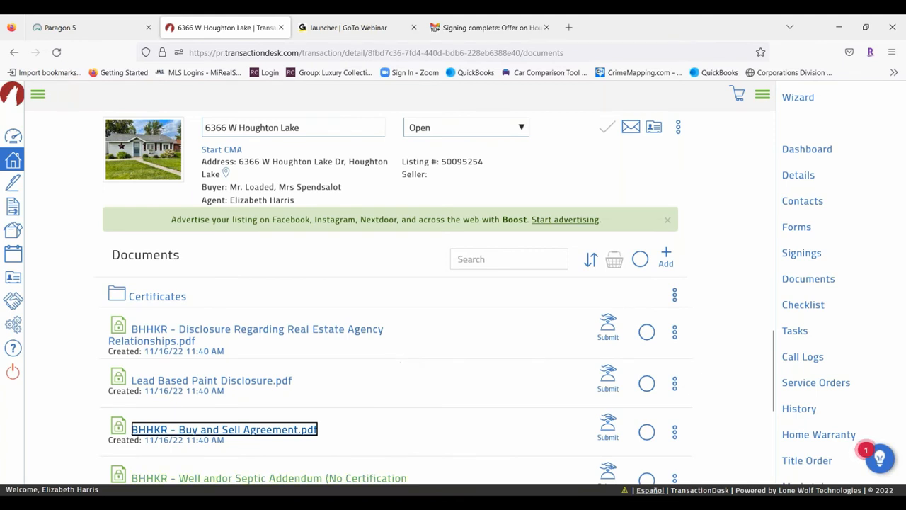
left_click(647, 431)
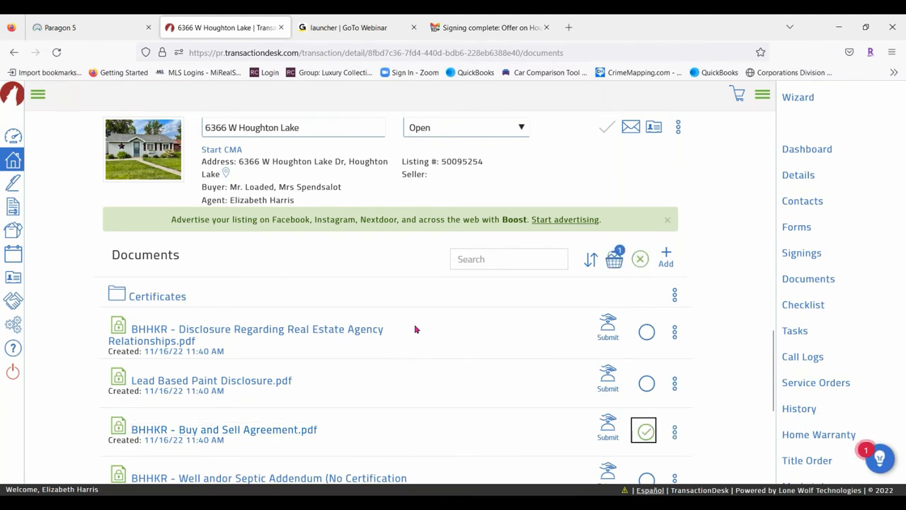
left_click(646, 331)
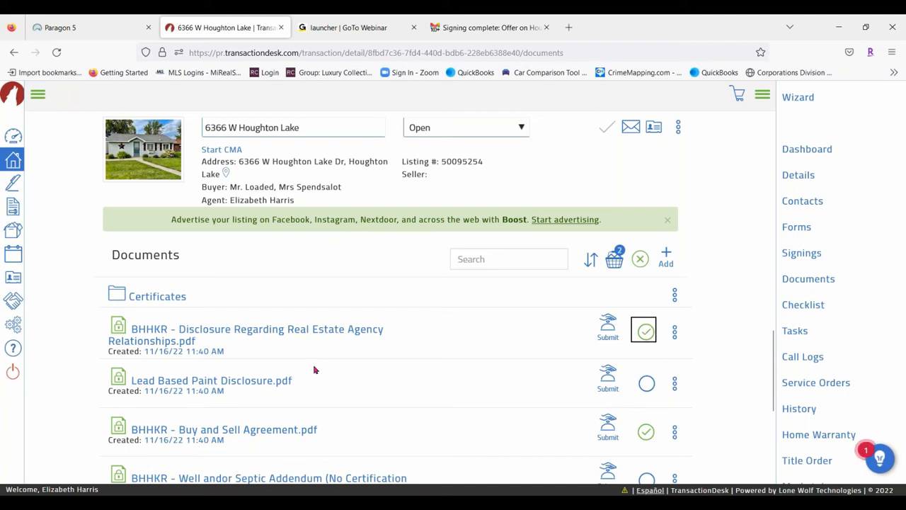
left_click(647, 383)
scroll(318, 345, "down", 3)
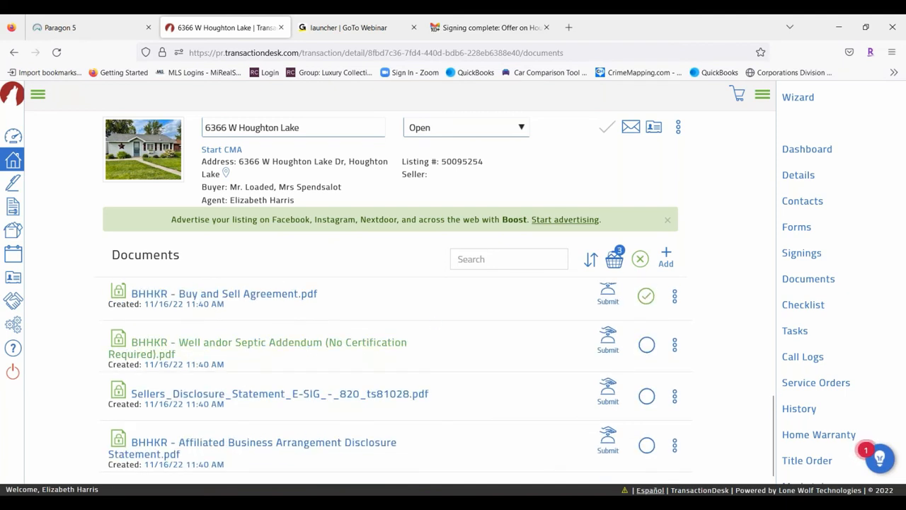
left_click(647, 344)
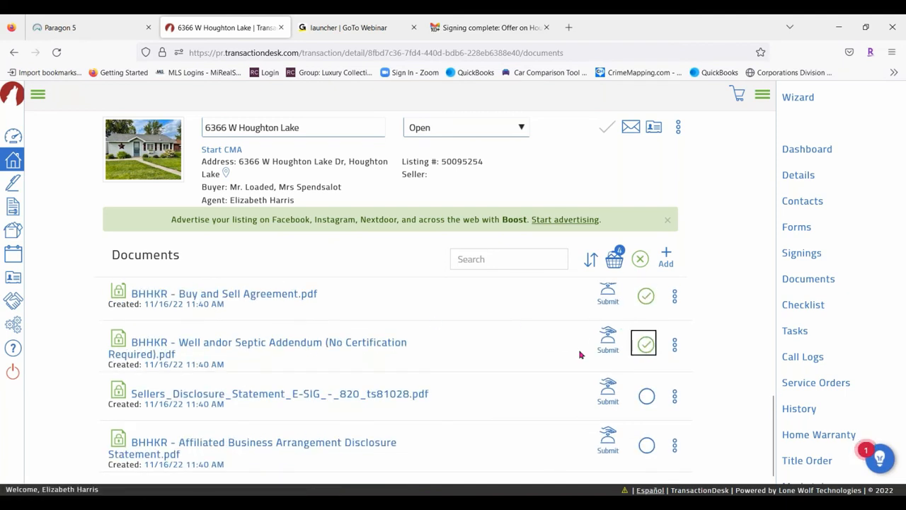
left_click(644, 396)
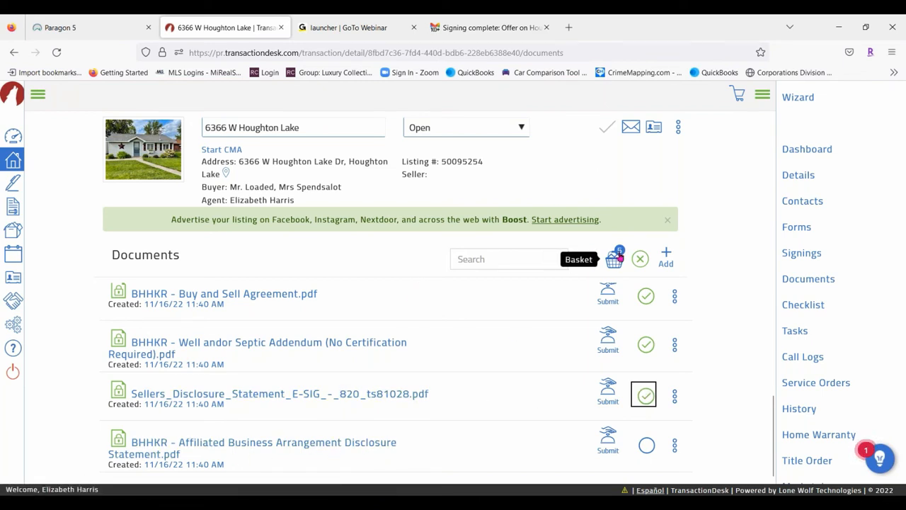
left_click(615, 259)
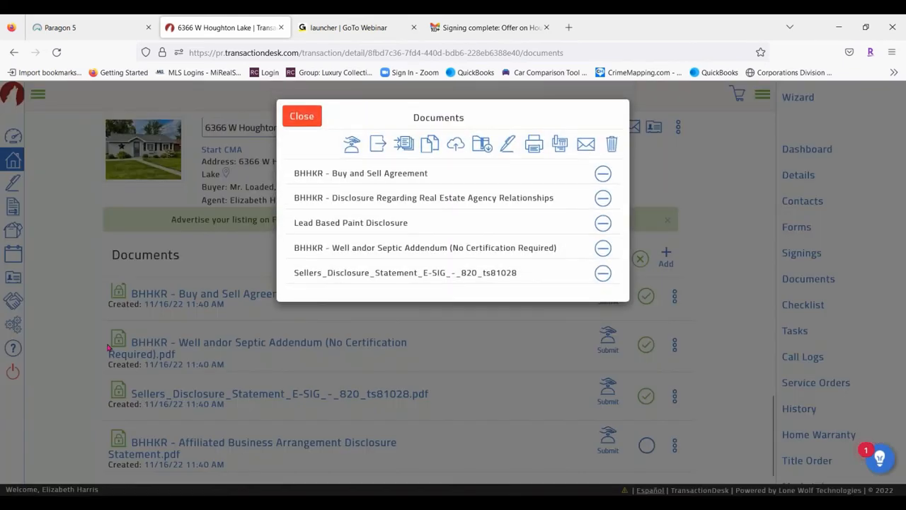
Cancel the basket's Email form, check the Buy and Sell Agreement's options, then close the basket list
left_click(585, 145)
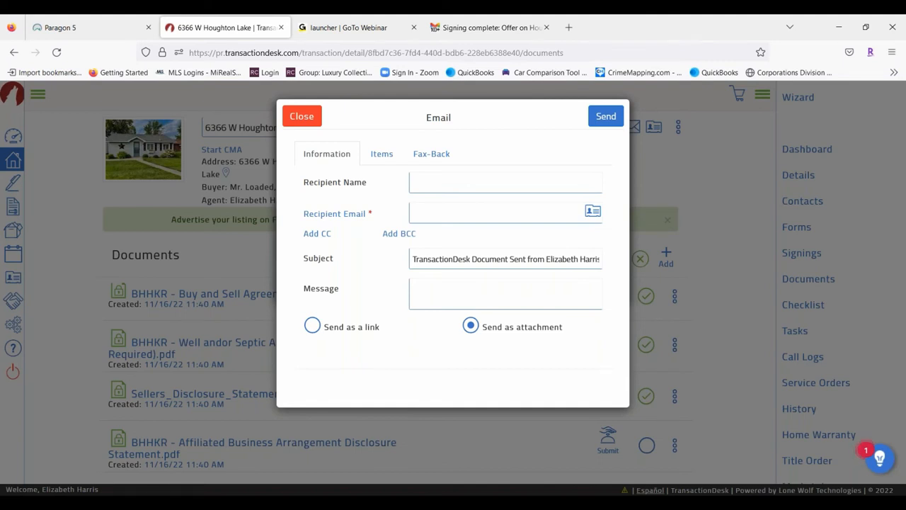
left_click(305, 119)
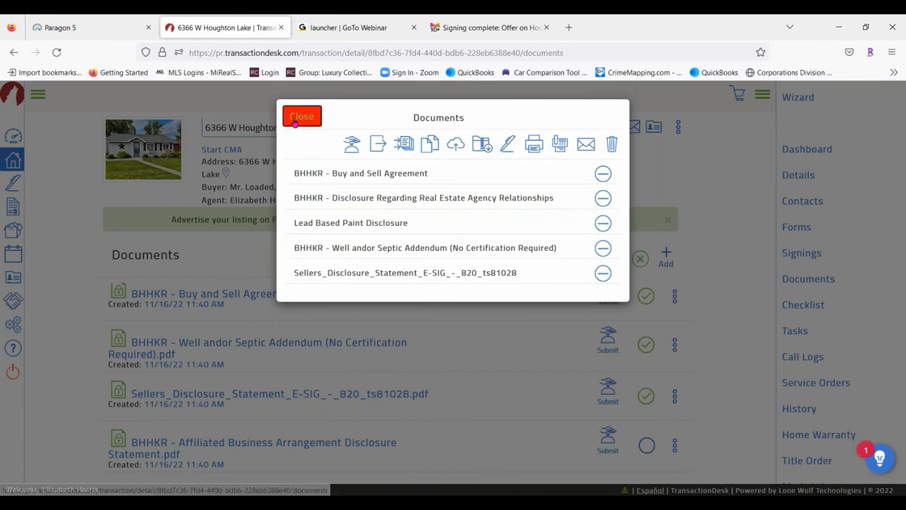
left_click(301, 116)
left_click(675, 296)
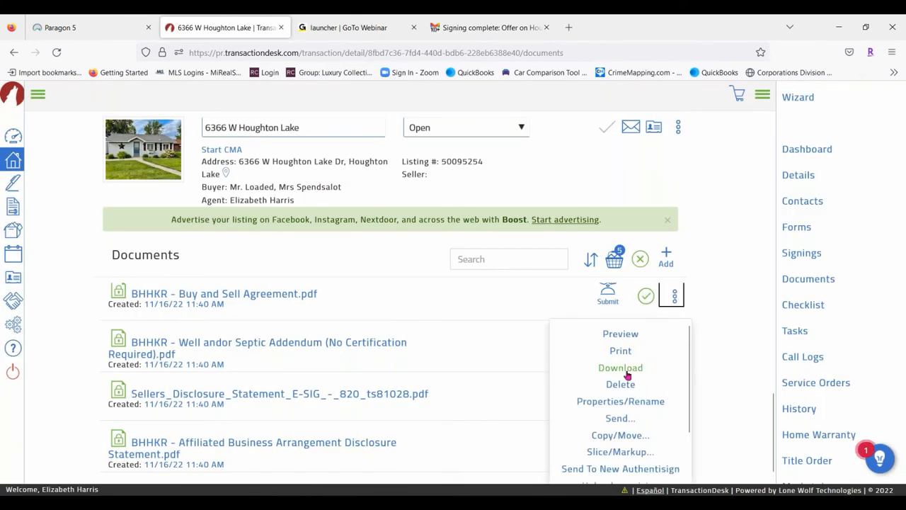
left_click(616, 257)
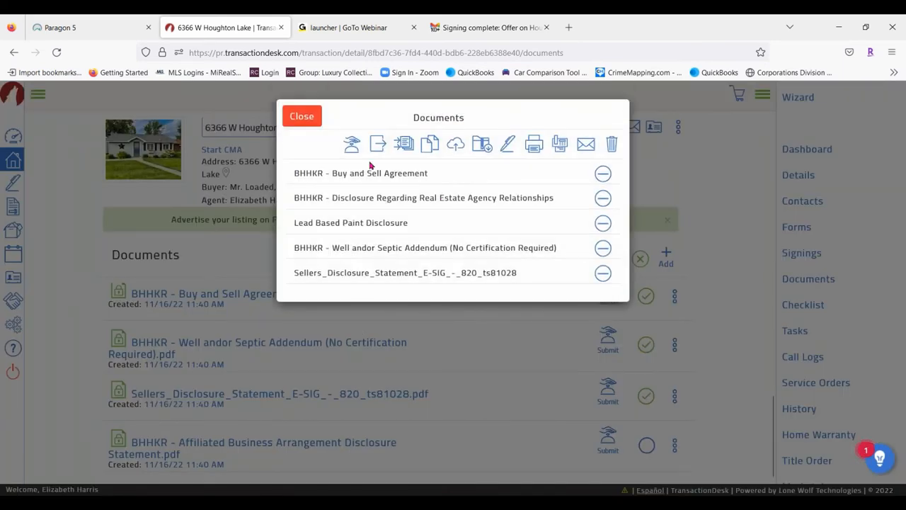
left_click(302, 117)
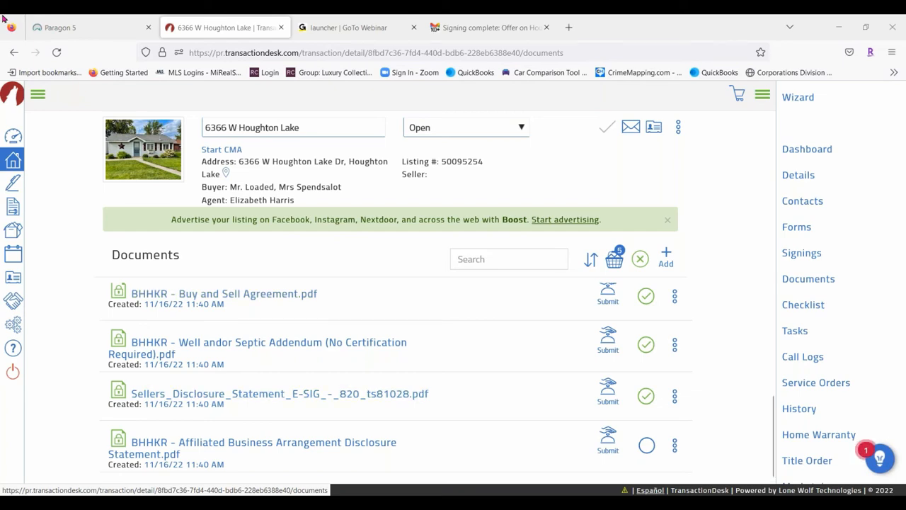
Close the transaction tab and launch TransactionDesk from Paragon's Resources under Online Forms
left_click(281, 27)
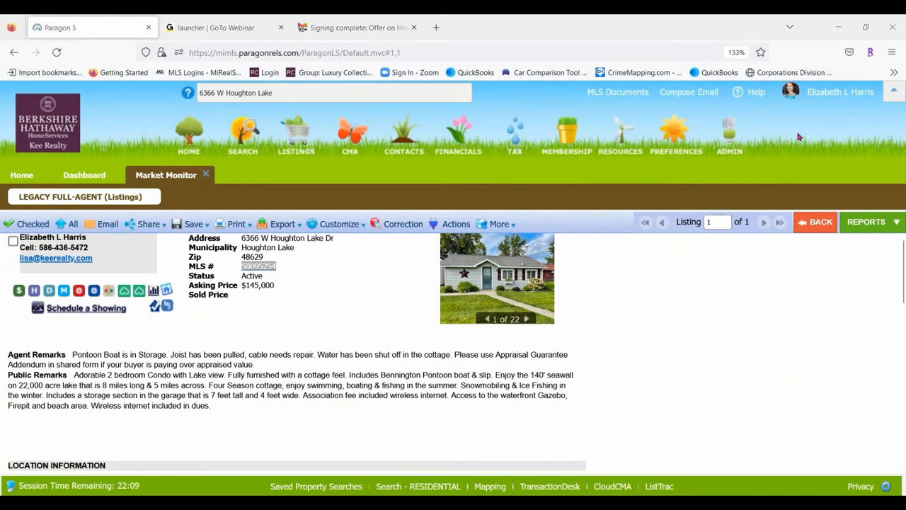
left_click(622, 147)
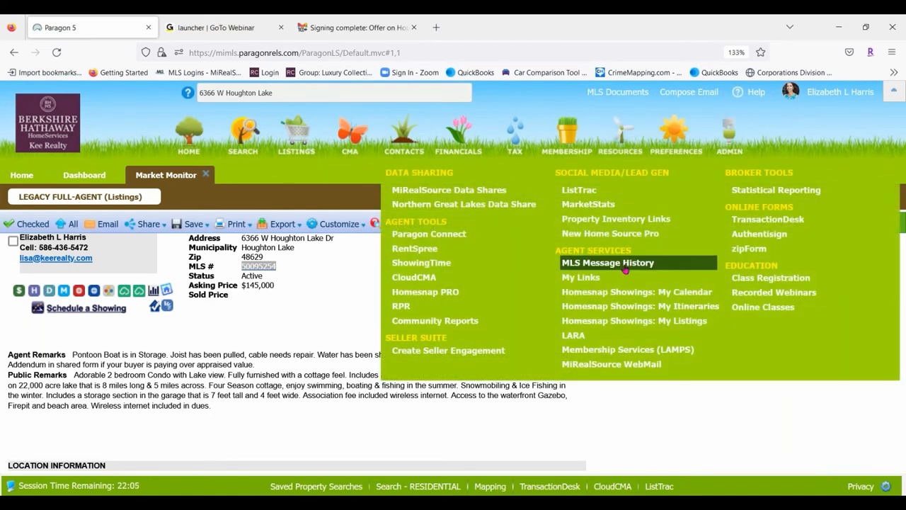
left_click(786, 222)
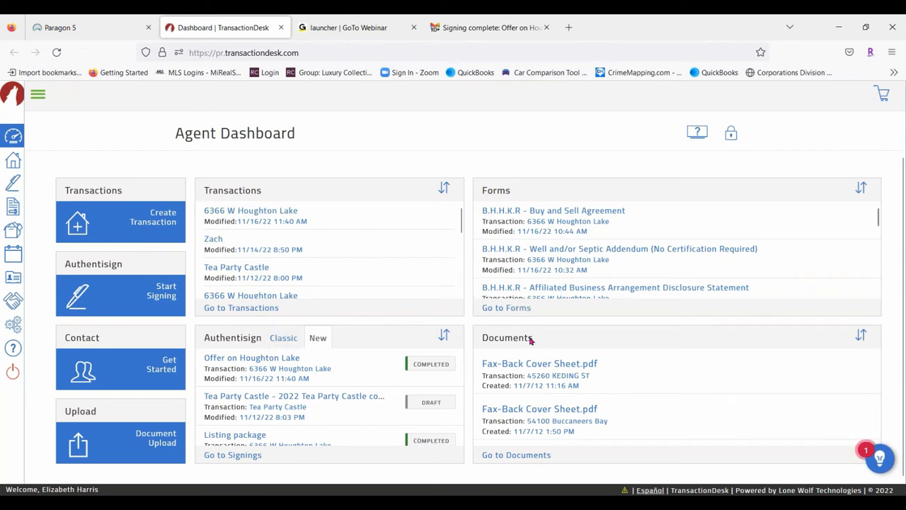
Start a new transaction from the TransactionDesk Agent Dashboard
scroll(244, 260, "down", 5)
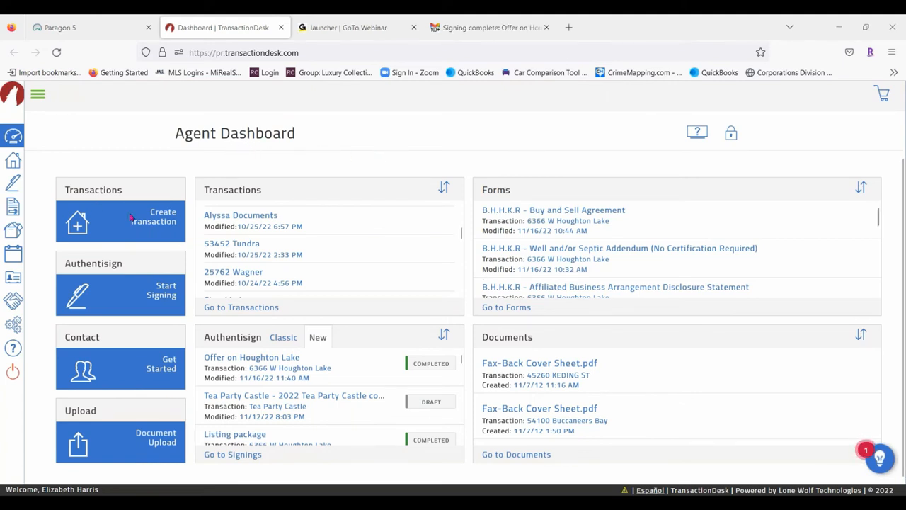
left_click(164, 219)
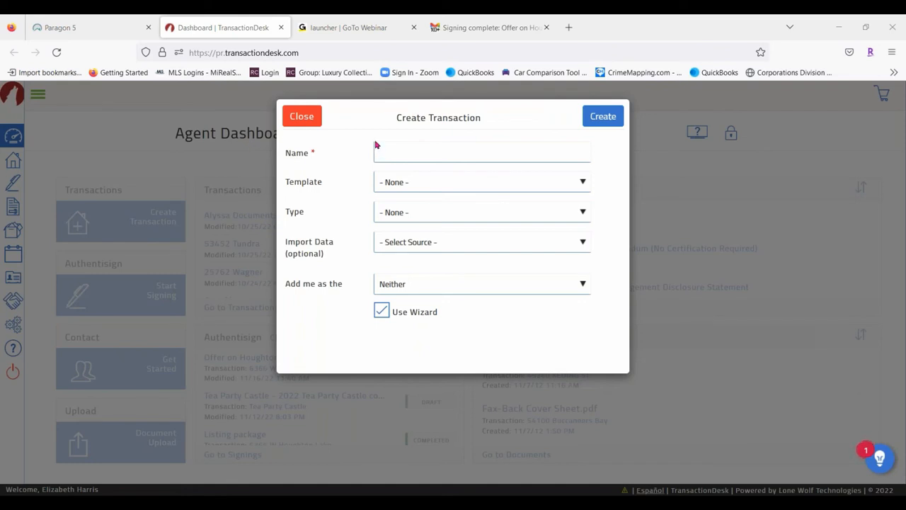
Name the transaction 'Class listing package', using the BHHSKR Listing Package template with Realist import
left_click(405, 153)
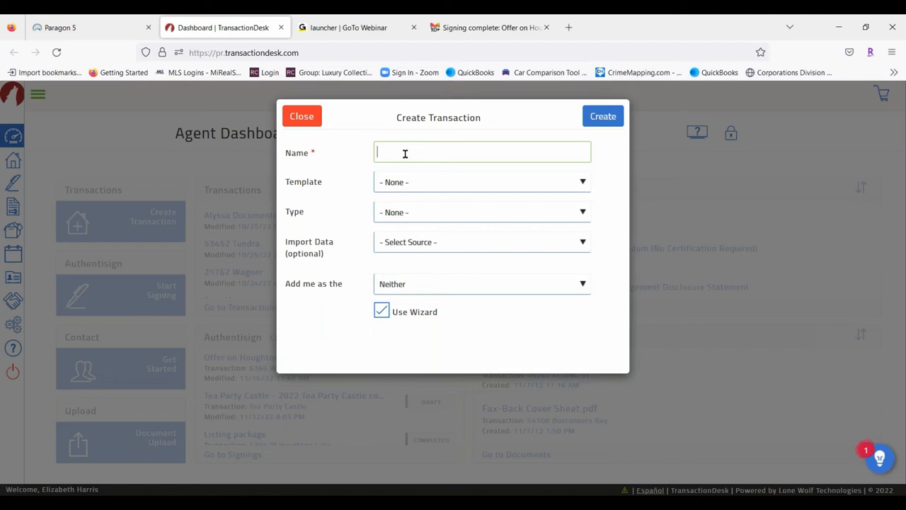
type("Class listing paka")
key("BackSpace")
type("kage")
left_click(430, 183)
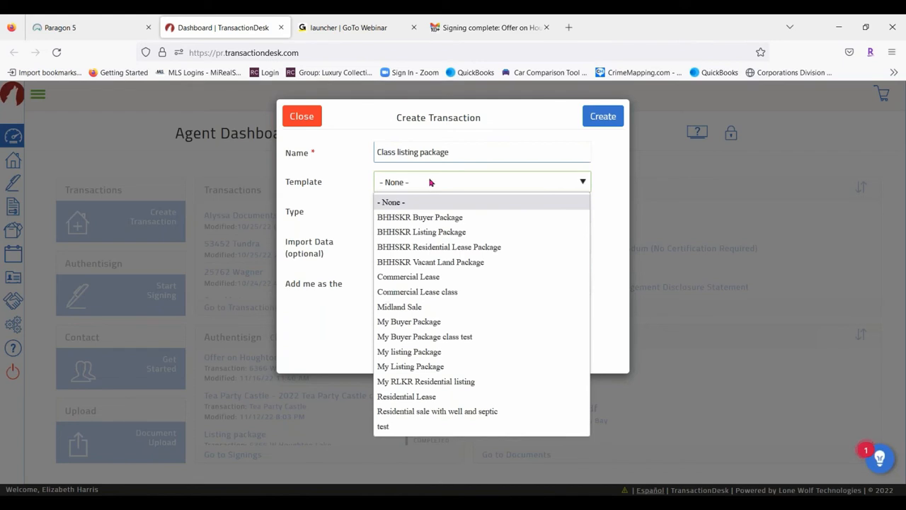
left_click(455, 233)
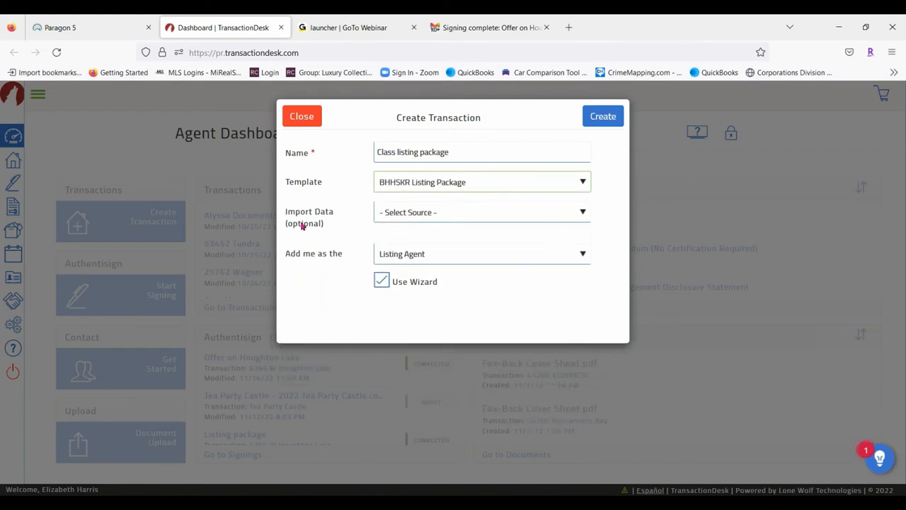
left_click(447, 215)
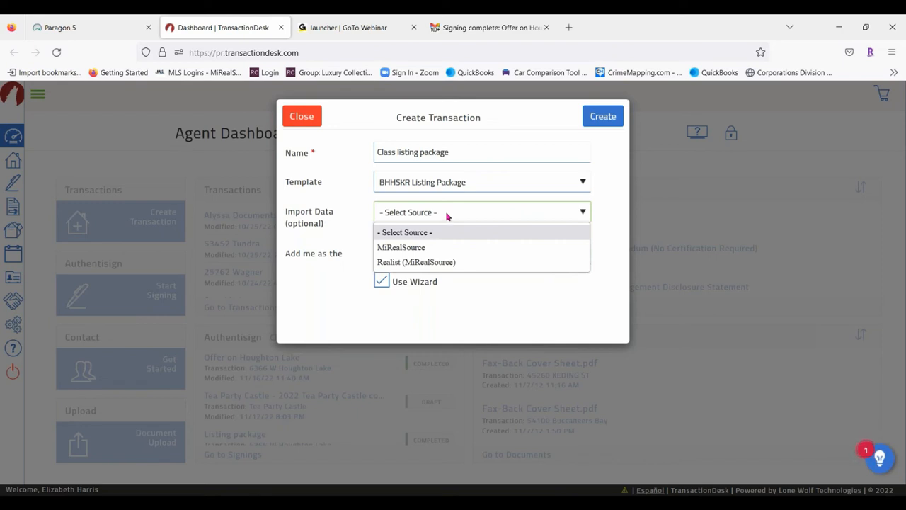
left_click(441, 267)
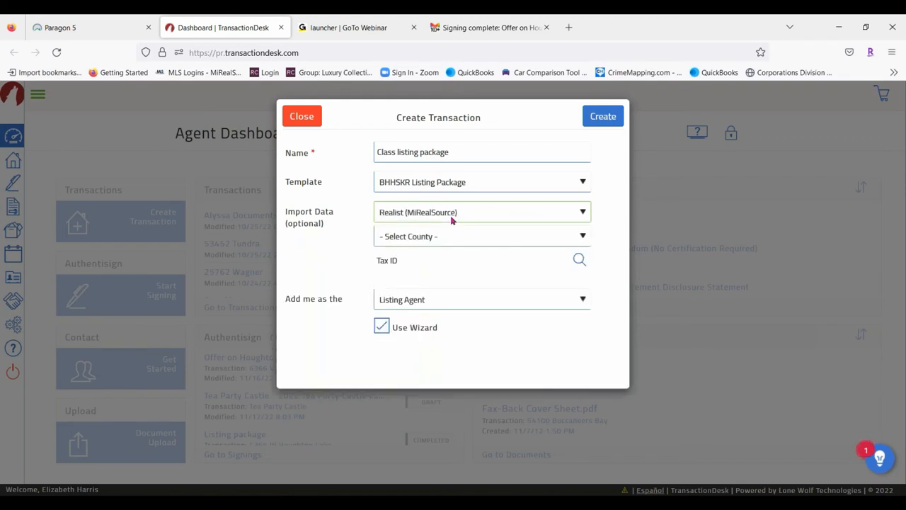
Set the import county to Macomb and bring up the tax record search
left_click(433, 237)
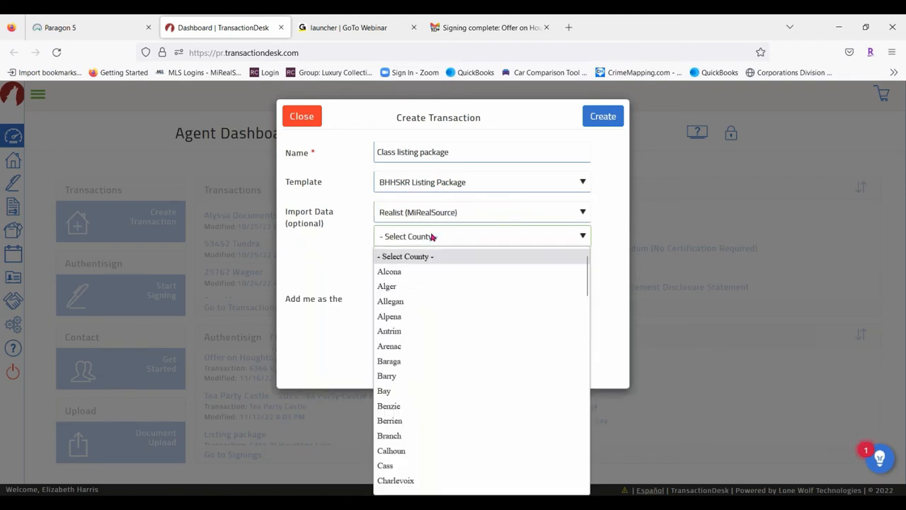
scroll(471, 339, "down", 4)
scroll(453, 312, "down", 8)
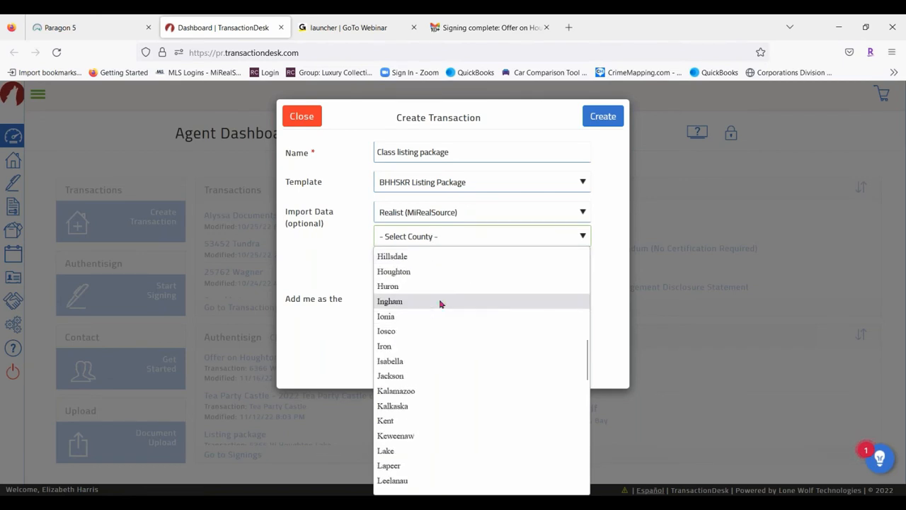
scroll(475, 298, "up", 4)
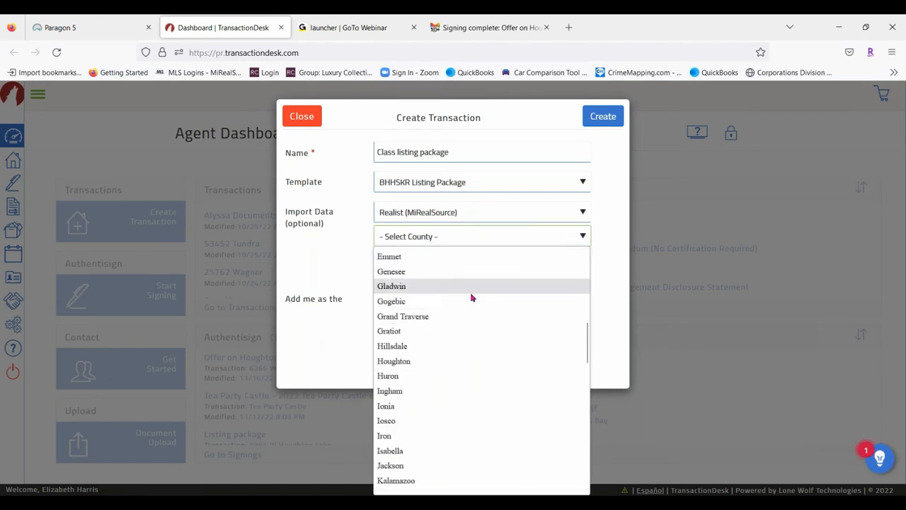
scroll(472, 298, "down", 6)
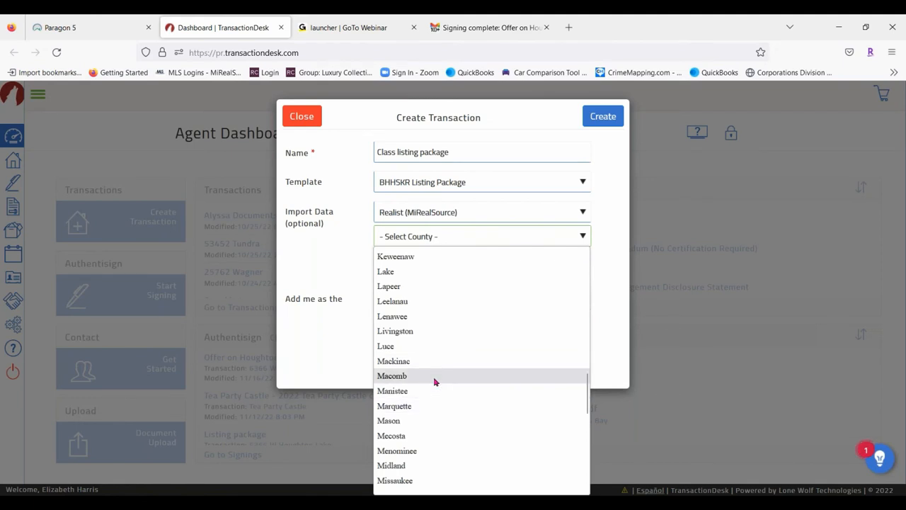
scroll(436, 379, "down", 6)
left_click(415, 437)
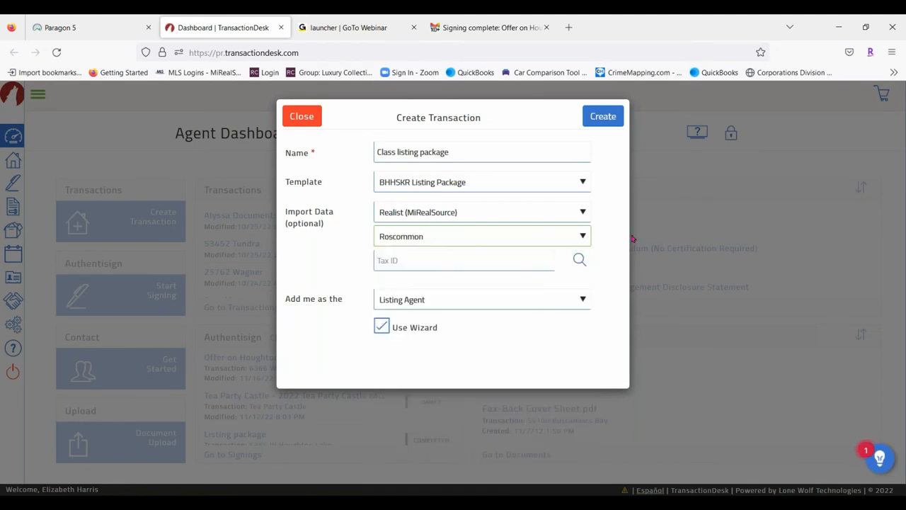
left_click(482, 235)
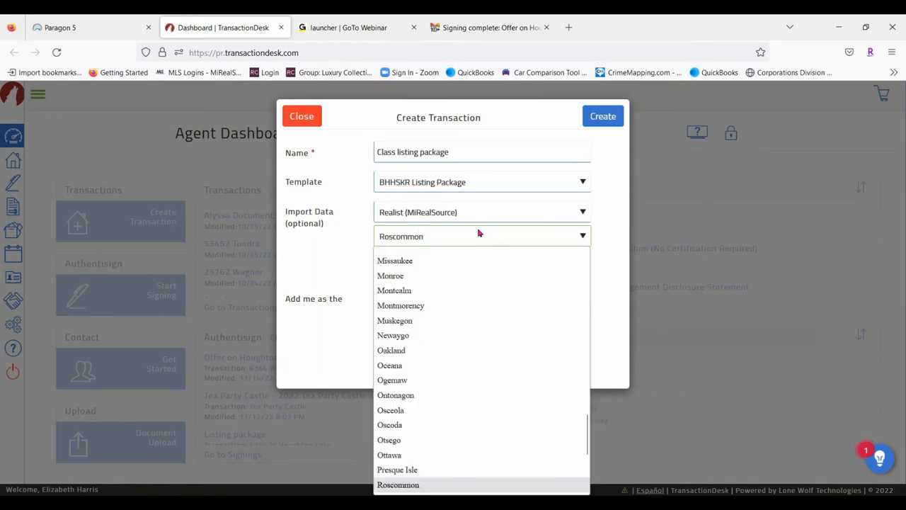
scroll(423, 334, "up", 1)
scroll(432, 298, "up", 2)
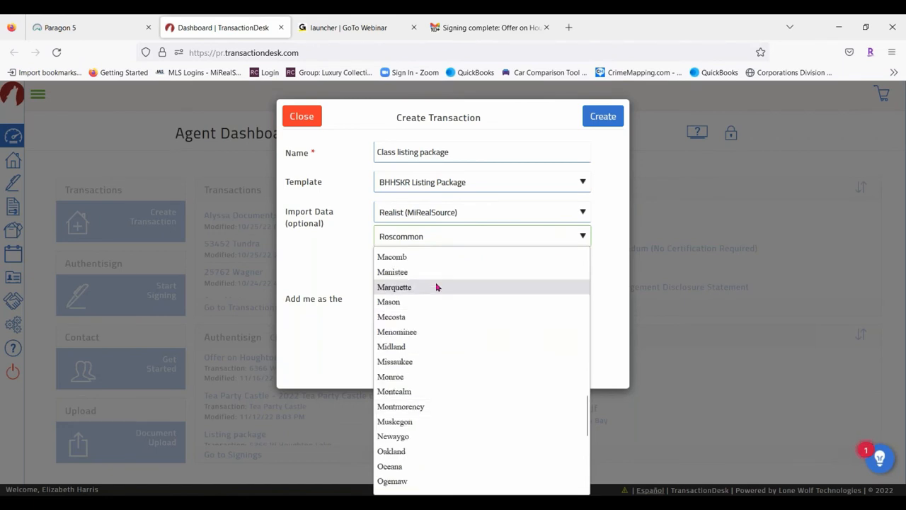
scroll(437, 286, "up", 2)
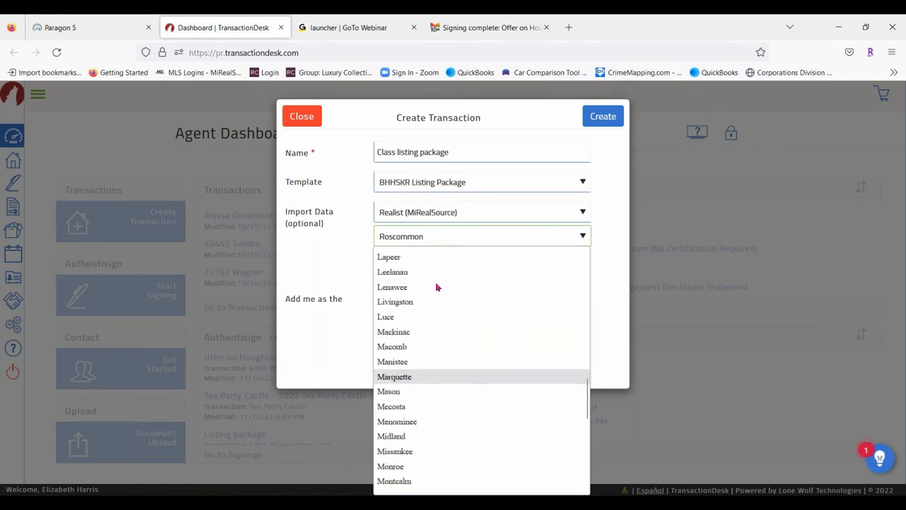
left_click(405, 350)
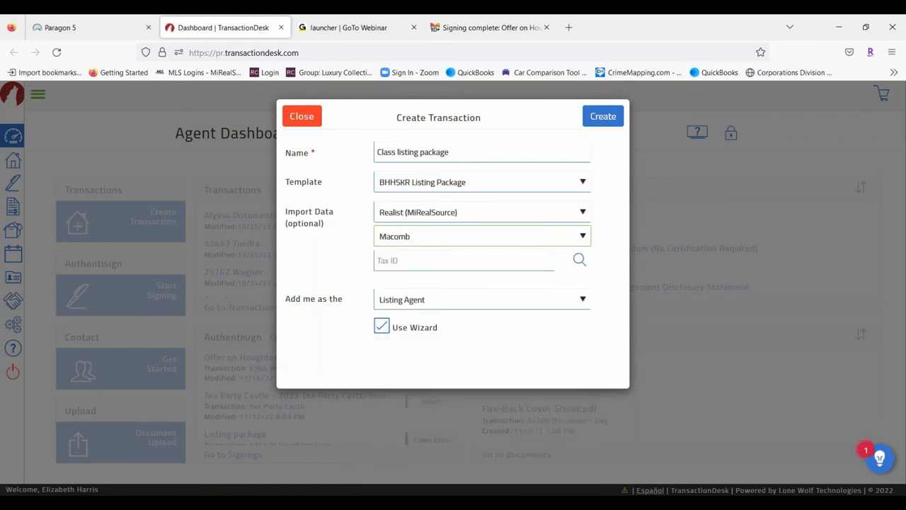
left_click(581, 260)
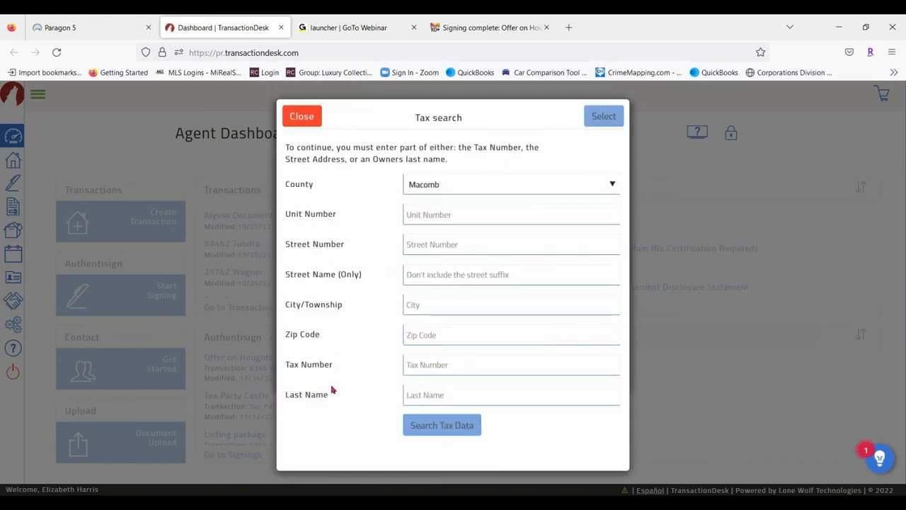
left_click(432, 244)
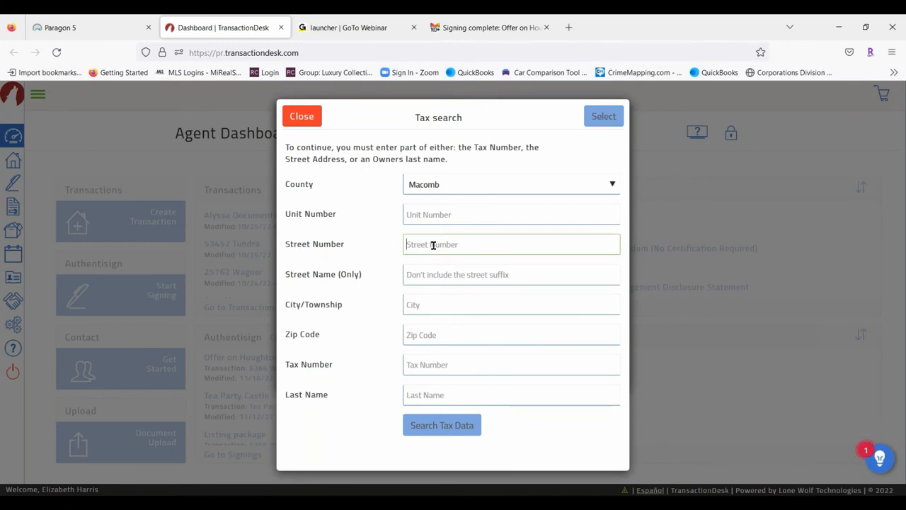
left_click(427, 272)
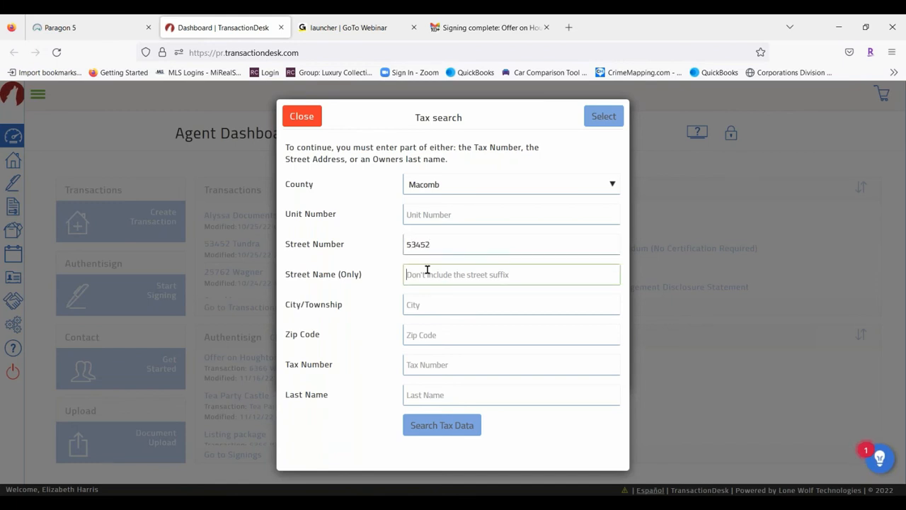
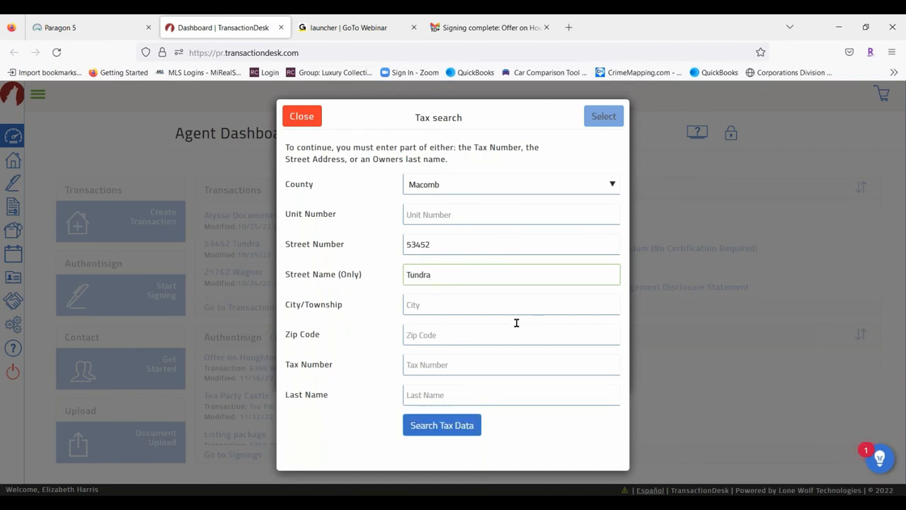
left_click(479, 305)
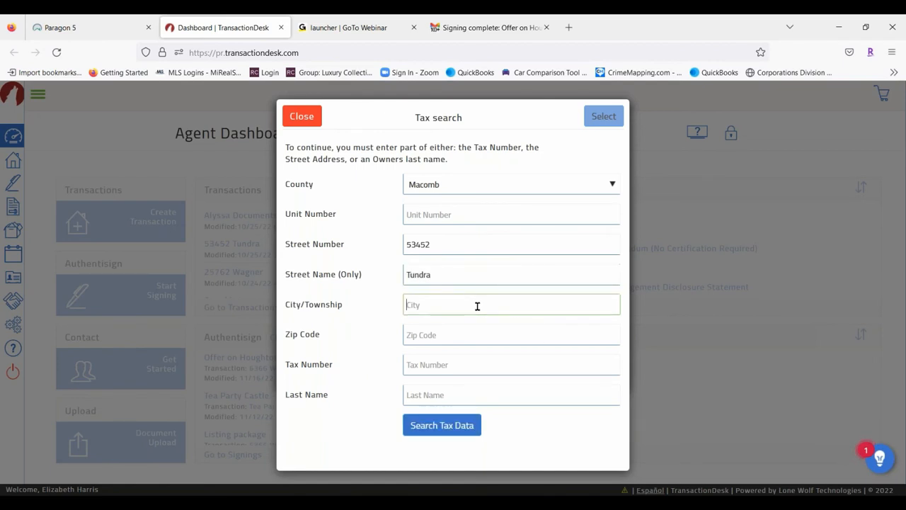
left_click(435, 426)
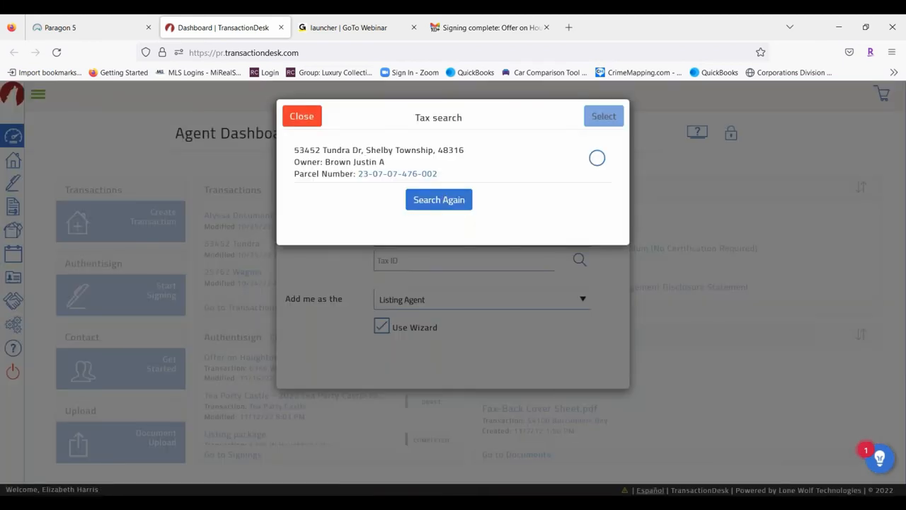
left_click(597, 158)
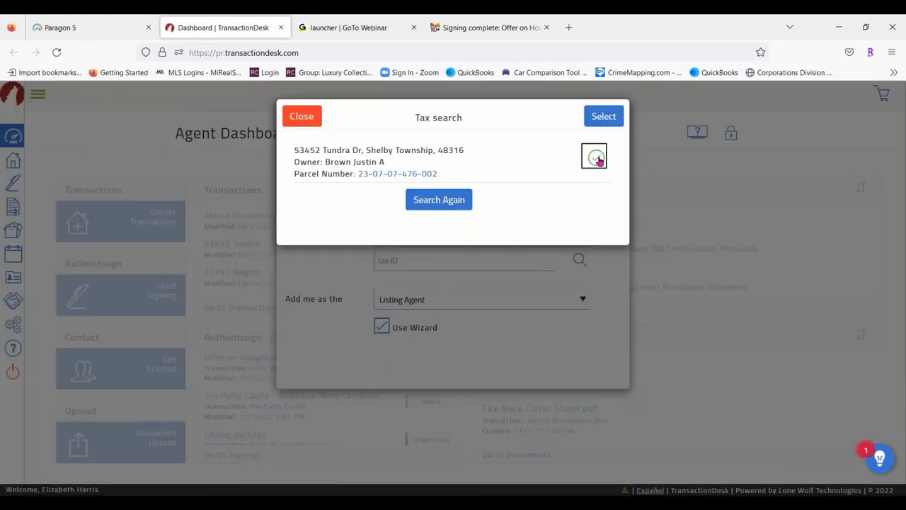
left_click(602, 119)
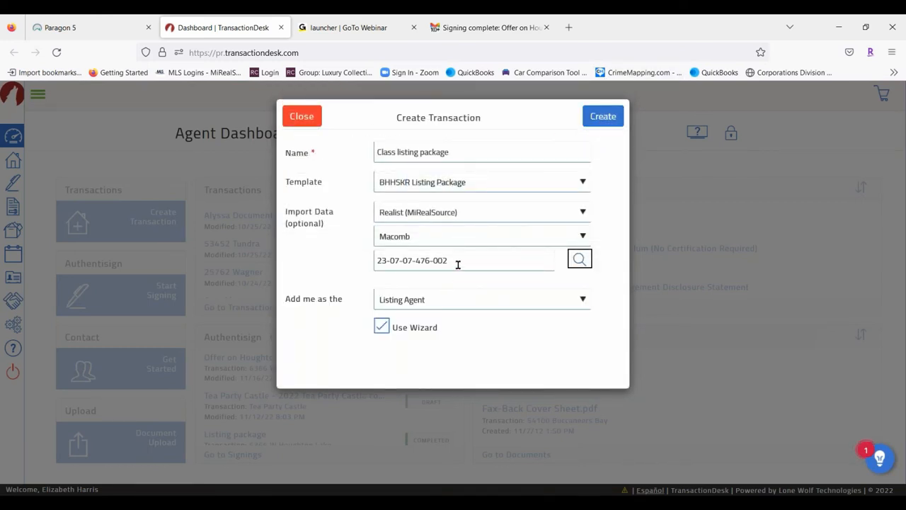
Keep Listing Agent as my role and create the Class listing package transaction
left_click(442, 308)
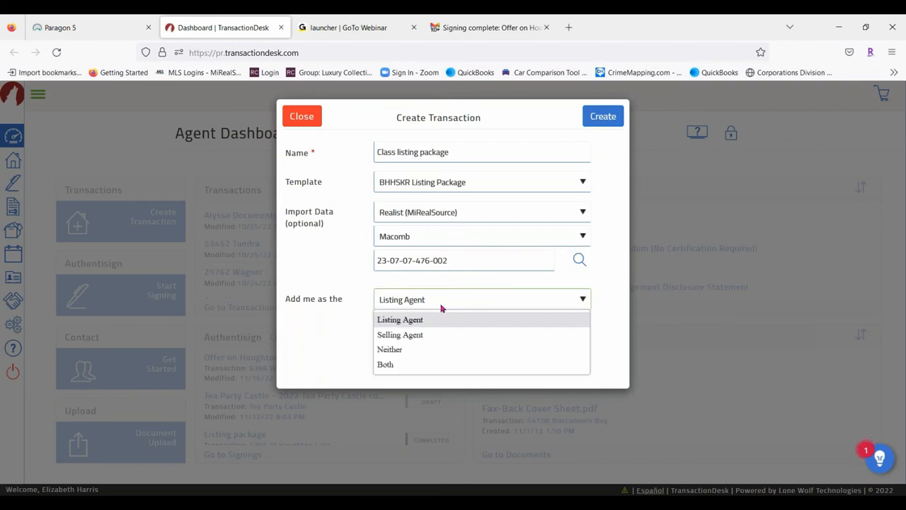
left_click(442, 308)
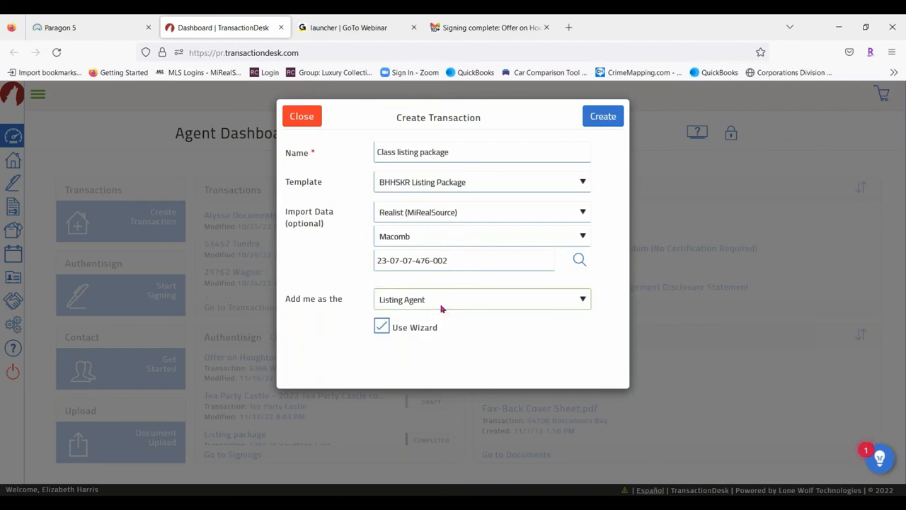
left_click(602, 120)
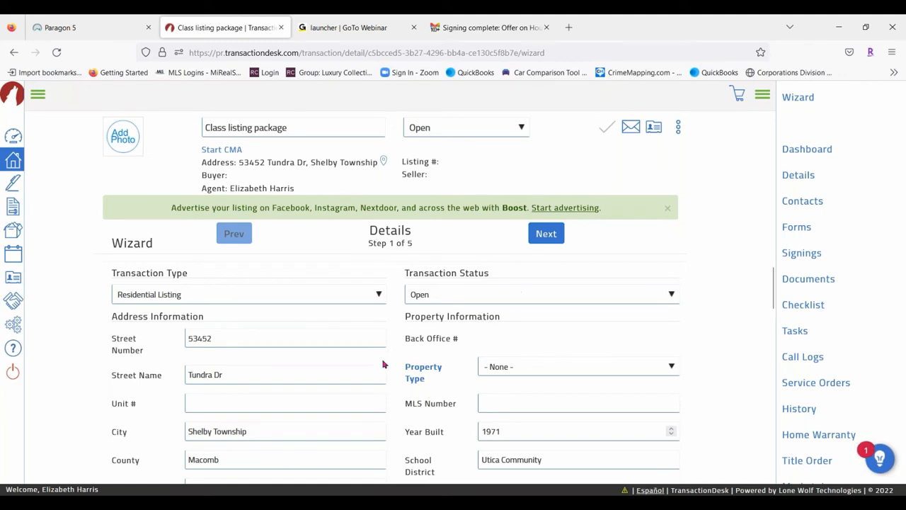
Set the property type to RESIDENTIAL
scroll(290, 298, "down", 2)
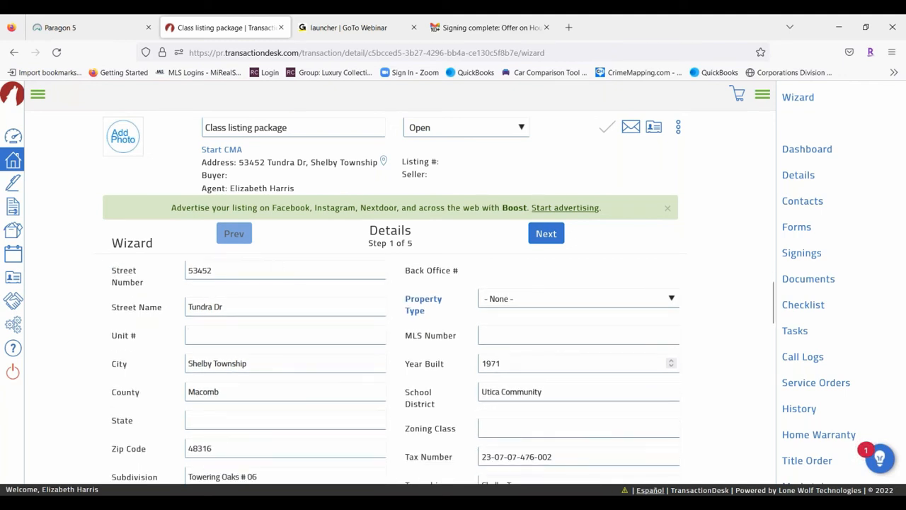
scroll(587, 314, "up", 2)
scroll(619, 337, "down", 2)
left_click(525, 299)
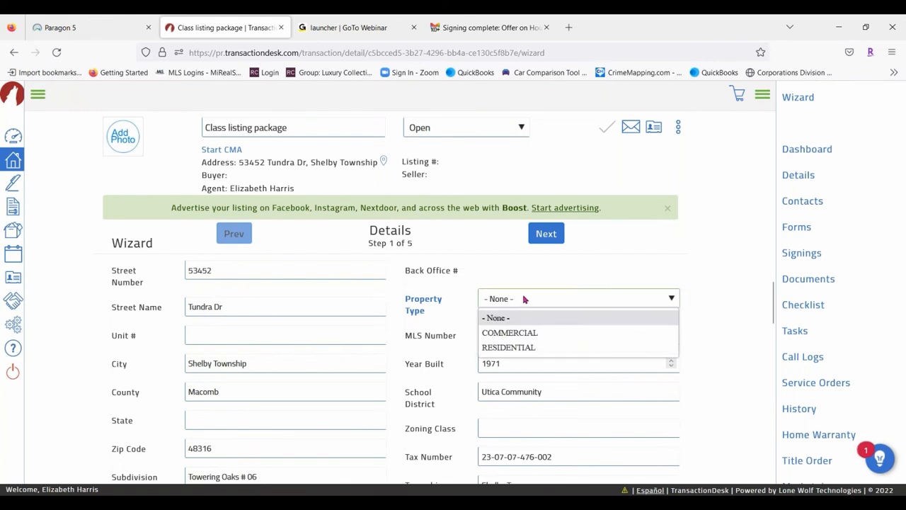
left_click(510, 347)
Enter a list price of 300000 and advance to Transaction Dates
scroll(313, 337, "down", 2)
scroll(313, 337, "down", 6)
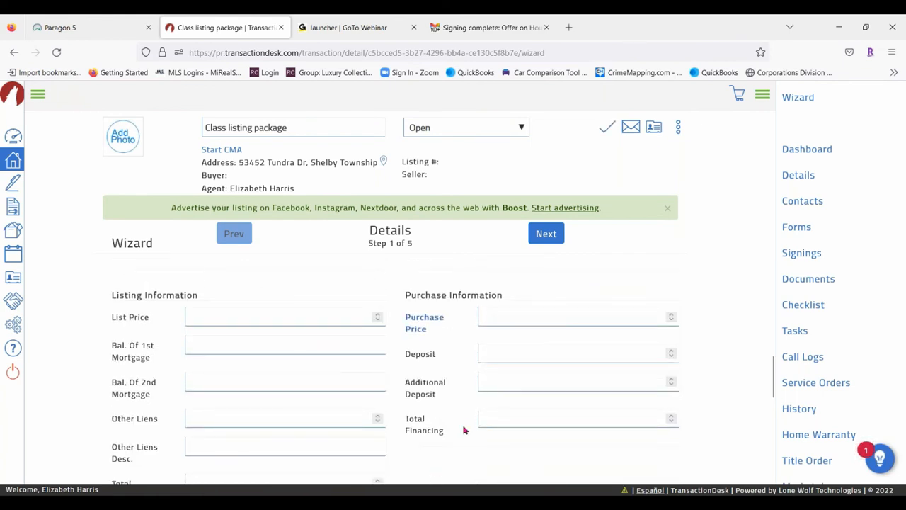
left_click(194, 321)
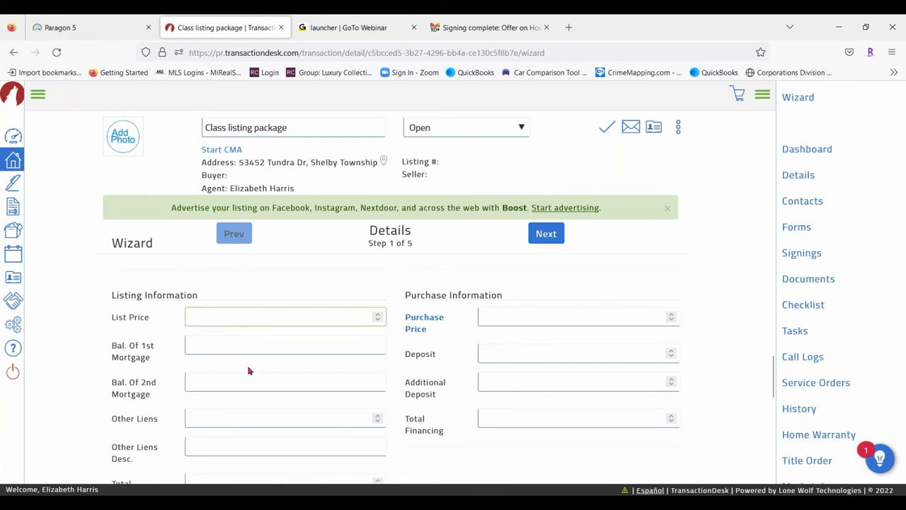
type("200000")
key("BackSpace")
key("BackSpace")
key("BackSpace")
key("BackSpace")
key("BackSpace")
key("BackSpace")
type("300000")
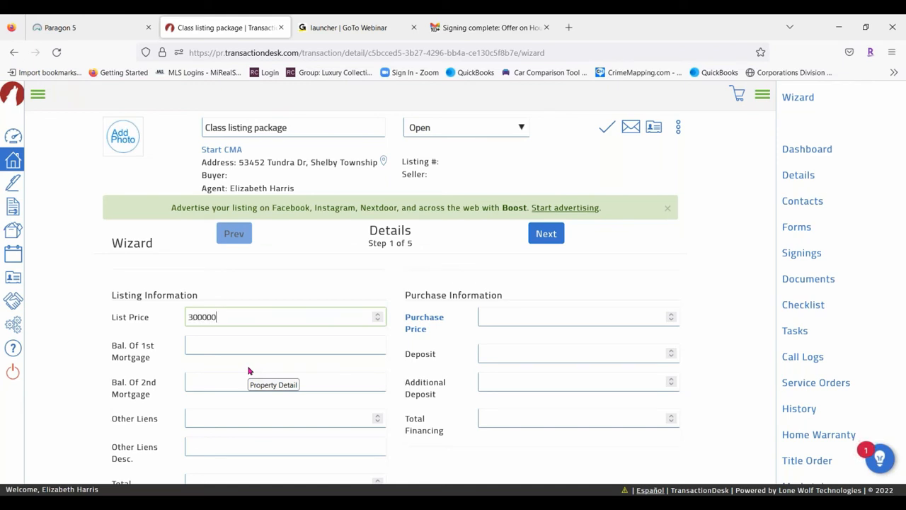
scroll(289, 358, "down", 2)
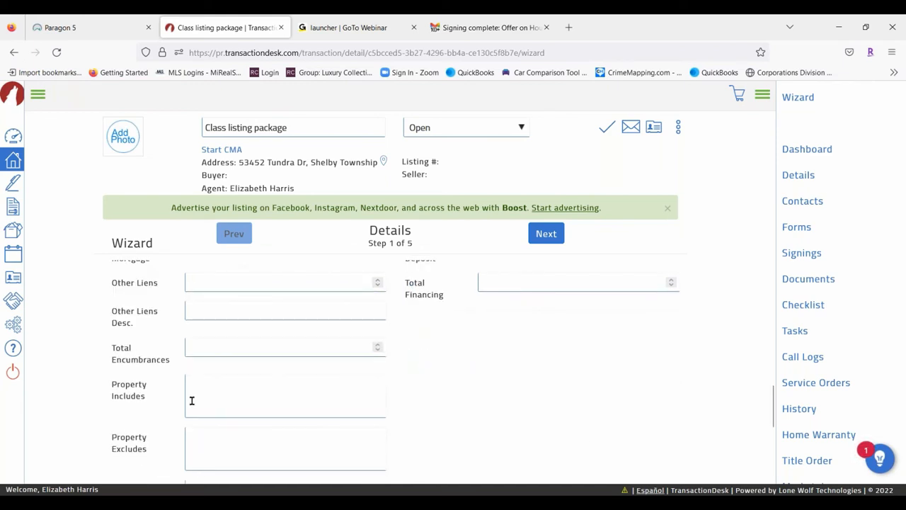
left_click(235, 444)
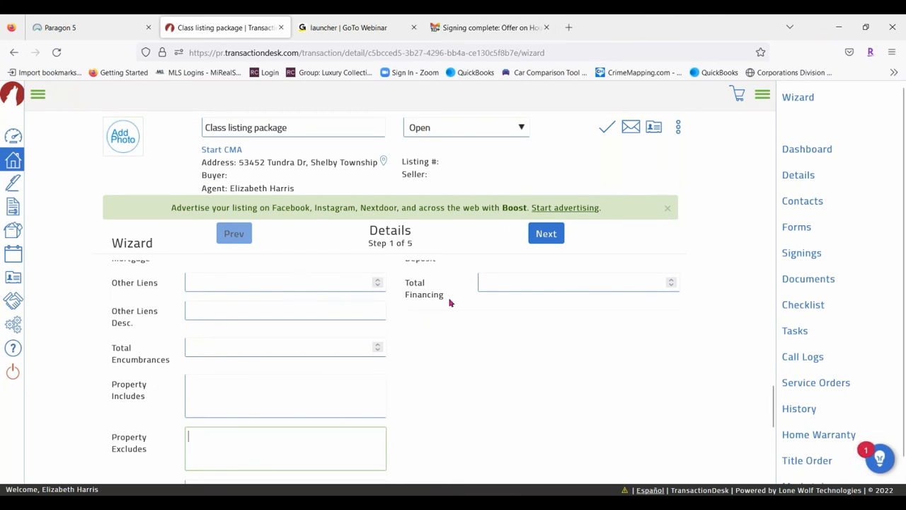
left_click(546, 233)
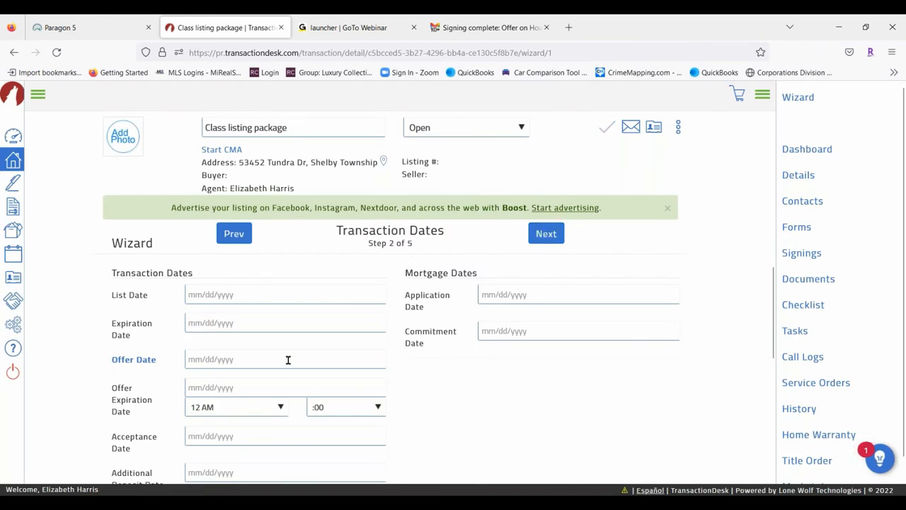
Set list date 11/17/2022 and expiration 02/28/2023, then advance to Contacts
left_click(210, 296)
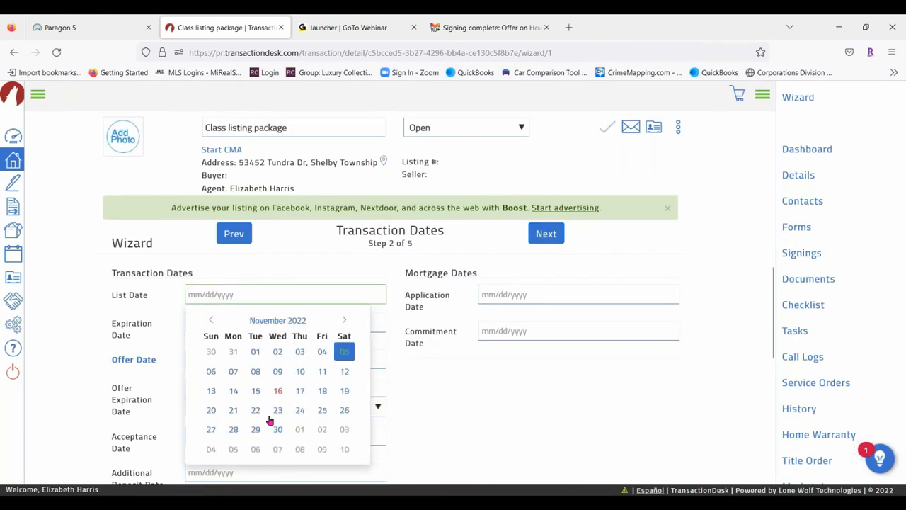
left_click(300, 390)
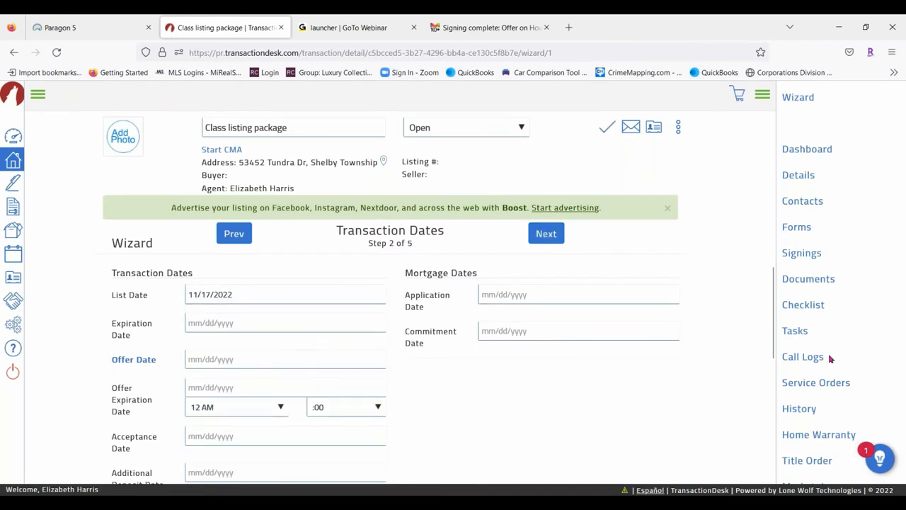
left_click(210, 321)
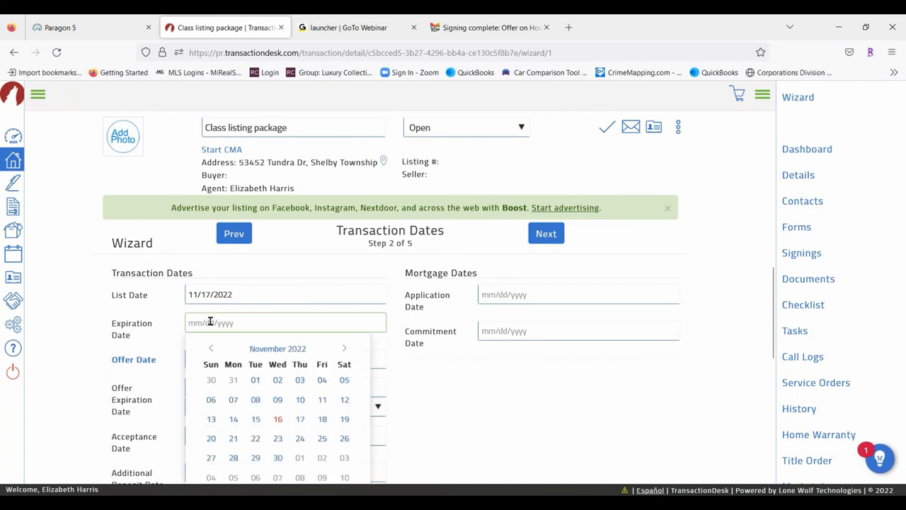
left_click(344, 348)
left_click(344, 347)
left_click(344, 348)
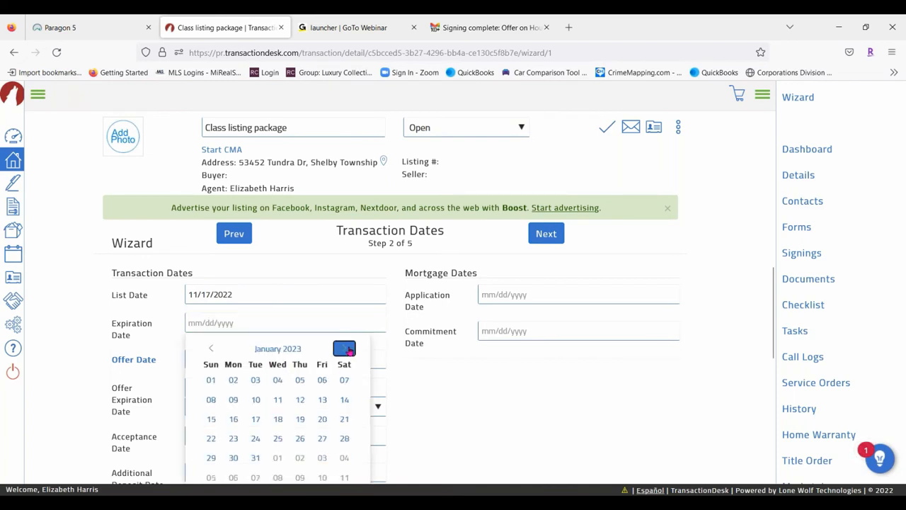
scroll(298, 403, "down", 3)
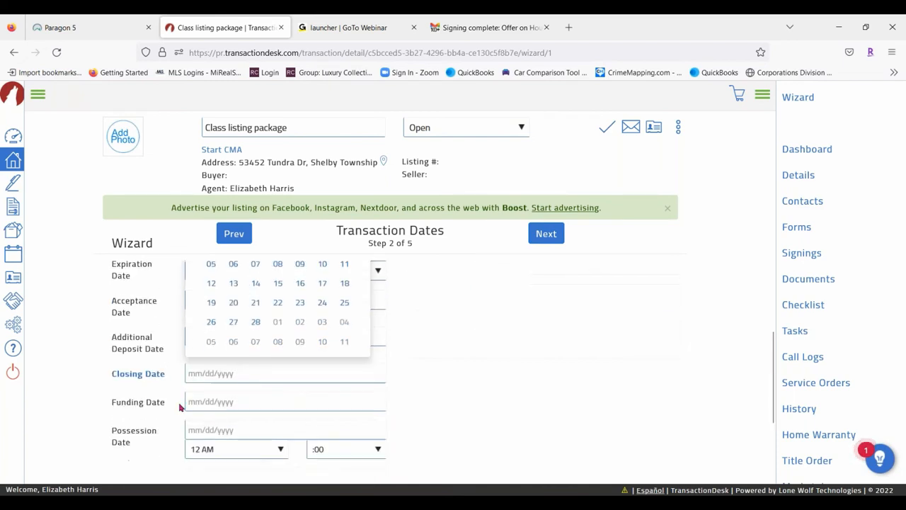
left_click(257, 319)
left_click(558, 240)
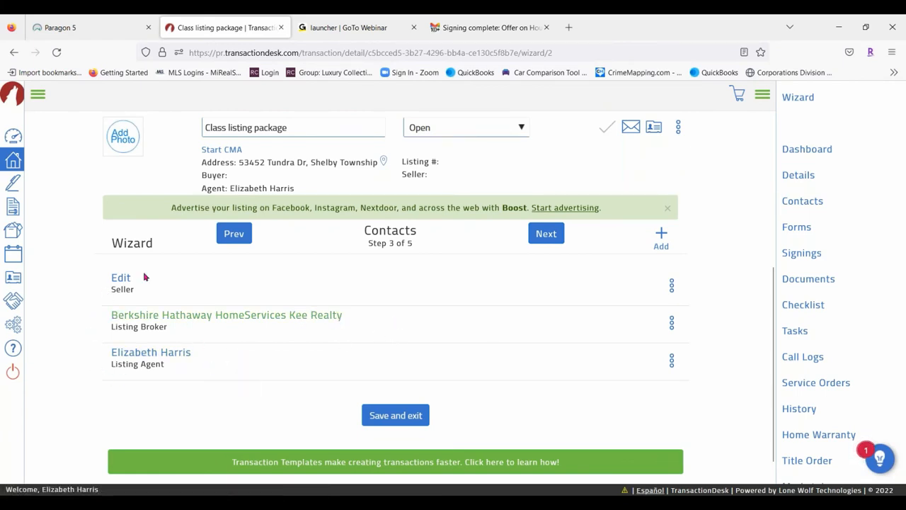
Enter the seller as Mr Seller with the suggested e-mail, add to address book, and save
left_click(121, 278)
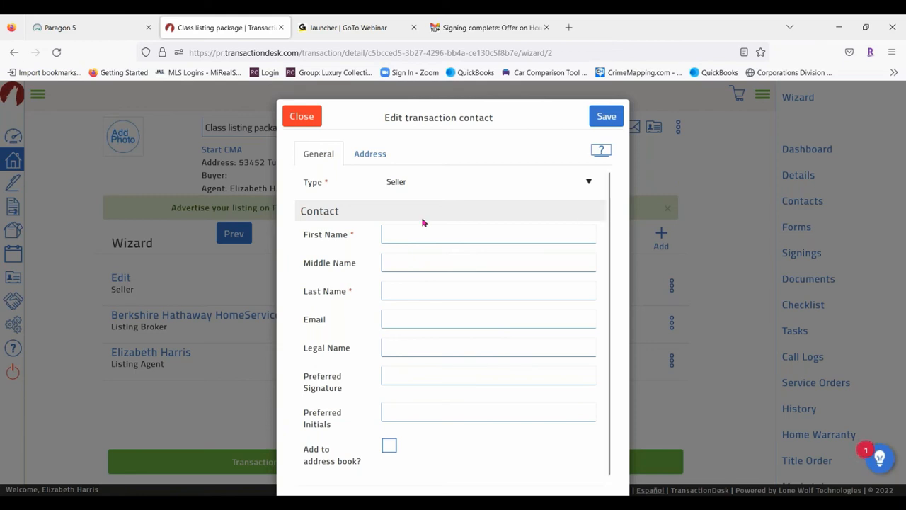
left_click(411, 239)
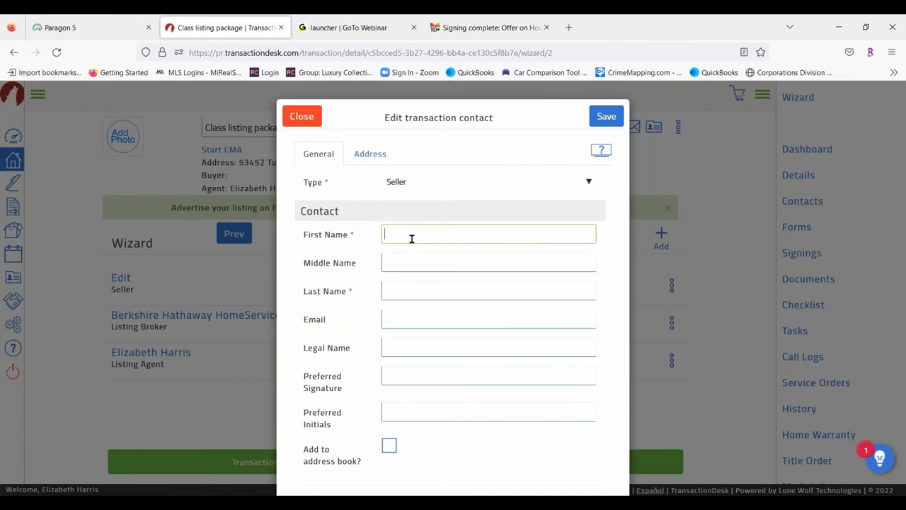
type("Mr")
key("Tab")
key("Tab")
type("Selle")
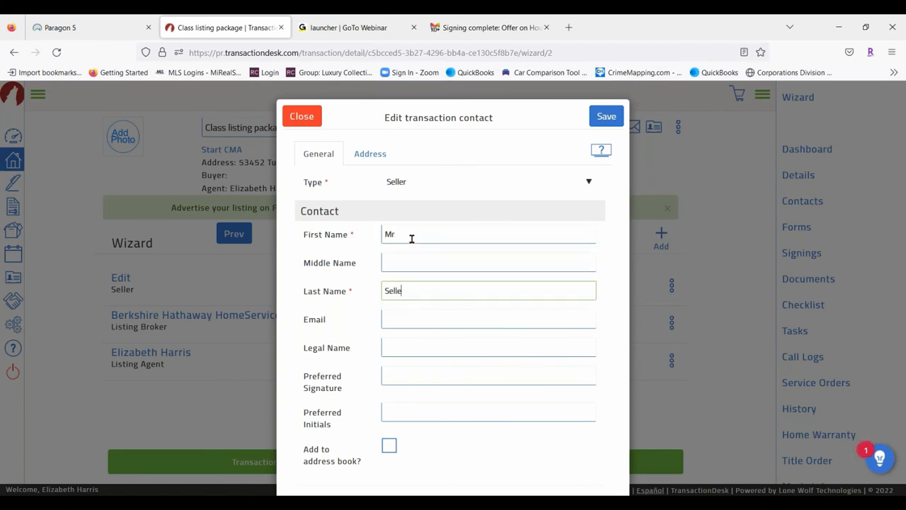
left_click(417, 310)
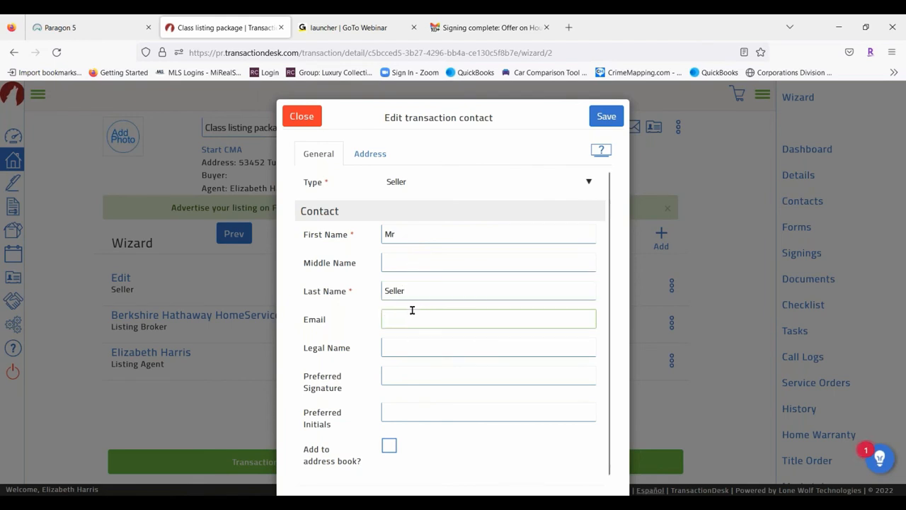
type("Lisa")
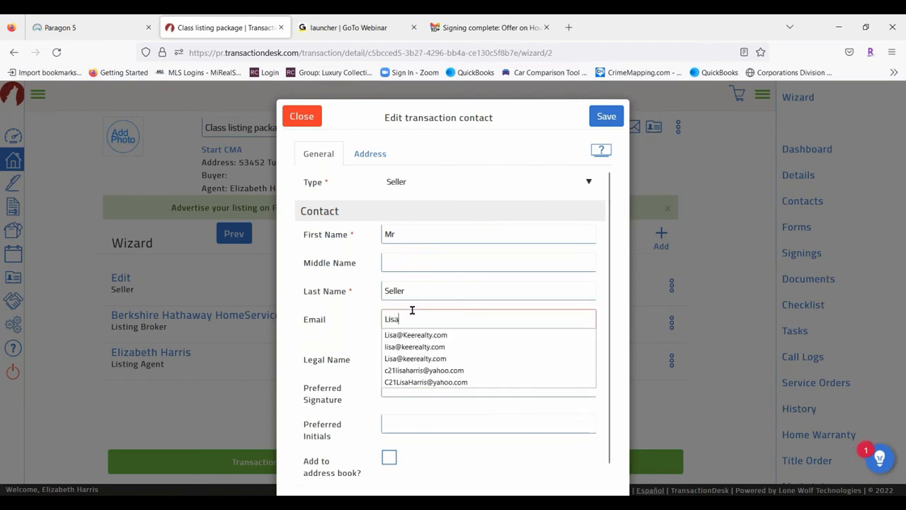
left_click(424, 340)
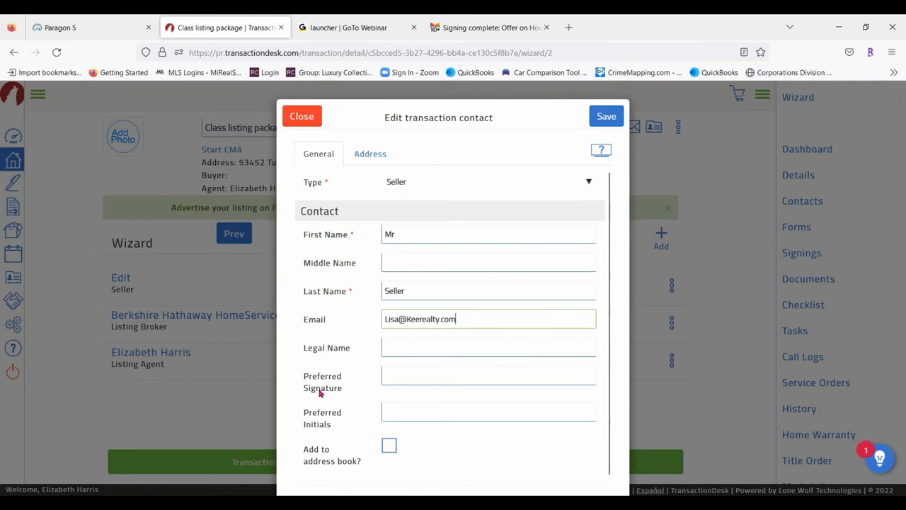
left_click(391, 448)
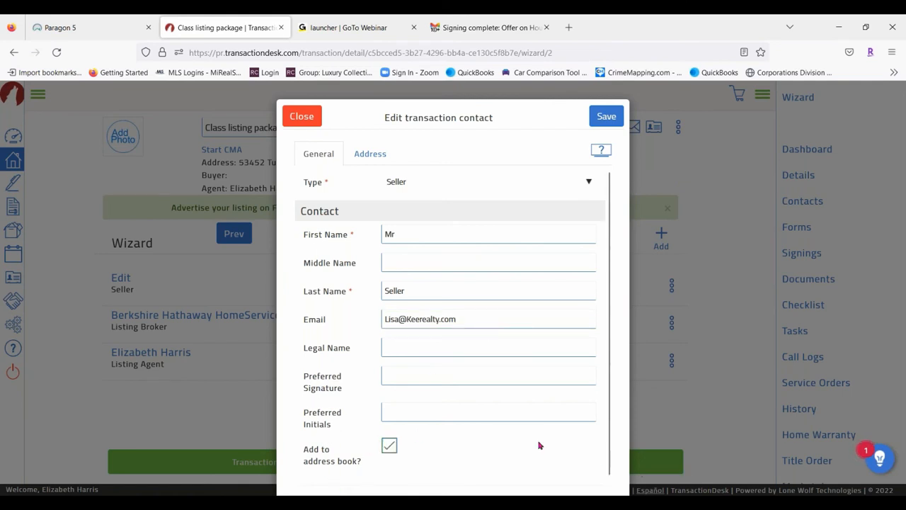
left_click(606, 117)
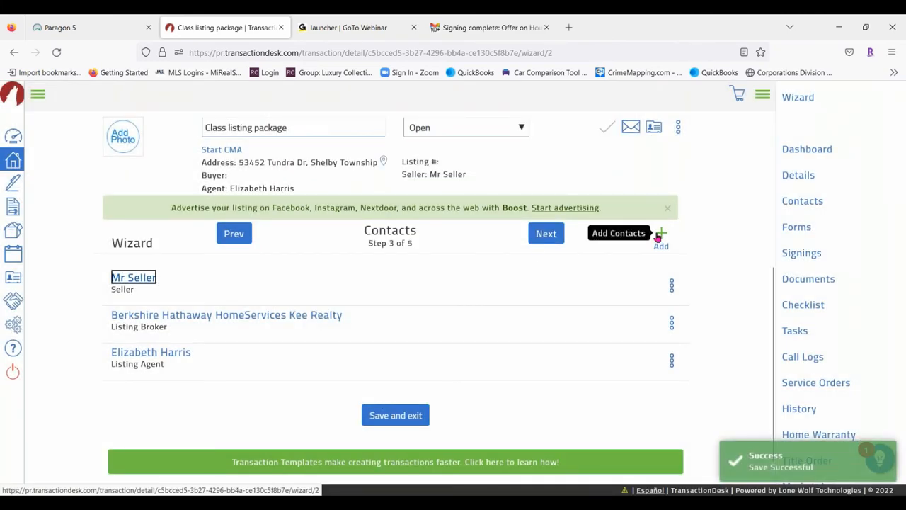
left_click(659, 237)
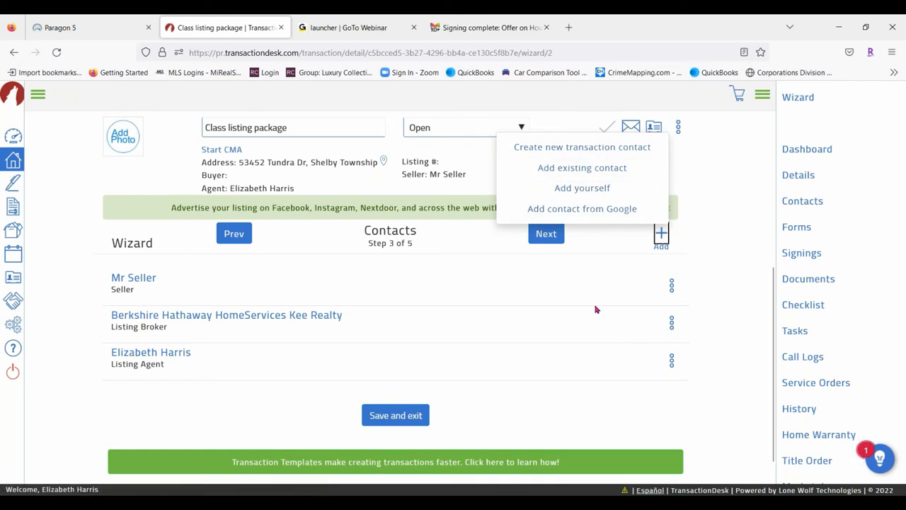
Dismiss the add-contact options and advance the wizard to Forms
left_click(731, 187)
left_click(553, 239)
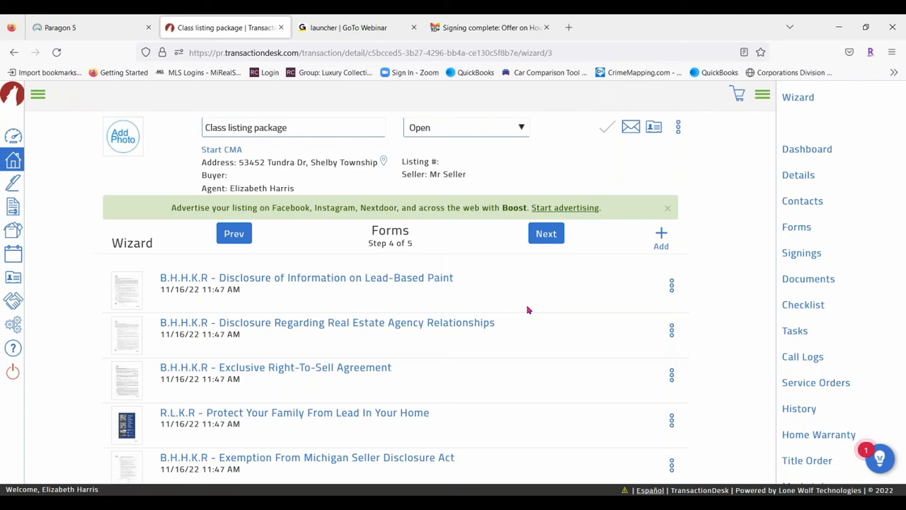
Choose the Michigan Seller Disclosure Statement (Rev 6/06) from the Michigan REALTORS forms
scroll(477, 324, "down", 5)
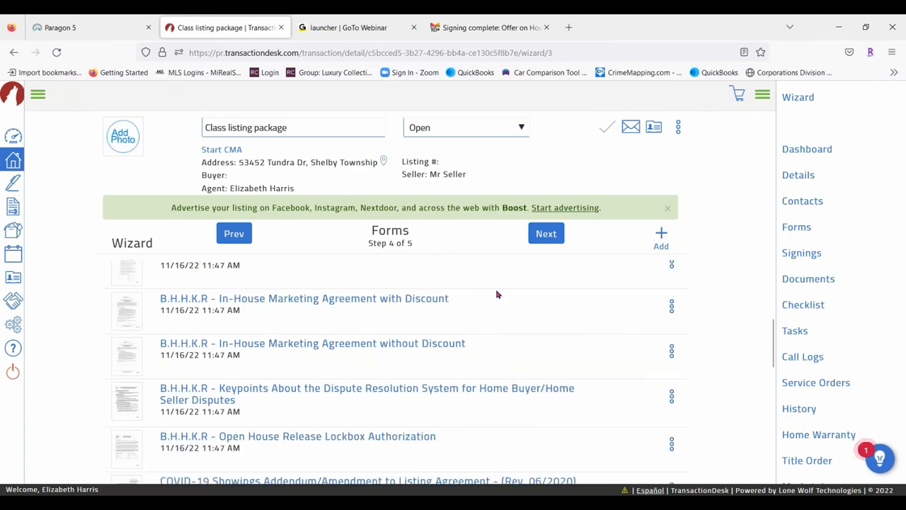
scroll(578, 320, "down", 6)
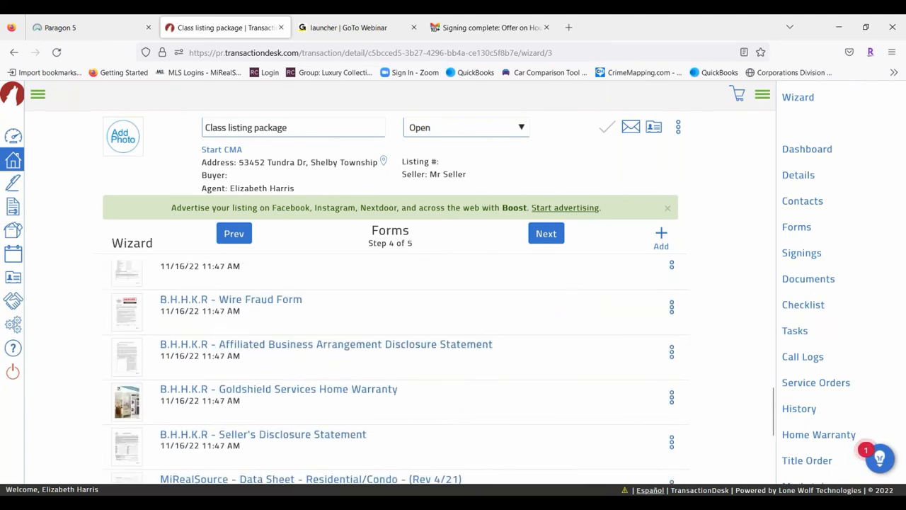
left_click(660, 237)
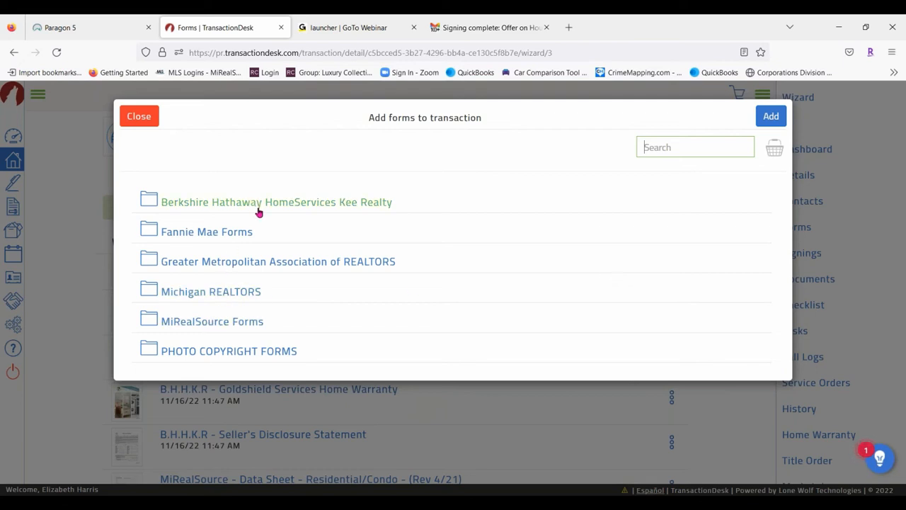
left_click(231, 287)
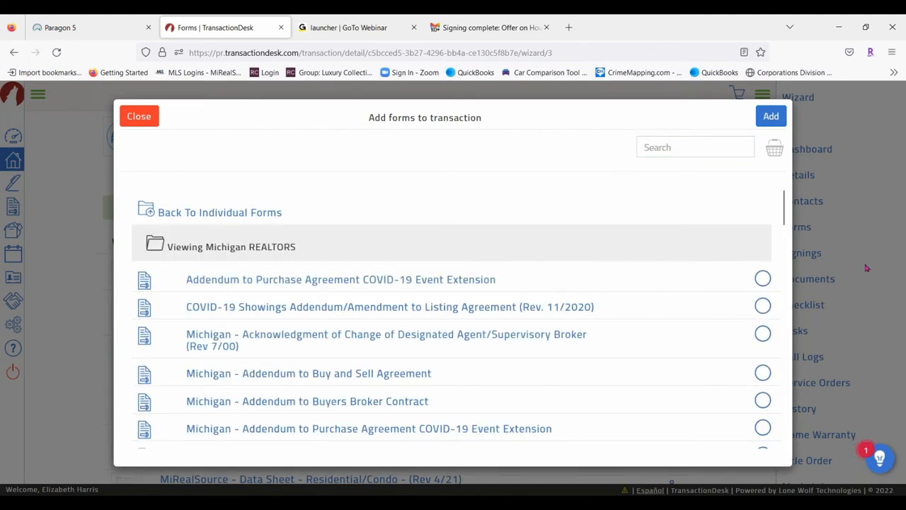
scroll(431, 243, "down", 8)
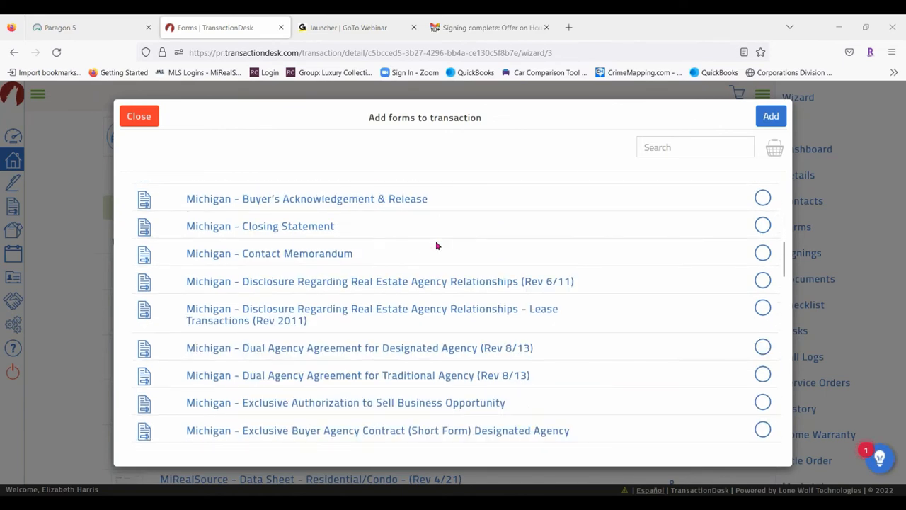
scroll(437, 245, "down", 2)
scroll(479, 240, "down", 8)
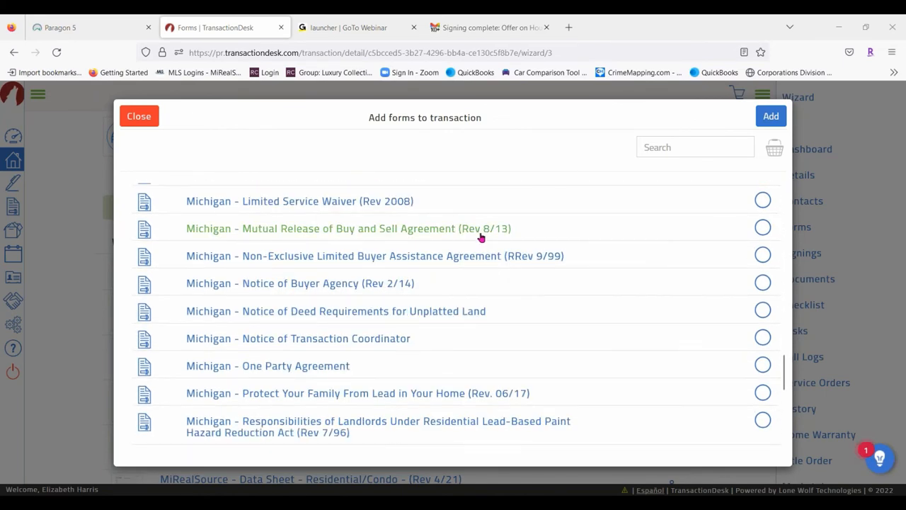
scroll(477, 244, "down", 5)
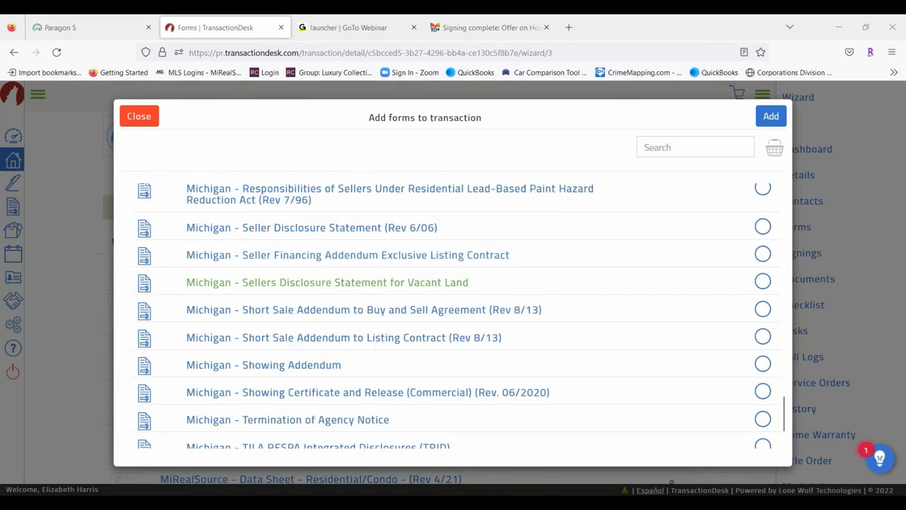
left_click(763, 228)
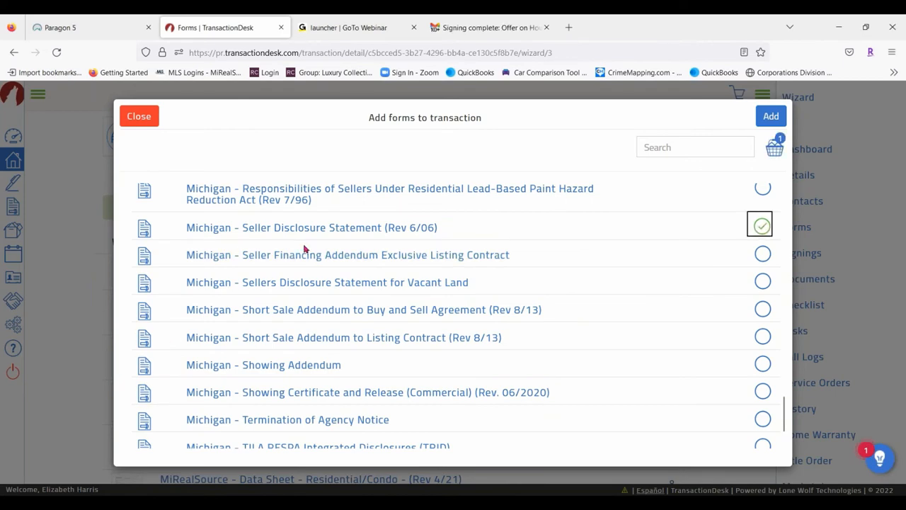
scroll(306, 248, "up", 20)
Choose the MiRealSource Residential/Condo data sheet and add both forms to the transaction
left_click(203, 212)
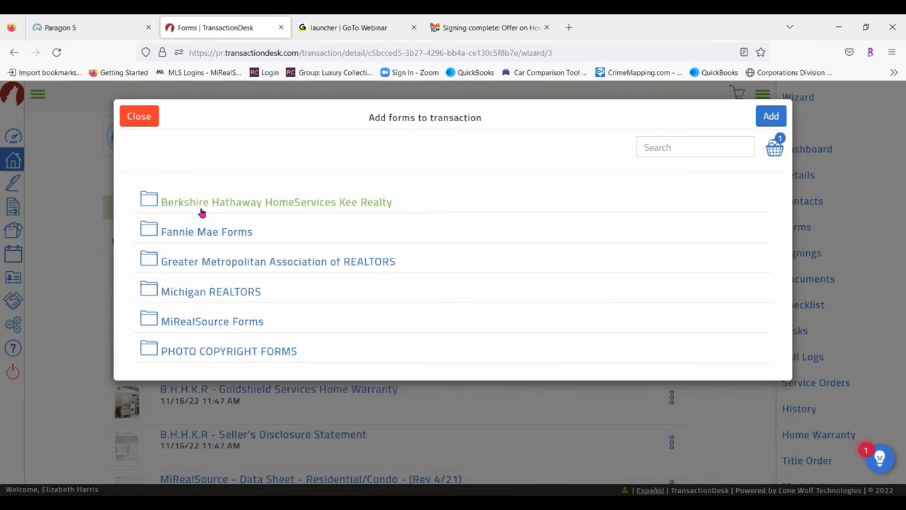
left_click(221, 324)
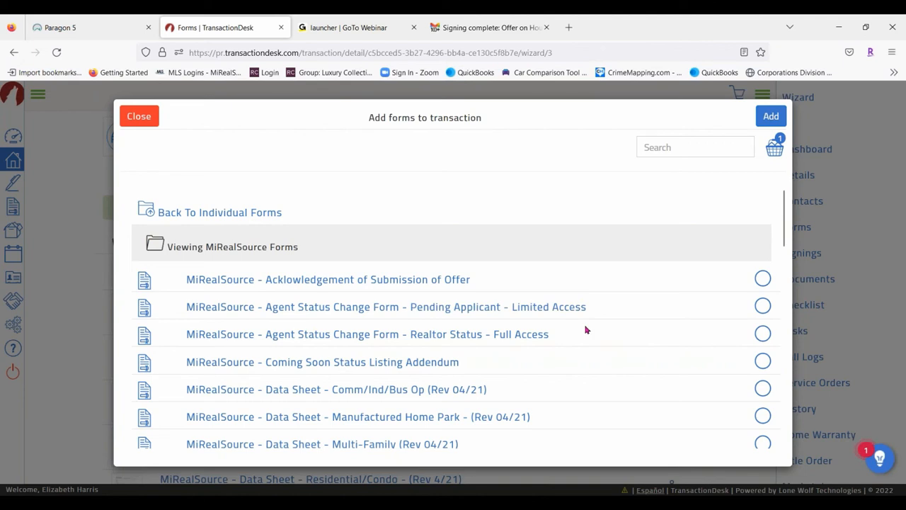
scroll(566, 321, "down", 2)
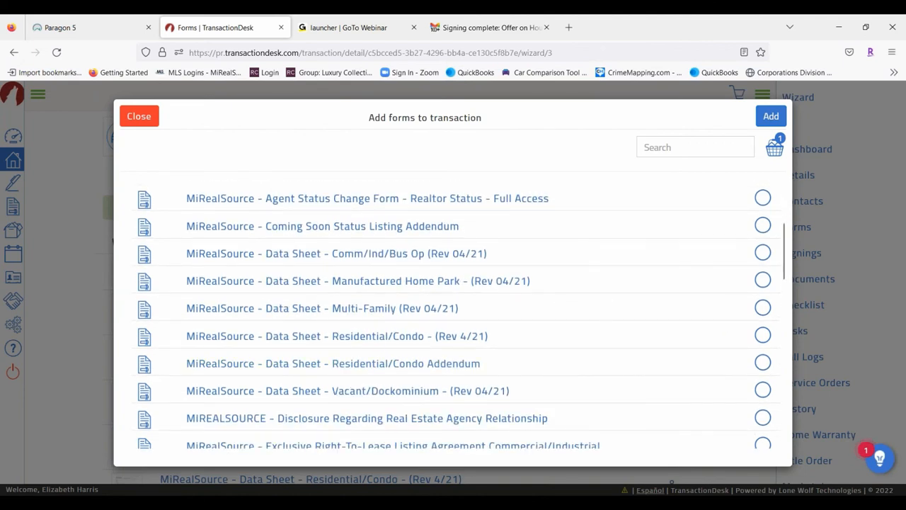
left_click(762, 334)
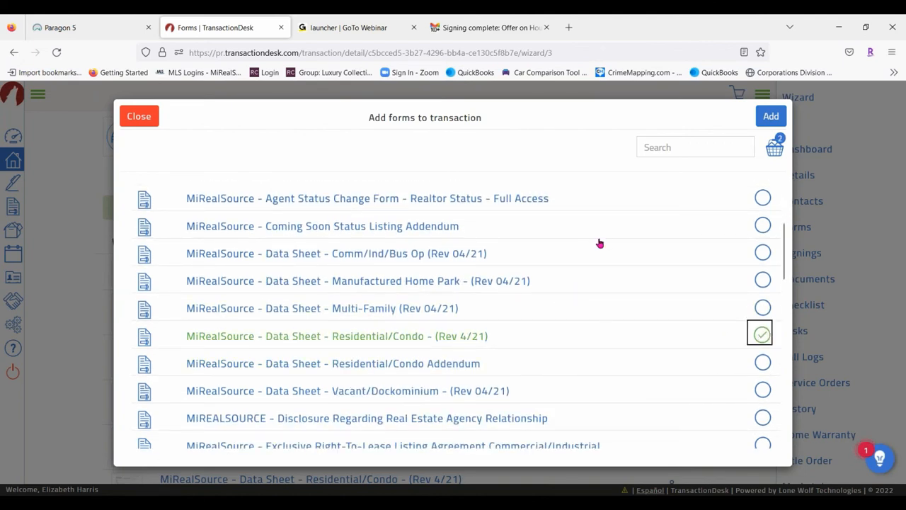
left_click(770, 118)
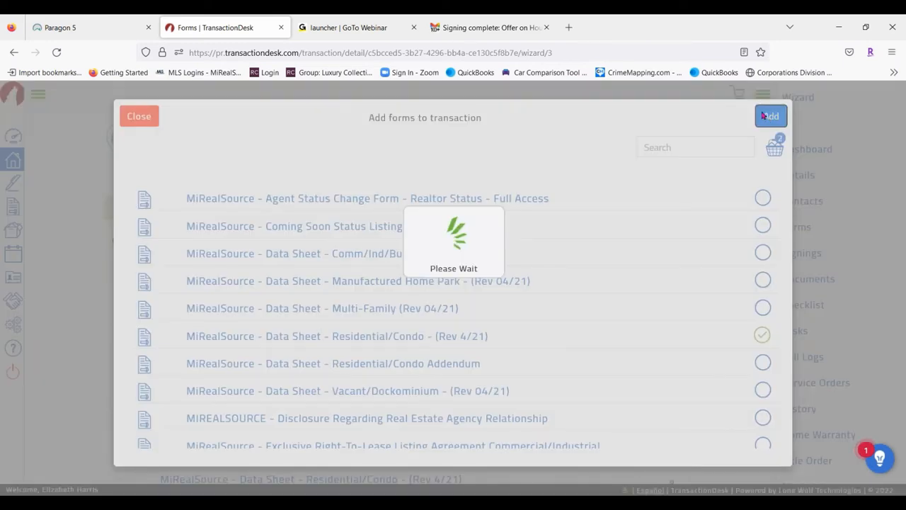
scroll(445, 338, "down", 10)
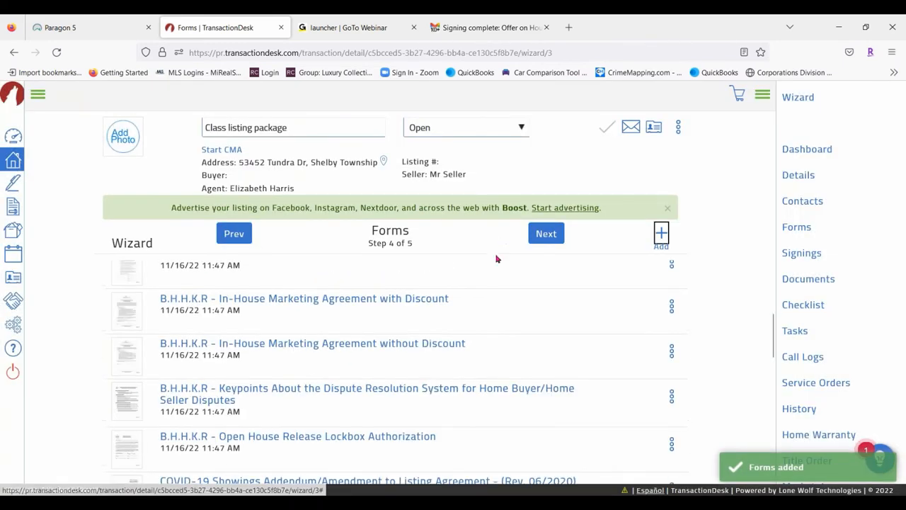
Advance the Class listing package wizard to Step 5 Documents and finish it onto the Transaction Dashboard
scroll(444, 338, "down", 5)
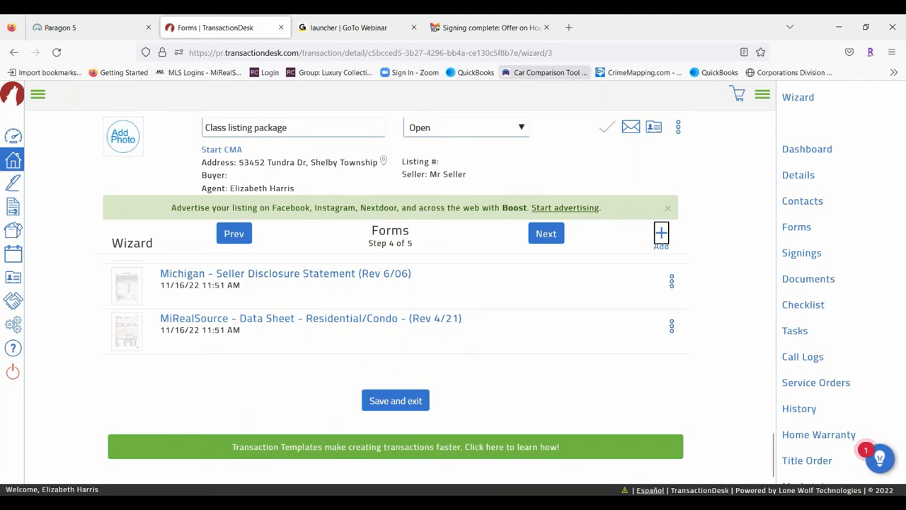
left_click(546, 234)
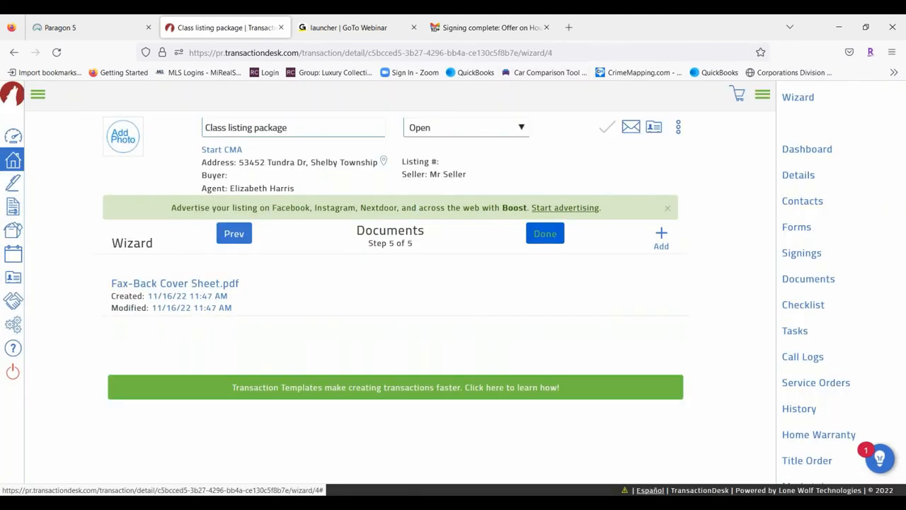
left_click(554, 236)
left_click(554, 236)
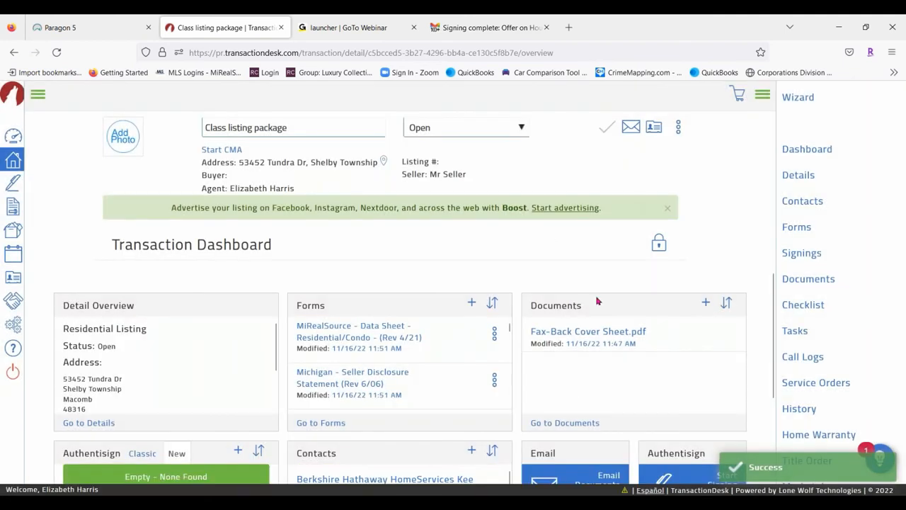
Add B.H.H.K.R - Seller's Disclosure Statement to the forms basket and show the Transaction Forms list
left_click(315, 422)
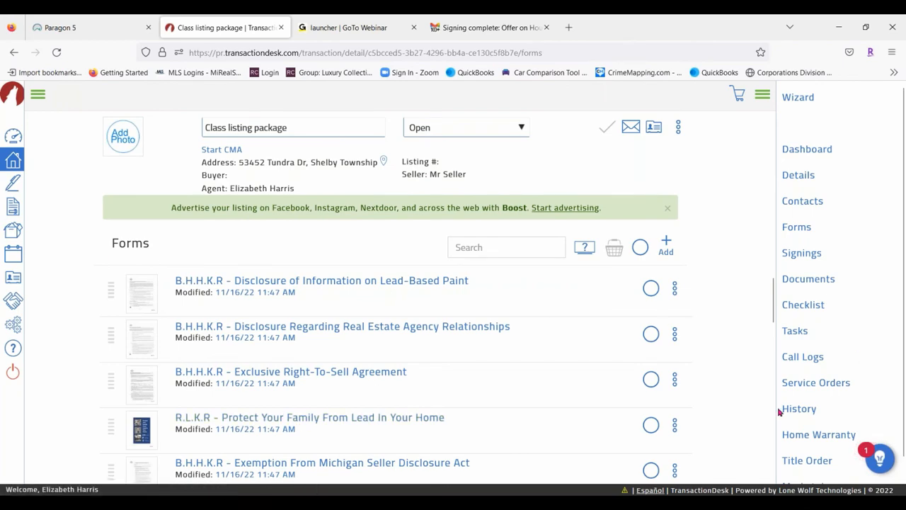
scroll(536, 296, "down", 6)
scroll(397, 375, "down", 4)
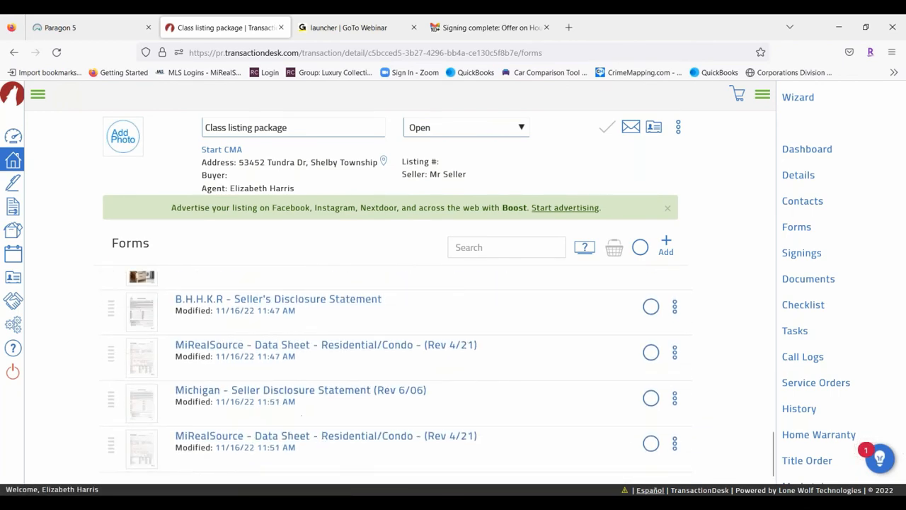
left_click(650, 305)
left_click(614, 247)
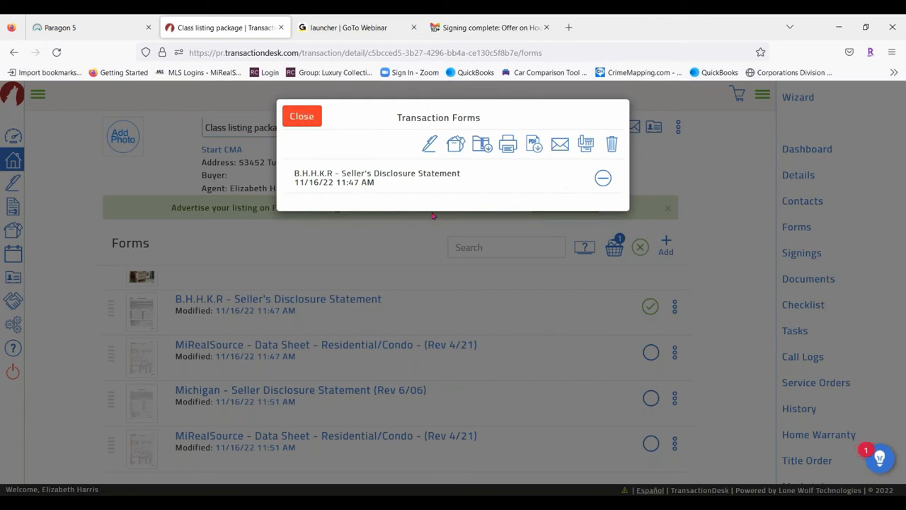
Address the form email to the seller's name and e-mail with subject 'Sellers Disclosure'
left_click(560, 146)
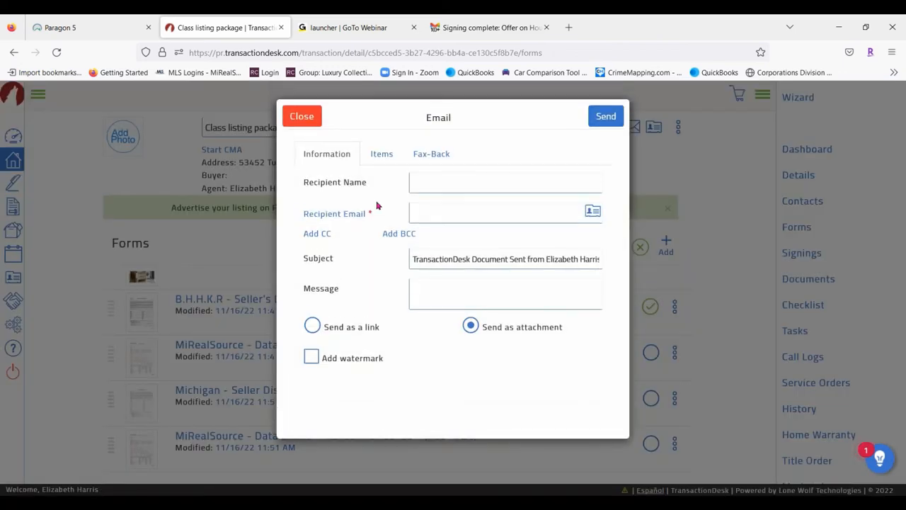
left_click(450, 184)
type("Lisa")
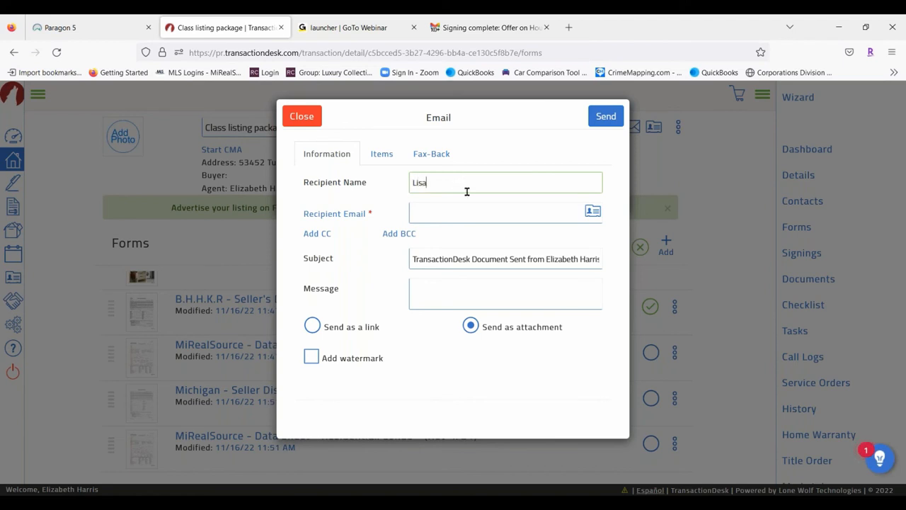
left_click(440, 215)
type("Lisa")
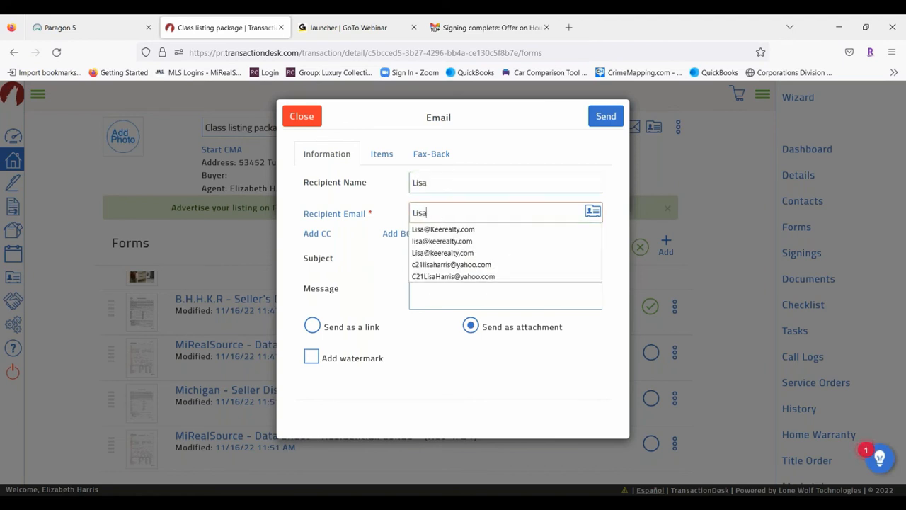
key("Down")
key("Return")
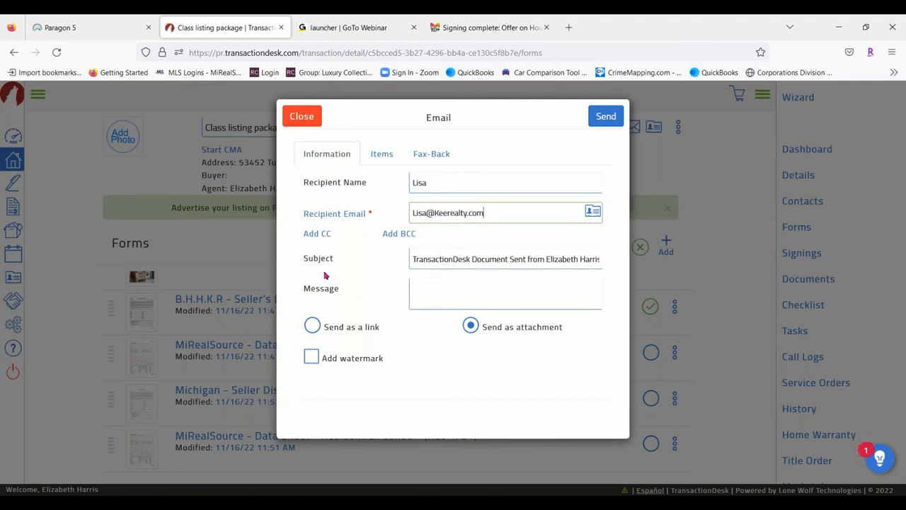
left_click_drag(414, 259, 601, 260)
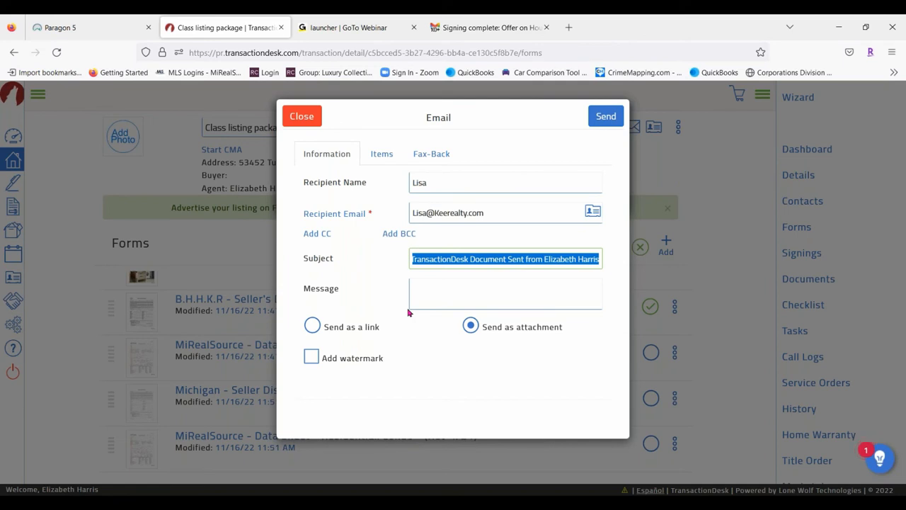
type("Sellers Dis")
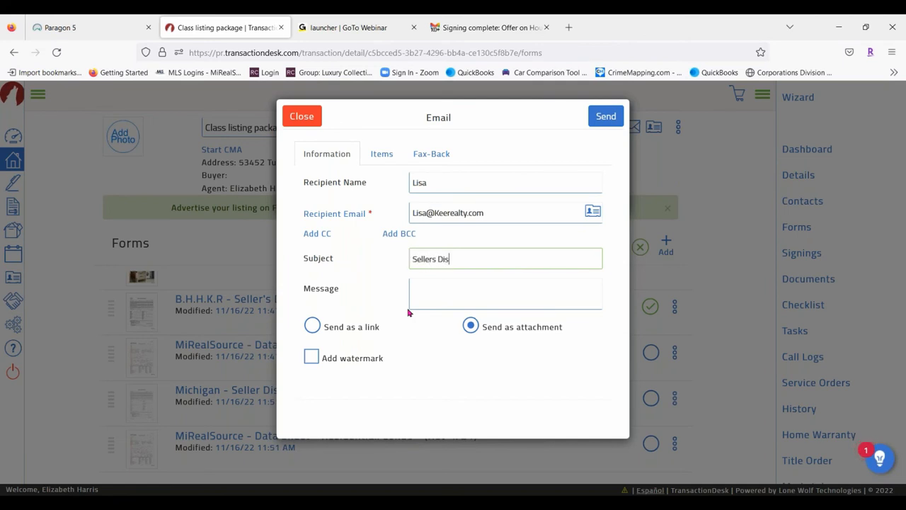
type("closure")
Send it as an editable link expiring 11/20/2022 and close the forms window
left_click(442, 293)
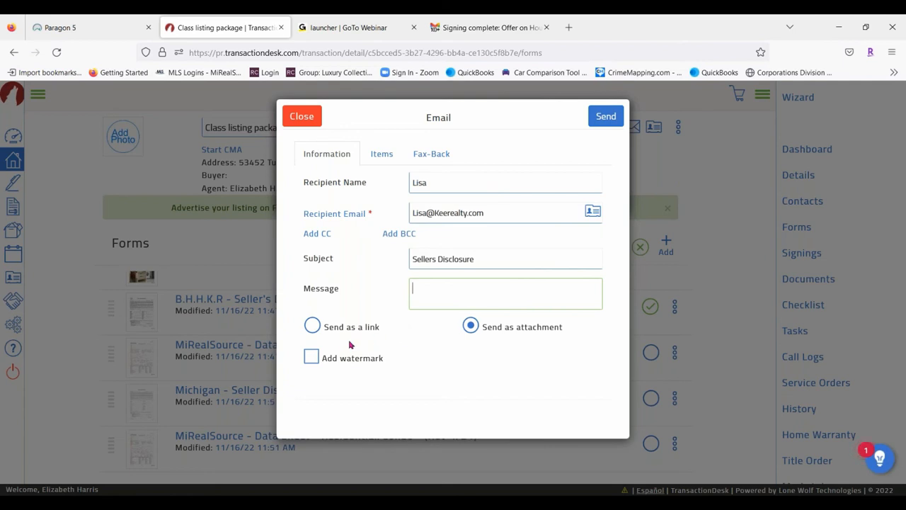
left_click(312, 327)
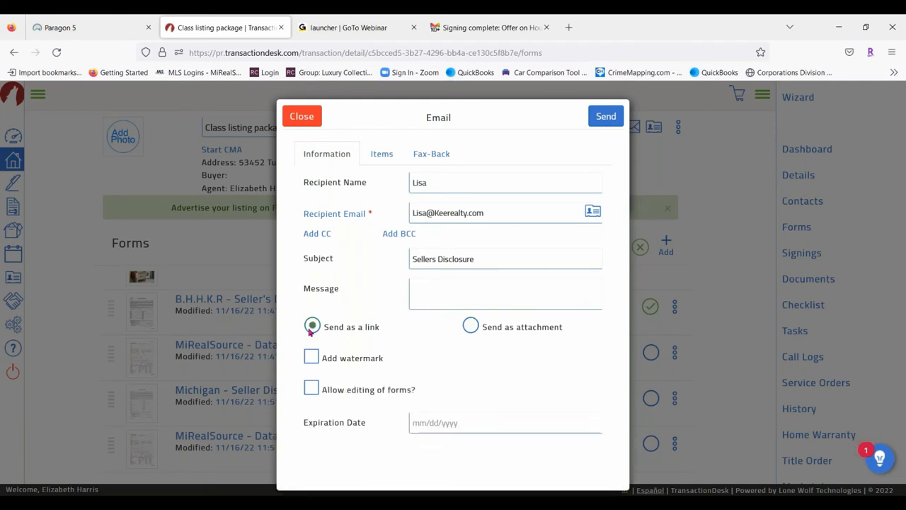
left_click(311, 390)
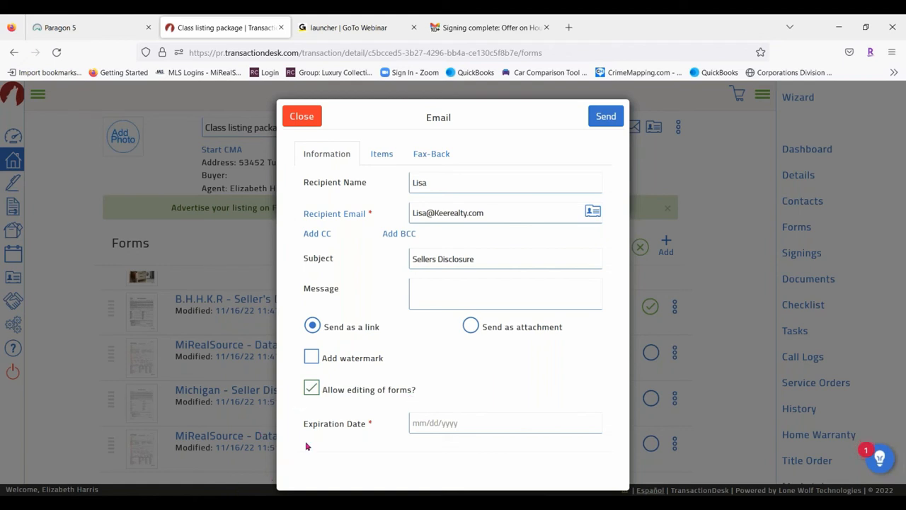
left_click(422, 425)
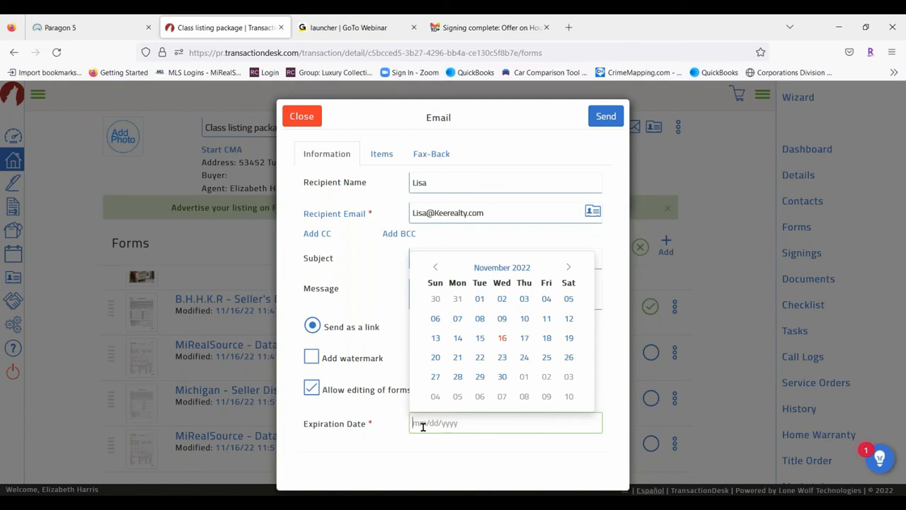
left_click(435, 357)
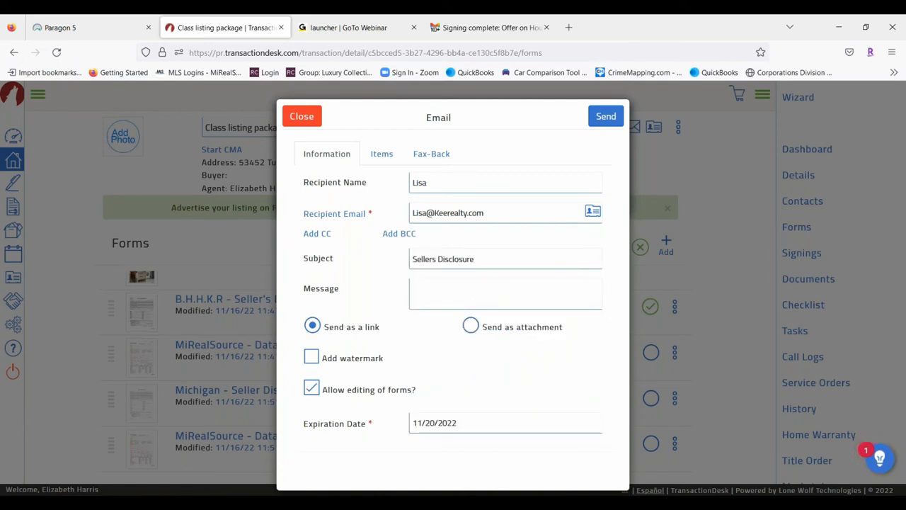
left_click(599, 119)
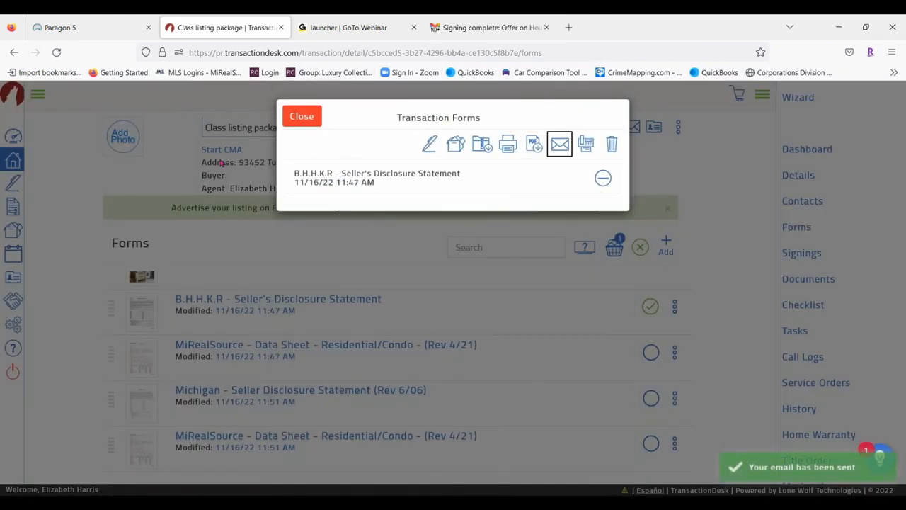
left_click(302, 116)
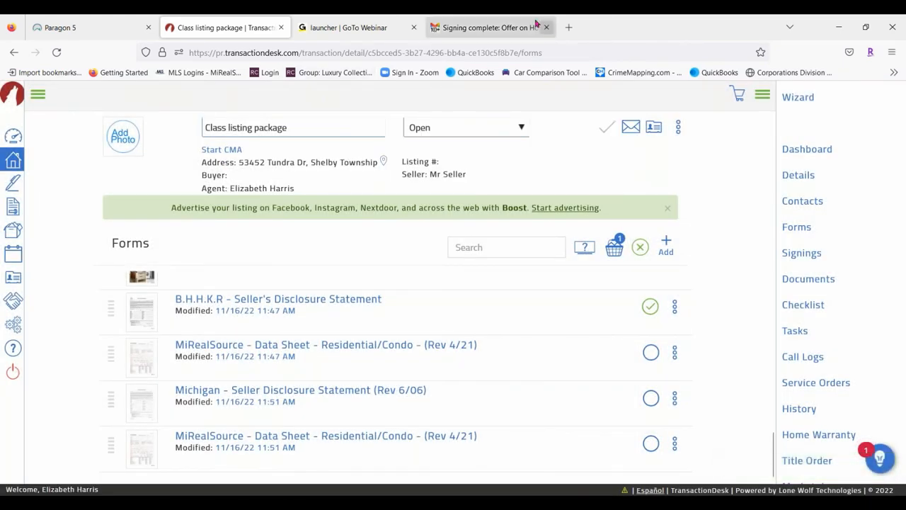
Refresh the Gmail inbox, open the Sellers Disclosure email and follow its Seller's Disclosure Statement link
left_click(506, 28)
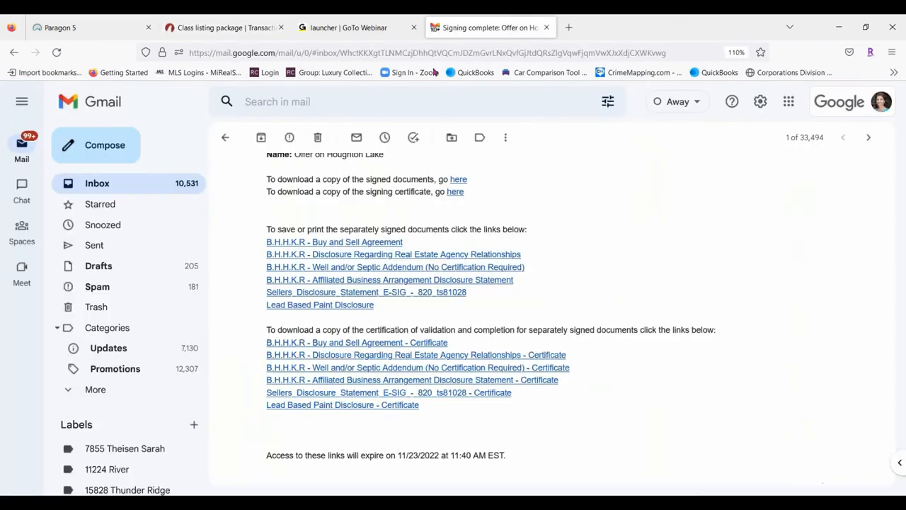
left_click(111, 183)
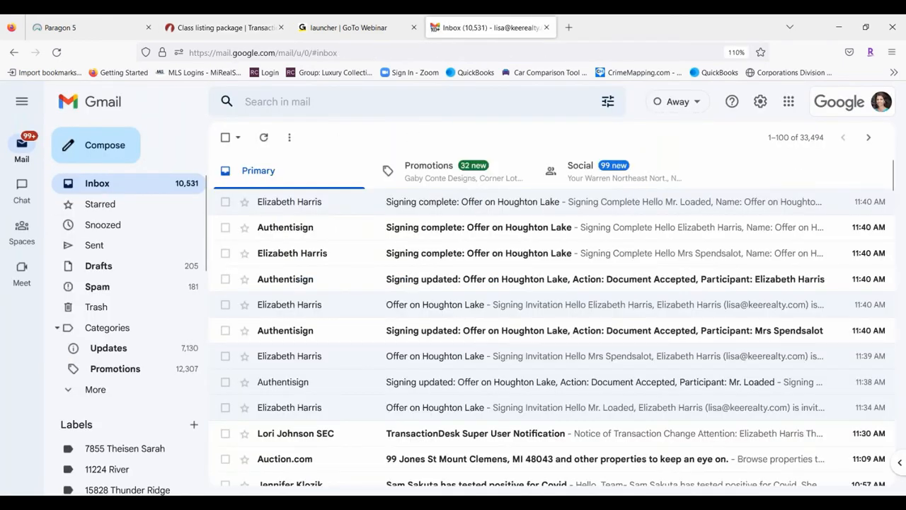
left_click(117, 188)
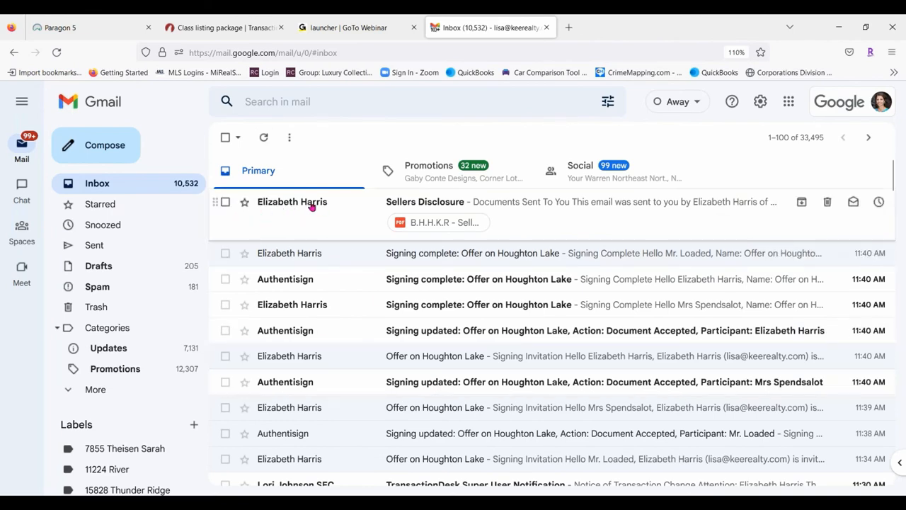
left_click(575, 203)
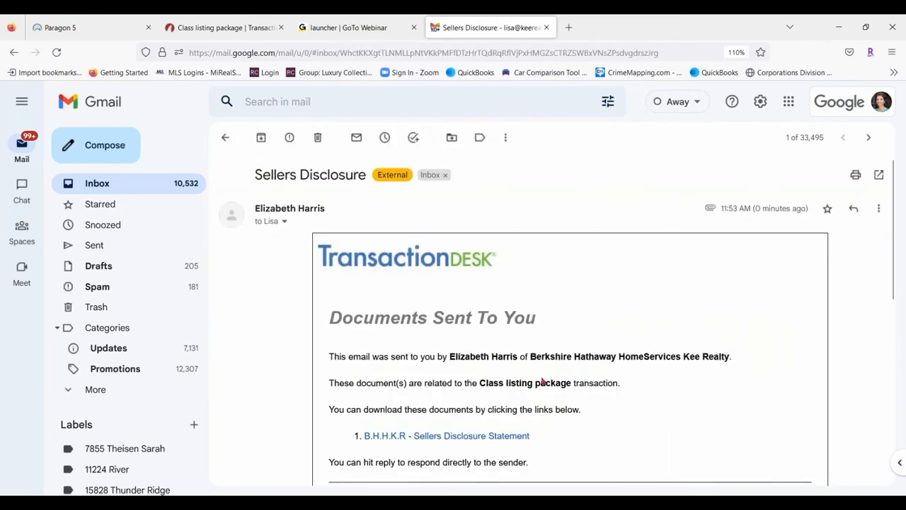
scroll(738, 271, "down", 2)
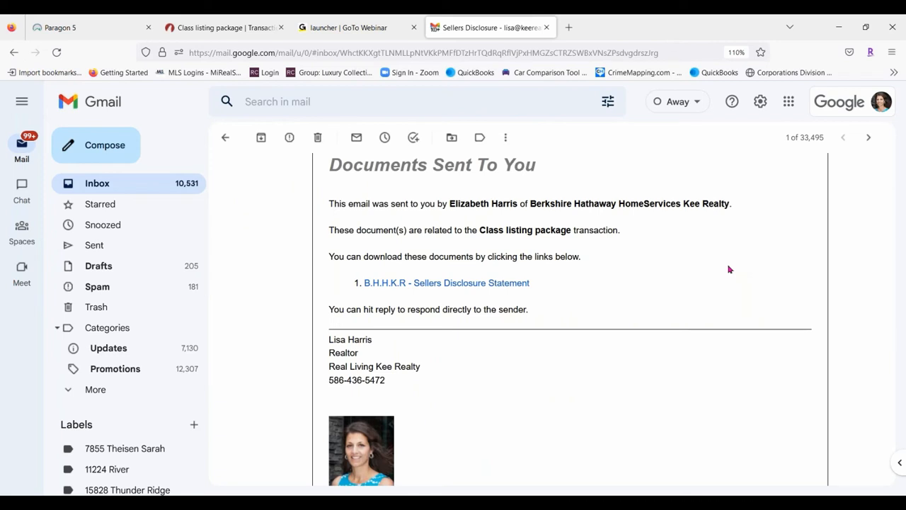
scroll(500, 368, "down", 1)
scroll(500, 368, "down", 3)
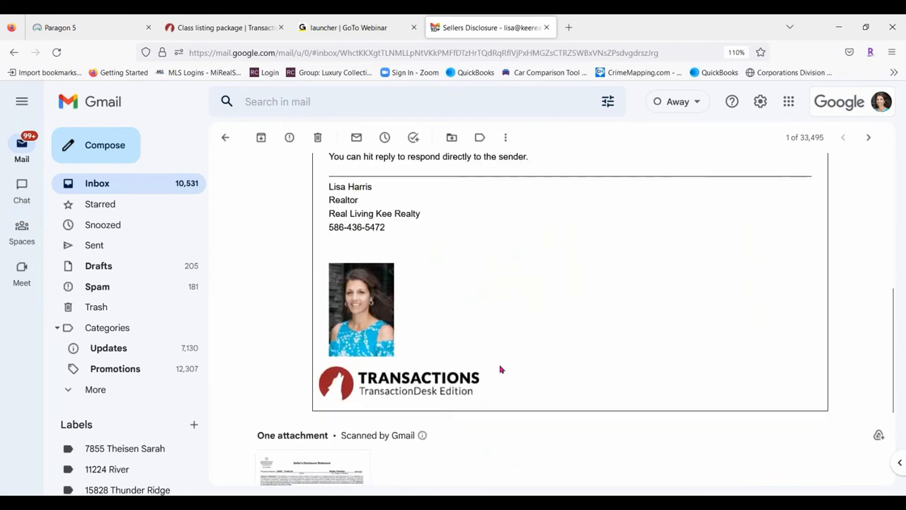
scroll(500, 368, "up", 5)
left_click(461, 360)
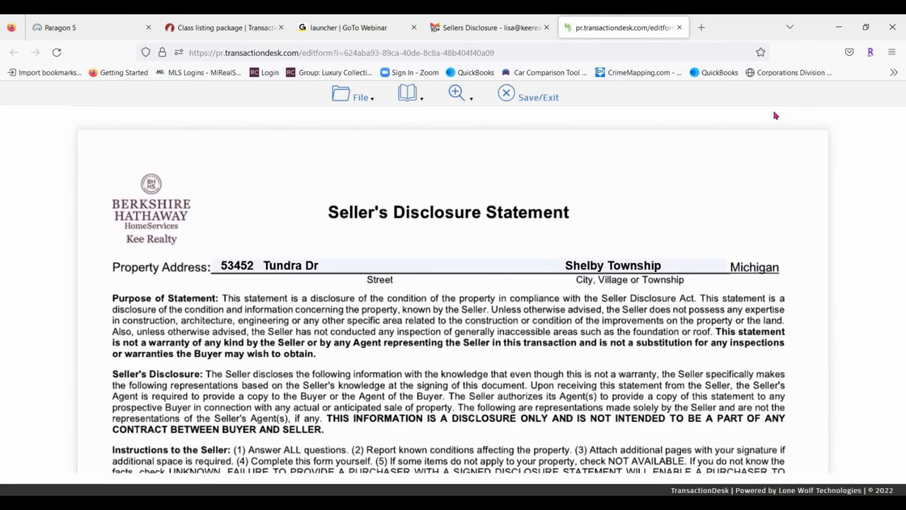
Mark Range/Oven, Dishwasher, Refrigerator working, garage opener unknown, and sprinkler, water heater, plumbing, softener yes
scroll(734, 154, "down", 5)
left_click(243, 235)
left_click(243, 248)
left_click(243, 258)
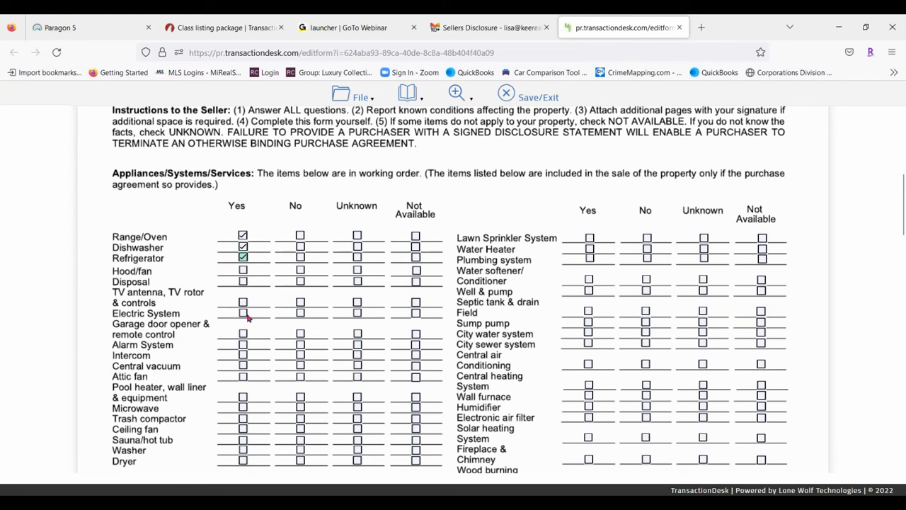
left_click(358, 334)
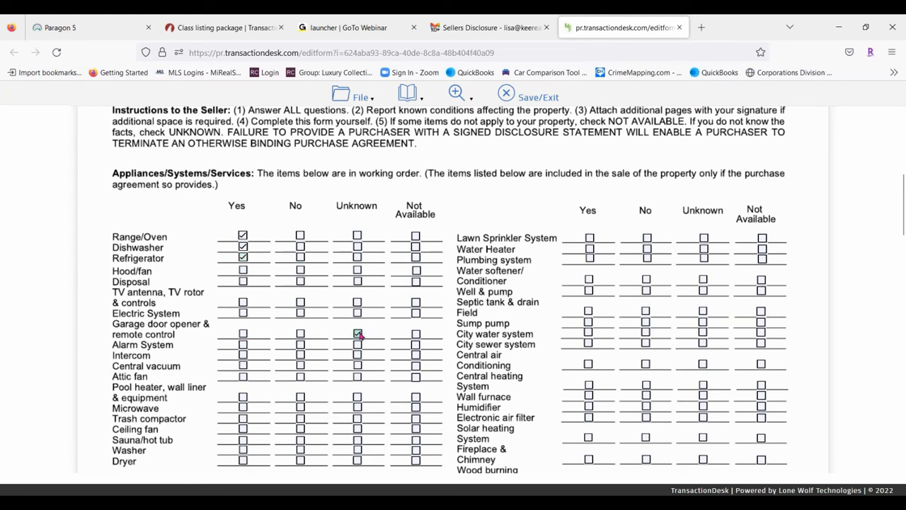
left_click(590, 237)
left_click(590, 249)
left_click(590, 259)
left_click(589, 279)
Record basement water 'Sump pump overflowed', UFFI unknown, copper plumbing and a 20-year heating system
scroll(501, 326, "down", 3)
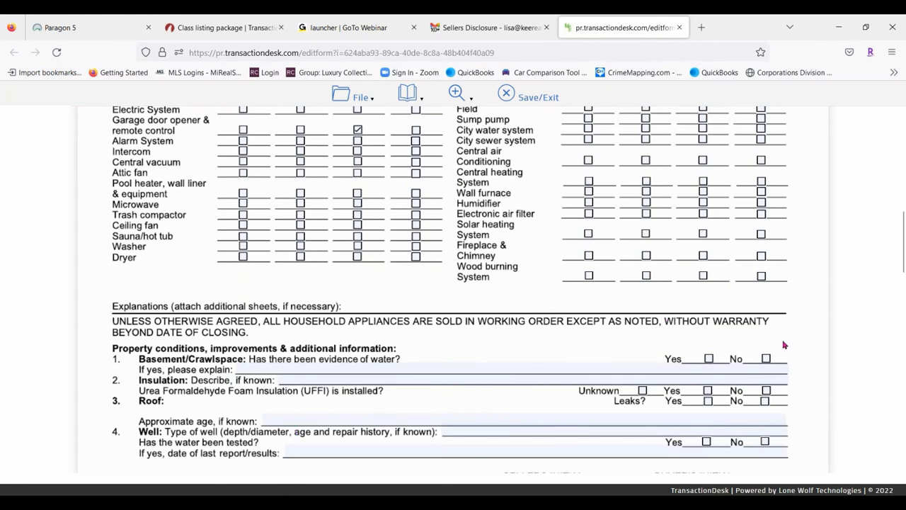
left_click(711, 361)
left_click(454, 366)
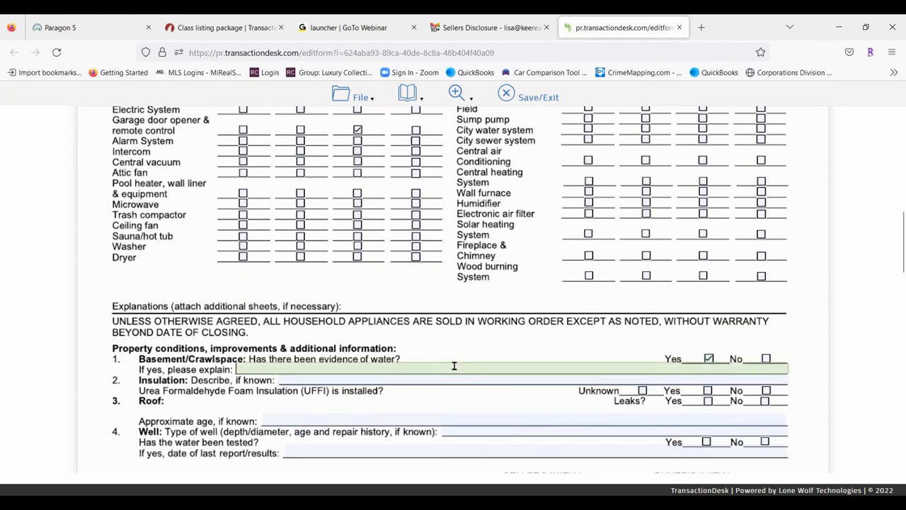
type("Sump pump")
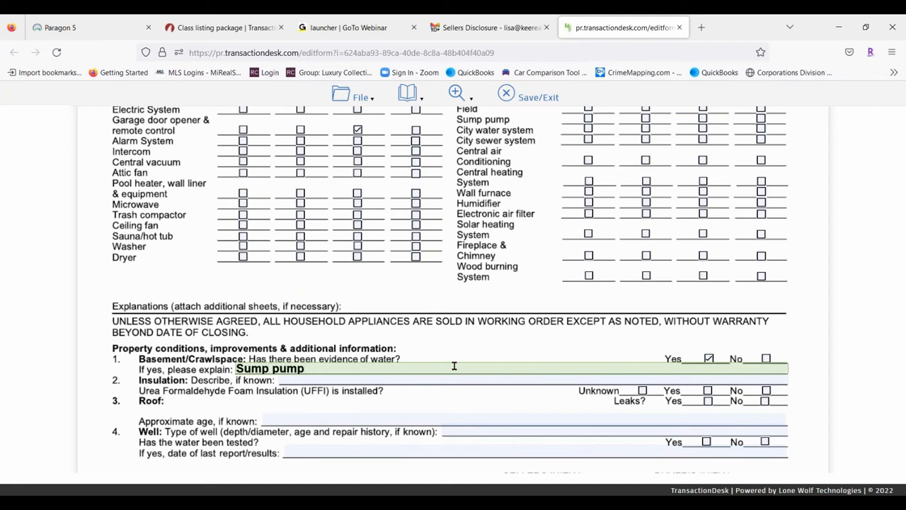
type(" overflowed")
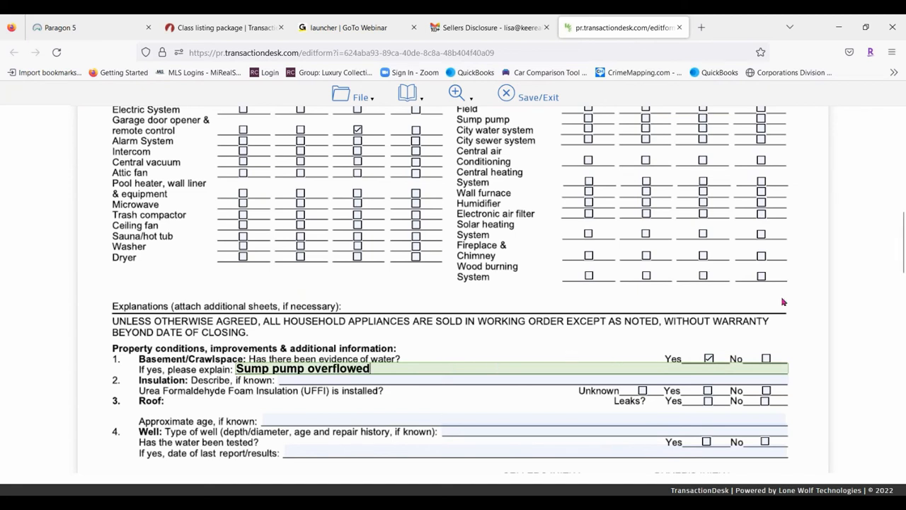
left_click(643, 391)
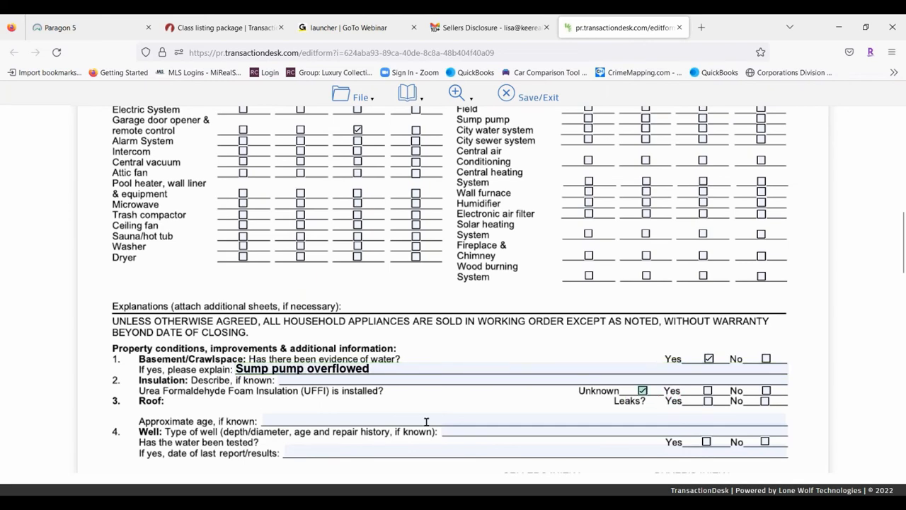
scroll(427, 422, "down", 7)
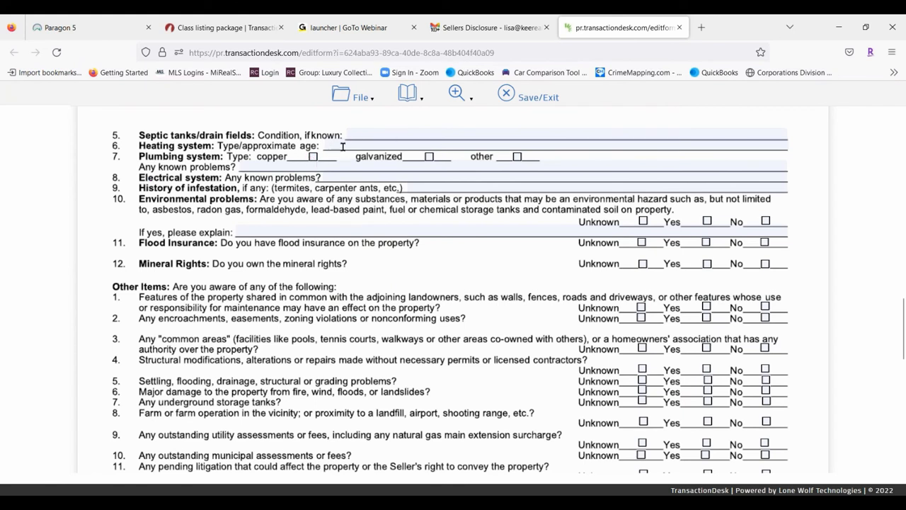
left_click(313, 156)
left_click(328, 145)
type("20")
left_click(370, 173)
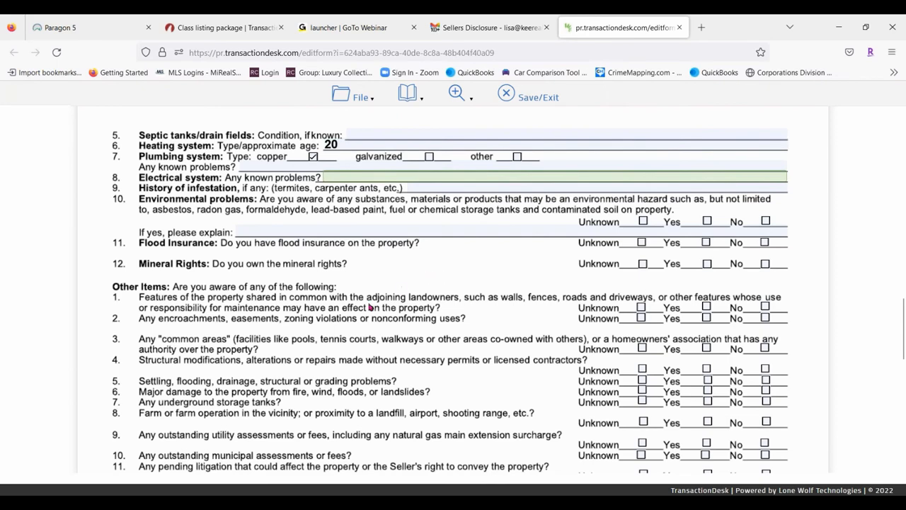
scroll(371, 307, "down", 3)
scroll(309, 295, "down", 4)
left_click(359, 97)
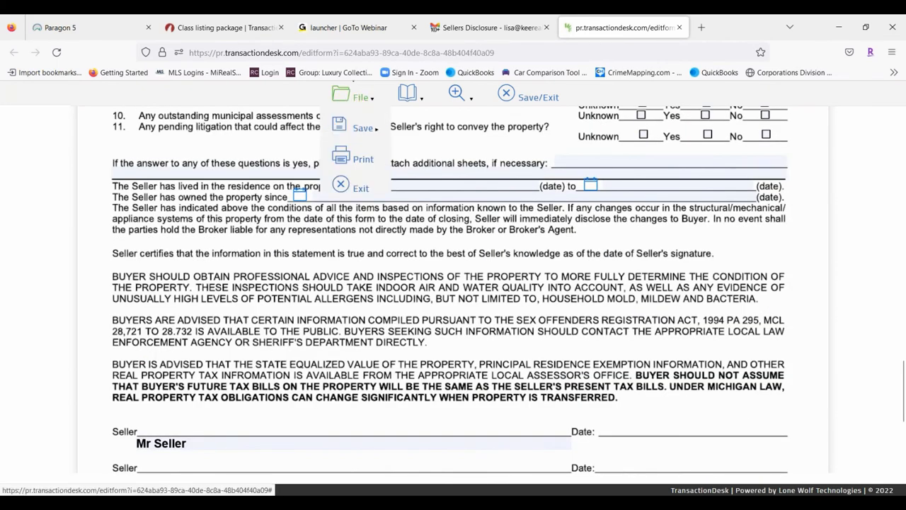
Save the completed disclosure form, exit the editor, and close the logged-out TransactionDesk tab
mouse_move(373, 129)
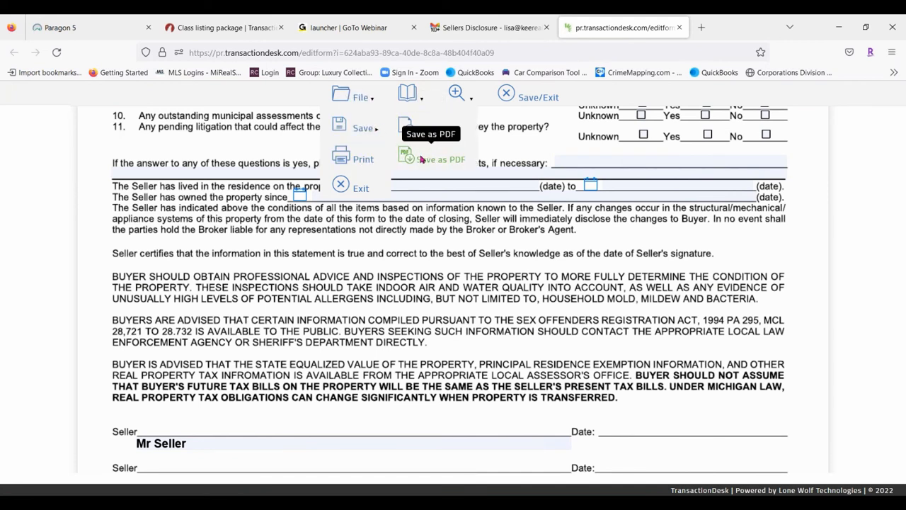
left_click(407, 124)
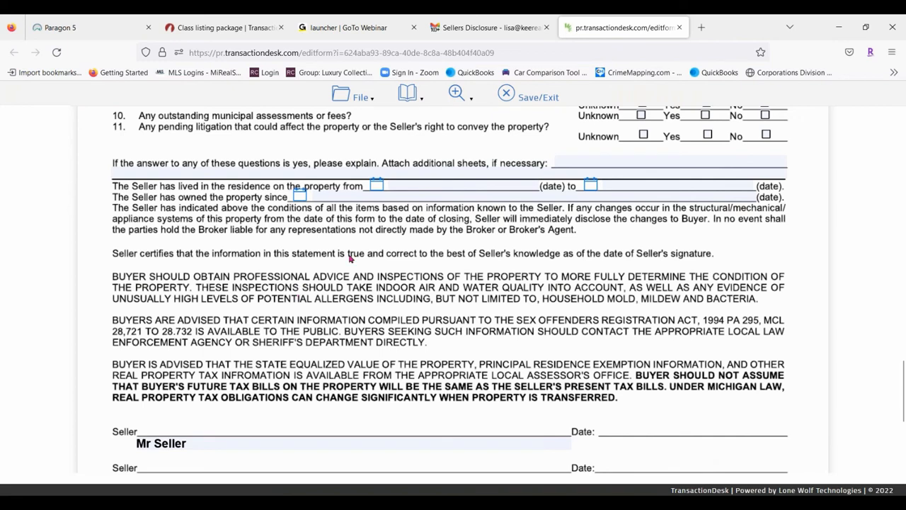
left_click(541, 97)
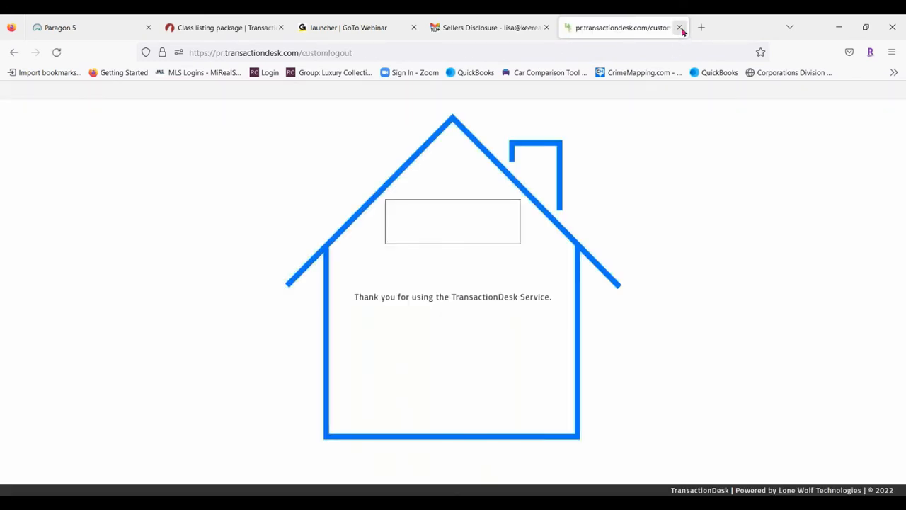
left_click(680, 28)
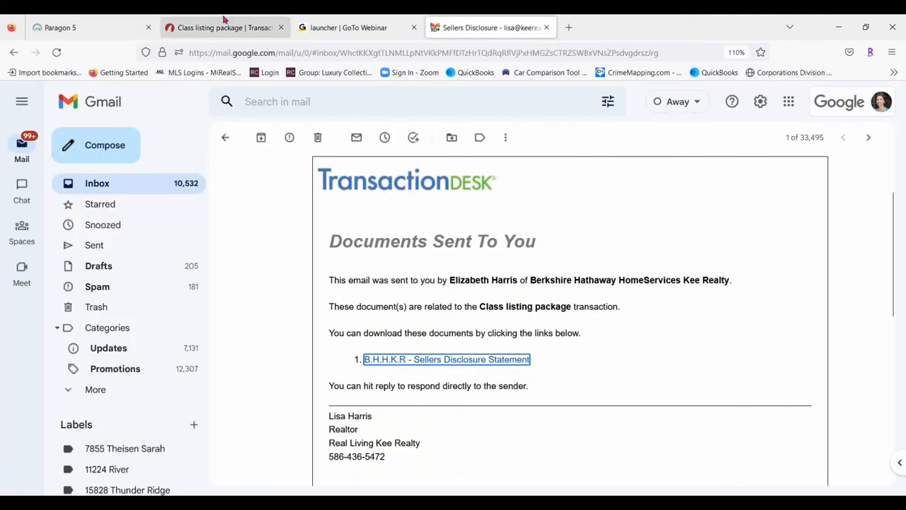
Refresh the Gmail inbox to find the form-opened notice, then return to the Class listing package tab
left_click(101, 185)
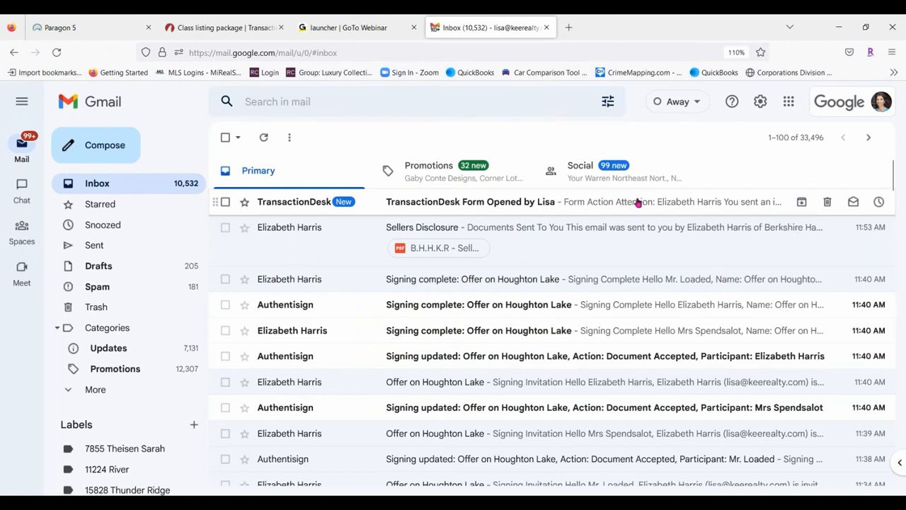
left_click(128, 182)
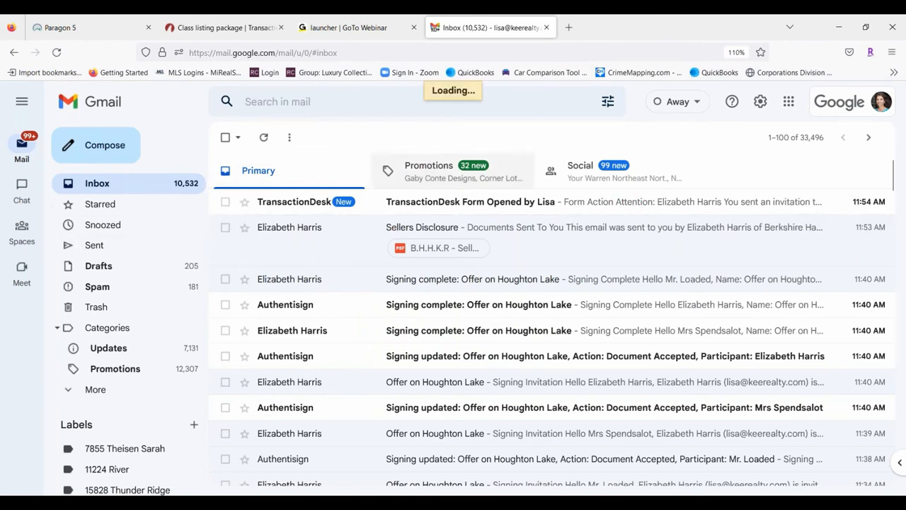
left_click(262, 137)
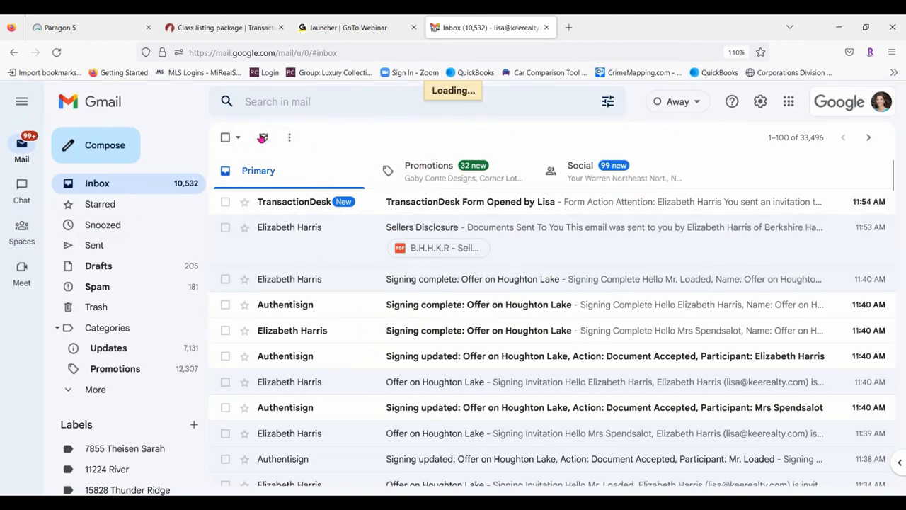
left_click(219, 27)
Open the seller-completed B.H.H.K.R - Seller's Disclosure Statement and scroll through the seller's answers
left_click(370, 299)
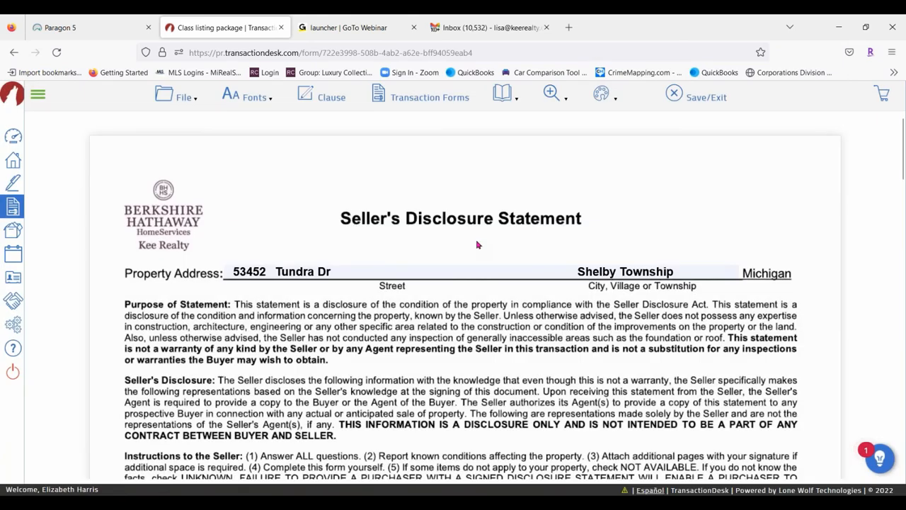
scroll(614, 290, "down", 3)
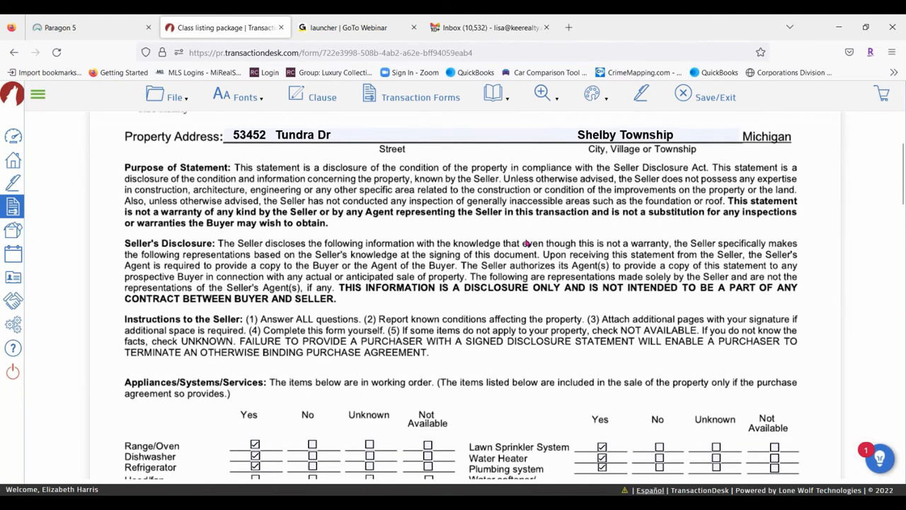
scroll(538, 213, "down", 4)
scroll(541, 183, "down", 2)
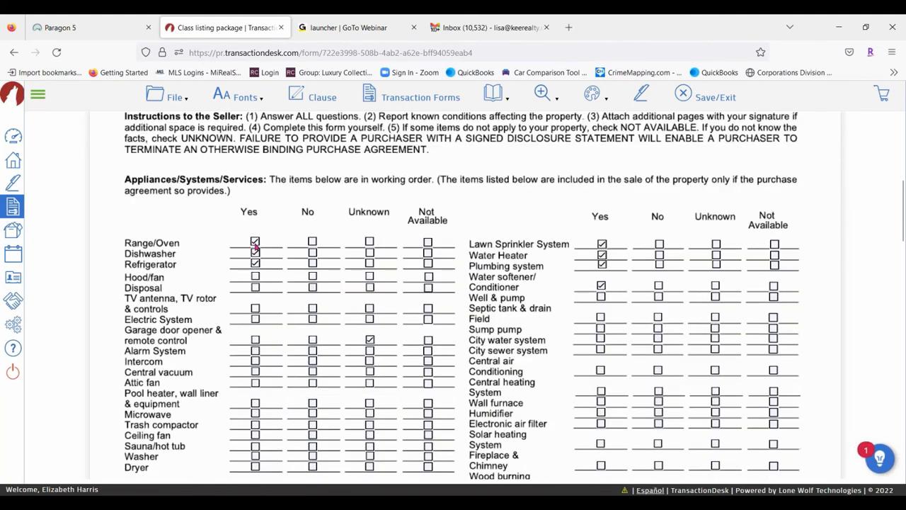
scroll(366, 279, "down", 12)
scroll(365, 280, "up", 3)
scroll(366, 280, "up", 3)
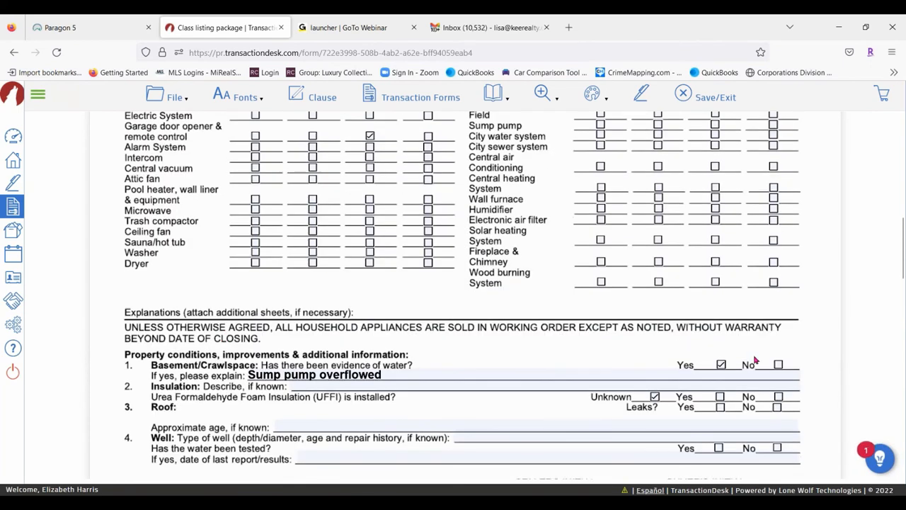
scroll(475, 249, "down", 12)
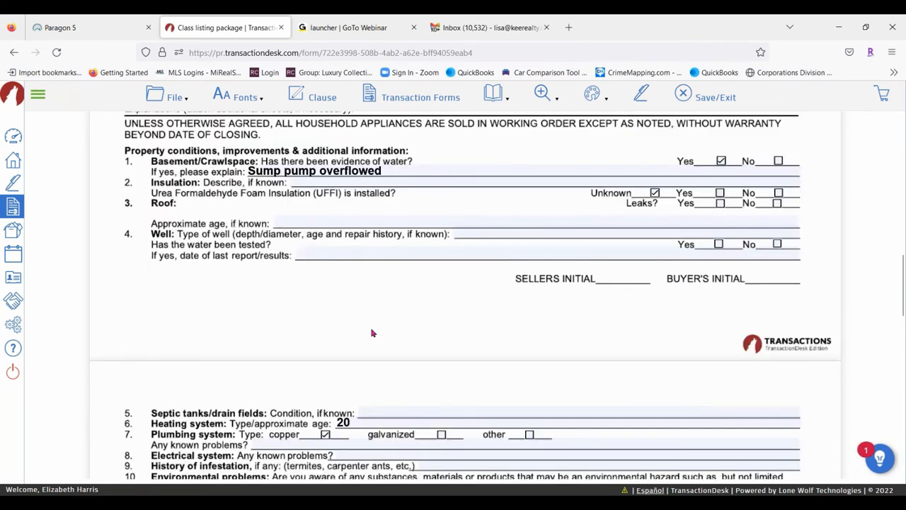
scroll(411, 200, "down", 6)
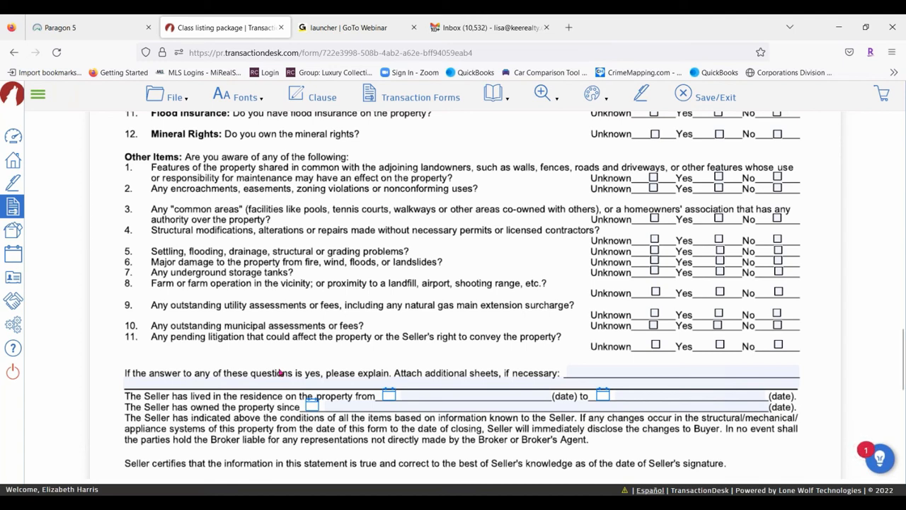
Open MiRealSource - Data Sheet - Residential/Condo (Rev 4/21) from the transaction's forms list
left_click(439, 94)
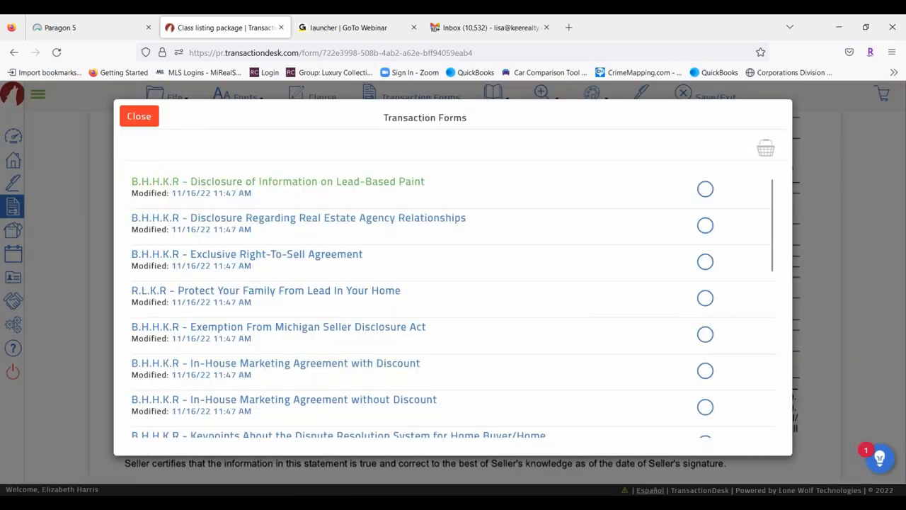
scroll(259, 179, "down", 10)
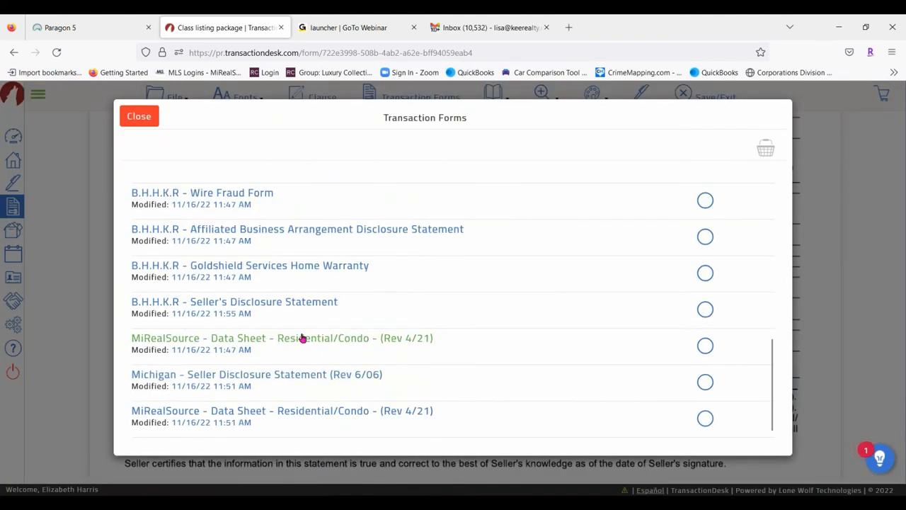
scroll(304, 342, "up", 3)
scroll(303, 342, "down", 3)
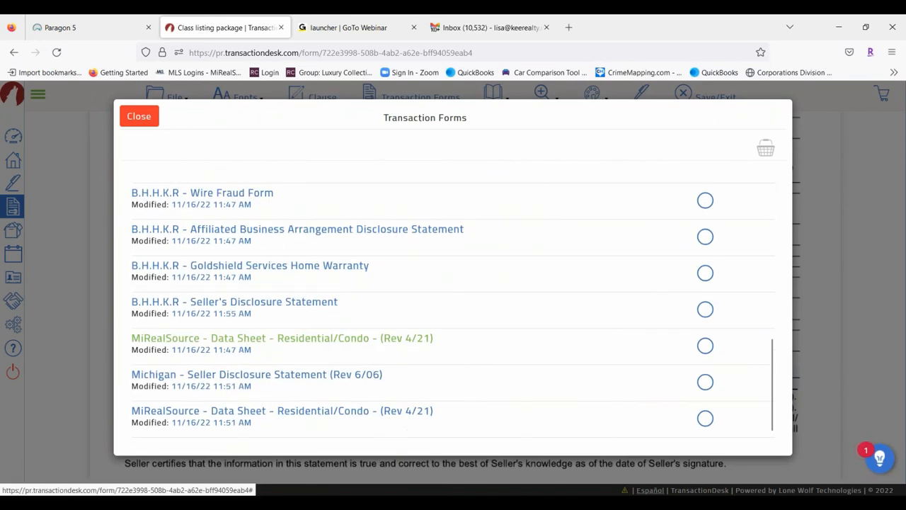
left_click(301, 339)
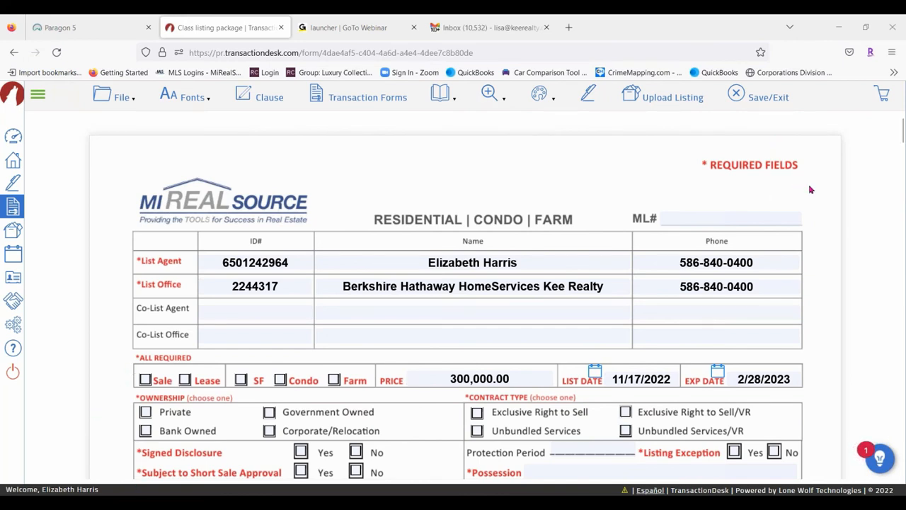
Mark the listing as a Sale of an SF property in Shelby Twp (50007)
left_click(146, 380)
left_click(241, 380)
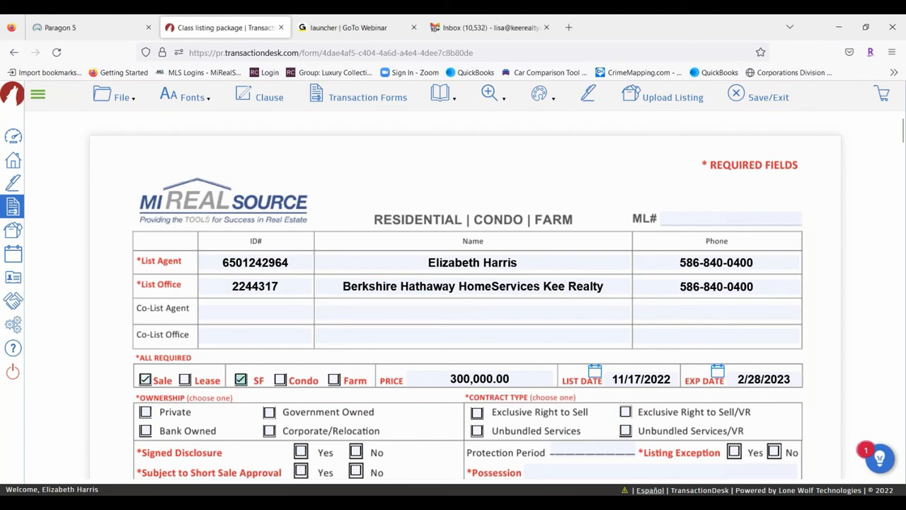
scroll(366, 334, "down", 2)
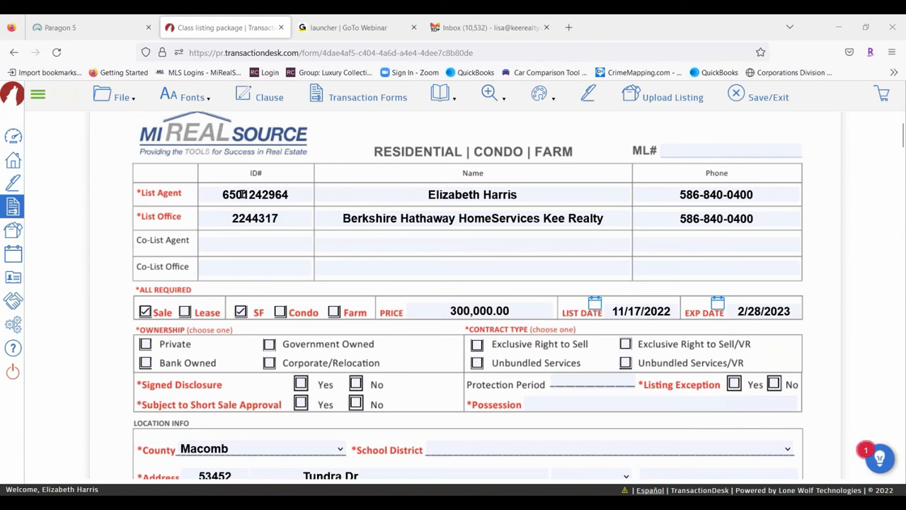
scroll(408, 234, "down", 2)
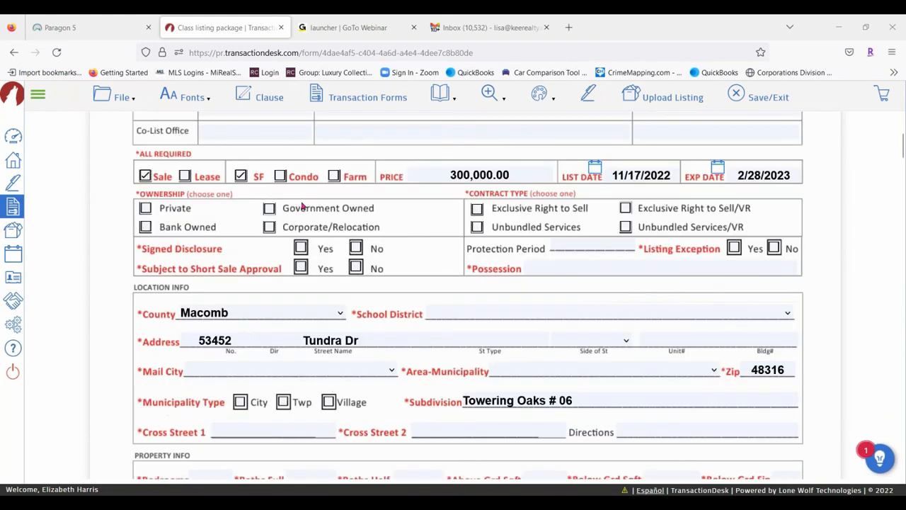
left_click(580, 371)
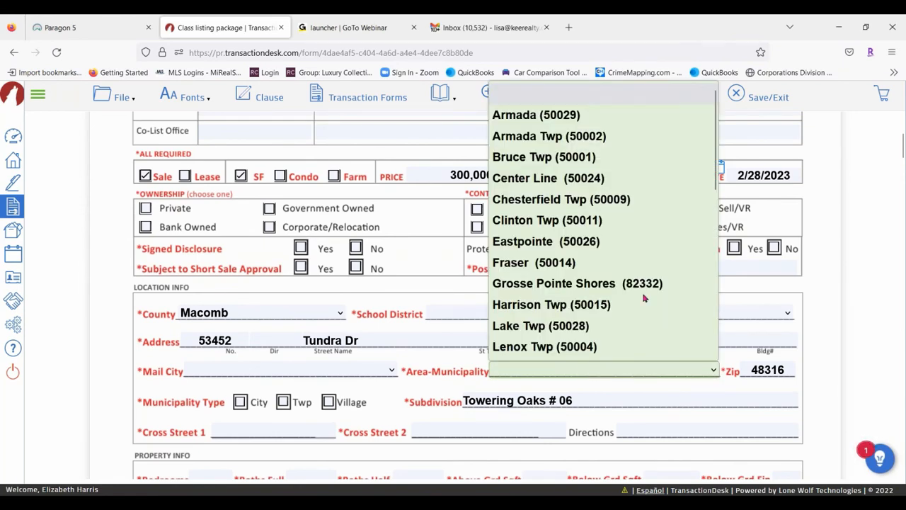
scroll(566, 212, "down", 5)
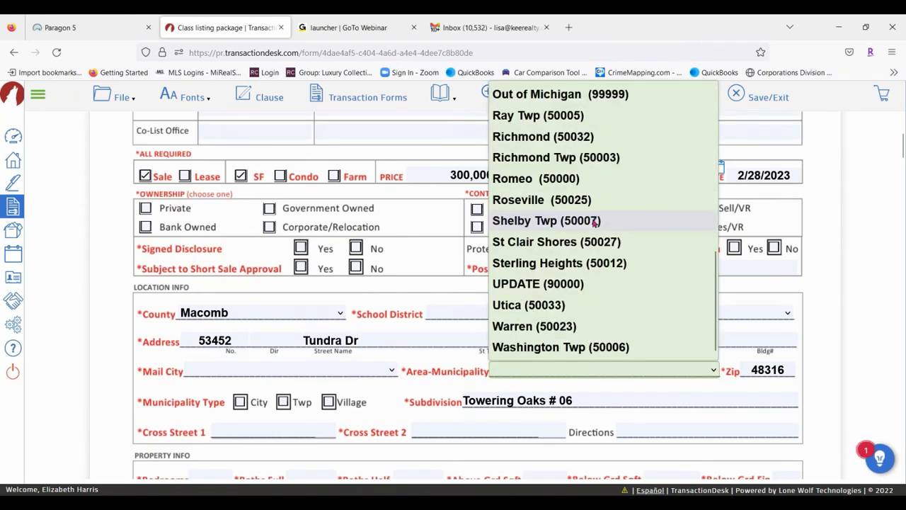
left_click(557, 222)
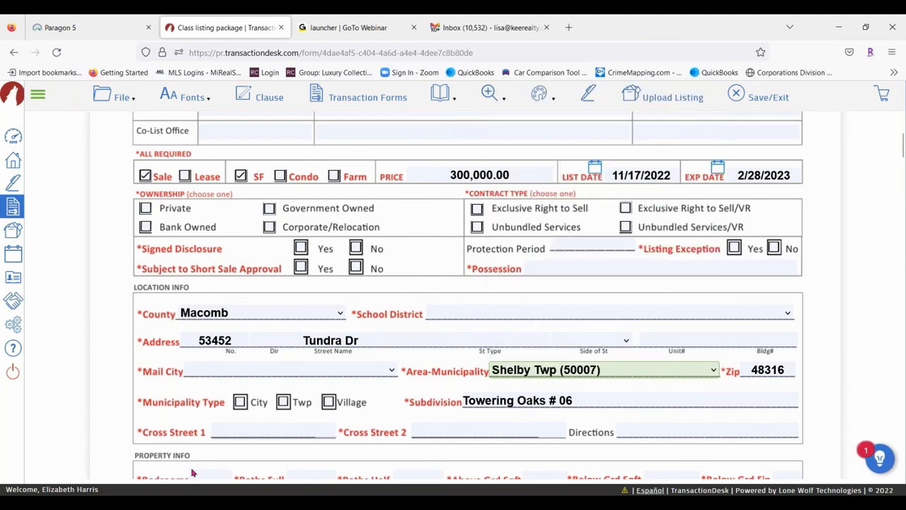
Set School District to Utica Community Schools, correcting a mistaken Vassar Public Schools pick
left_click(554, 317)
scroll(581, 162, "down", 10)
scroll(581, 163, "down", 20)
scroll(577, 197, "up", 12)
scroll(653, 191, "up", 4)
scroll(566, 238, "down", 2)
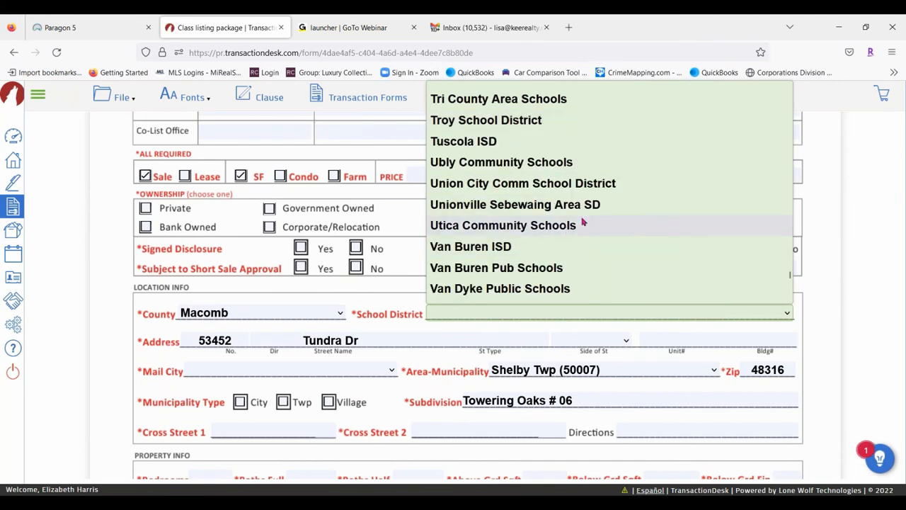
scroll(580, 223, "down", 2)
left_click(506, 230)
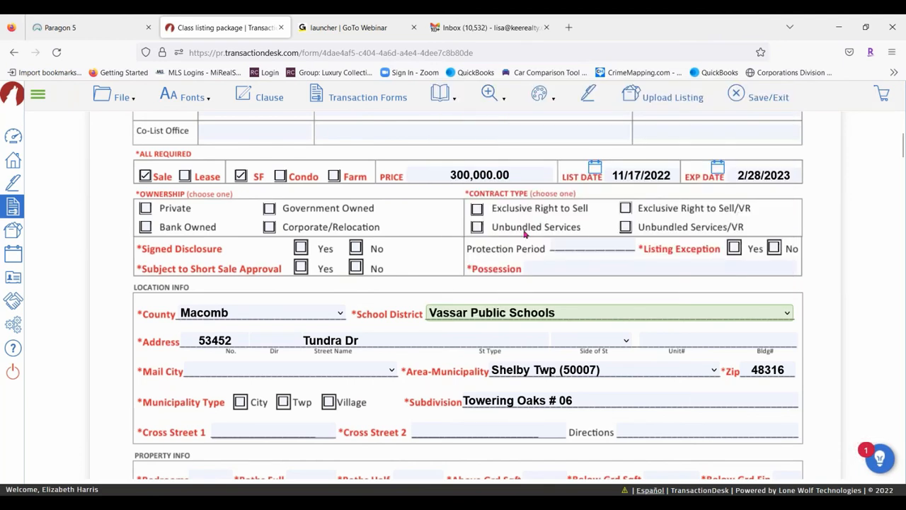
left_click(538, 315)
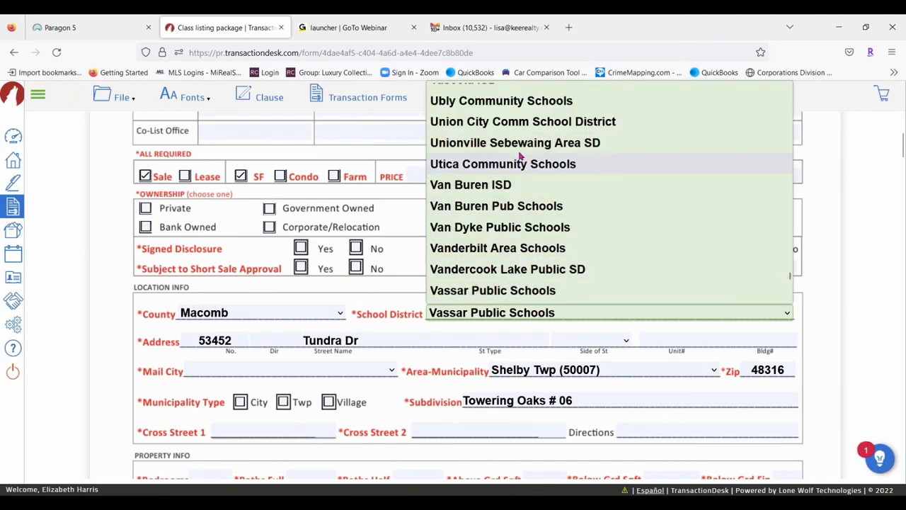
scroll(567, 201, "up", 4)
scroll(588, 234, "down", 2)
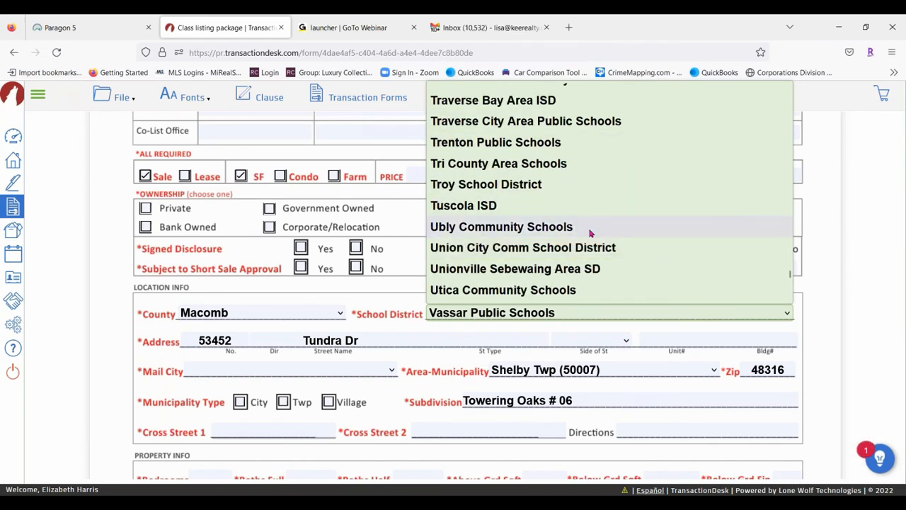
left_click(507, 290)
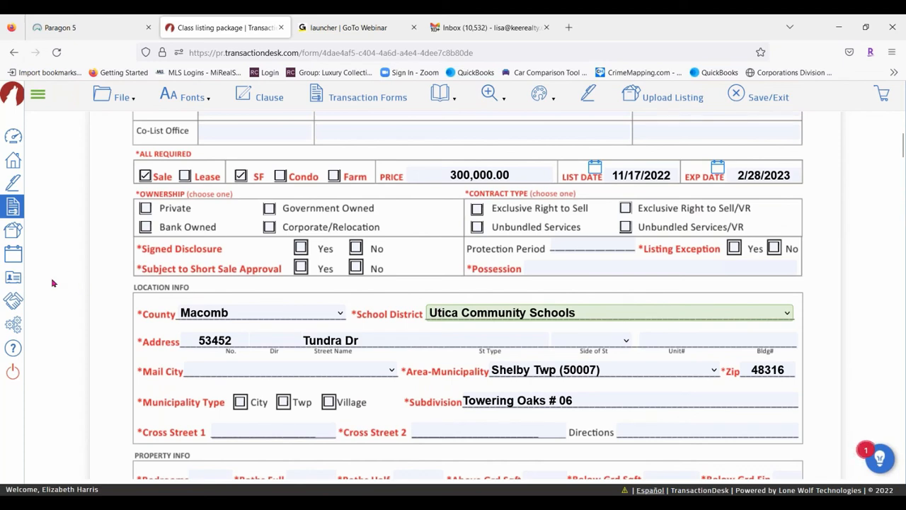
scroll(49, 281, "up", 3)
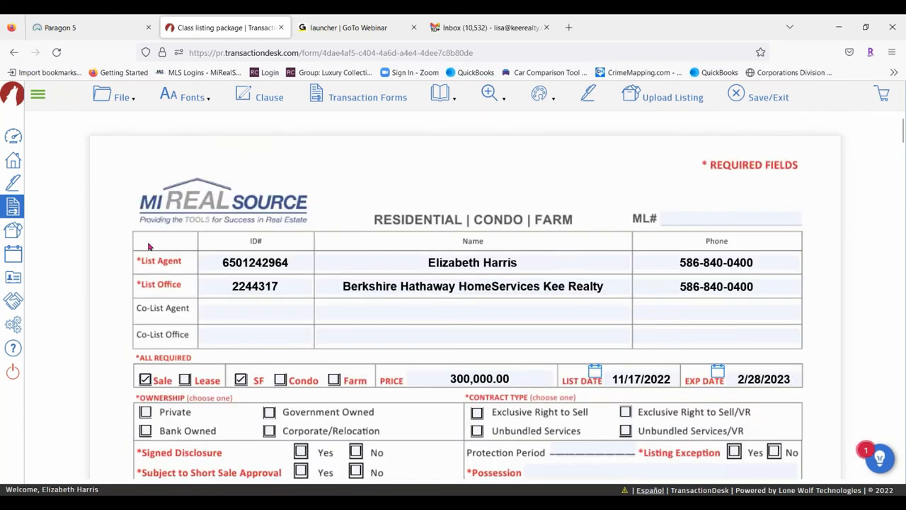
Save the filled MiRealSource data sheet from the File menu, then launch Upload Listing
left_click(117, 97)
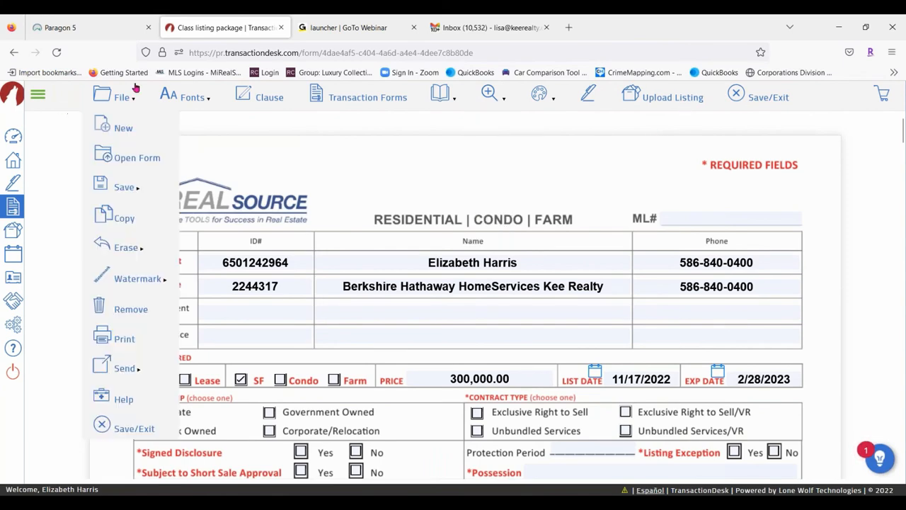
mouse_move(128, 182)
left_click(202, 186)
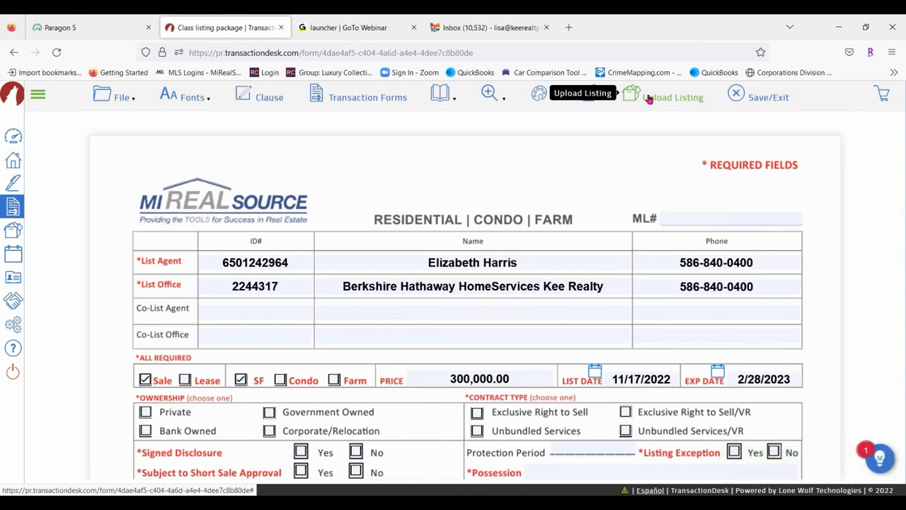
left_click(648, 99)
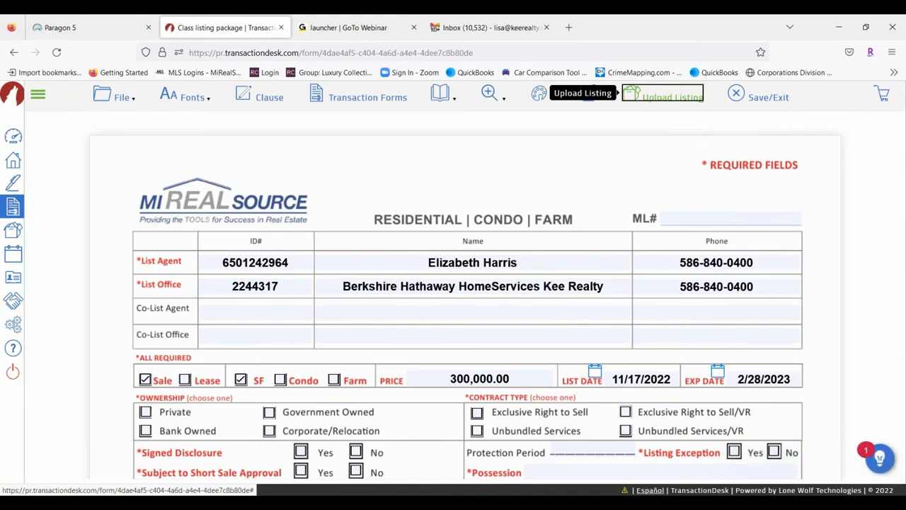
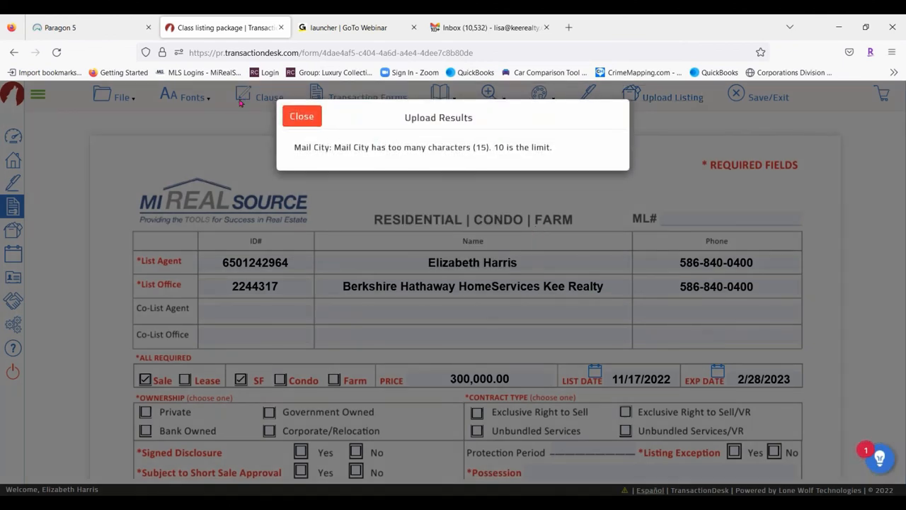
Dismiss the upload error results and set the listing's Mail City to Shelby Twp
left_click(308, 120)
scroll(381, 262, "down", 3)
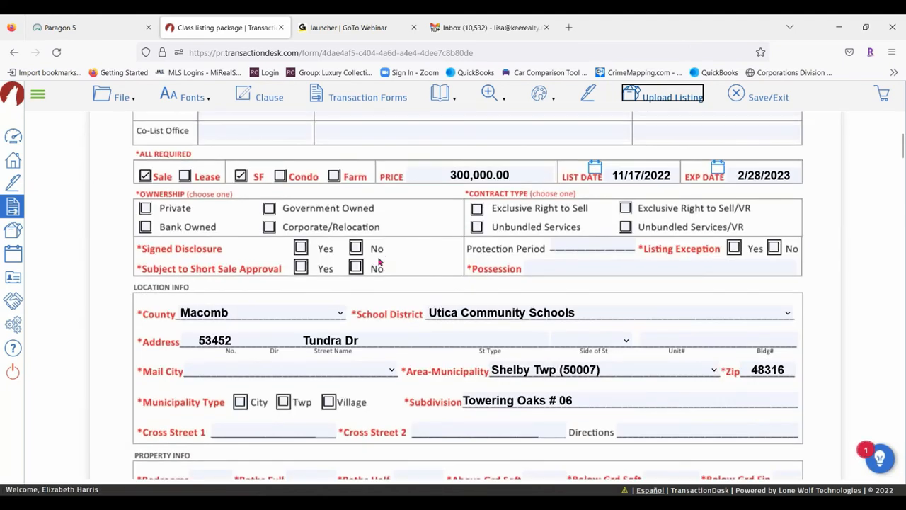
left_click(287, 372)
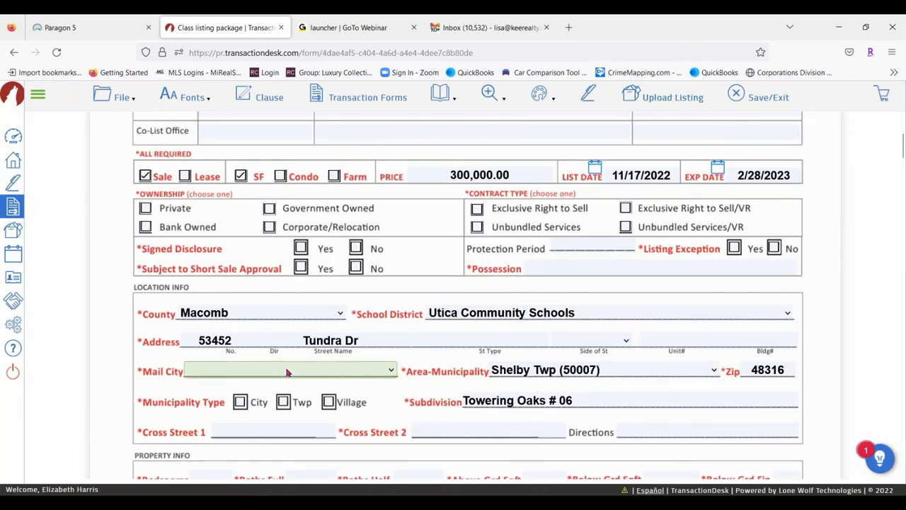
left_click(287, 371)
scroll(262, 255, "down", 15)
scroll(269, 273, "down", 20)
scroll(297, 273, "down", 20)
scroll(307, 281, "down", 20)
scroll(312, 288, "down", 20)
scroll(305, 297, "down", 5)
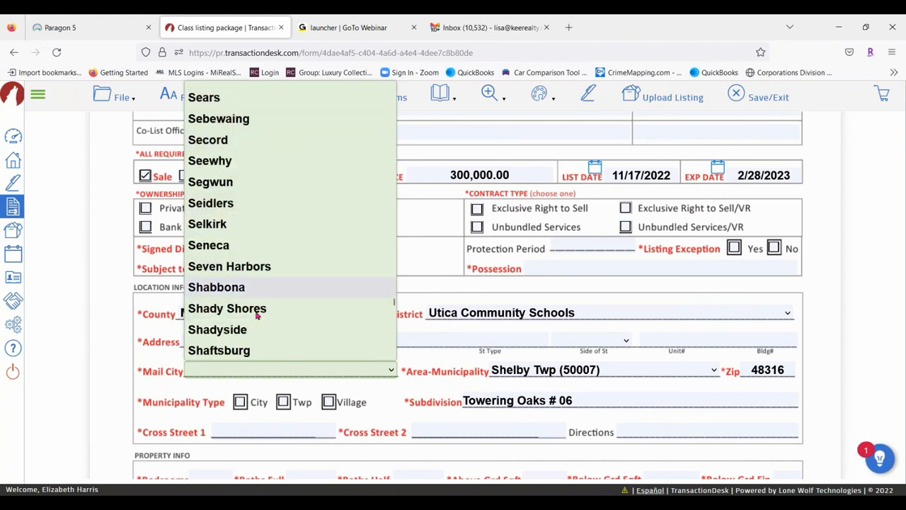
scroll(283, 276, "down", 4)
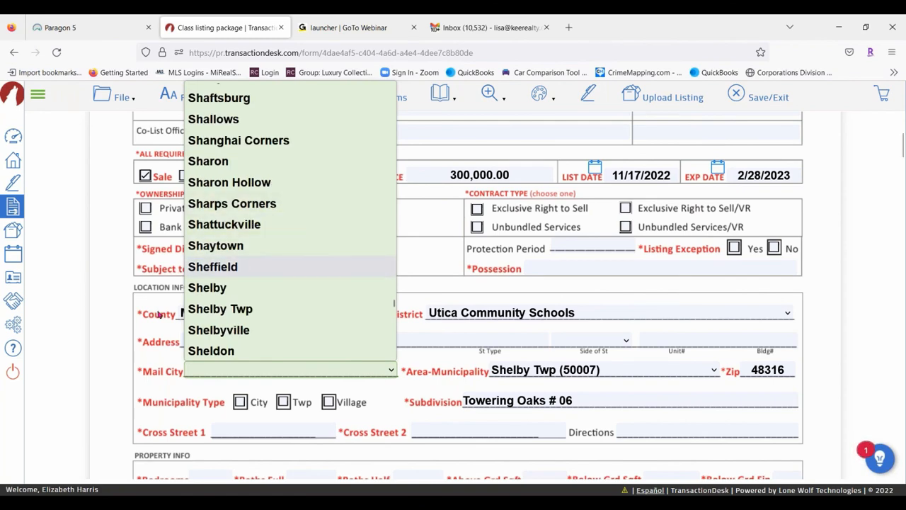
left_click(220, 309)
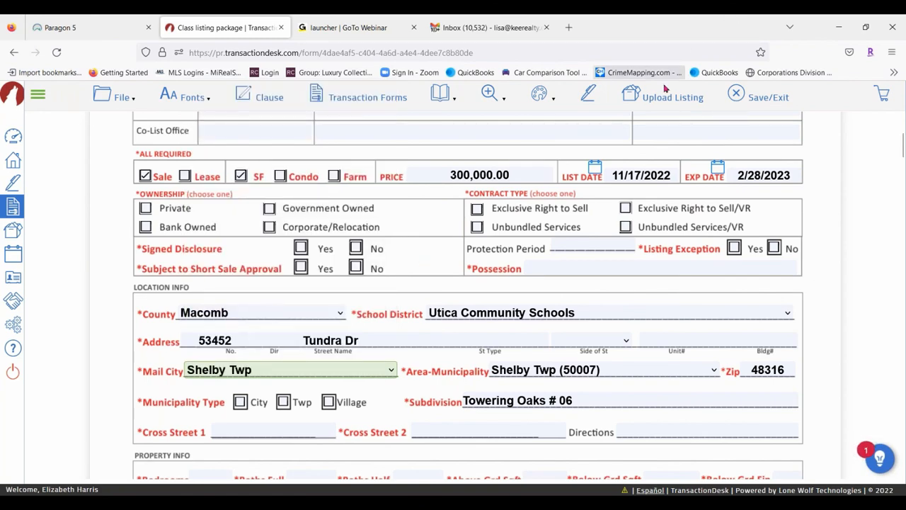
Resend the listing to the MLS, stop the browser slowdown warning, and move to Paragon 5
left_click(666, 97)
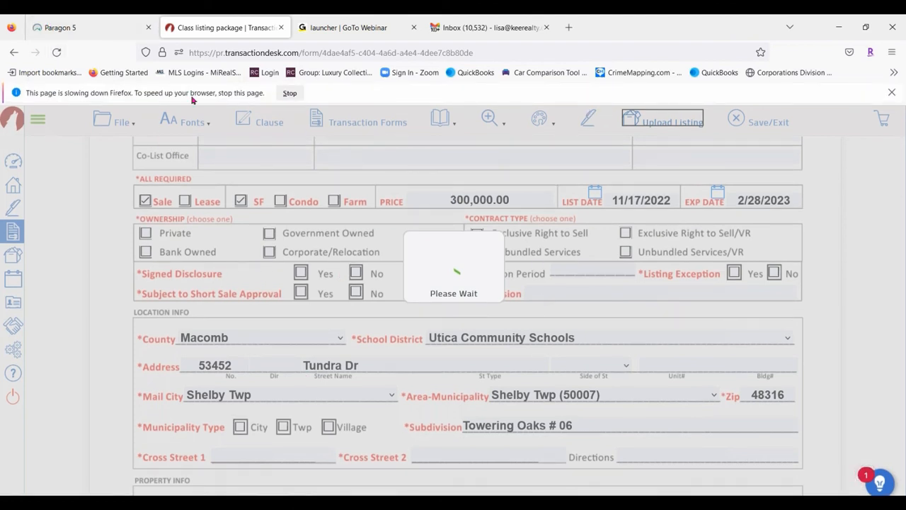
left_click(290, 93)
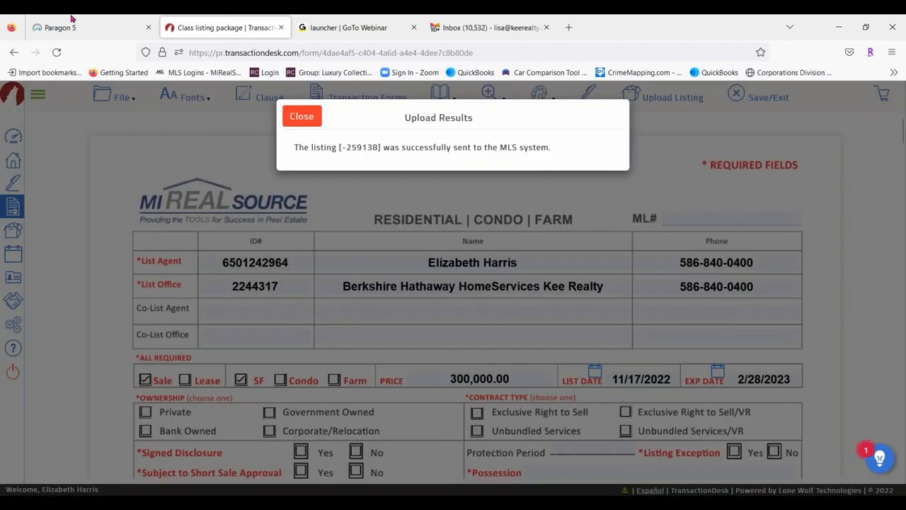
left_click(60, 27)
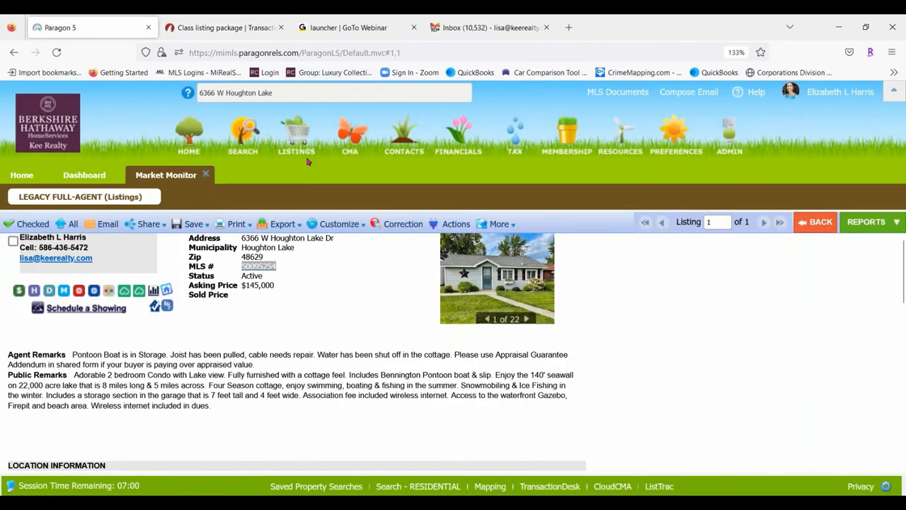
Search Paragon 5 partial listings with Listing Owner set to My Listings
mouse_move(298, 146)
left_click(453, 203)
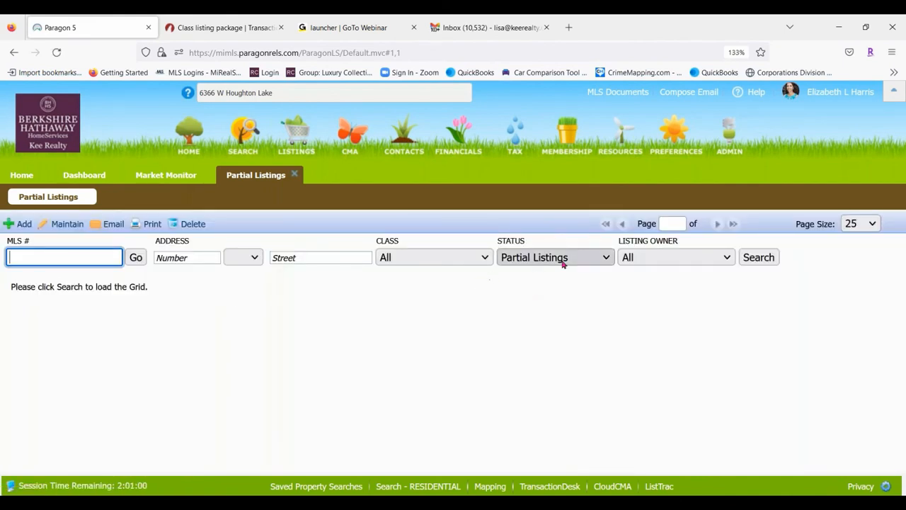
left_click(647, 259)
left_click(647, 298)
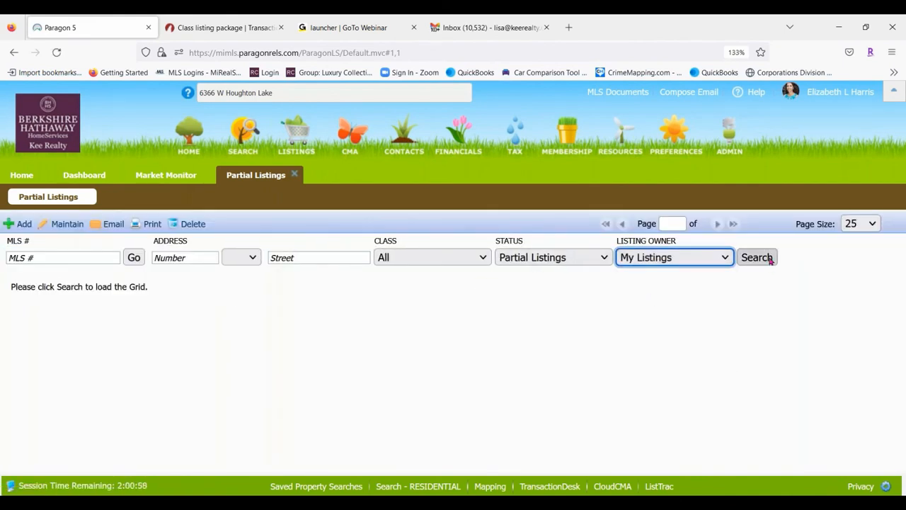
left_click(757, 258)
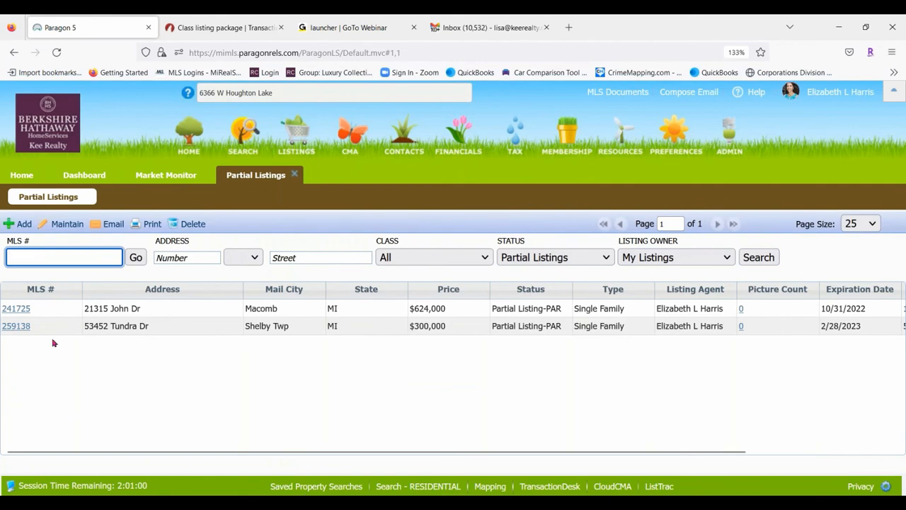
Open the Shelby Twp partial listing via Maintain Partial, review it, then return to TransactionDesk
left_click_drag(535, 451, 903, 388)
left_click(880, 328)
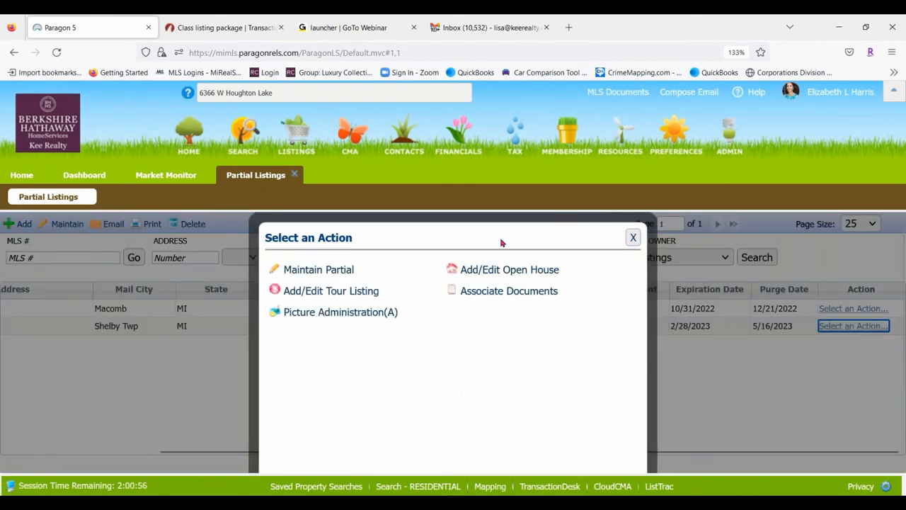
left_click(346, 270)
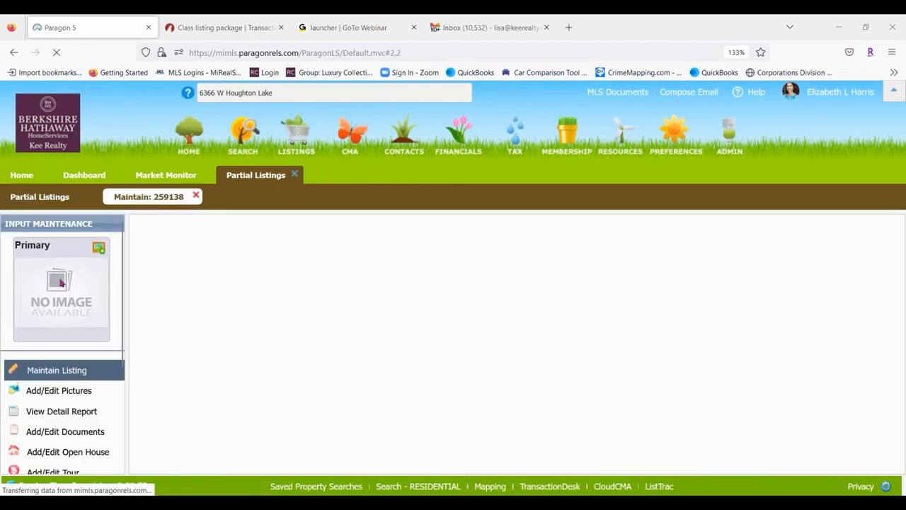
scroll(64, 397, "down", 3)
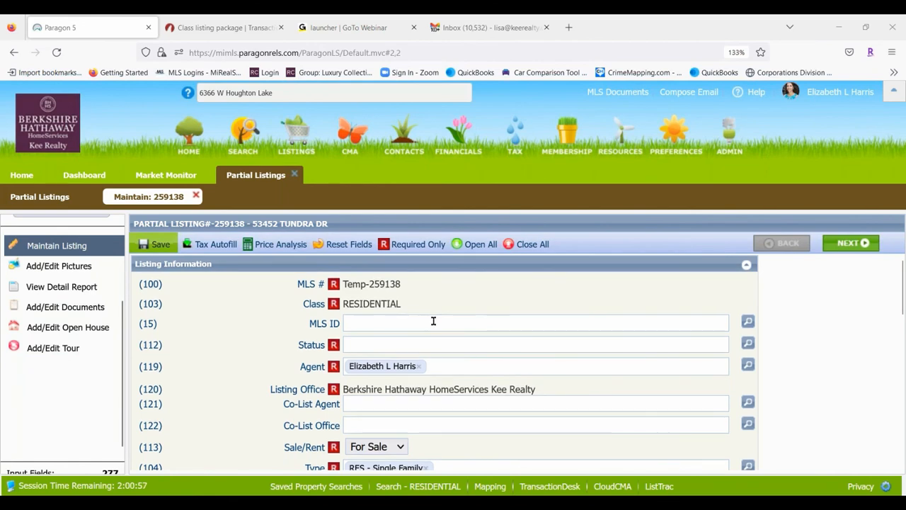
scroll(433, 322, "down", 6)
scroll(516, 299, "down", 2)
scroll(510, 301, "up", 8)
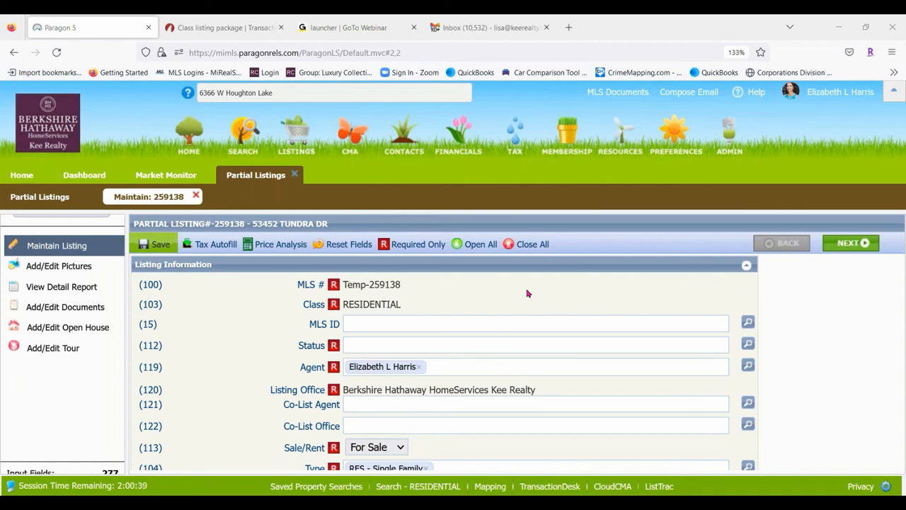
left_click(179, 27)
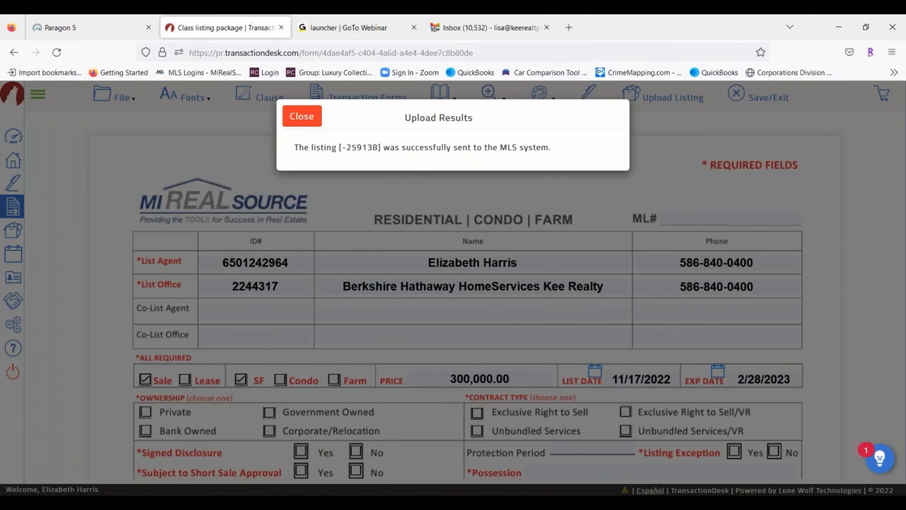
Close the upload success results, Save/Exit the listing form, and go to the Agent Dashboard
left_click(302, 116)
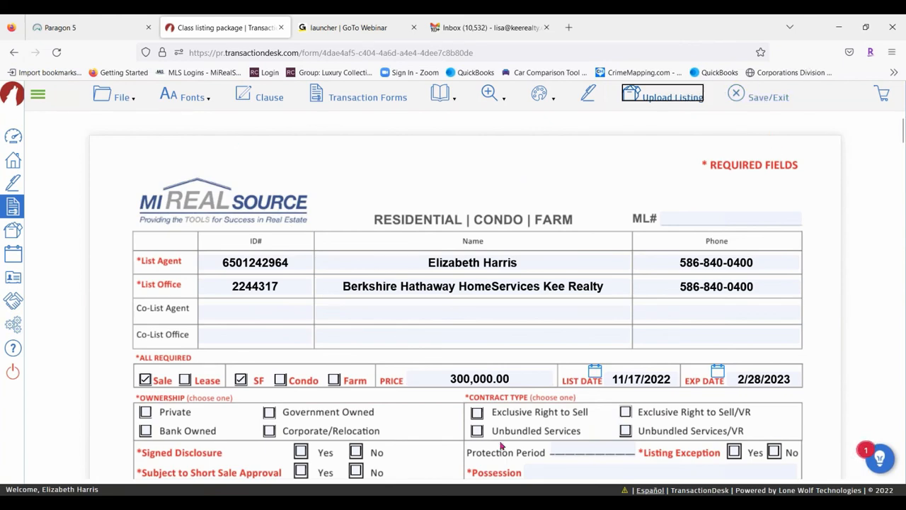
left_click(770, 99)
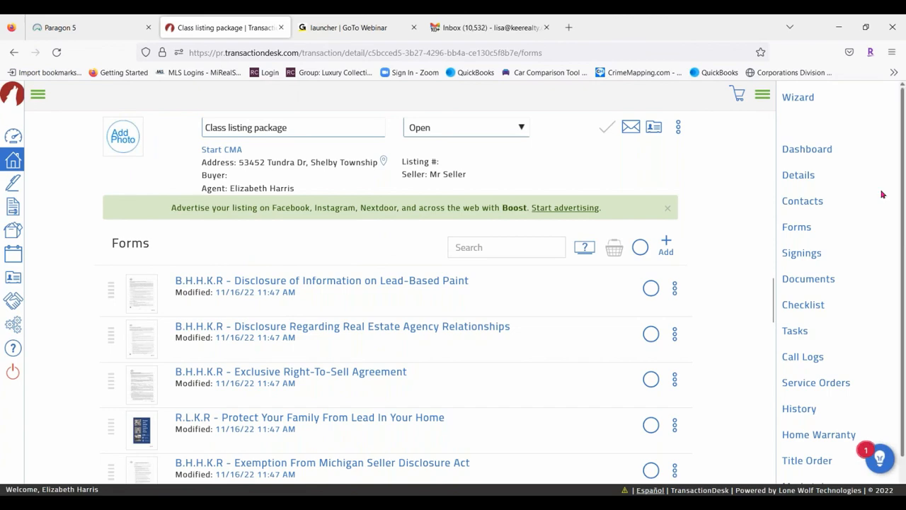
left_click(805, 150)
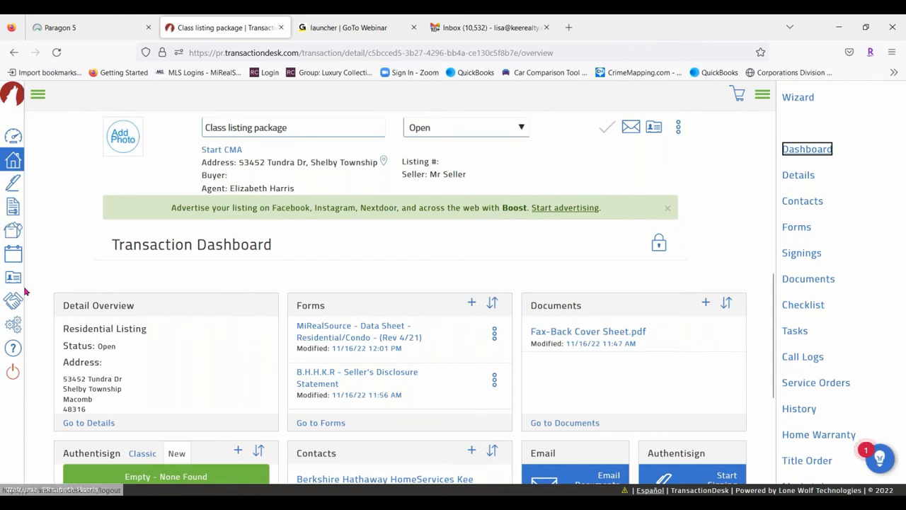
left_click(38, 96)
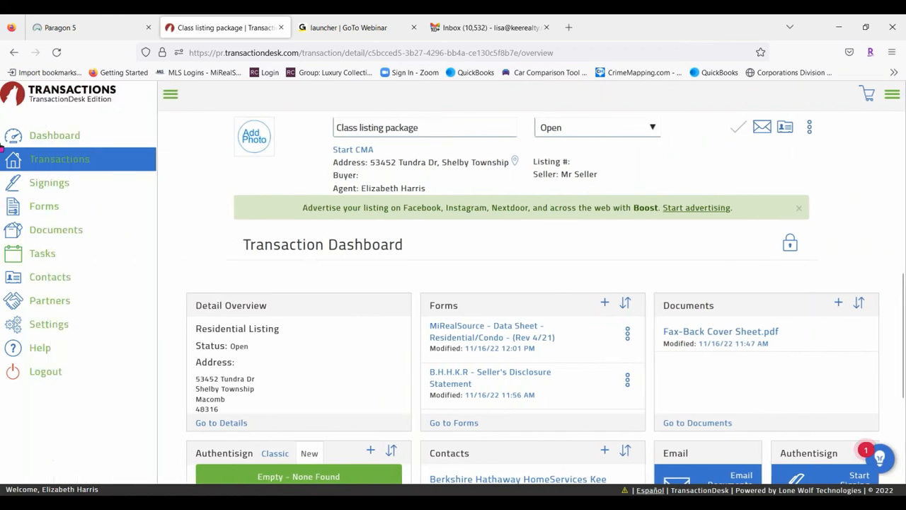
left_click(16, 135)
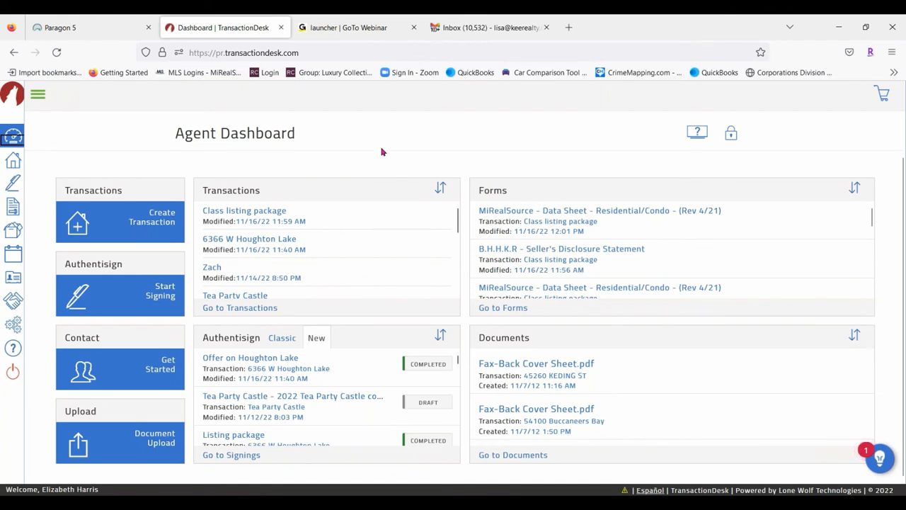
From the Transactions list, put the Class listing package transaction in the basket and check the basket
left_click(37, 96)
left_click(50, 160)
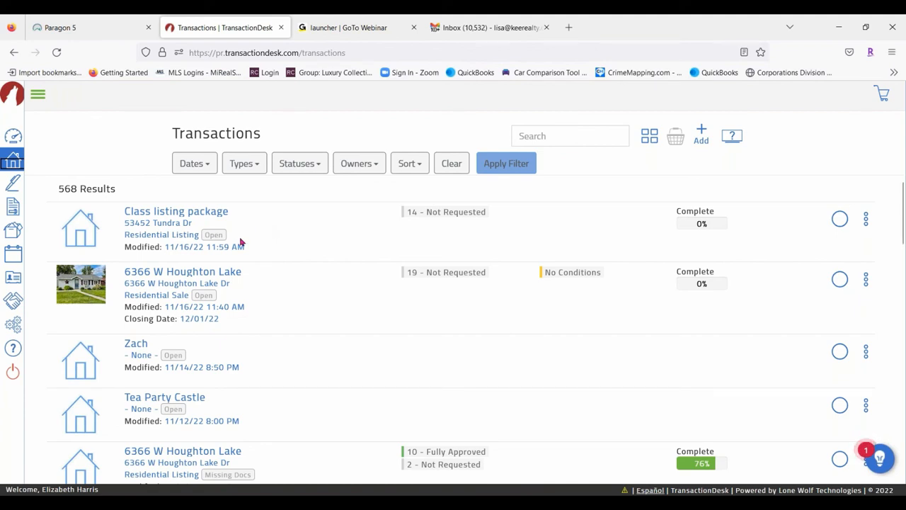
left_click(866, 219)
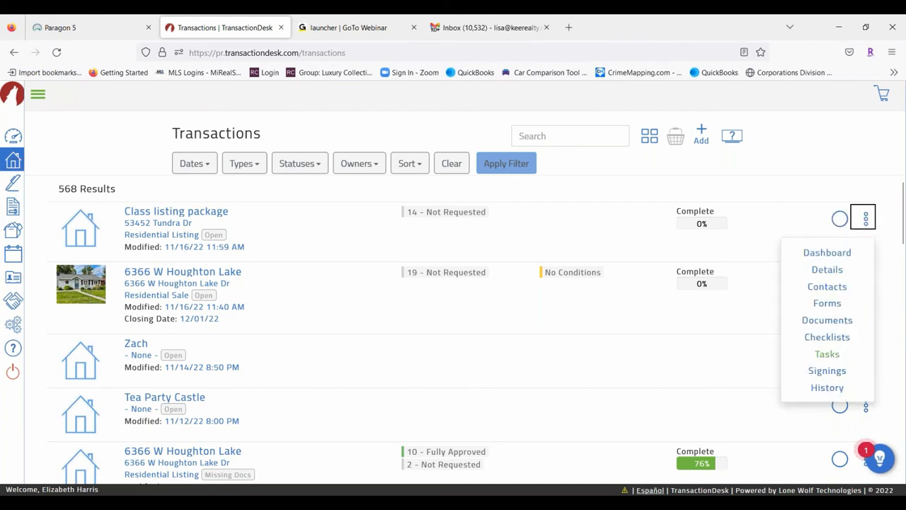
left_click(772, 140)
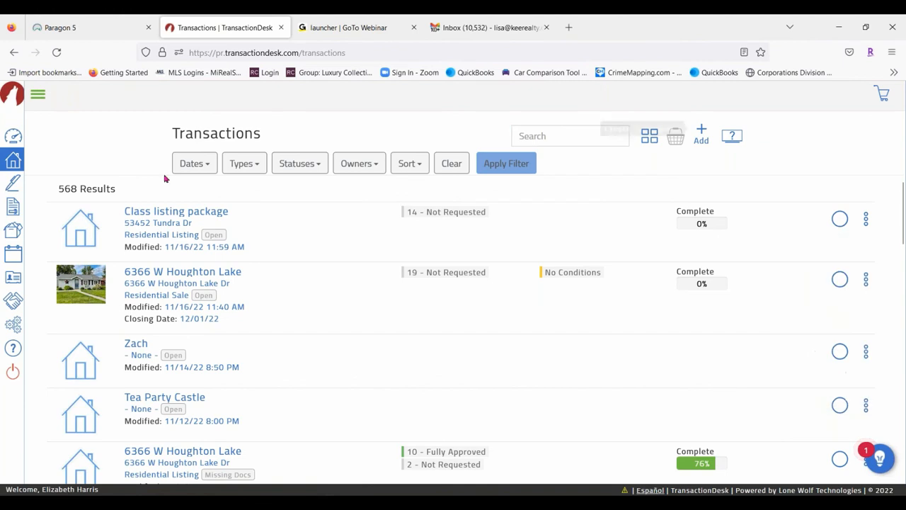
left_click(840, 219)
left_click(676, 136)
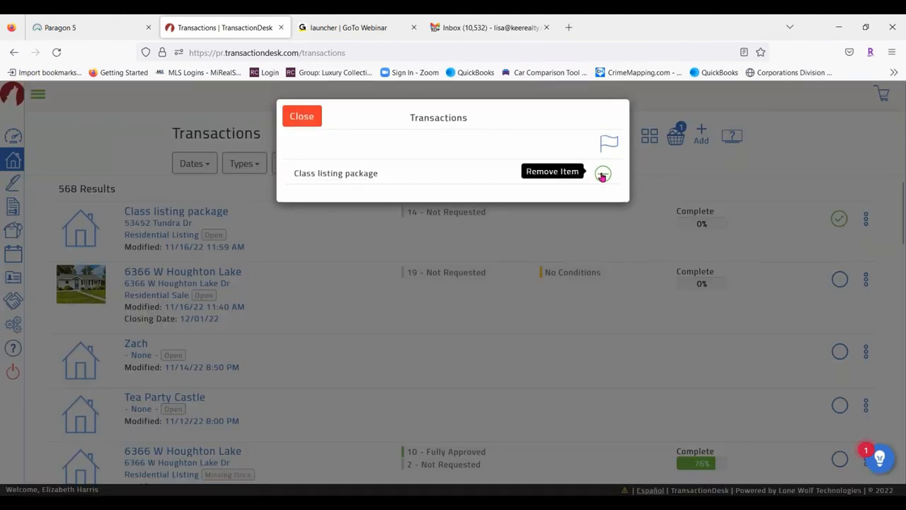
left_click(302, 116)
left_click(865, 218)
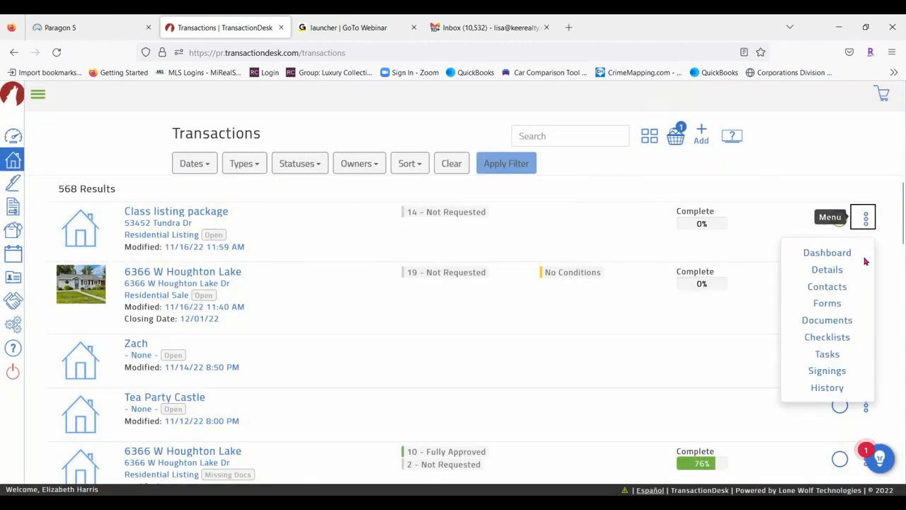
left_click(794, 135)
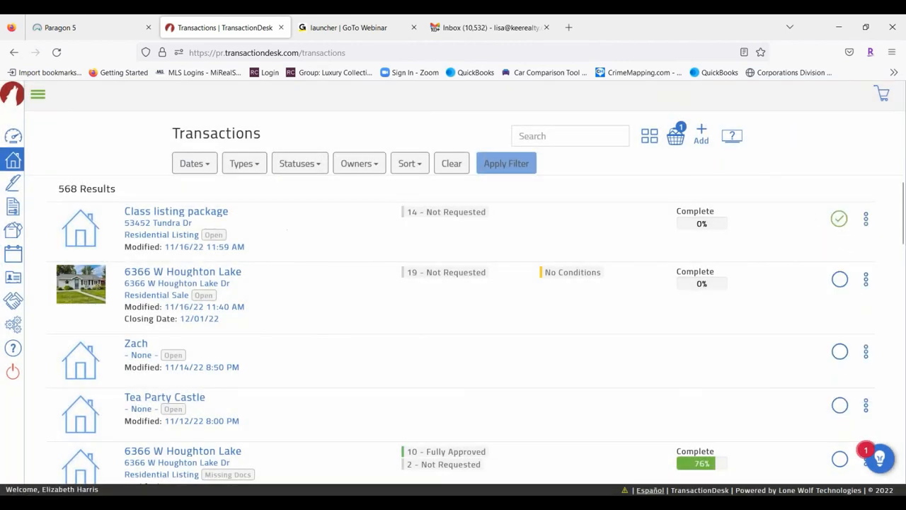
Browse the Signings list and the repair escrow addendum signing's actions, then go to Forms
left_click(15, 183)
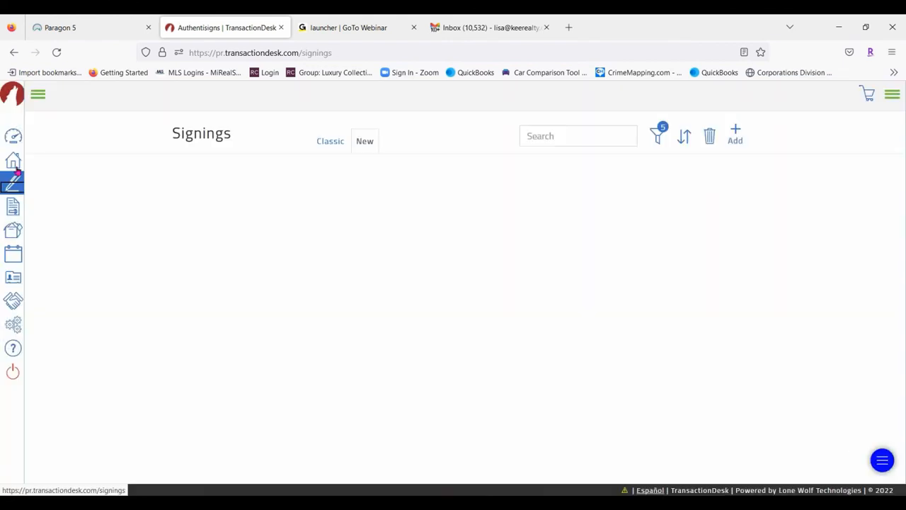
left_click(38, 94)
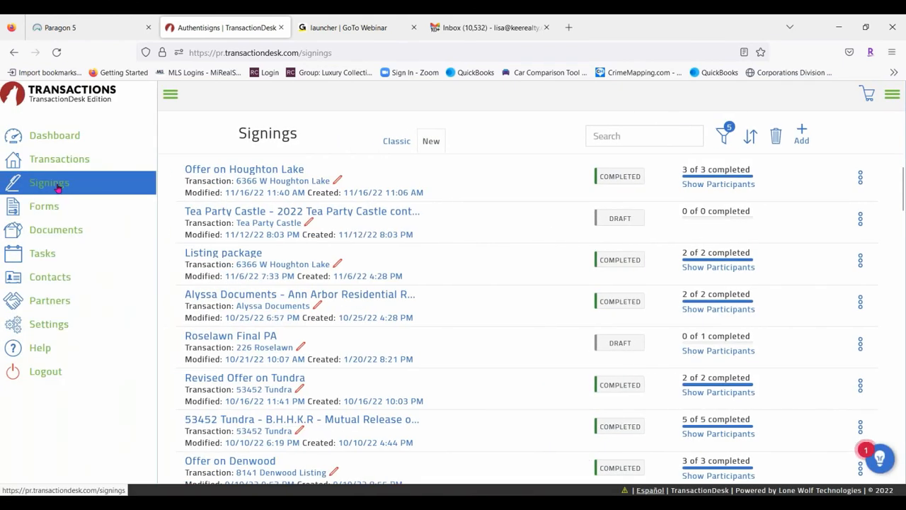
left_click(169, 94)
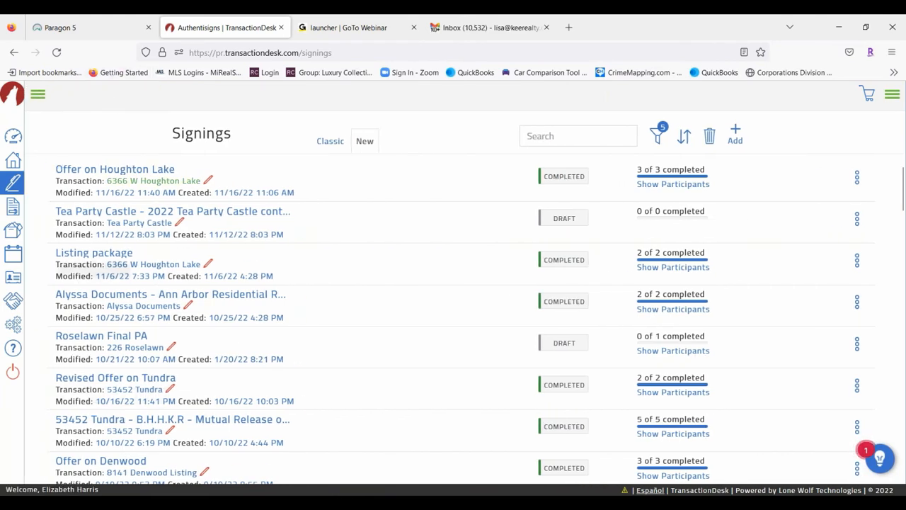
scroll(460, 323, "down", 4)
scroll(327, 252, "down", 4)
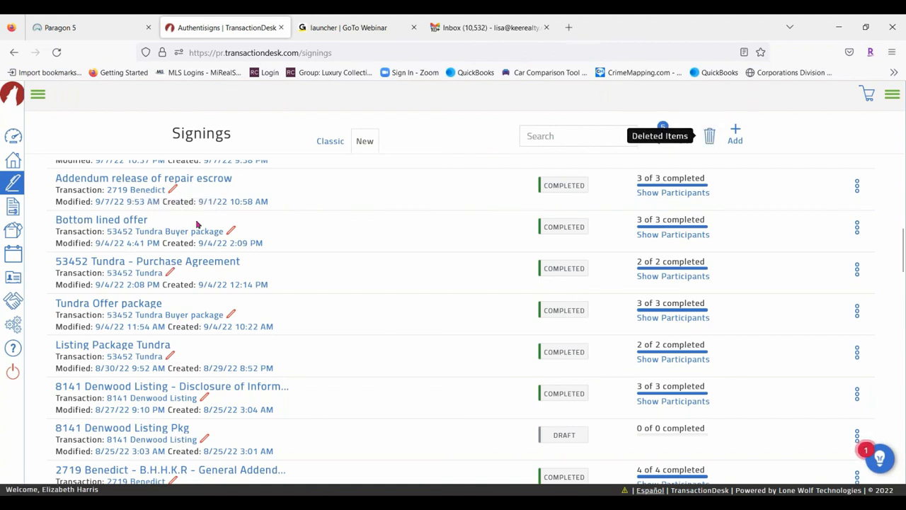
left_click(859, 184)
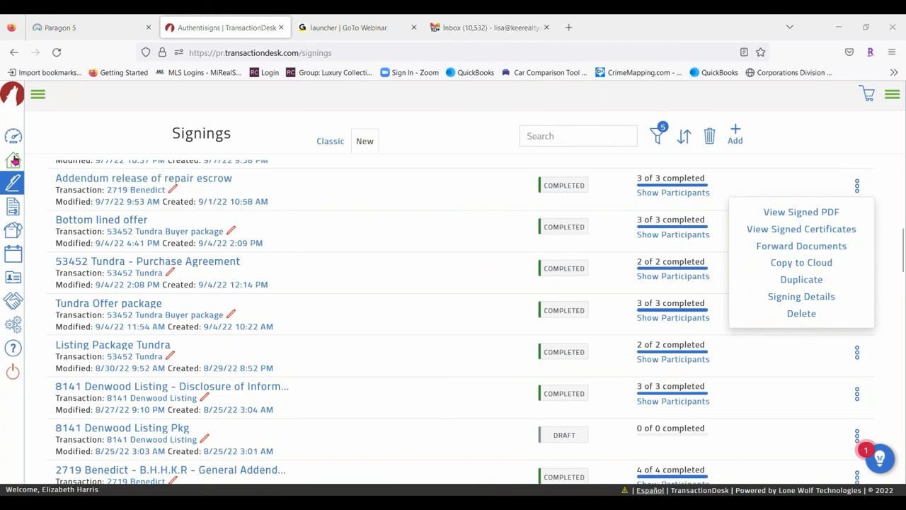
left_click(13, 206)
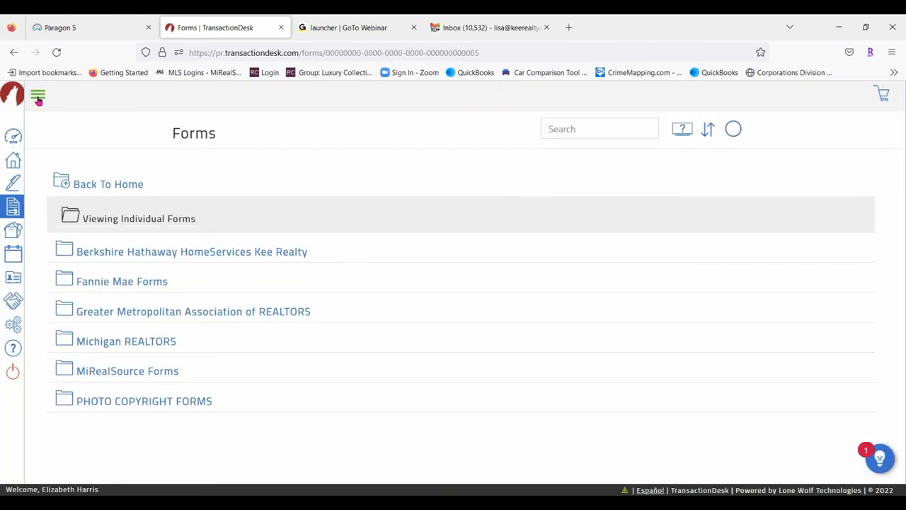
Look through the Documents section, opening the Transaction Folder and returning to the folder list
left_click(37, 95)
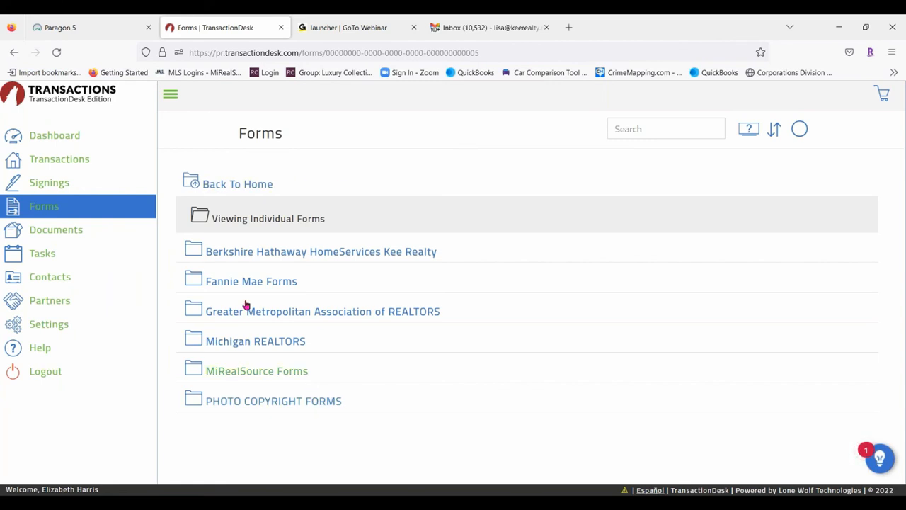
left_click(64, 230)
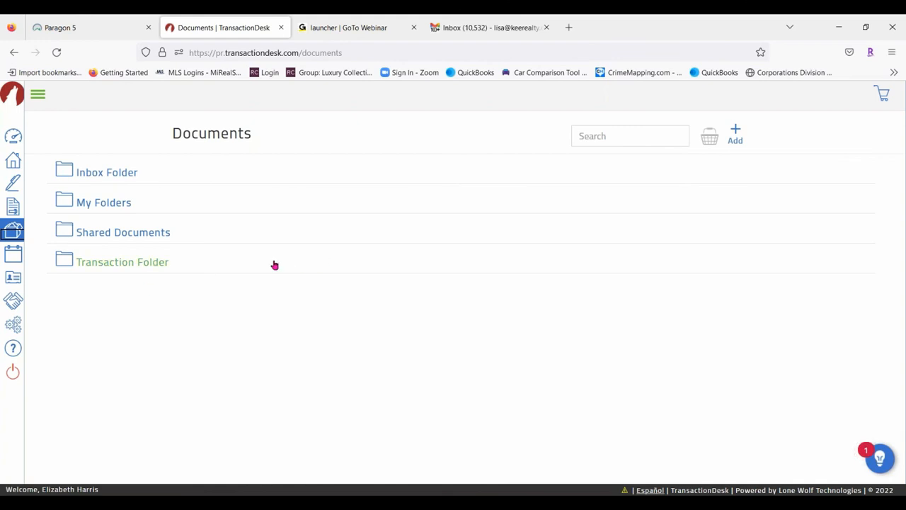
left_click(128, 271)
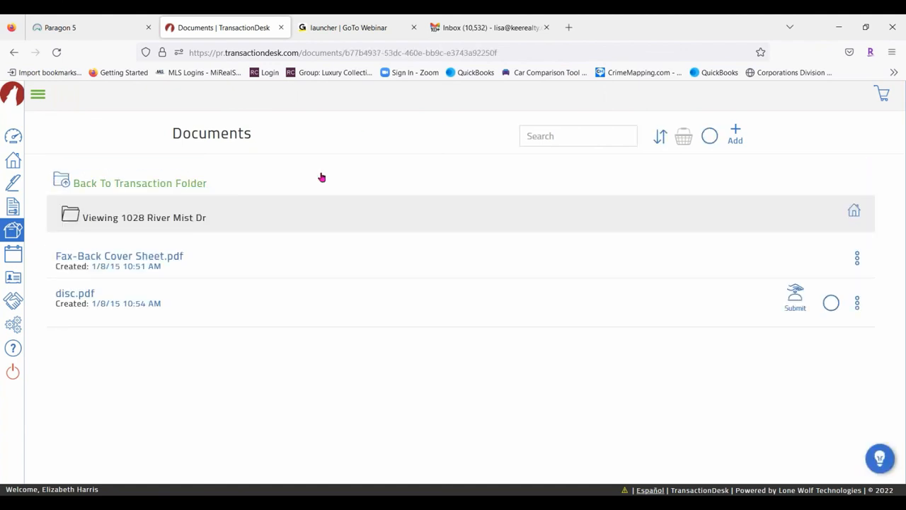
left_click(110, 186)
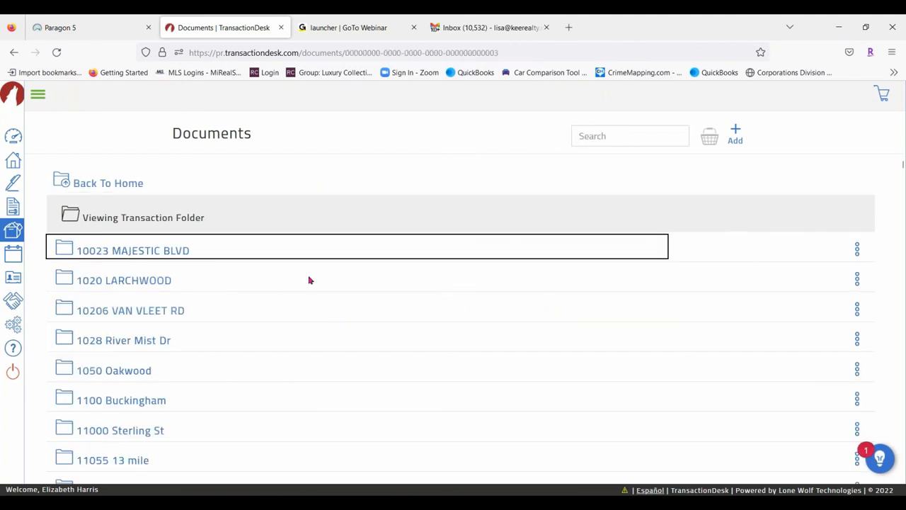
scroll(312, 288, "down", 10)
scroll(347, 336, "down", 15)
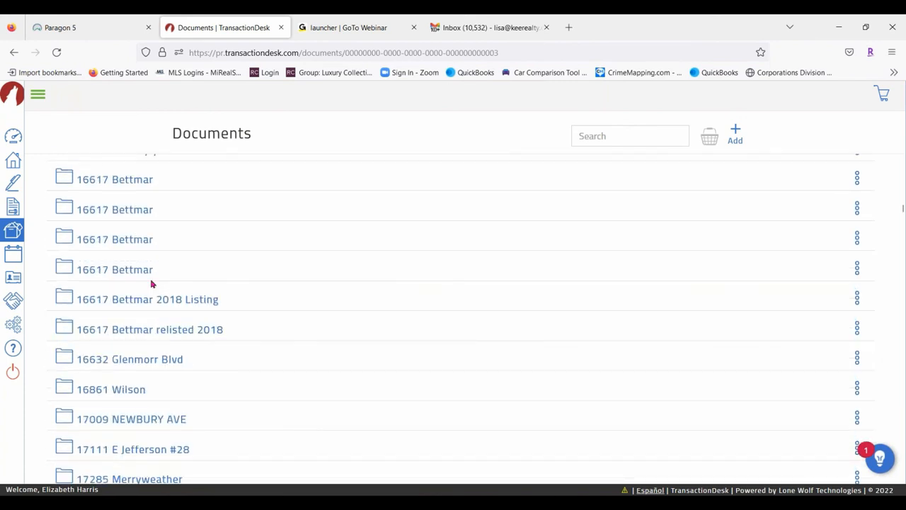
View the Tasks list and then the Contacts list
left_click(39, 95)
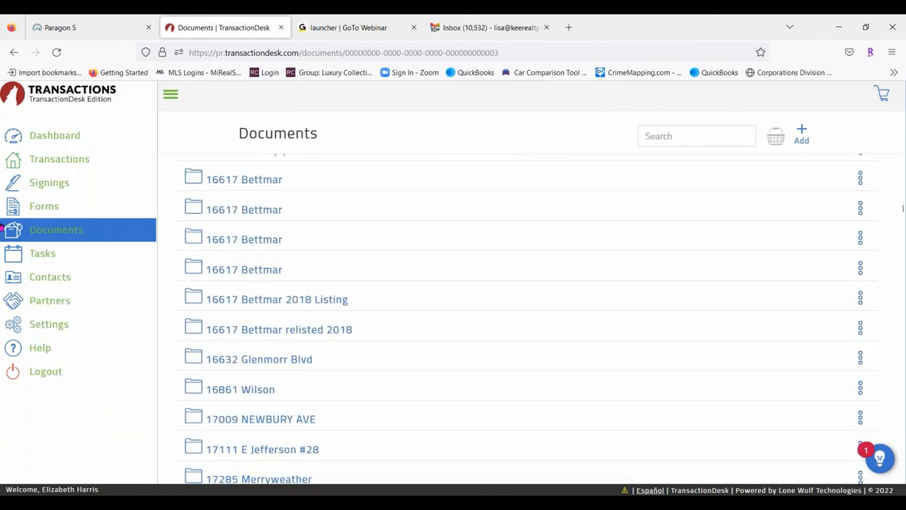
left_click(42, 254)
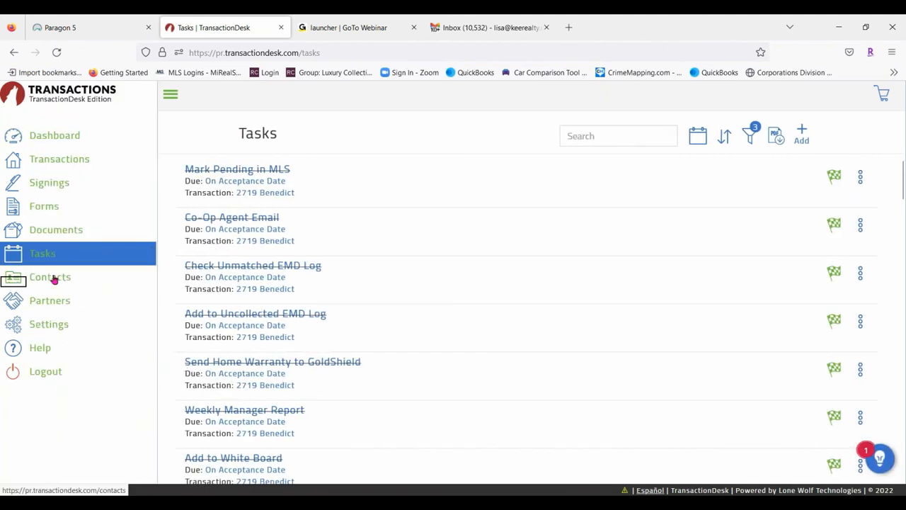
left_click(50, 277)
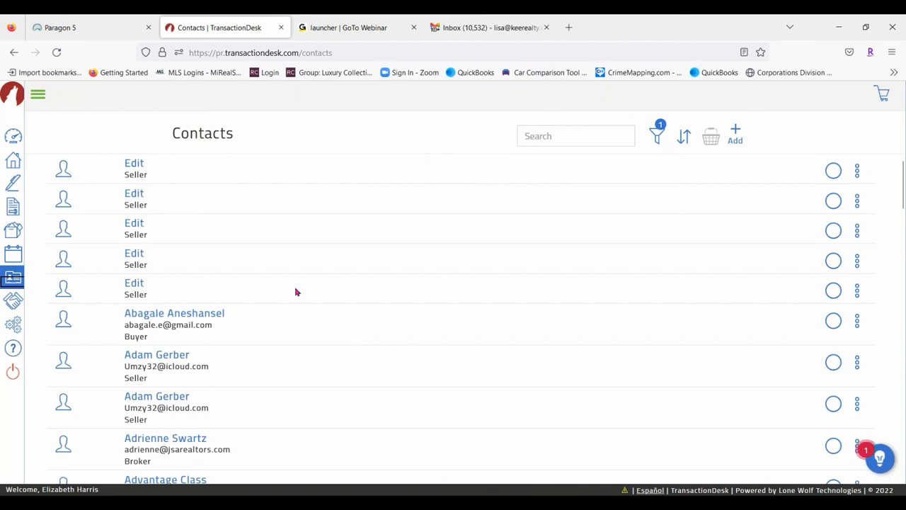
scroll(293, 269, "down", 20)
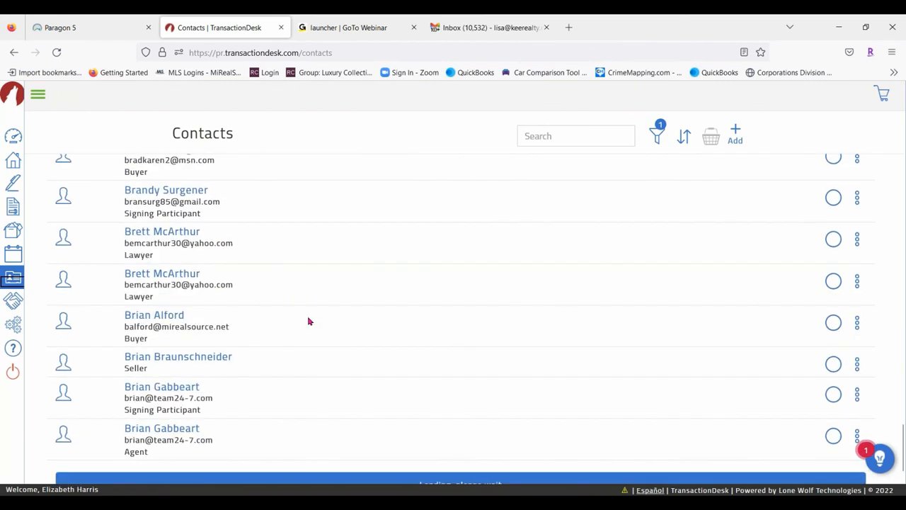
scroll(309, 321, "down", 1)
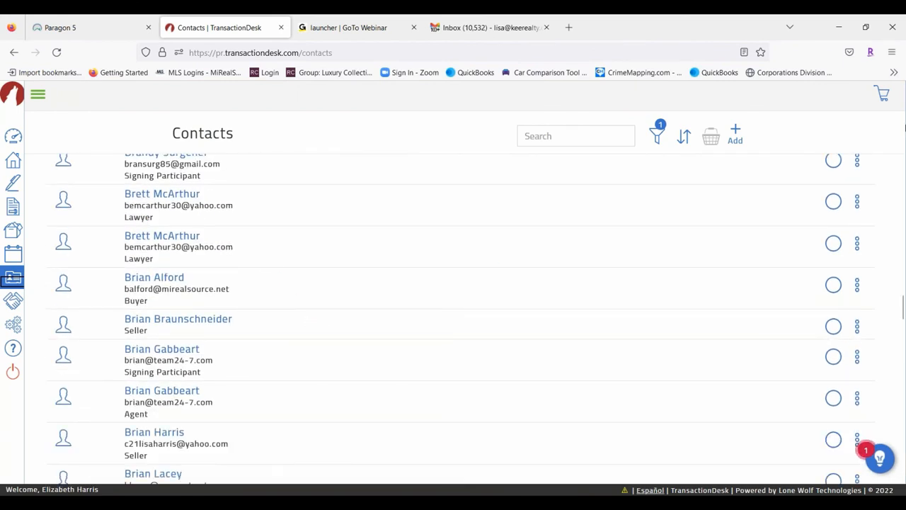
View the Partners page, then open the Settings page
left_click(39, 98)
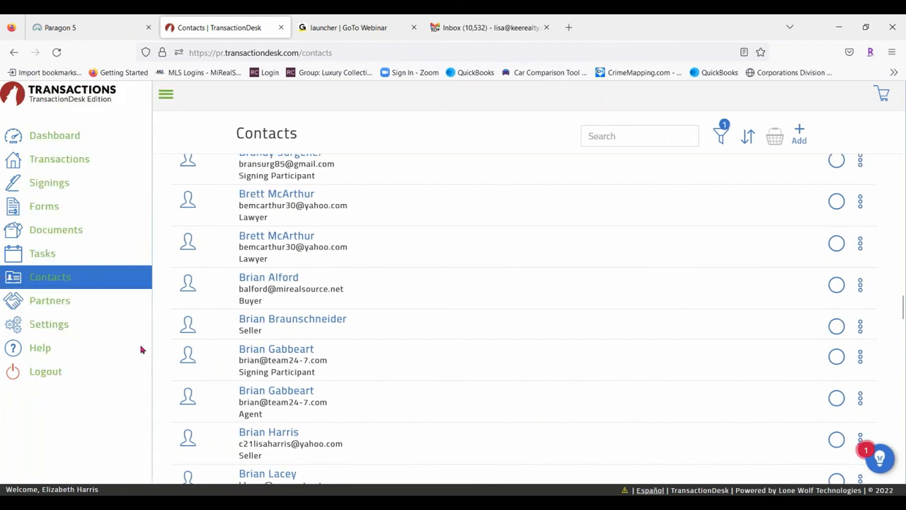
left_click(16, 303)
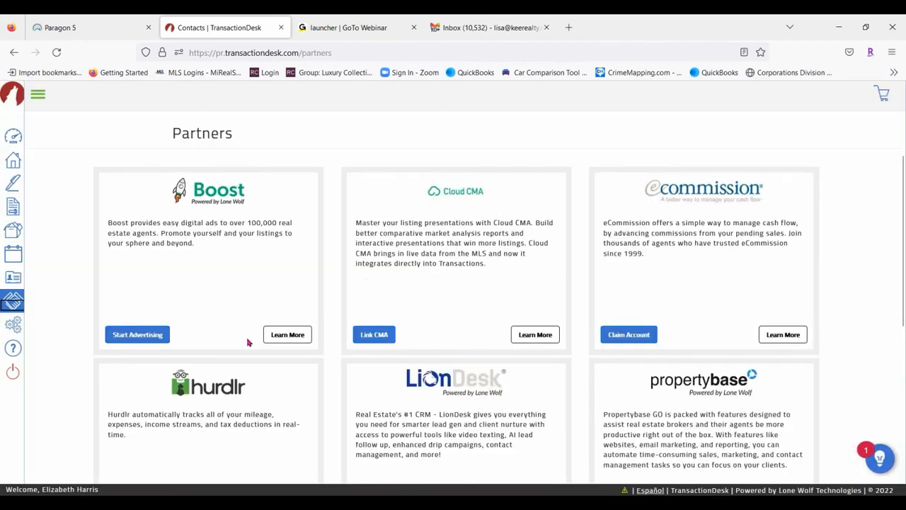
scroll(306, 334, "down", 2)
scroll(252, 257, "down", 2)
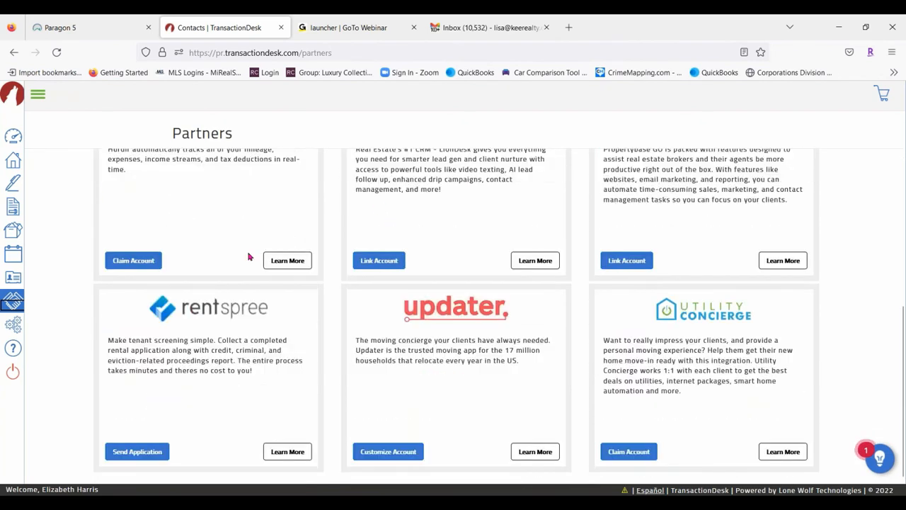
left_click(39, 98)
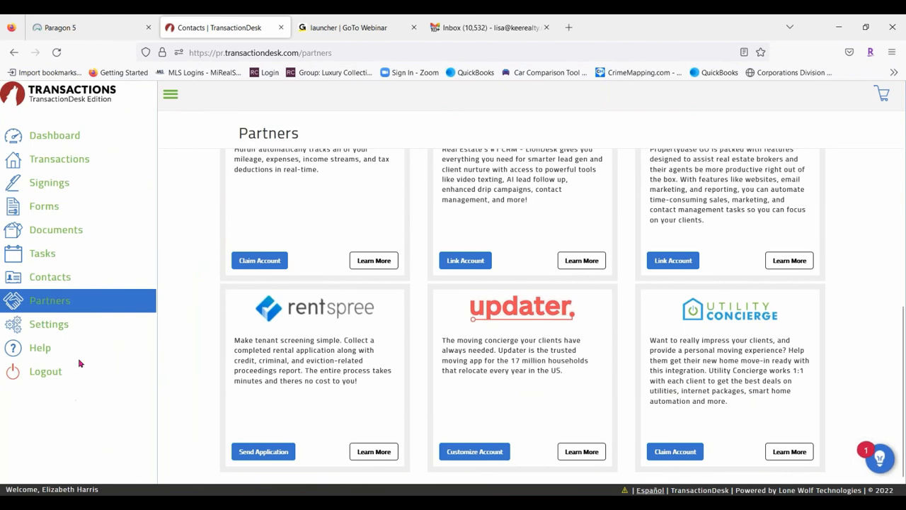
left_click(56, 329)
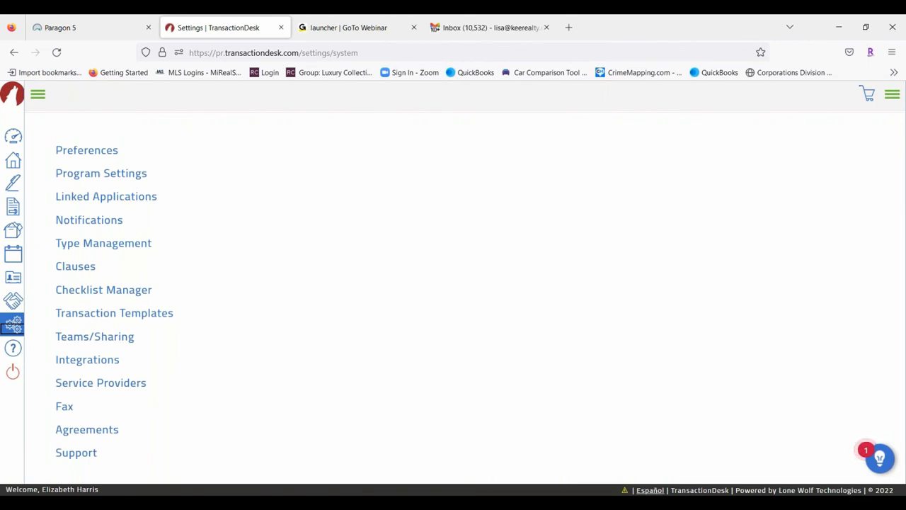
left_click(97, 197)
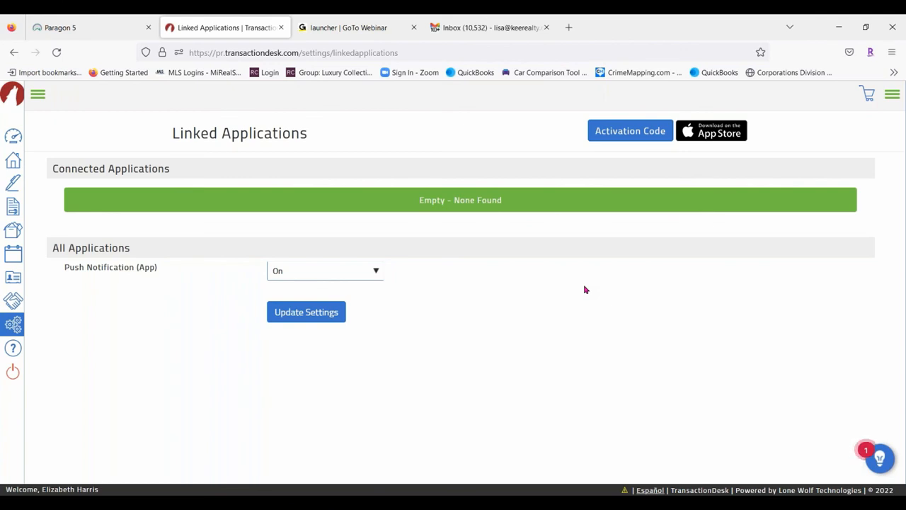
left_click(617, 129)
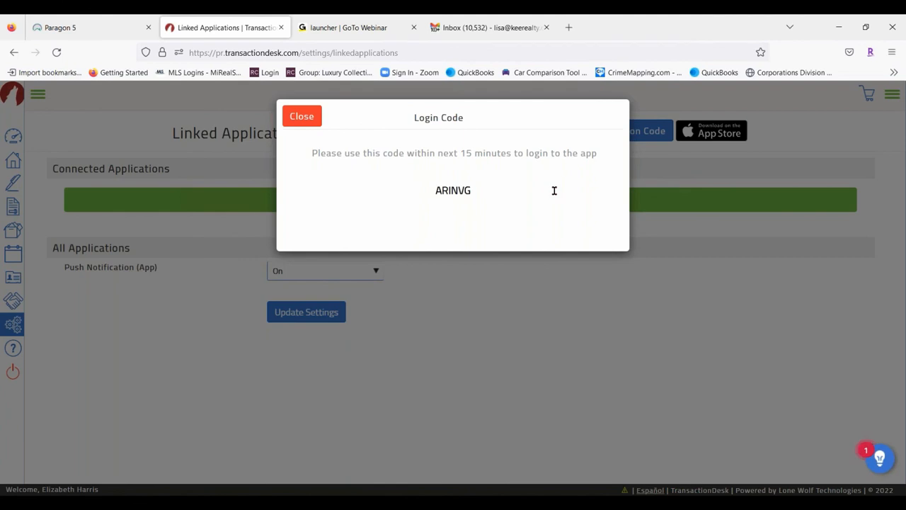
left_click(316, 121)
left_click(630, 133)
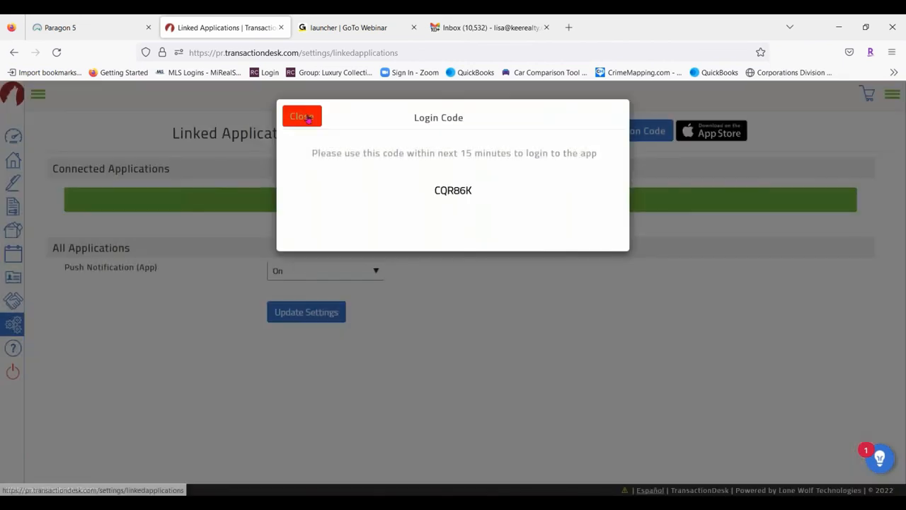
left_click(302, 117)
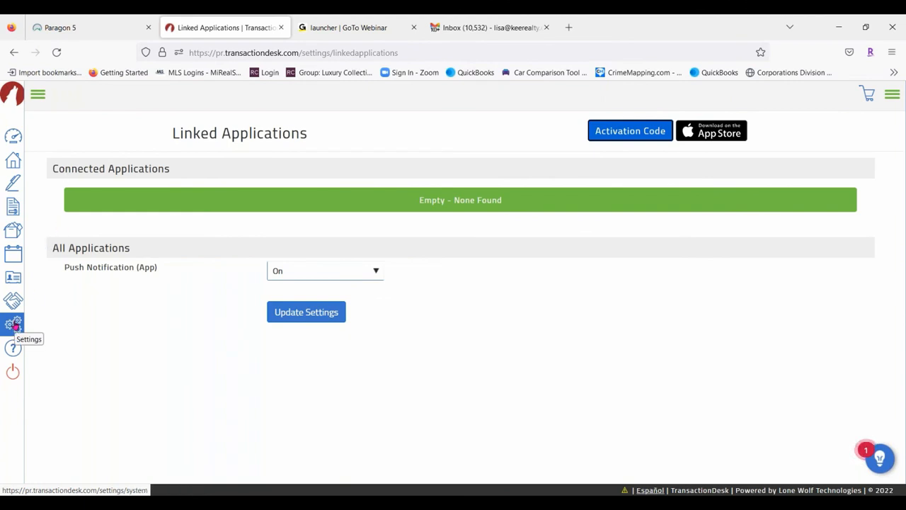
left_click(14, 324)
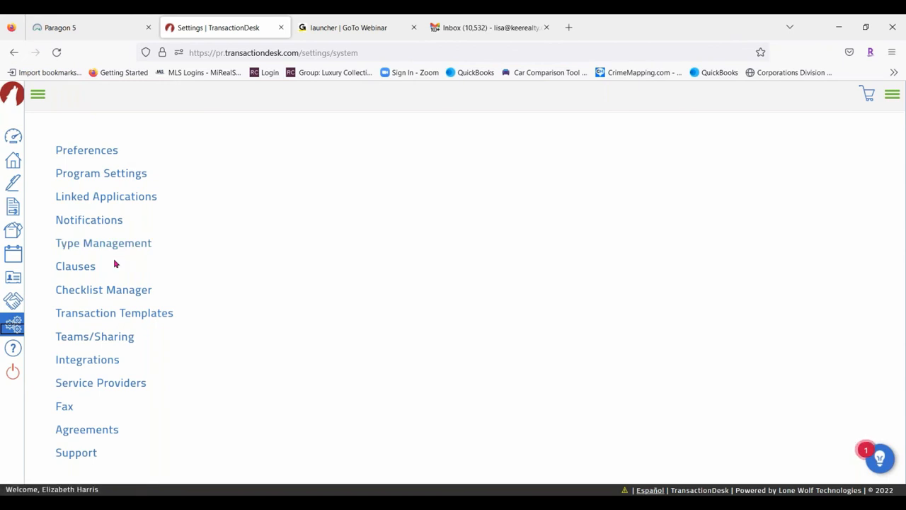
View the Personal Clauses folder, start and cancel a new personal clause, then return to Settings
left_click(83, 274)
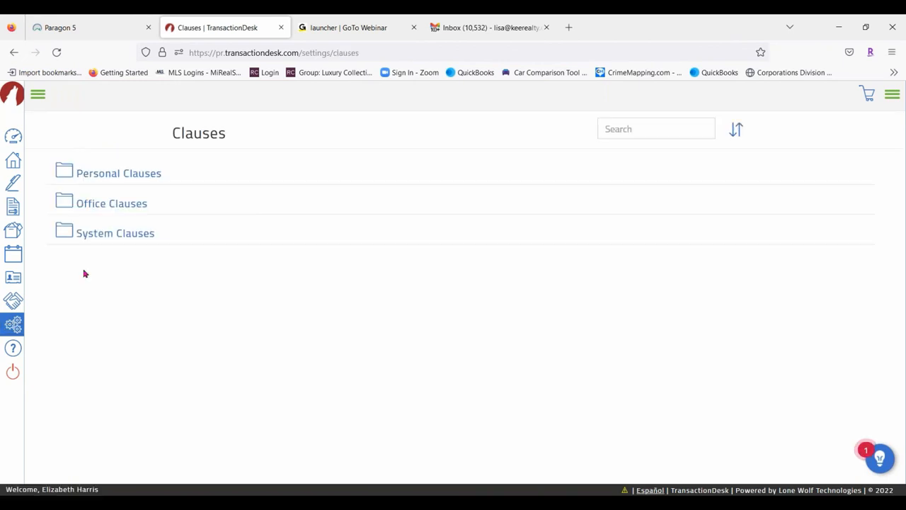
left_click(141, 174)
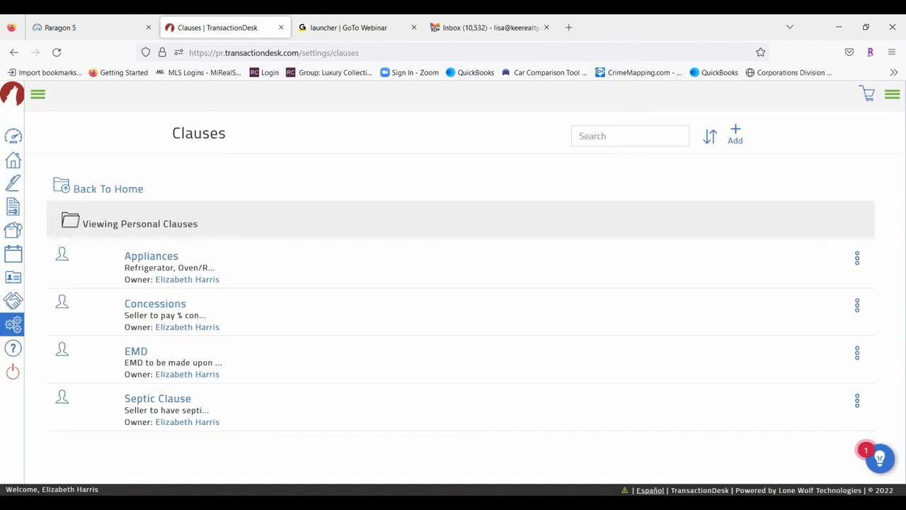
left_click(735, 134)
left_click(708, 167)
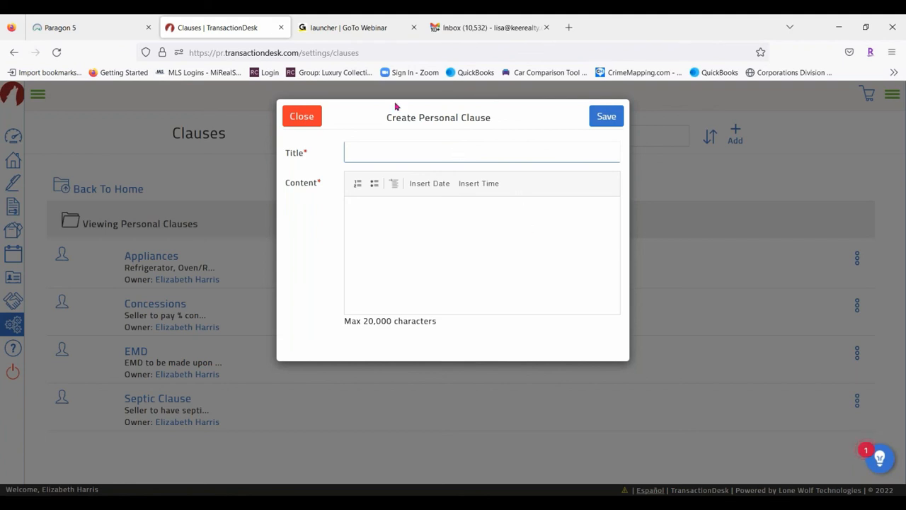
left_click(300, 116)
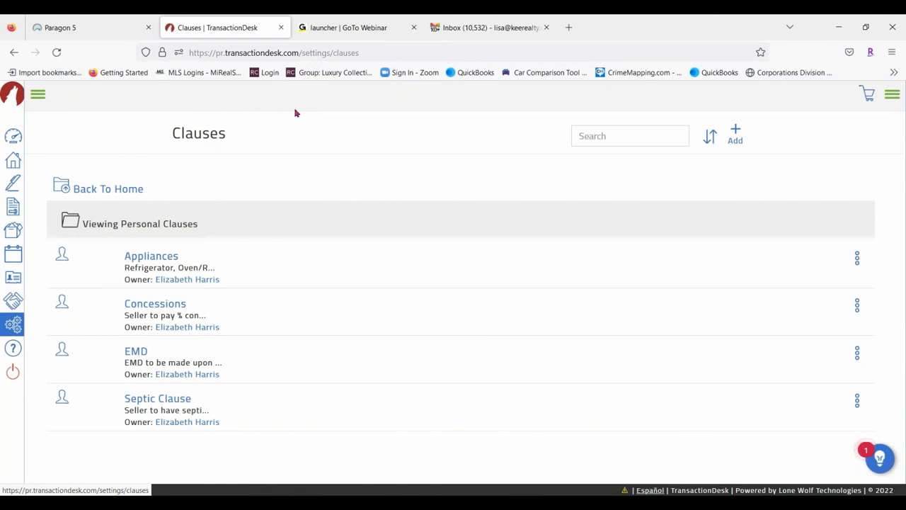
left_click(97, 188)
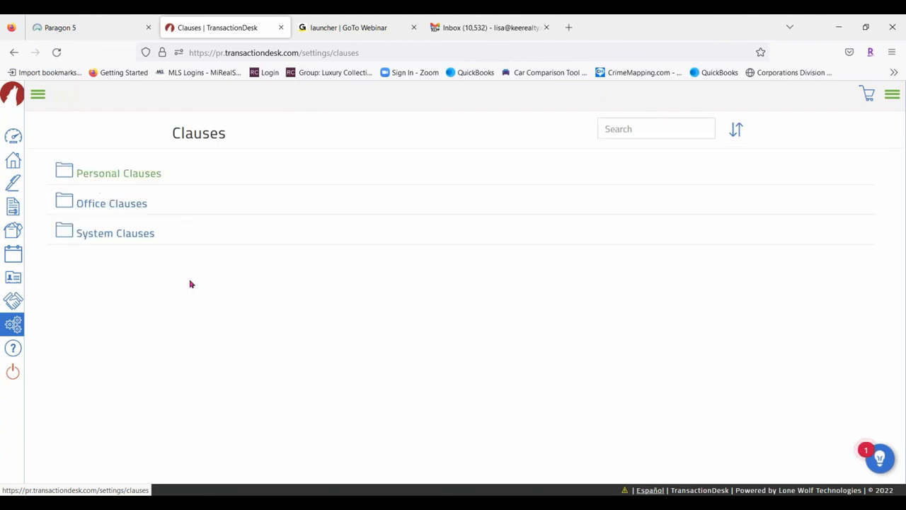
left_click(13, 325)
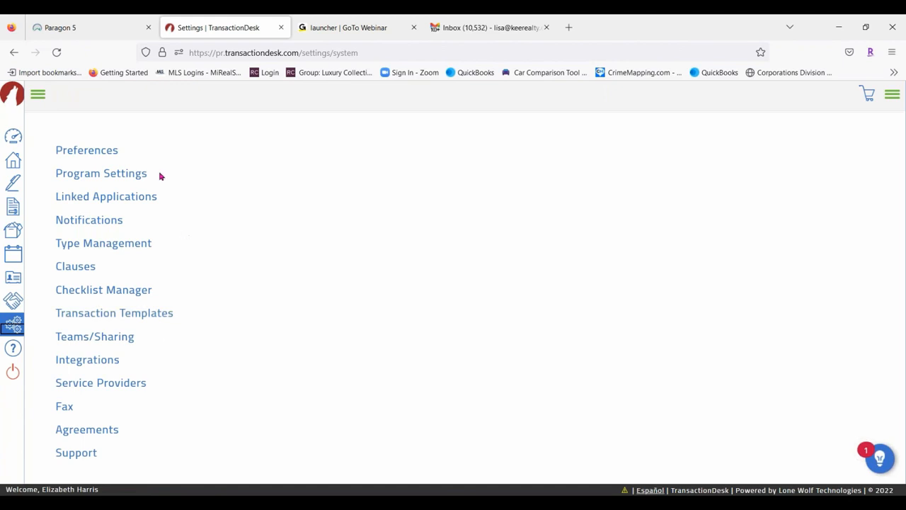
Review the Midland Sale template, then go back to Transaction Templates to add a new template
left_click(161, 316)
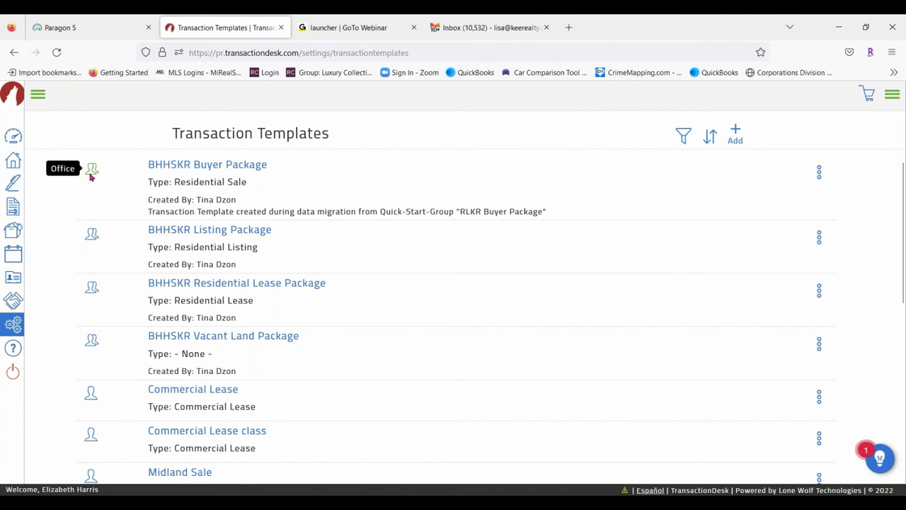
scroll(120, 255, "down", 4)
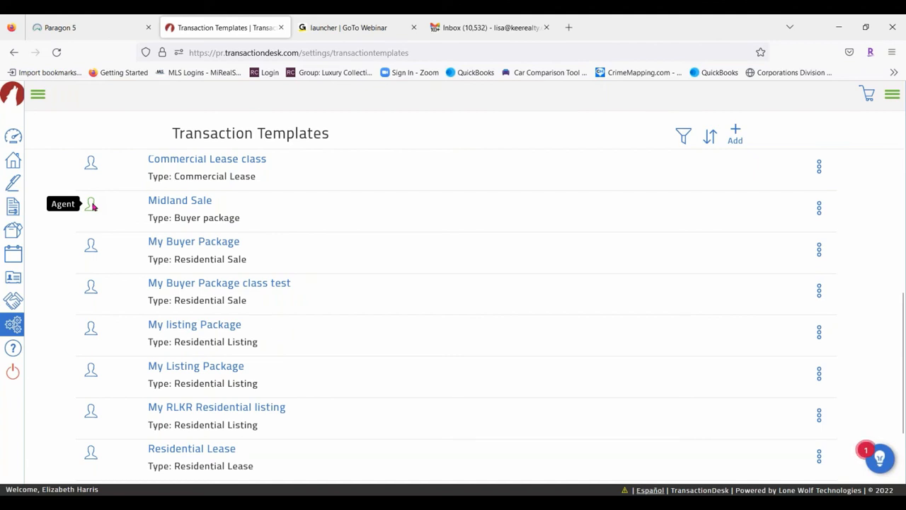
left_click(186, 202)
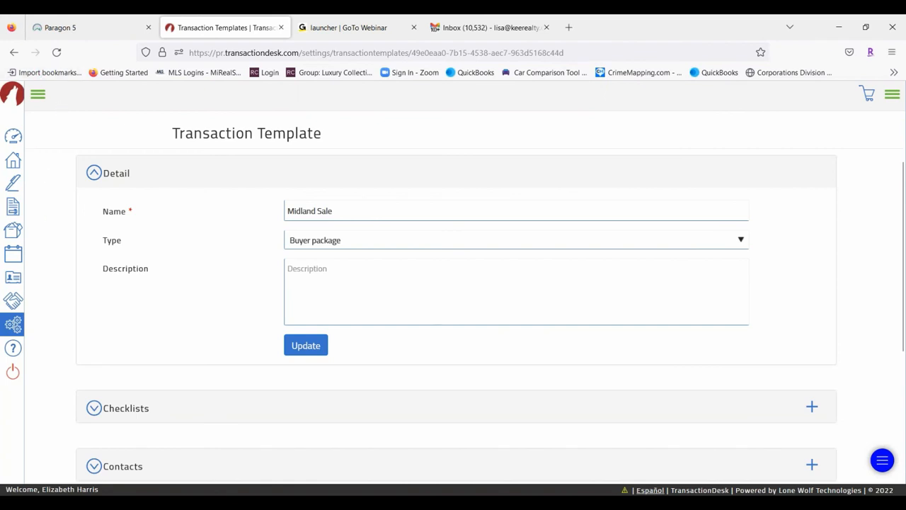
left_click(13, 324)
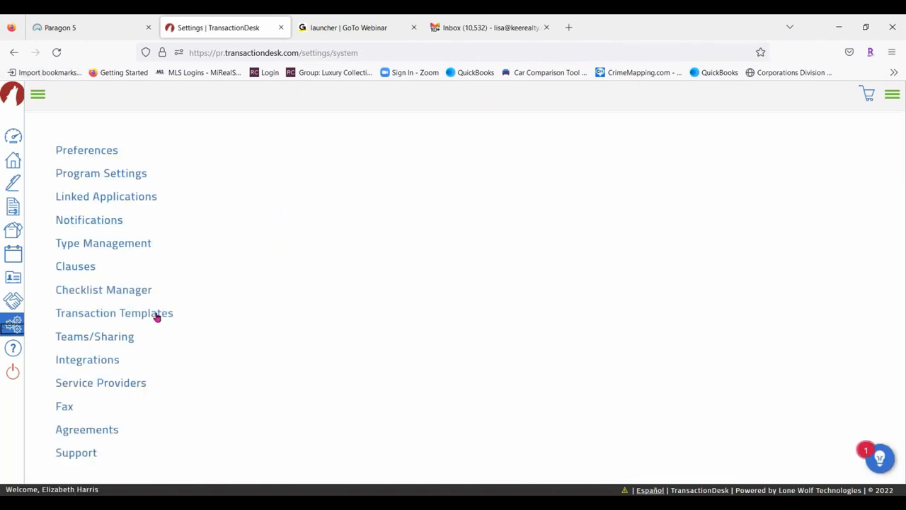
left_click(157, 314)
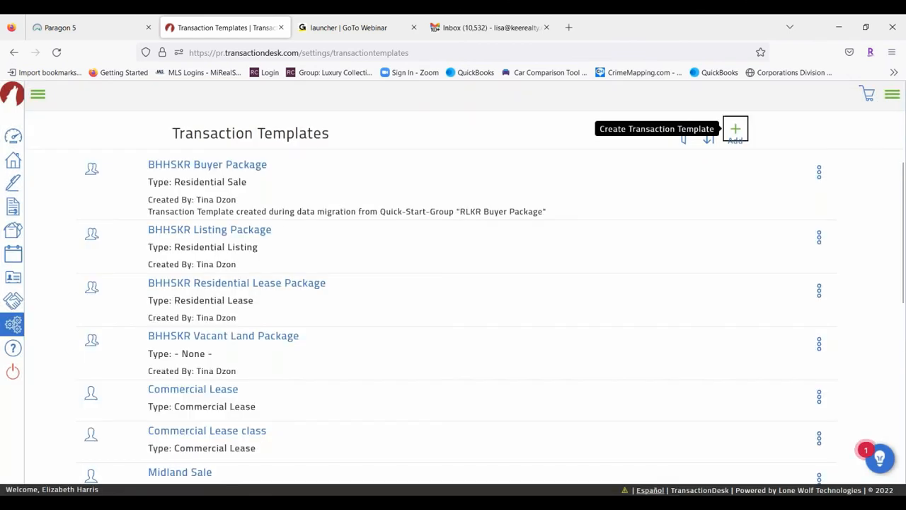
left_click(736, 132)
Save a new transaction template of type Residential Lease named 'Class tes'
left_click(435, 151)
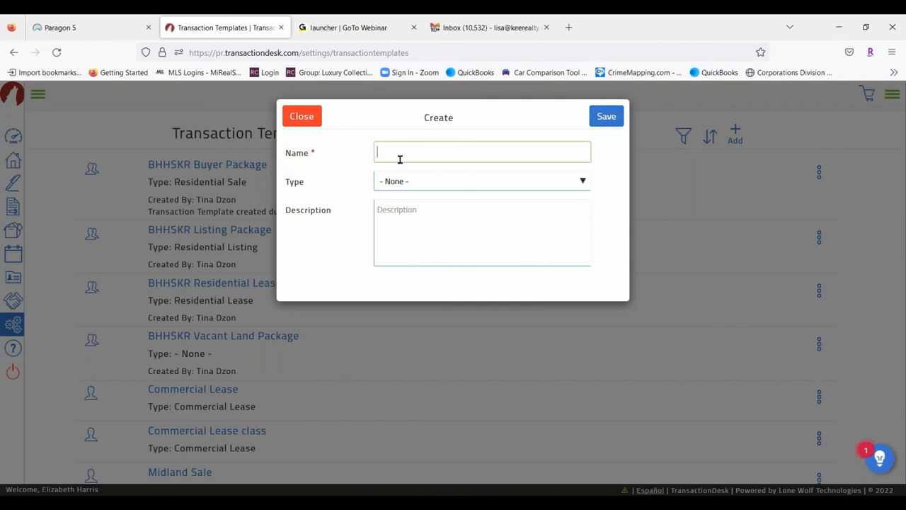
left_click(425, 183)
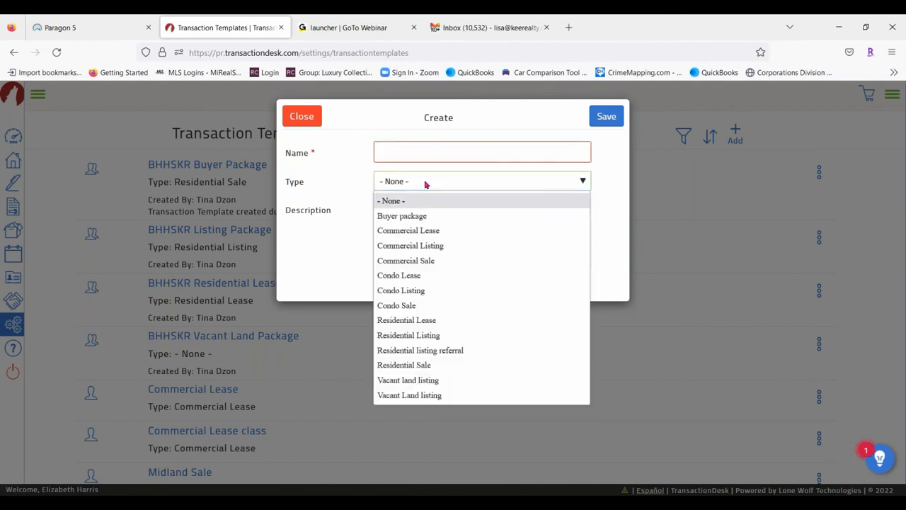
left_click(442, 319)
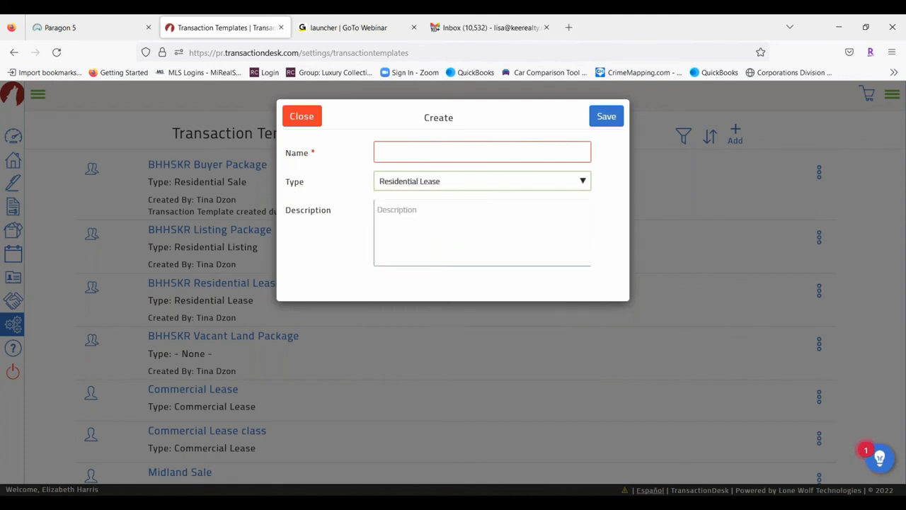
left_click(405, 151)
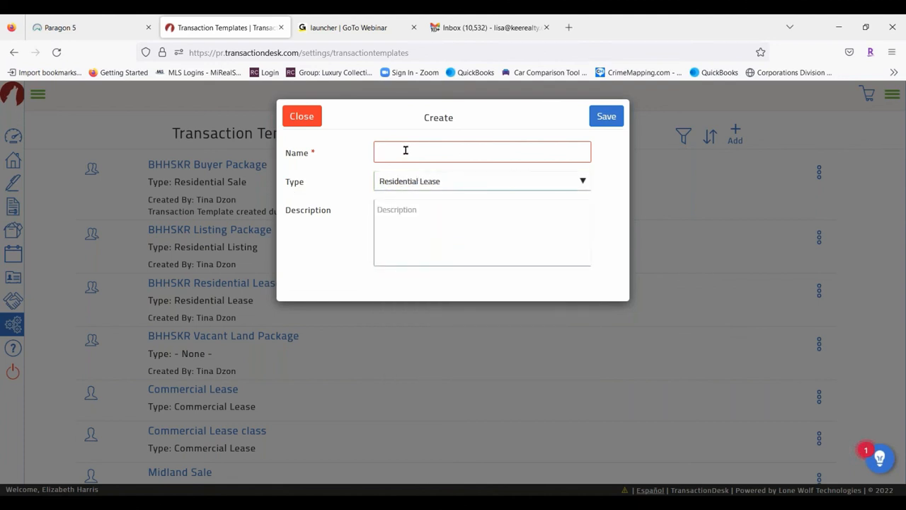
type("Class tes")
left_click(606, 116)
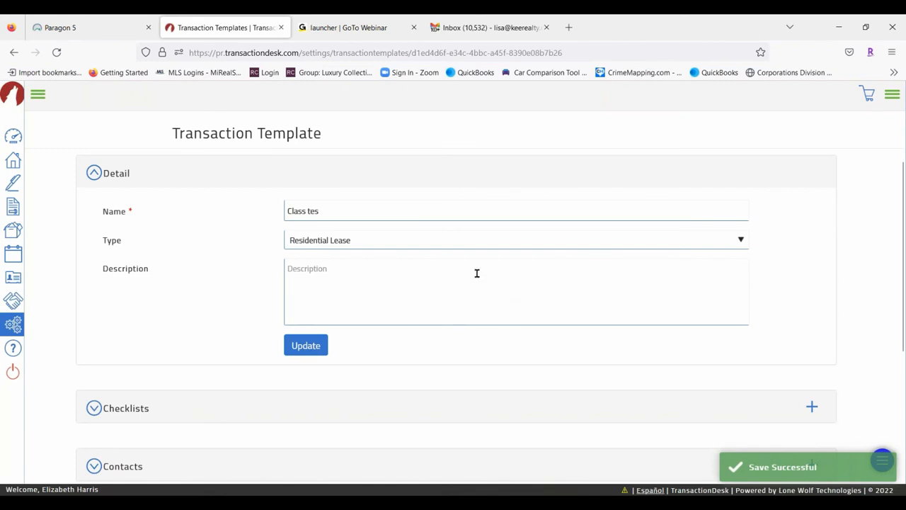
scroll(475, 276, "down", 3)
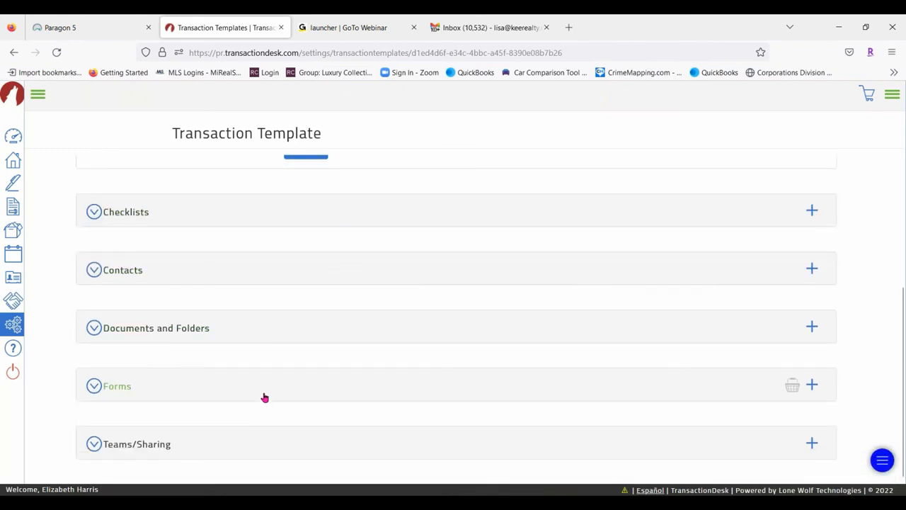
Add the Michigan REALTORS 'Disclosure Regarding Real Estate Agency Relationships (Rev 6/11)' form to the template's Forms
left_click(811, 386)
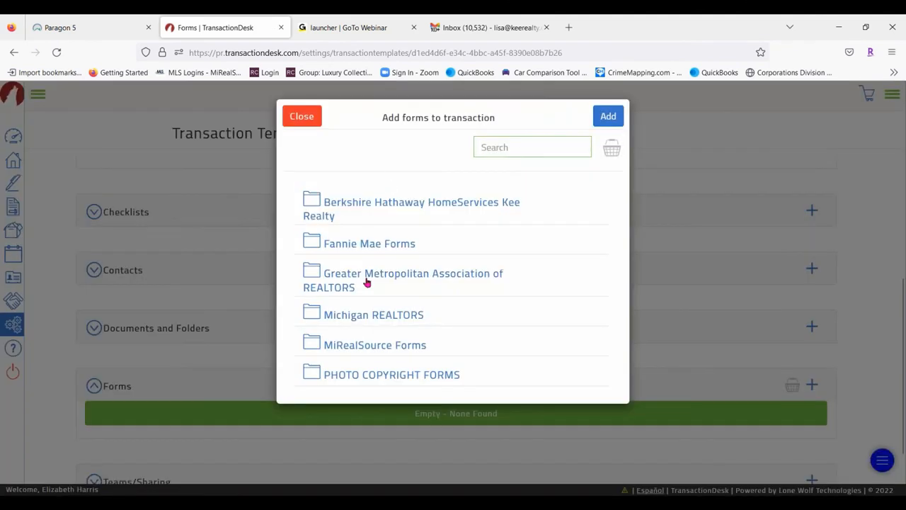
left_click(347, 317)
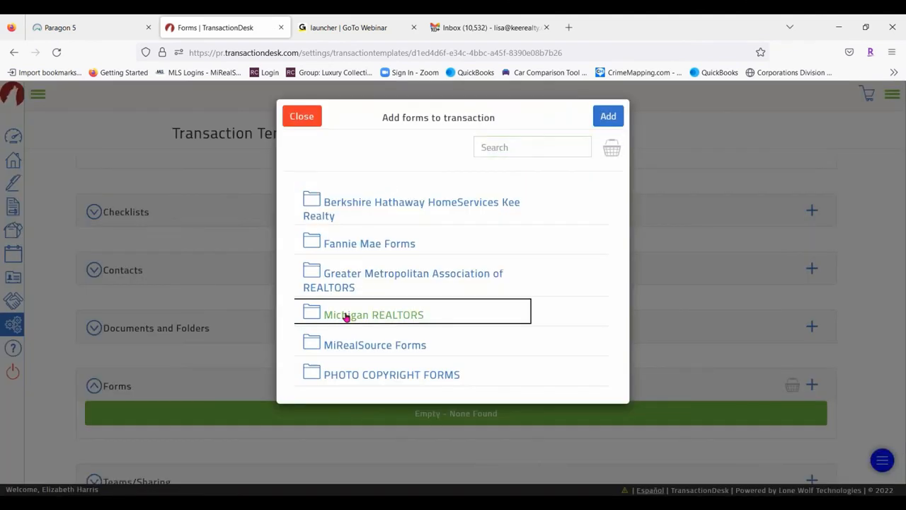
scroll(420, 212, "down", 1)
scroll(481, 290, "down", 10)
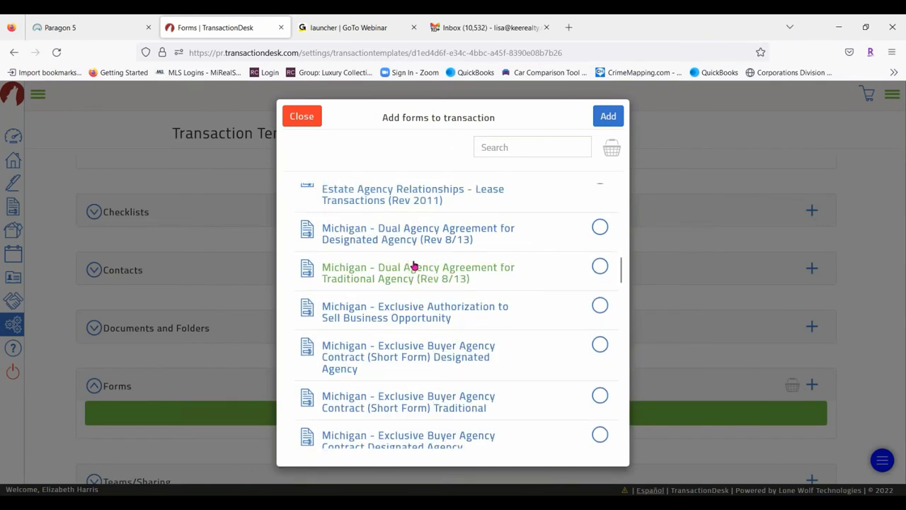
scroll(471, 241, "up", 1)
scroll(564, 242, "down", 10)
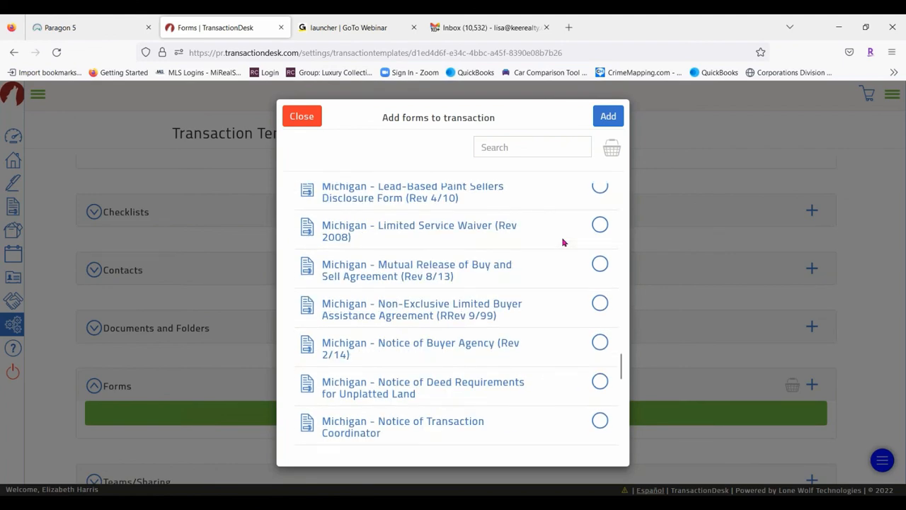
scroll(564, 242, "down", 5)
scroll(546, 274, "up", 15)
scroll(544, 273, "up", 5)
scroll(538, 273, "down", 6)
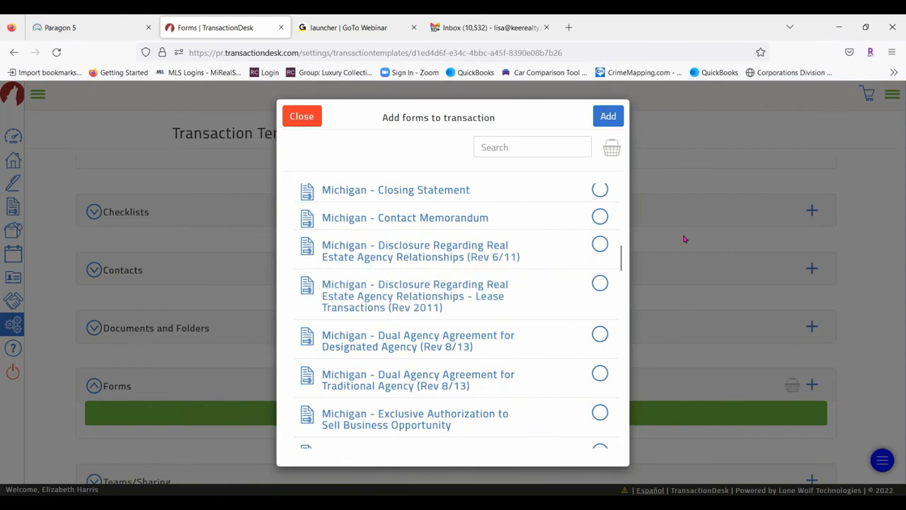
left_click(600, 244)
left_click(607, 116)
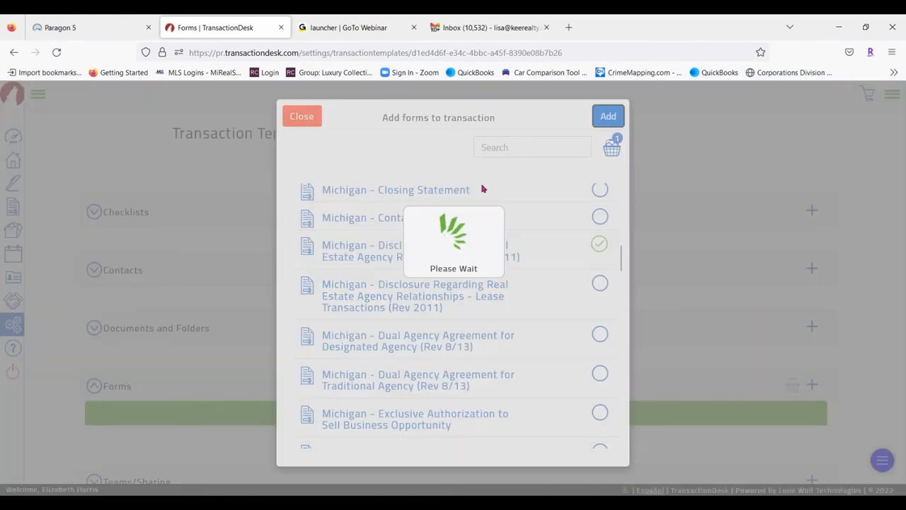
scroll(313, 283, "down", 2)
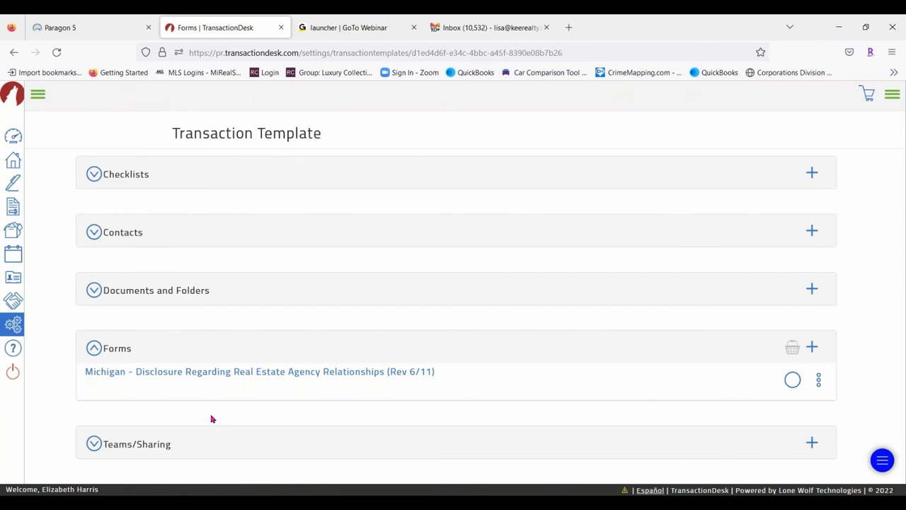
left_click(34, 104)
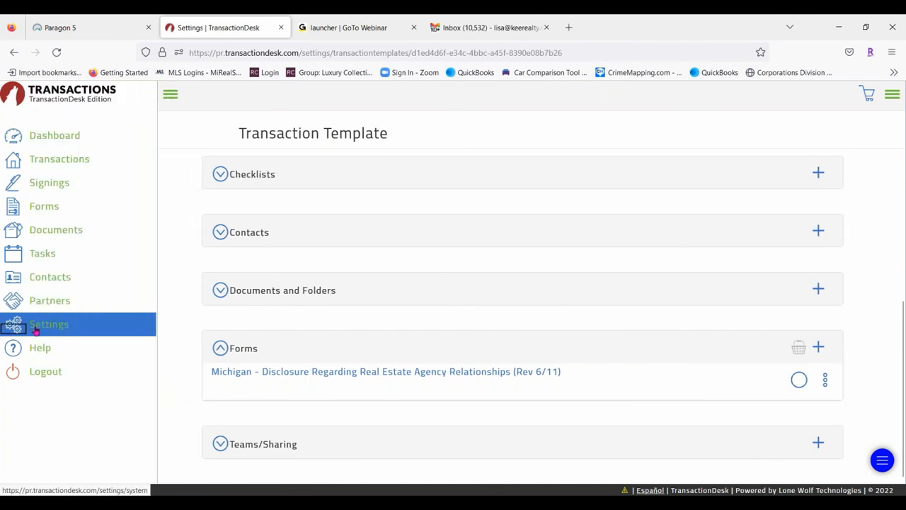
Leave the template via Settings and return to the Transactions list of 568 results
left_click(37, 327)
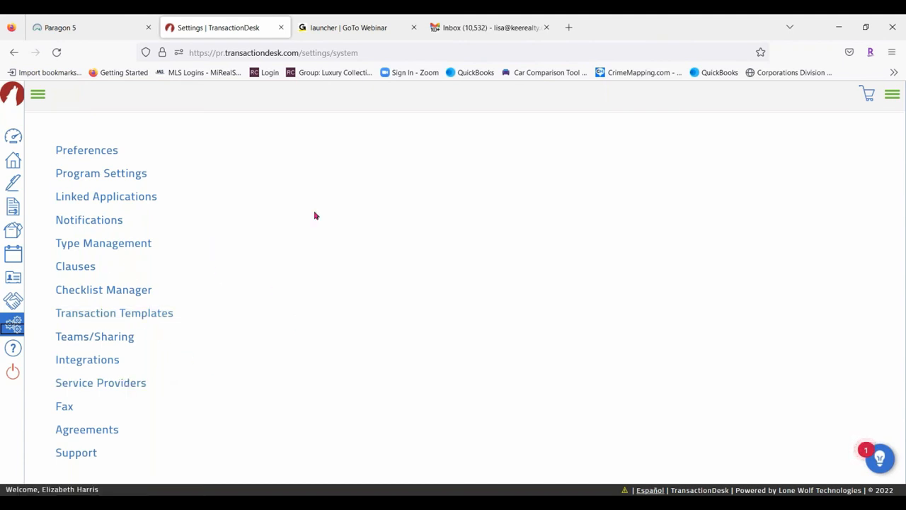
left_click(13, 165)
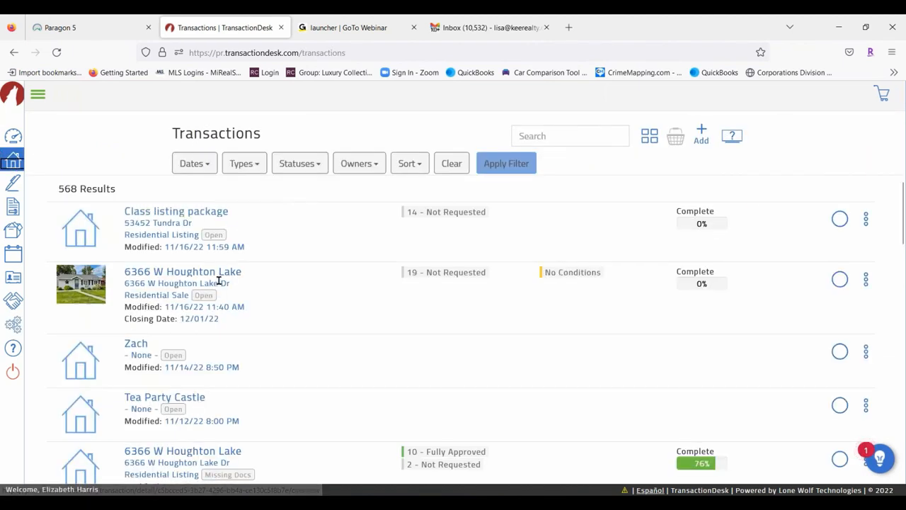
left_click(187, 274)
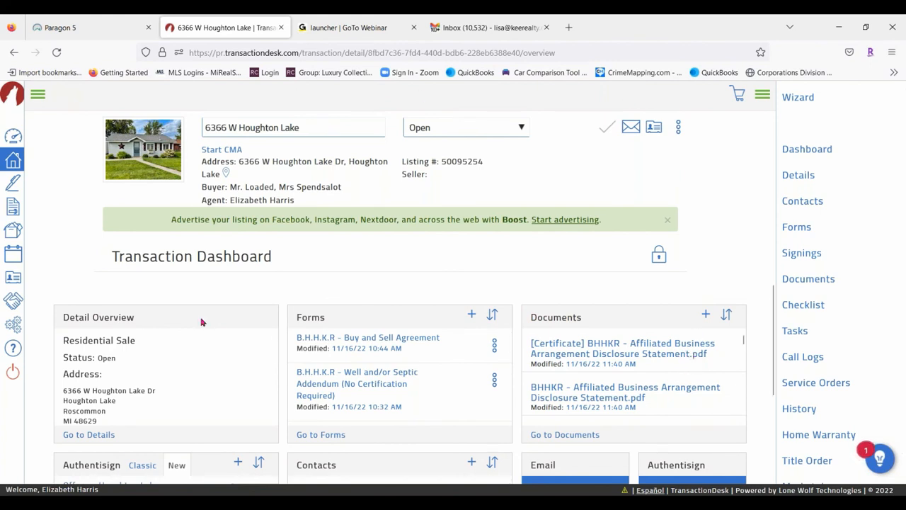
left_click(802, 255)
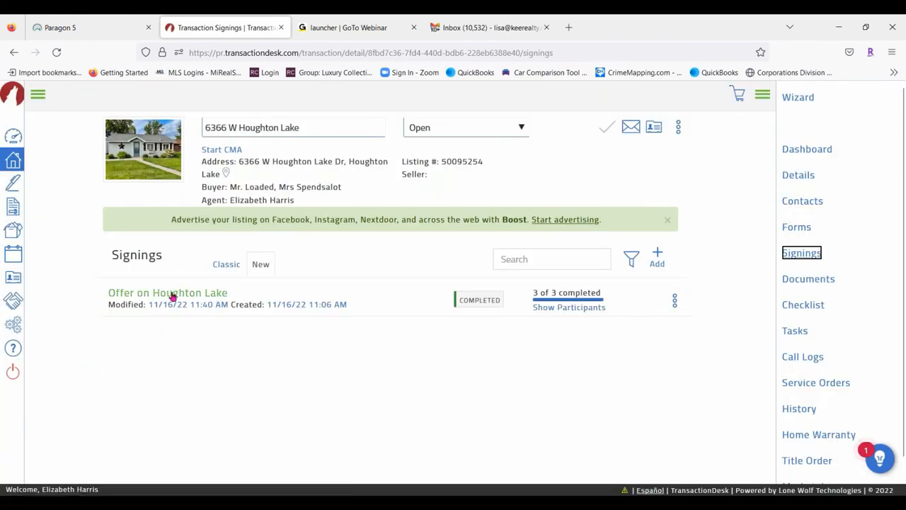
left_click(657, 257)
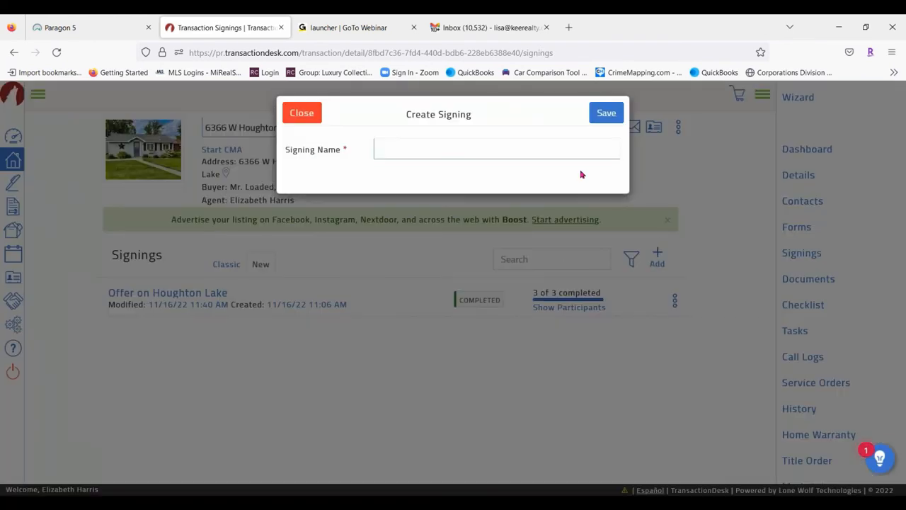
left_click(386, 154)
type("test")
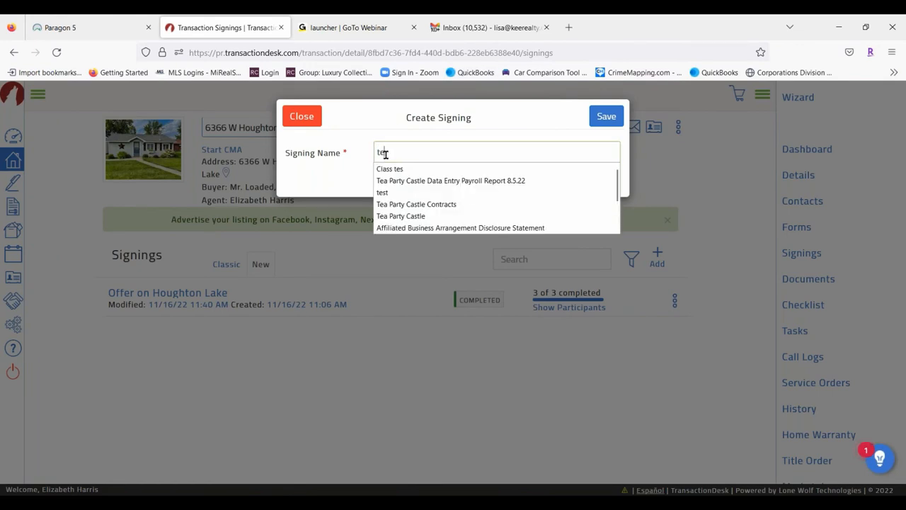
left_click(608, 117)
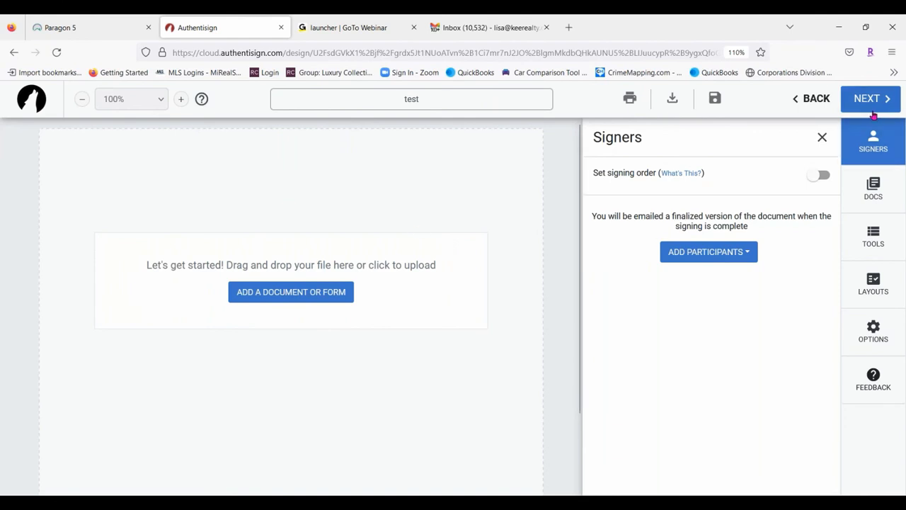
Add the Buy and Sell Agreement to the signing's documents
left_click(878, 183)
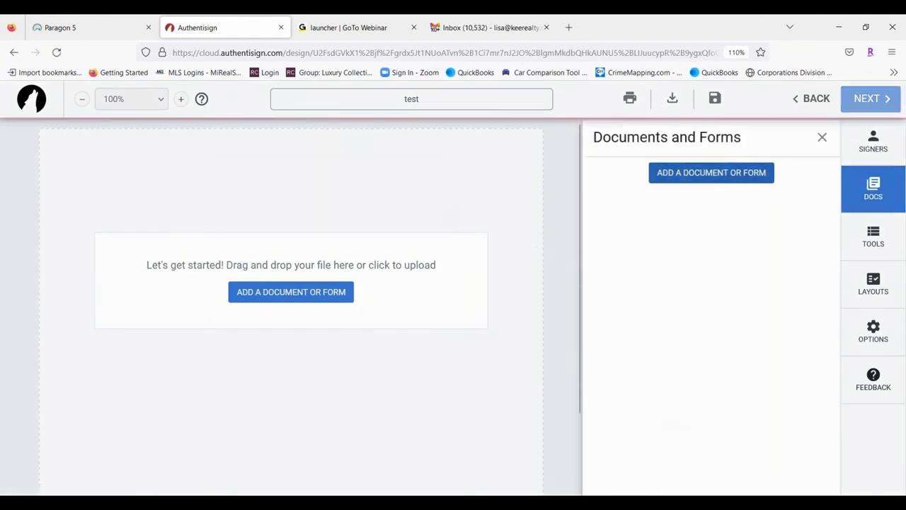
left_click(290, 290)
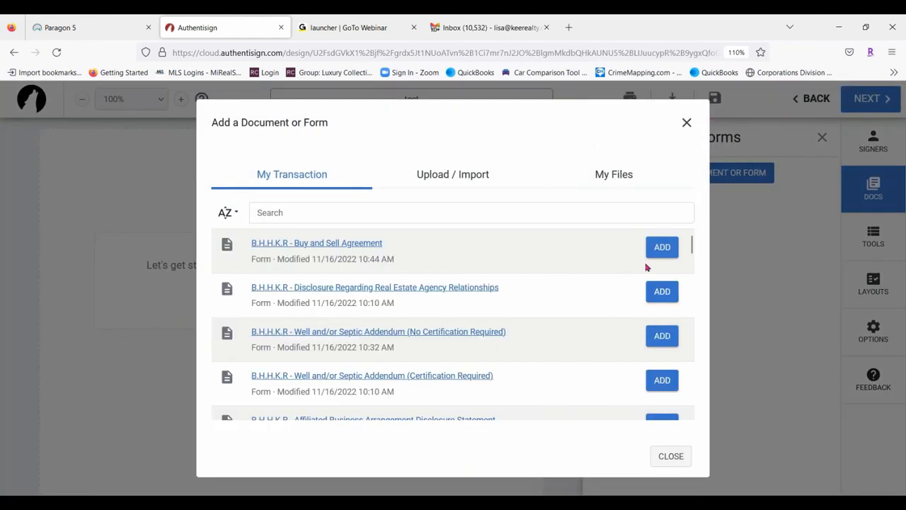
left_click(662, 248)
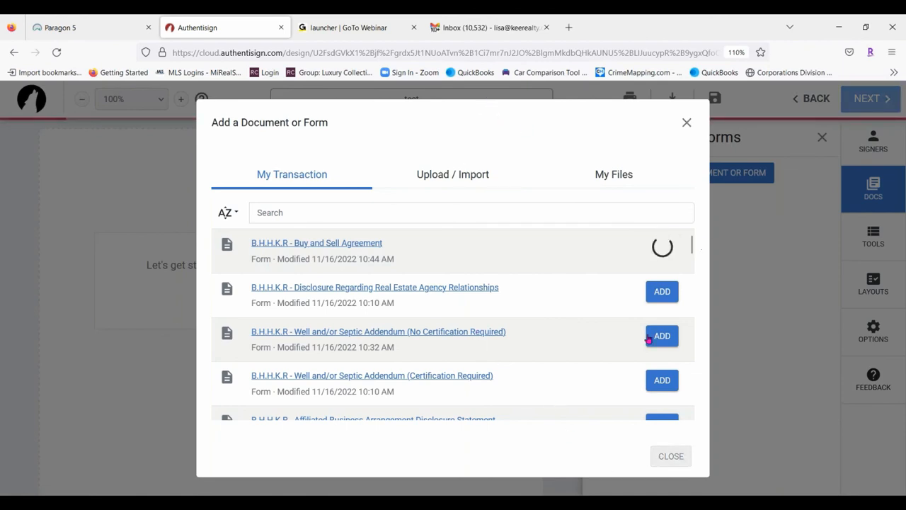
left_click(686, 122)
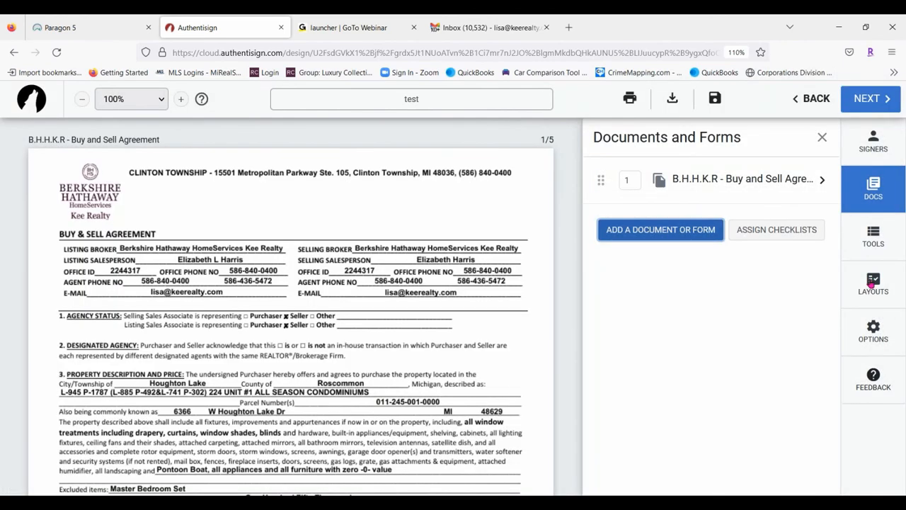
left_click(872, 283)
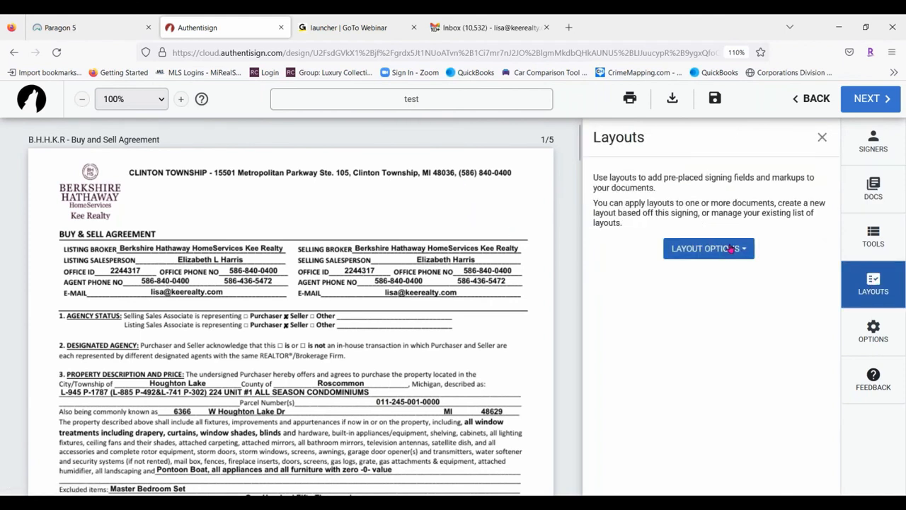
left_click(732, 249)
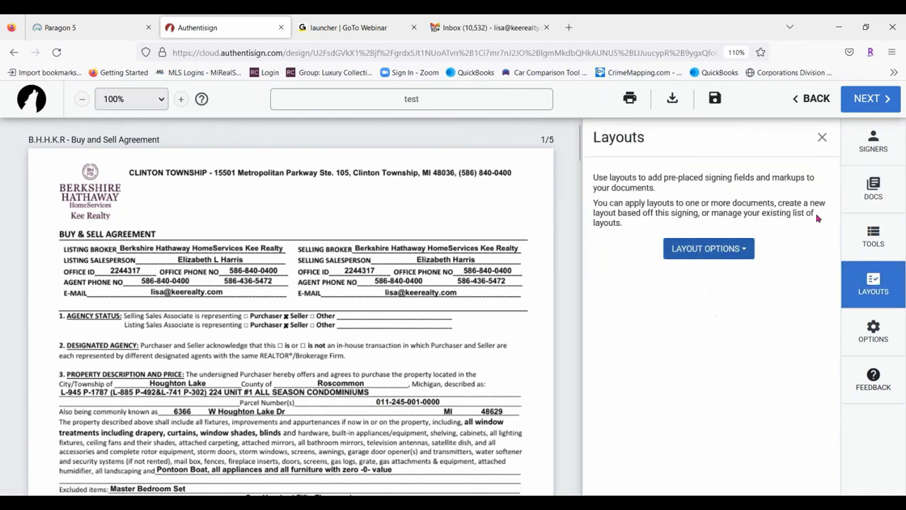
Add the transaction's Selling Agent as a remote signer from the transaction contacts
left_click(873, 142)
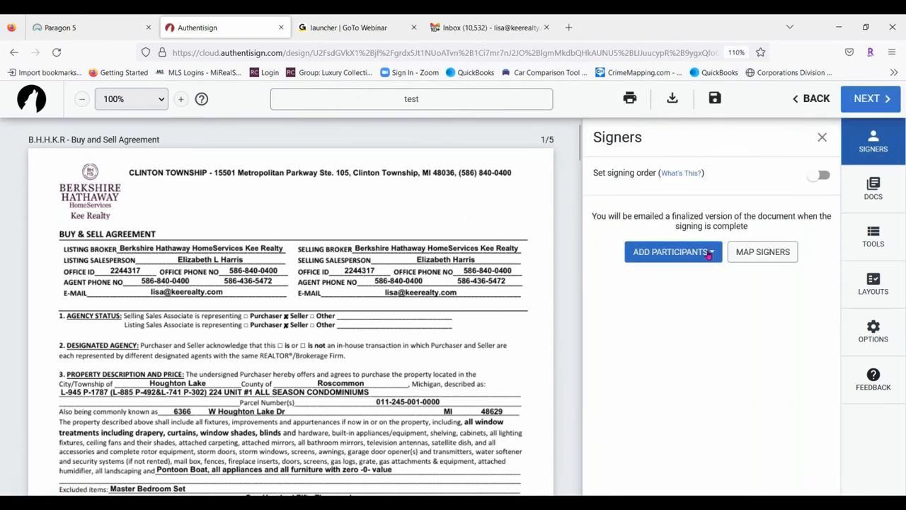
left_click(709, 256)
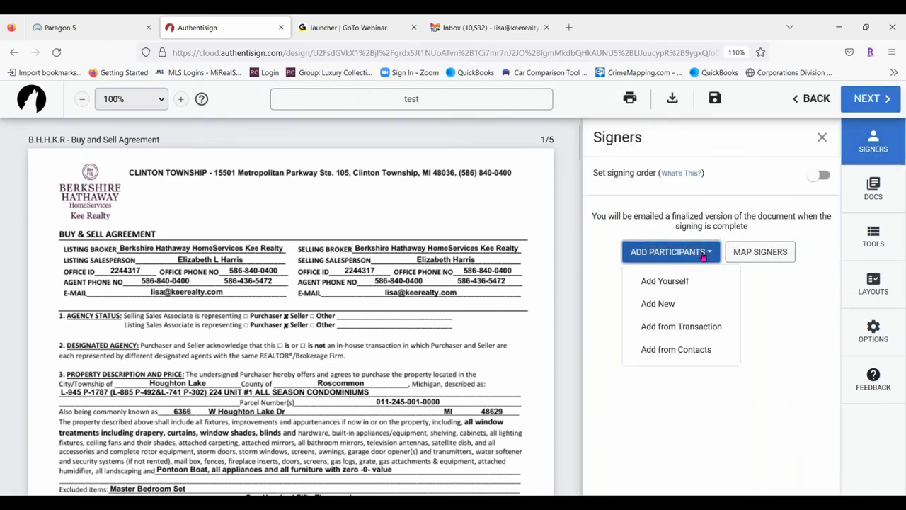
left_click(678, 309)
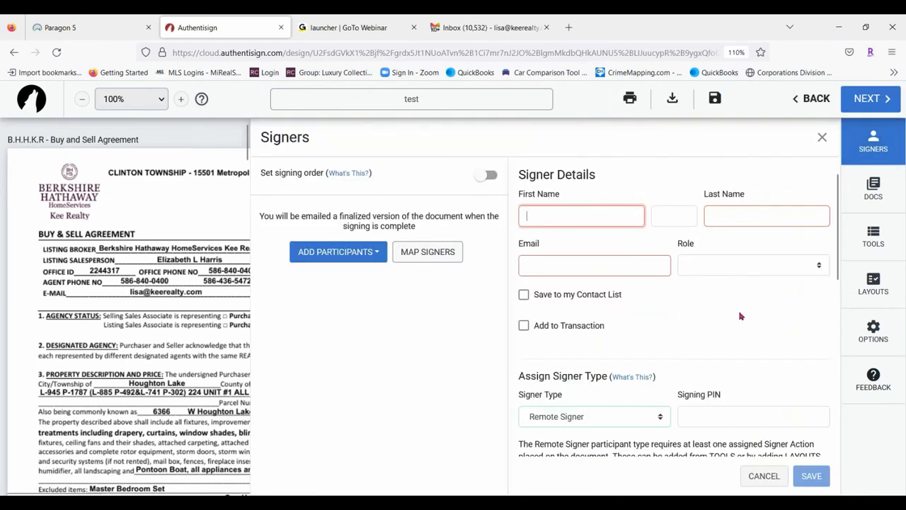
left_click(366, 250)
left_click(343, 324)
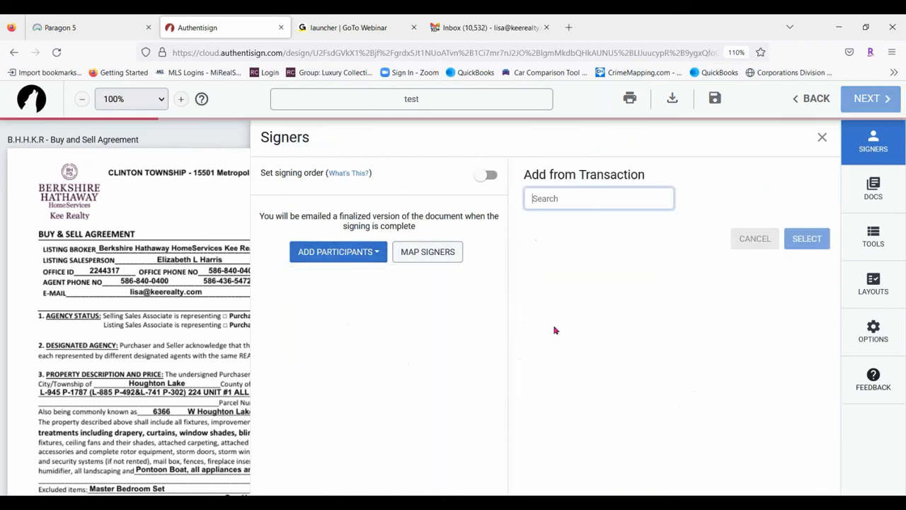
left_click(536, 299)
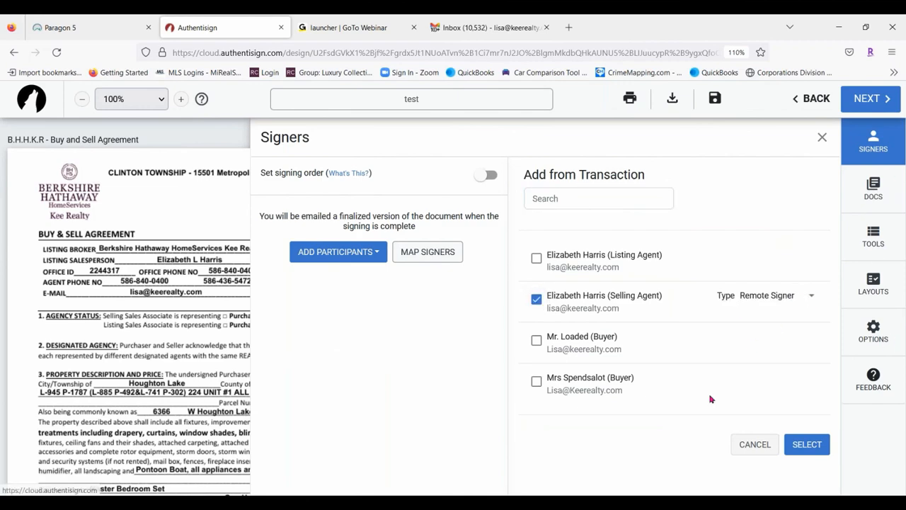
left_click(794, 442)
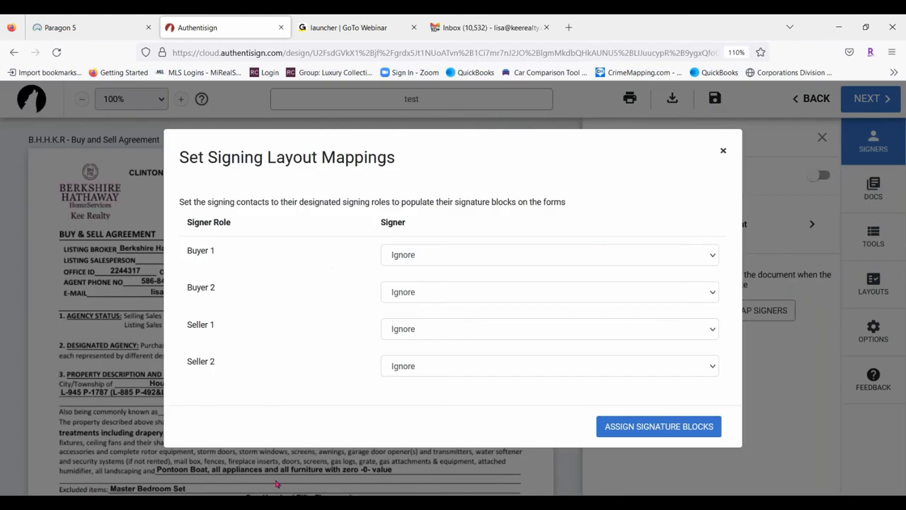
Skip the signer role mapping and start applying a saved layout to the agreement
left_click(723, 151)
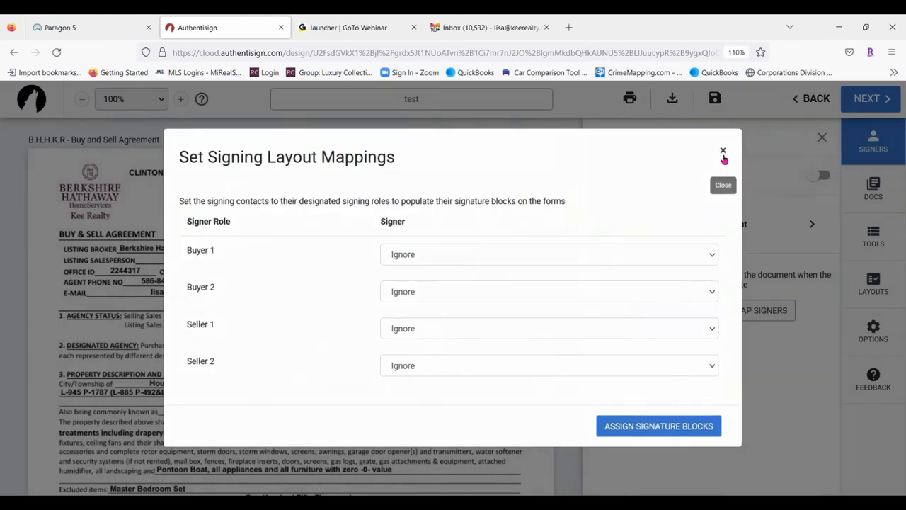
left_click(875, 287)
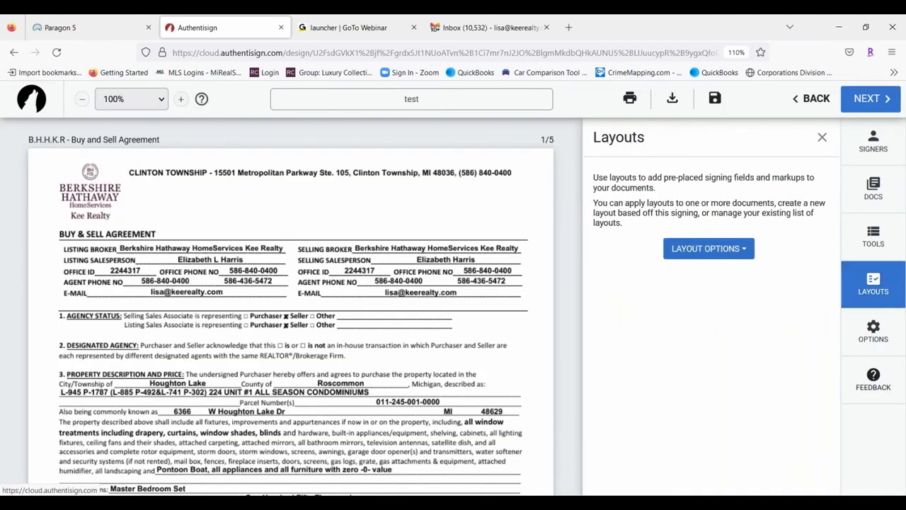
left_click(706, 248)
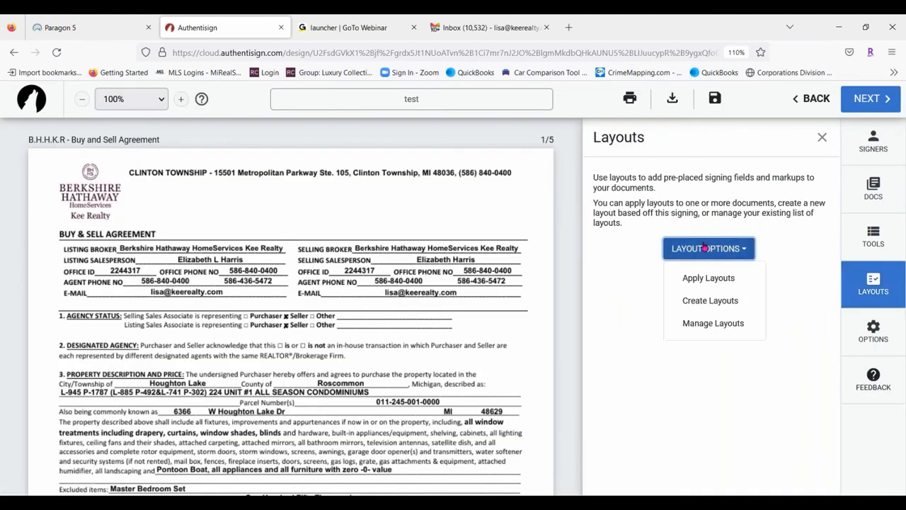
left_click(709, 279)
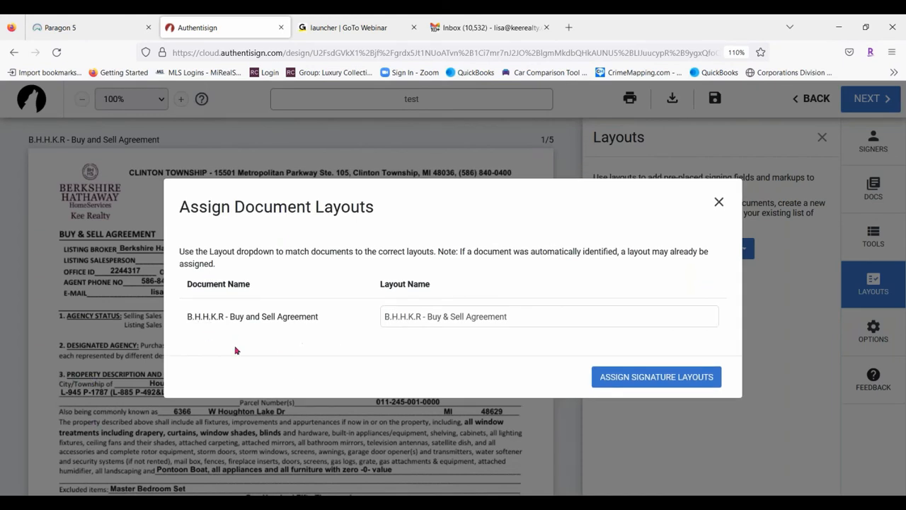
Choose the Purchase Agreement layout and assign it to the Buy and Sell Agreement
left_click(551, 318)
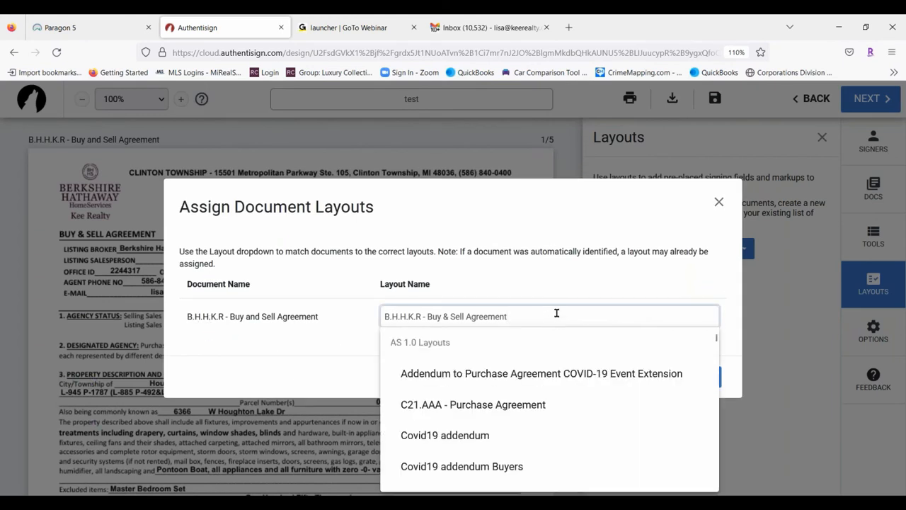
scroll(500, 383, "down", 2)
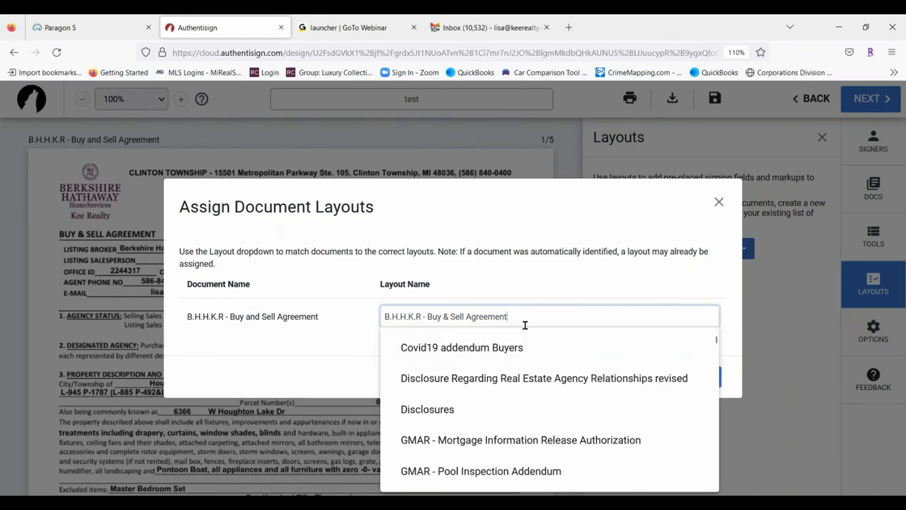
scroll(512, 423, "down", 5)
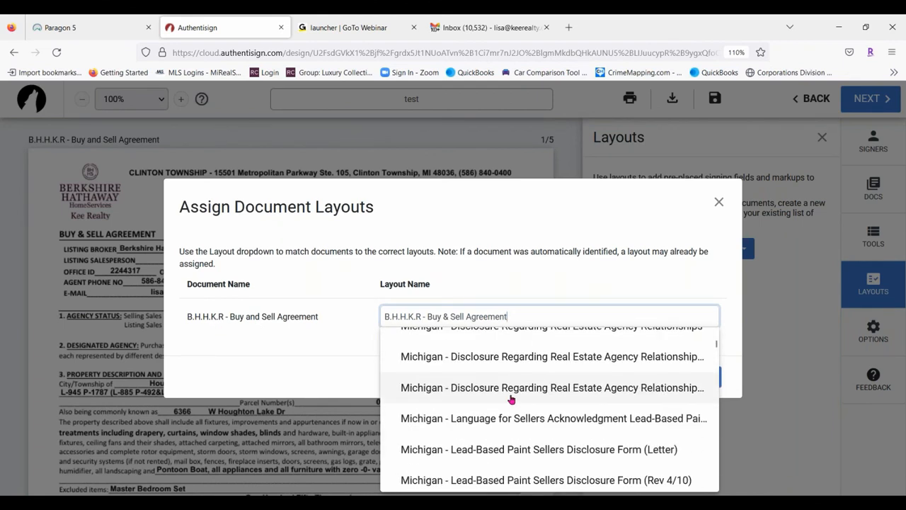
scroll(506, 394, "down", 3)
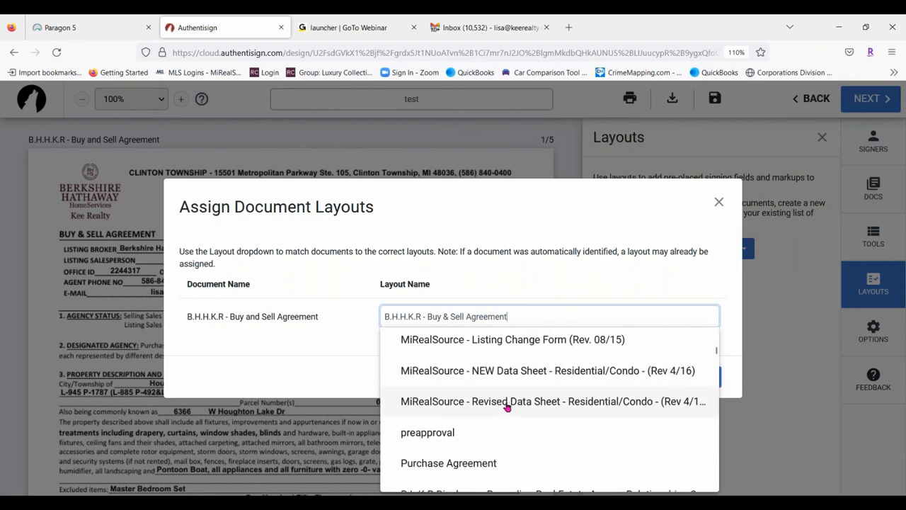
scroll(506, 408, "down", 3)
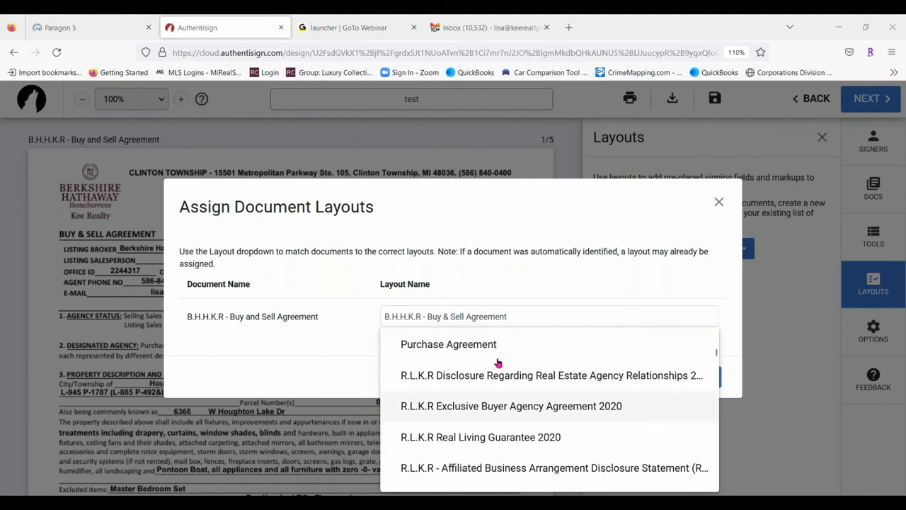
scroll(488, 360, "up", 1)
scroll(486, 361, "up", 1)
left_click(461, 403)
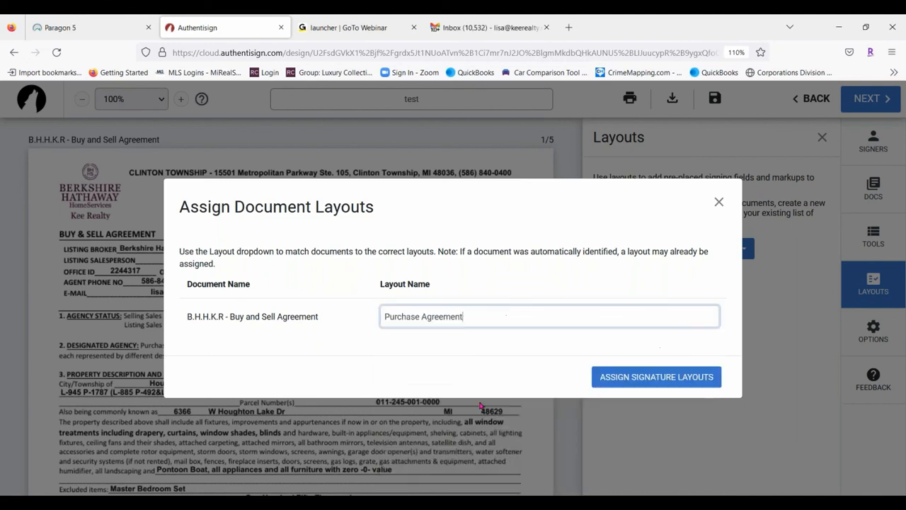
left_click(637, 376)
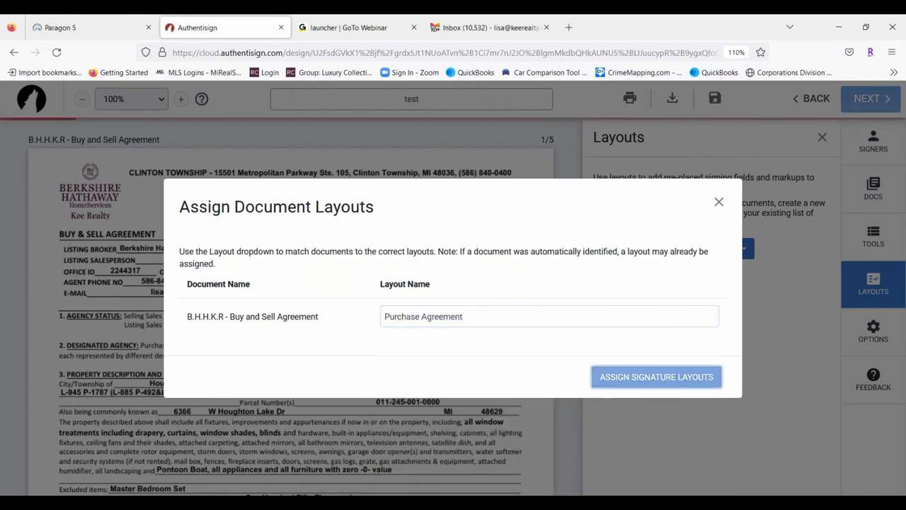
Scroll to section 45, Purchaser's Acknowledgement, to view the required sign-here field
scroll(334, 289, "down", 15)
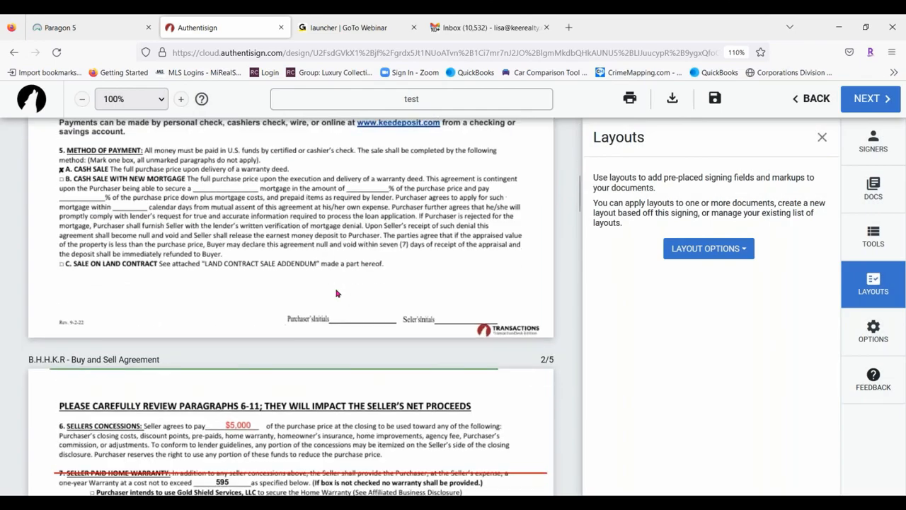
scroll(333, 294, "down", 20)
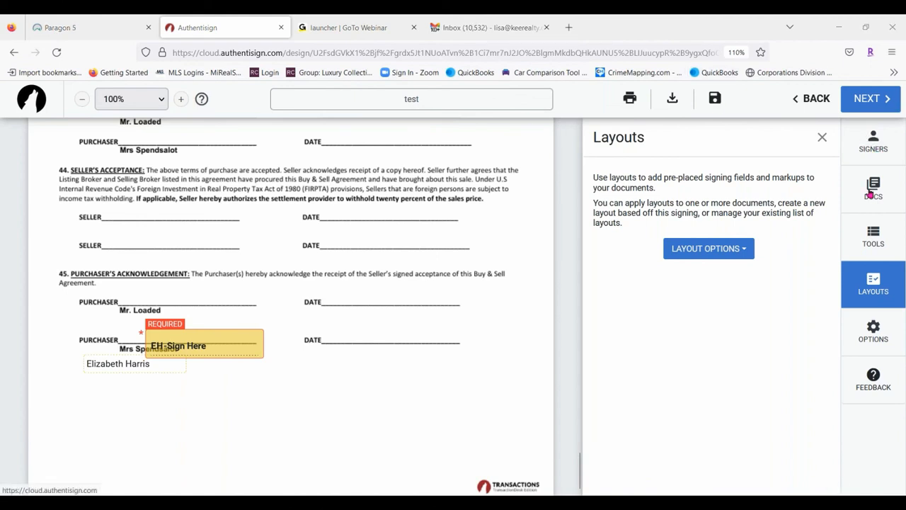
left_click(882, 272)
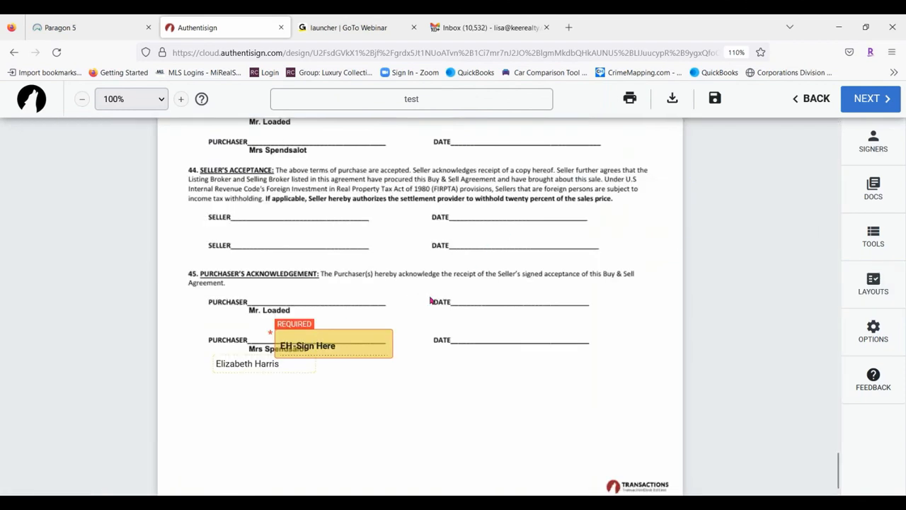
Open Create Layouts, showing the Purchase Agreement layout name, then close it
left_click(863, 283)
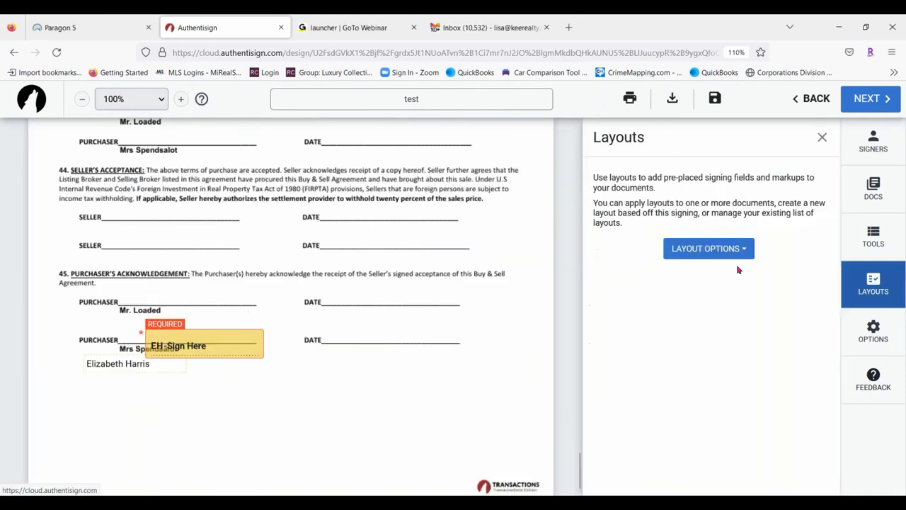
left_click(696, 249)
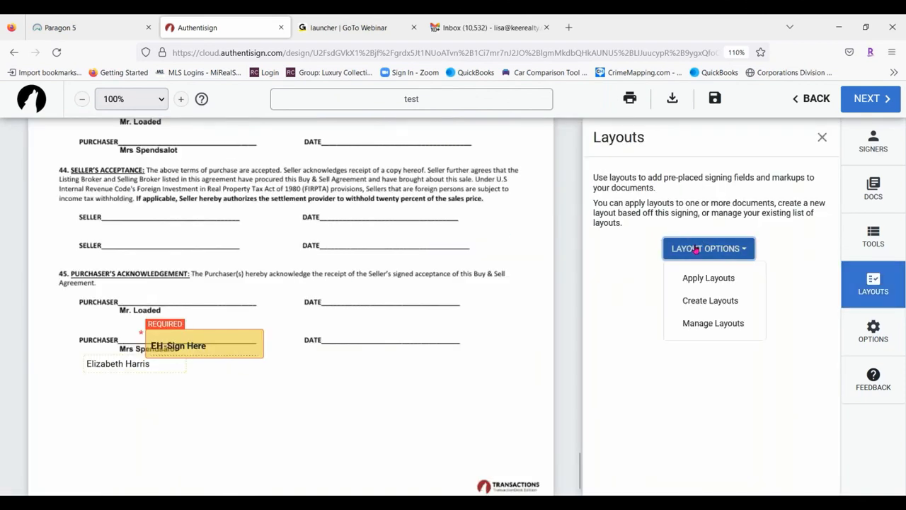
left_click(706, 301)
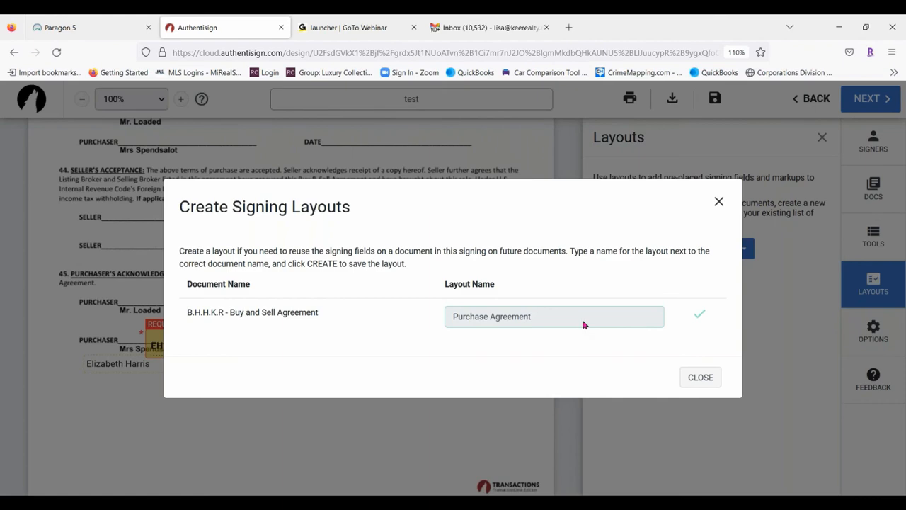
left_click(718, 202)
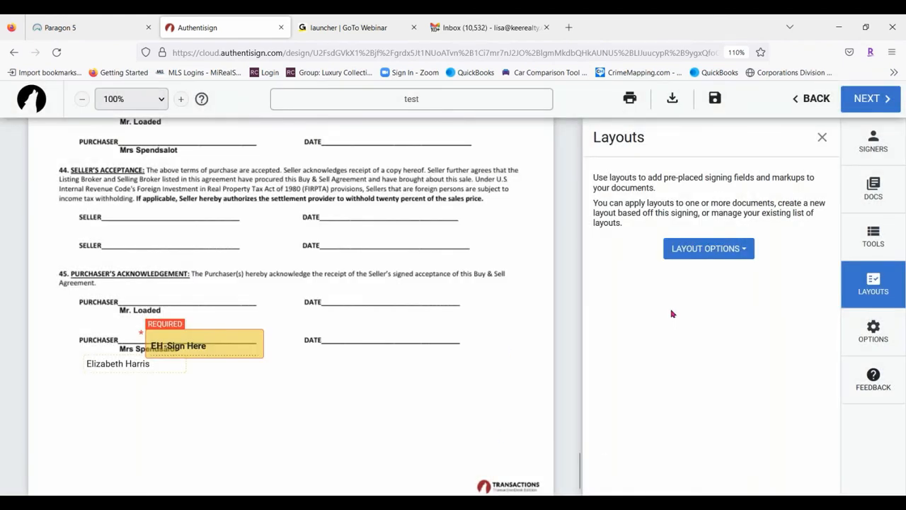